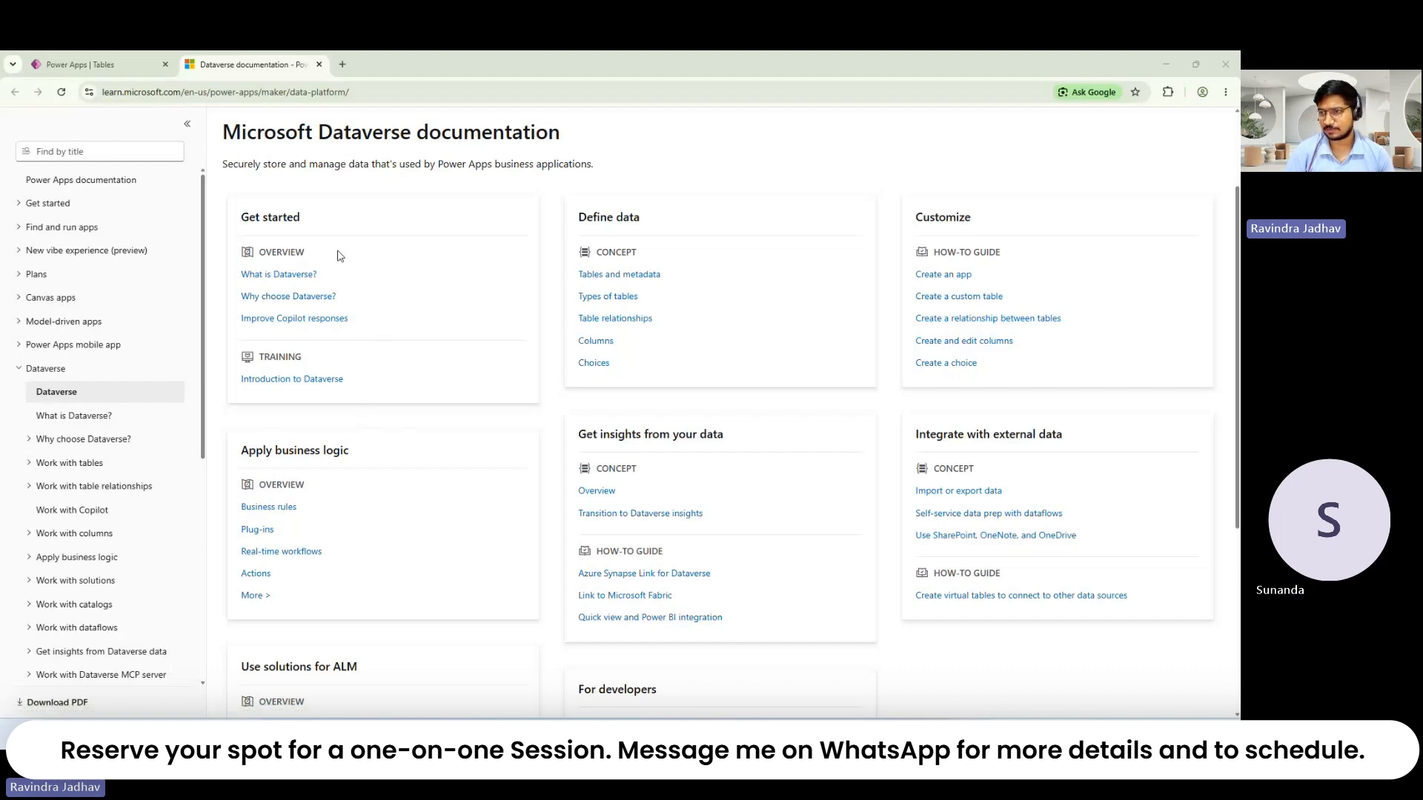
# Step: Leave Microsoft Learn's Dataverse documentation and switch back to the Power Apps Tables browser tab
pyautogui.click(369, 95)
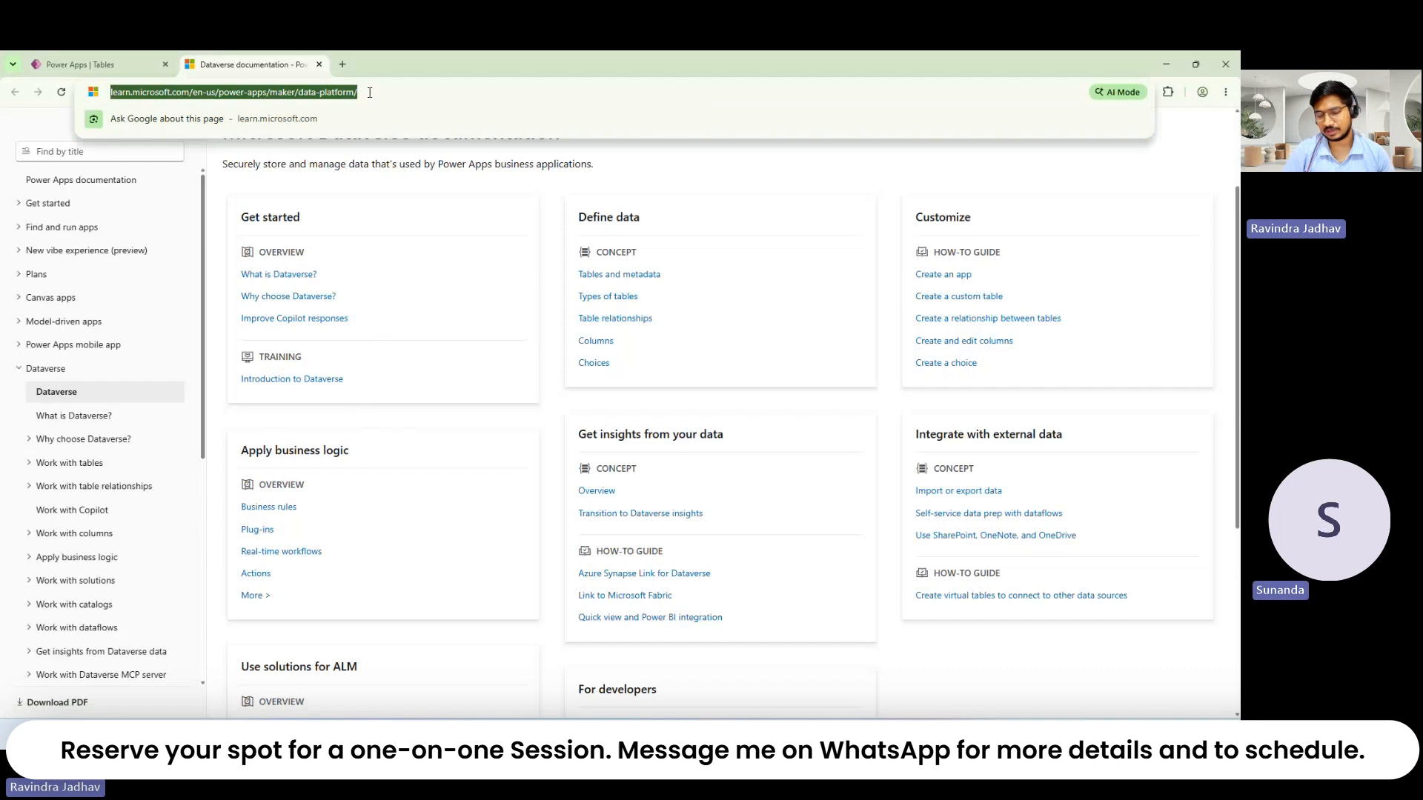
pyautogui.hotkey('alt', 'Tab')
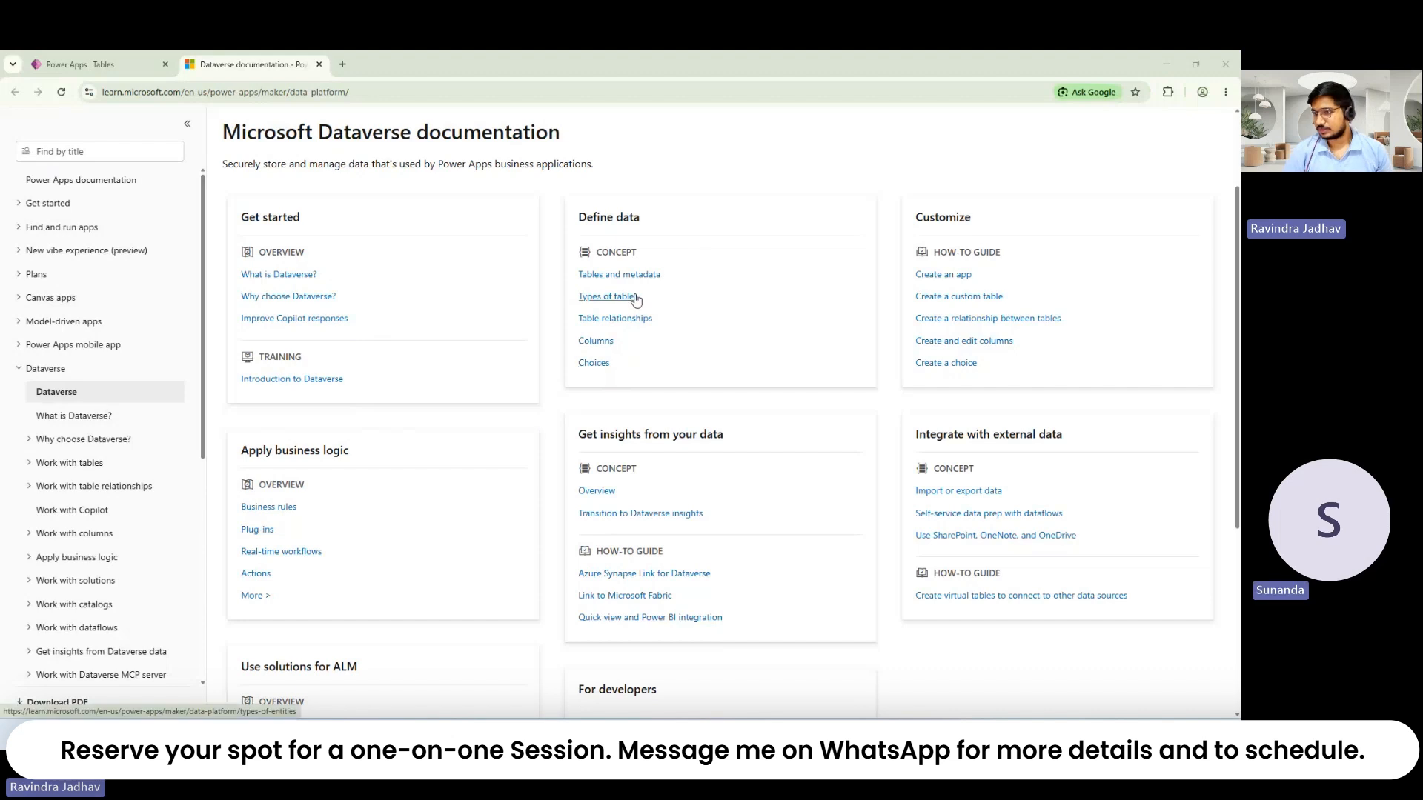
pyautogui.click(134, 76)
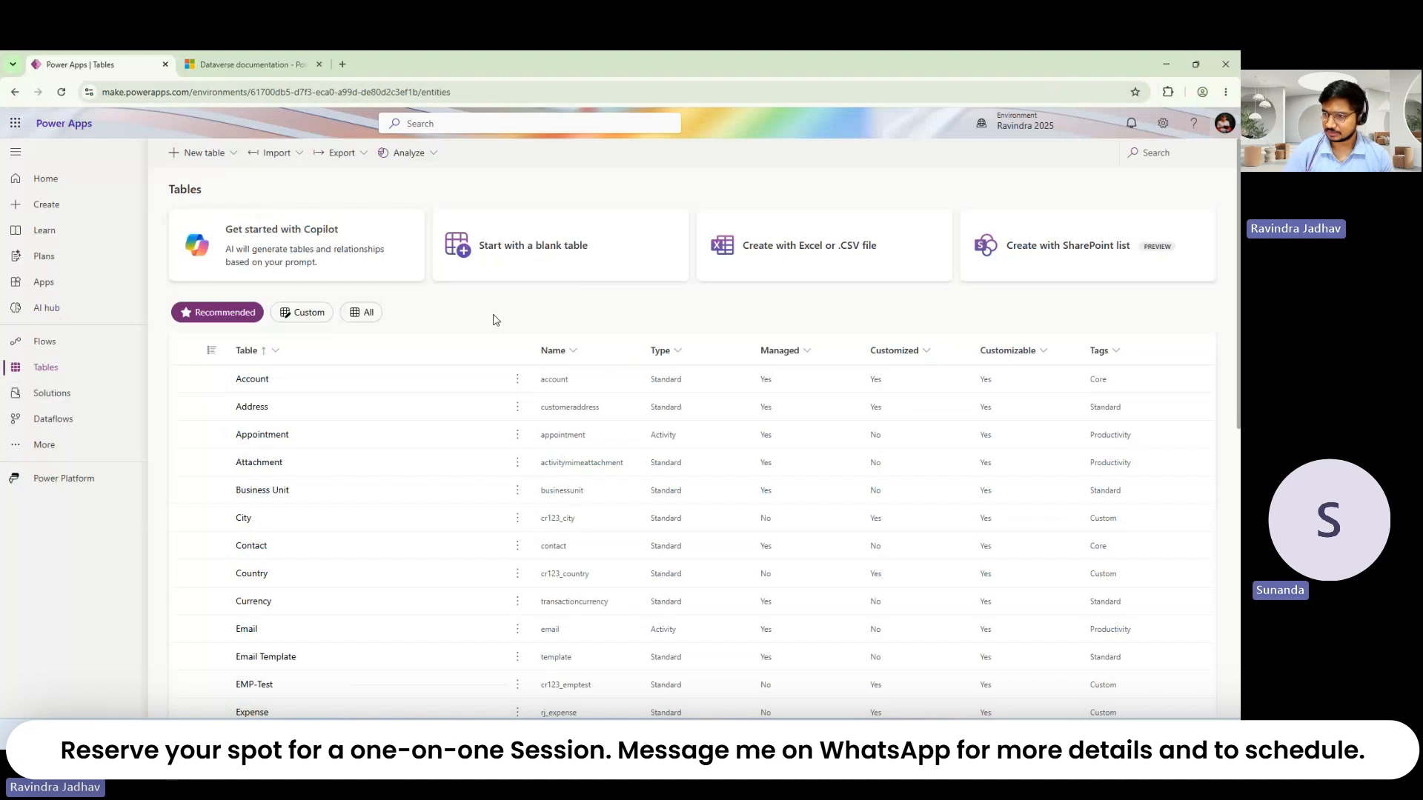
# Step: Filter the tables by Type = Activity, leaving seven tables such as Appointment, Email and Task
pyautogui.click(662, 354)
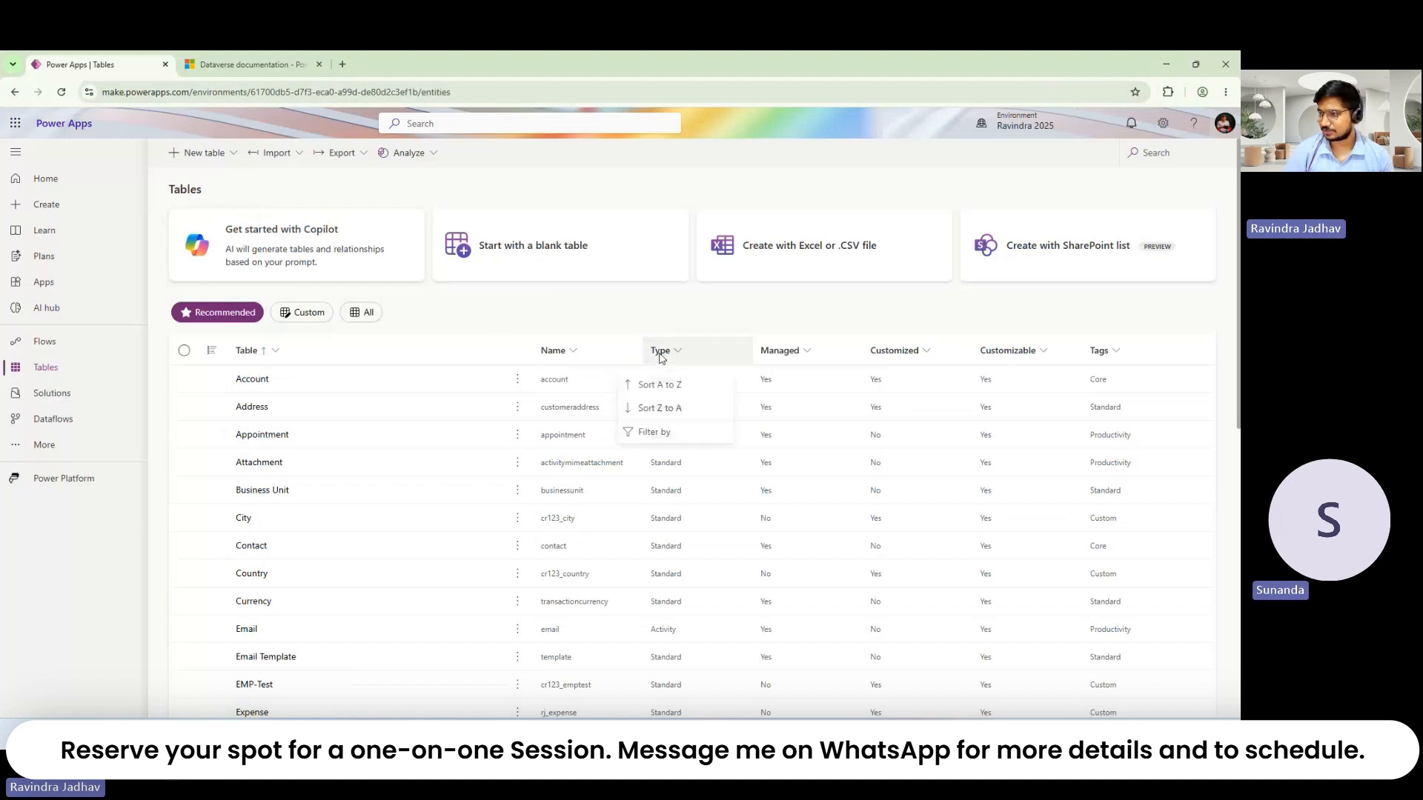
pyautogui.click(652, 432)
pyautogui.click(673, 493)
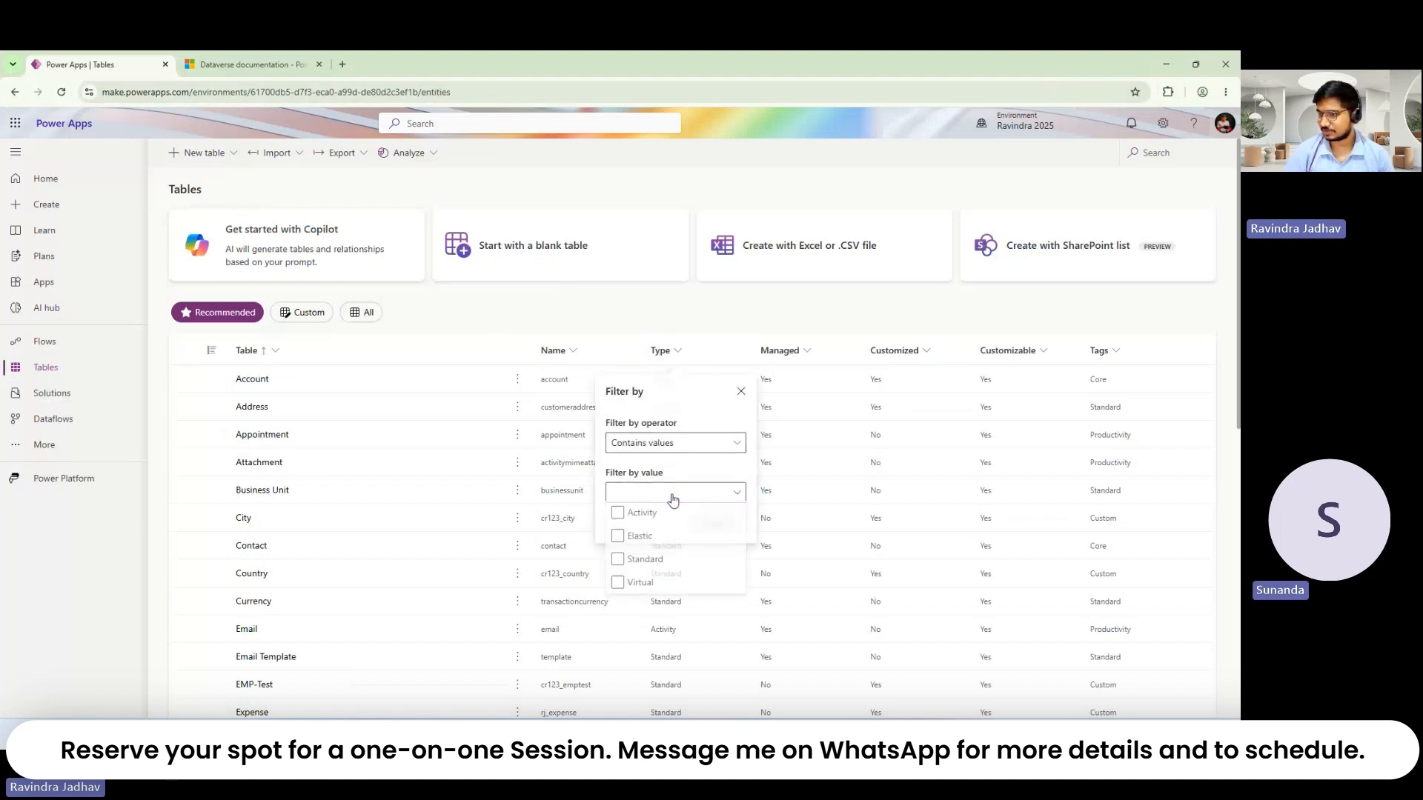
pyautogui.click(646, 519)
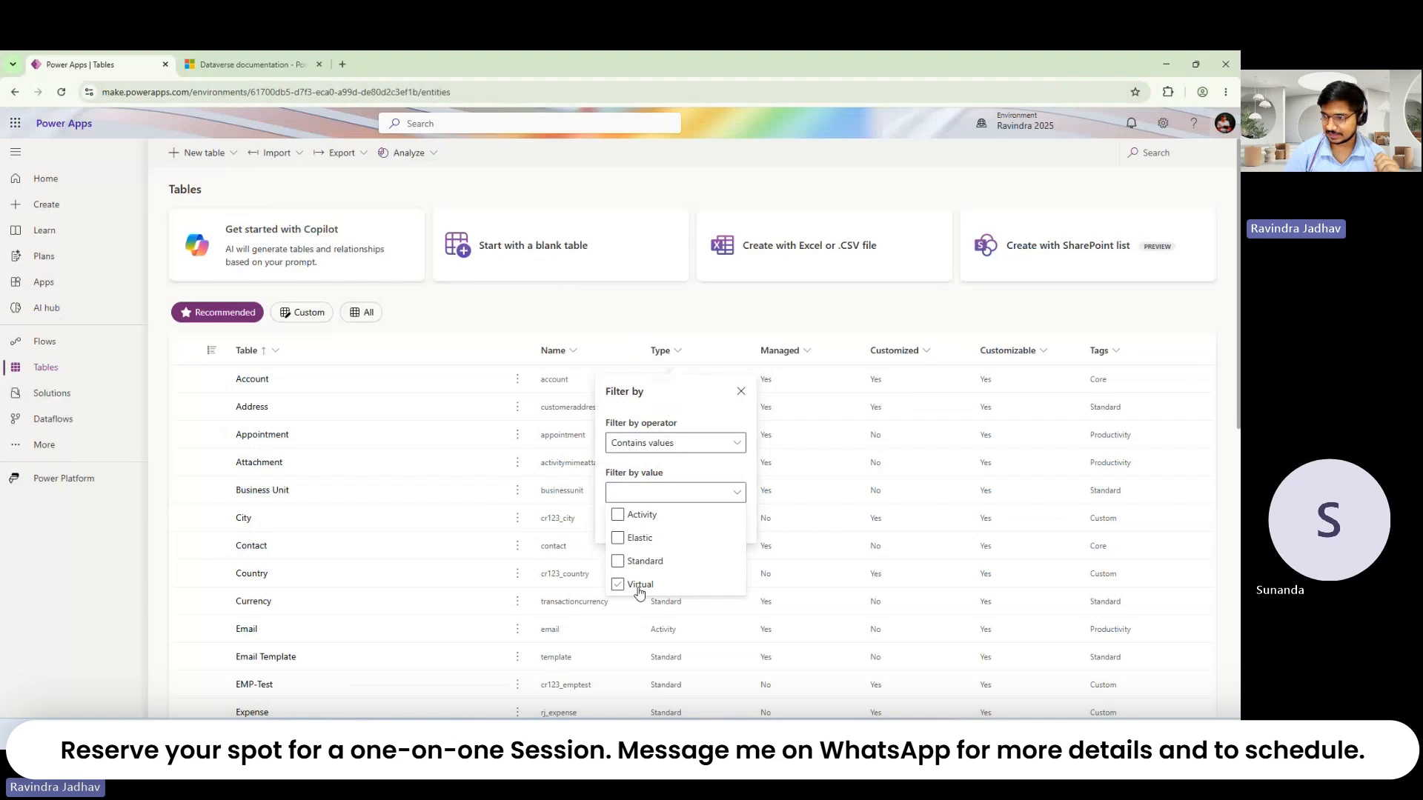
pyautogui.click(639, 591)
pyautogui.click(650, 522)
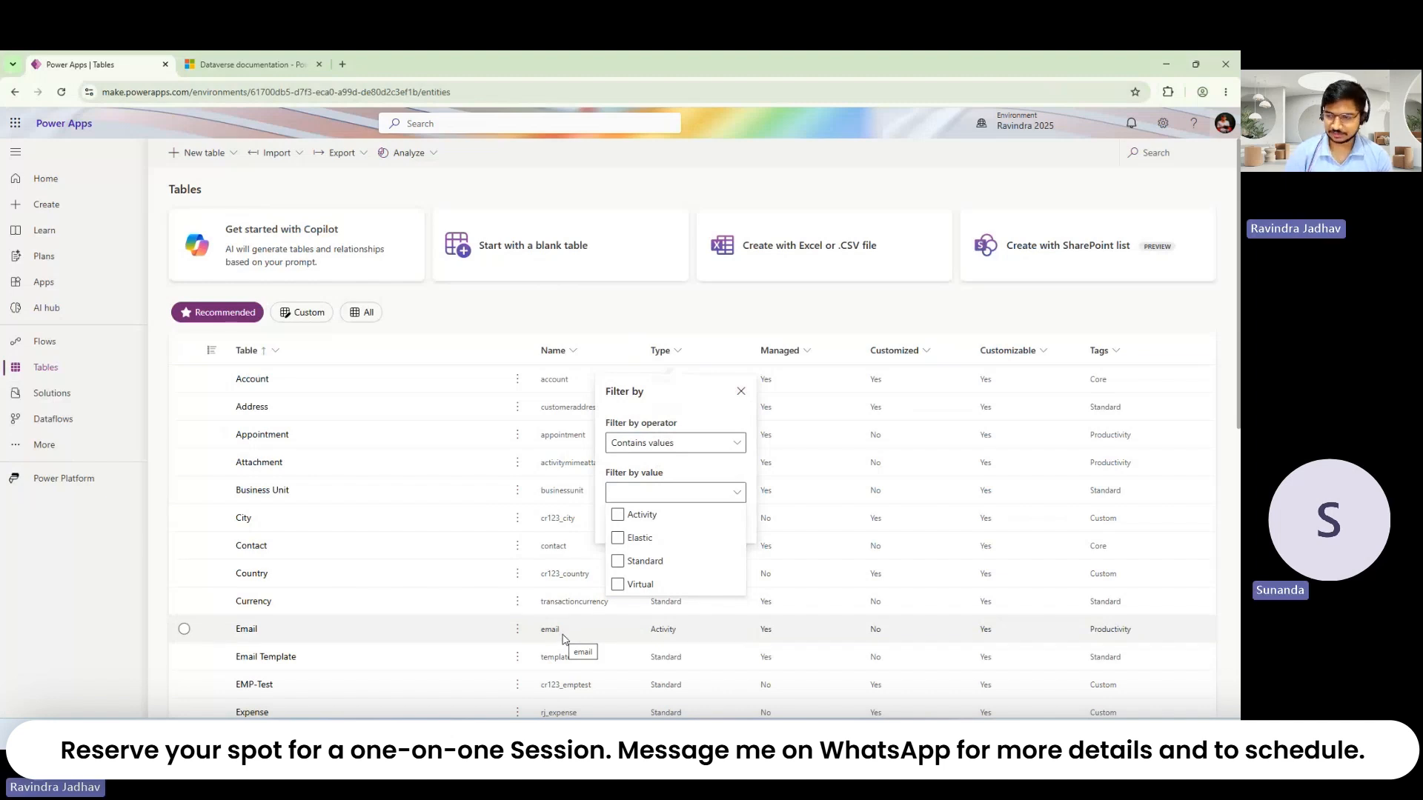
pyautogui.click(618, 514)
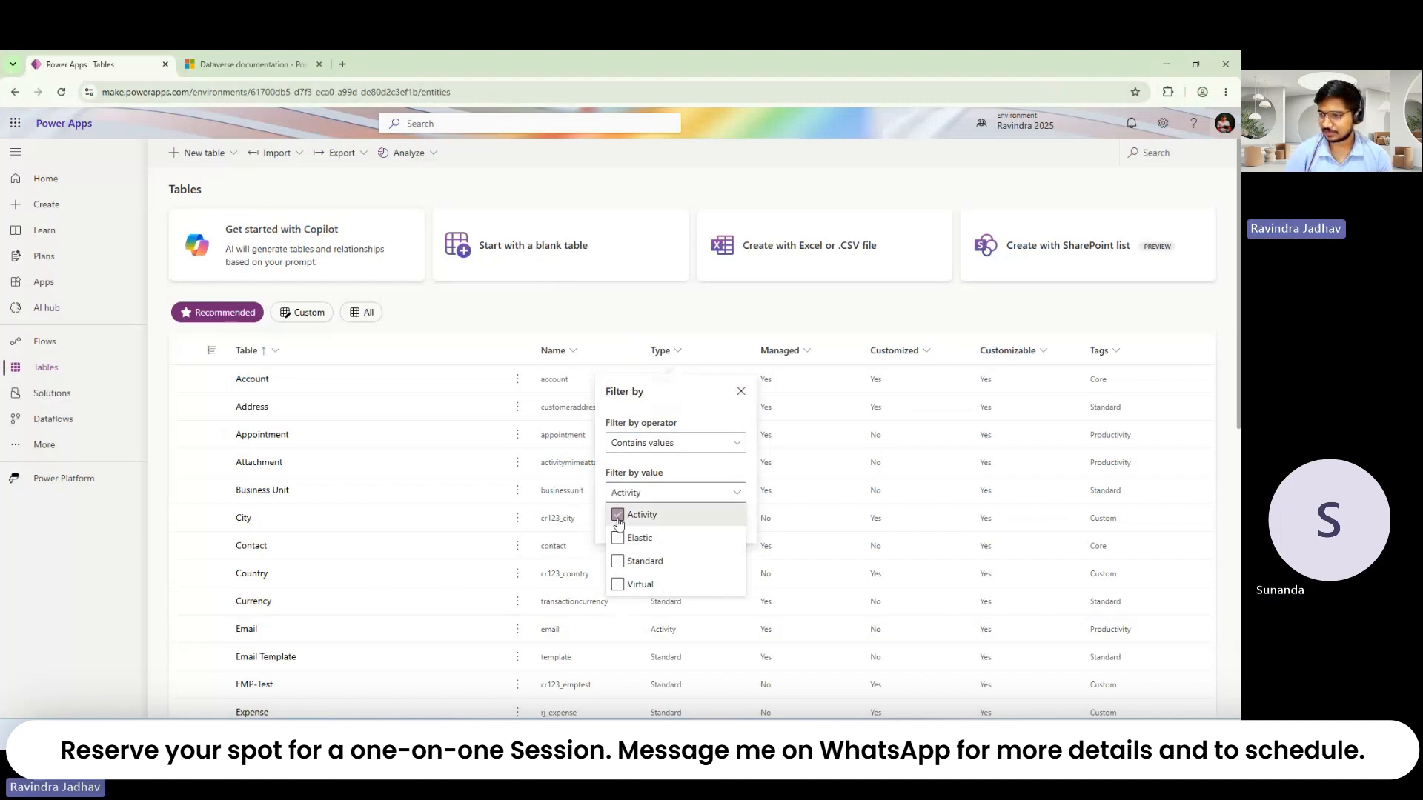
pyautogui.click(669, 397)
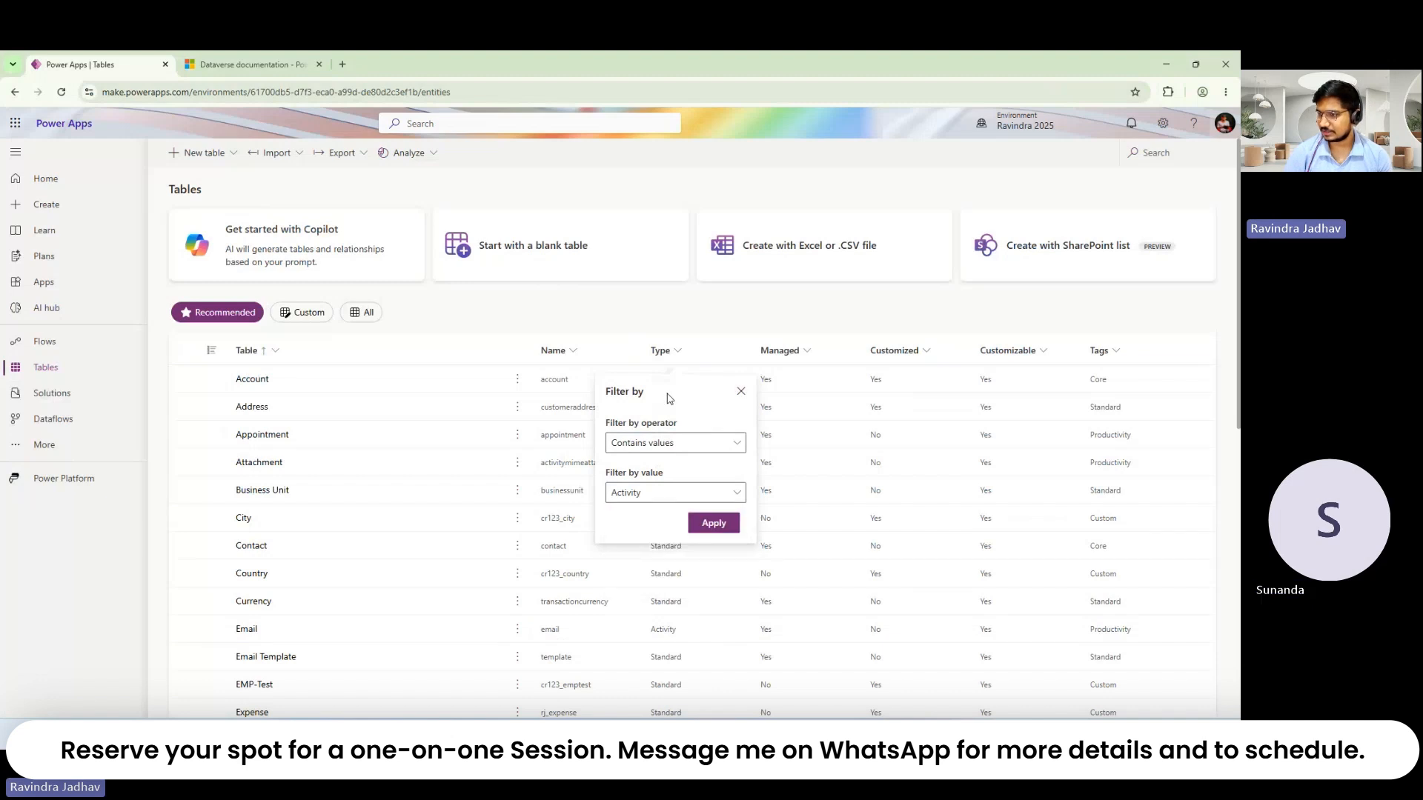
pyautogui.click(712, 522)
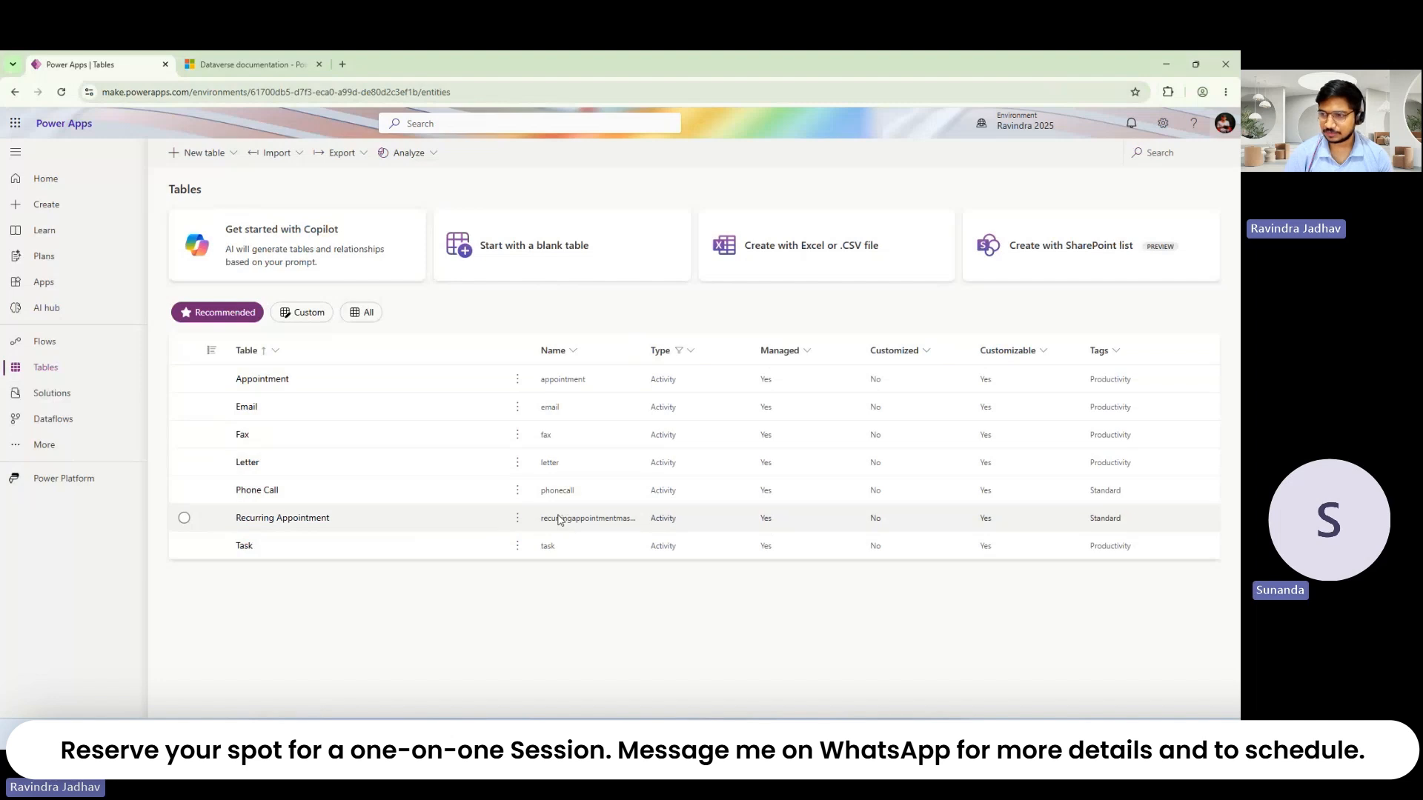
# Step: Change the Type filter from Activity to Elastic and apply it
pyautogui.click(682, 355)
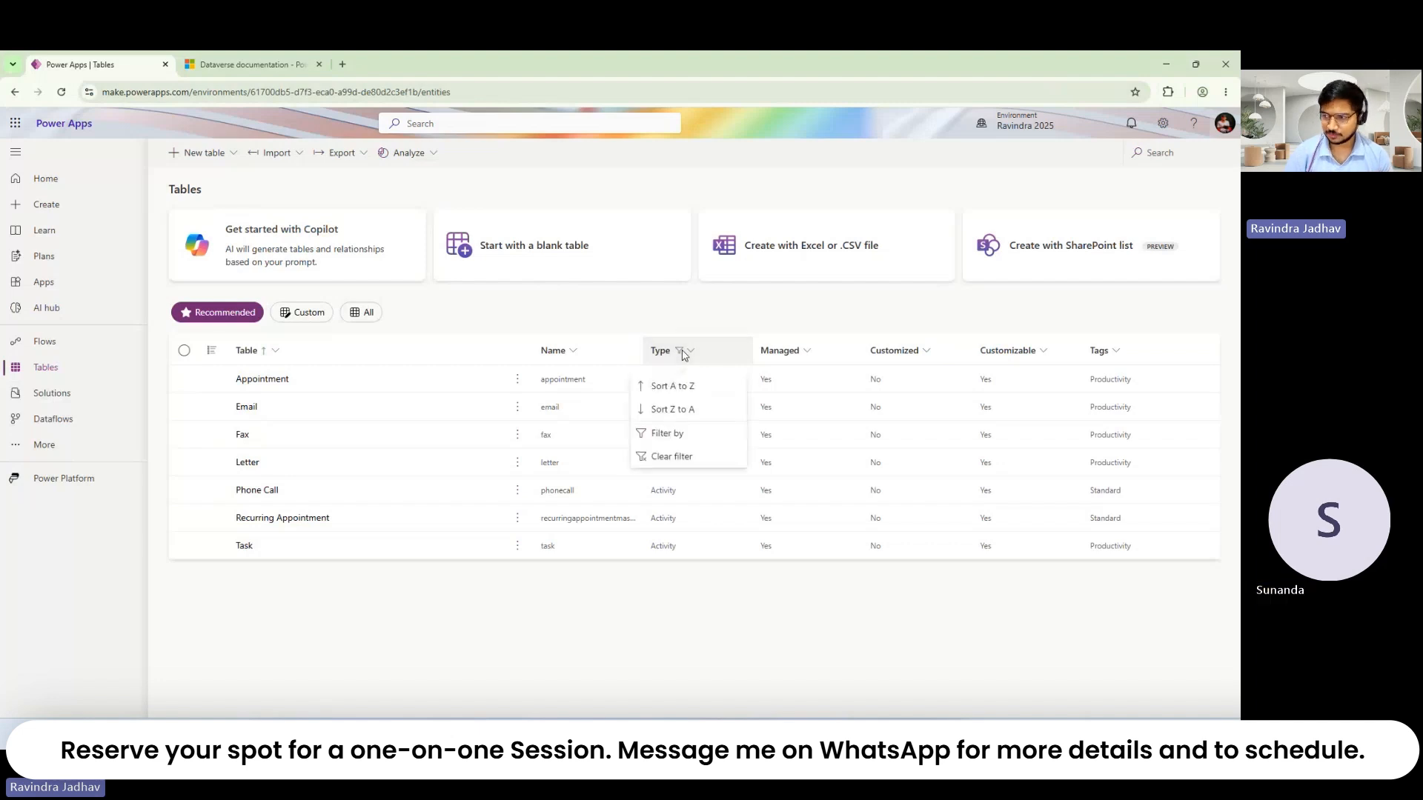
pyautogui.click(682, 442)
pyautogui.click(678, 492)
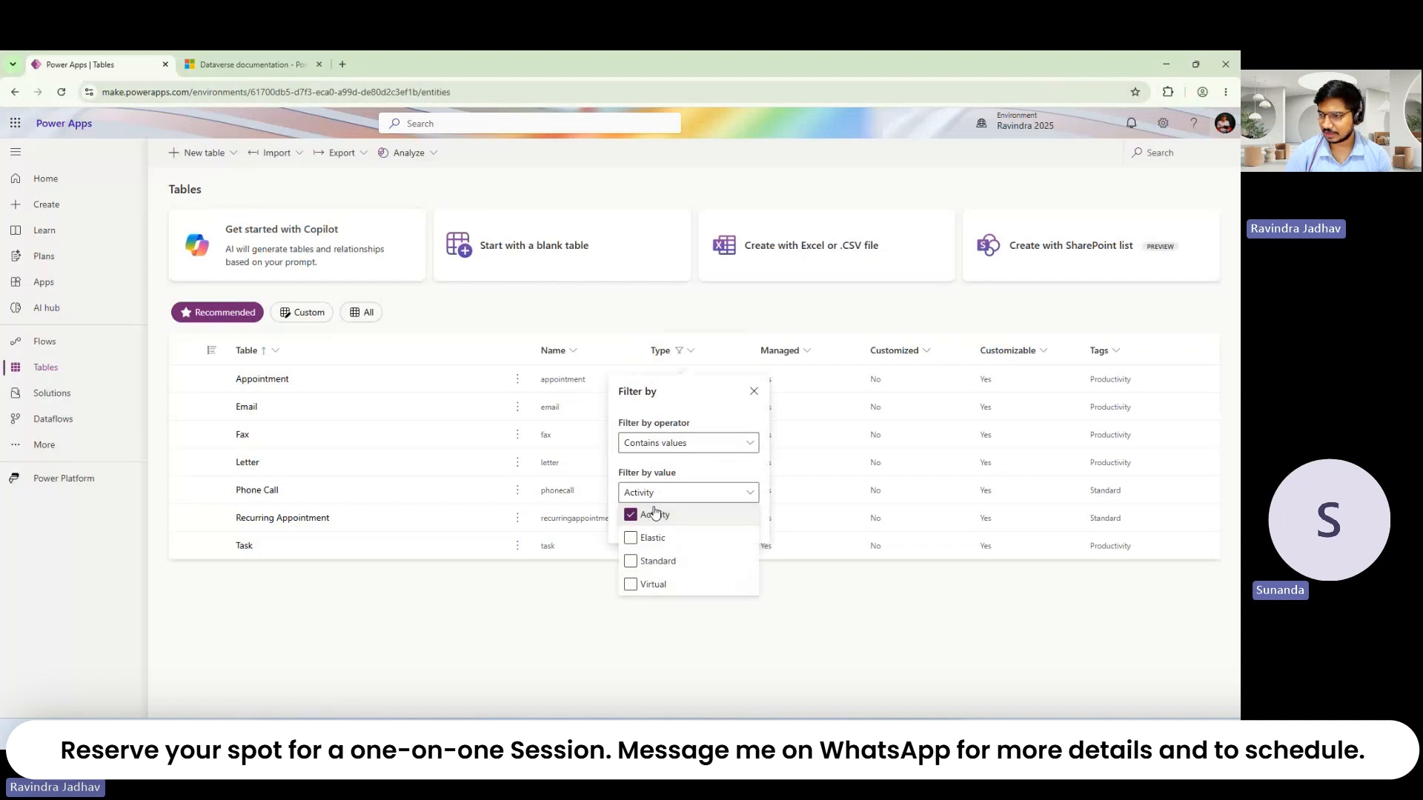
pyautogui.click(654, 514)
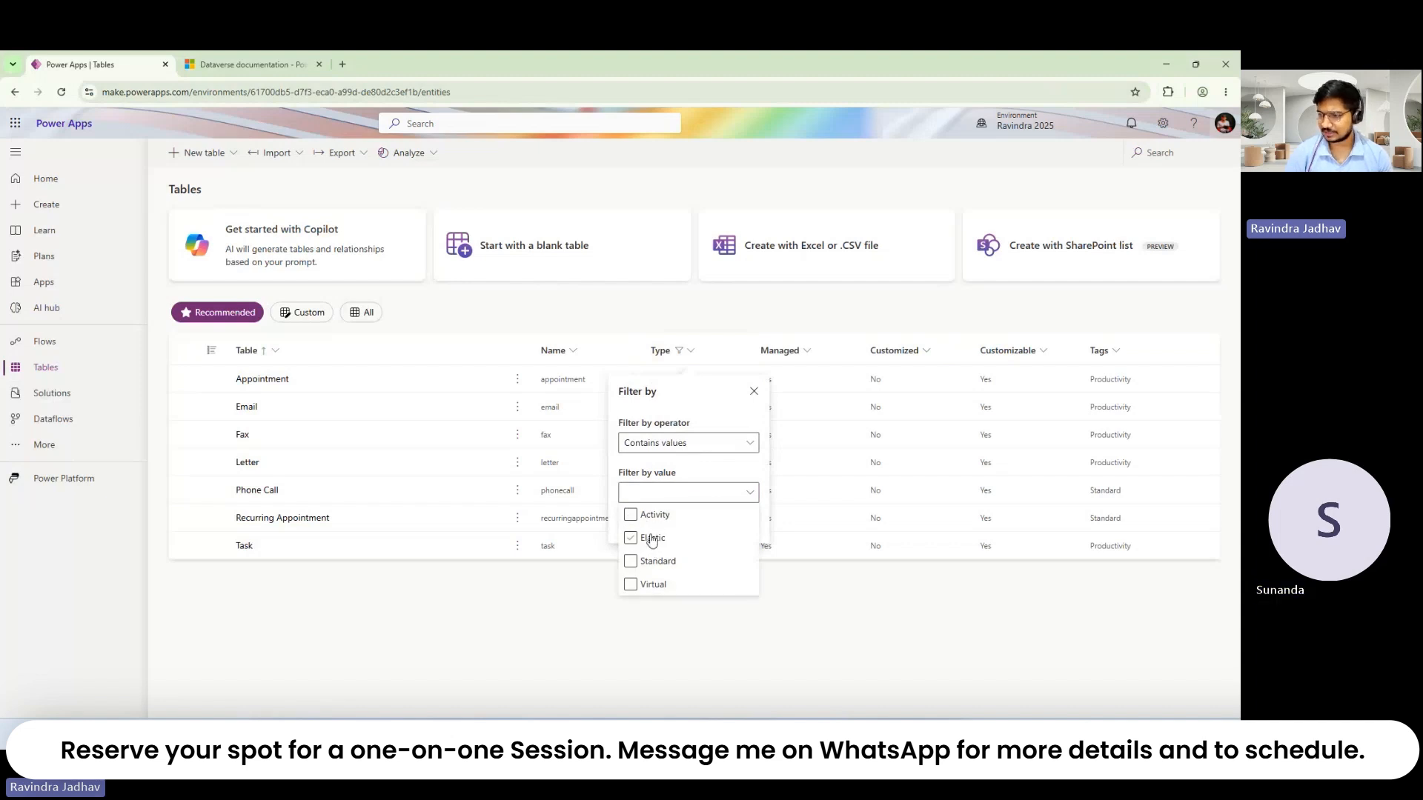
pyautogui.click(654, 539)
pyautogui.click(660, 471)
pyautogui.click(727, 523)
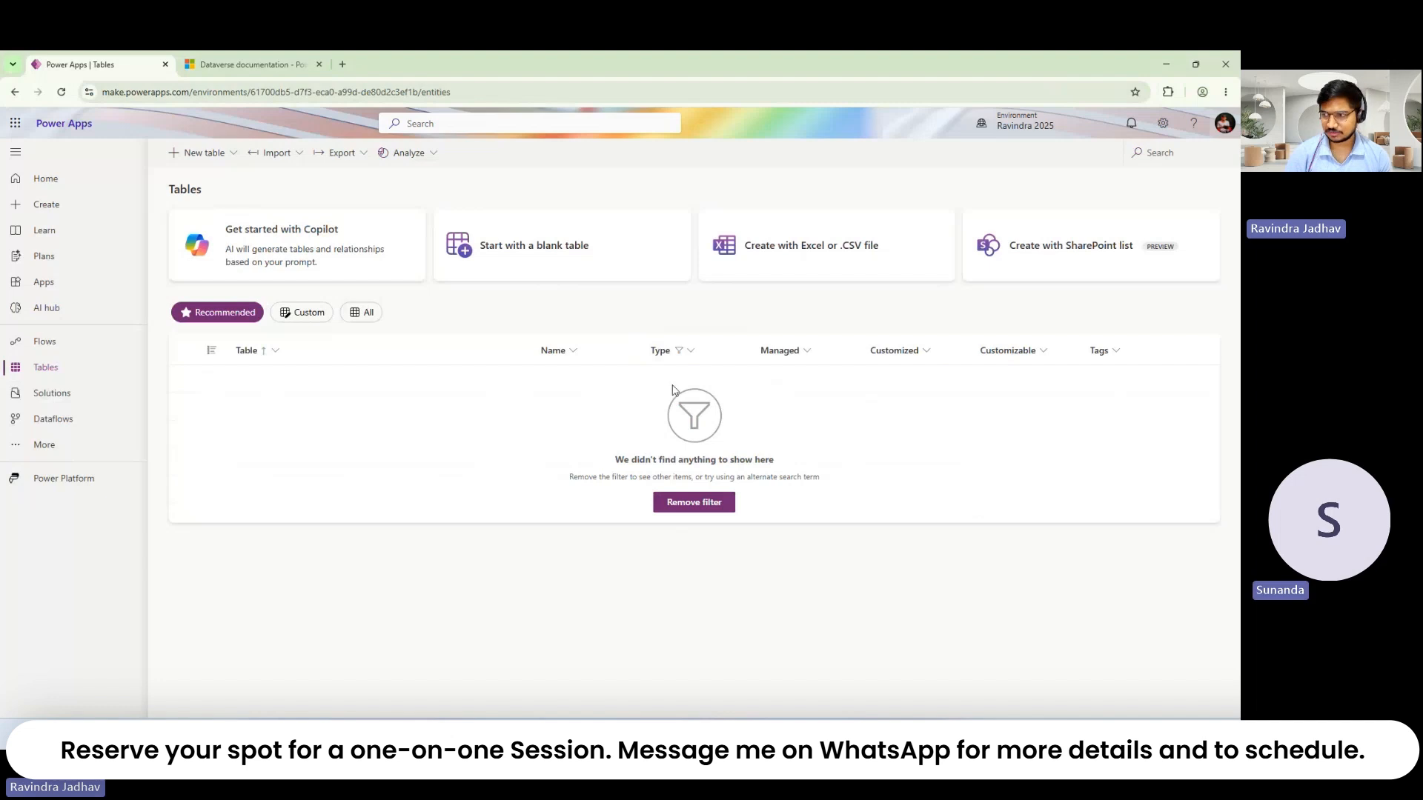
# Step: Swap the Type filter from Elastic to Standard and apply it
pyautogui.click(677, 361)
pyautogui.click(672, 435)
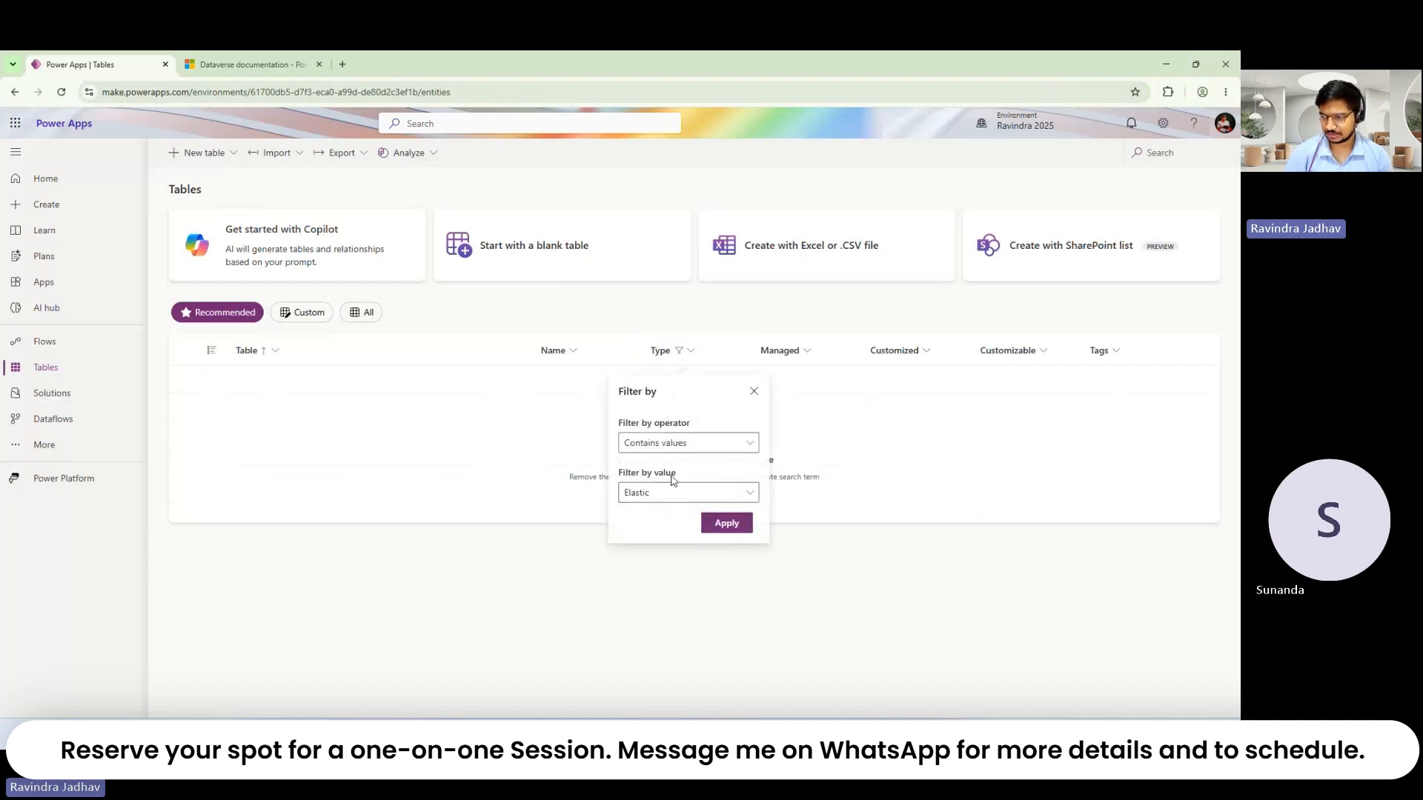
pyautogui.click(661, 495)
pyautogui.click(649, 537)
pyautogui.click(652, 545)
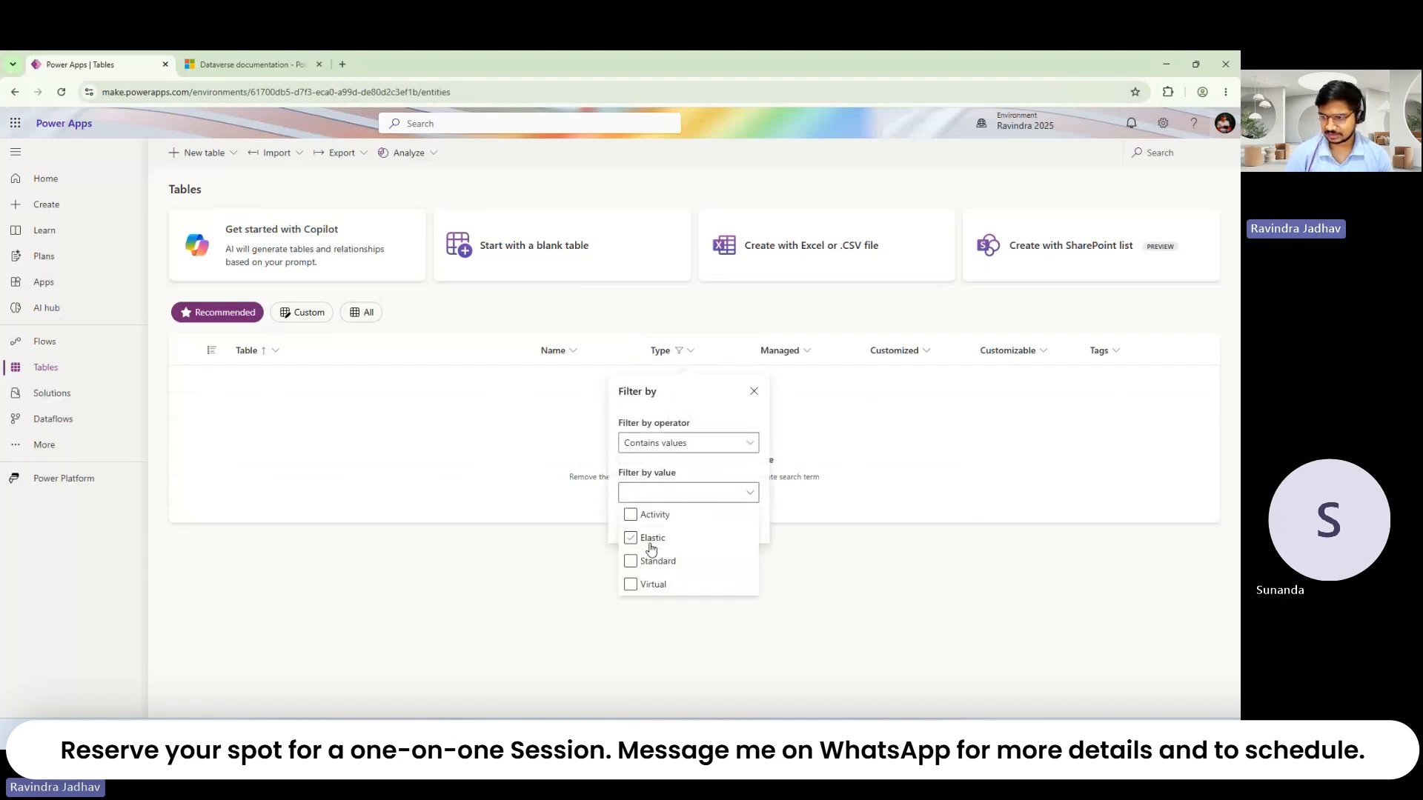
pyautogui.click(656, 567)
pyautogui.click(681, 473)
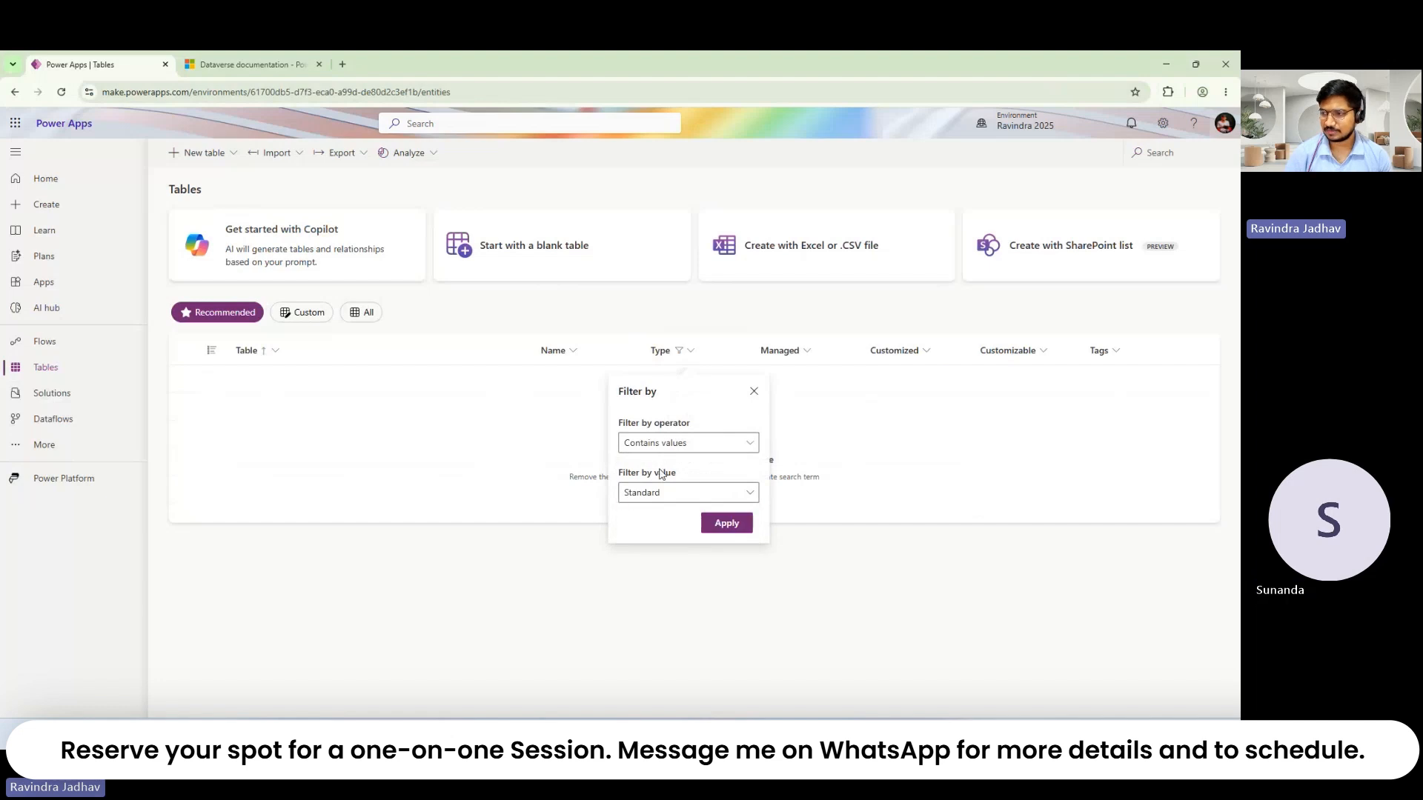
pyautogui.click(722, 525)
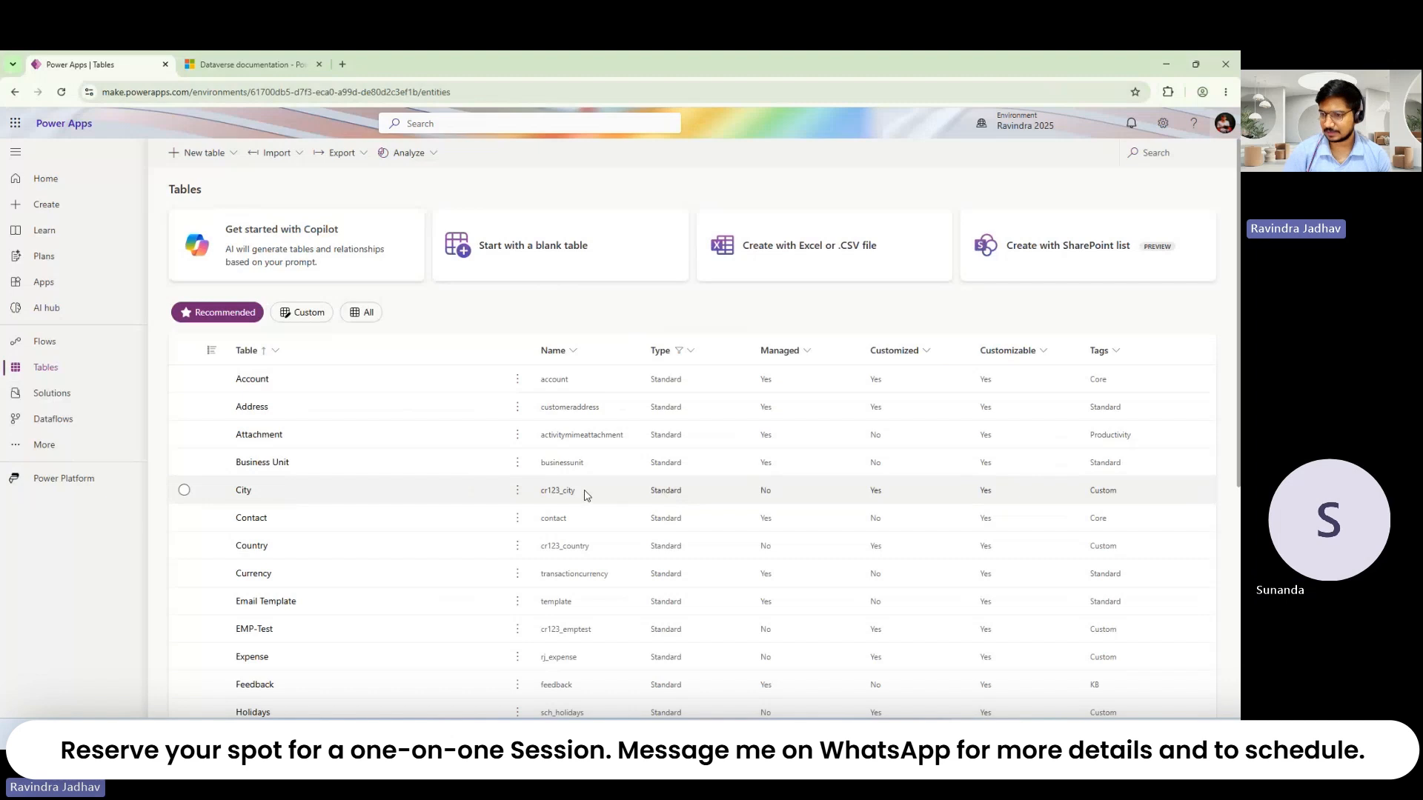
# Step: Replace the Standard Type filter with Virtual, which leaves the tables list empty
pyautogui.click(686, 359)
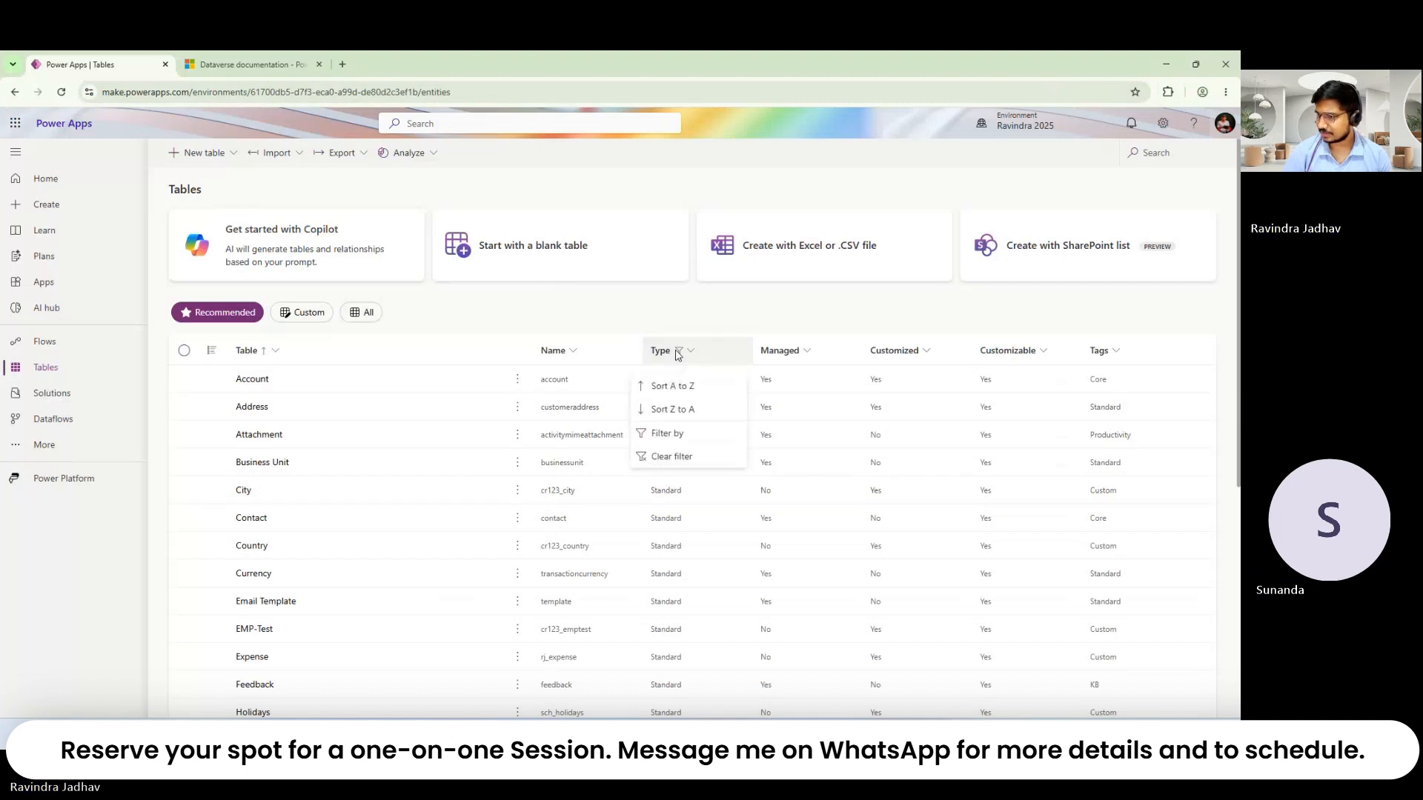
pyautogui.click(682, 440)
pyautogui.click(677, 492)
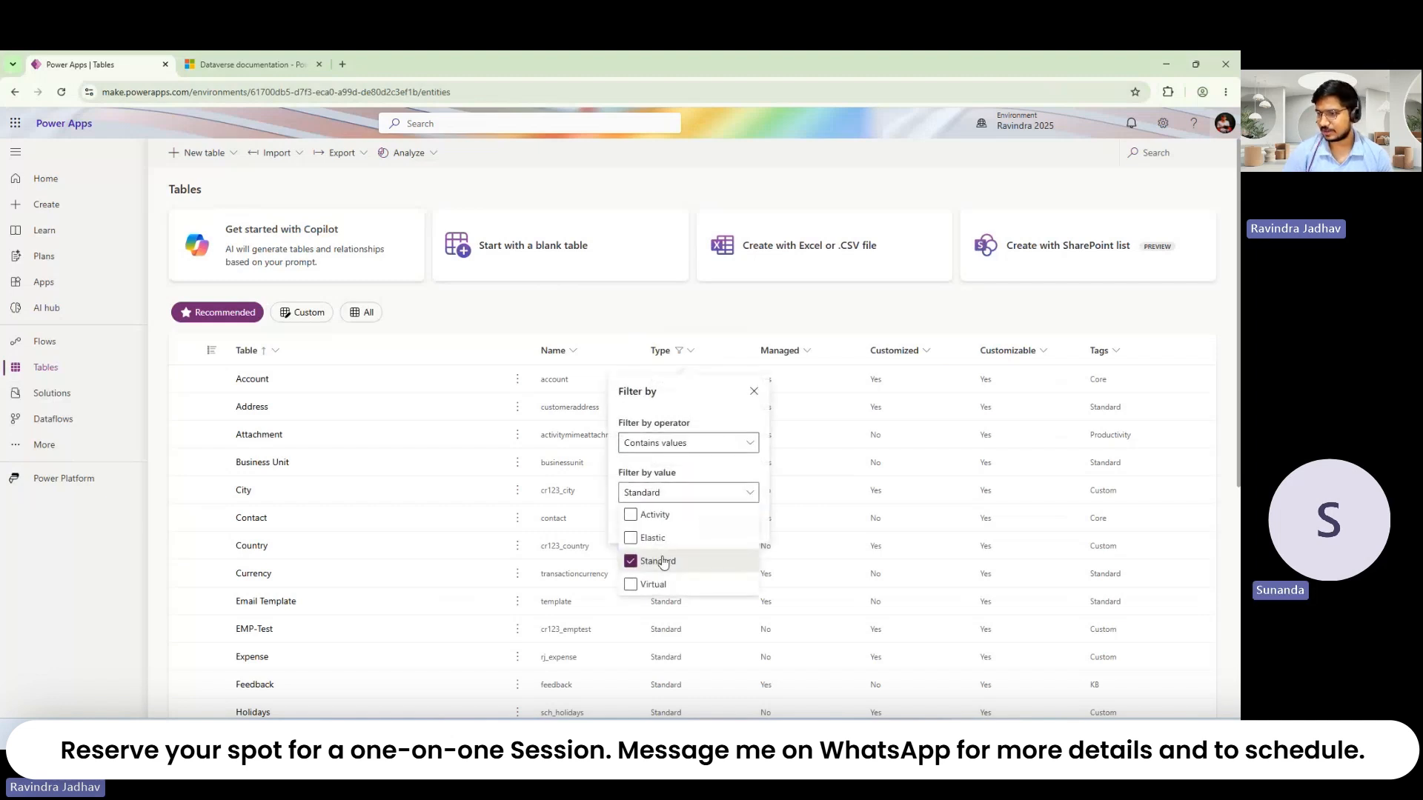
pyautogui.click(661, 561)
pyautogui.click(704, 492)
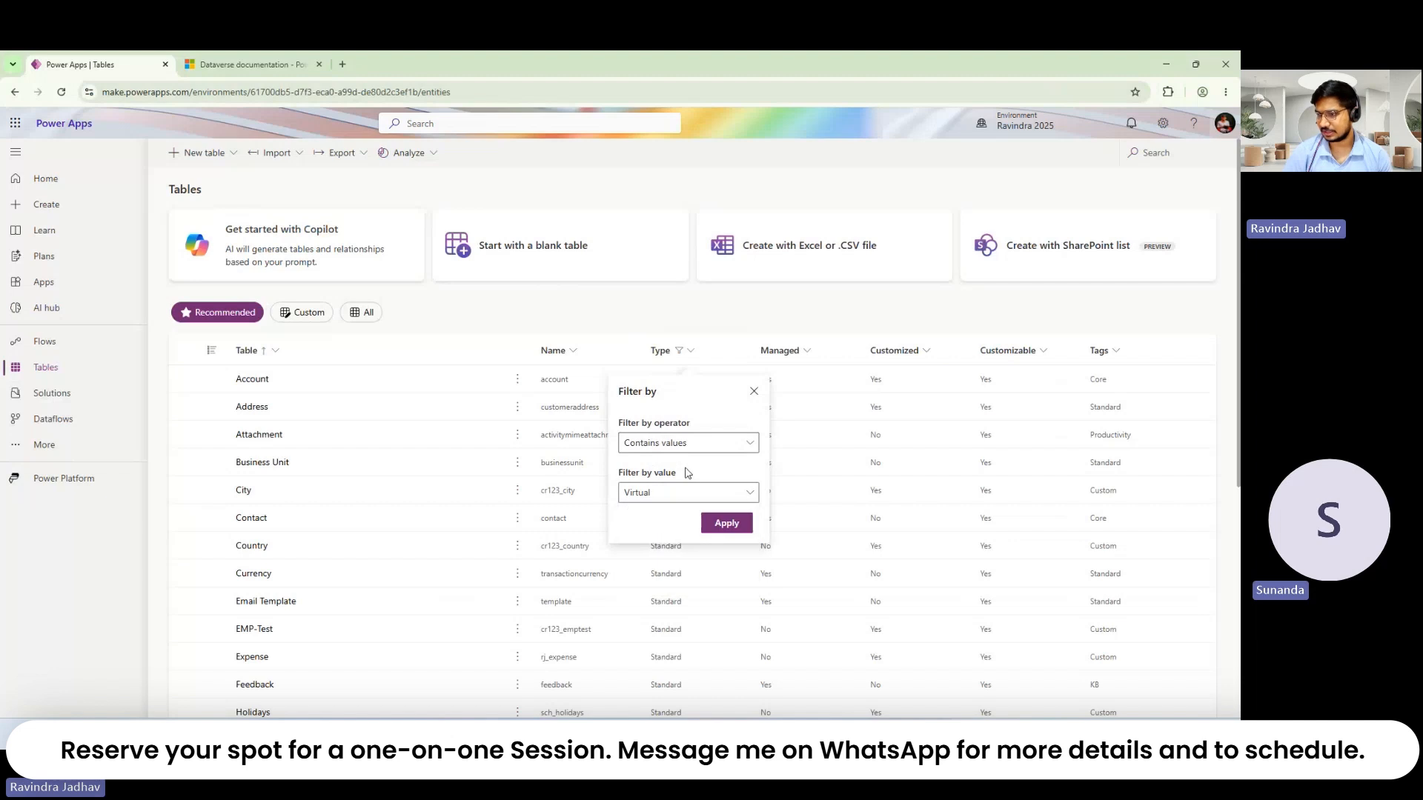
pyautogui.click(735, 527)
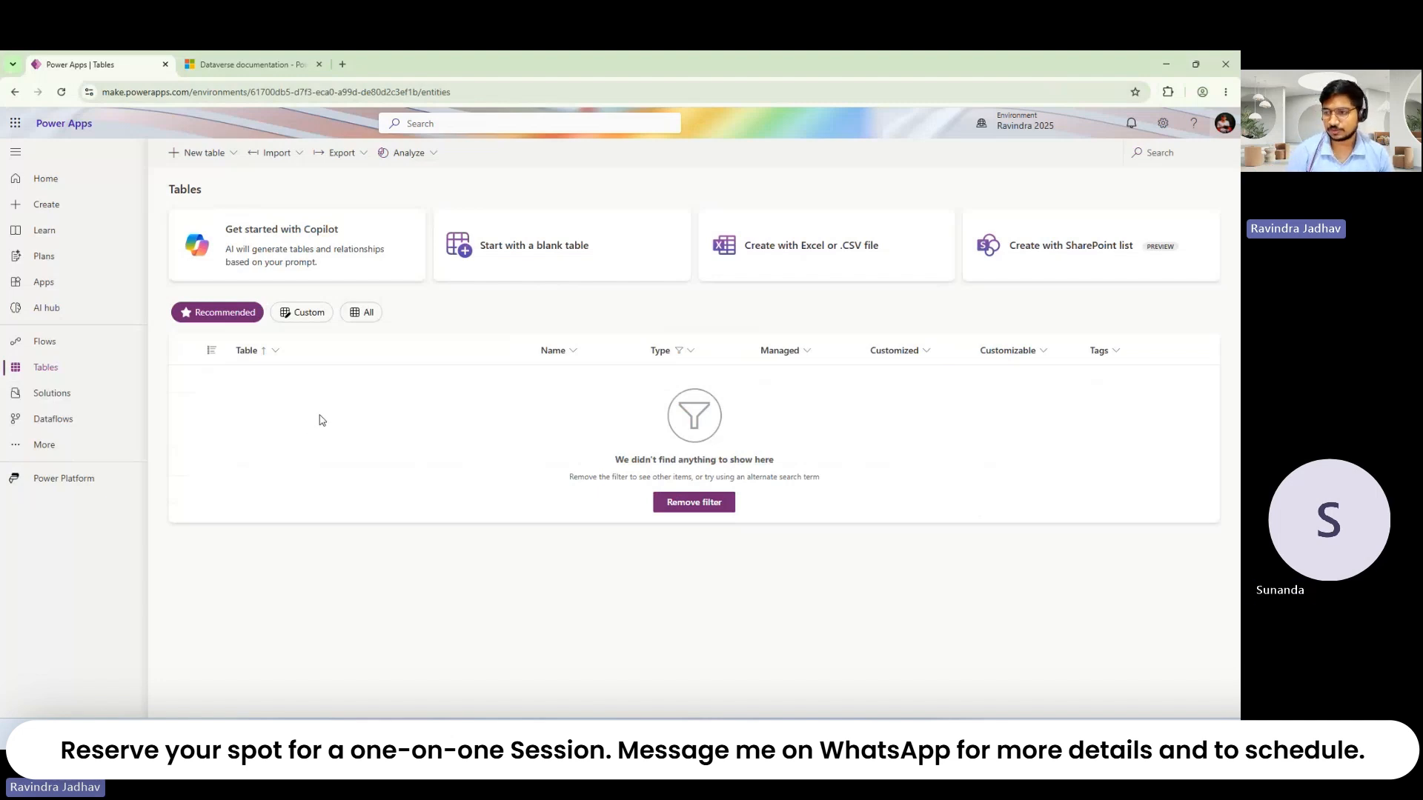
# Step: Clear the Type filter, go to Solutions and back to Tables, and open the New table menu
pyautogui.click(662, 352)
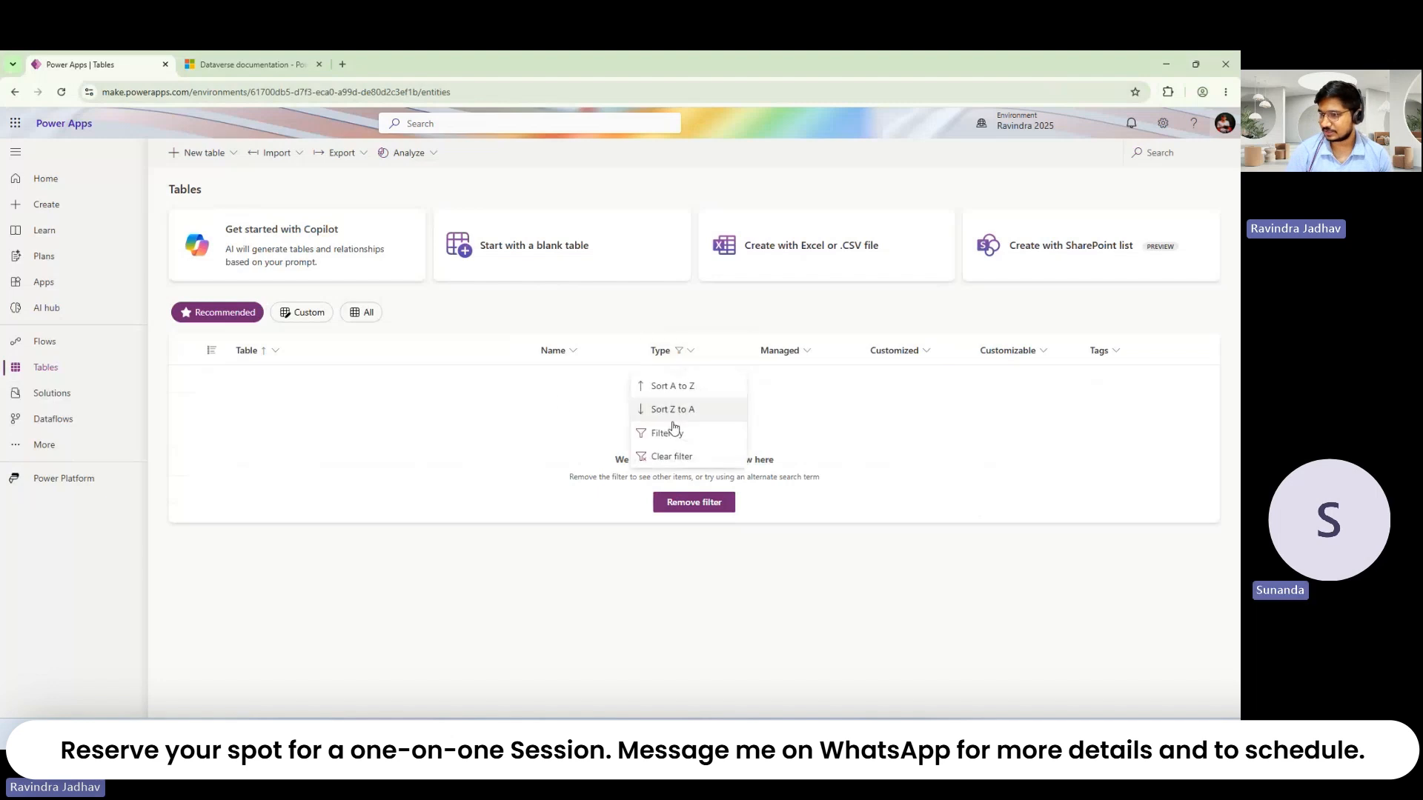
pyautogui.click(669, 458)
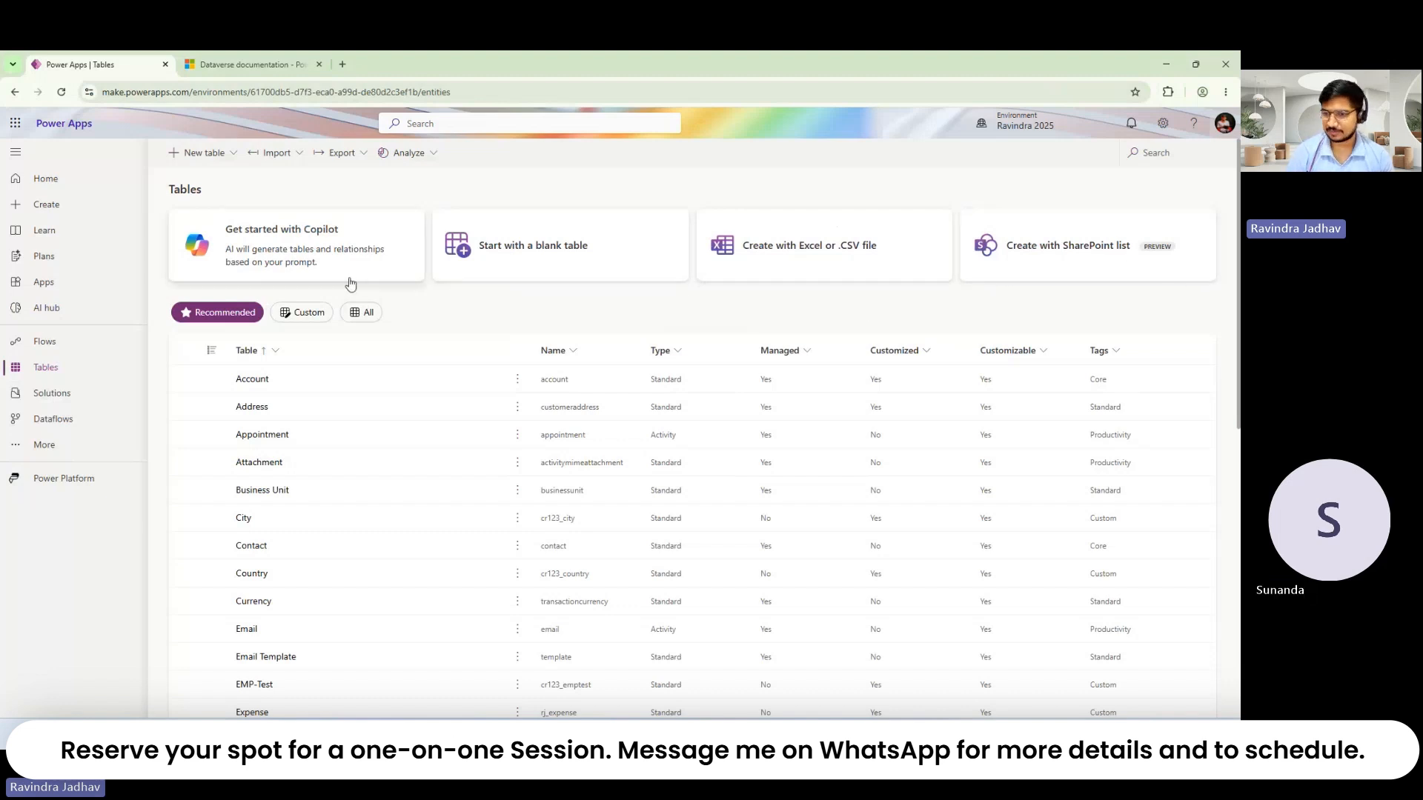
pyautogui.click(85, 395)
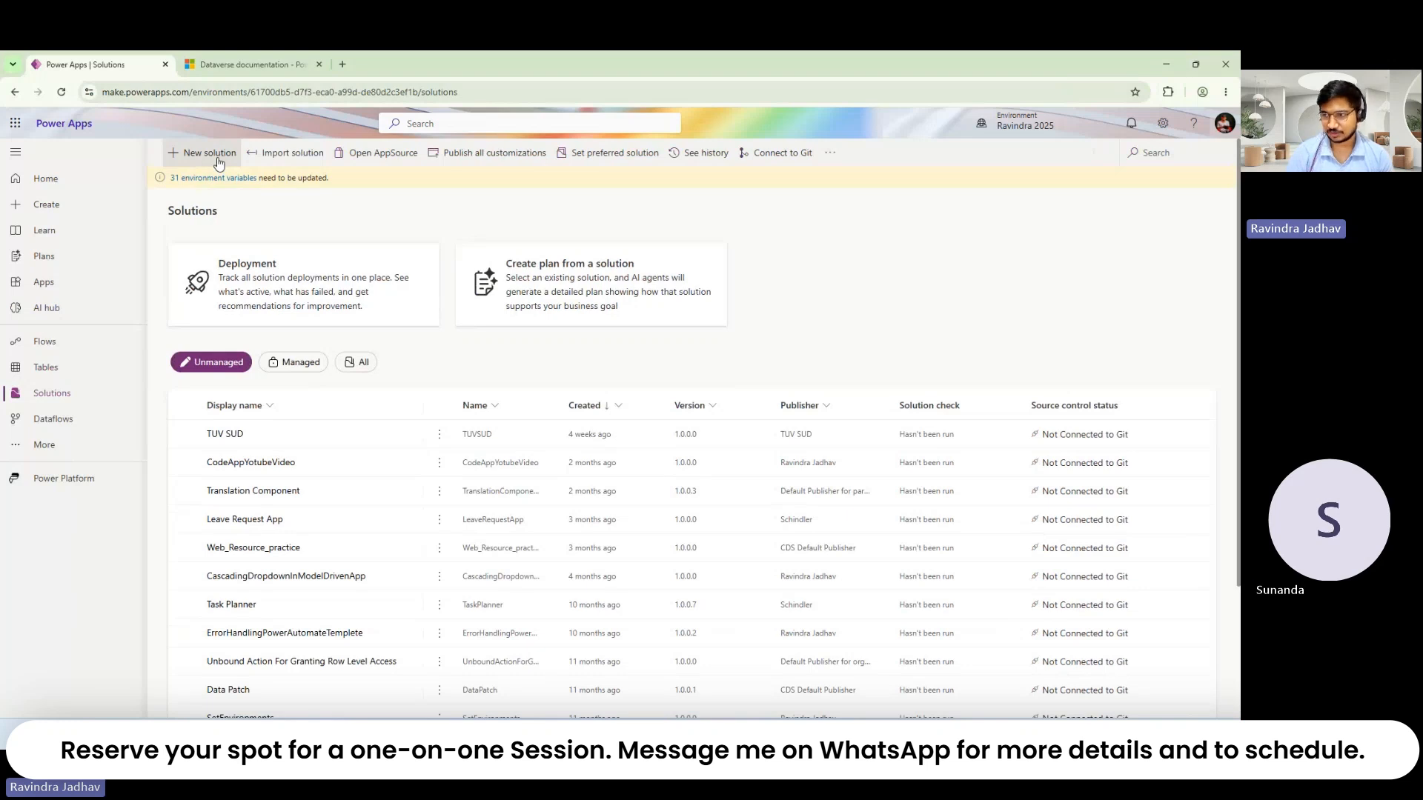
pyautogui.click(69, 369)
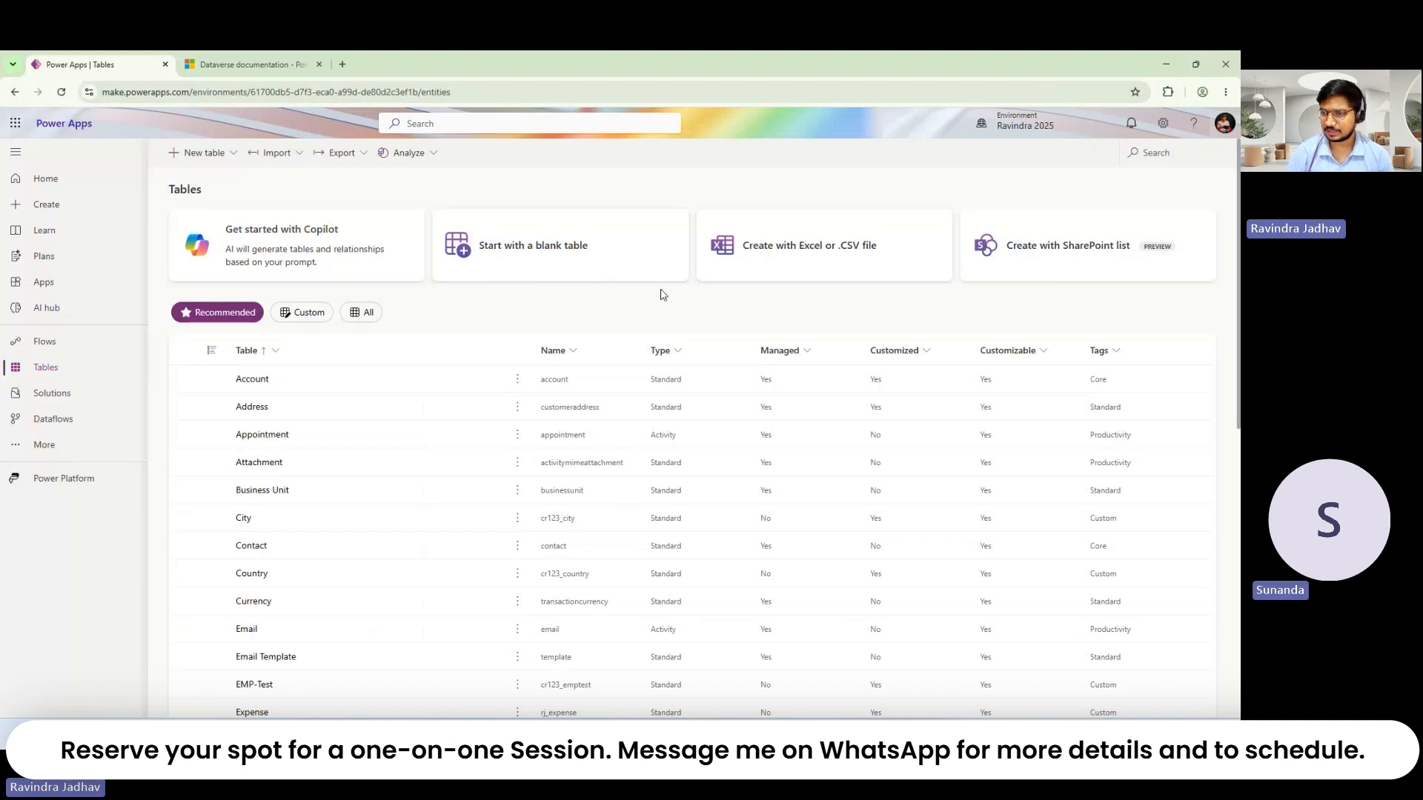
pyautogui.click(222, 156)
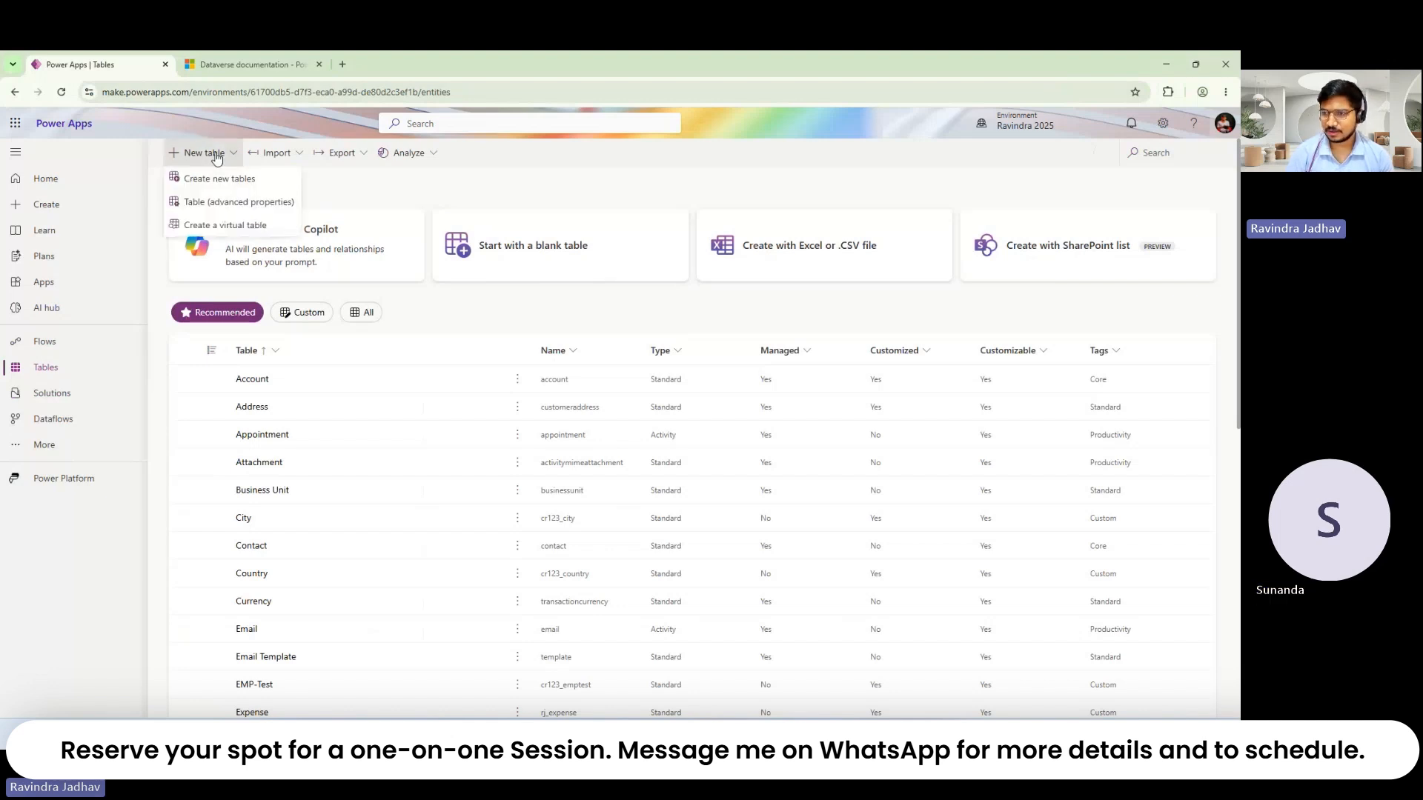
# Step: Start a virtual table from external data and explore its advanced and new-connection options
pyautogui.click(238, 227)
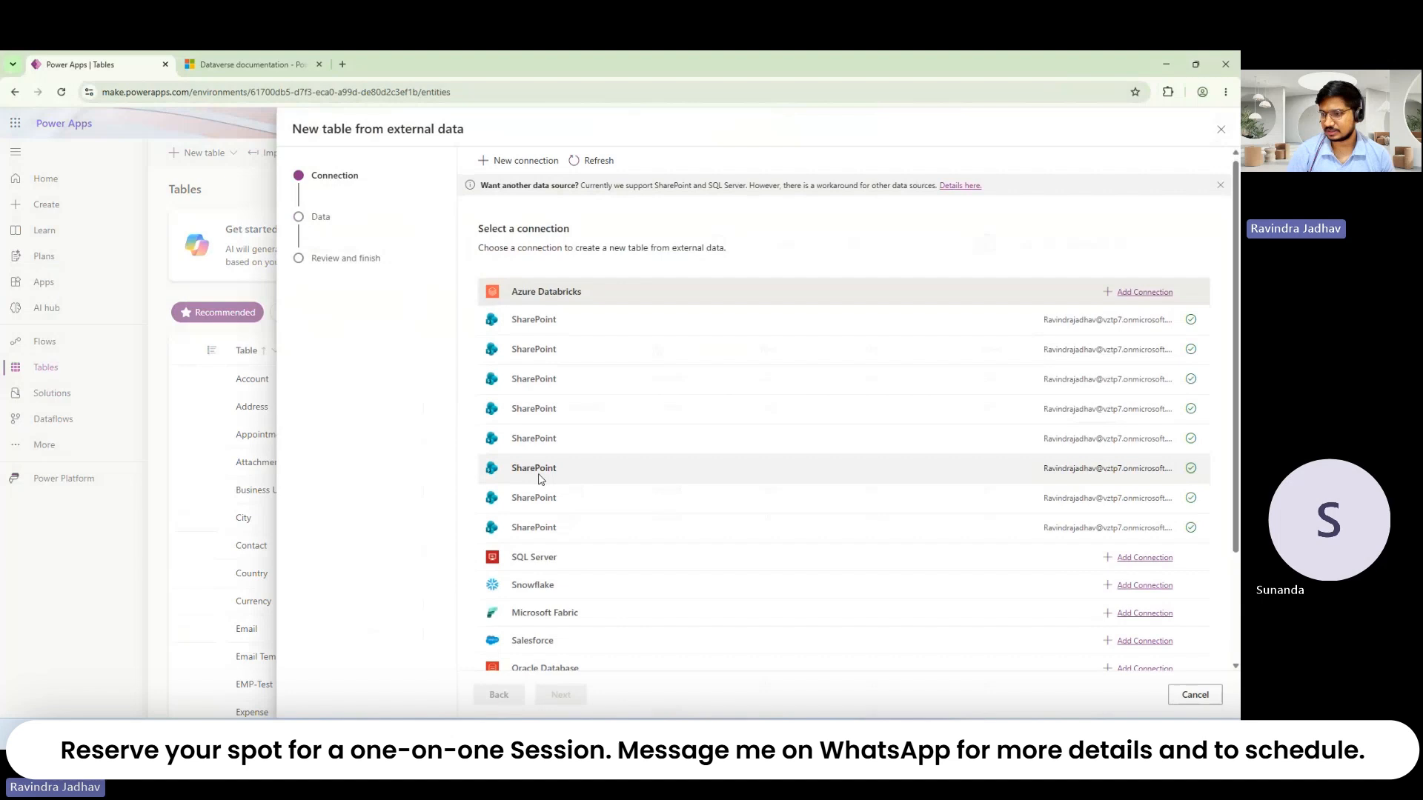
pyautogui.scroll(-2, 539, 478)
pyautogui.click(533, 594)
pyautogui.scroll(2, 533, 594)
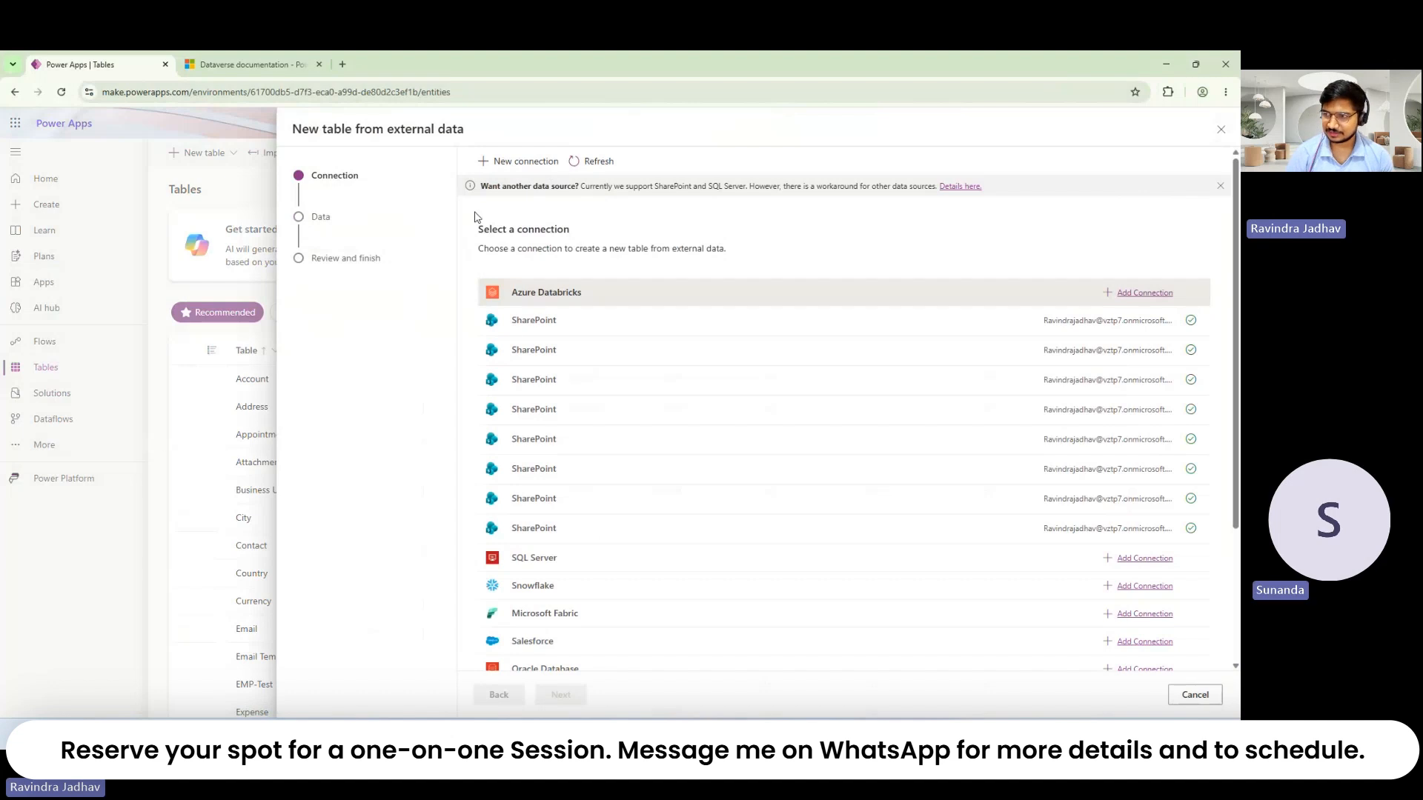
pyautogui.click(521, 162)
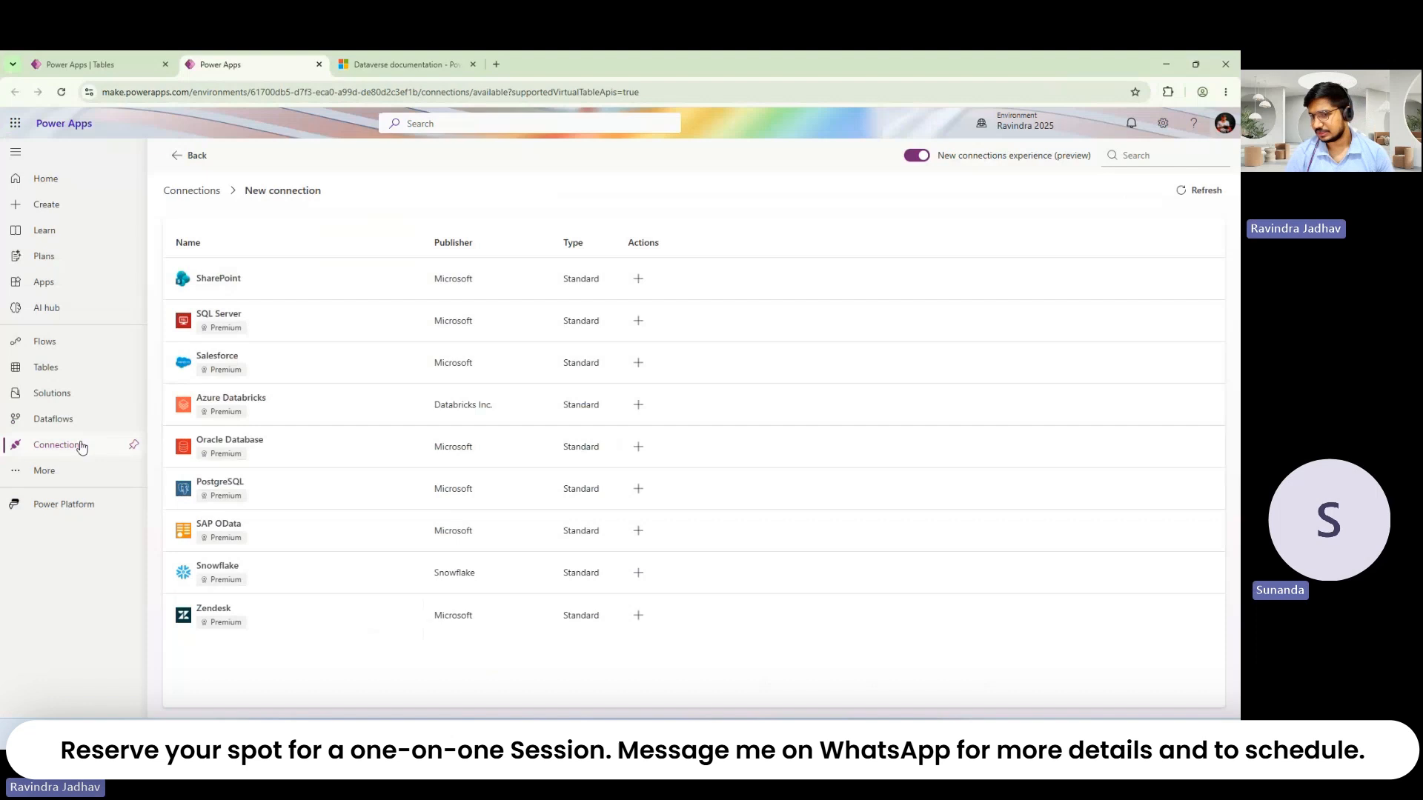
# Step: Restart the virtual-table wizard from Tables and pick the first SharePoint connection
pyautogui.click(85, 406)
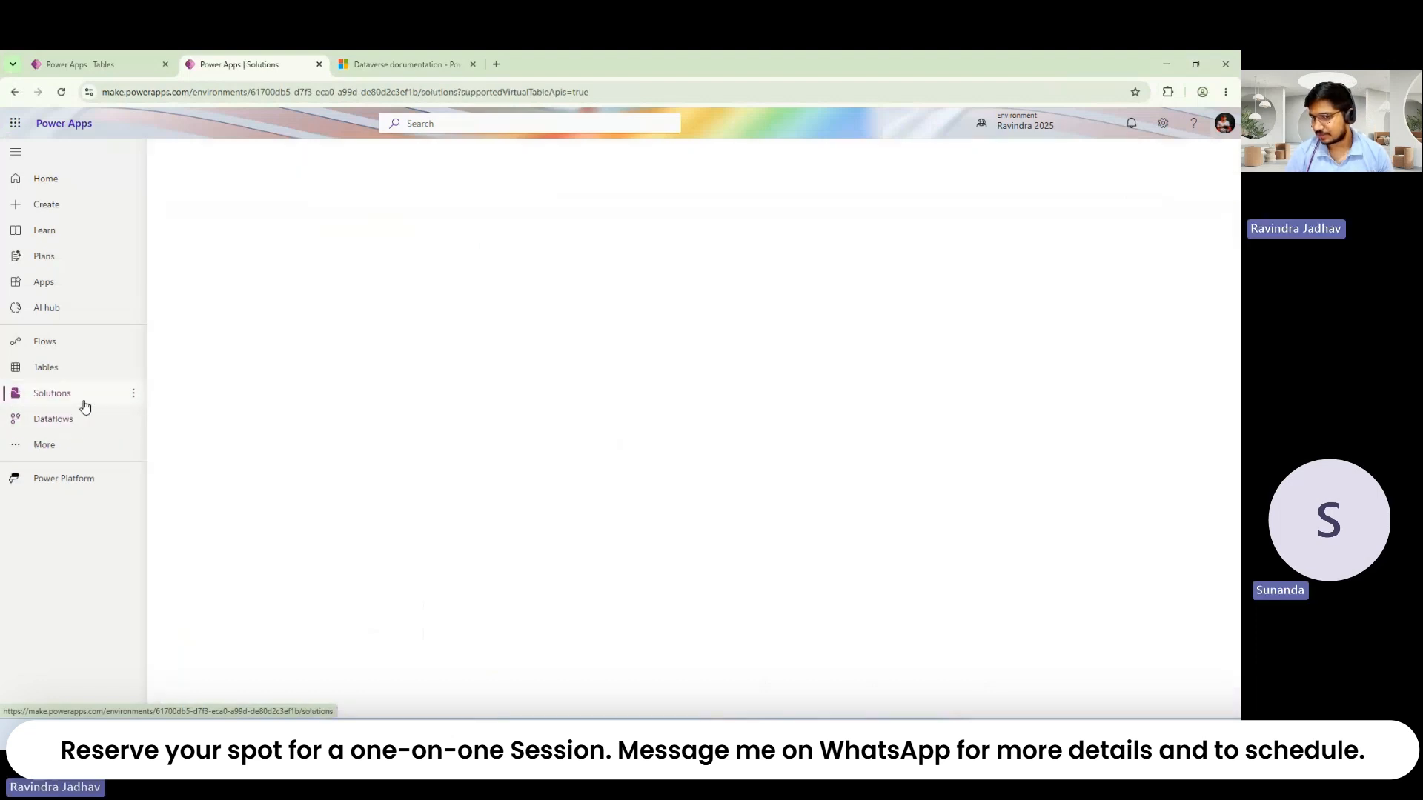
pyautogui.click(82, 369)
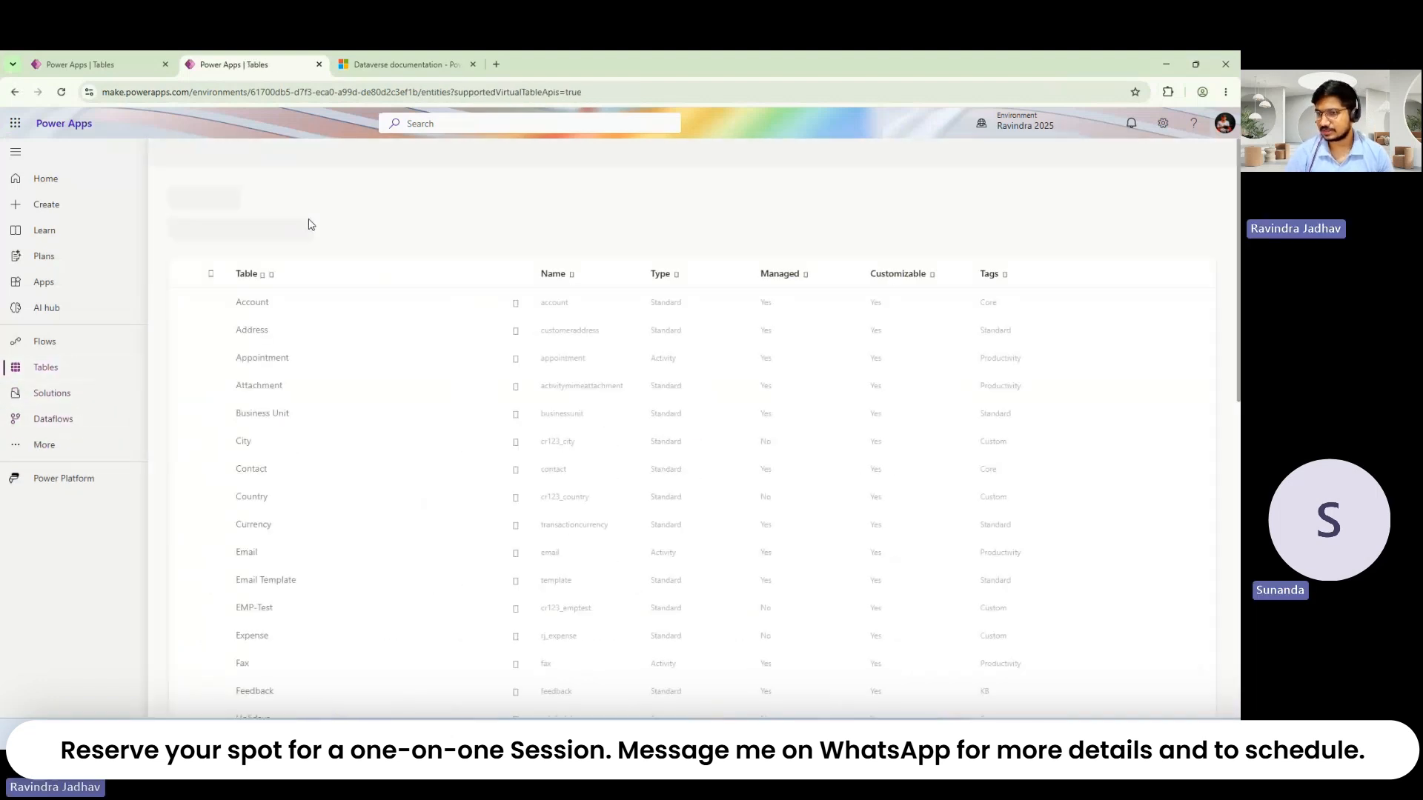
pyautogui.click(204, 153)
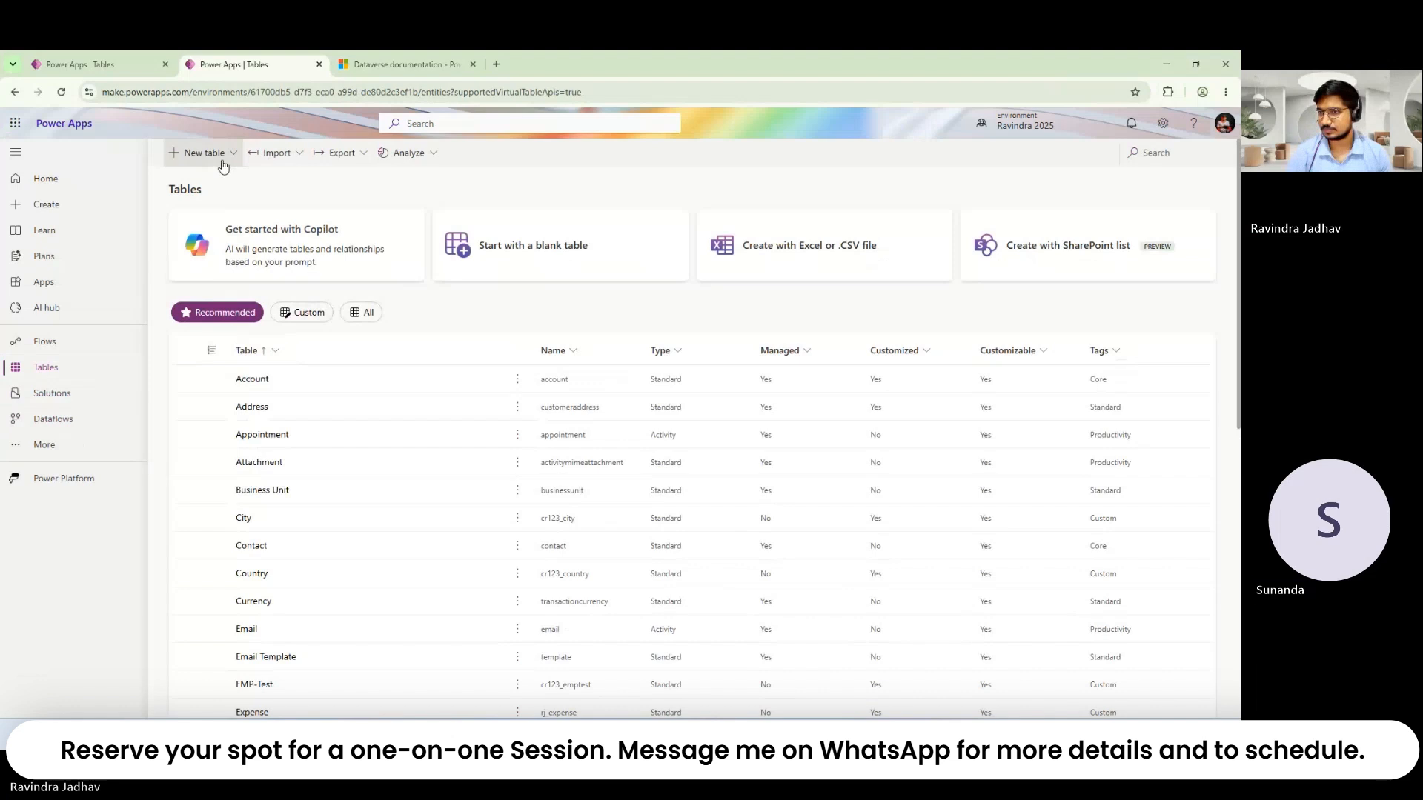
pyautogui.click(223, 230)
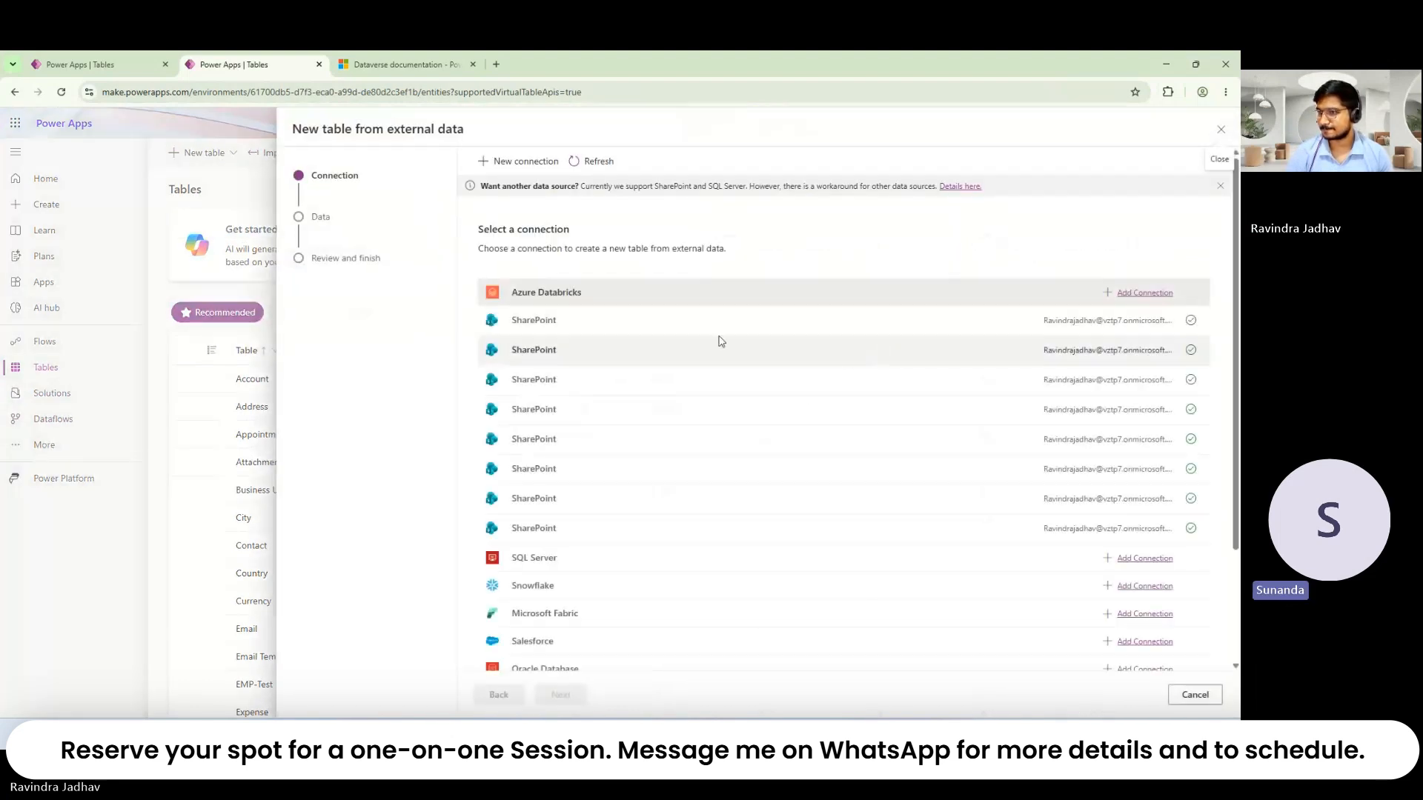
pyautogui.click(567, 332)
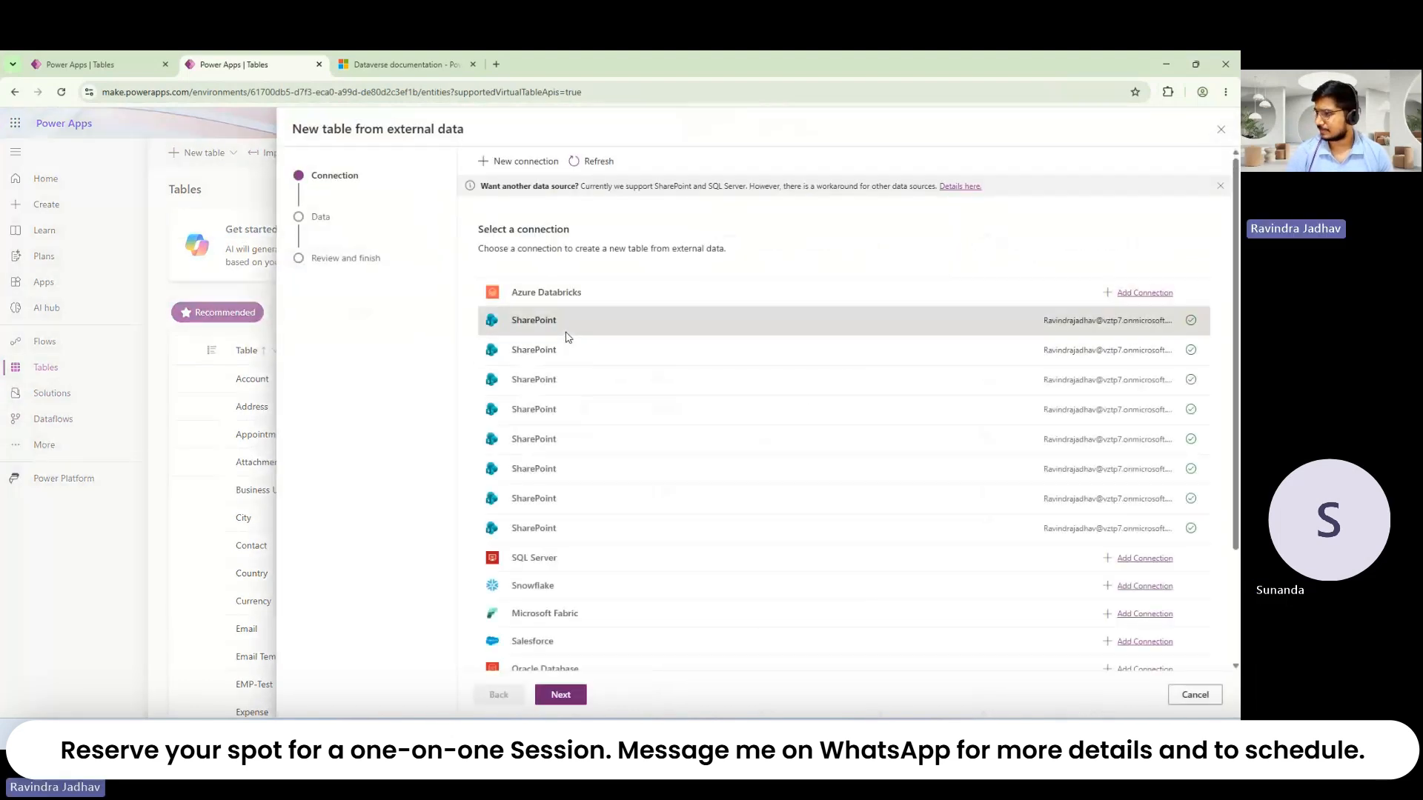
pyautogui.click(561, 694)
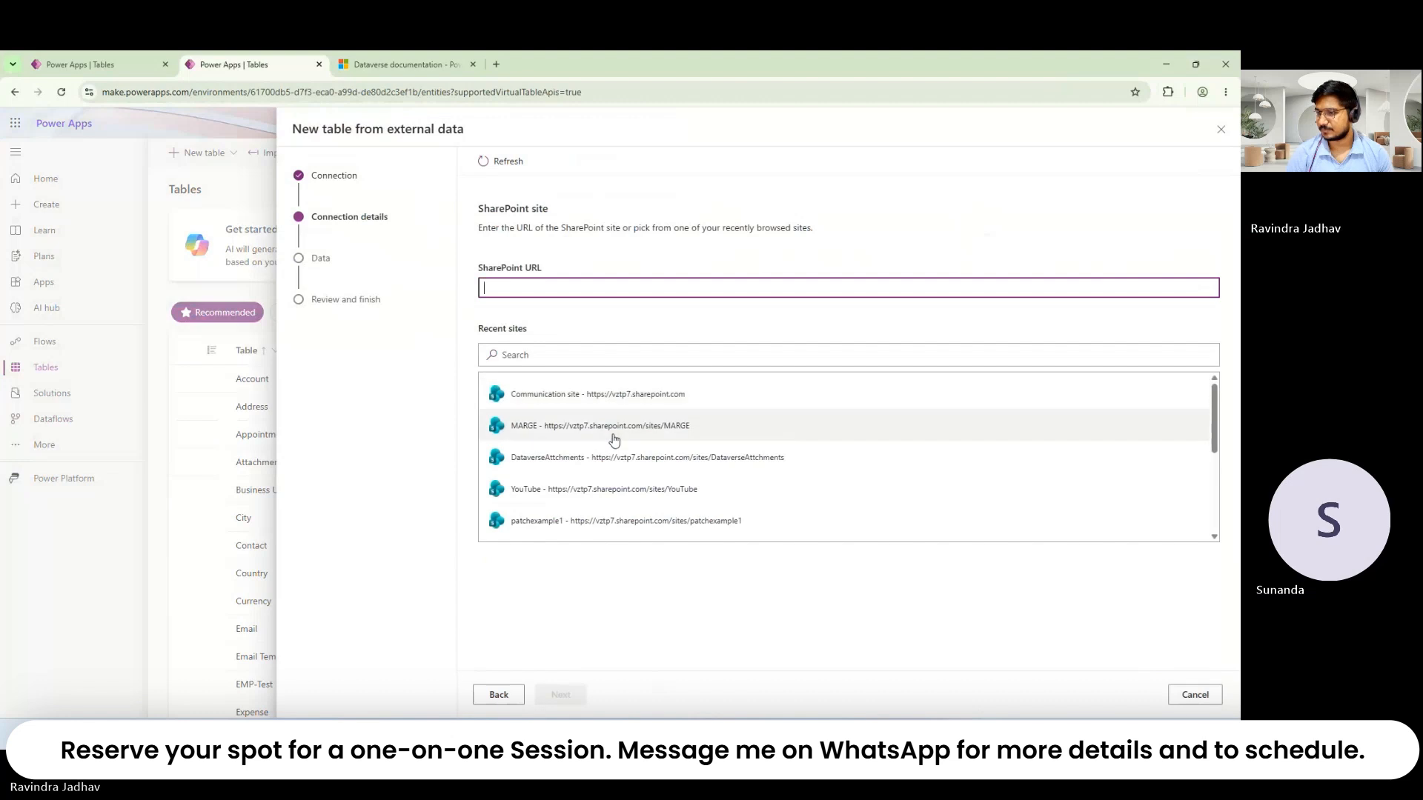
# Step: Choose the YouTube SharePoint site as the source, after trying MARGE and DataverseAttchments
pyautogui.click(610, 447)
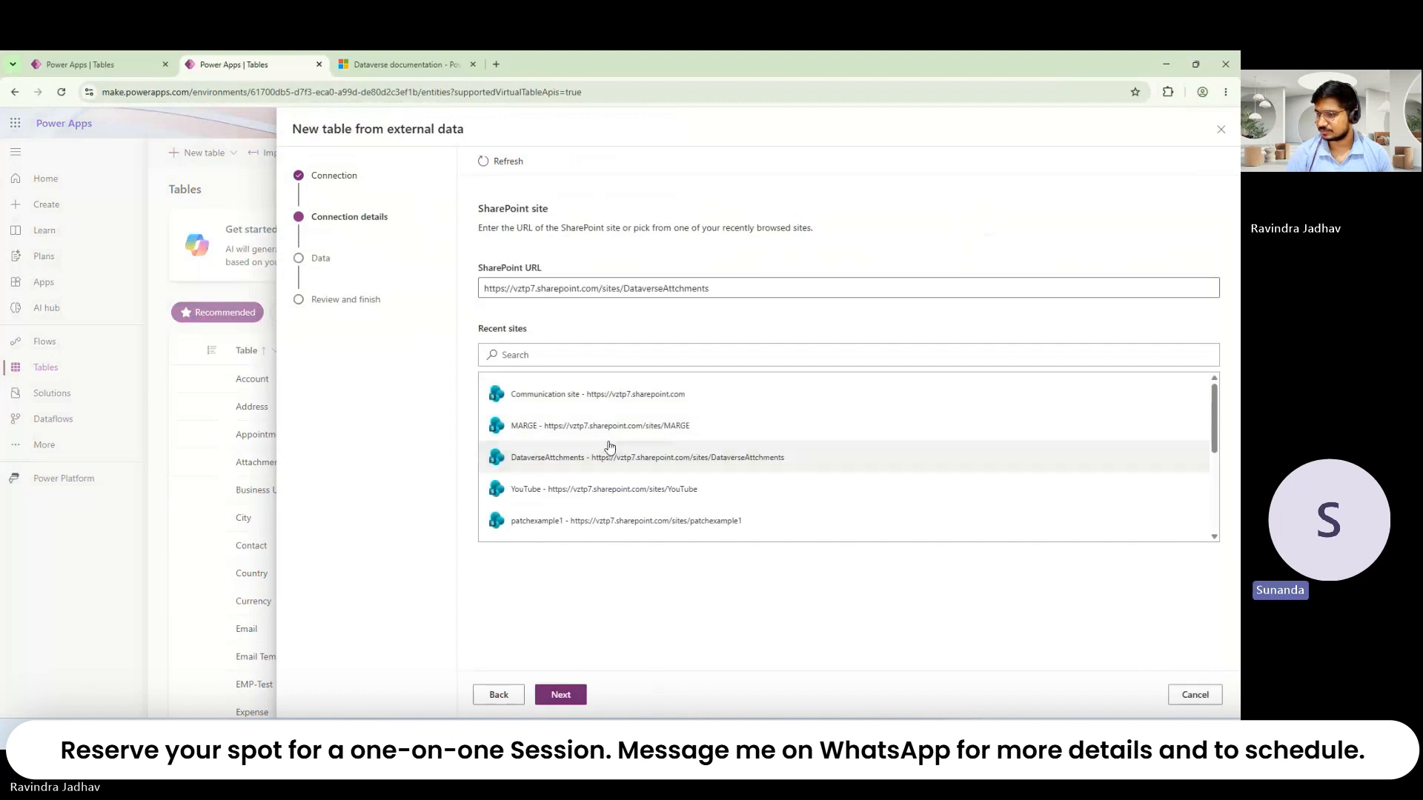
pyautogui.click(611, 424)
pyautogui.click(561, 695)
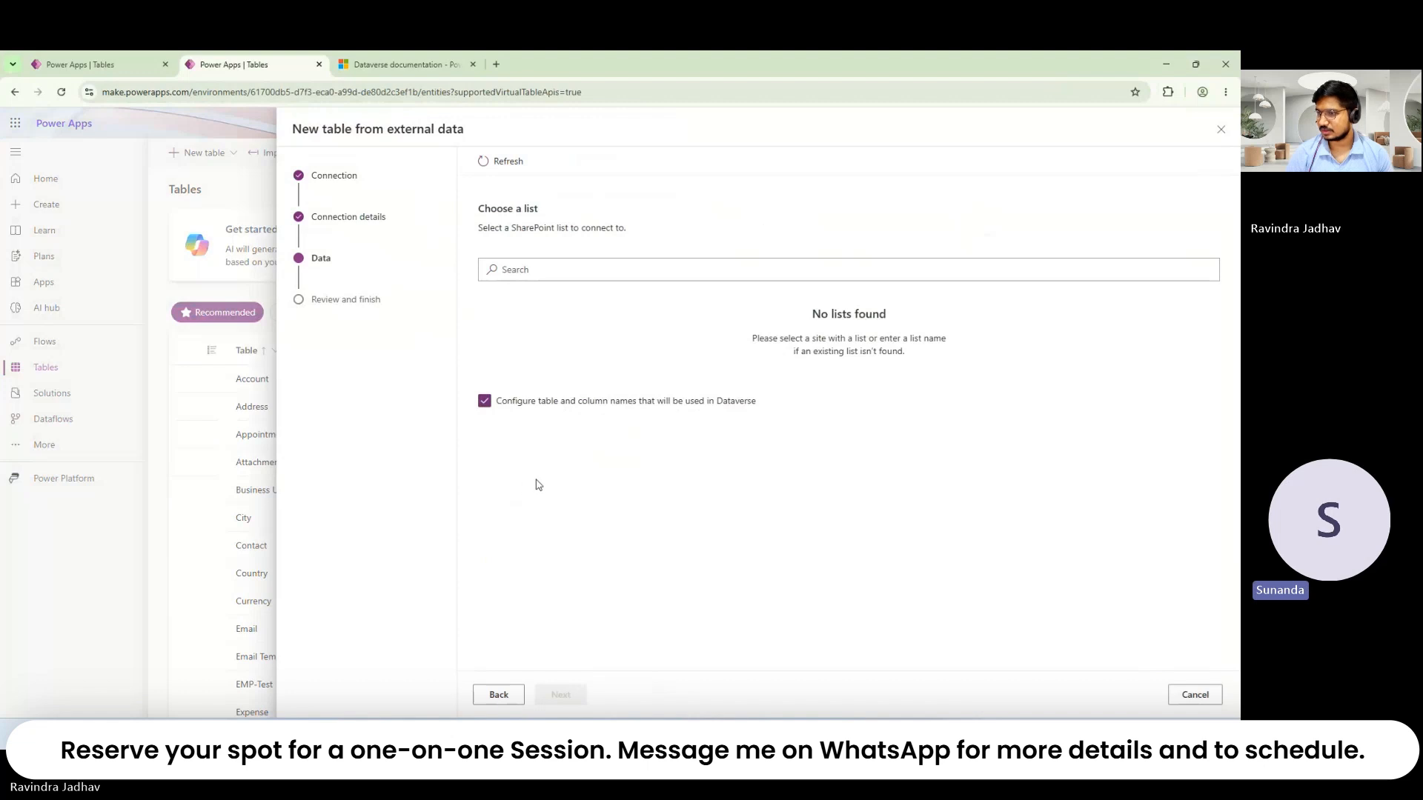
pyautogui.click(499, 695)
pyautogui.click(603, 460)
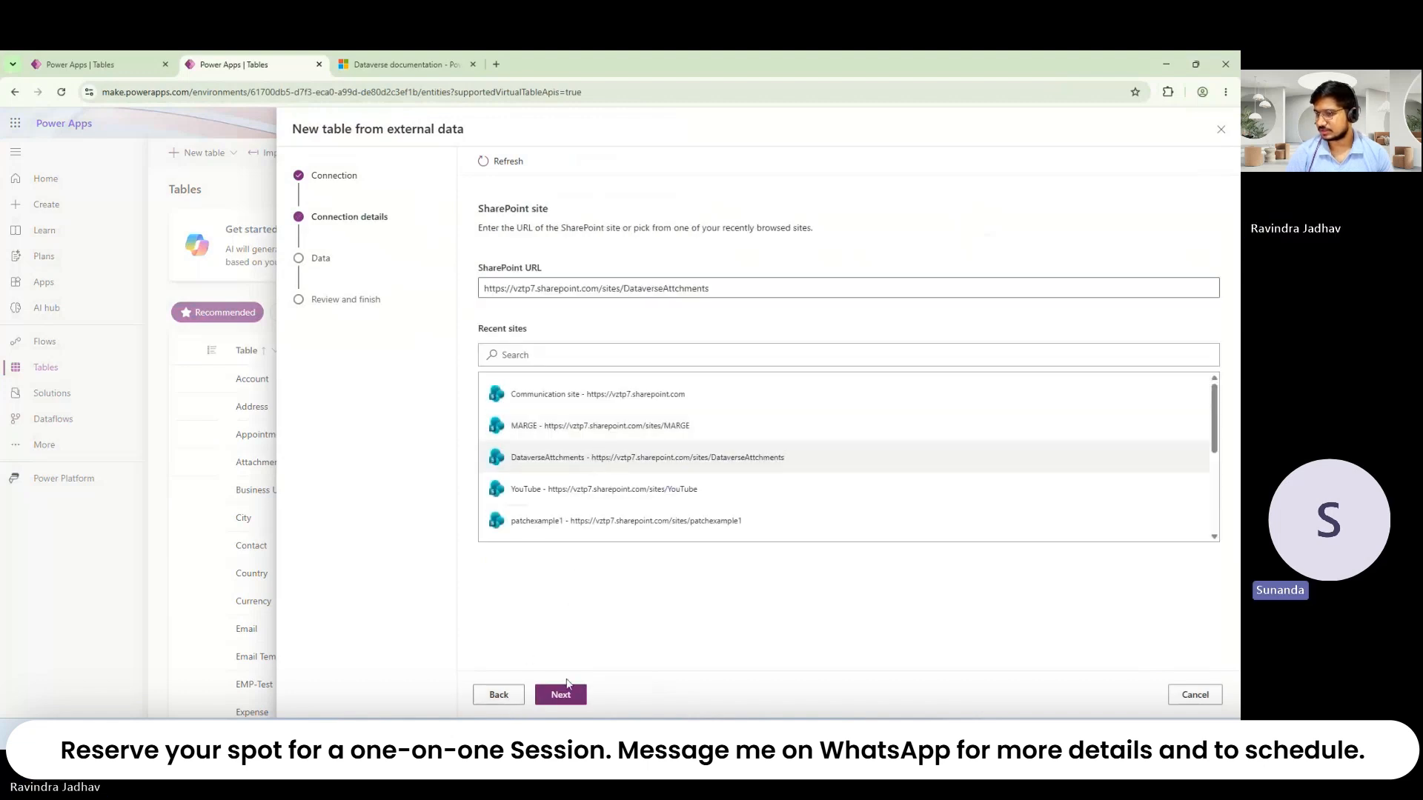
pyautogui.click(597, 490)
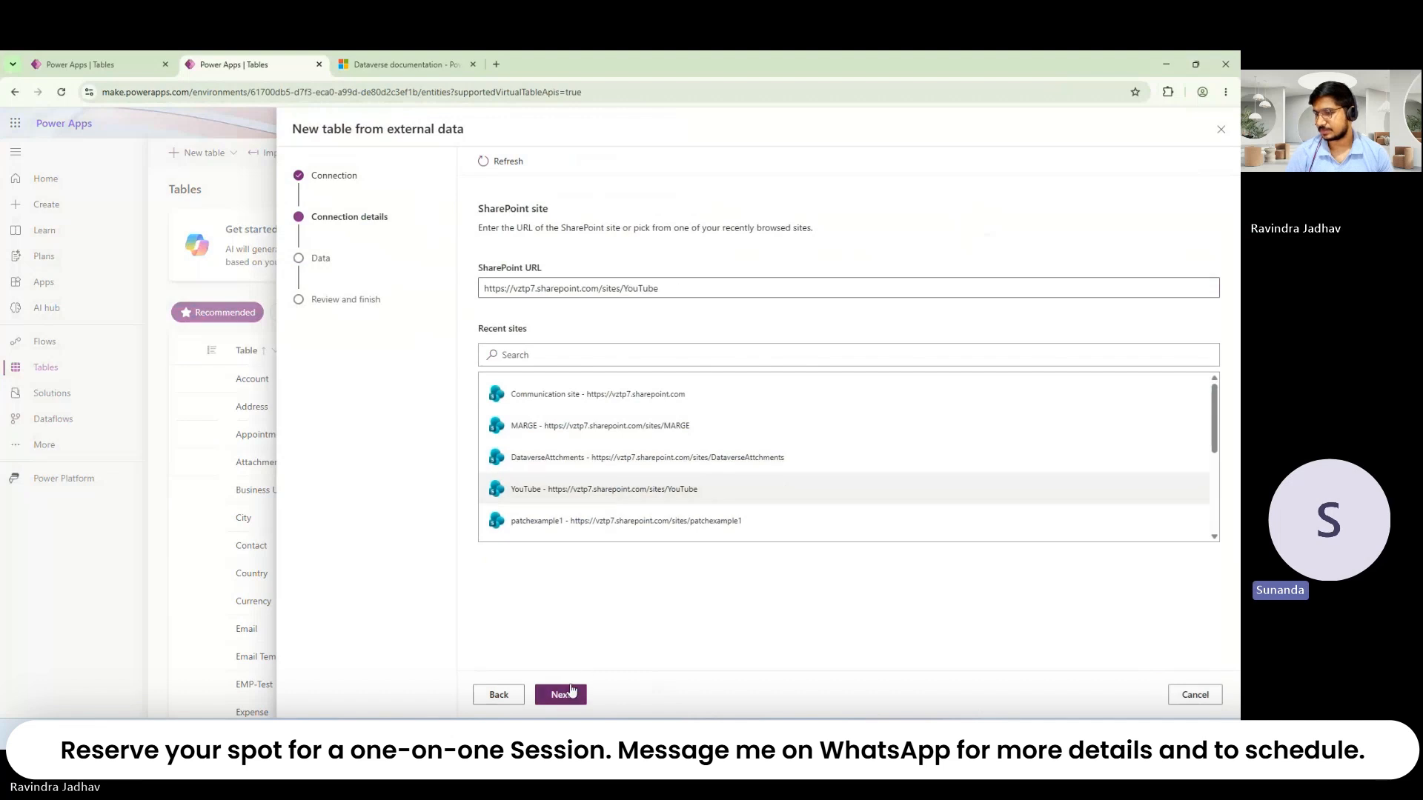
pyautogui.click(572, 691)
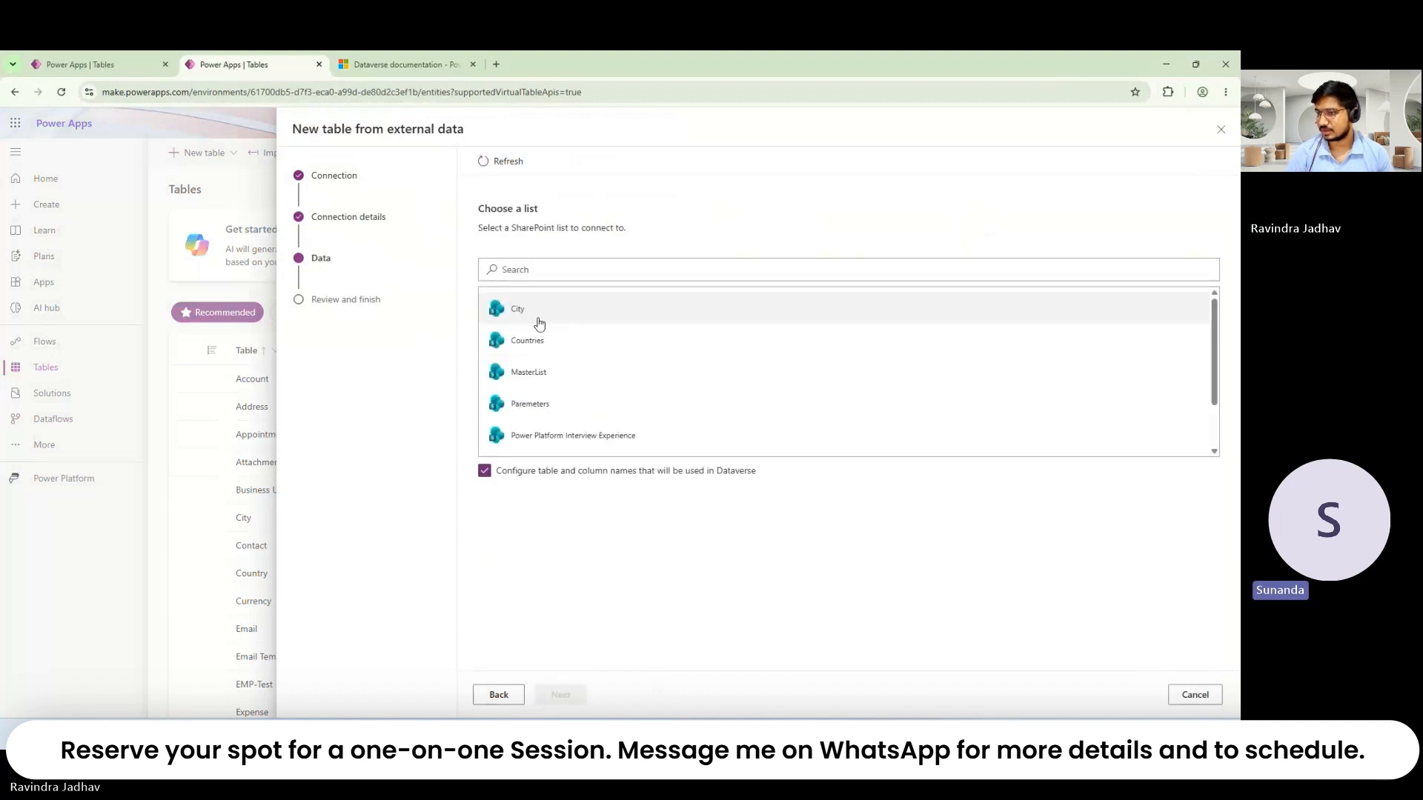
# Step: Select the Paremeters list and continue to the Configuration step
pyautogui.scroll(-1, 546, 404)
pyautogui.scroll(1, 548, 404)
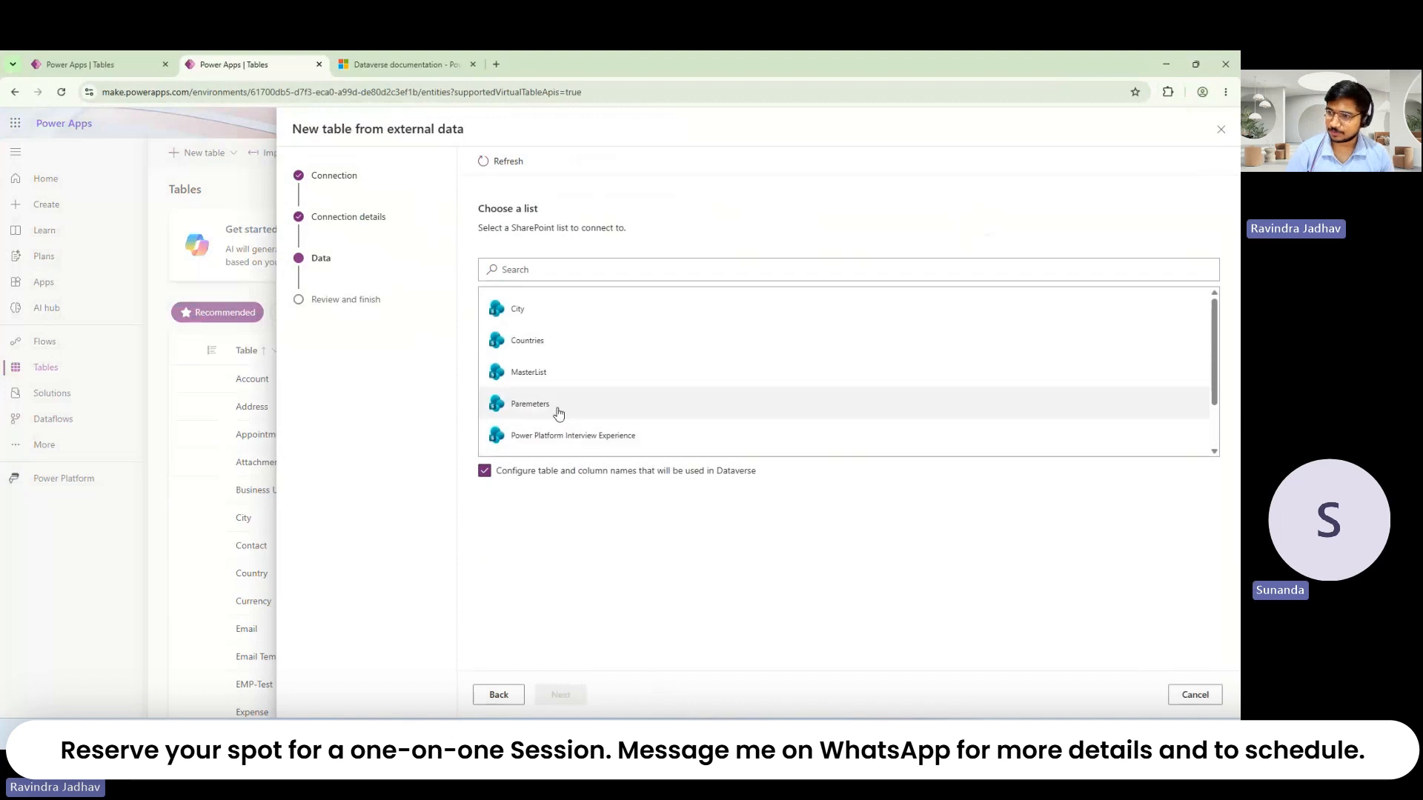
pyautogui.scroll(-1, 553, 407)
pyautogui.scroll(1, 549, 403)
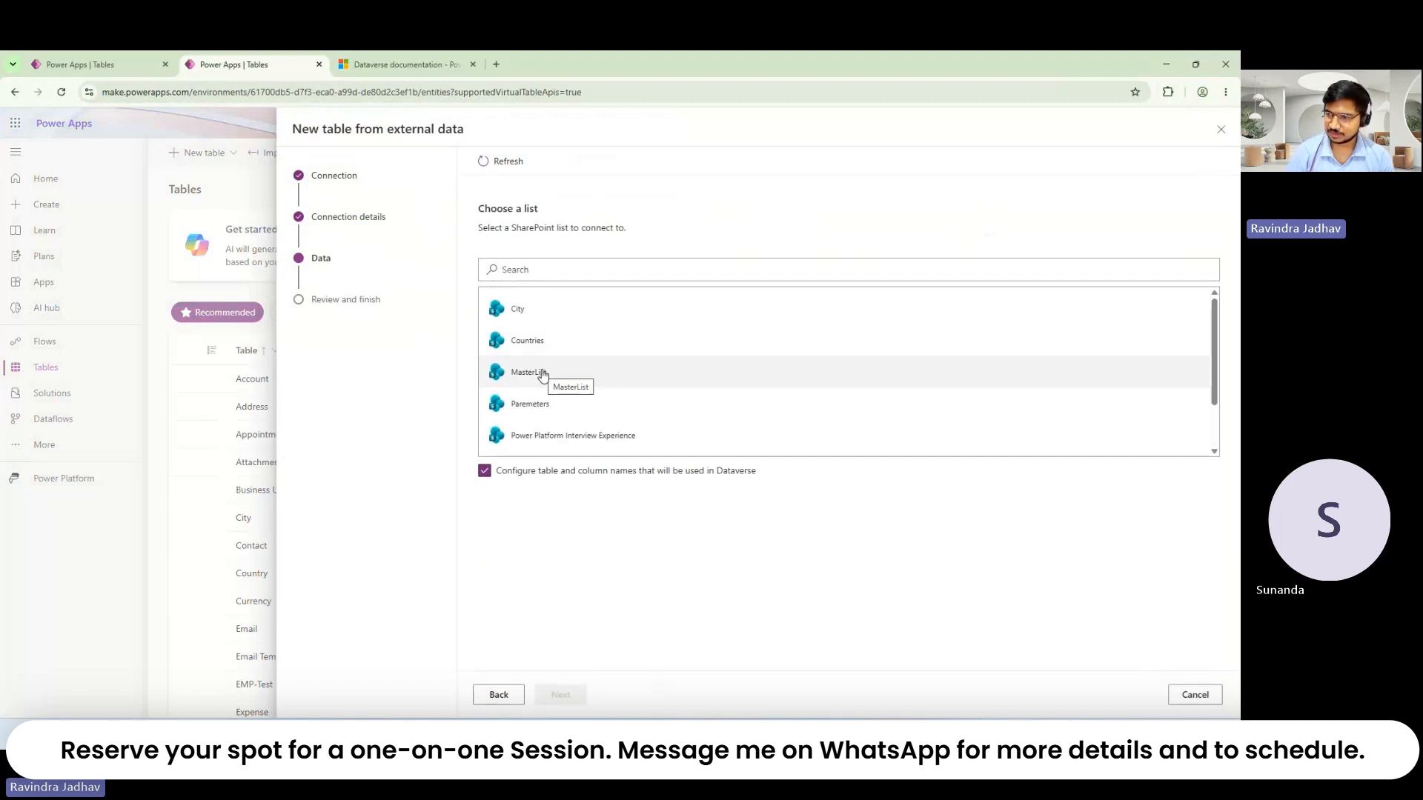
pyautogui.click(549, 406)
pyautogui.click(575, 693)
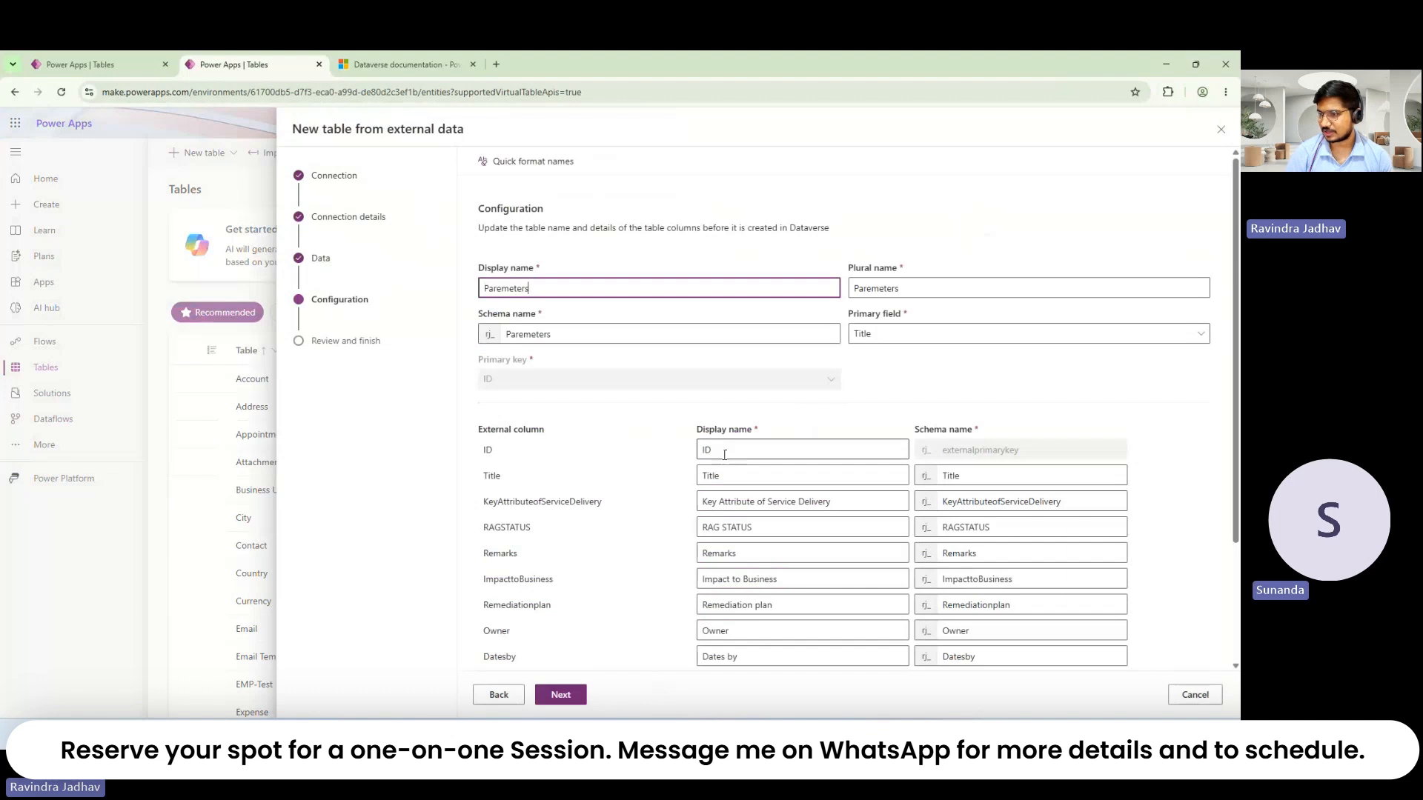
# Step: Look through the Paremeters column mappings, then cancel the external-table wizard
pyautogui.scroll(-3, 638, 466)
pyautogui.scroll(3, 638, 465)
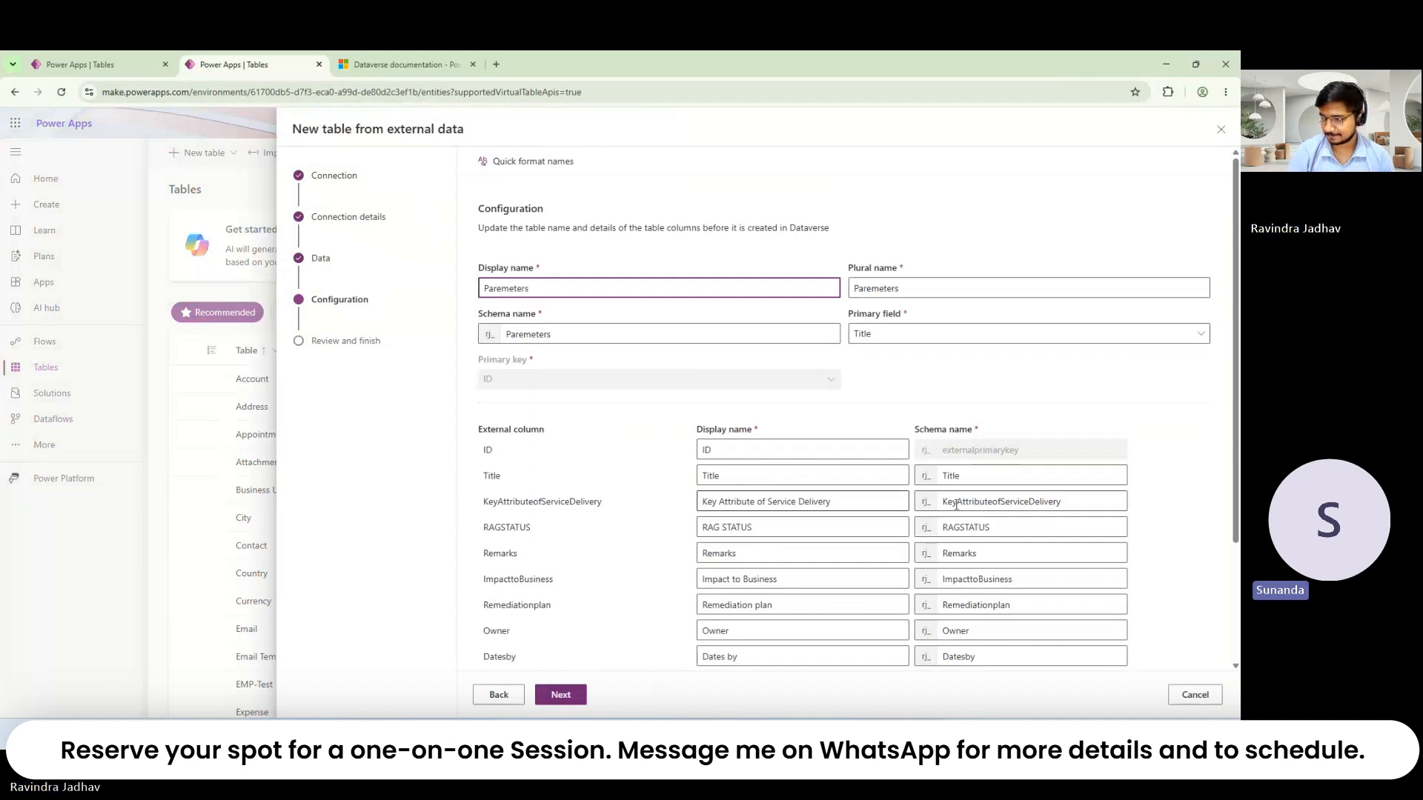
pyautogui.scroll(-3, 807, 521)
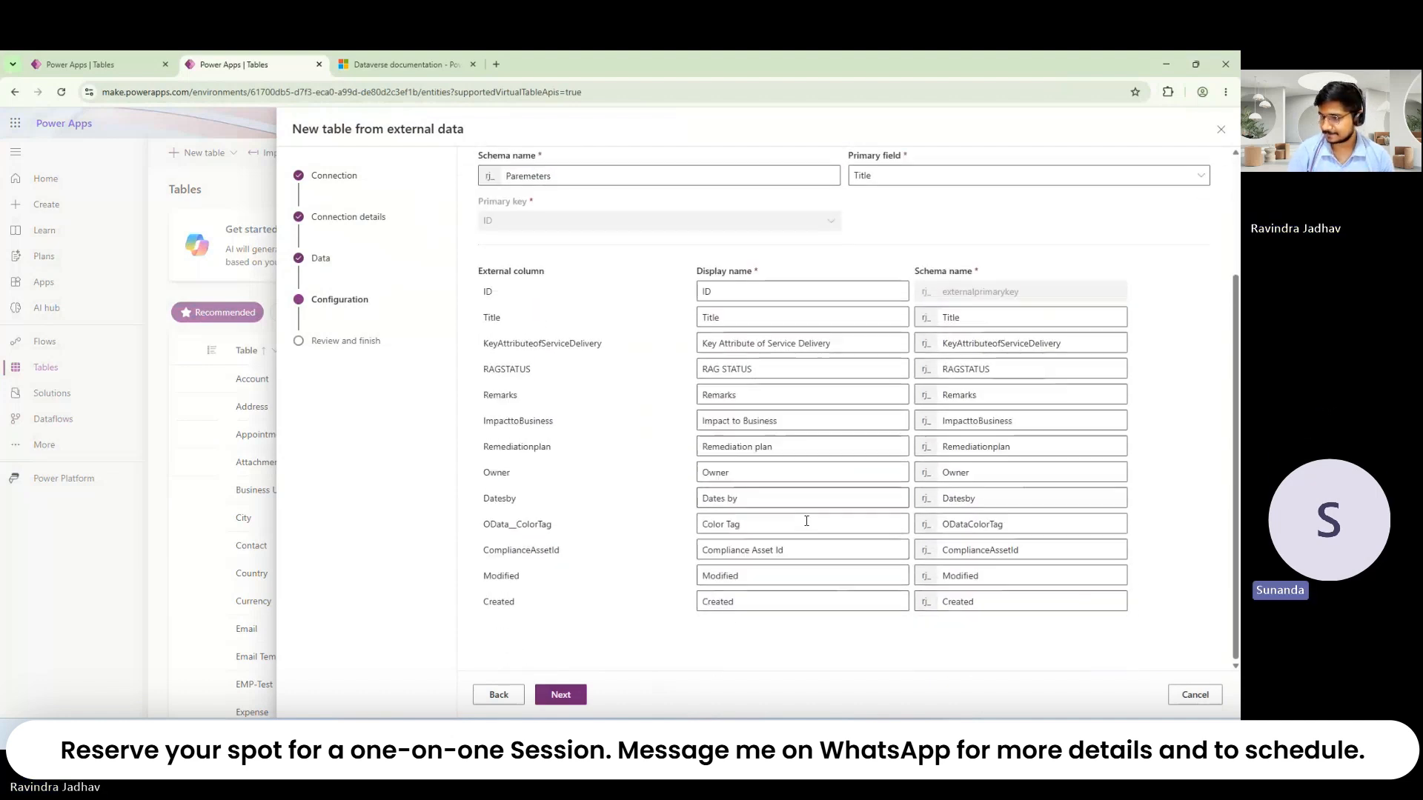
pyautogui.click(1190, 697)
# Step: Confirm closing the wizard and start a blank Table1 in the table designer
pyautogui.click(632, 436)
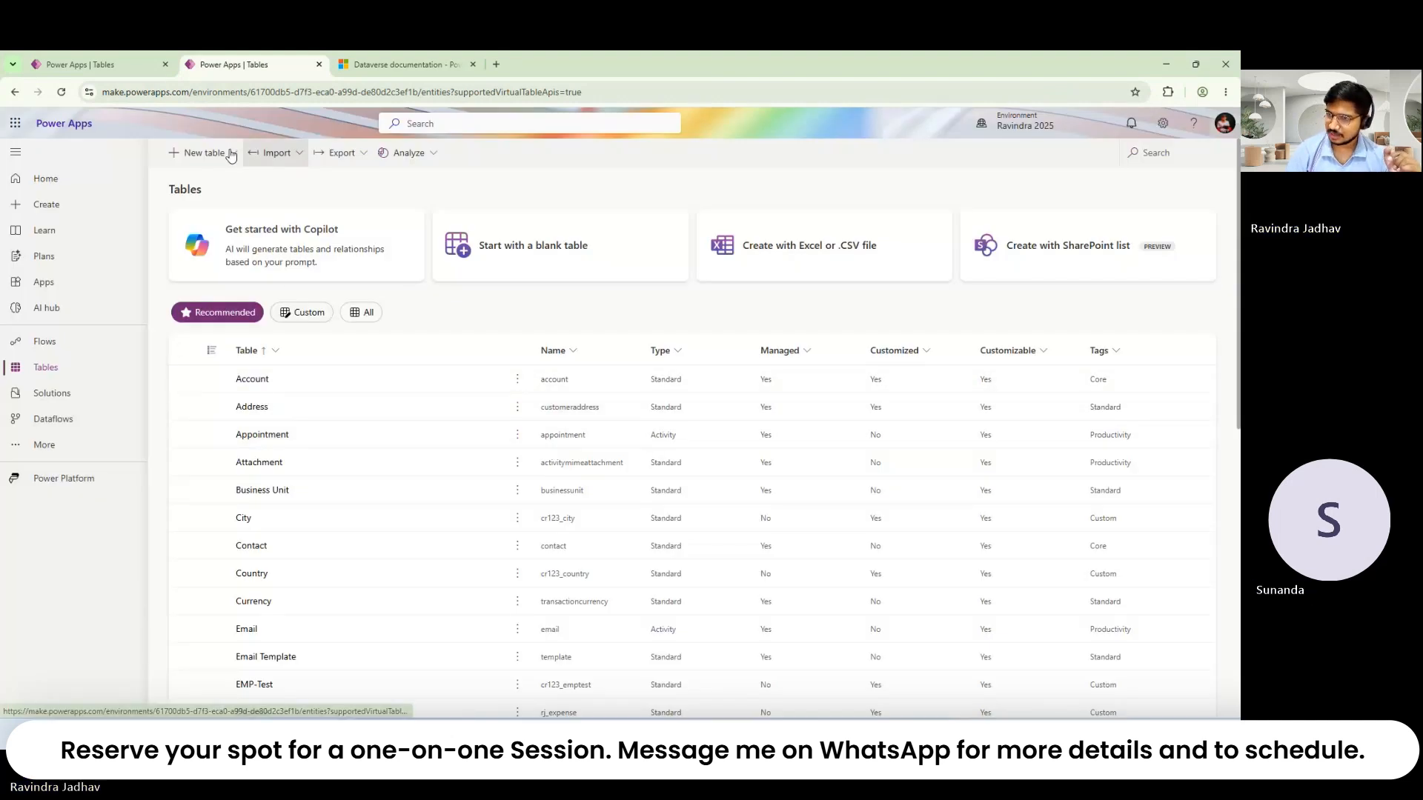
pyautogui.click(194, 152)
pyautogui.click(227, 180)
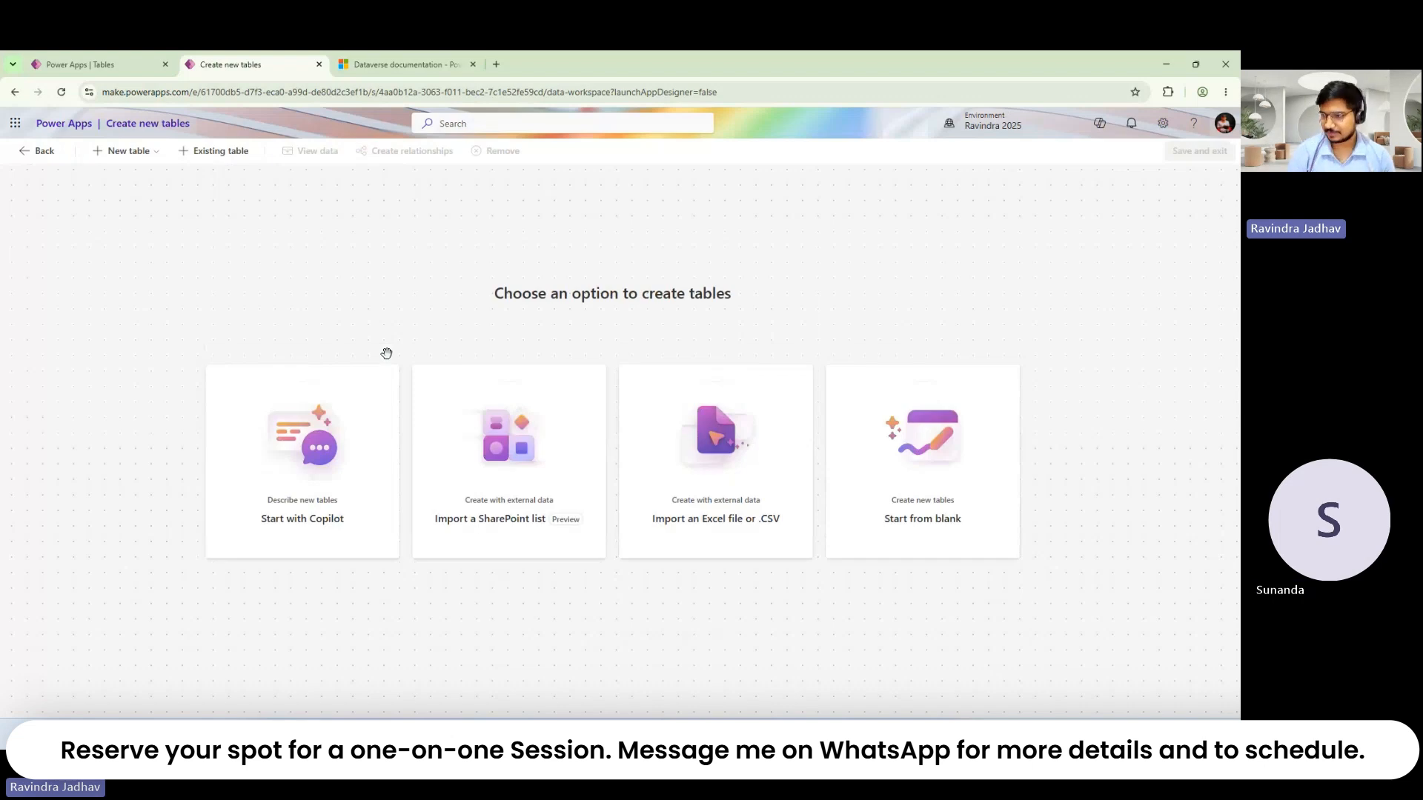
pyautogui.click(859, 436)
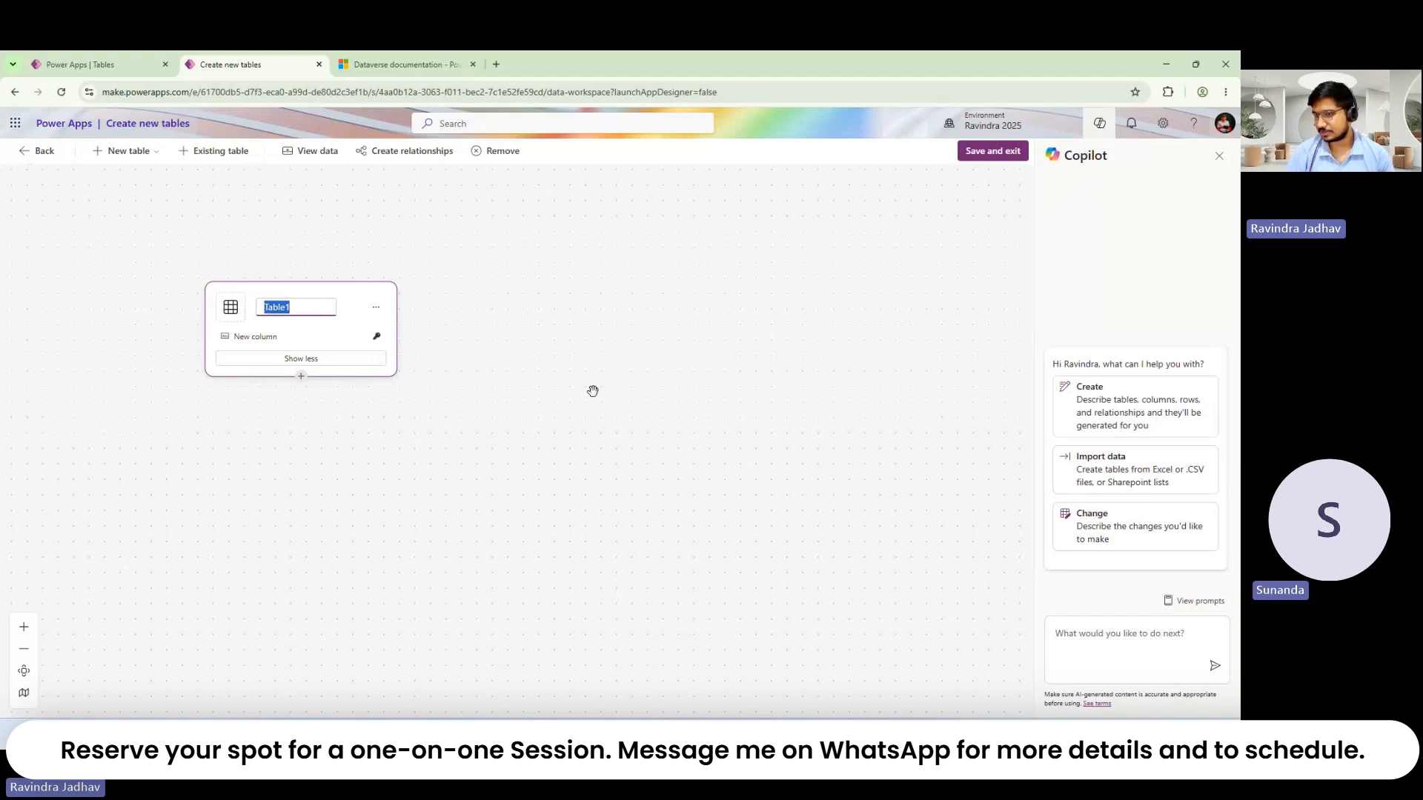
# Step: Discard the blank Table1 draft and return to the Tables list
pyautogui.click(349, 365)
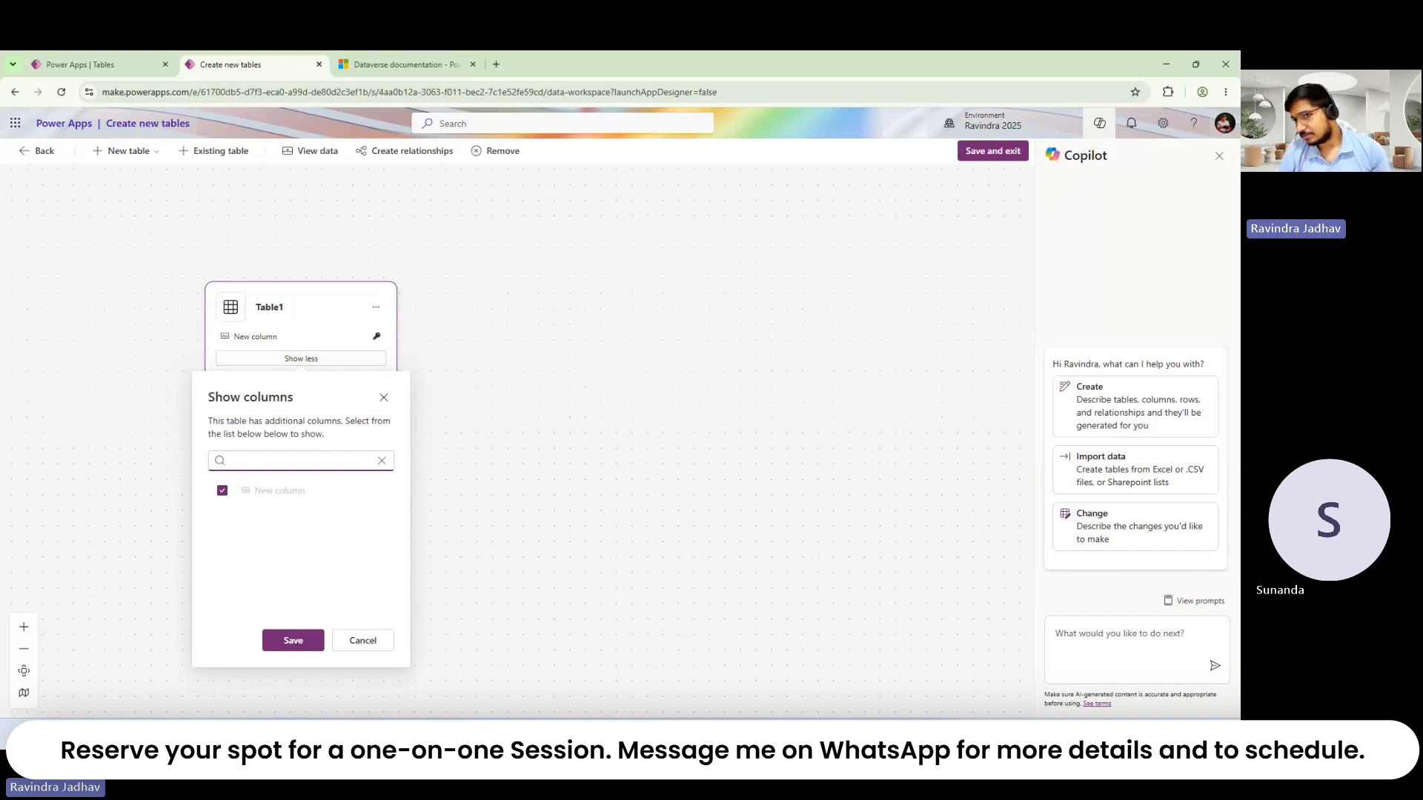
pyautogui.click(45, 151)
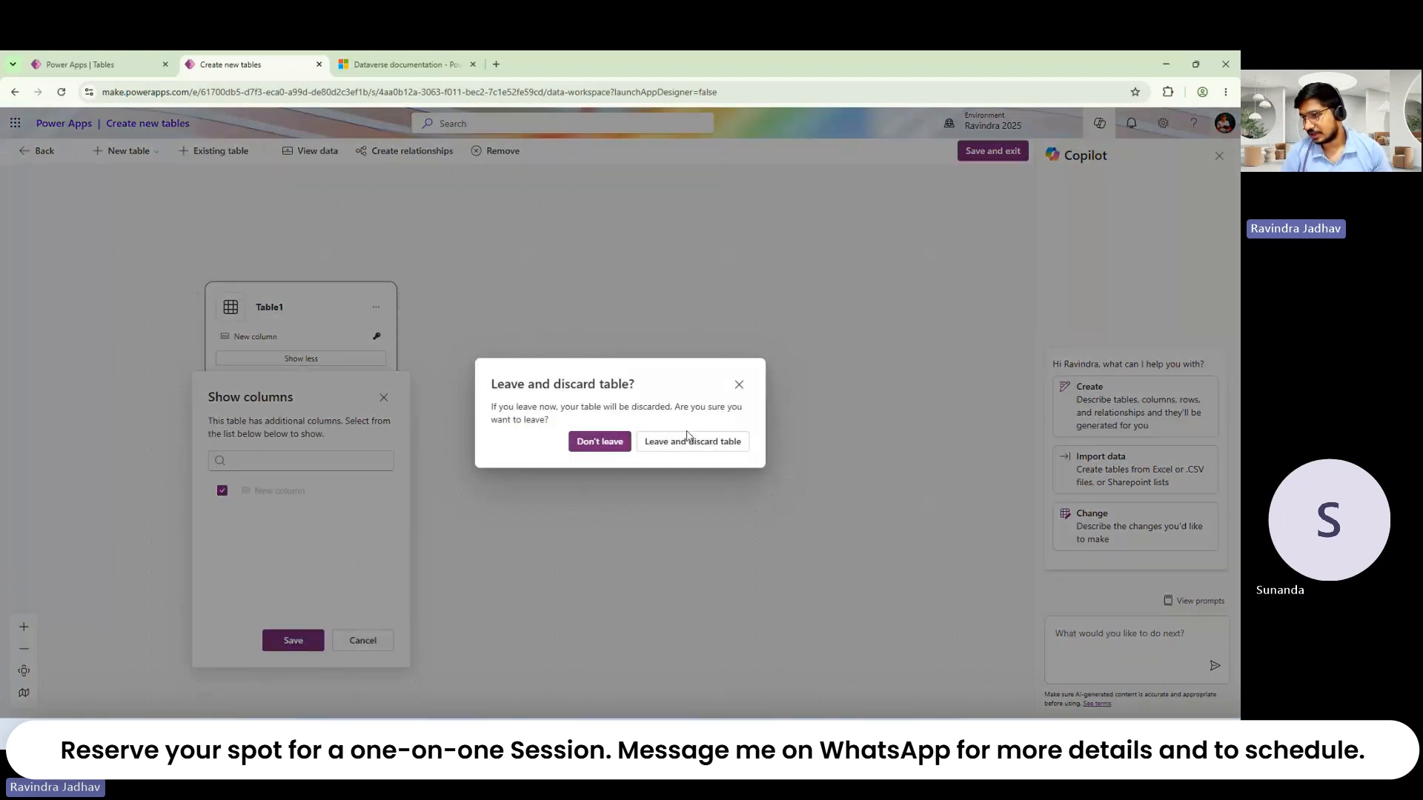
pyautogui.click(675, 443)
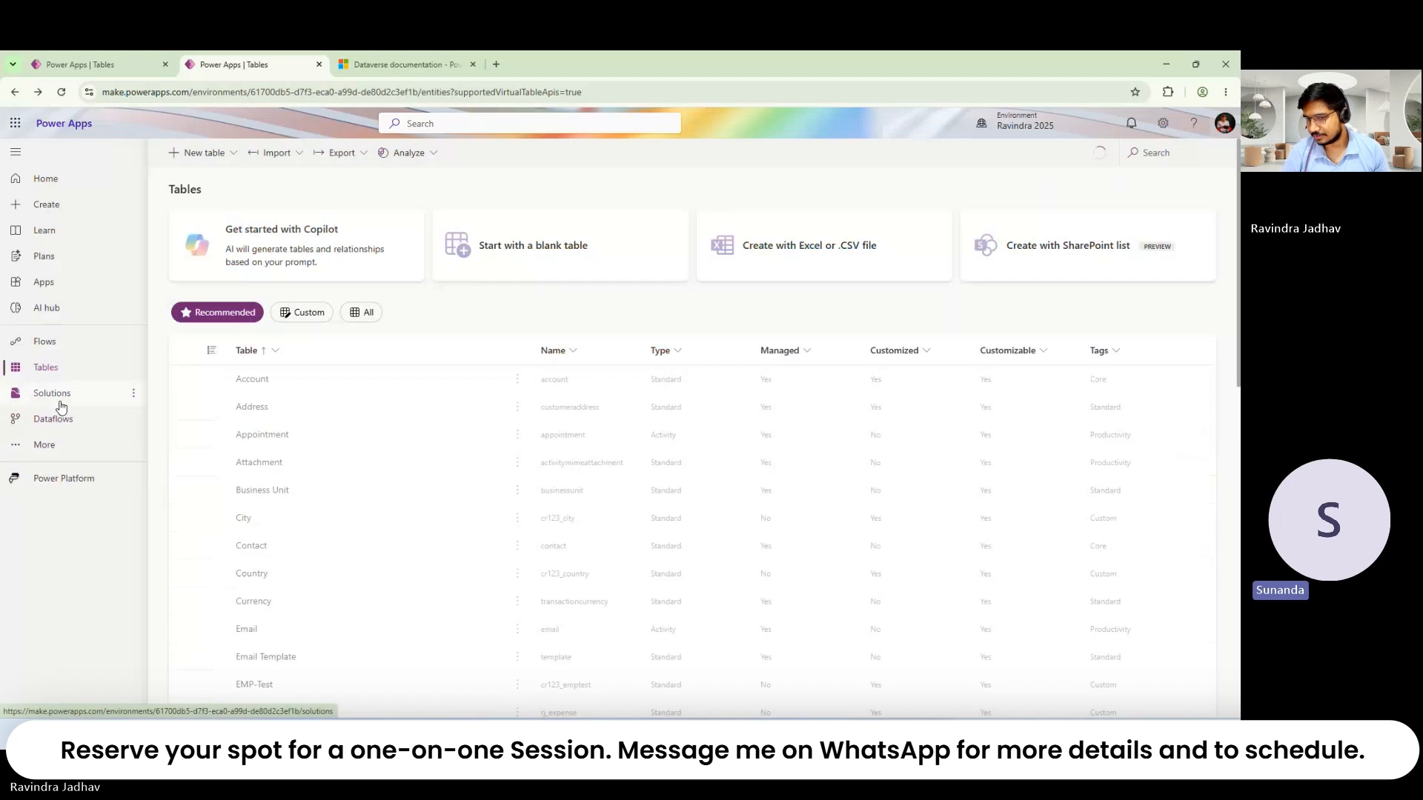
# Step: From the CodeAppYotubeVideo solution's Objects, choose New > Table > Table
pyautogui.click(106, 394)
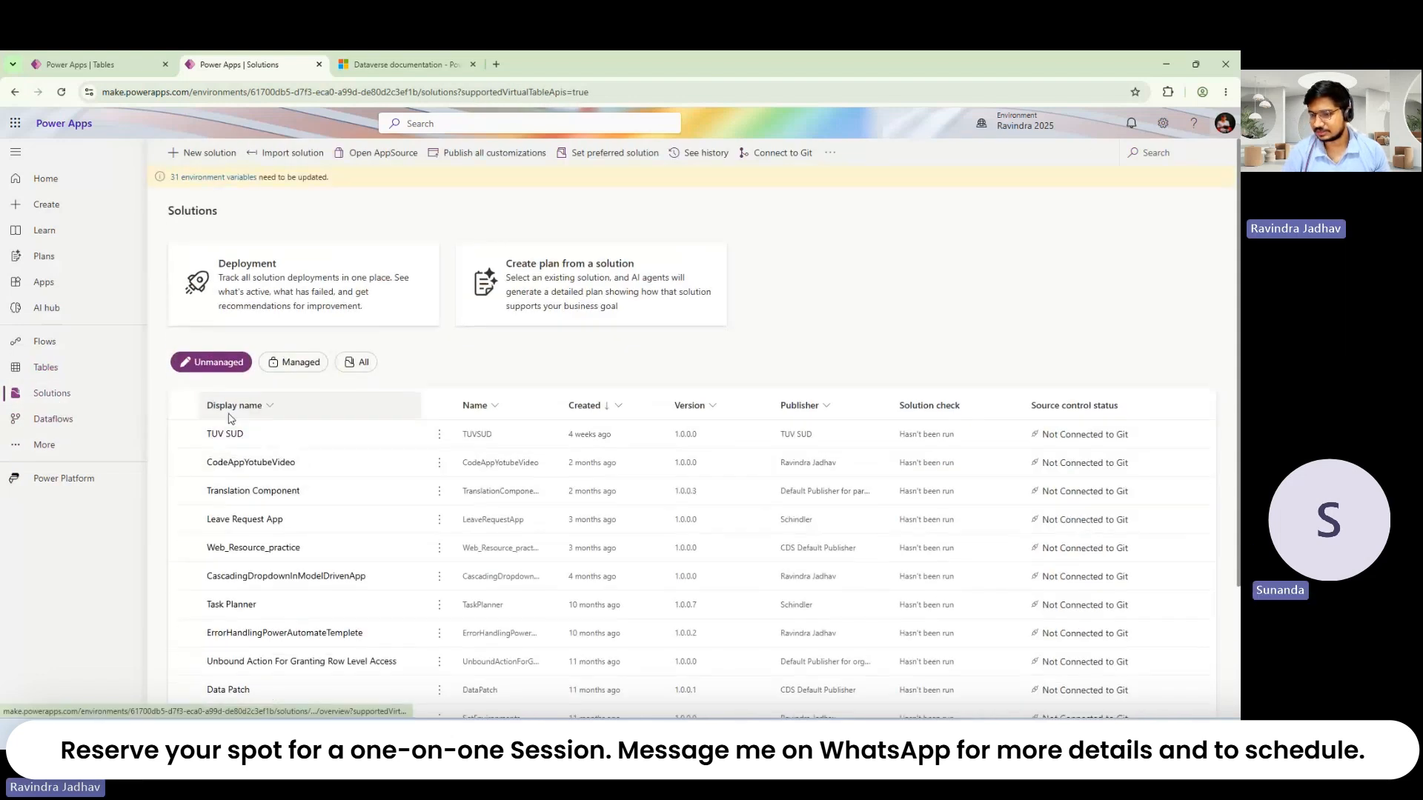
pyautogui.click(246, 463)
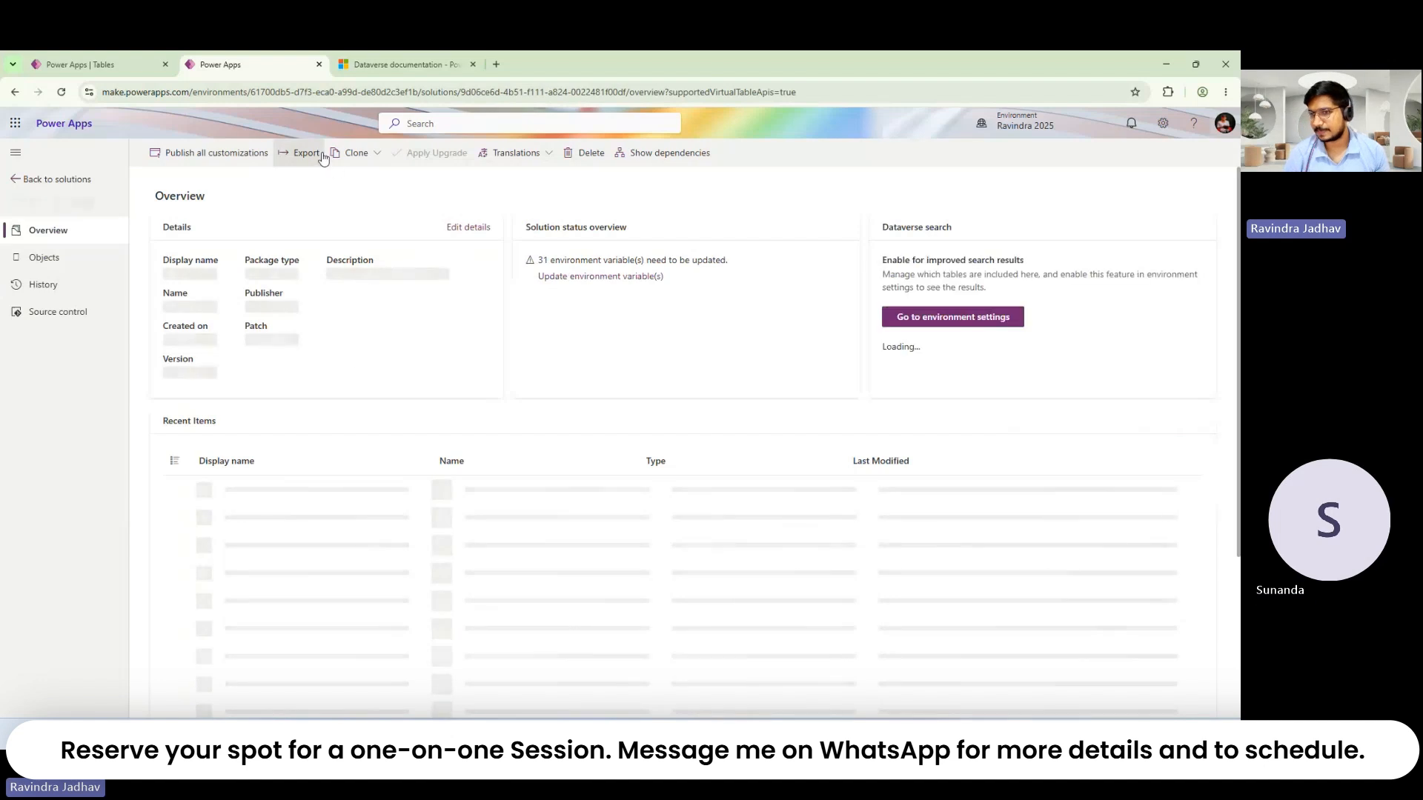
pyautogui.click(60, 264)
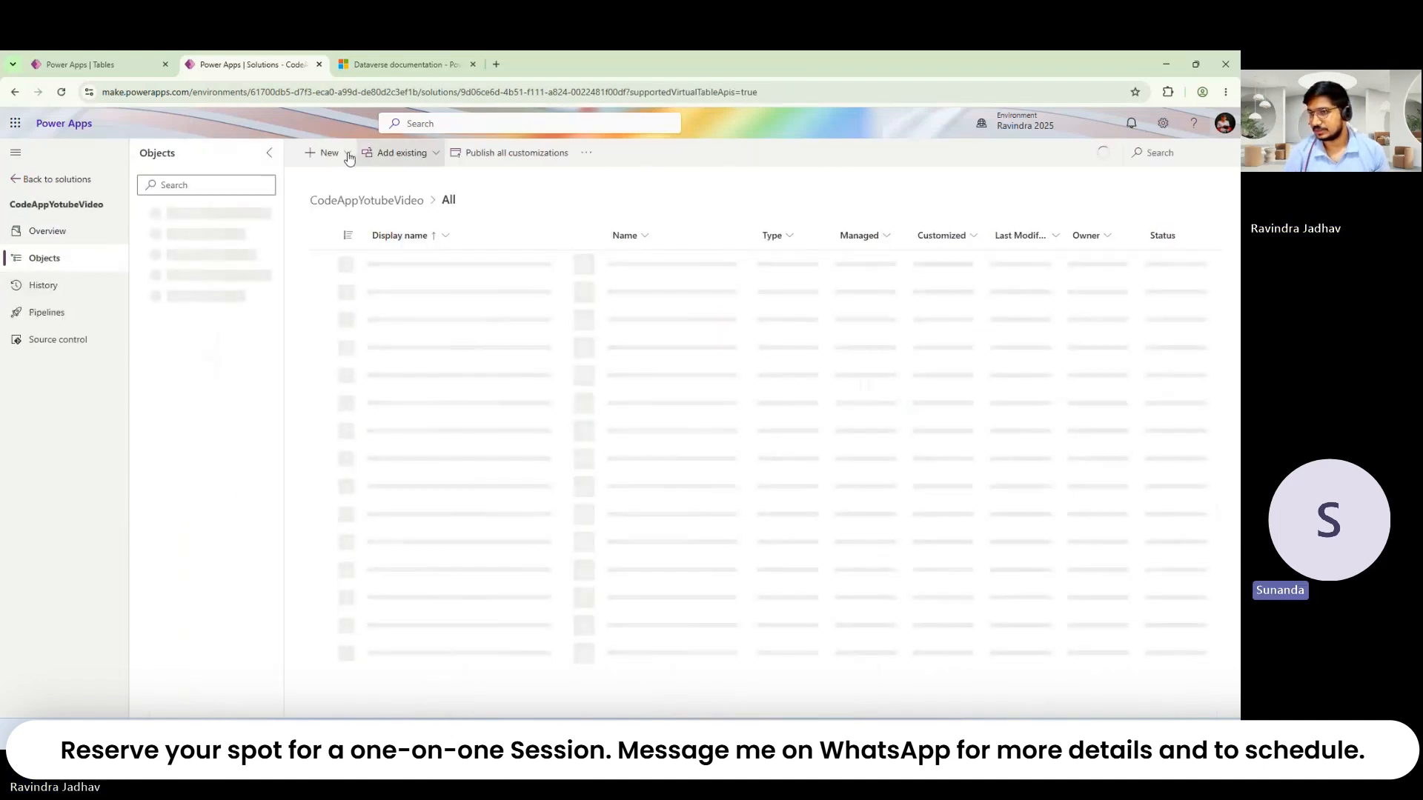
pyautogui.click(332, 154)
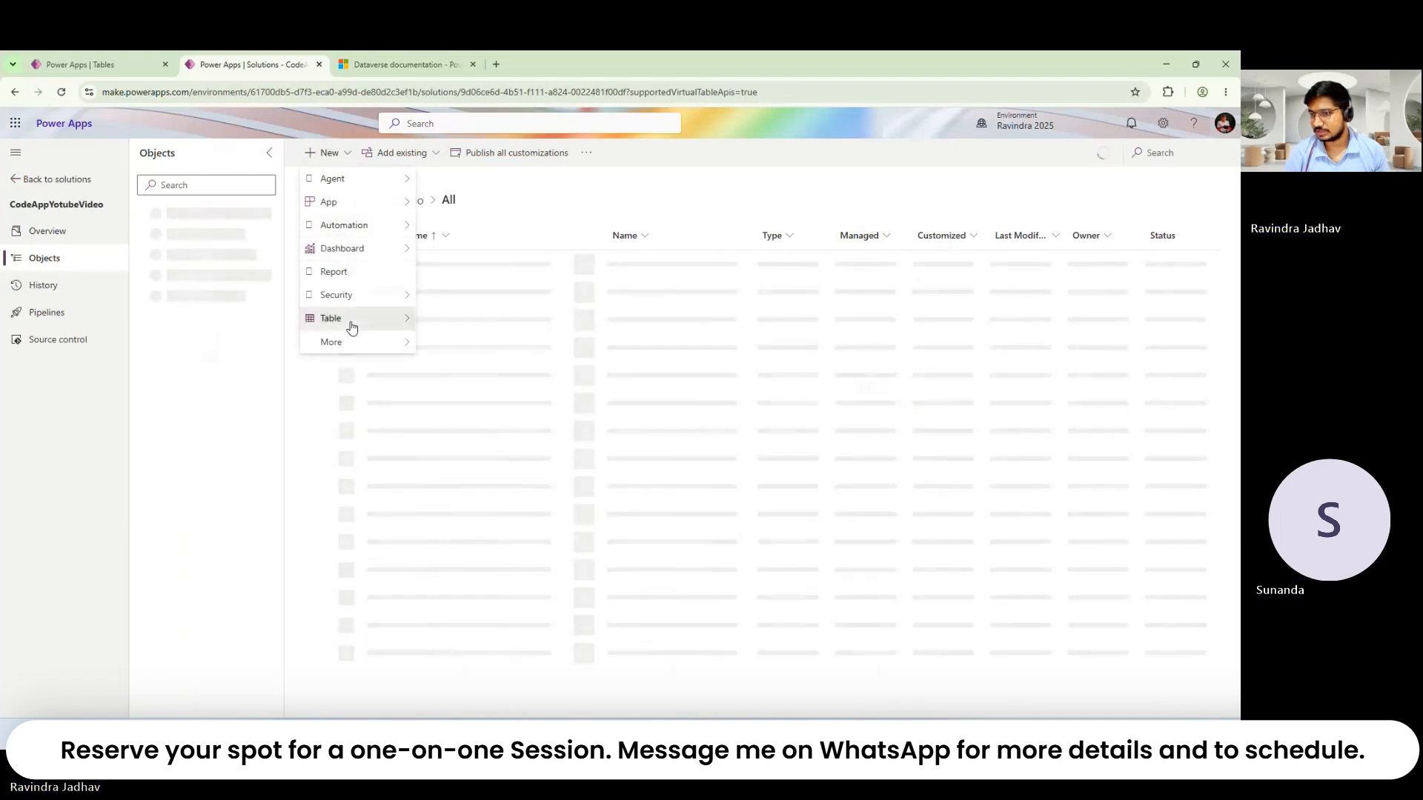
pyautogui.moveTo(349, 317)
pyautogui.click(458, 317)
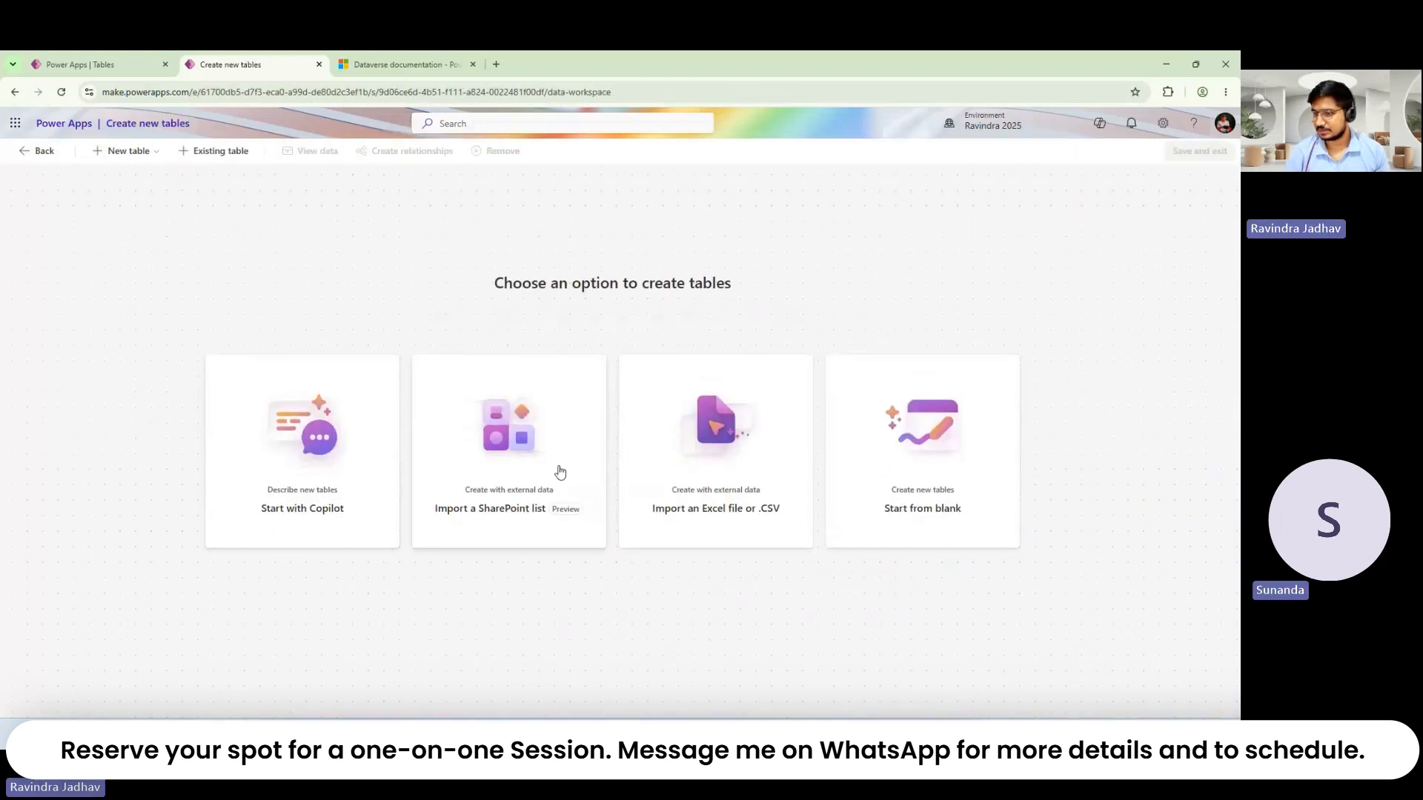
# Step: Start a blank table in the solution, leaving its column display settings unchanged
pyautogui.click(895, 453)
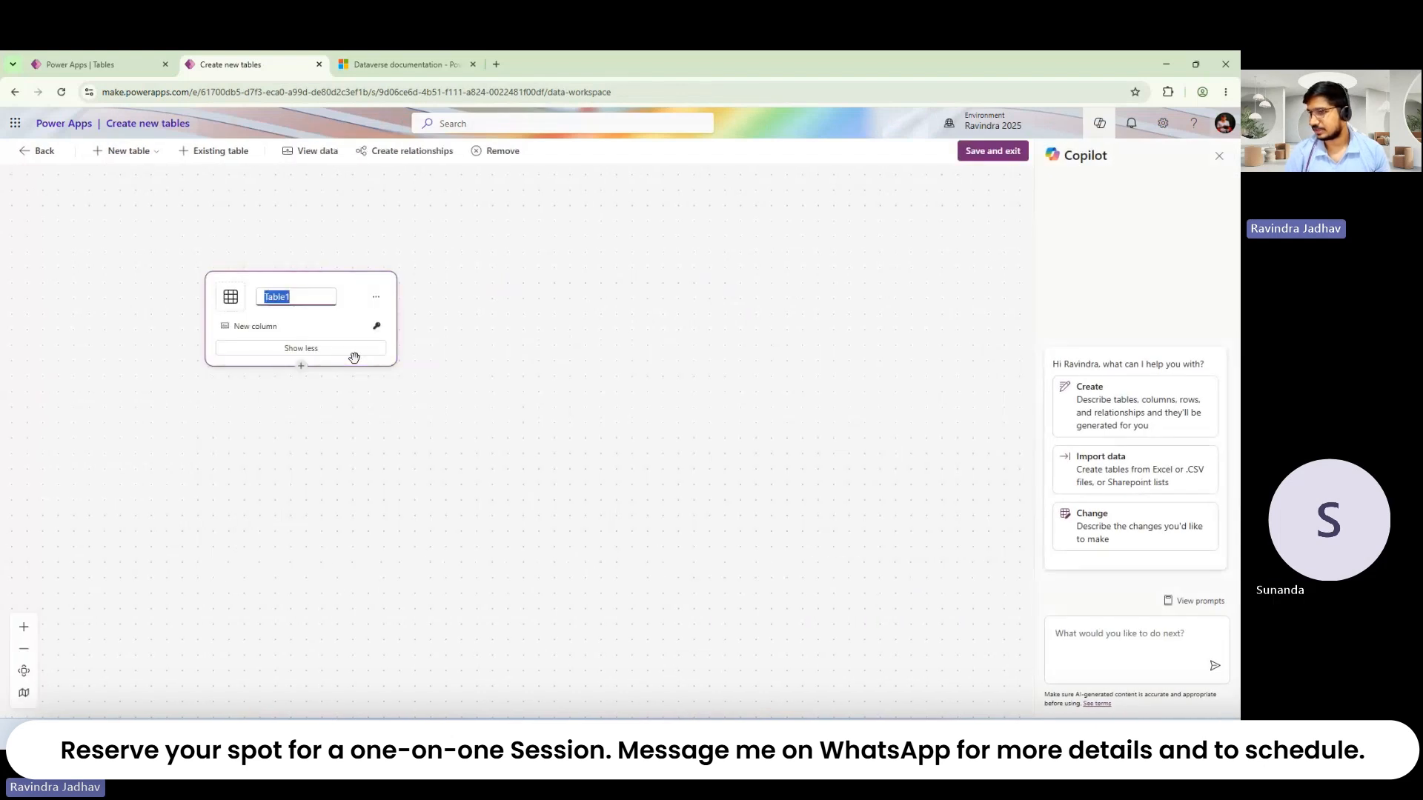
pyautogui.click(330, 348)
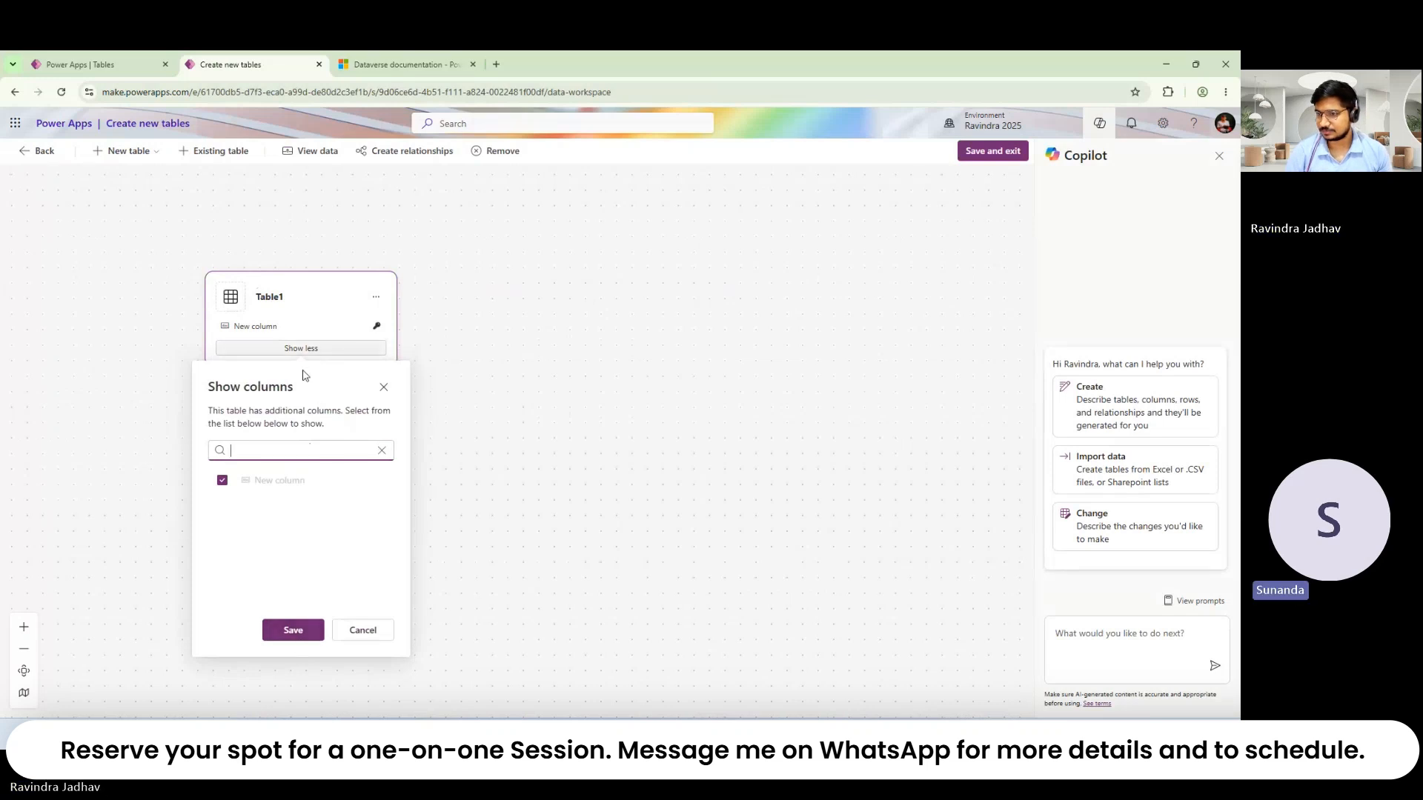
pyautogui.click(311, 631)
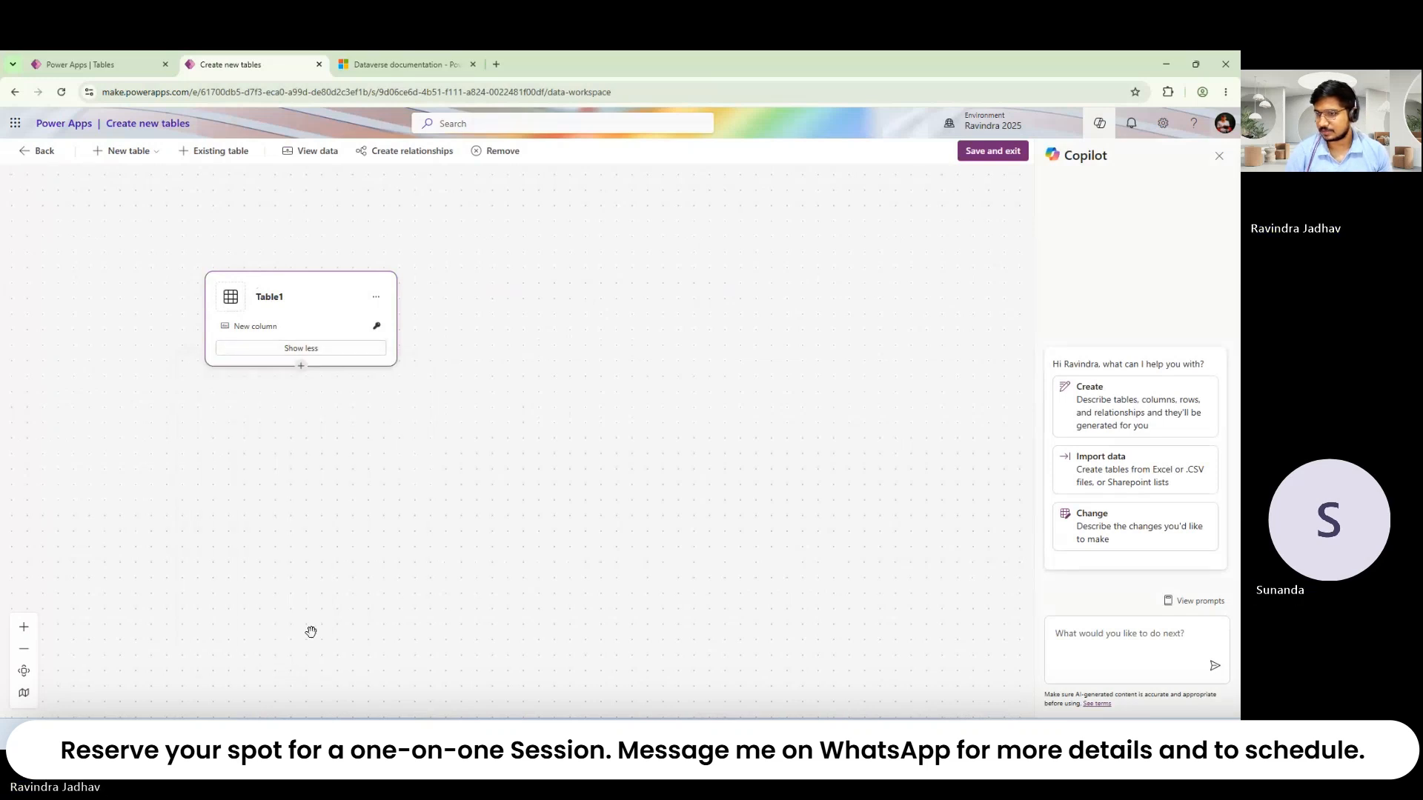
# Step: Rename Table1 to 'New Table', then save and exit the table designer
pyautogui.click(376, 296)
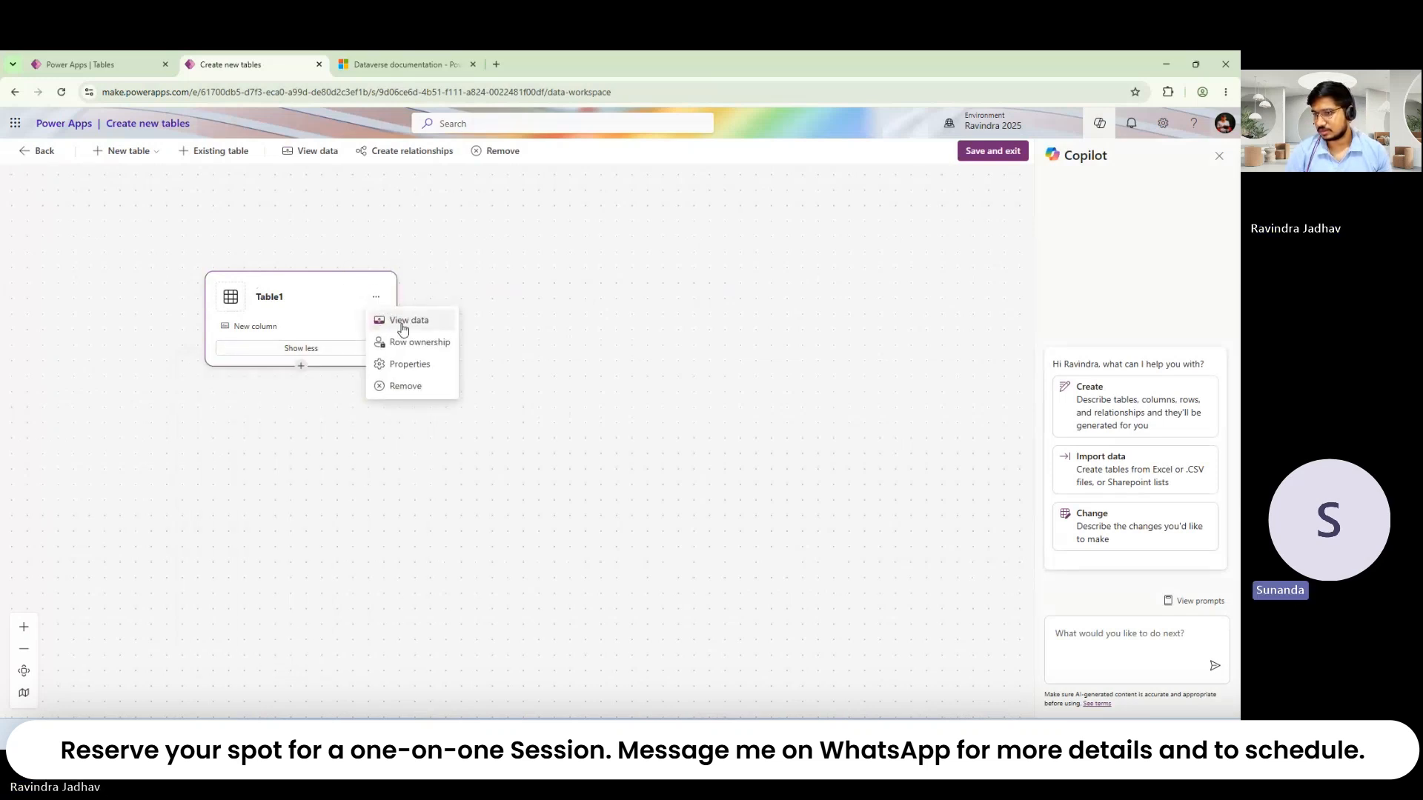
pyautogui.click(273, 299)
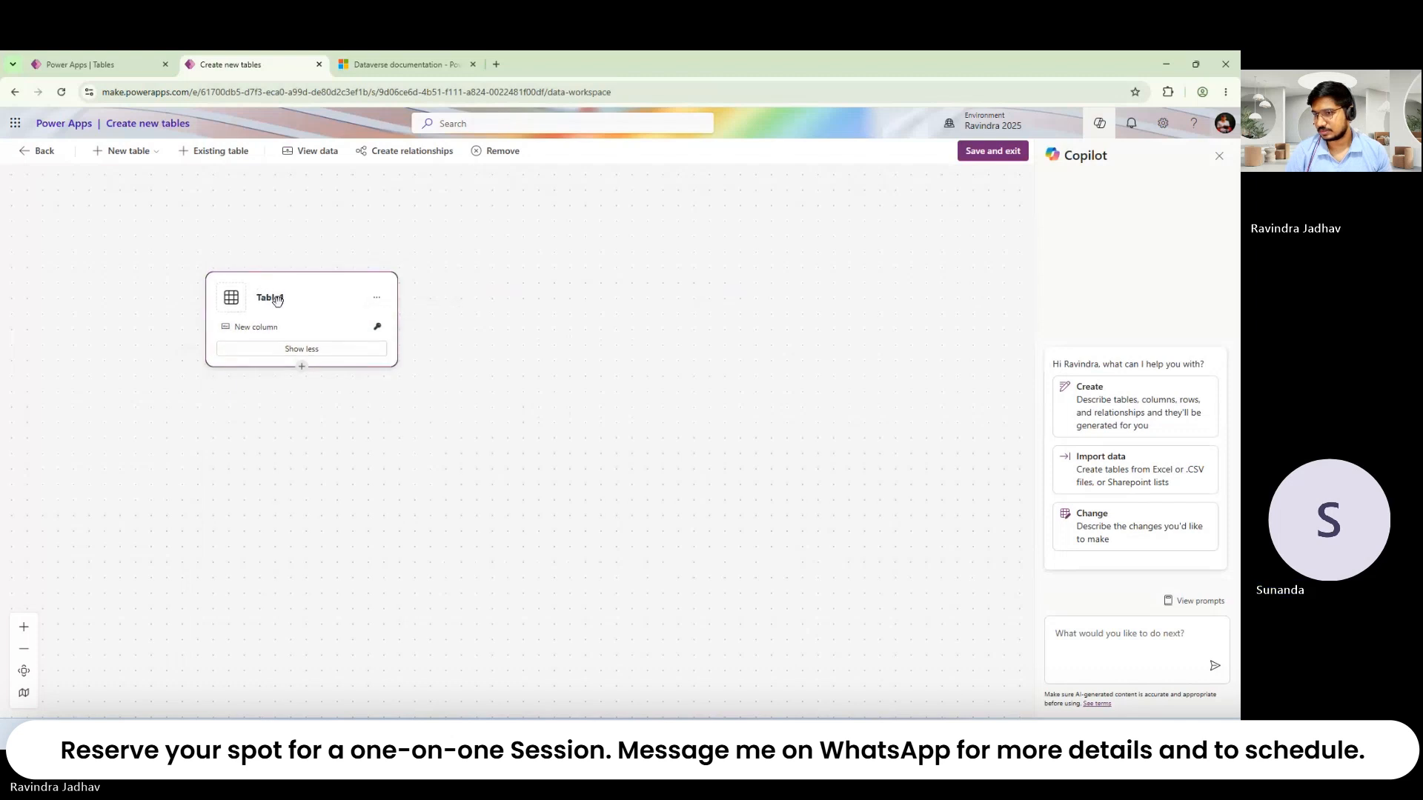
pyautogui.doubleClick(283, 299)
pyautogui.write('N')
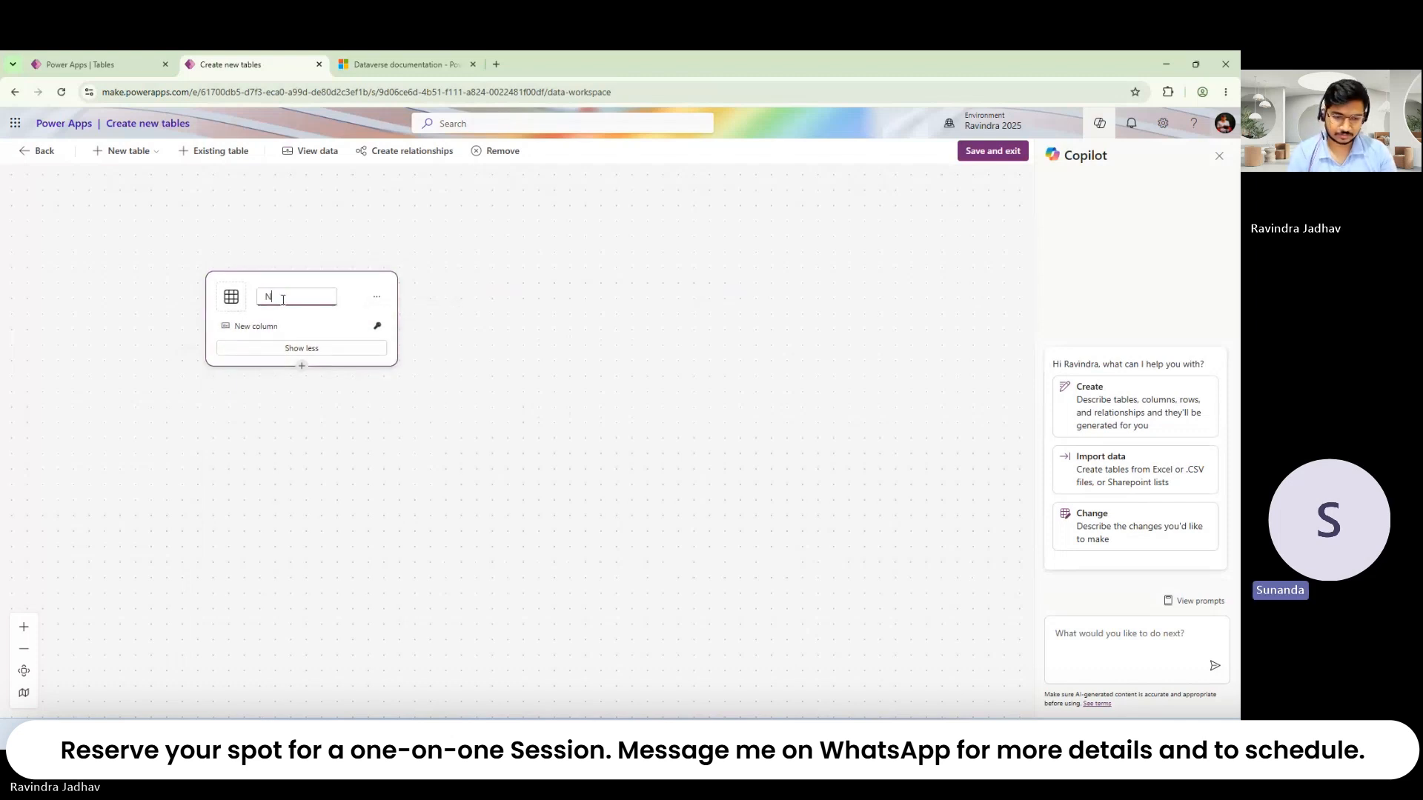
pyautogui.write('ew Table')
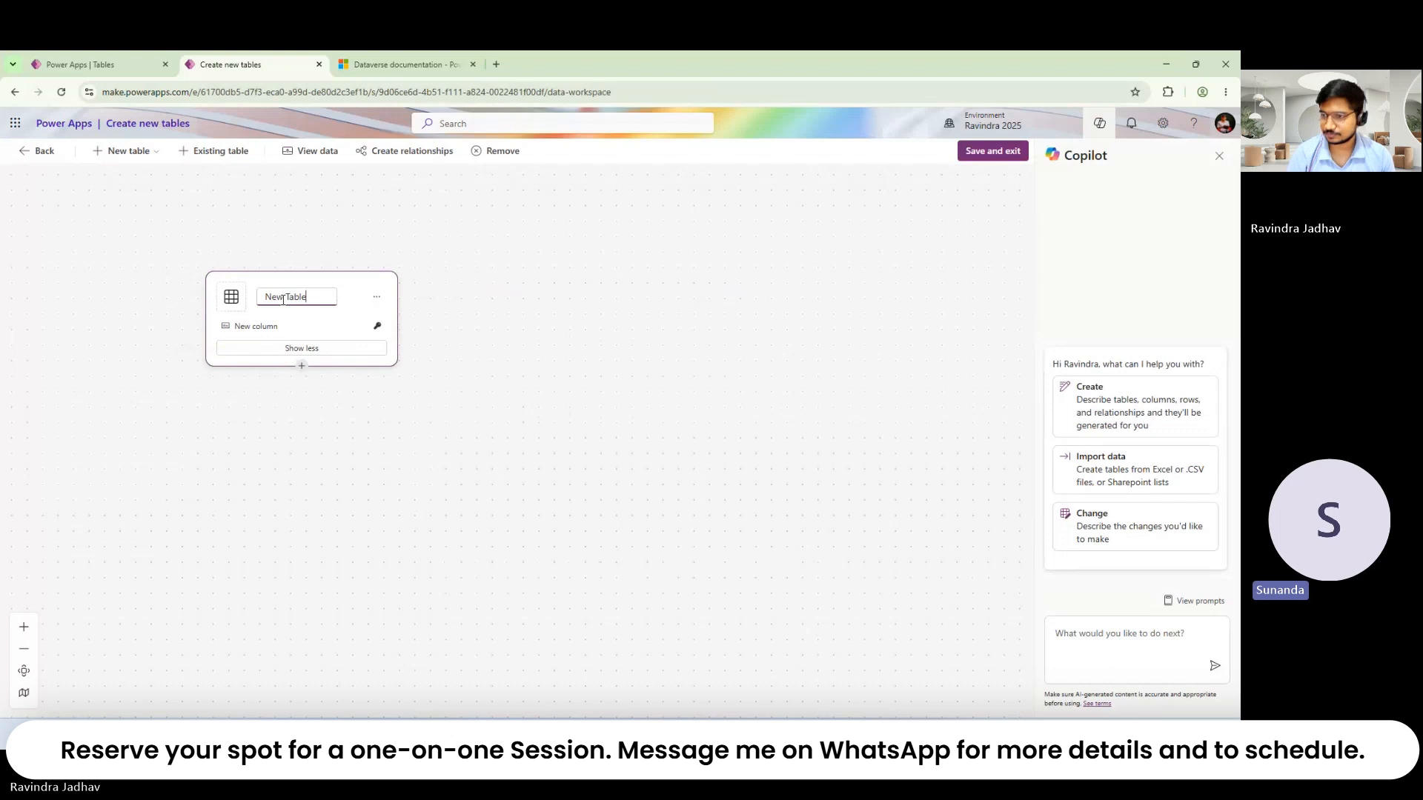
pyautogui.click(598, 260)
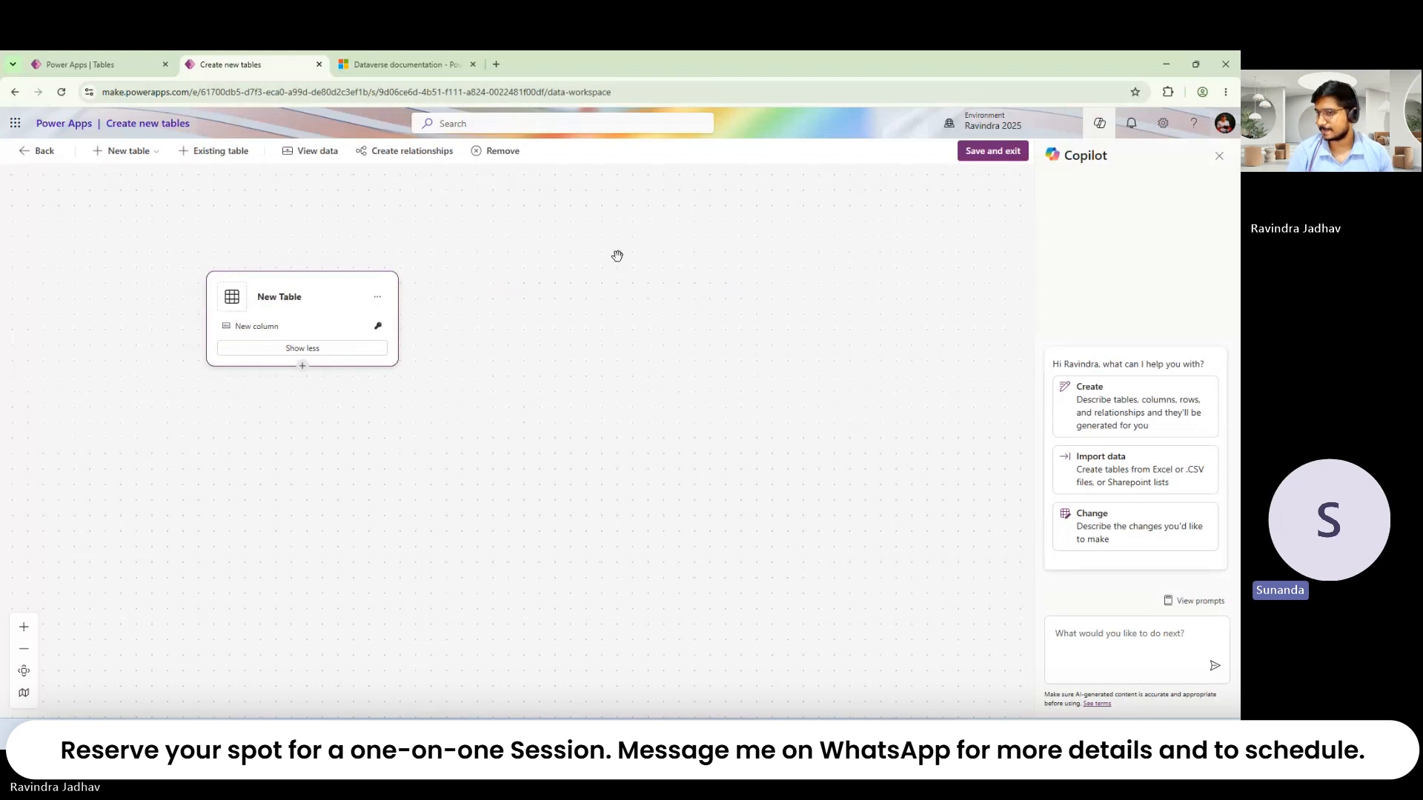
pyautogui.click(984, 152)
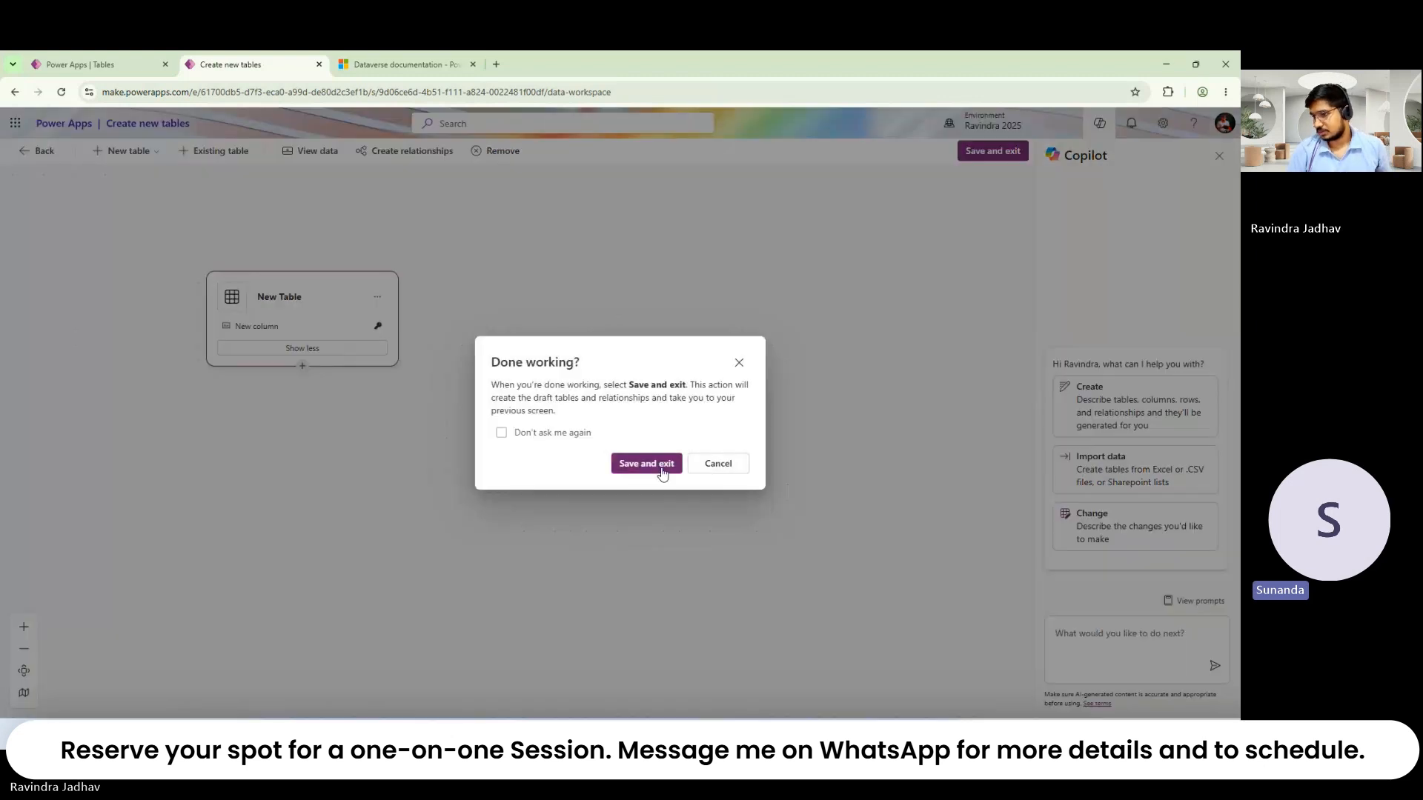
pyautogui.click(662, 467)
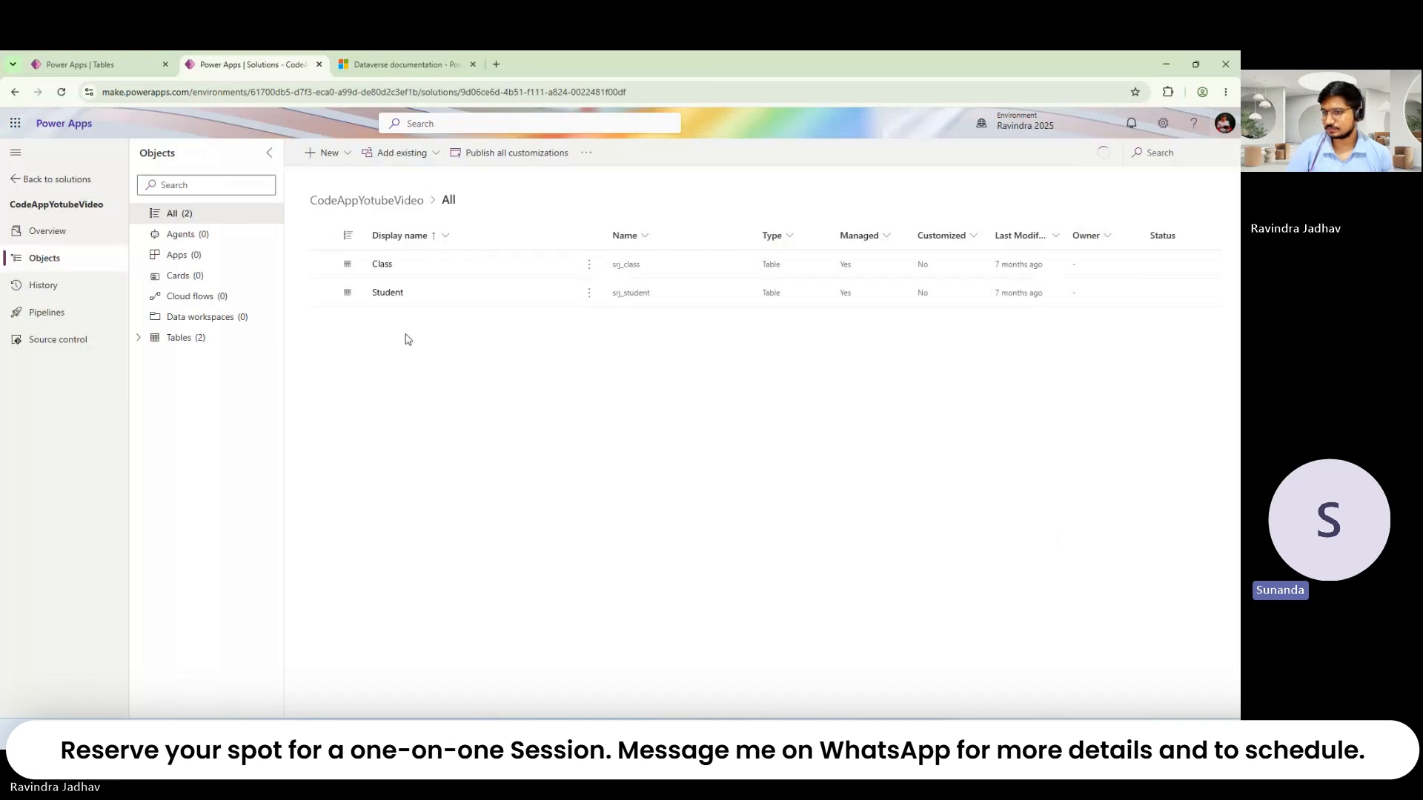
# Step: Open the Student table's Columns list from Tables and begin a new column
pyautogui.click(154, 343)
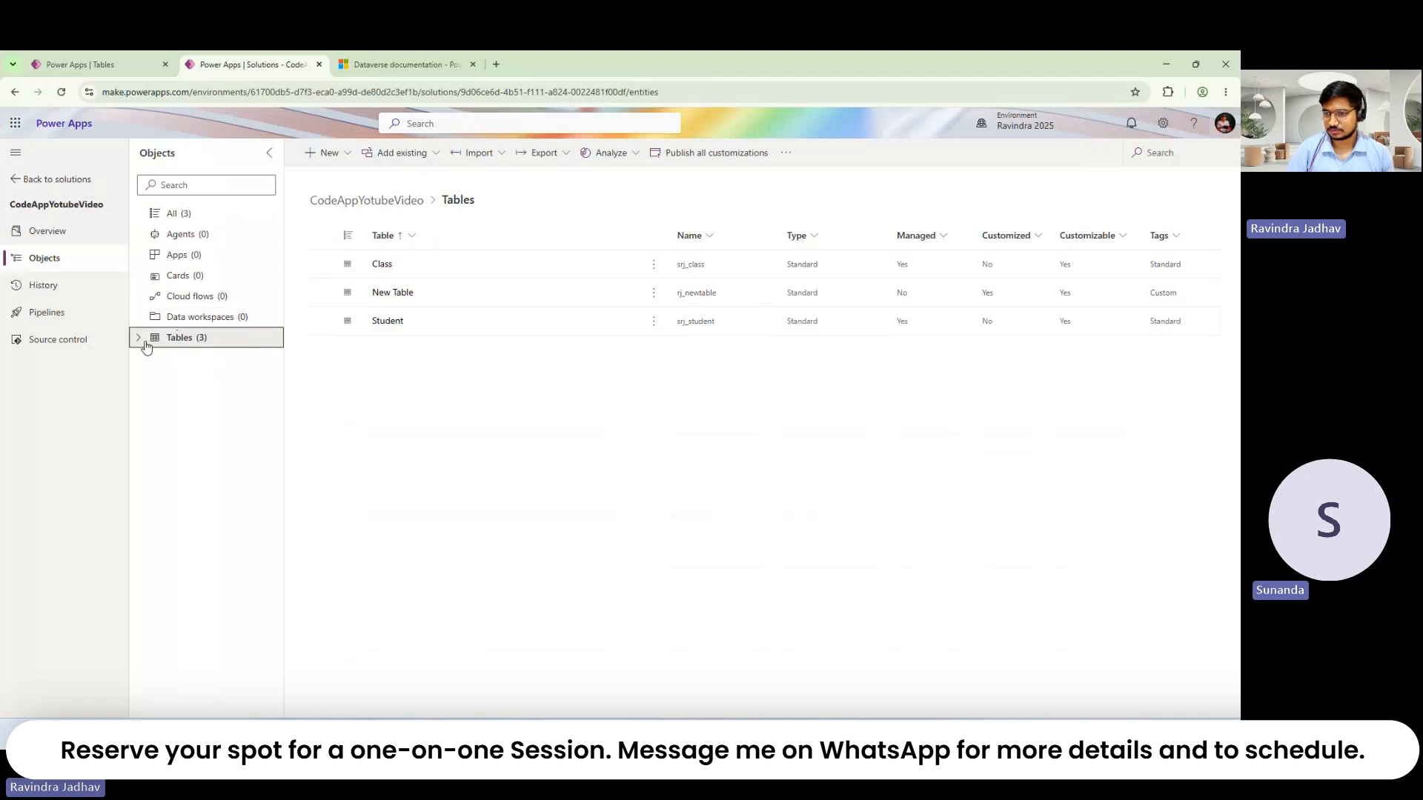
pyautogui.click(394, 328)
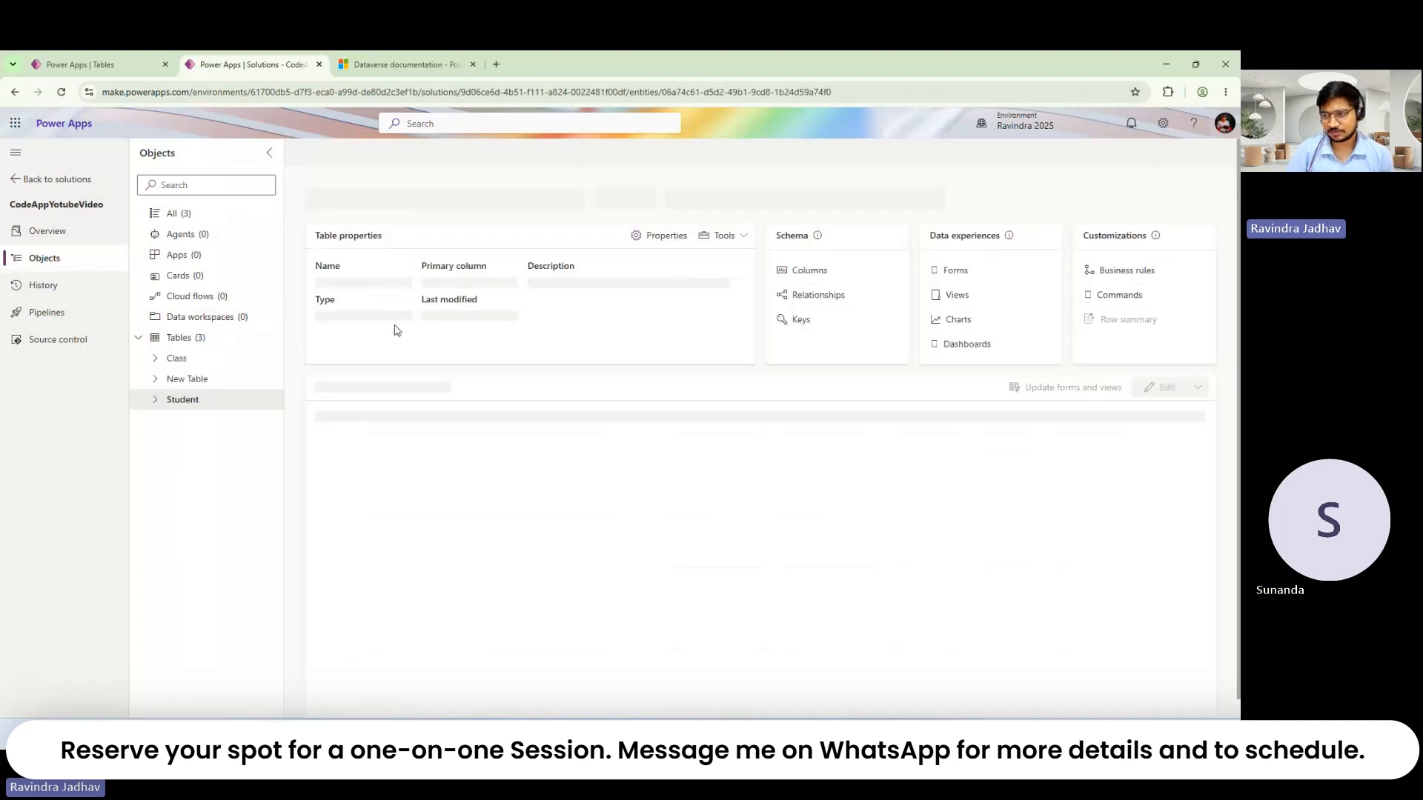
pyautogui.click(805, 274)
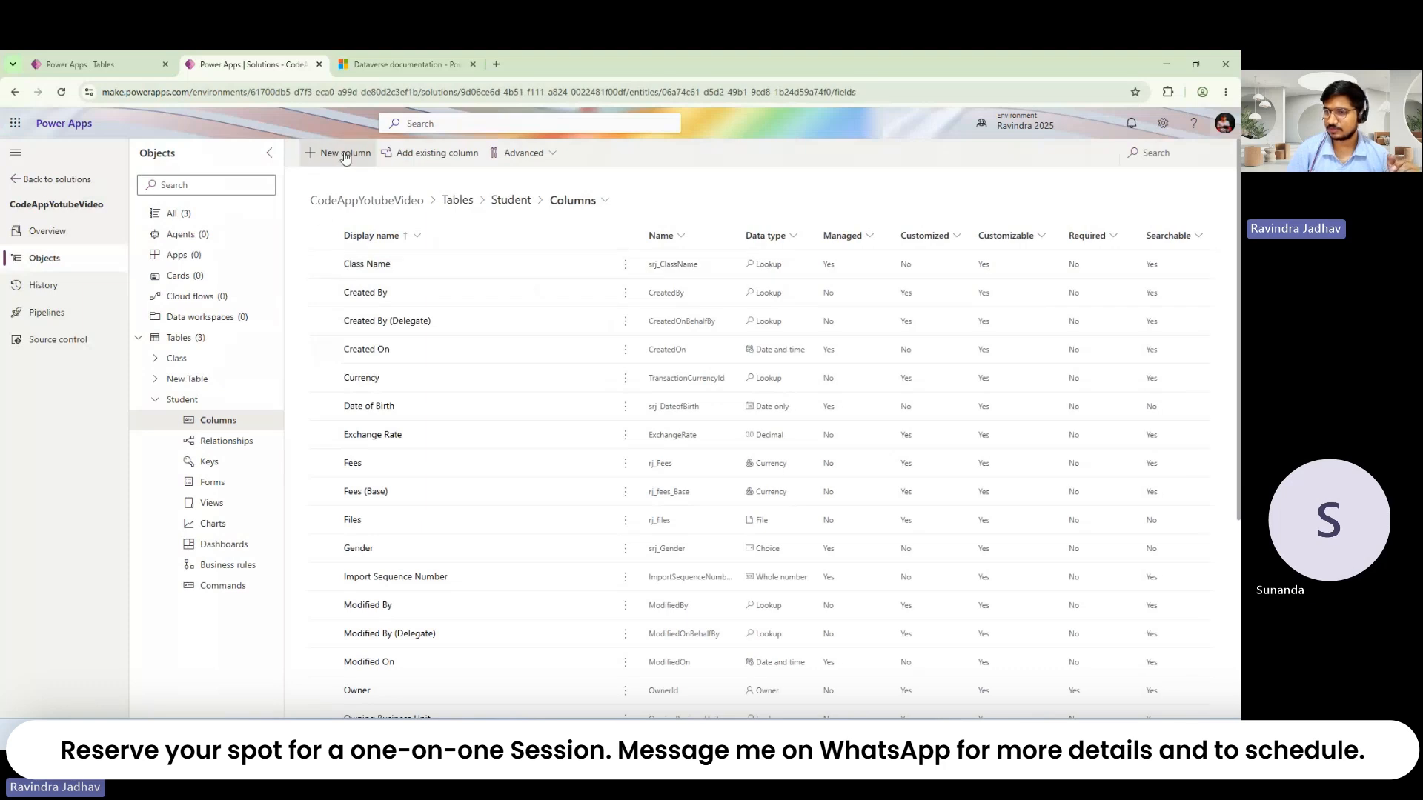
pyautogui.click(343, 154)
# Step: Try Formula, expand Advanced options, then set the new column's data type to Autonumber
pyautogui.click(931, 333)
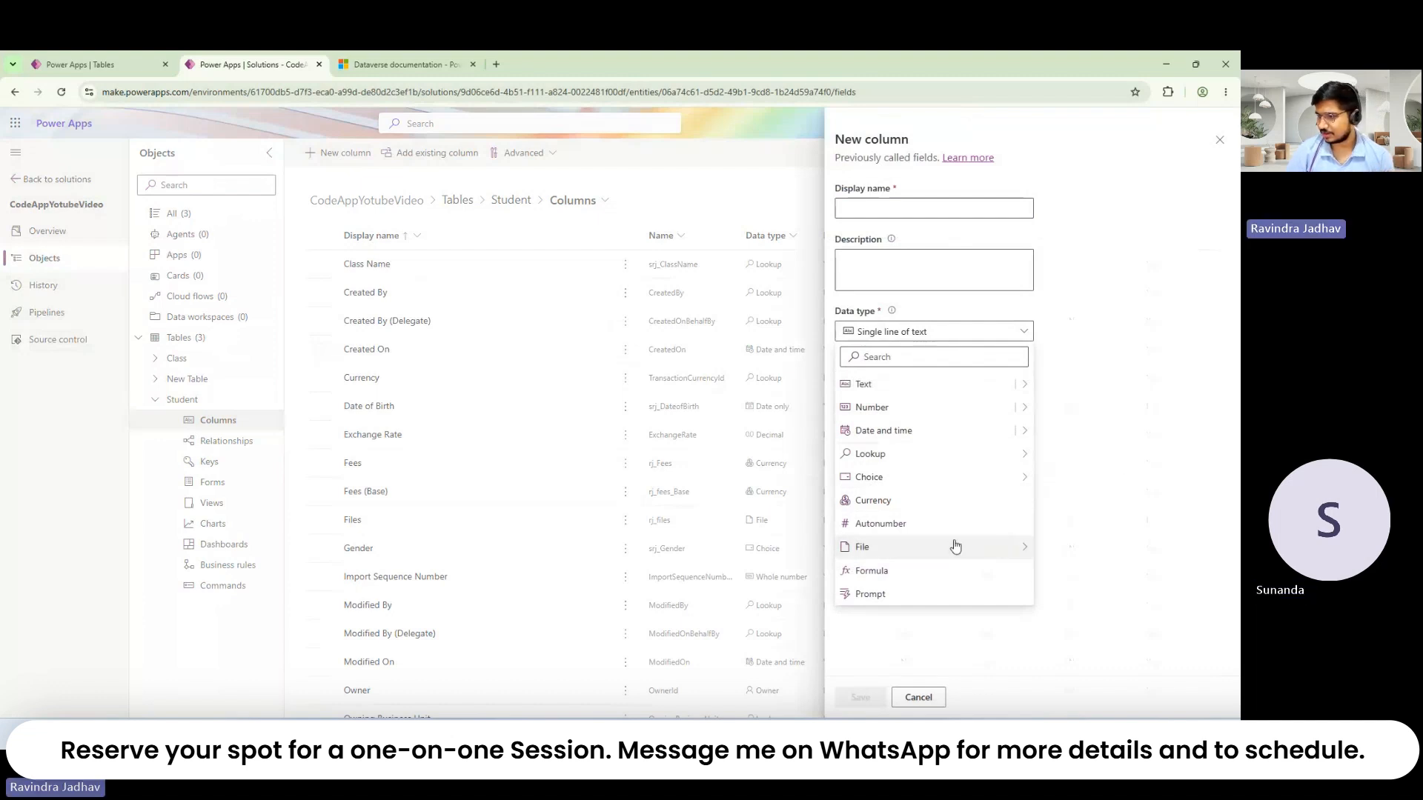
pyautogui.click(940, 575)
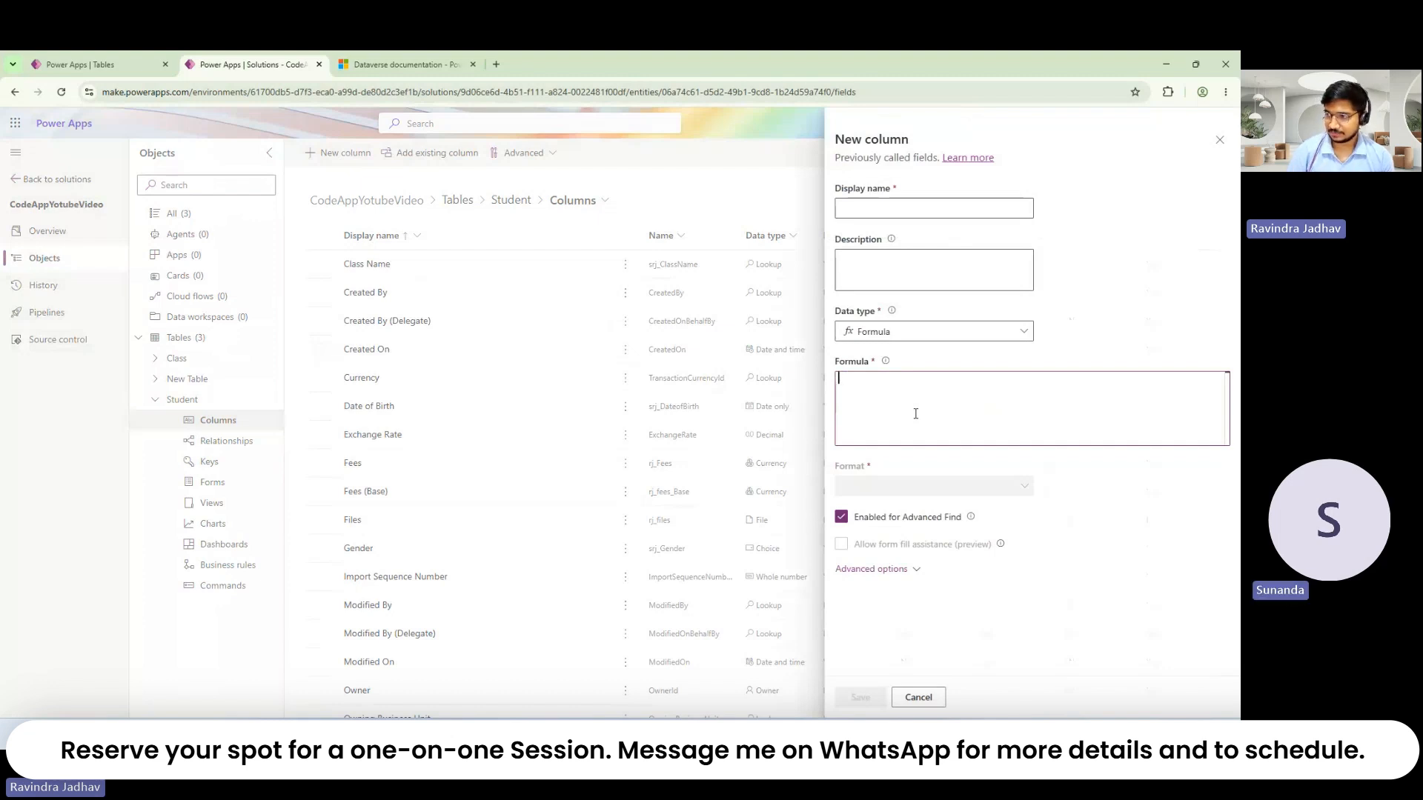
pyautogui.click(912, 569)
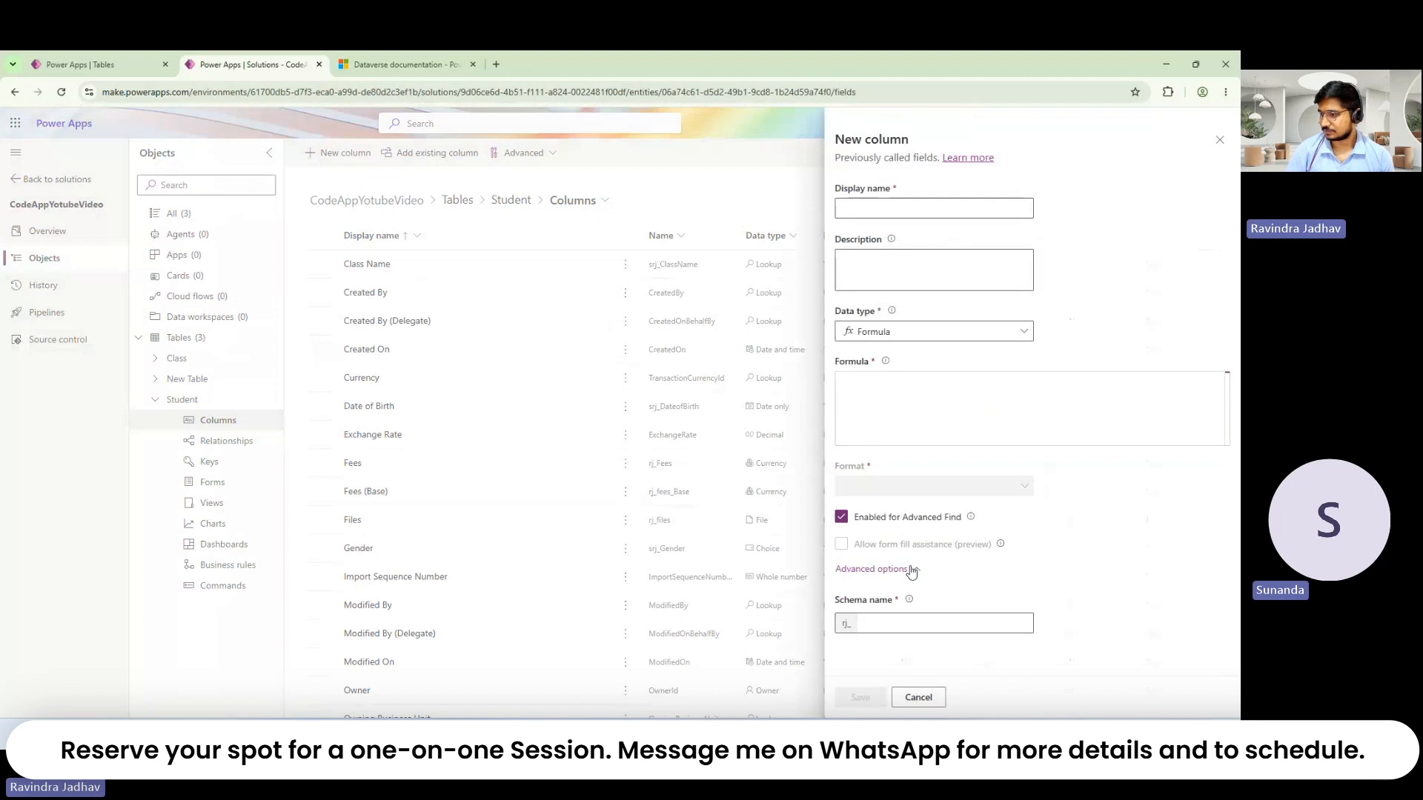
pyautogui.click(925, 330)
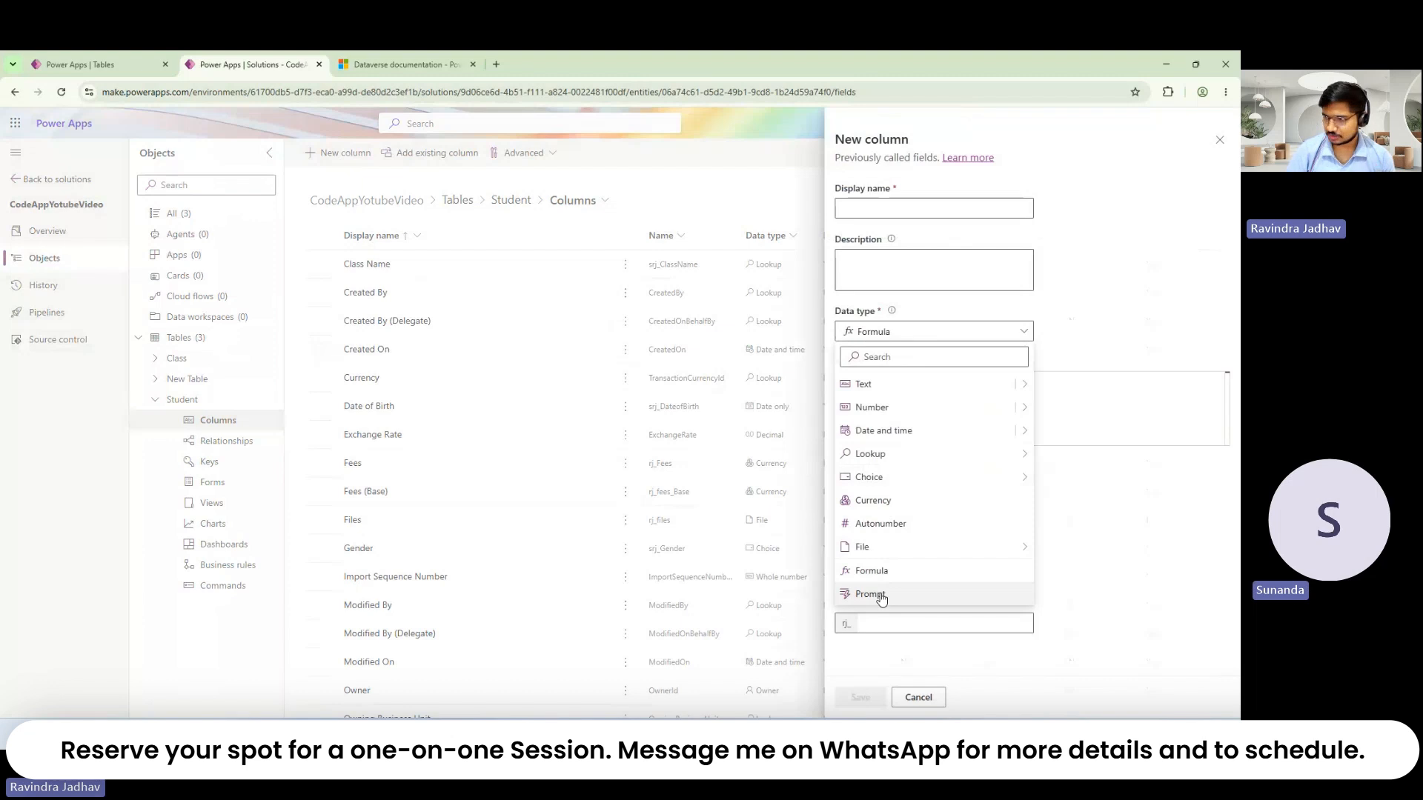
pyautogui.moveTo(914, 547)
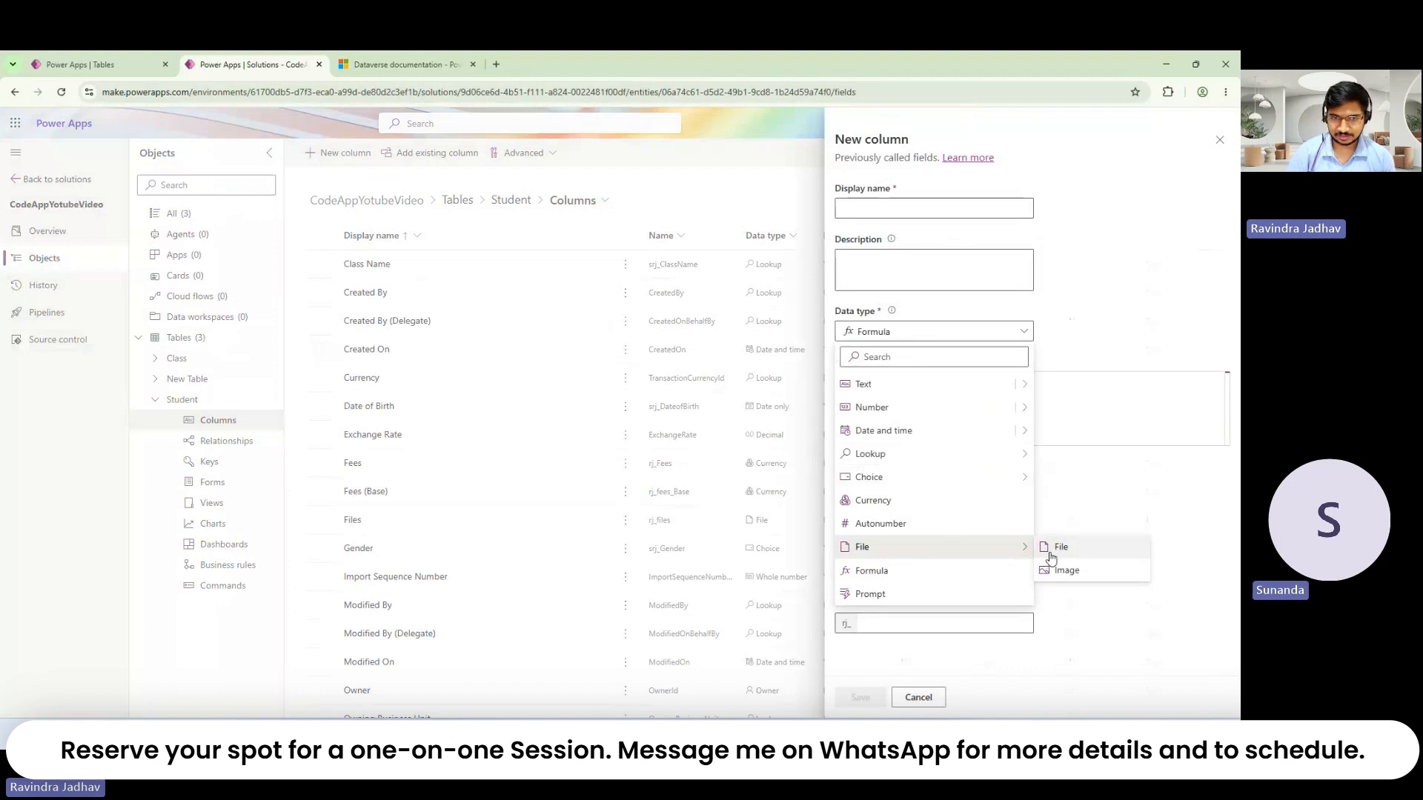
pyautogui.click(948, 526)
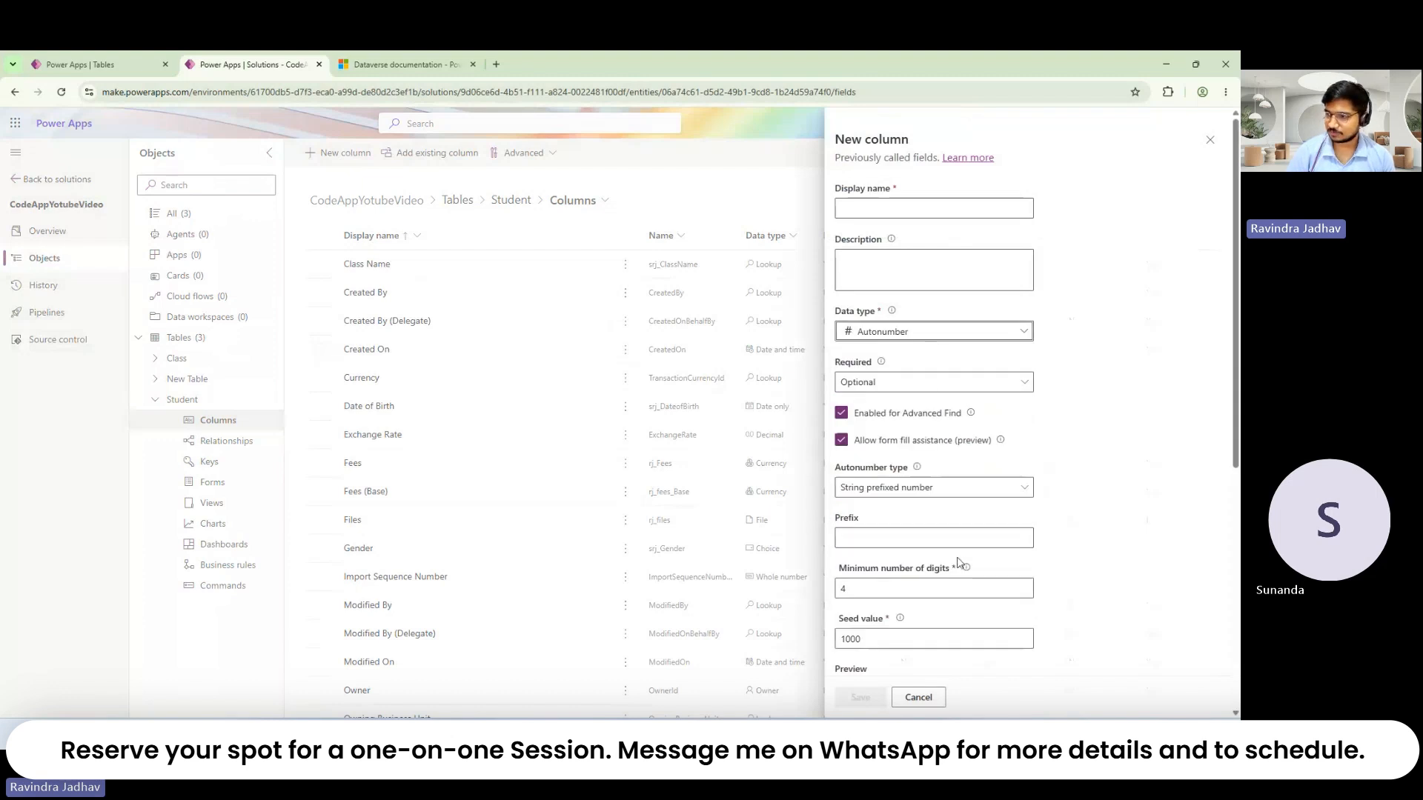
# Step: Review the Autonumber digits and seed settings and enter 'RJ' as prefix, previewing RJ-1000
pyautogui.scroll(-3, 960, 564)
pyautogui.scroll(3, 959, 556)
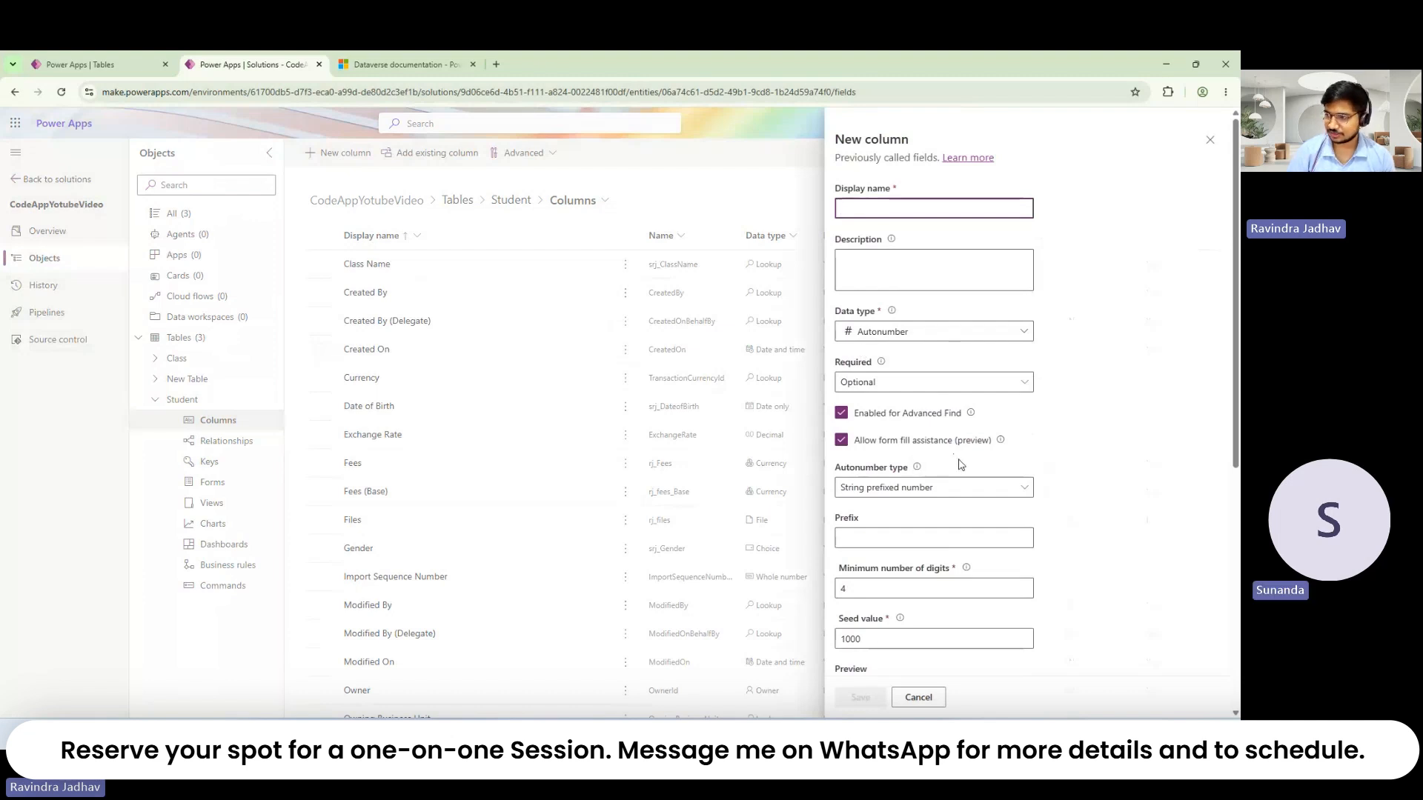
pyautogui.scroll(-2, 949, 482)
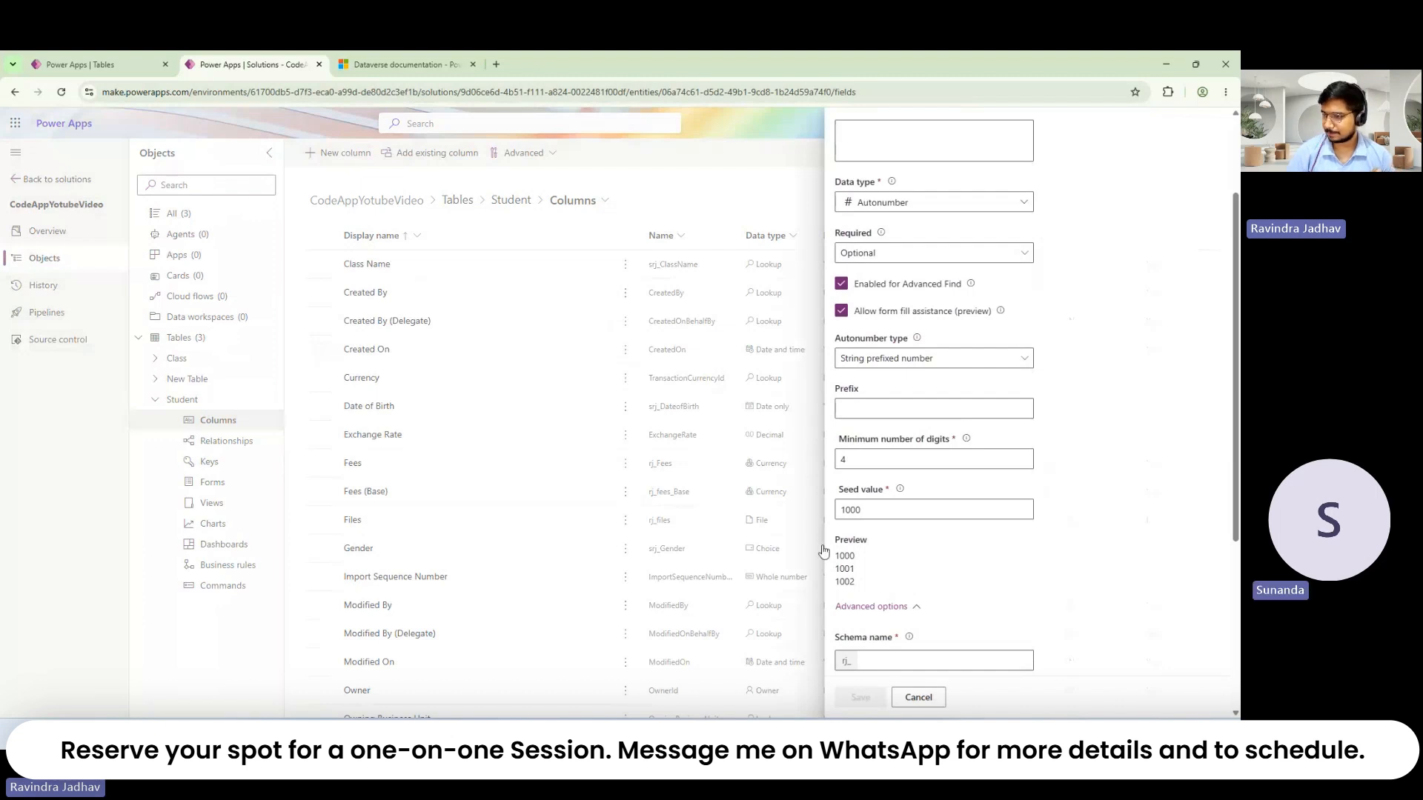
pyautogui.click(893, 606)
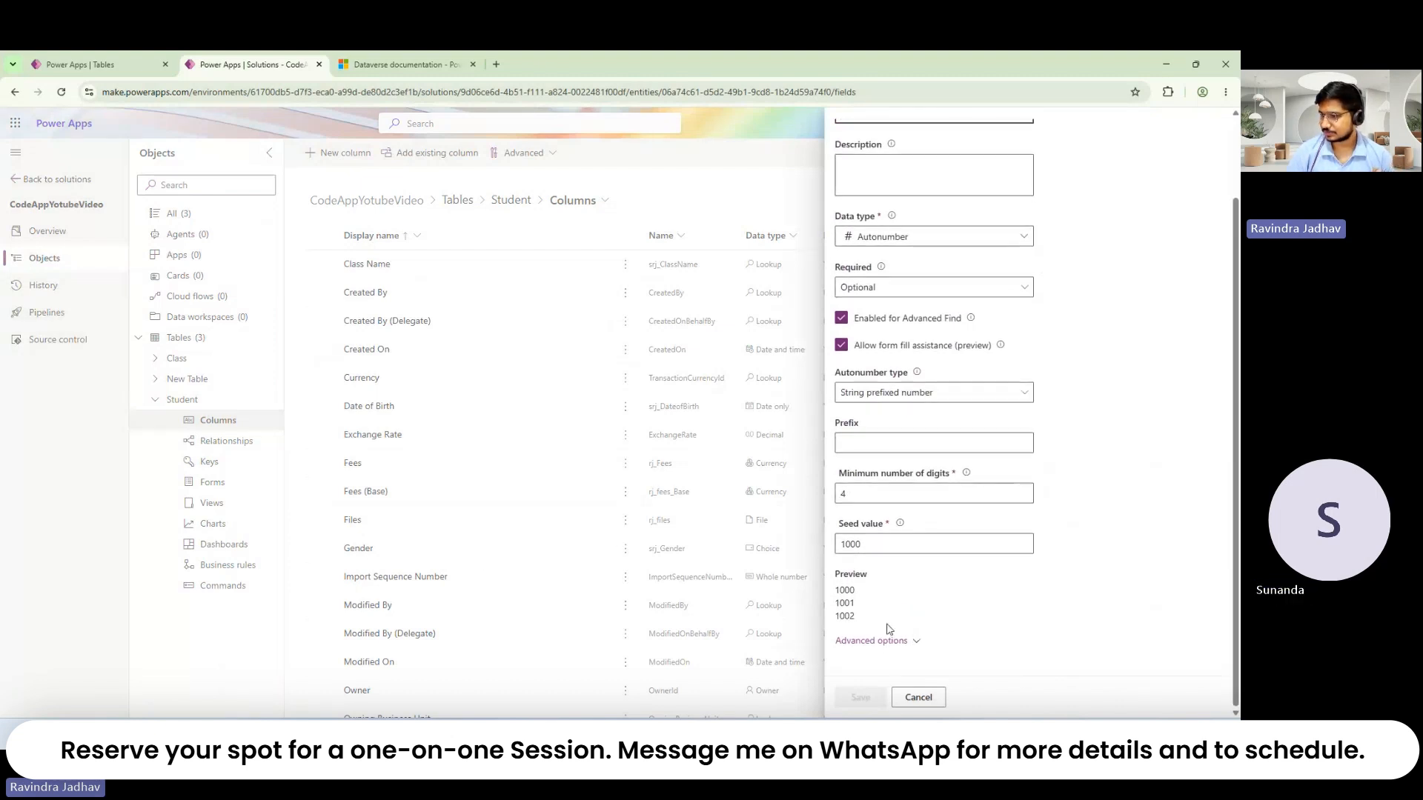
pyautogui.click(884, 638)
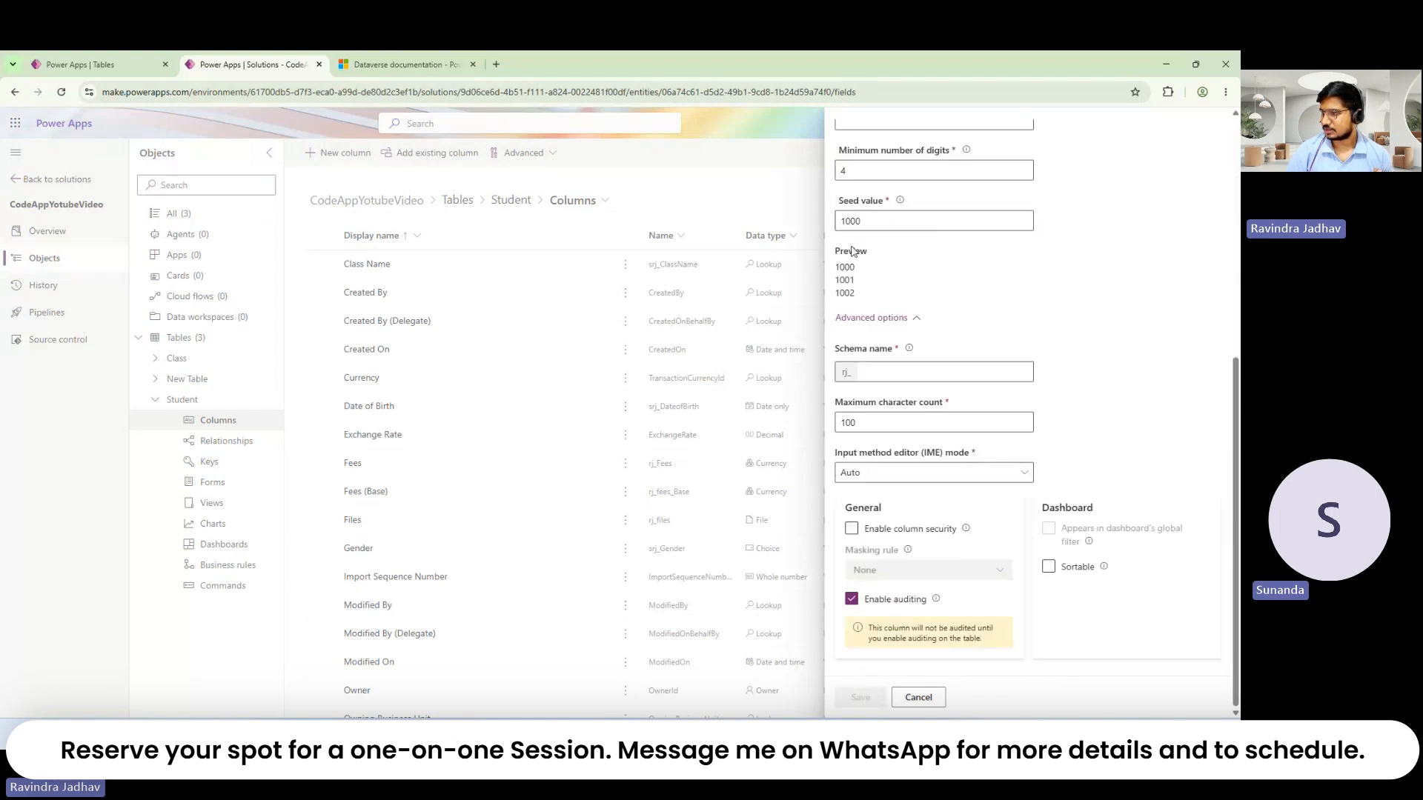
pyautogui.scroll(3, 878, 328)
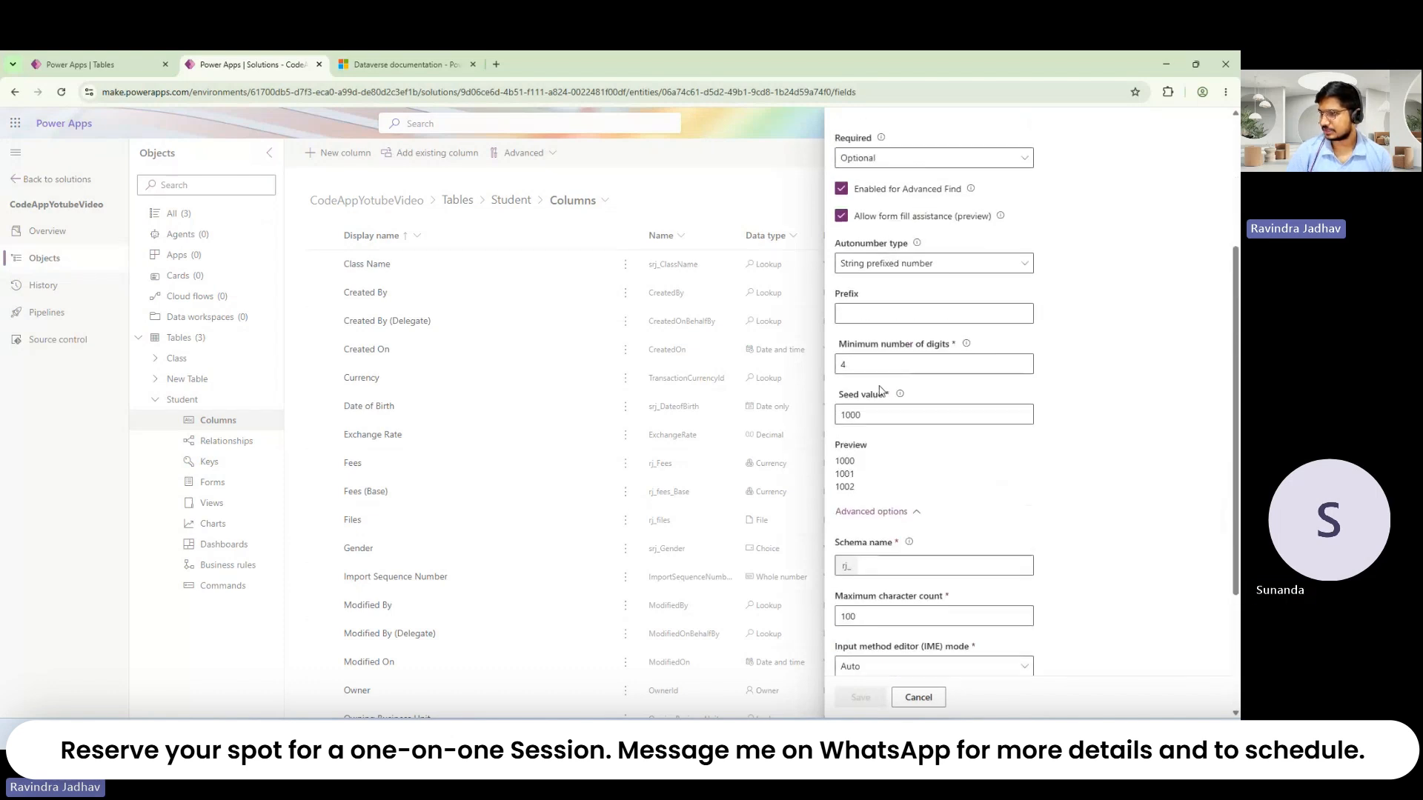
pyautogui.click(882, 358)
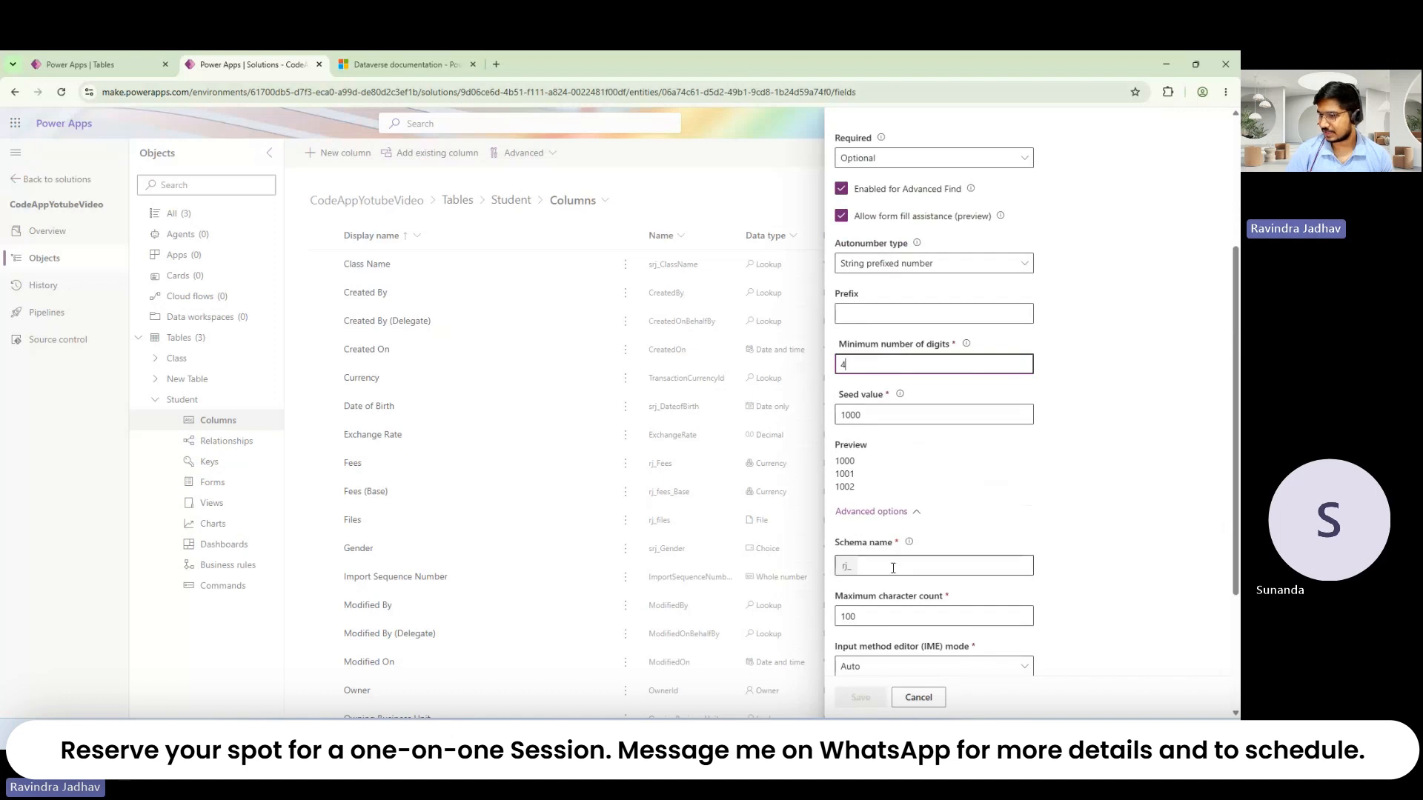
pyautogui.scroll(-1, 893, 568)
pyautogui.scroll(-3, 893, 568)
pyautogui.scroll(4, 896, 563)
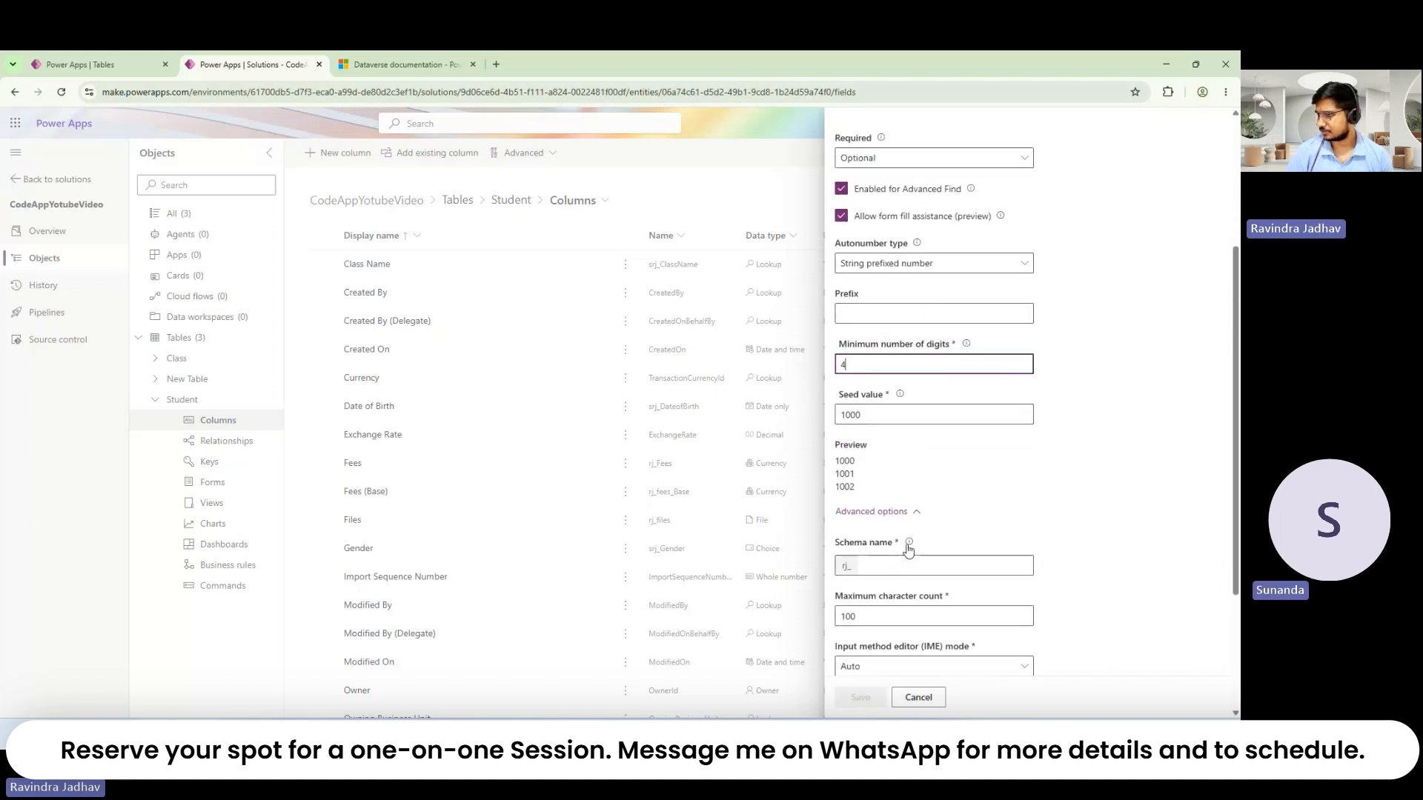
pyautogui.click(861, 410)
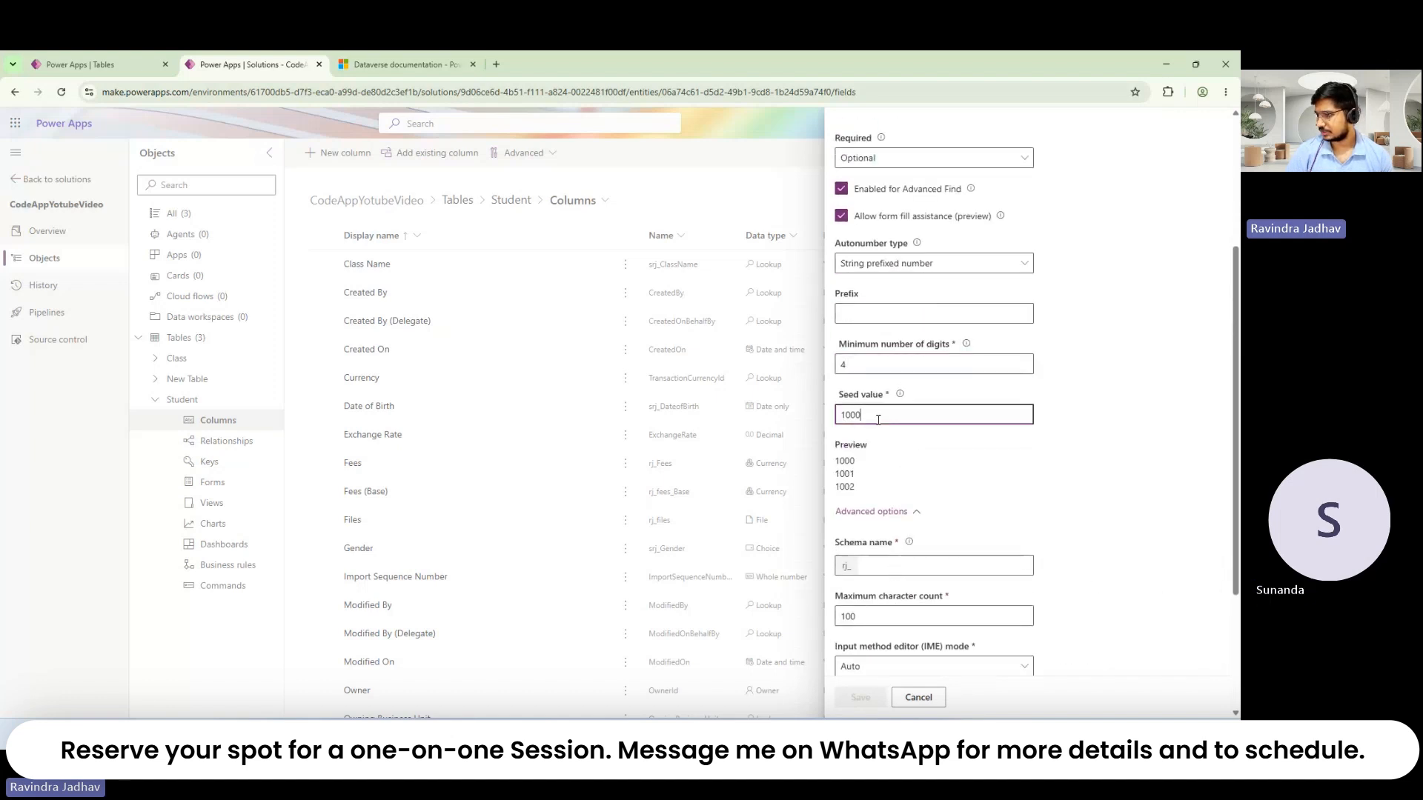
pyautogui.click(867, 309)
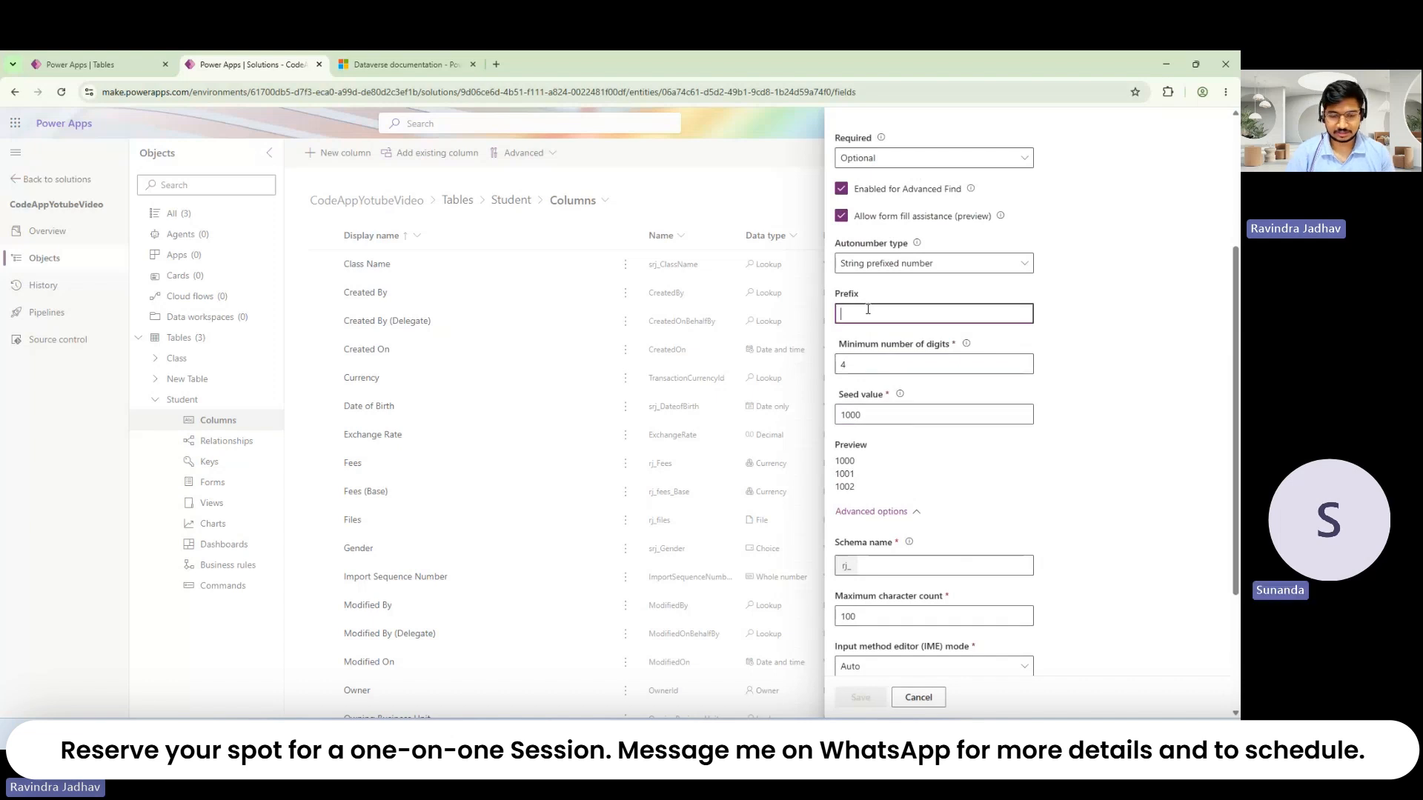
pyautogui.write('RJ')
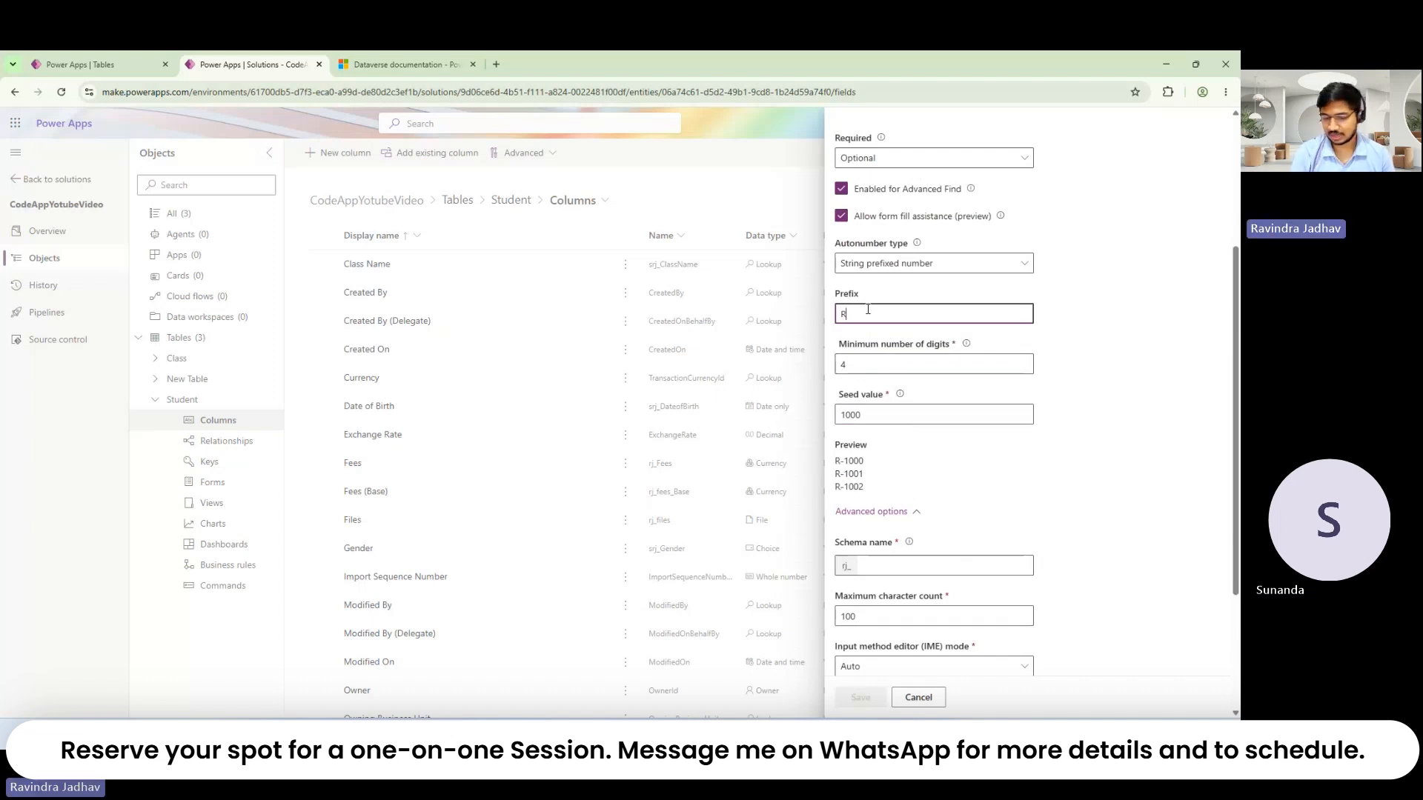
pyautogui.tripleClick(857, 461)
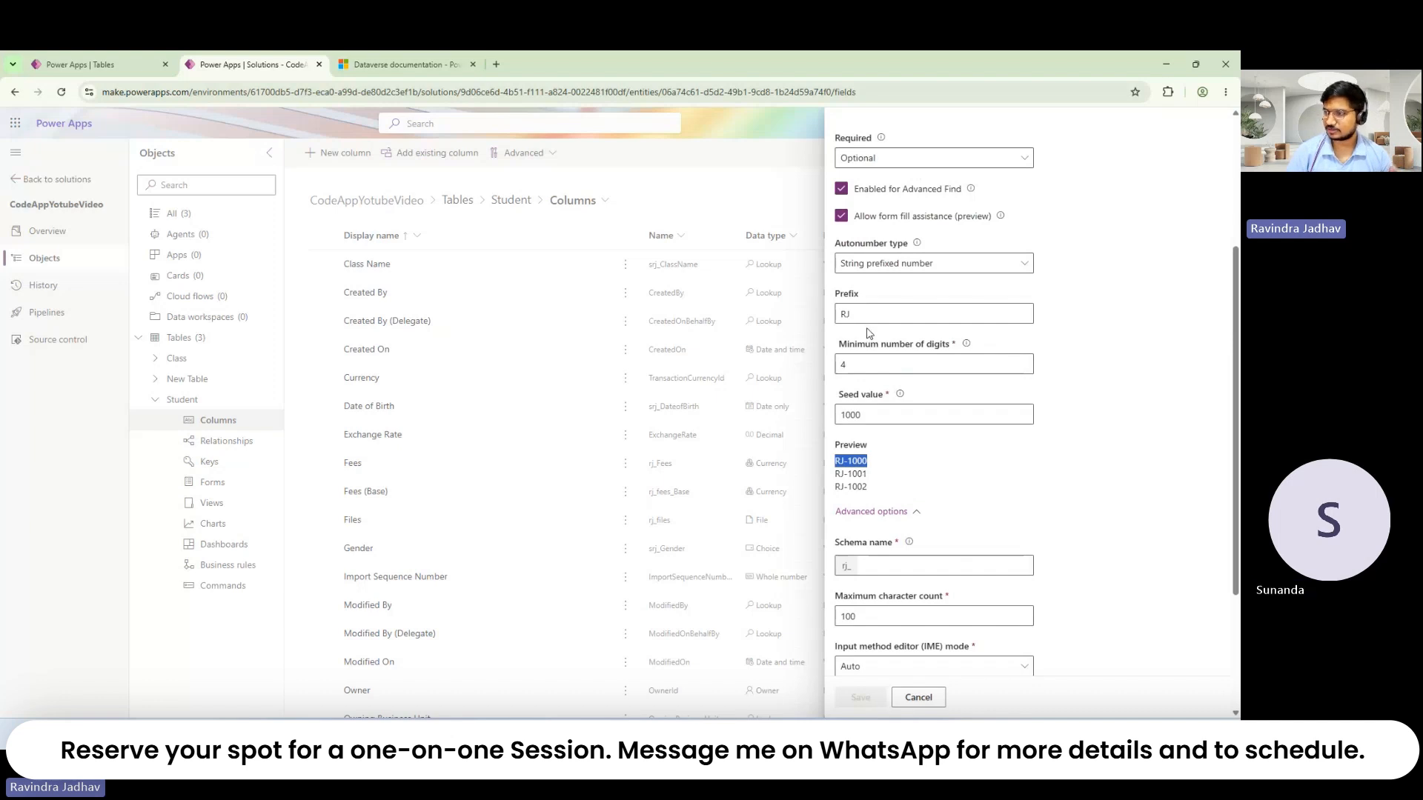
# Step: Check the String prefixed number type and requirement options, then cancel the column draft
pyautogui.click(994, 271)
pyautogui.click(993, 271)
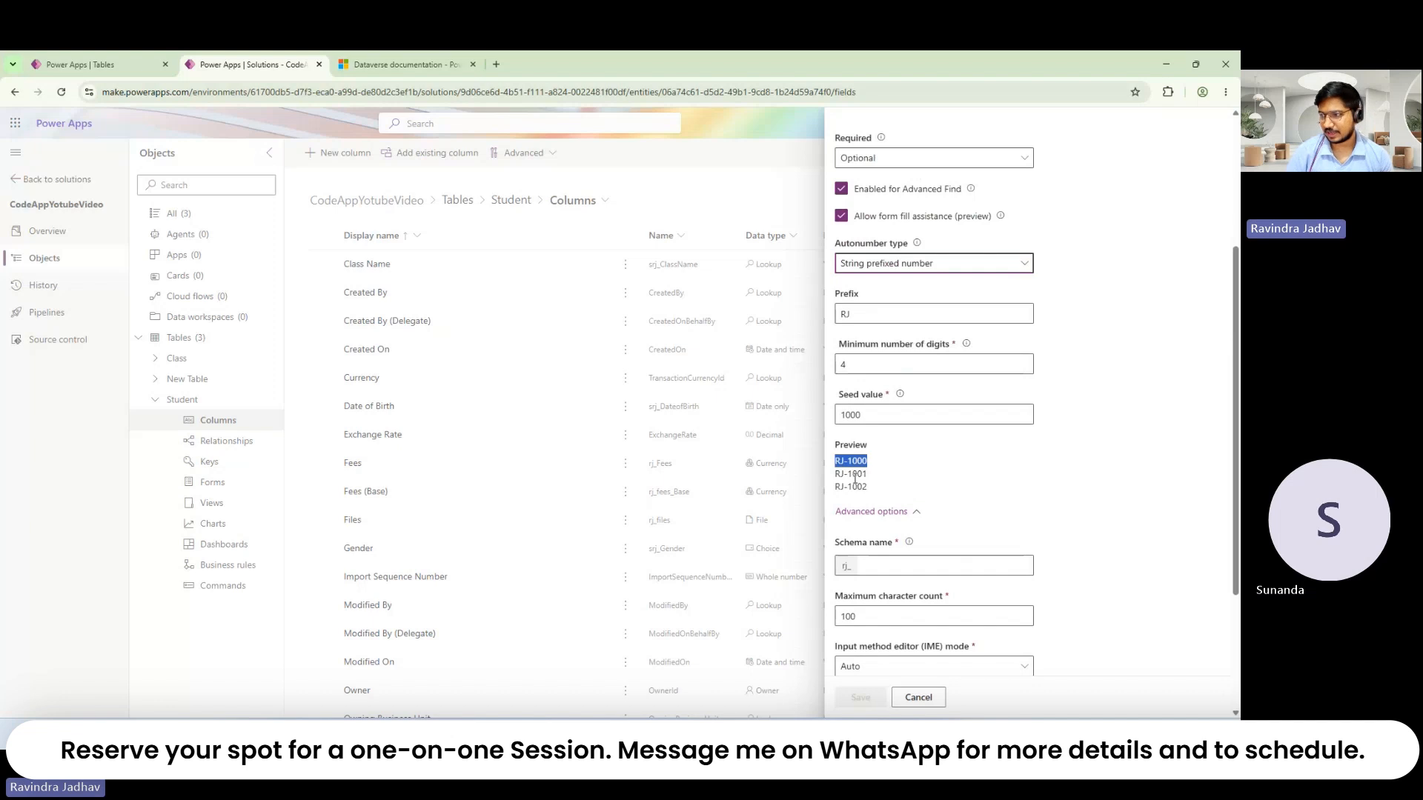
pyautogui.click(900, 277)
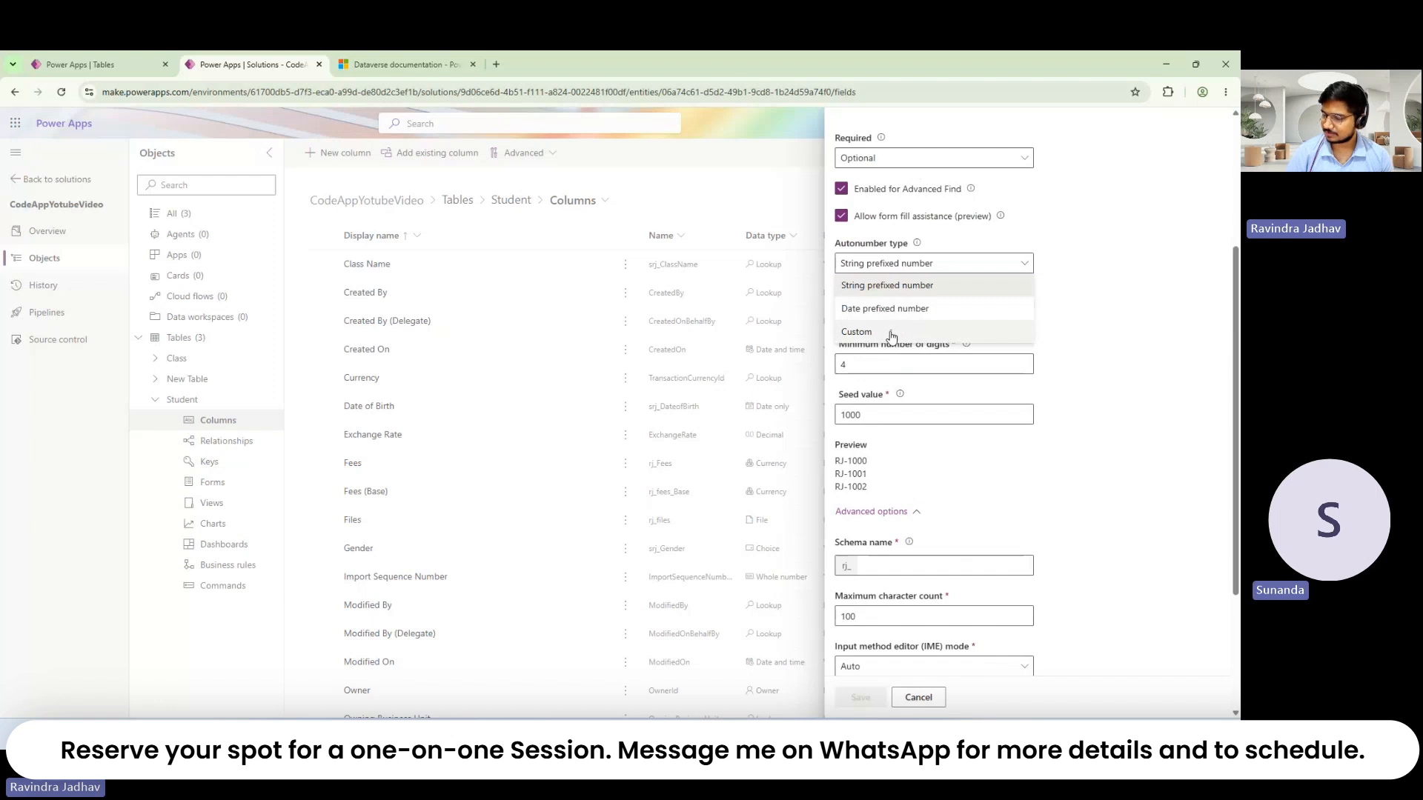
pyautogui.click(1076, 306)
pyautogui.scroll(3, 1067, 312)
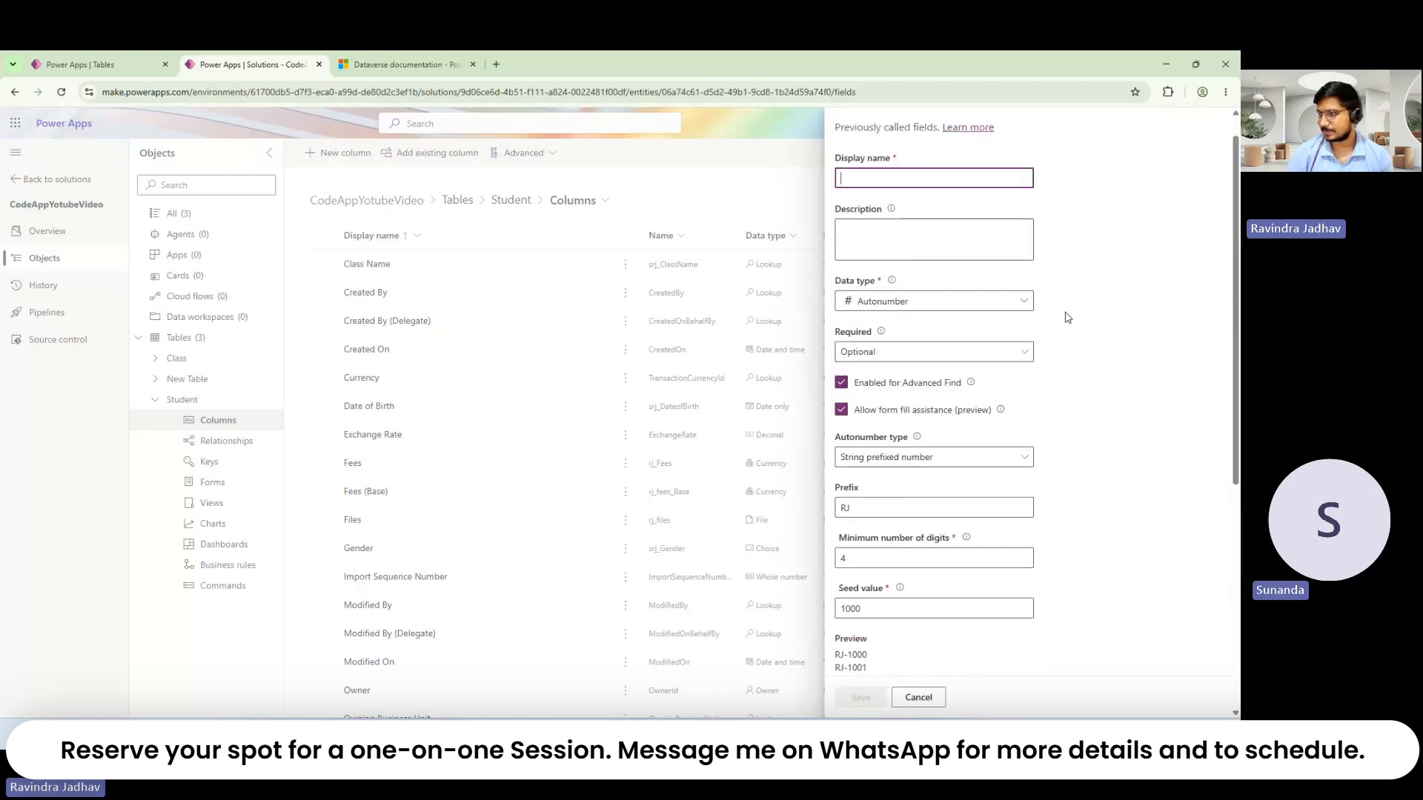
pyautogui.click(891, 359)
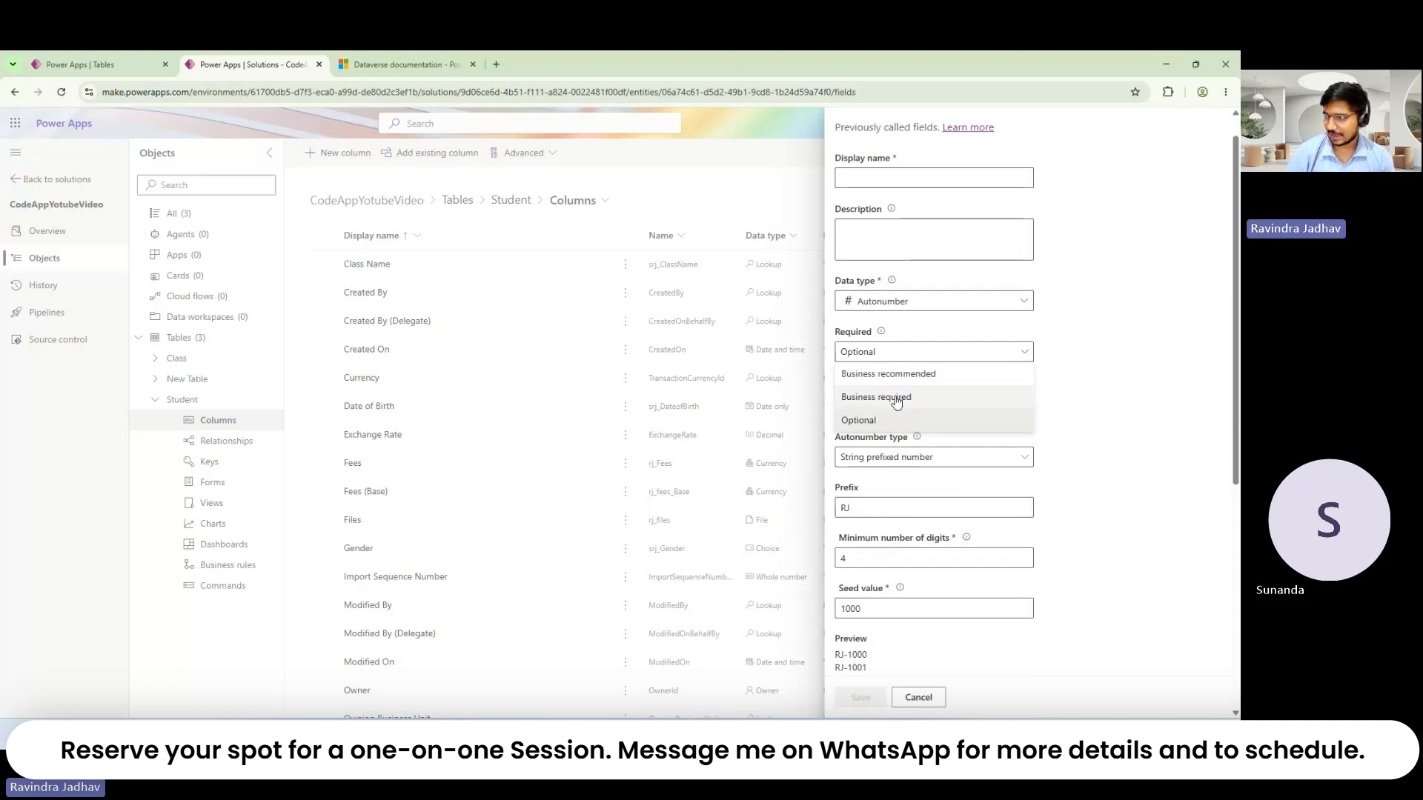
pyautogui.click(932, 697)
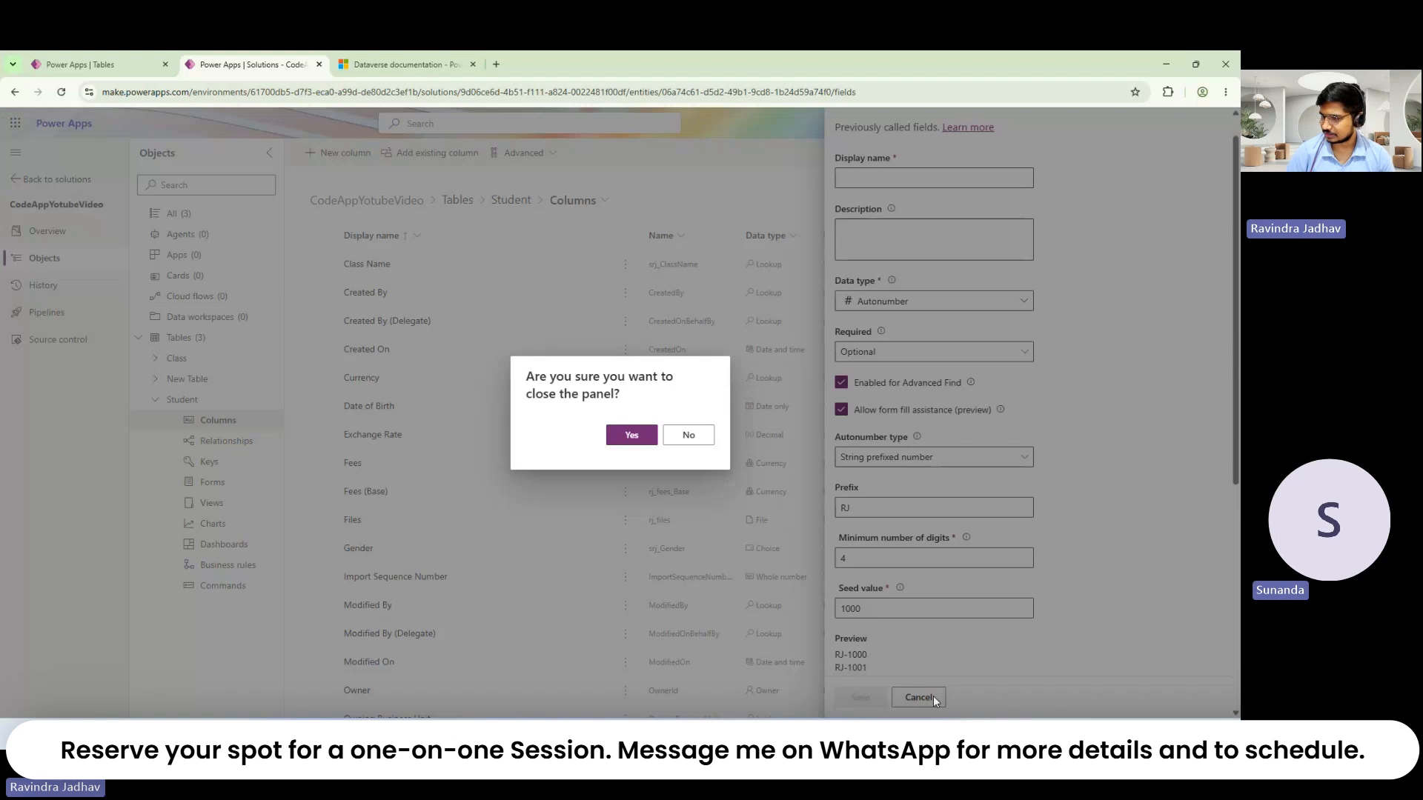
pyautogui.click(638, 437)
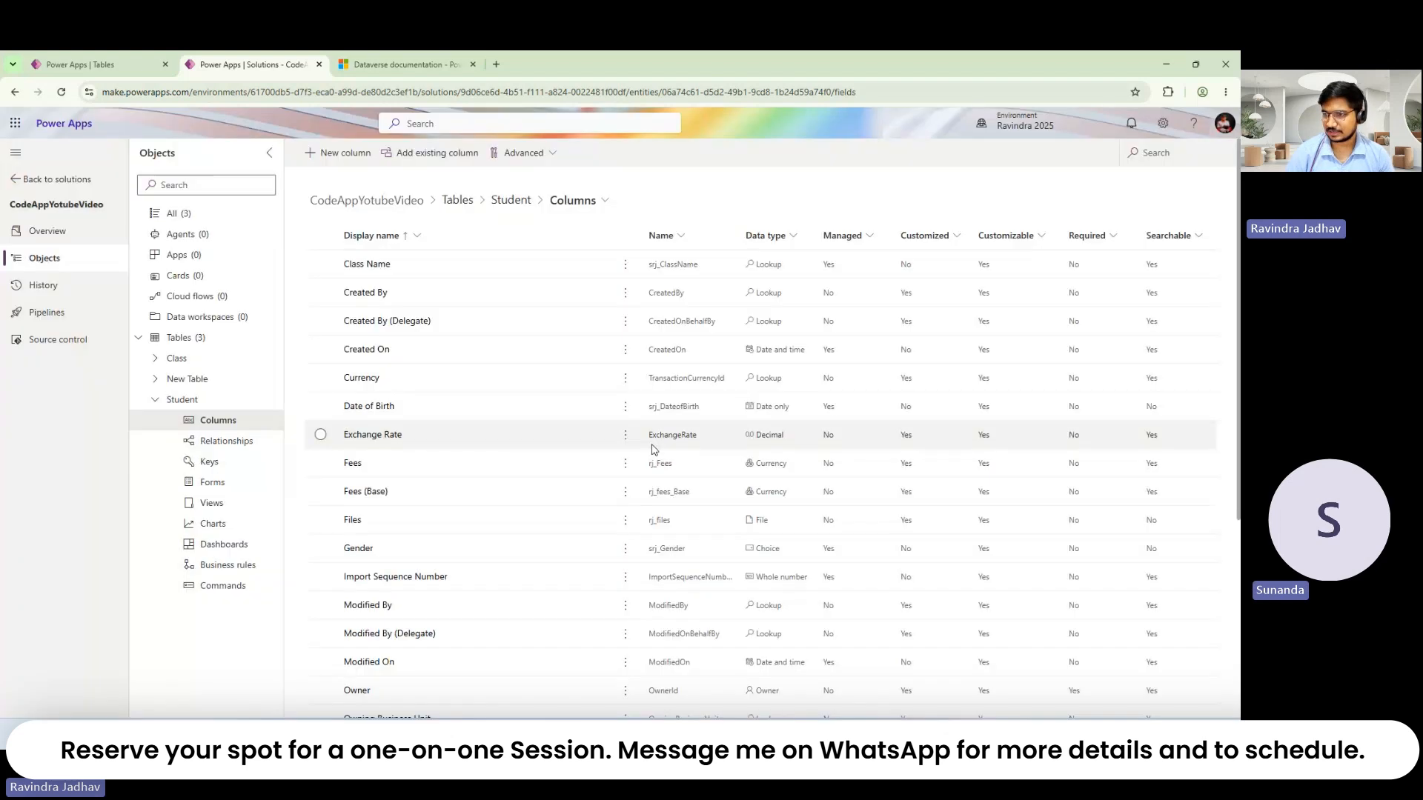
# Step: Add a new Student column kept as Single line of text and expand its advanced settings
pyautogui.click(352, 156)
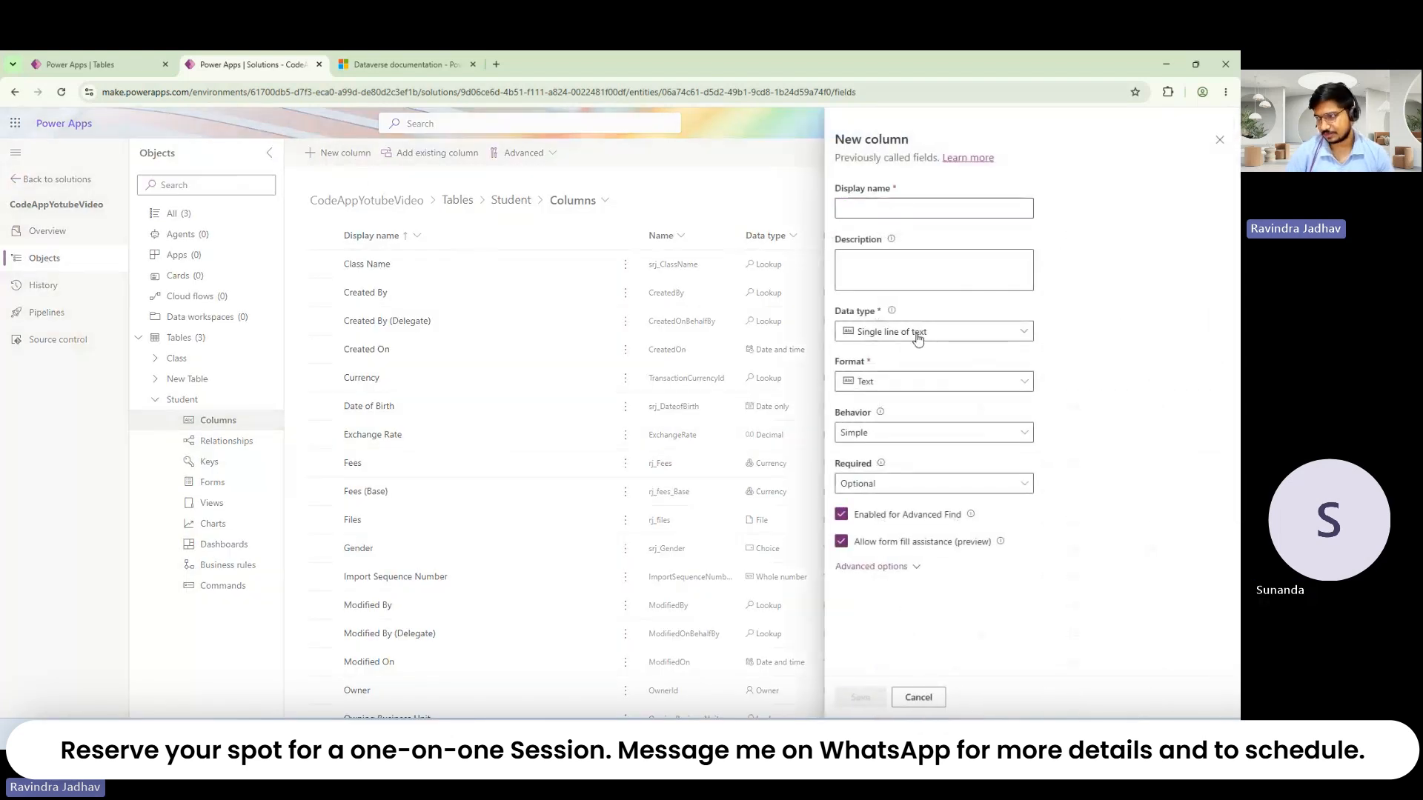
pyautogui.click(918, 338)
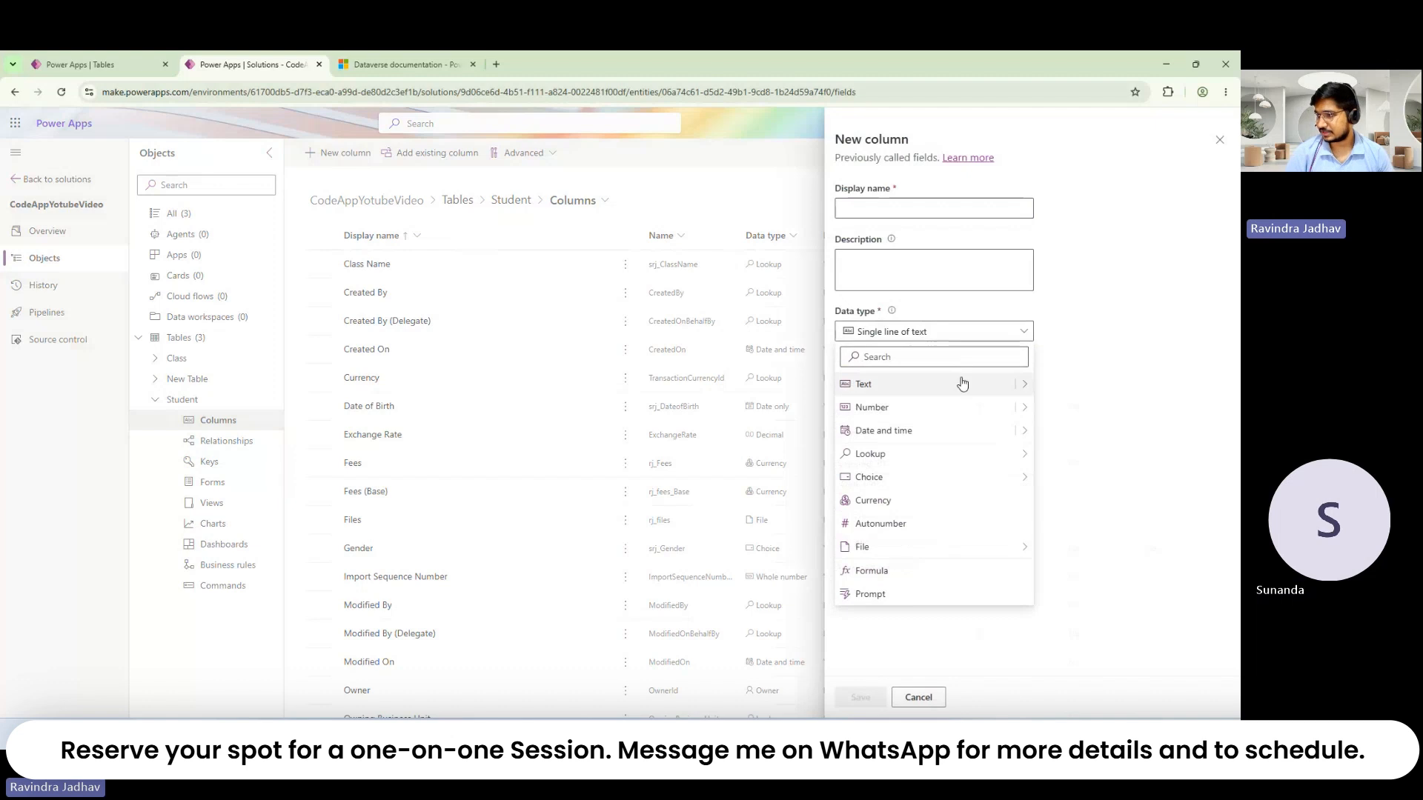
pyautogui.moveTo(1021, 387)
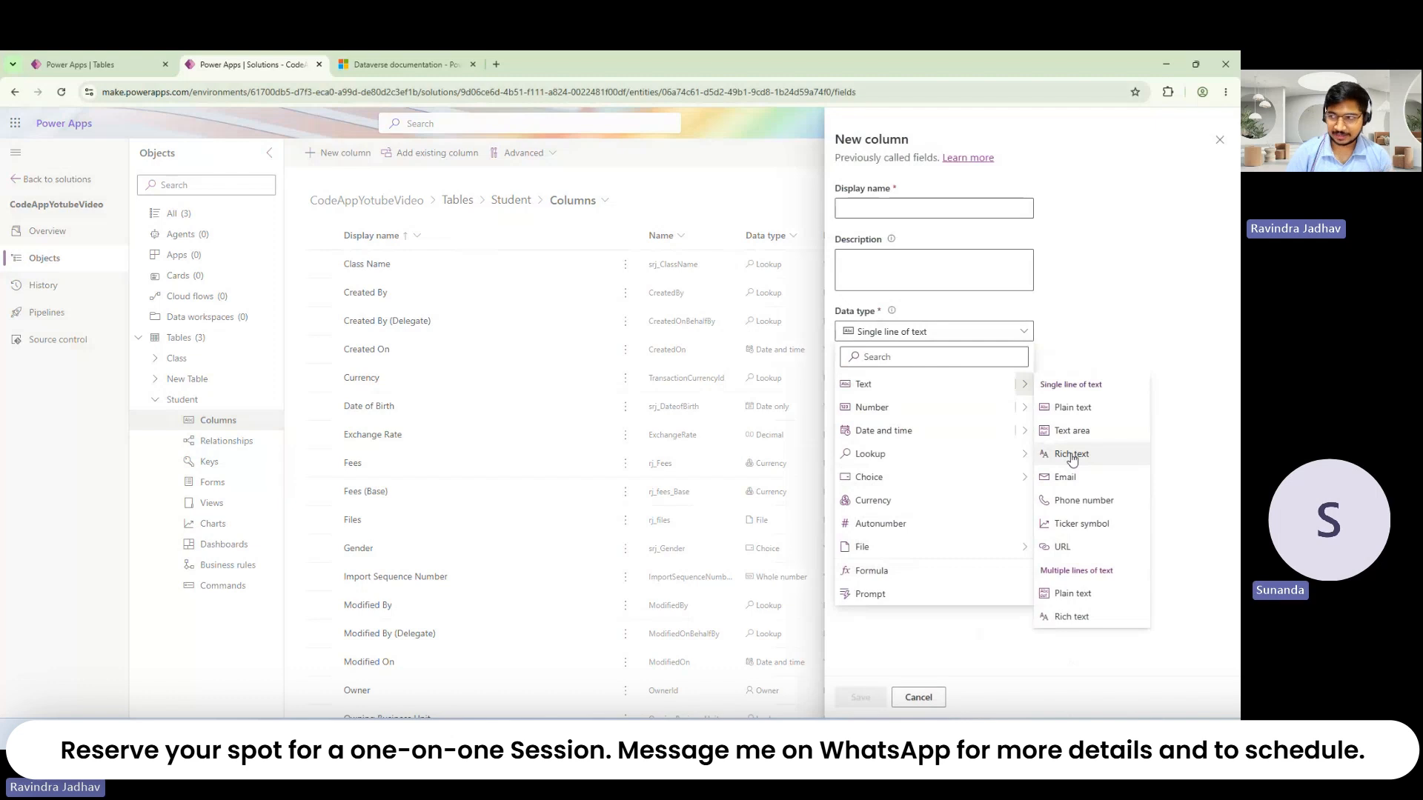
pyautogui.click(914, 387)
pyautogui.click(900, 567)
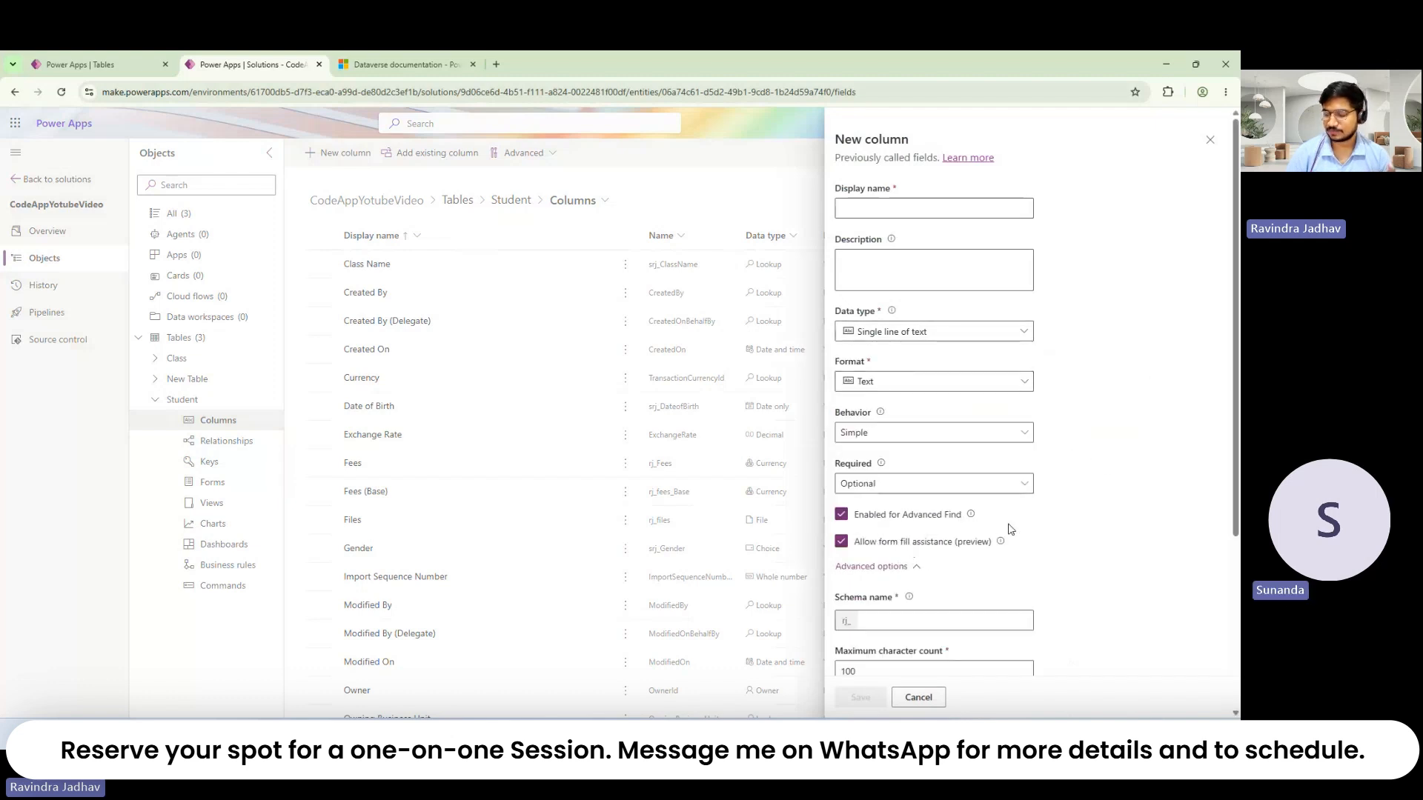
# Step: Replace the 100 maximum character count with 40000, which errors as outside 1–4000
pyautogui.scroll(-3, 1006, 527)
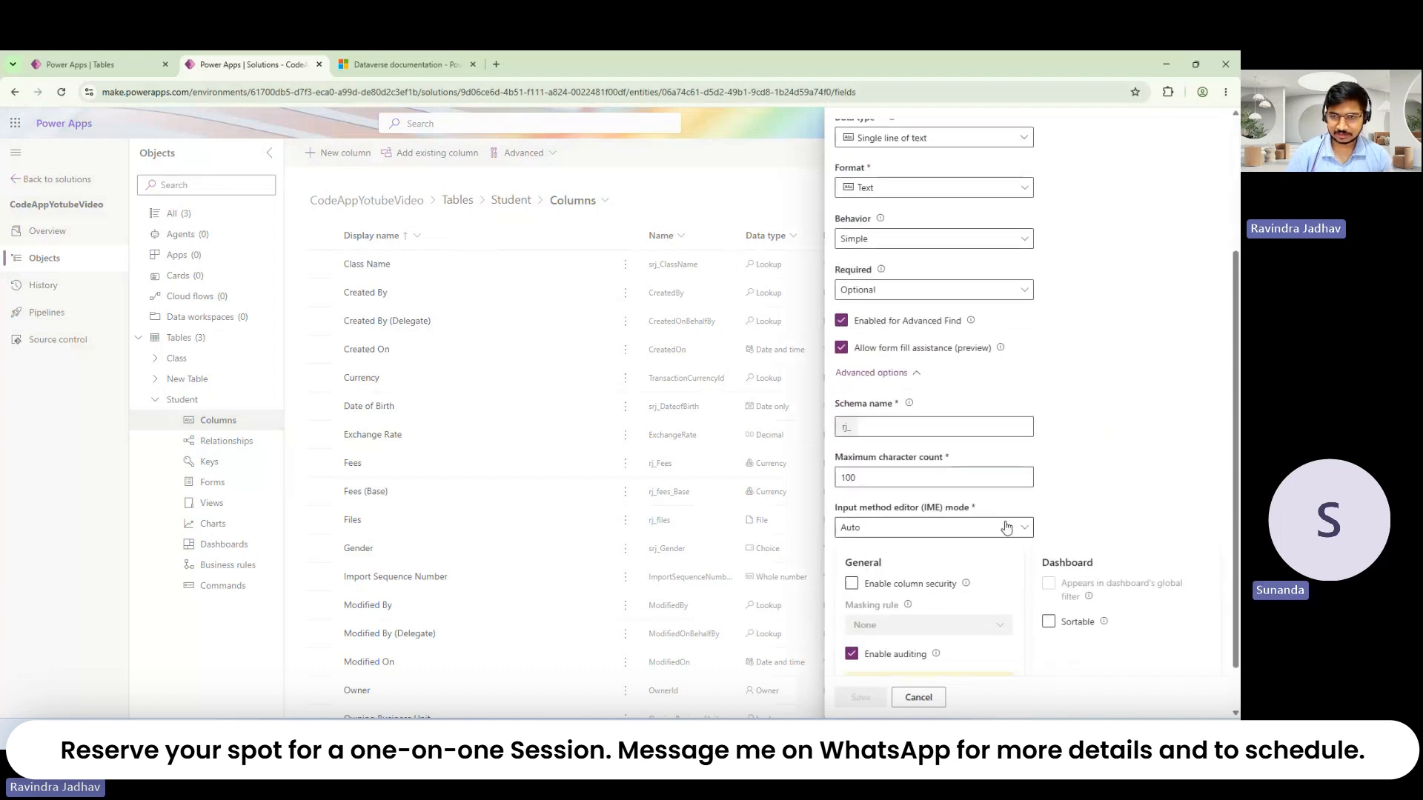
pyautogui.click(929, 477)
pyautogui.scroll(3, 1087, 468)
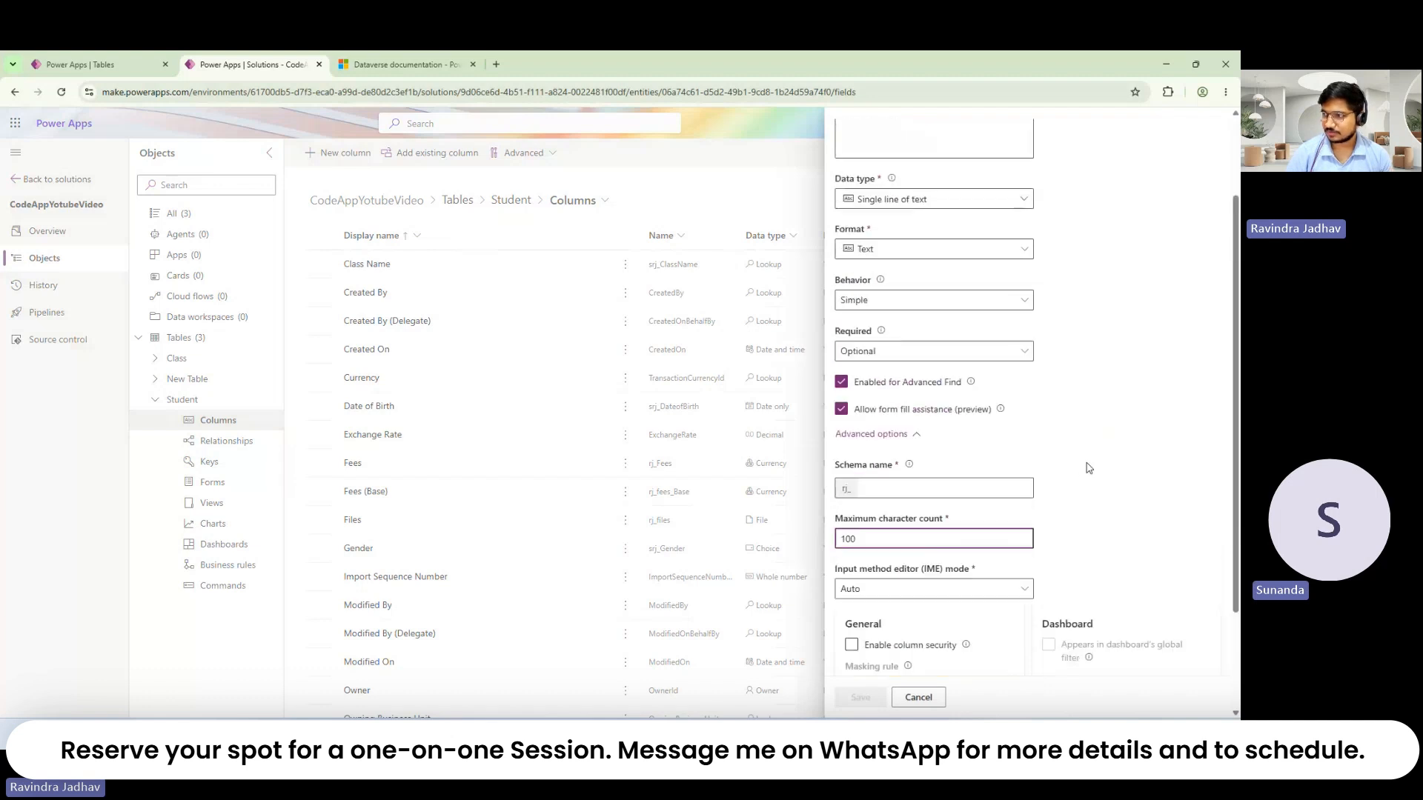
pyautogui.scroll(-3, 1124, 388)
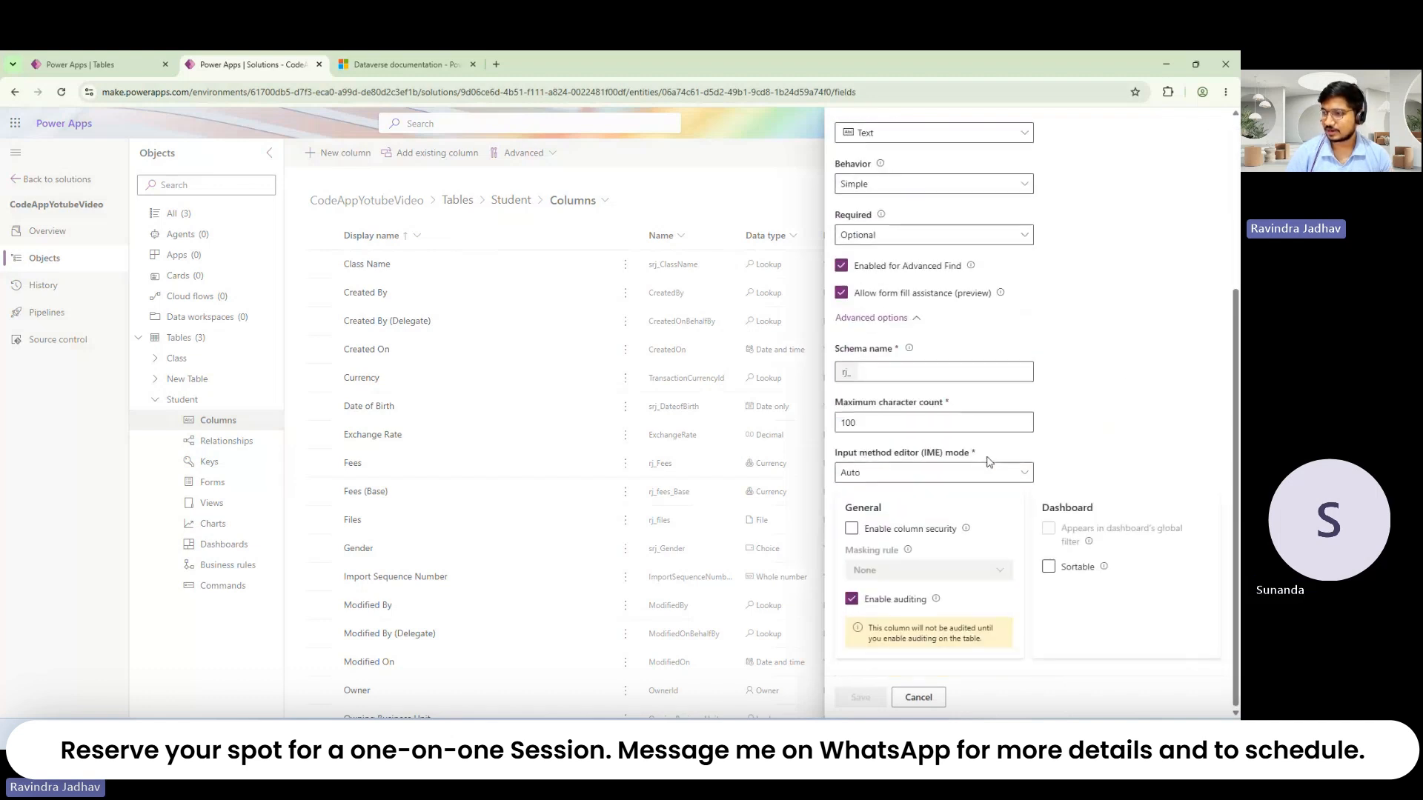
pyautogui.click(877, 426)
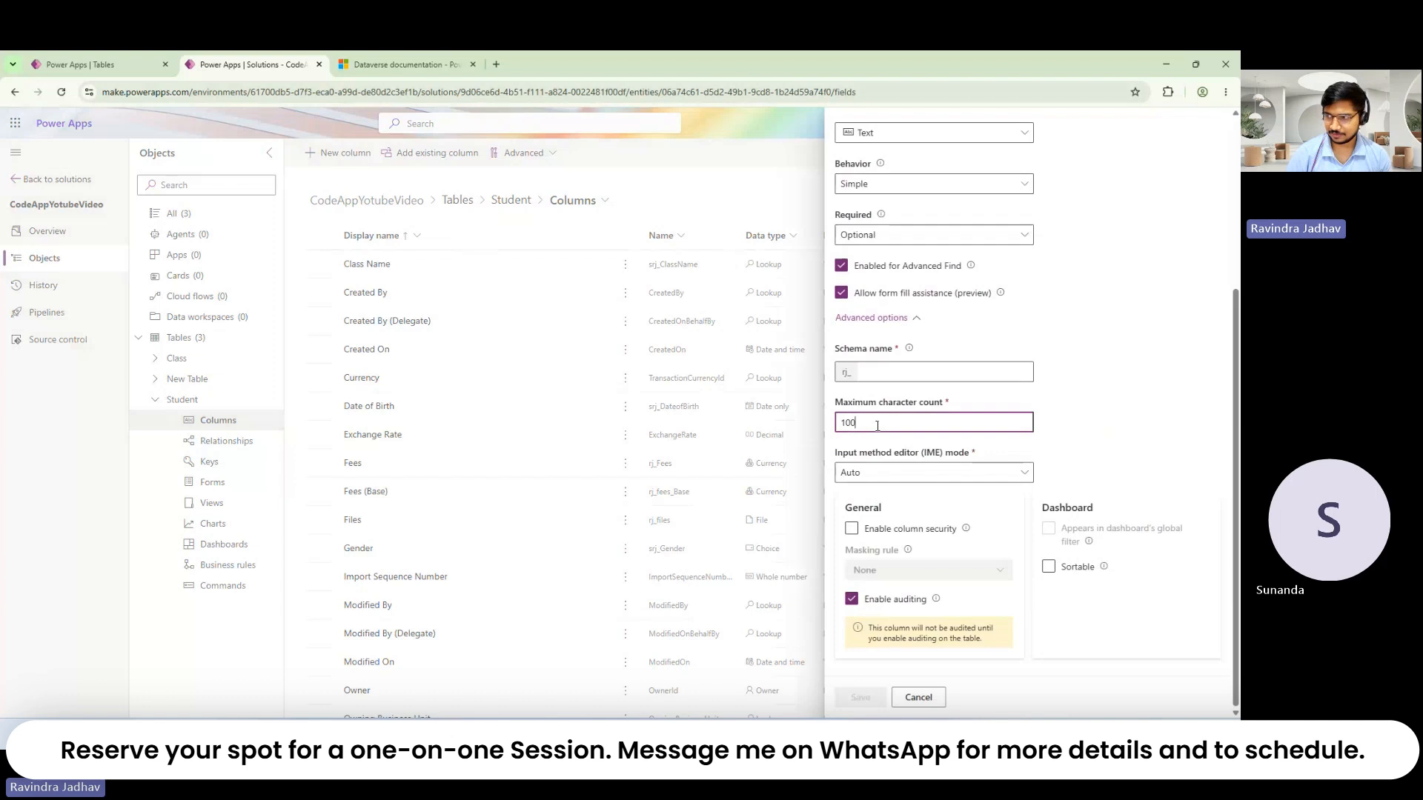
pyautogui.doubleClick(877, 427)
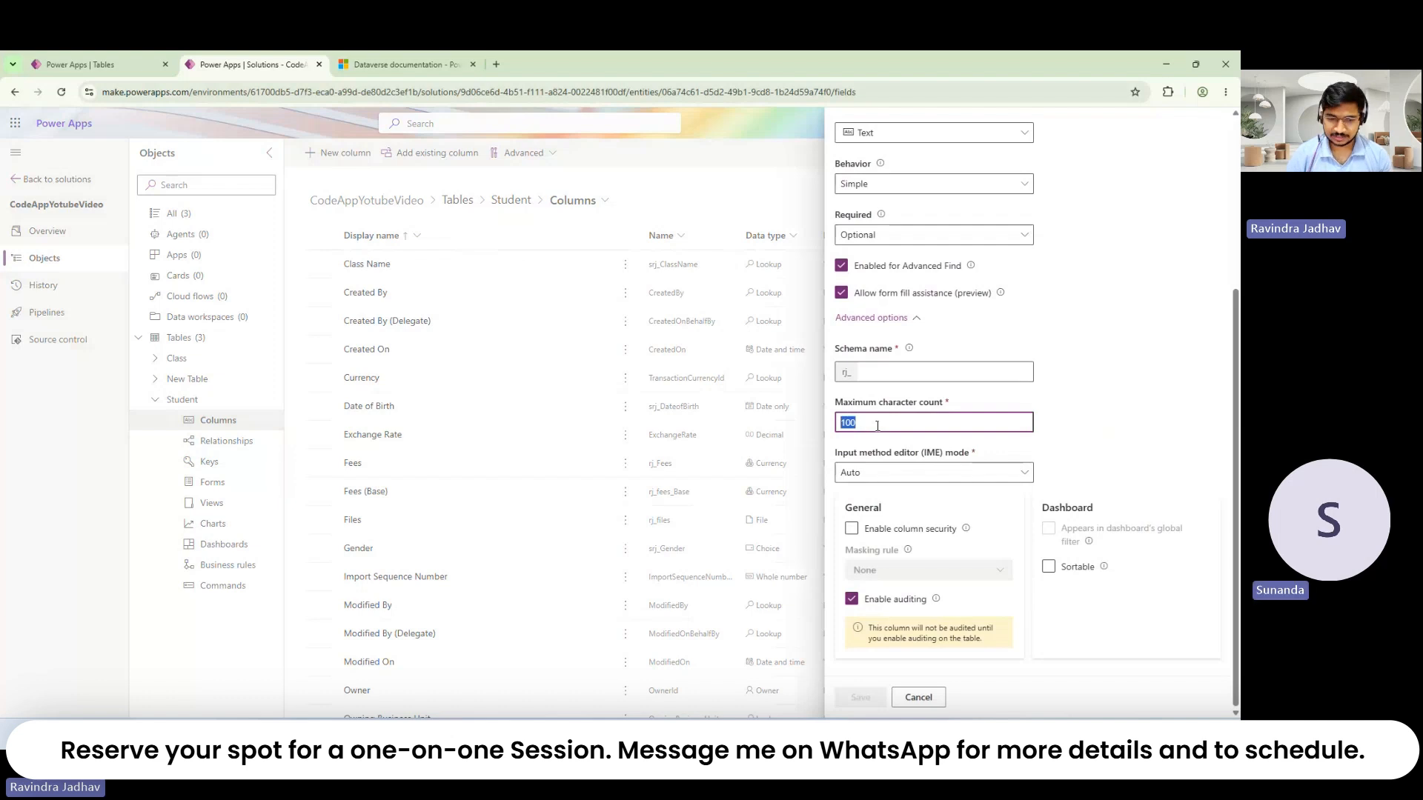
pyautogui.write('40000')
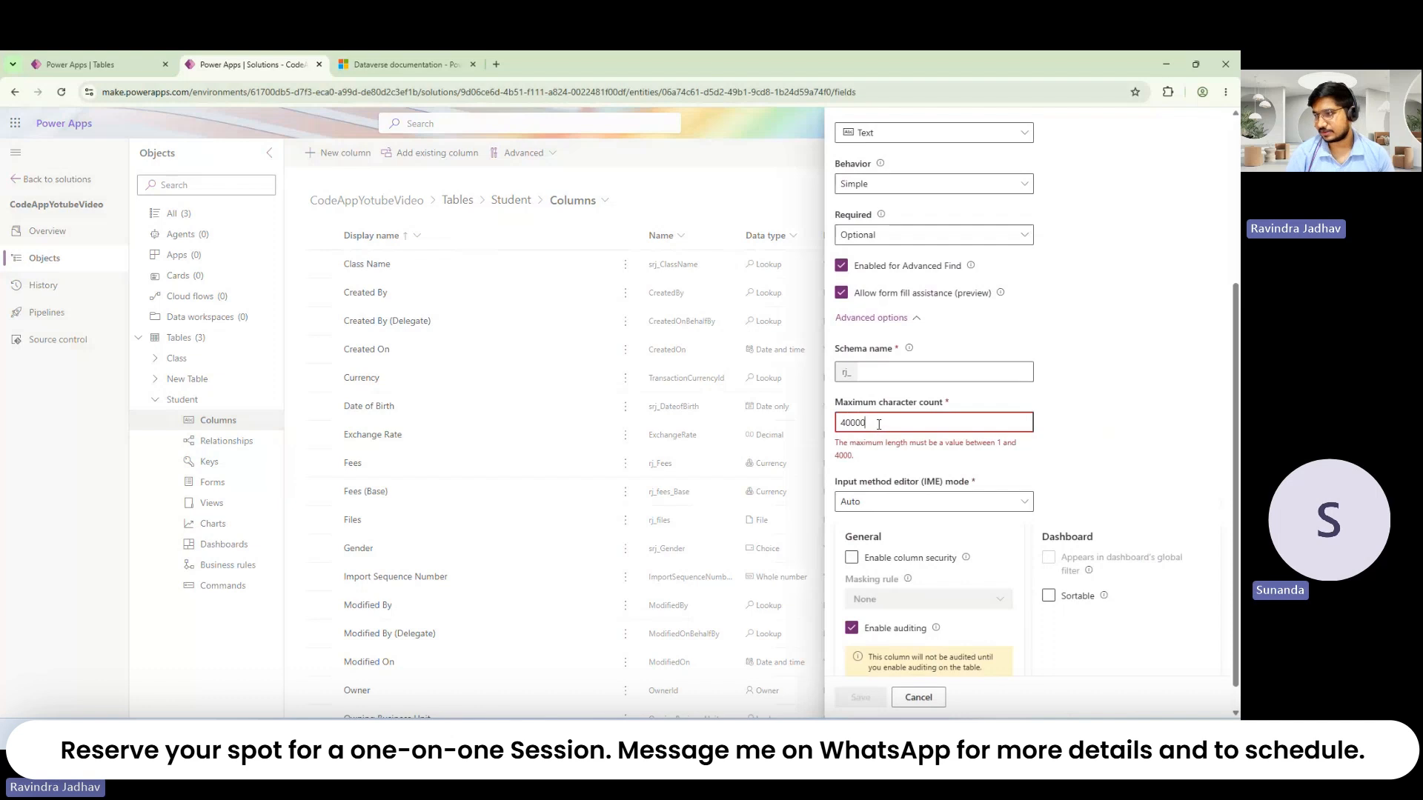
pyautogui.tripleClick(874, 457)
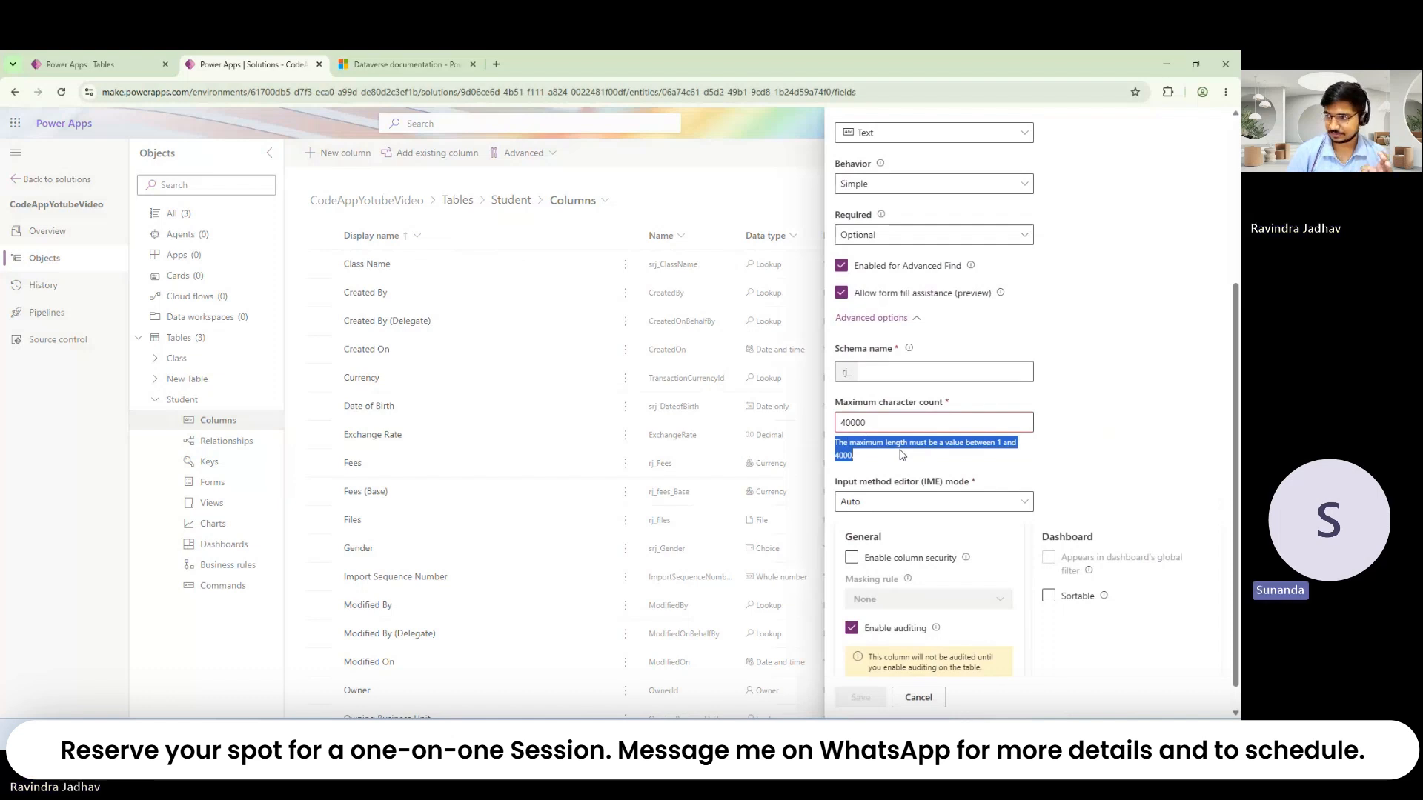
pyautogui.click(895, 460)
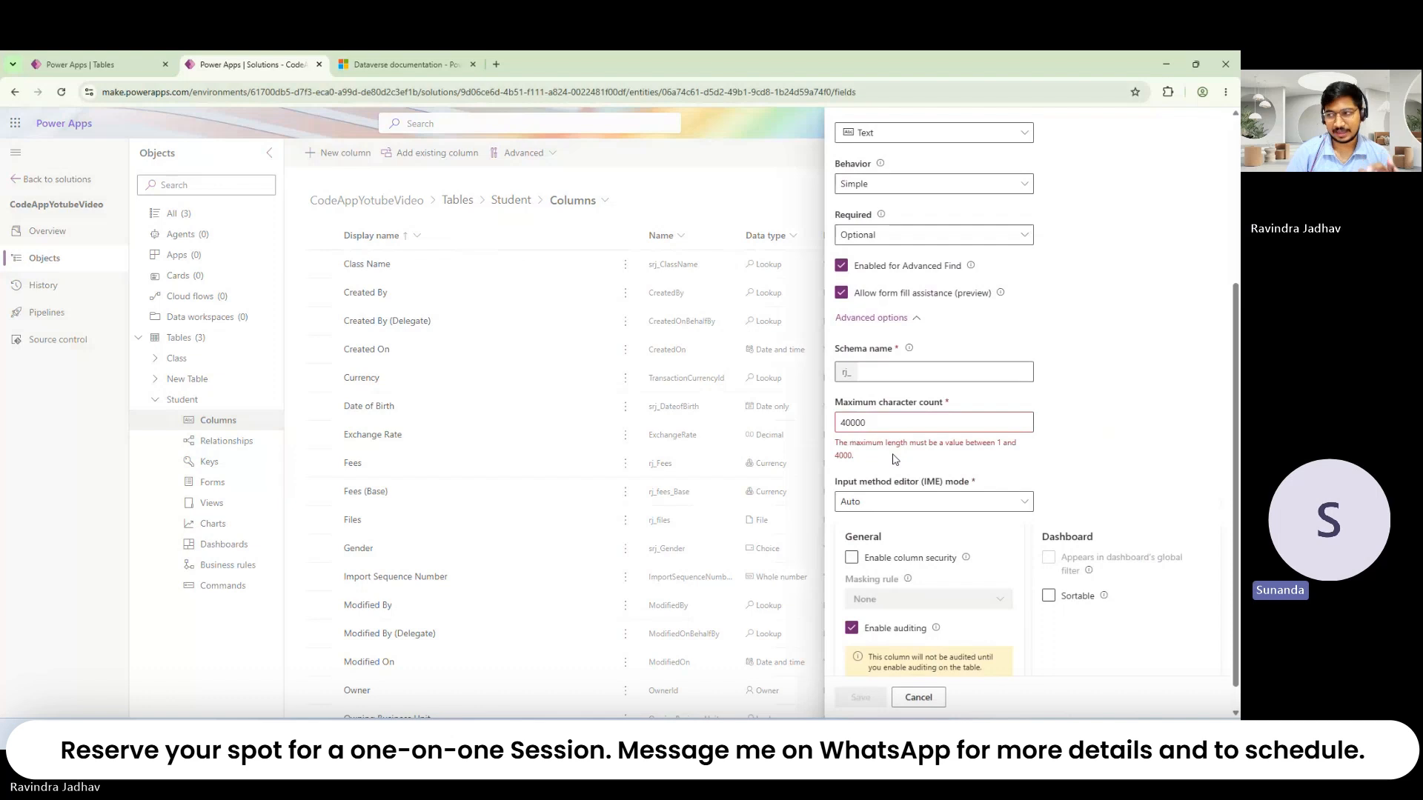
pyautogui.scroll(2, 895, 459)
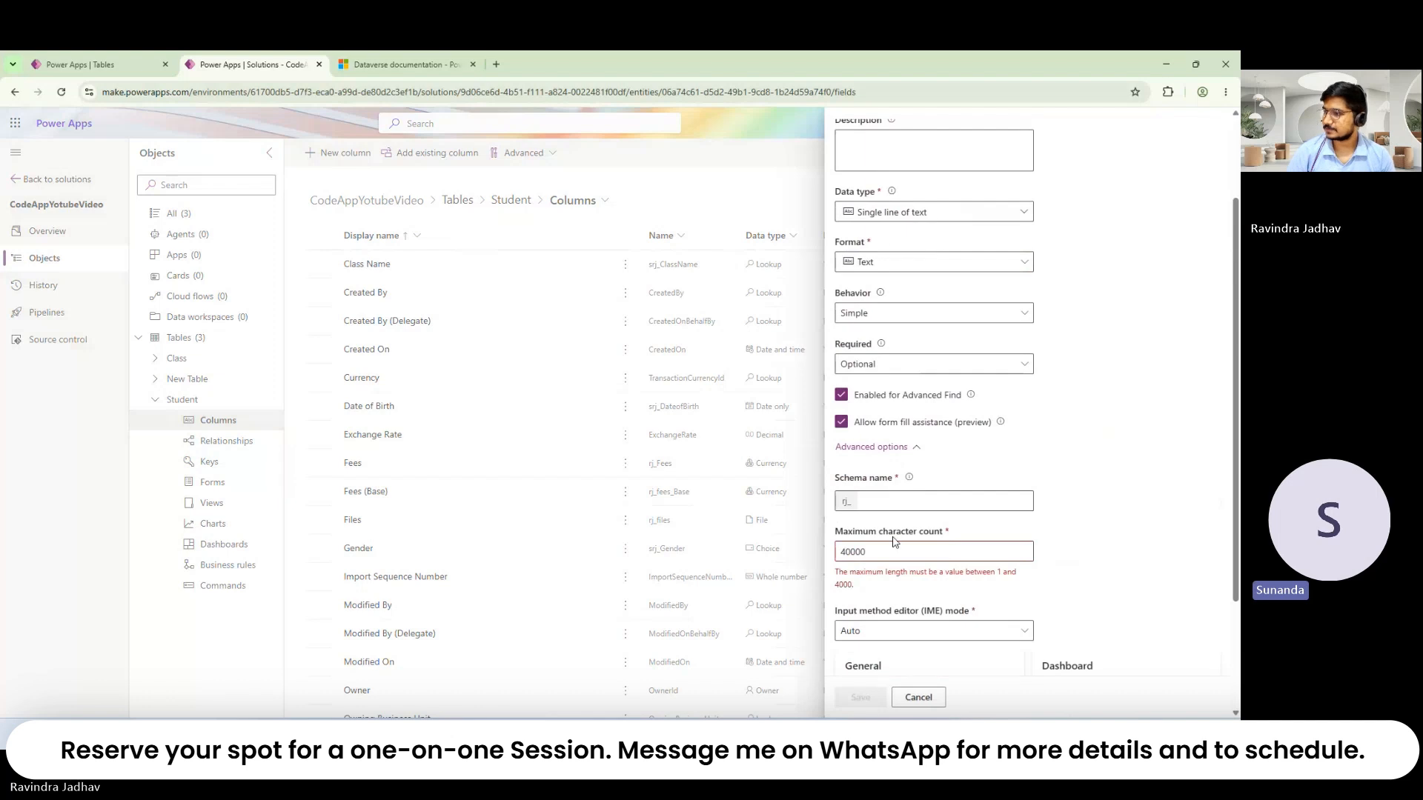
pyautogui.click(947, 221)
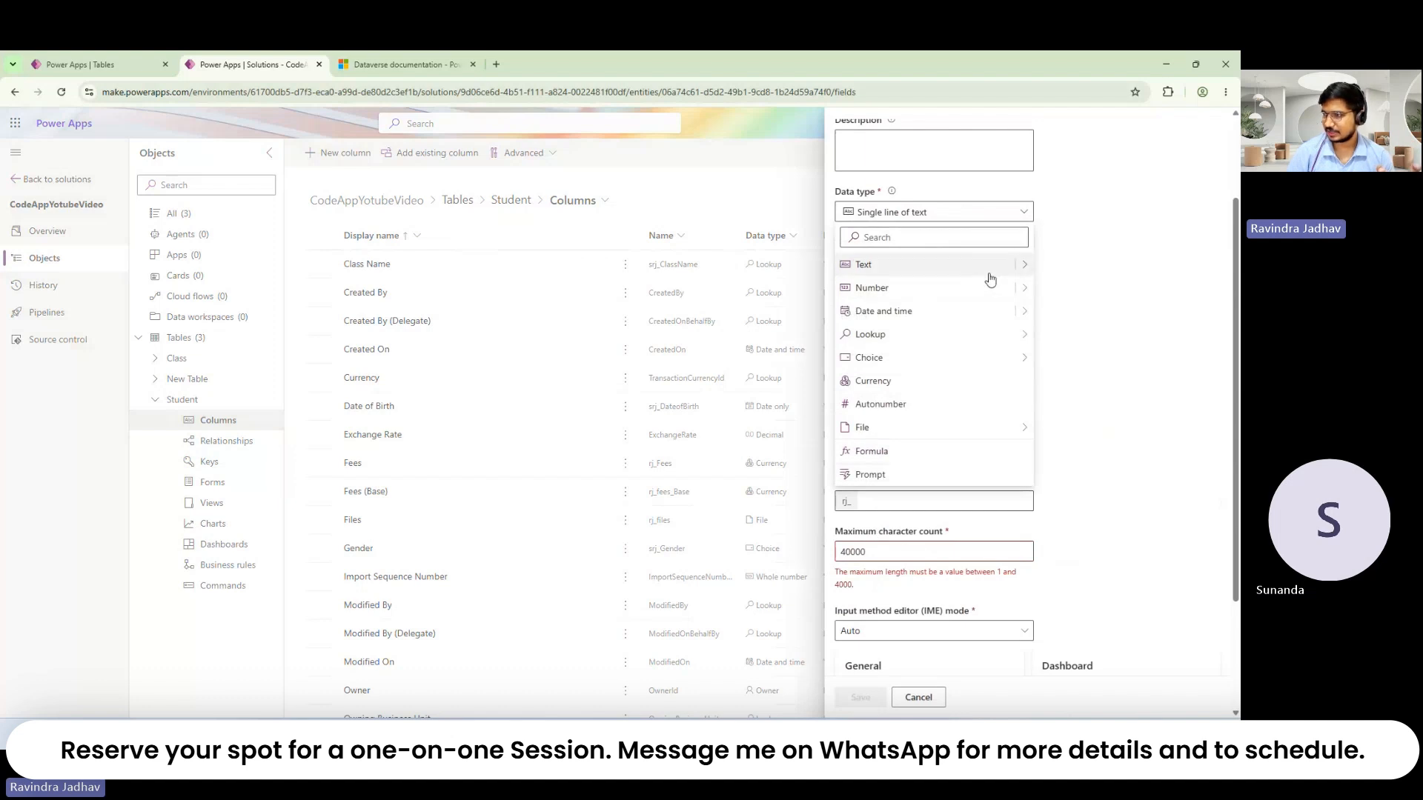
# Step: Switch to Multiple lines of plain text, try a 100000 limit, then clear it
pyautogui.moveTo(1022, 268)
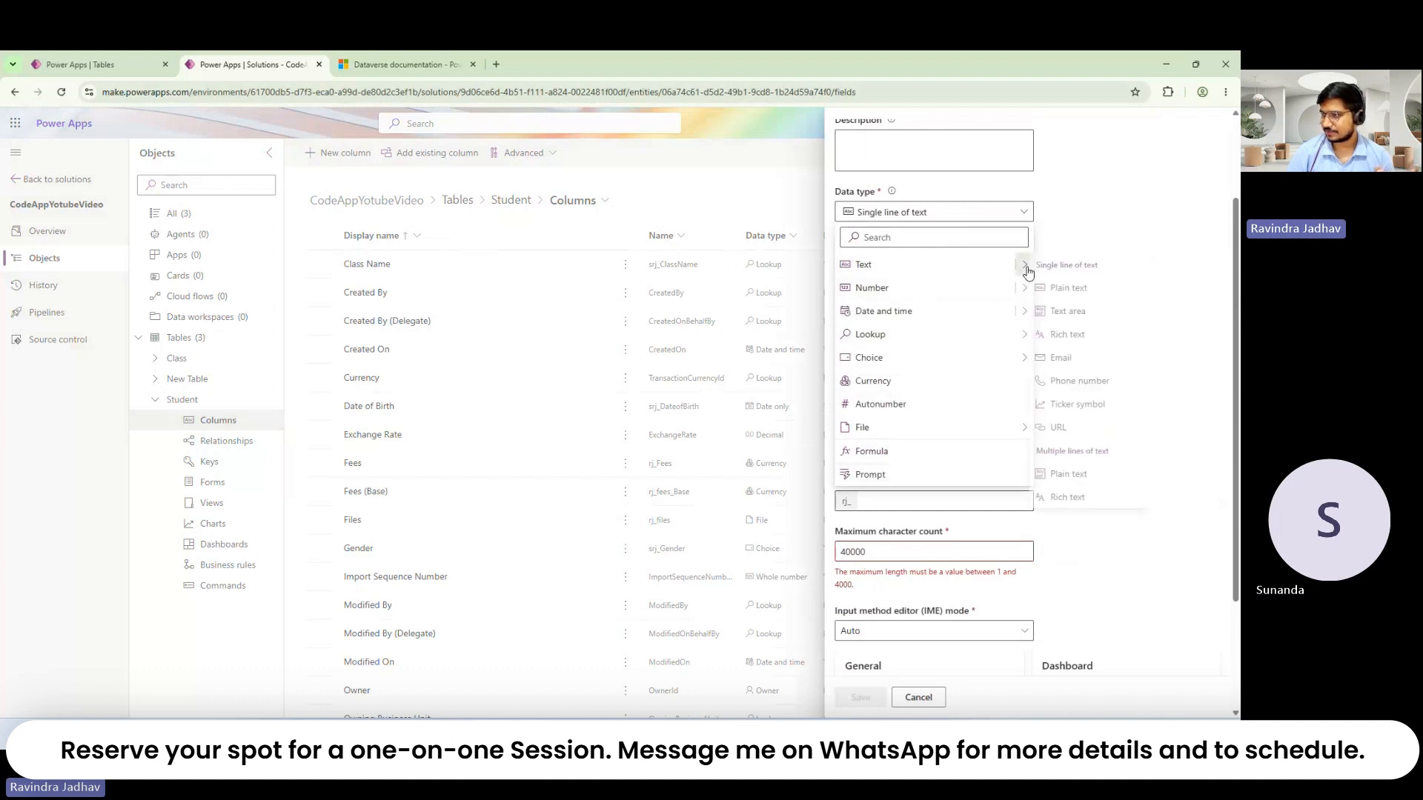
pyautogui.click(1086, 481)
pyautogui.doubleClick(891, 503)
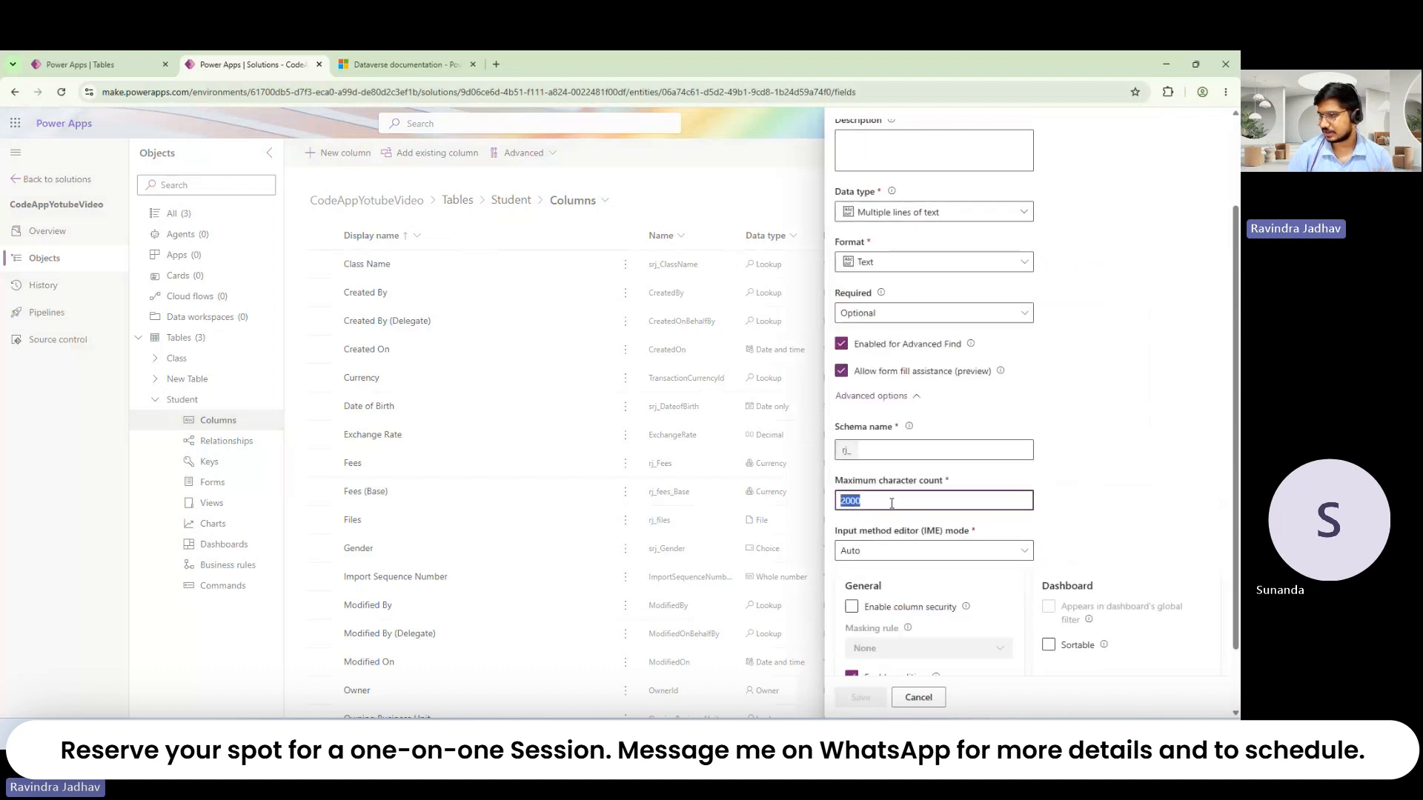
pyautogui.write('1')
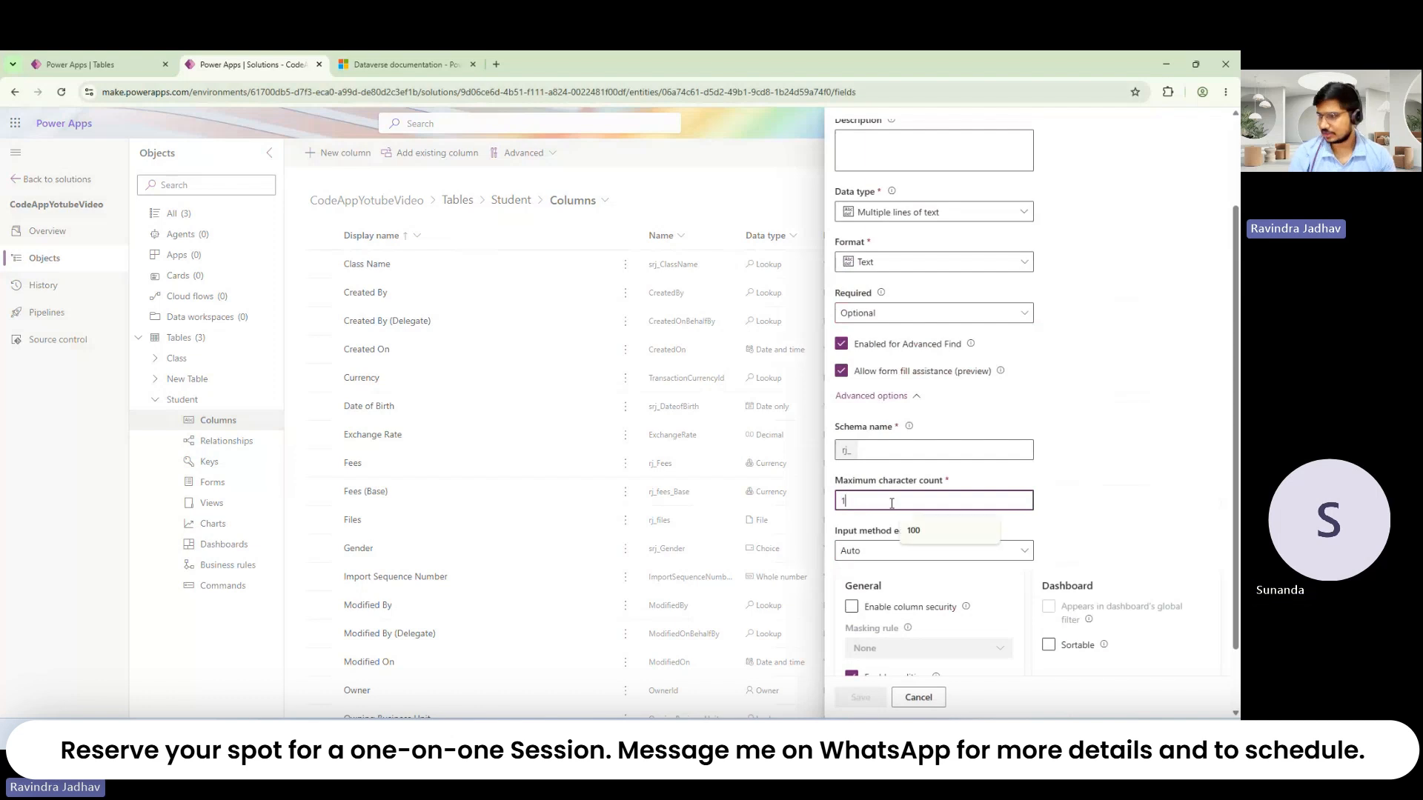
pyautogui.write('00000')
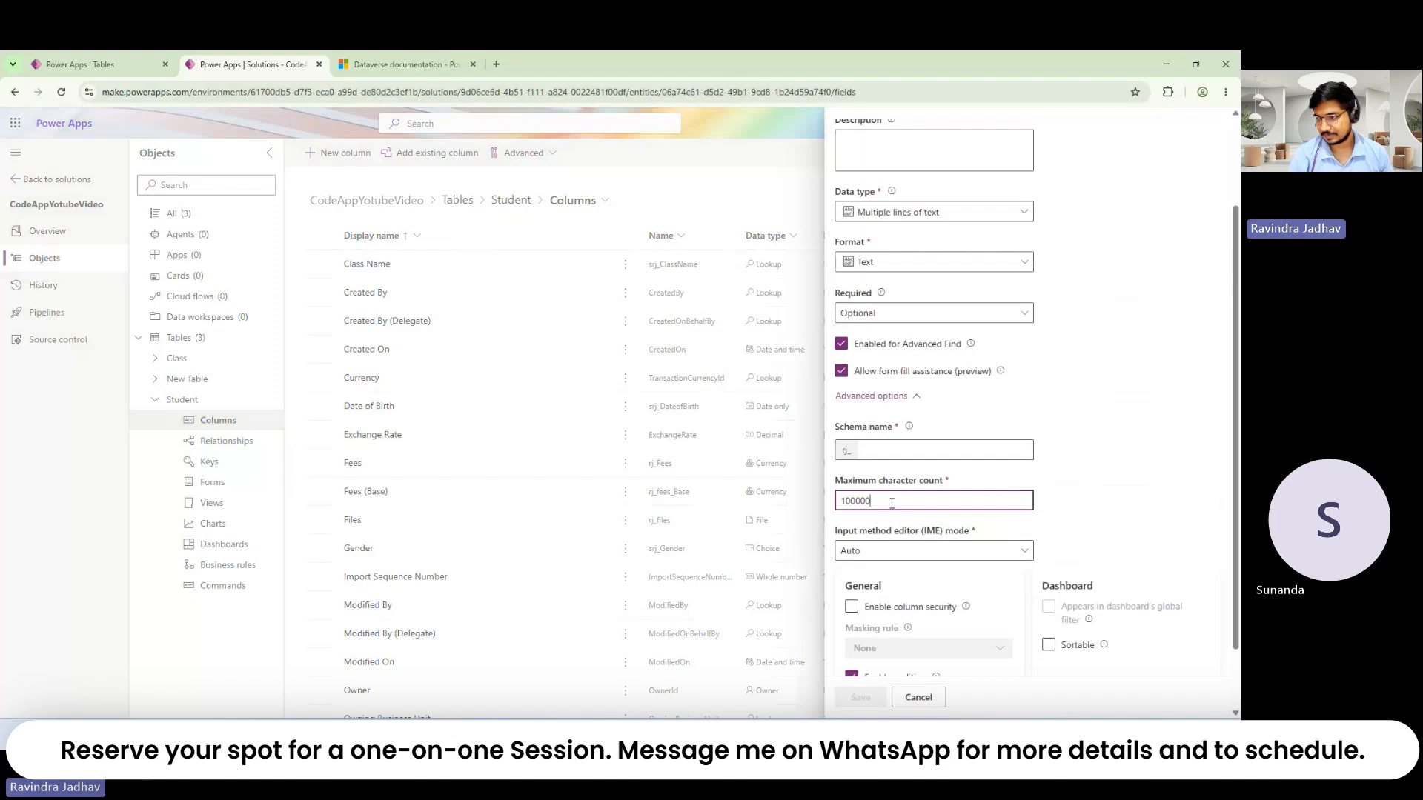
pyautogui.doubleClick(892, 504)
pyautogui.press('BackSpace')
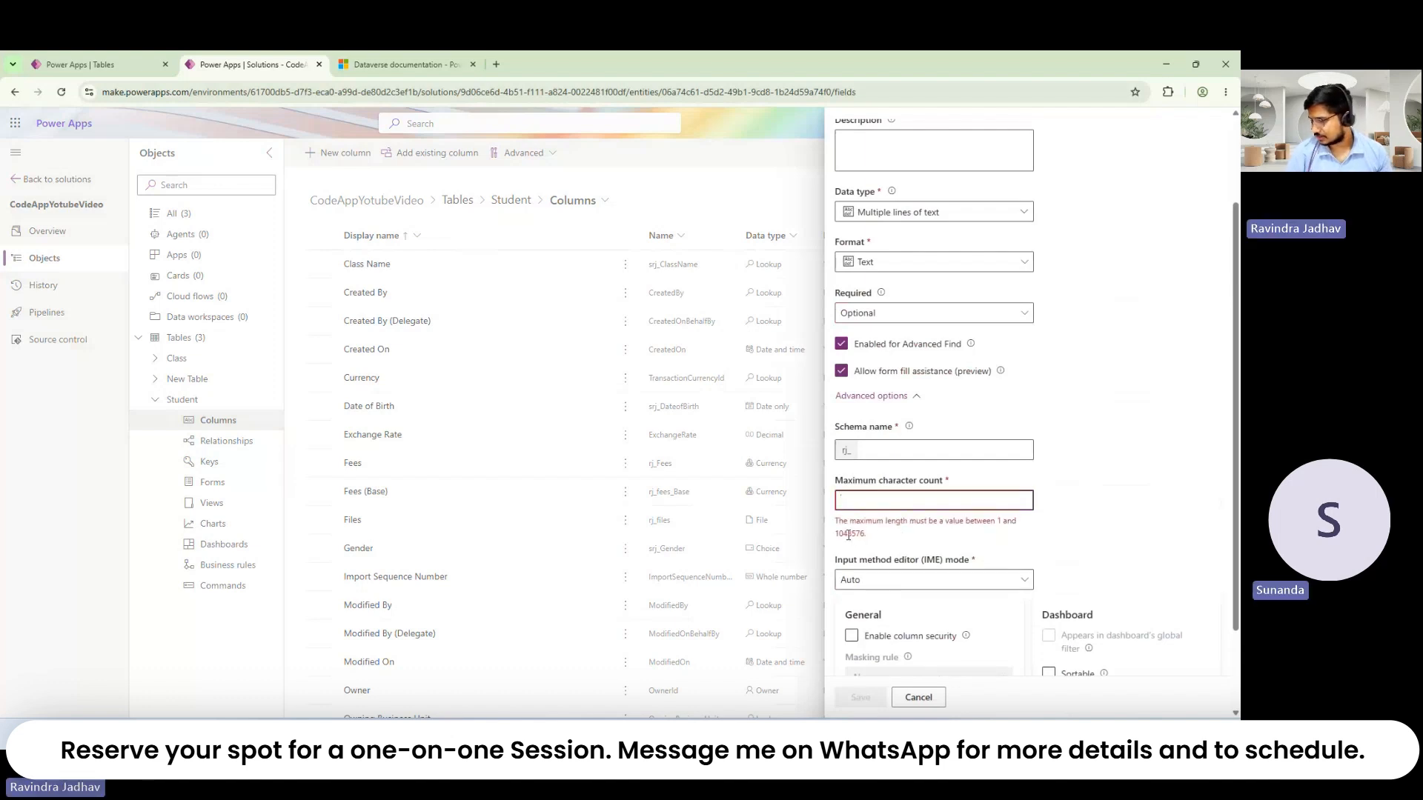
pyautogui.scroll(1, 866, 546)
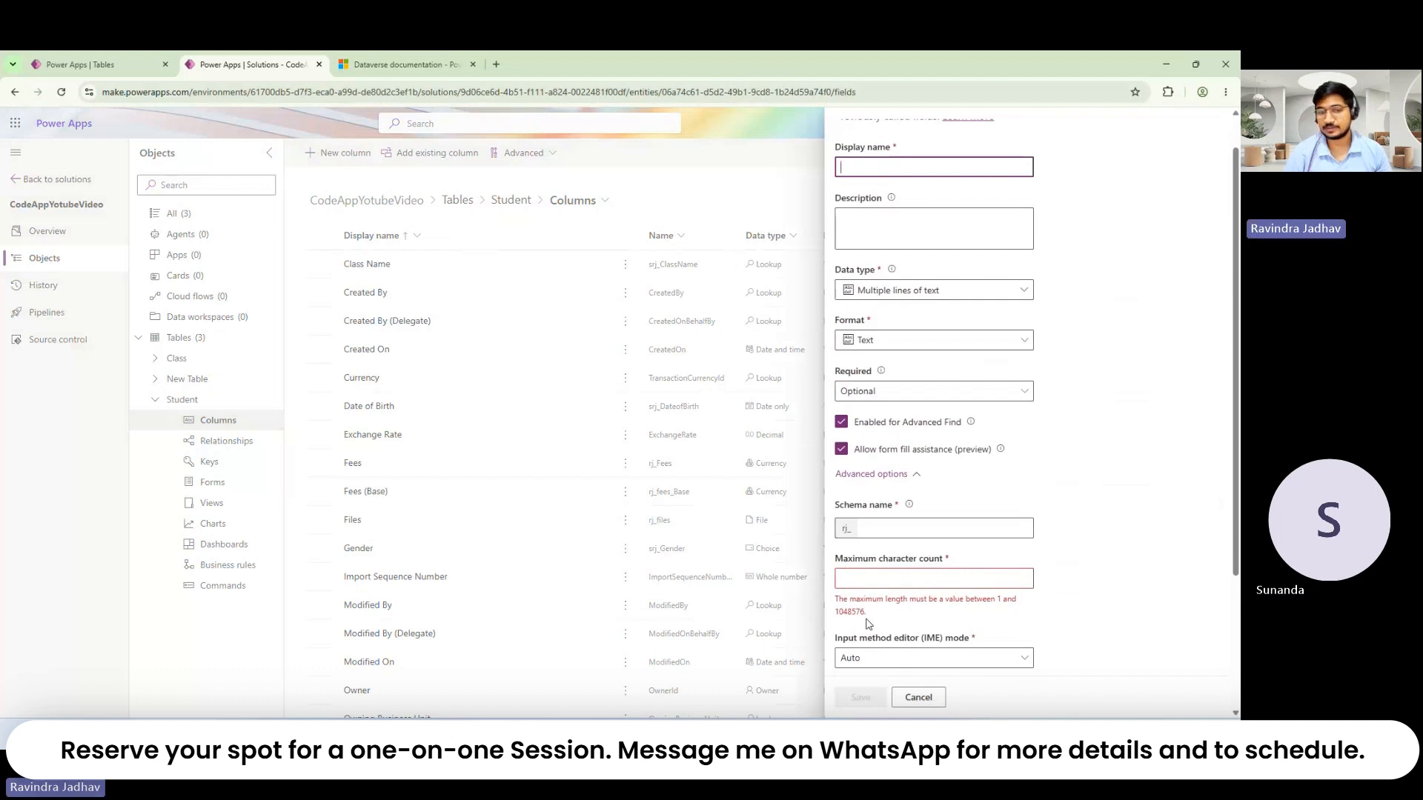
pyautogui.scroll(-3, 859, 600)
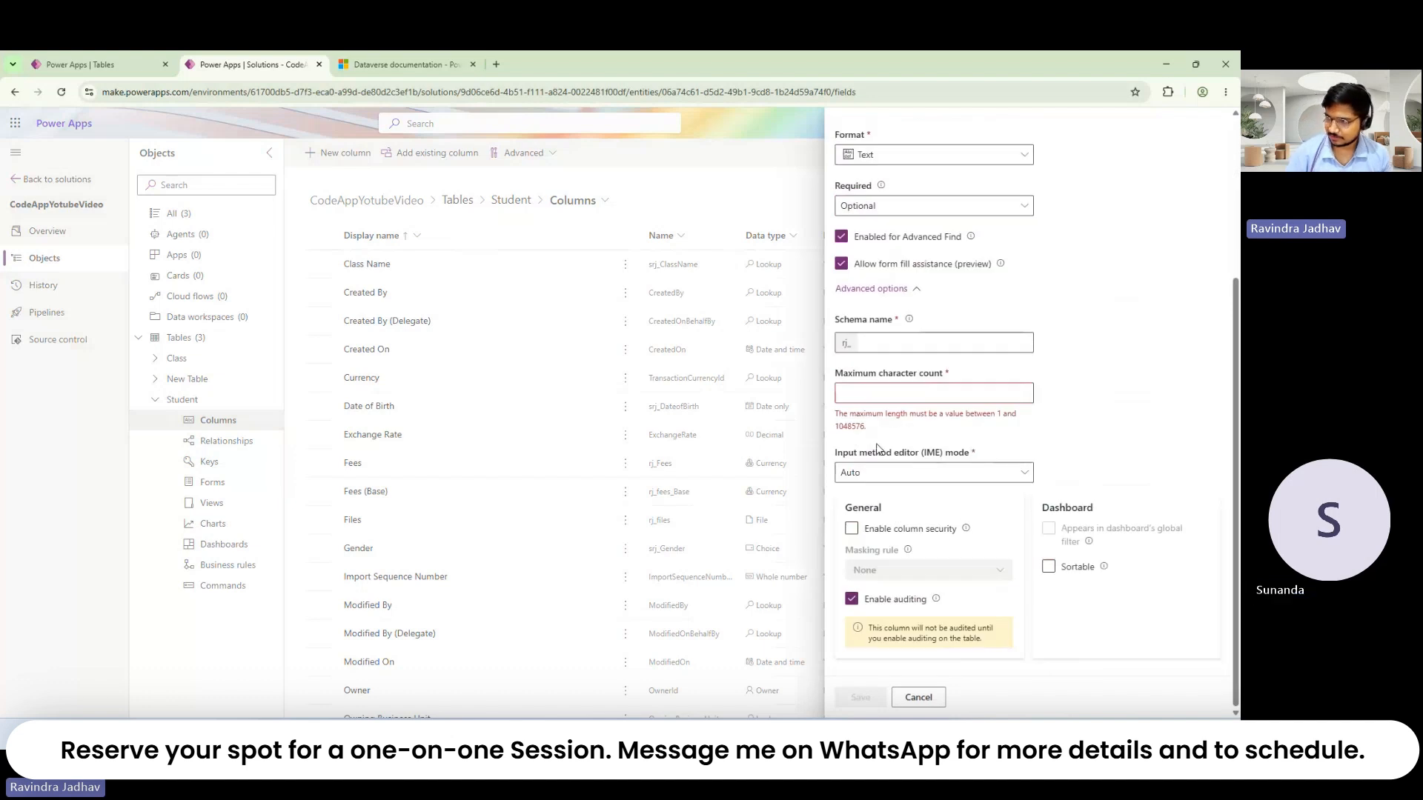
pyautogui.scroll(3, 897, 556)
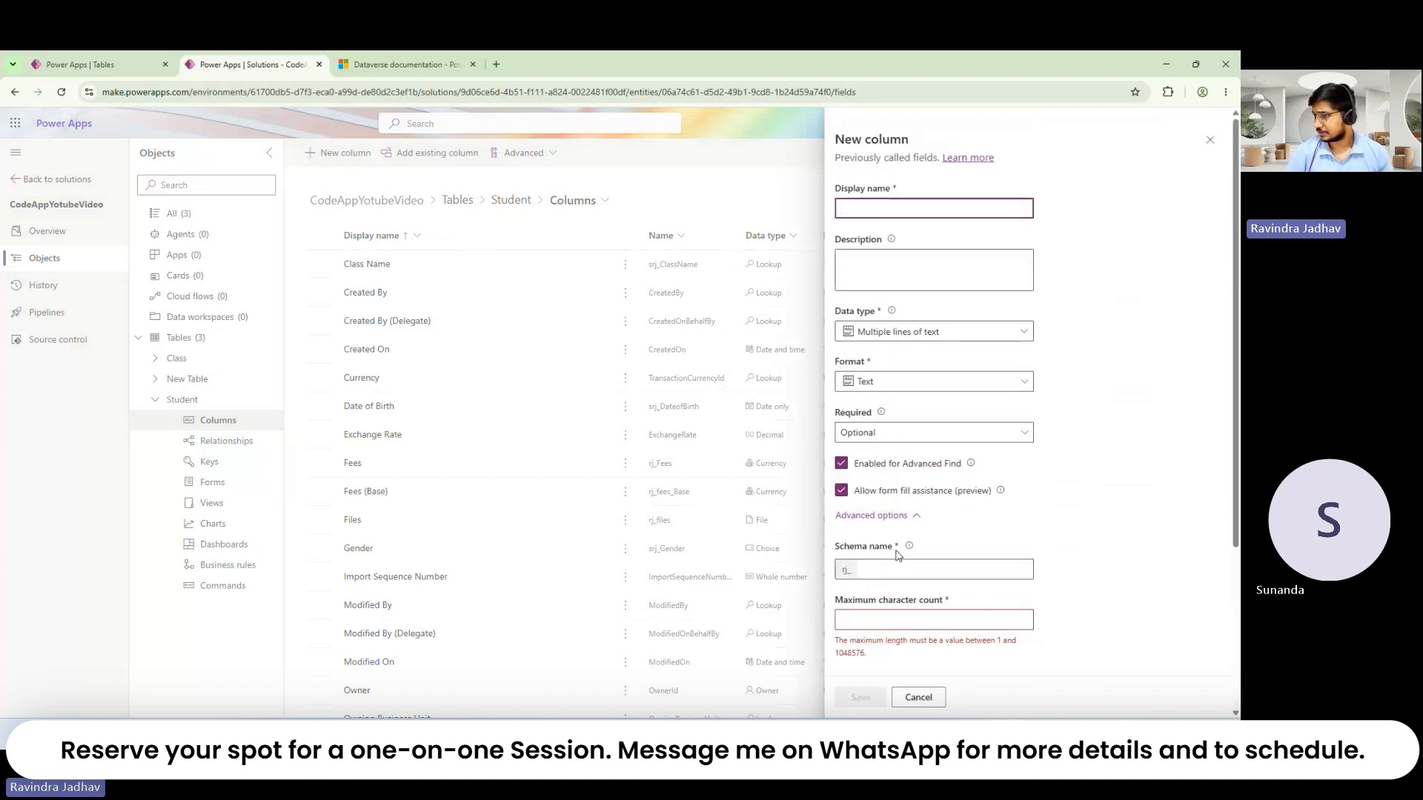
# Step: Browse the Date and time and Lookup data type submenus for the new column
pyautogui.click(928, 338)
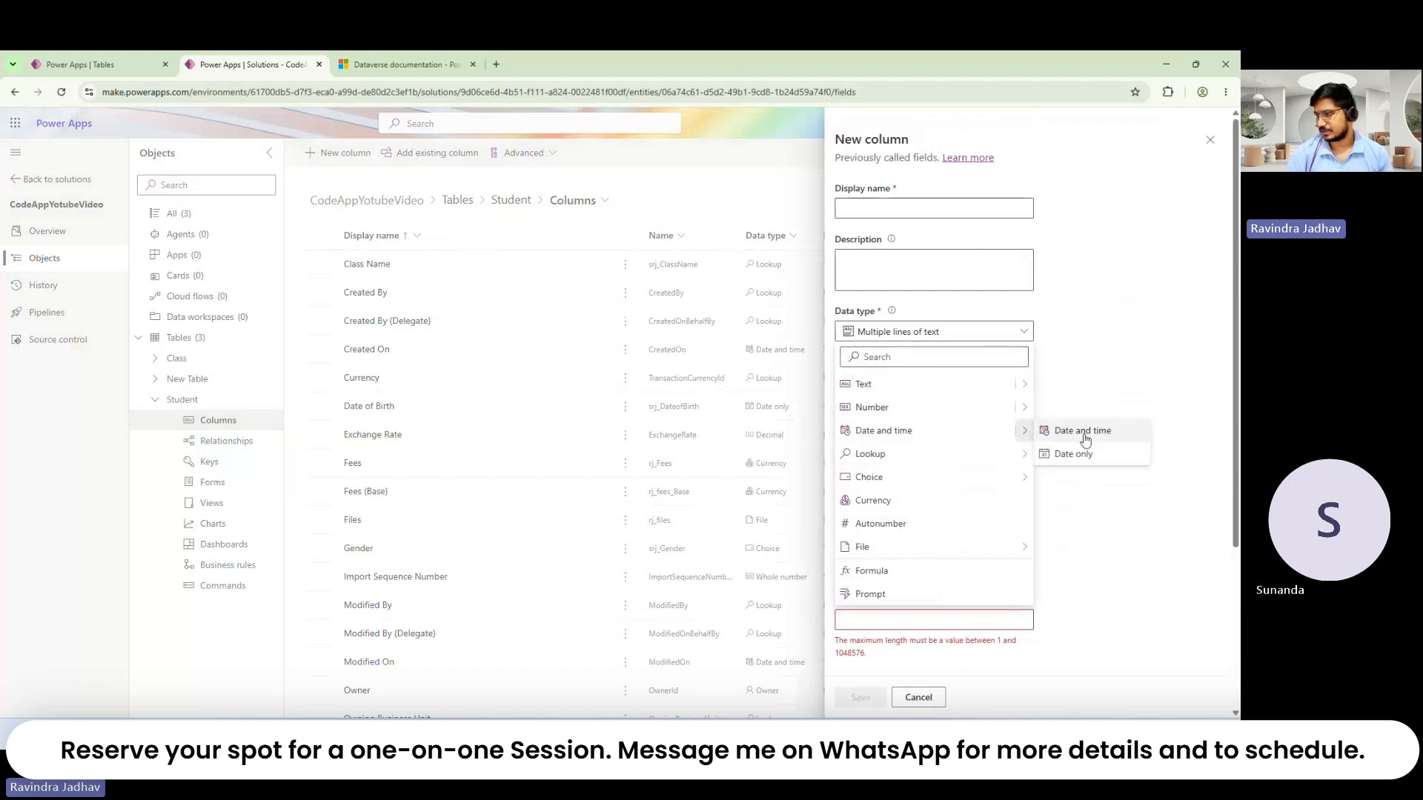
pyautogui.moveTo(940, 456)
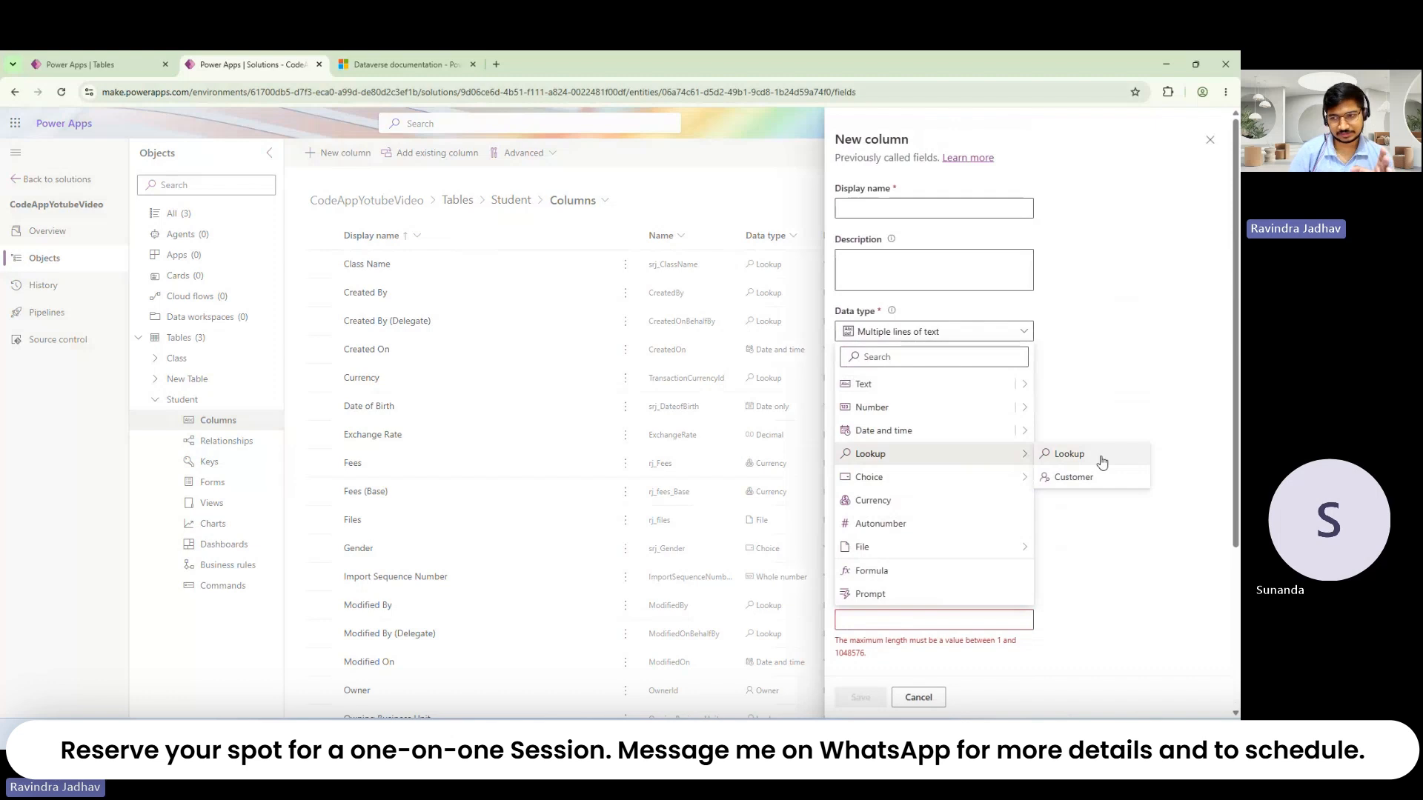
# Step: Close the data type list, keeping the column as Multiple lines of text
pyautogui.click(1165, 403)
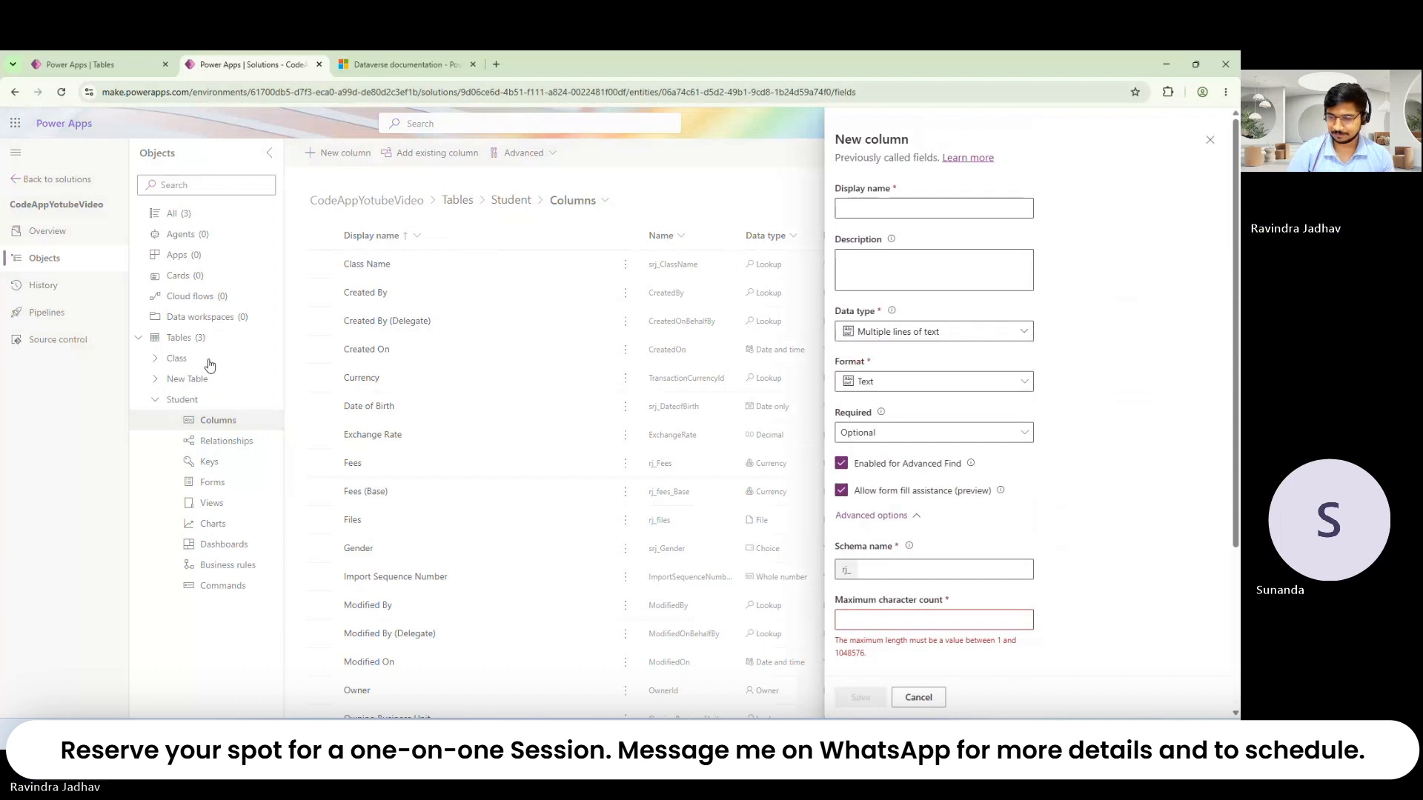
# Step: Back out of closing the column form and keep the requirement level Optional
pyautogui.click(1210, 140)
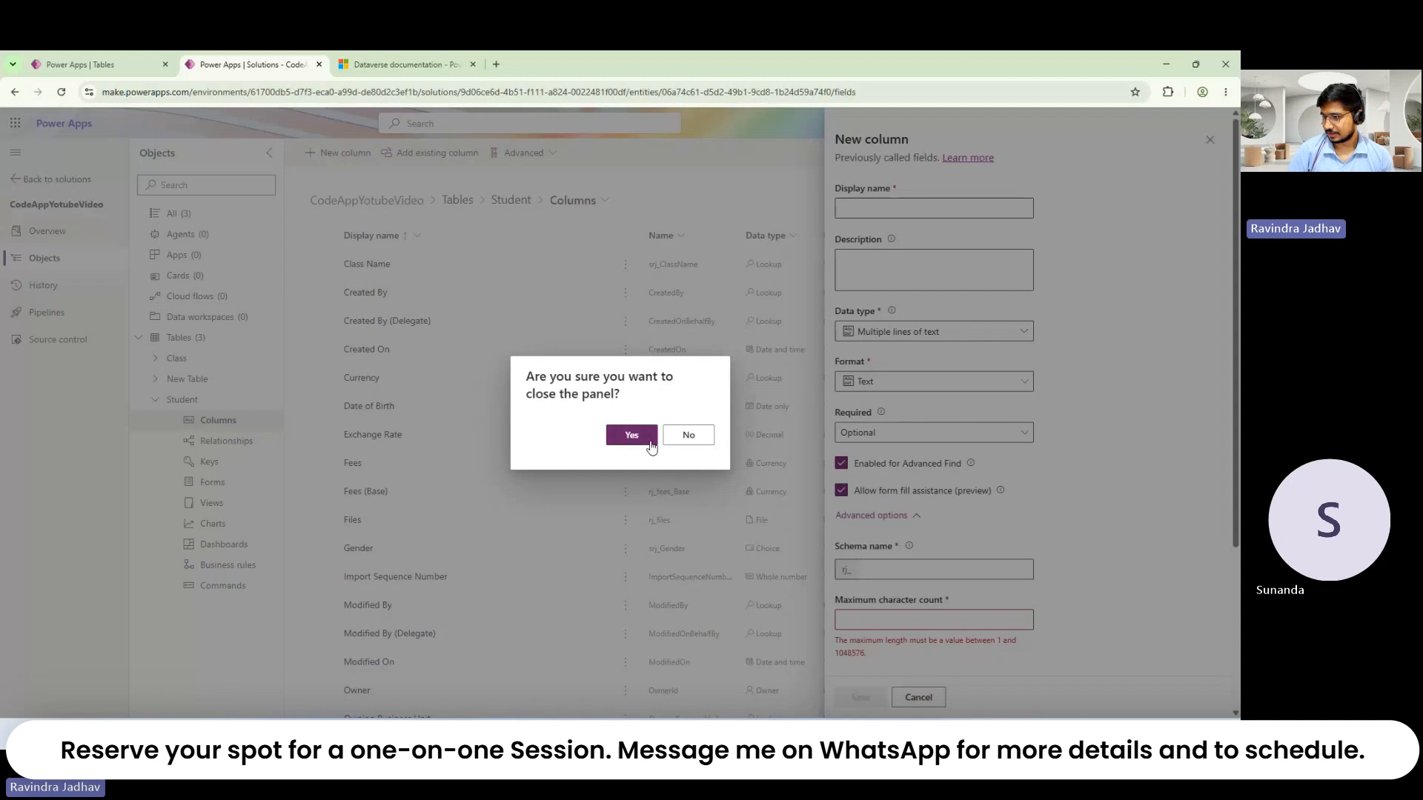
pyautogui.click(705, 439)
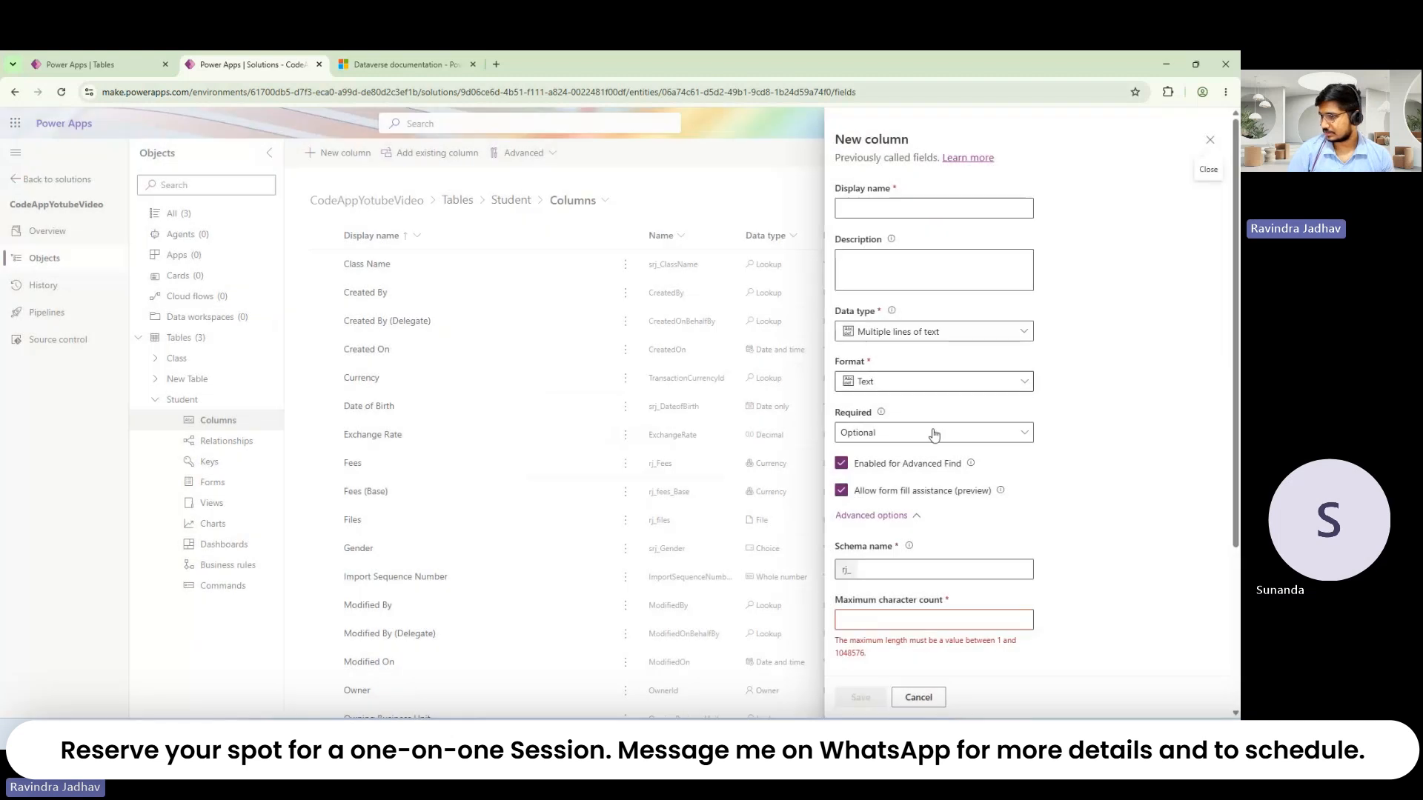
pyautogui.click(935, 436)
pyautogui.click(943, 418)
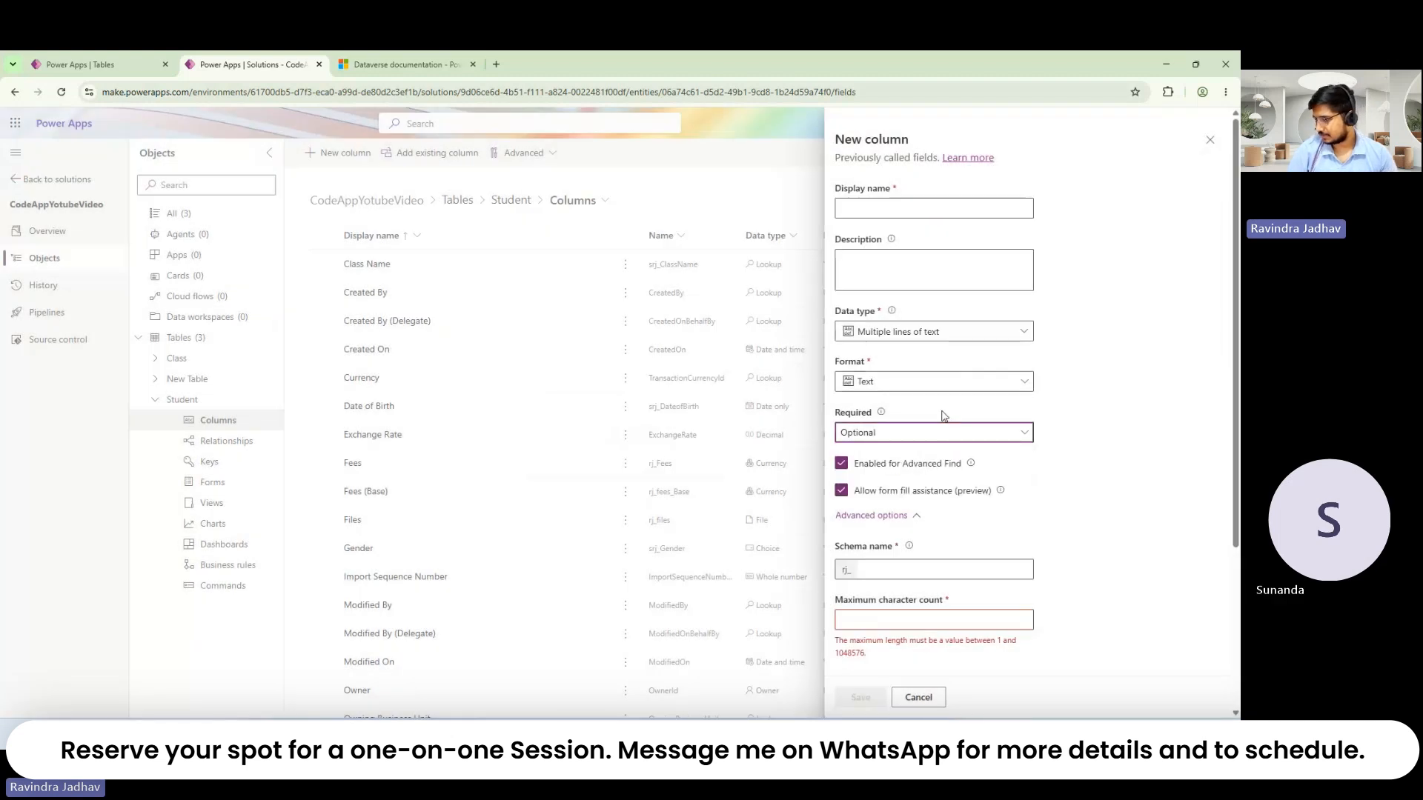
# Step: Change the column's data type to Customer, pre-filling Account and Contact relationships
pyautogui.click(933, 346)
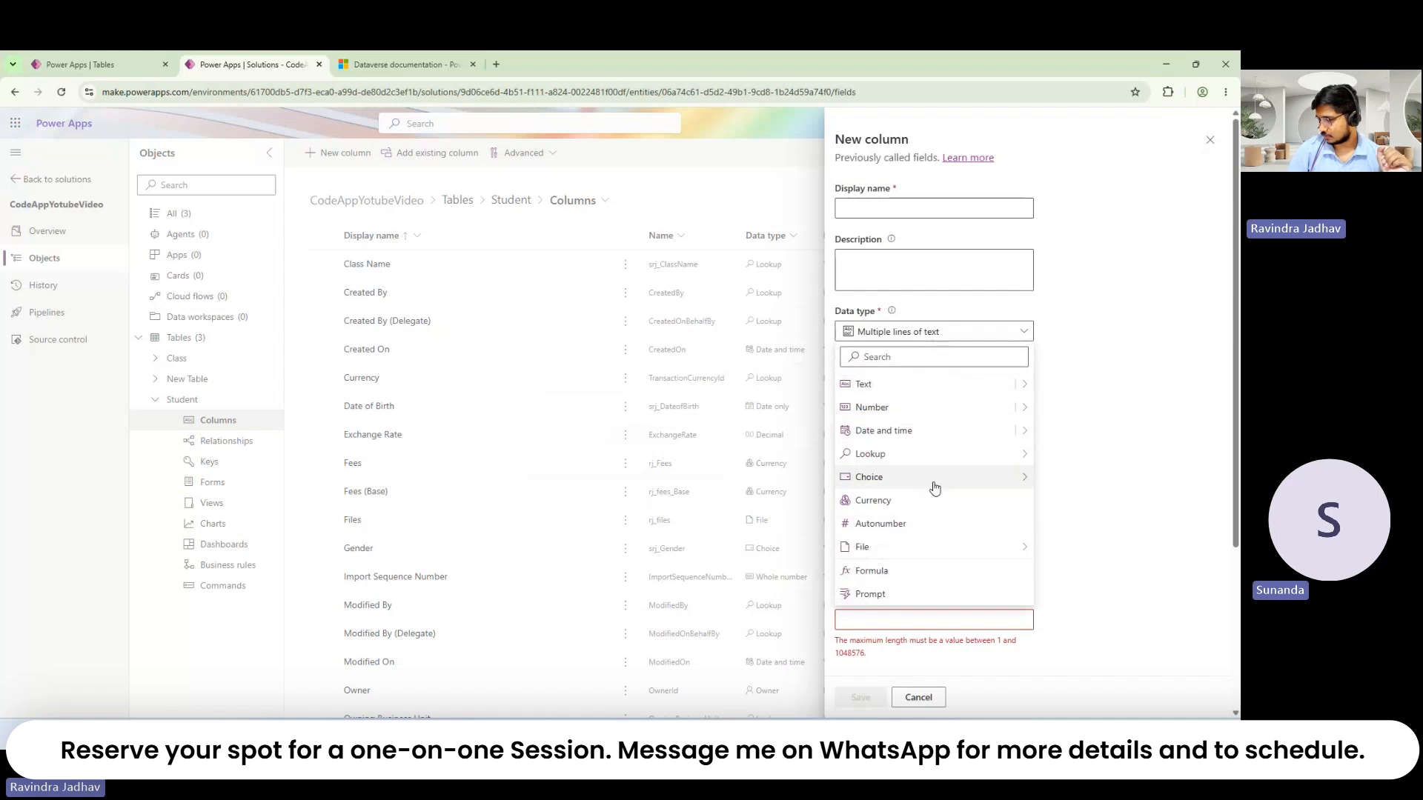
pyautogui.moveTo(1023, 453)
pyautogui.click(1058, 479)
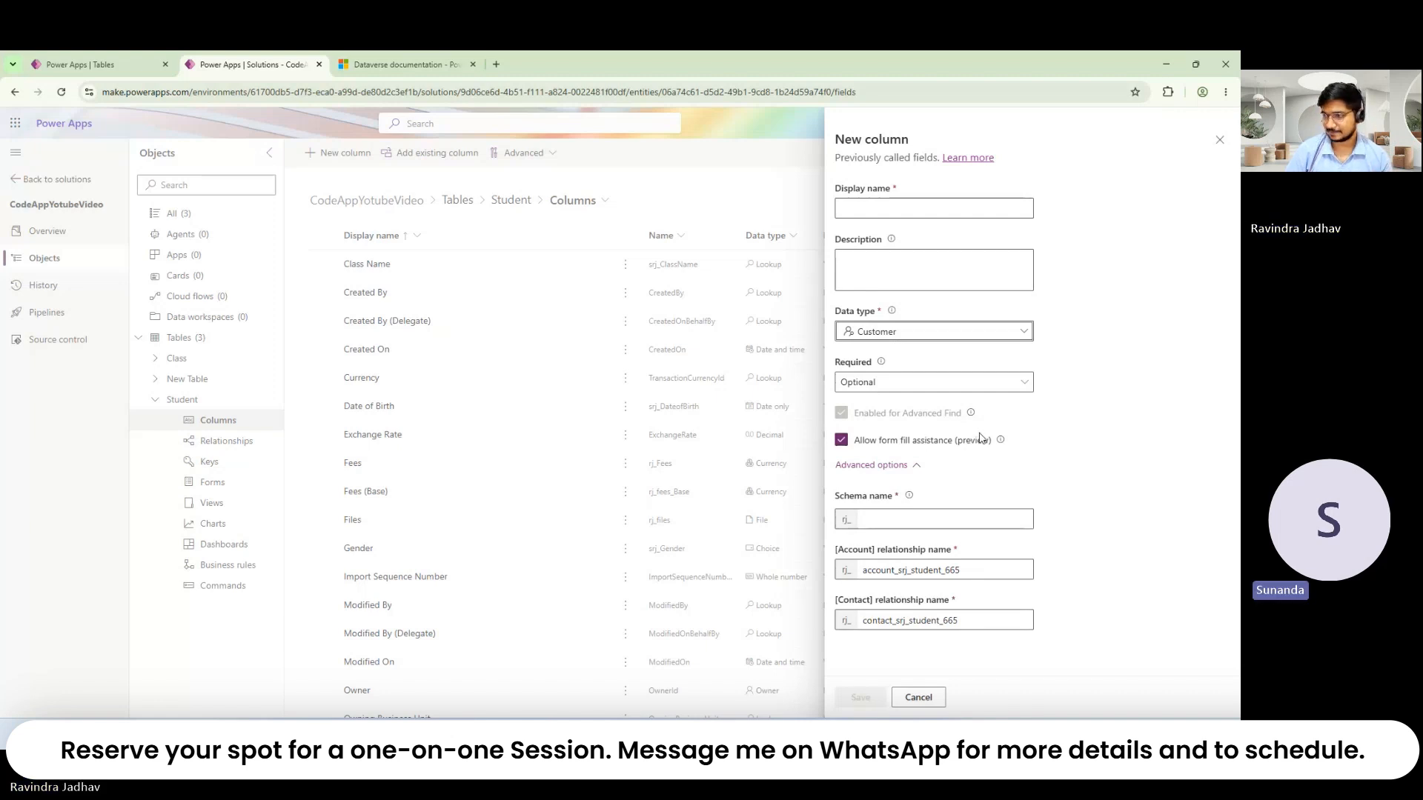
pyautogui.click(927, 334)
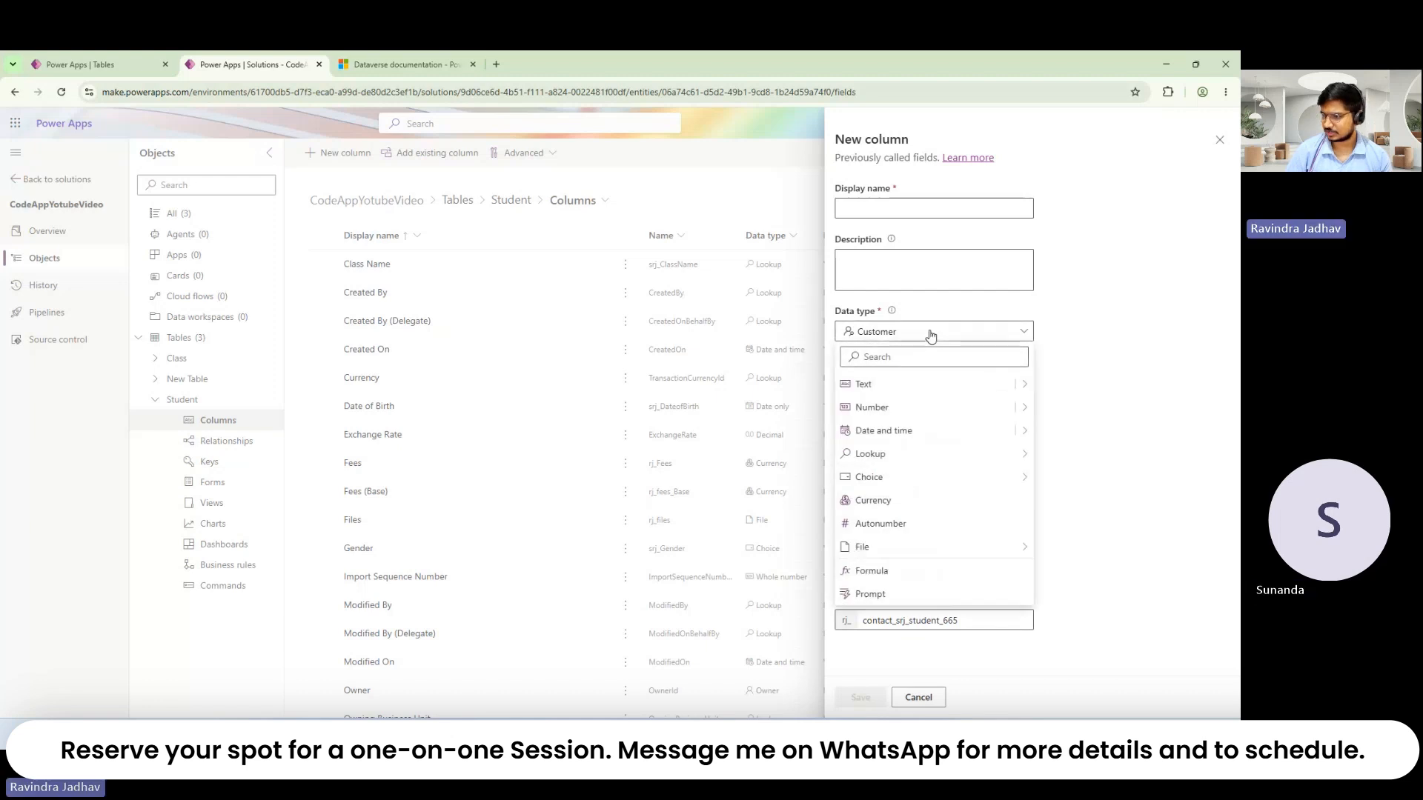
# Step: Try Choice as the new column's data type, then cancel the unsaved column draft
pyautogui.moveTo(1011, 479)
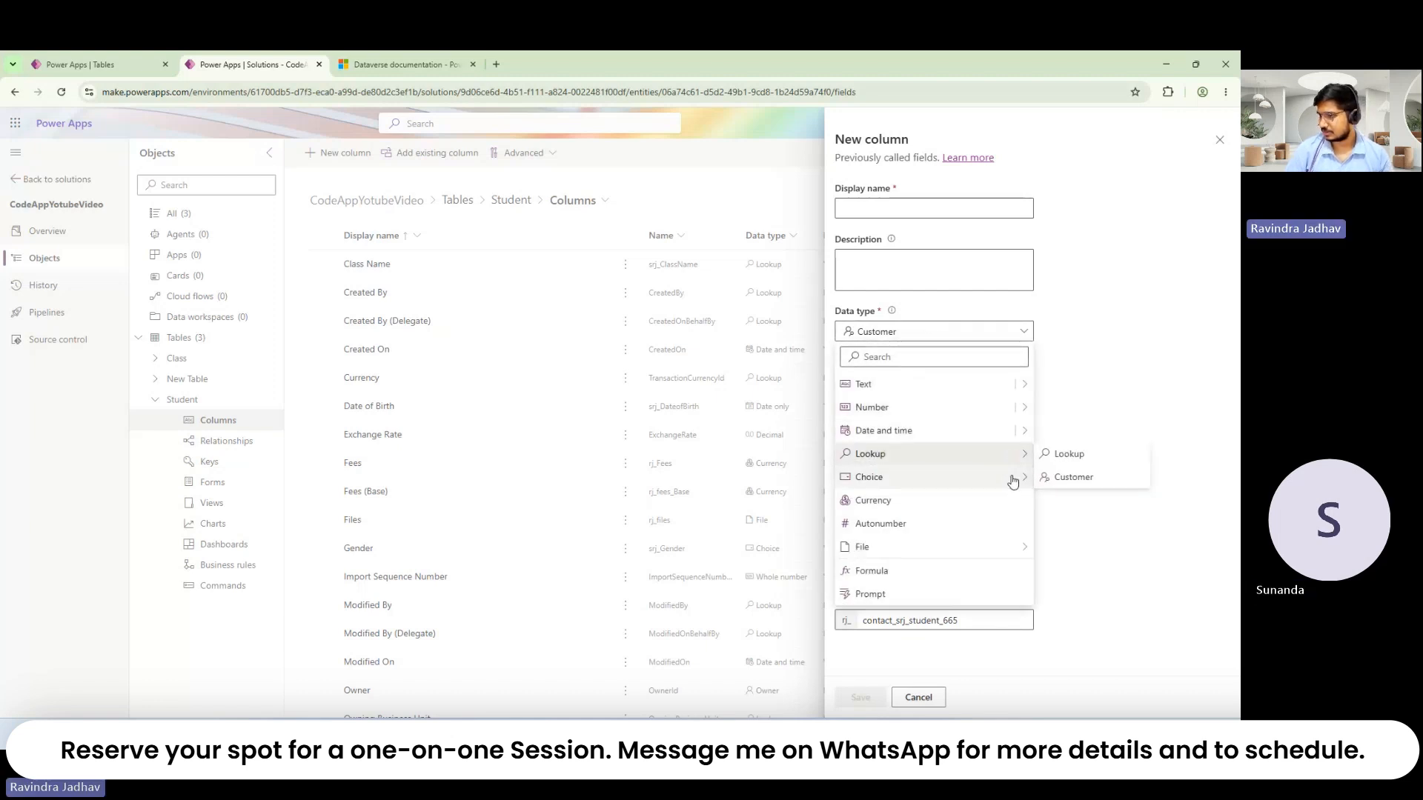
pyautogui.click(1059, 478)
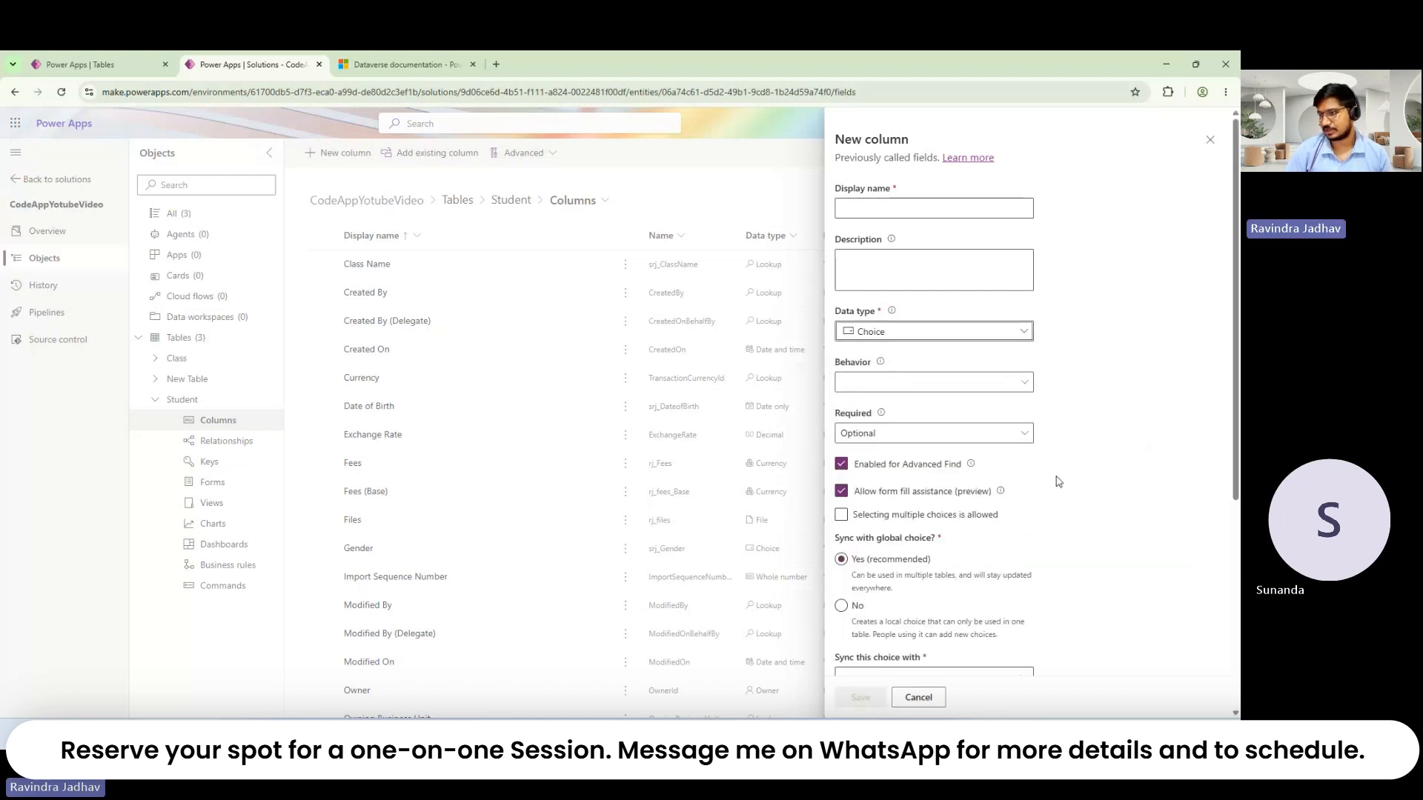
pyautogui.scroll(-4, 882, 578)
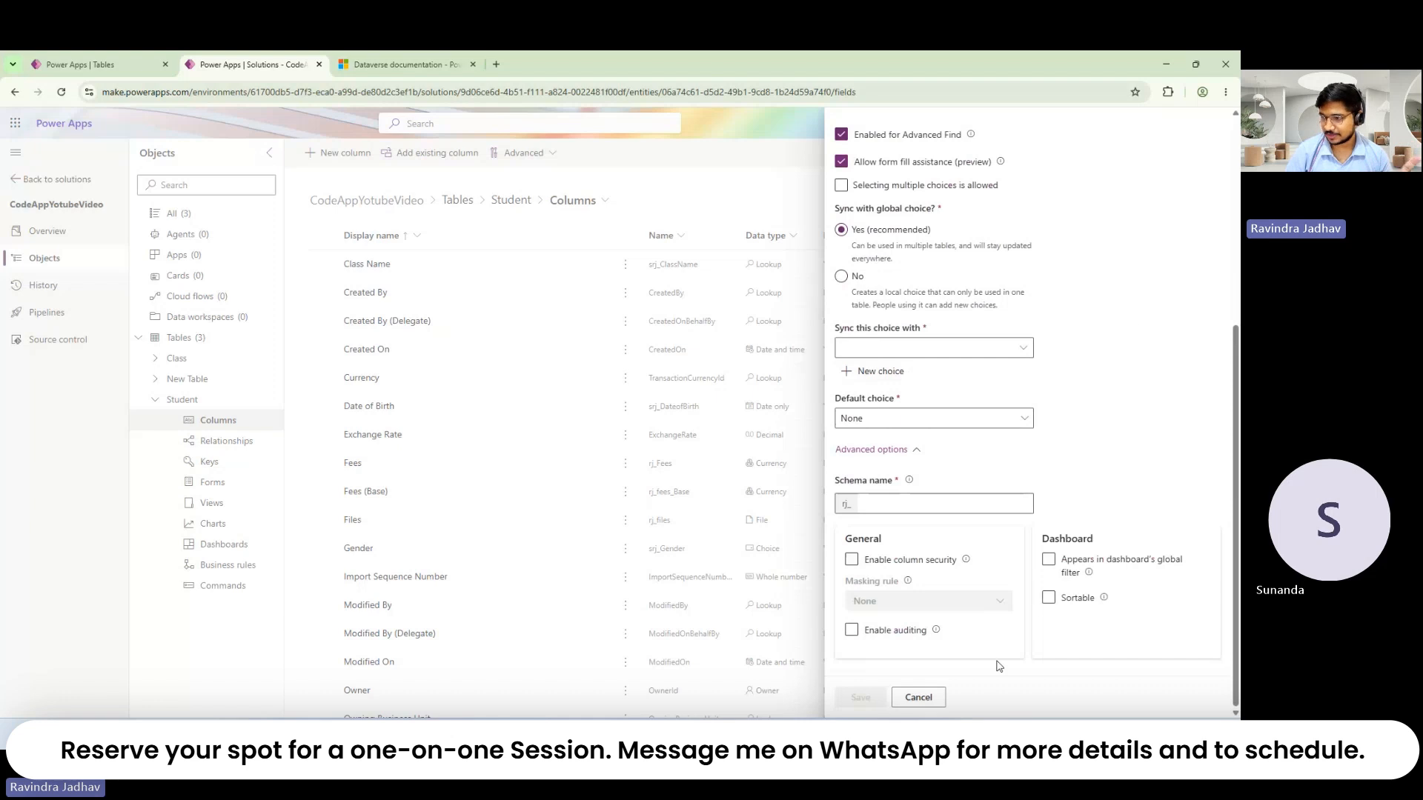
pyautogui.click(918, 698)
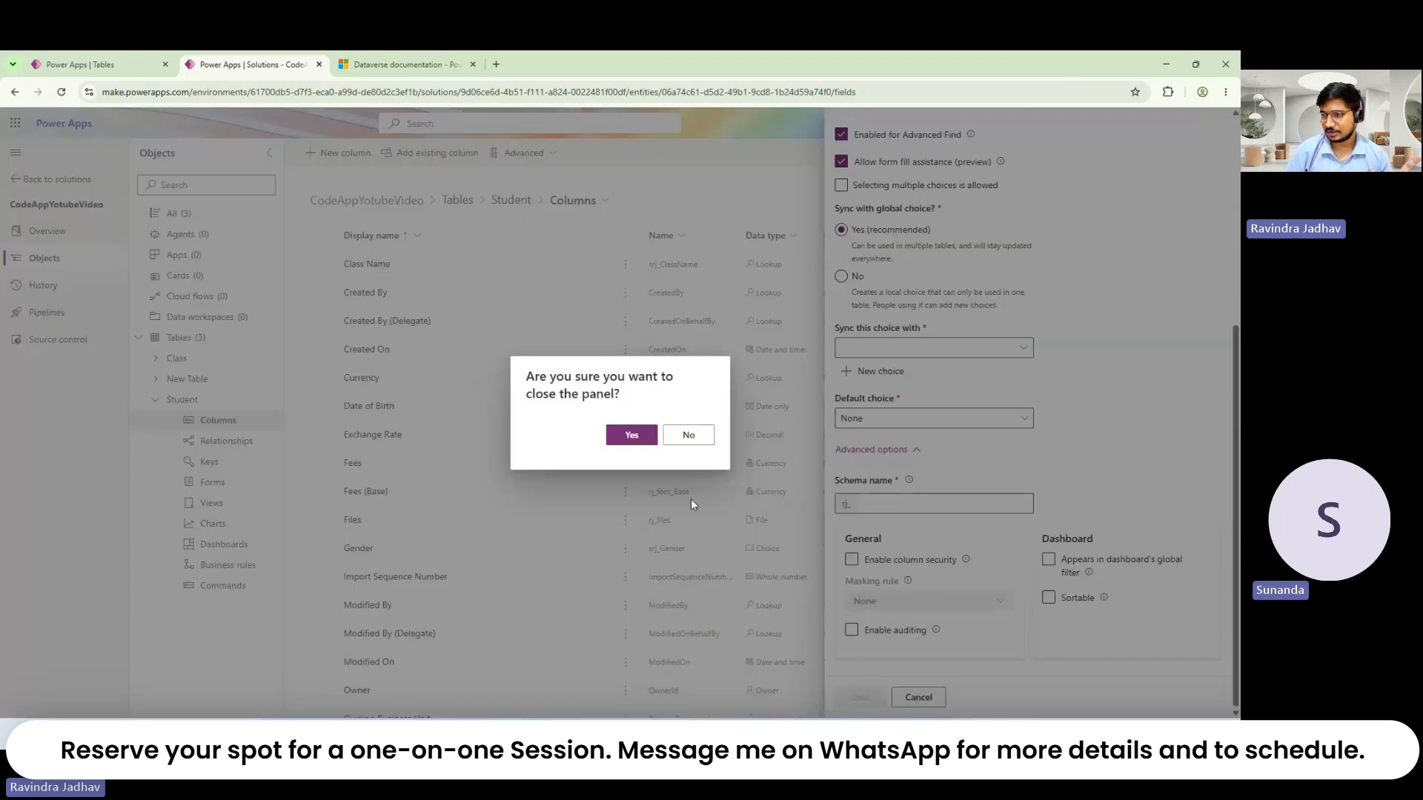
pyautogui.click(644, 442)
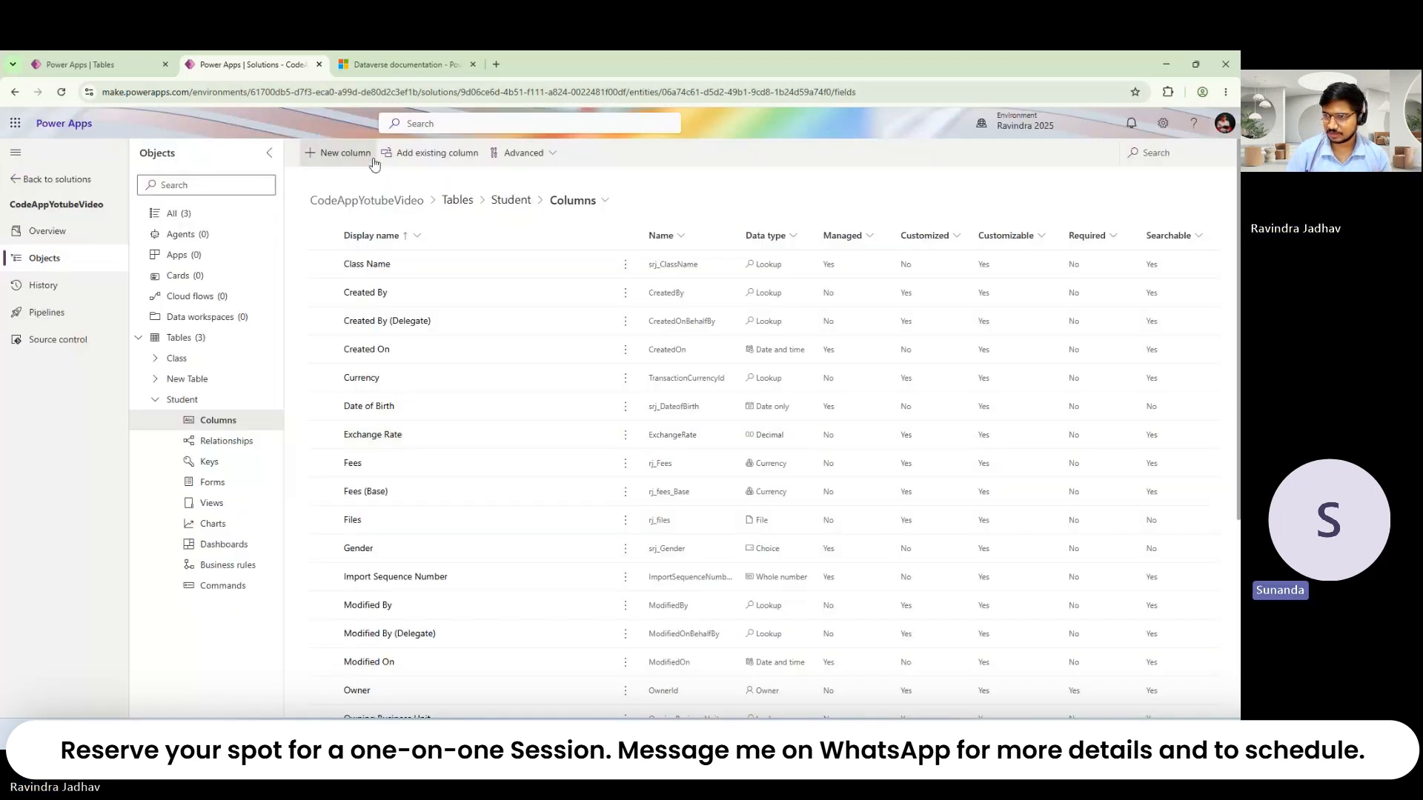
# Step: Collapse the Tables group, copy the page URL, and duplicate the solution tab
pyautogui.click(149, 339)
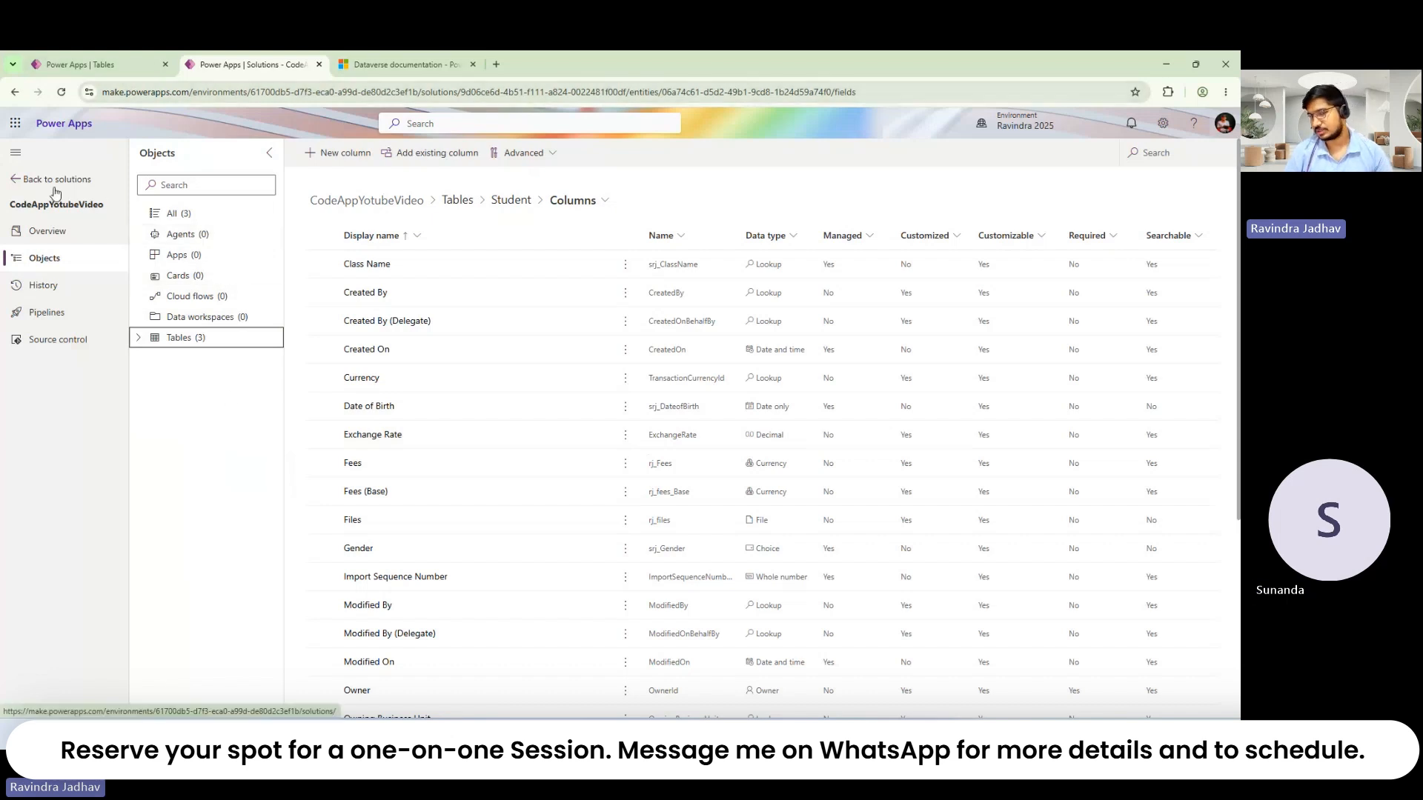
pyautogui.rightClick(219, 92)
pyautogui.click(250, 160)
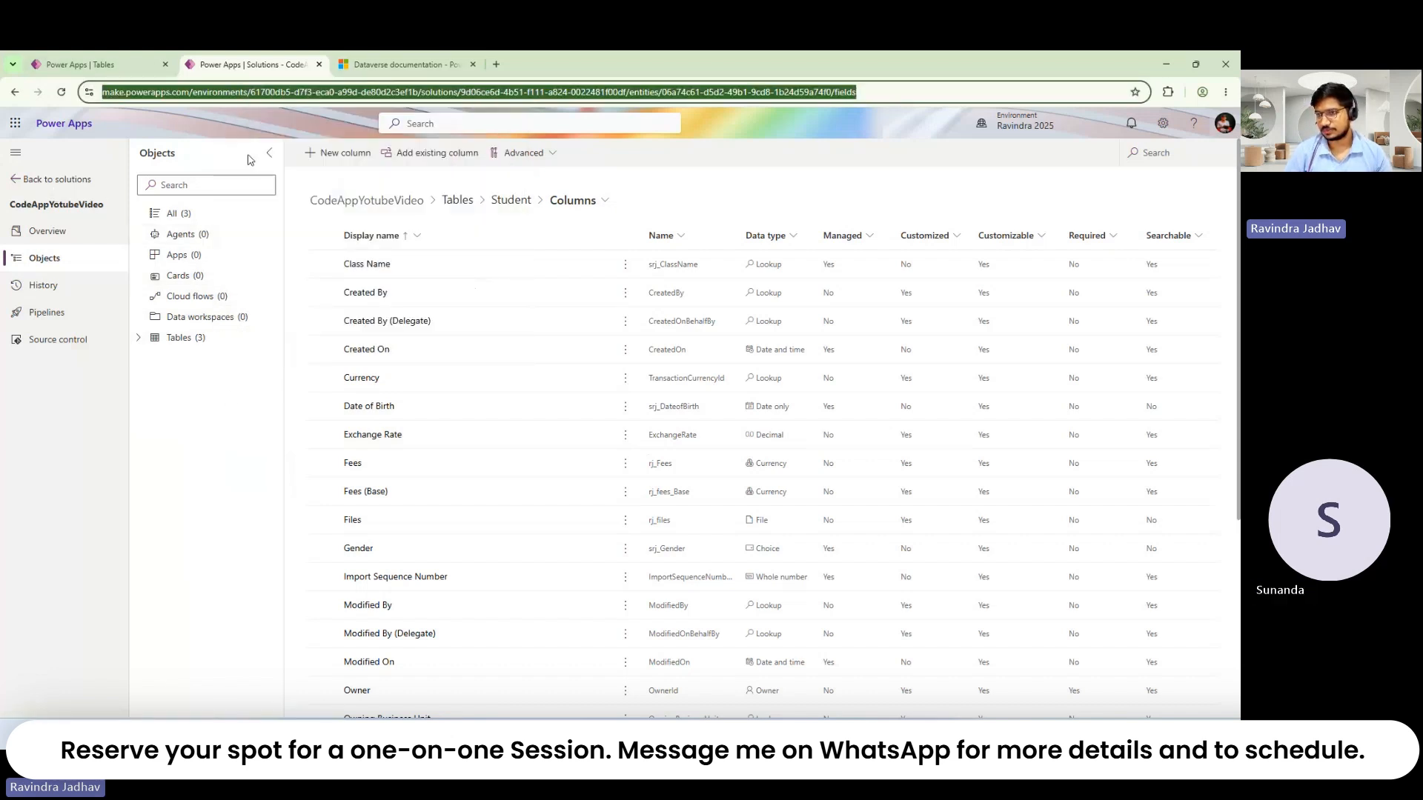
pyautogui.rightClick(207, 67)
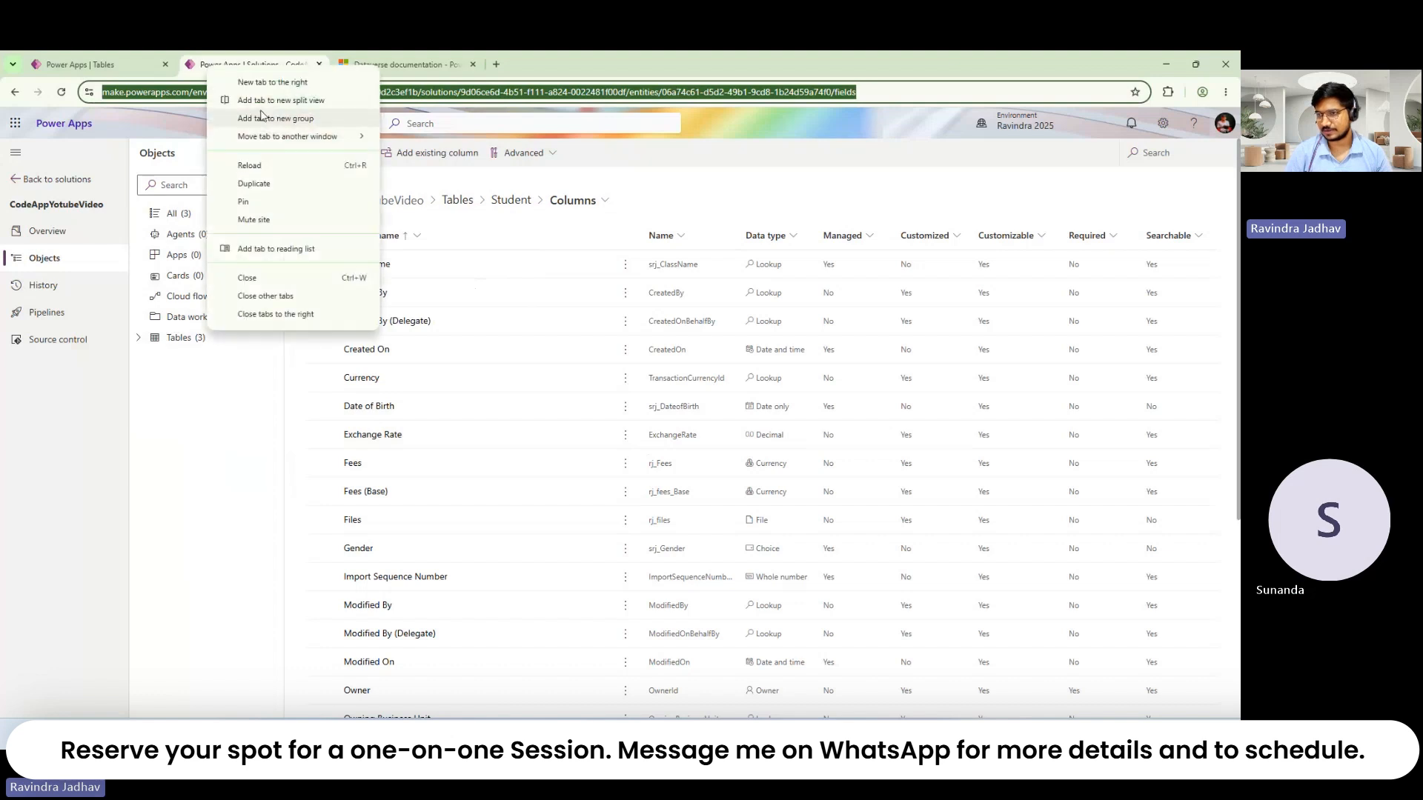
pyautogui.click(254, 183)
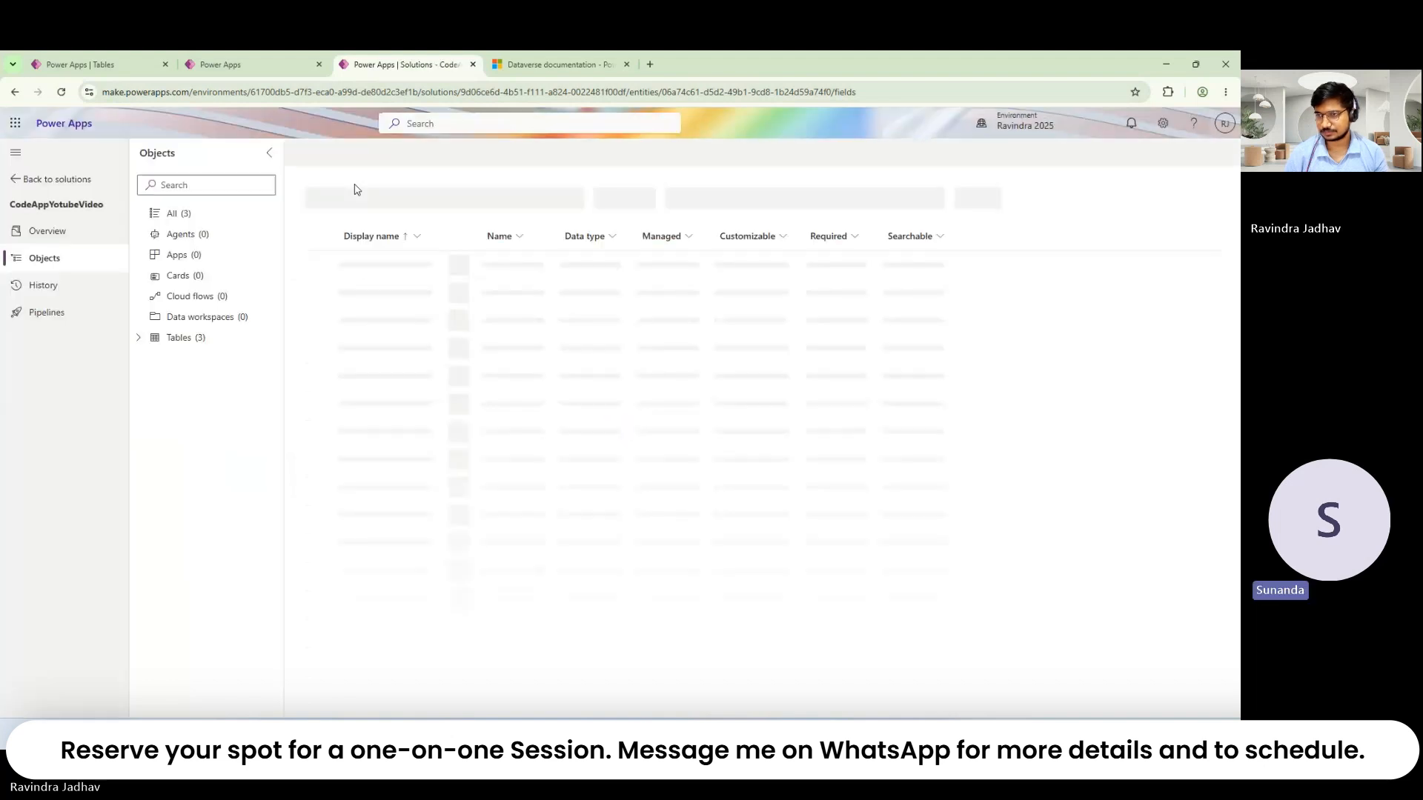
# Step: Go back to the solutions list and open the Default Solution's objects
pyautogui.click(29, 180)
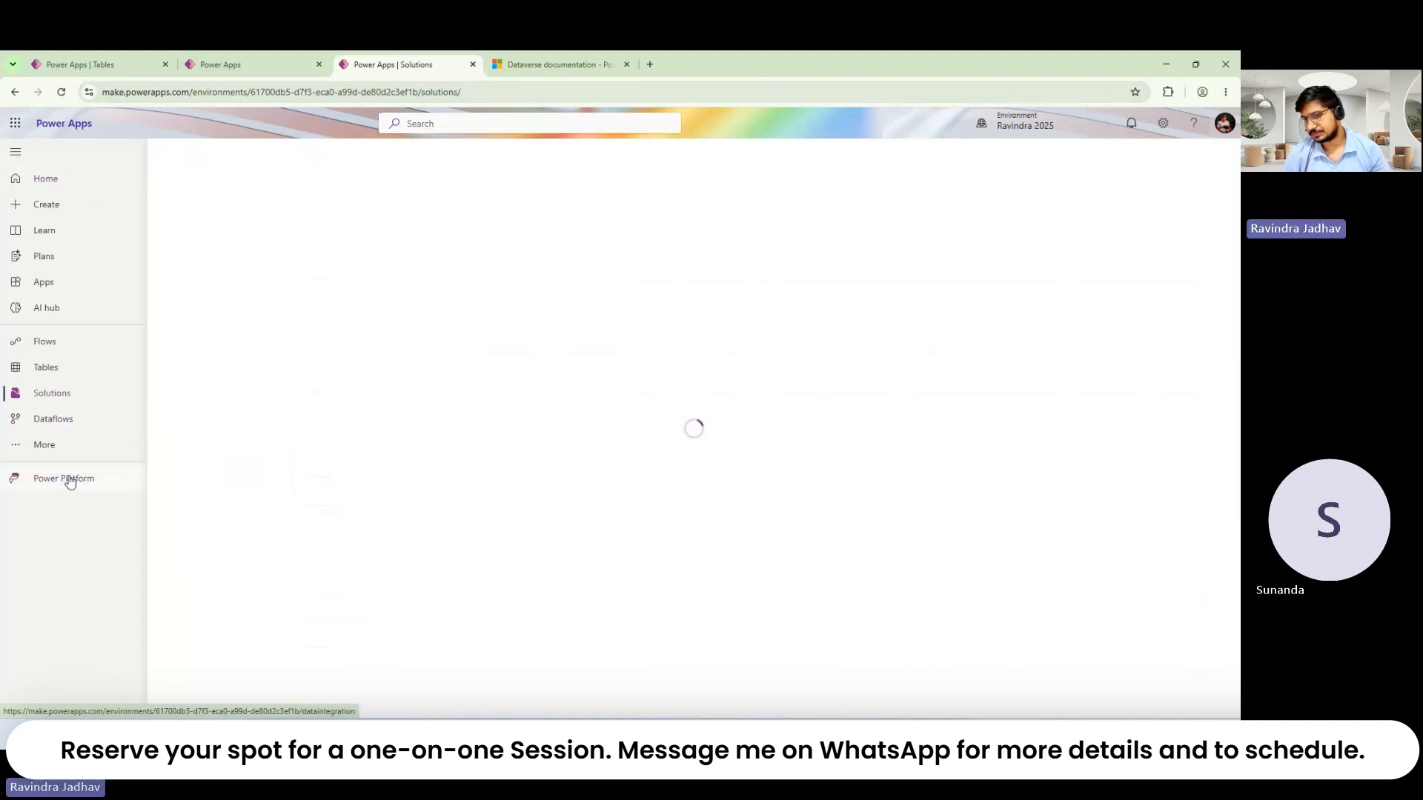
pyautogui.click(67, 450)
pyautogui.click(372, 489)
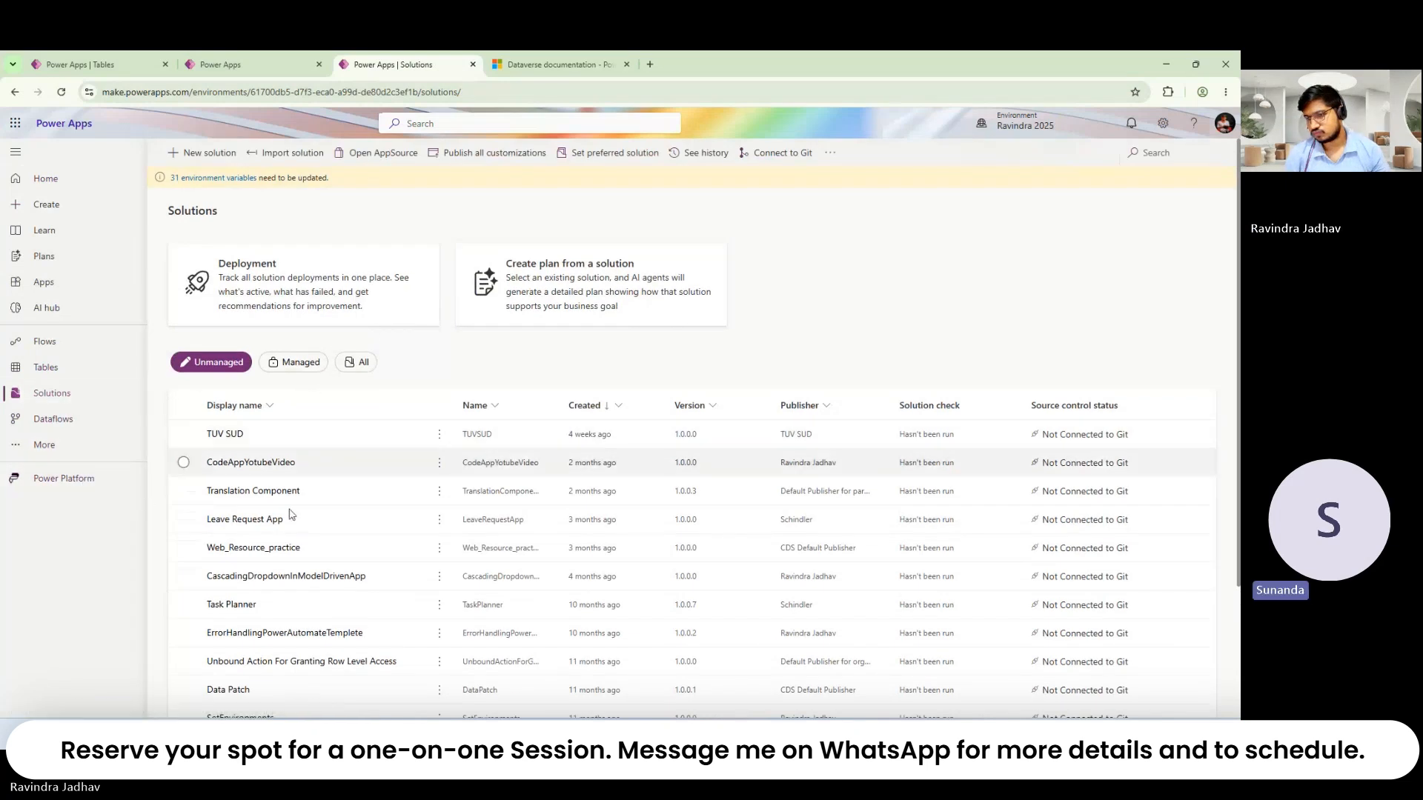
pyautogui.scroll(-3, 297, 593)
pyautogui.click(253, 694)
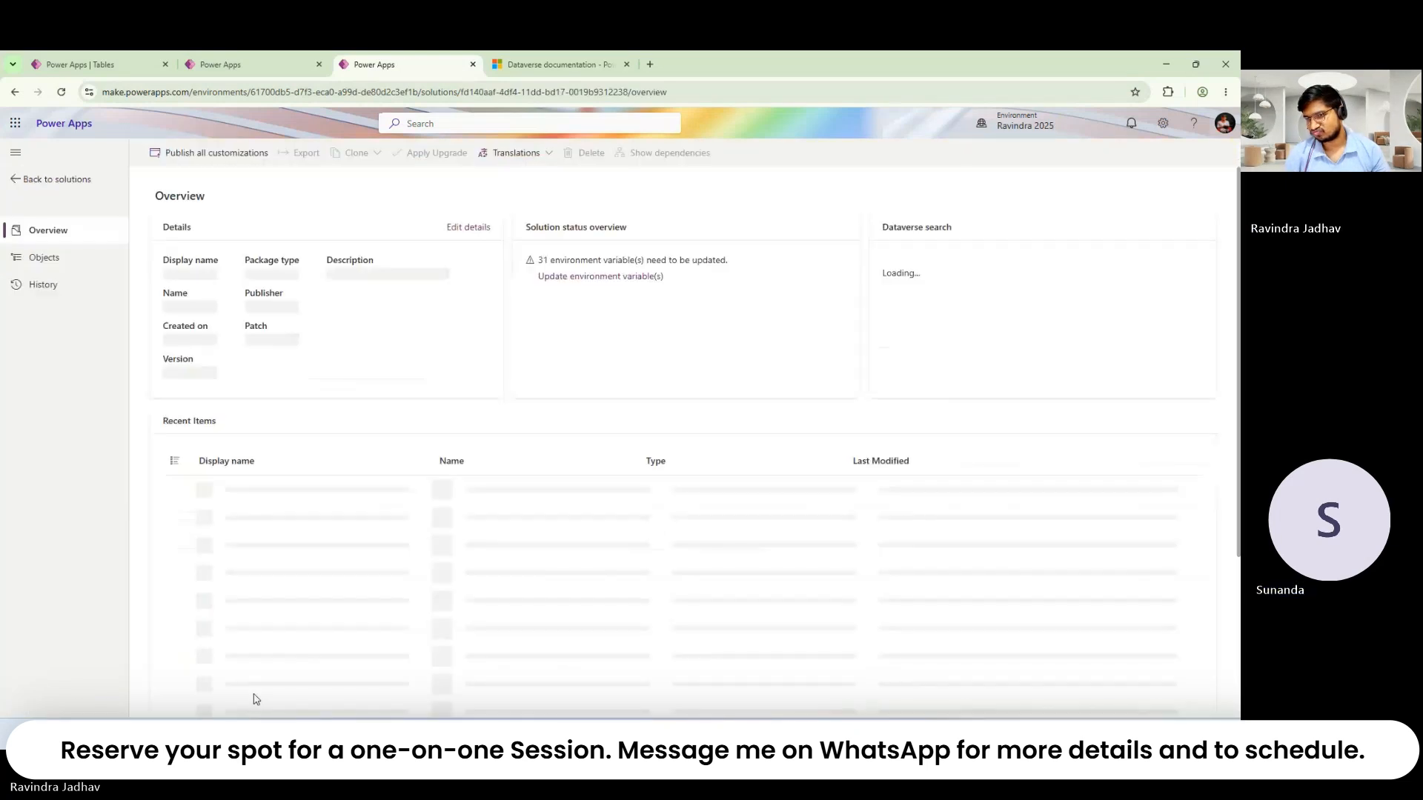
pyautogui.click(49, 268)
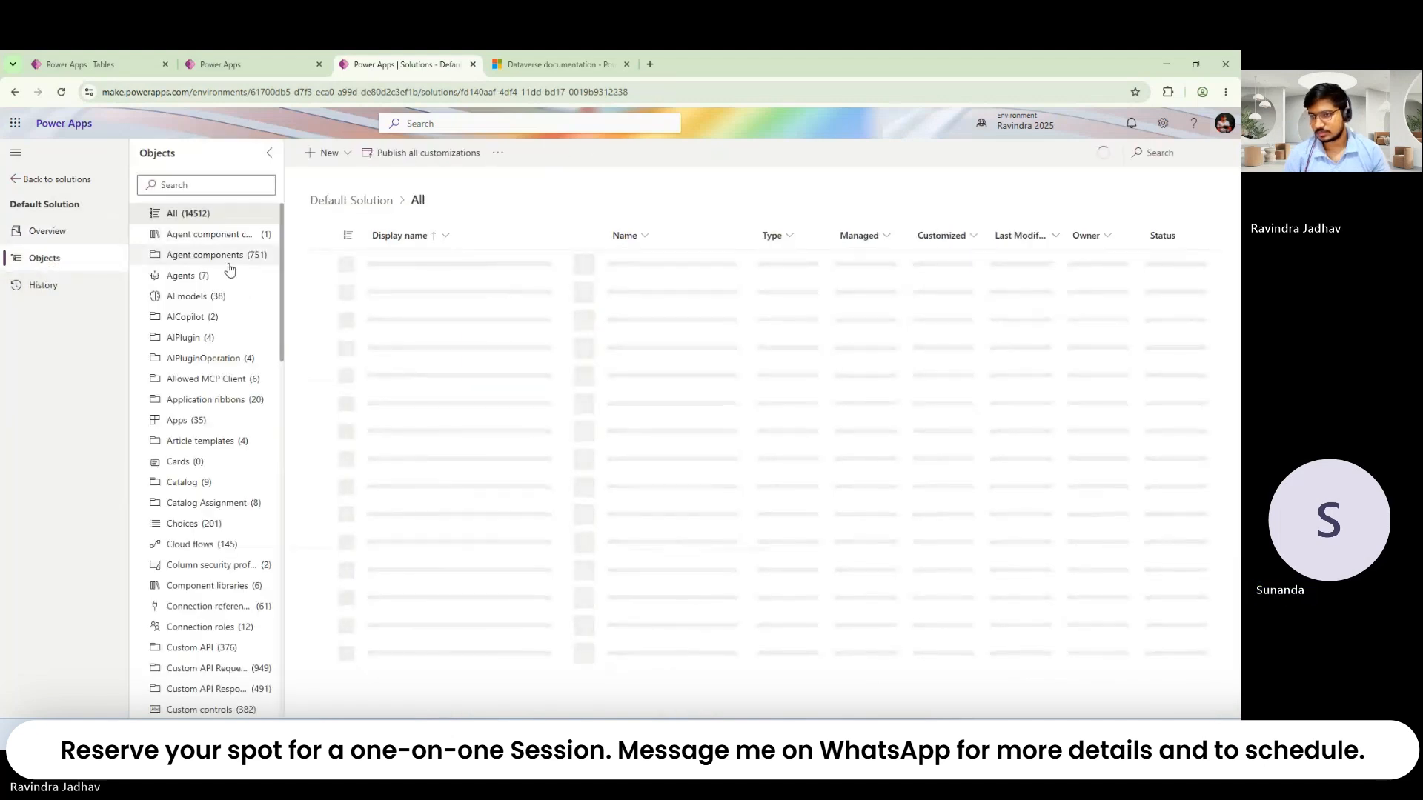
# Step: List the Default Solution's 201 Choices, then return to the Student columns tab
pyautogui.scroll(-4, 239, 460)
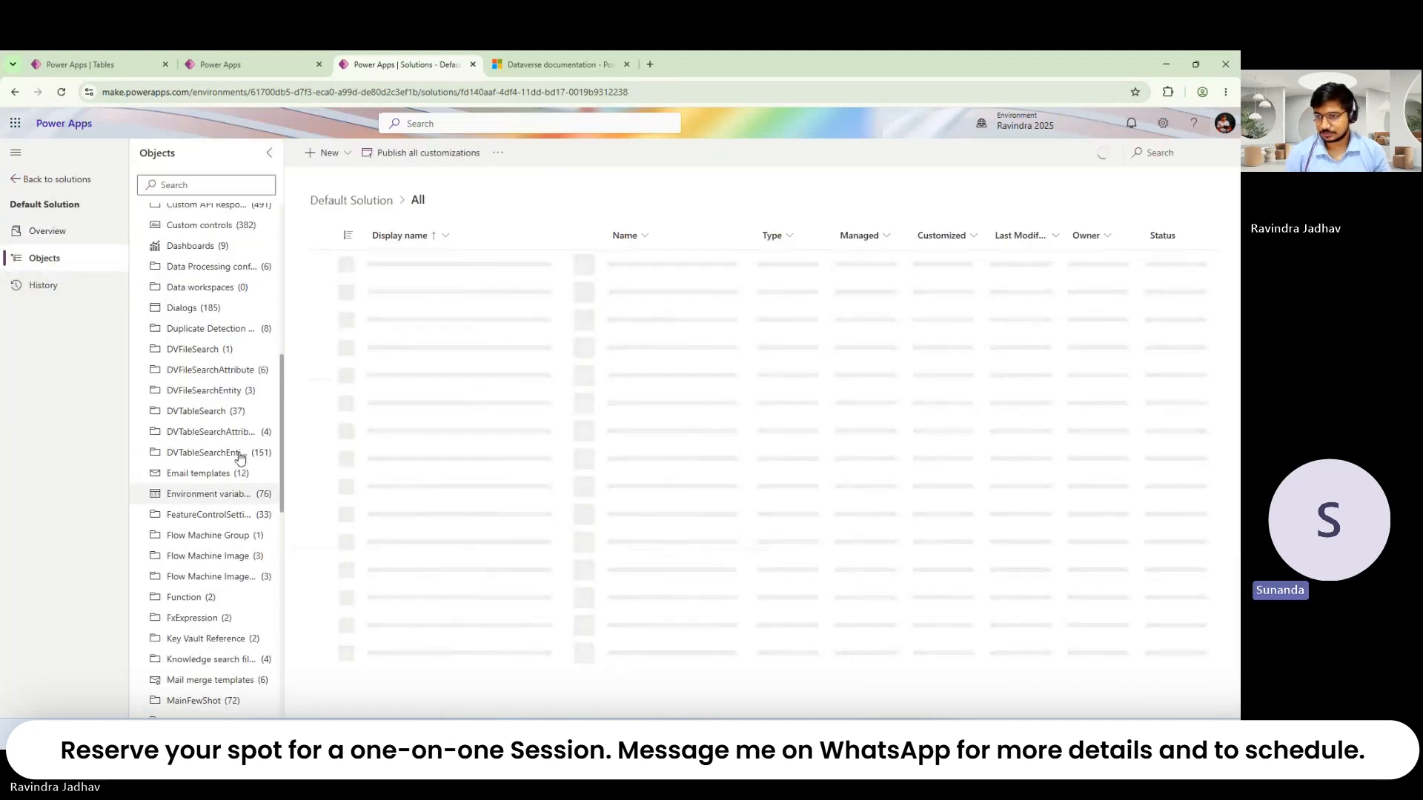
pyautogui.scroll(3, 237, 456)
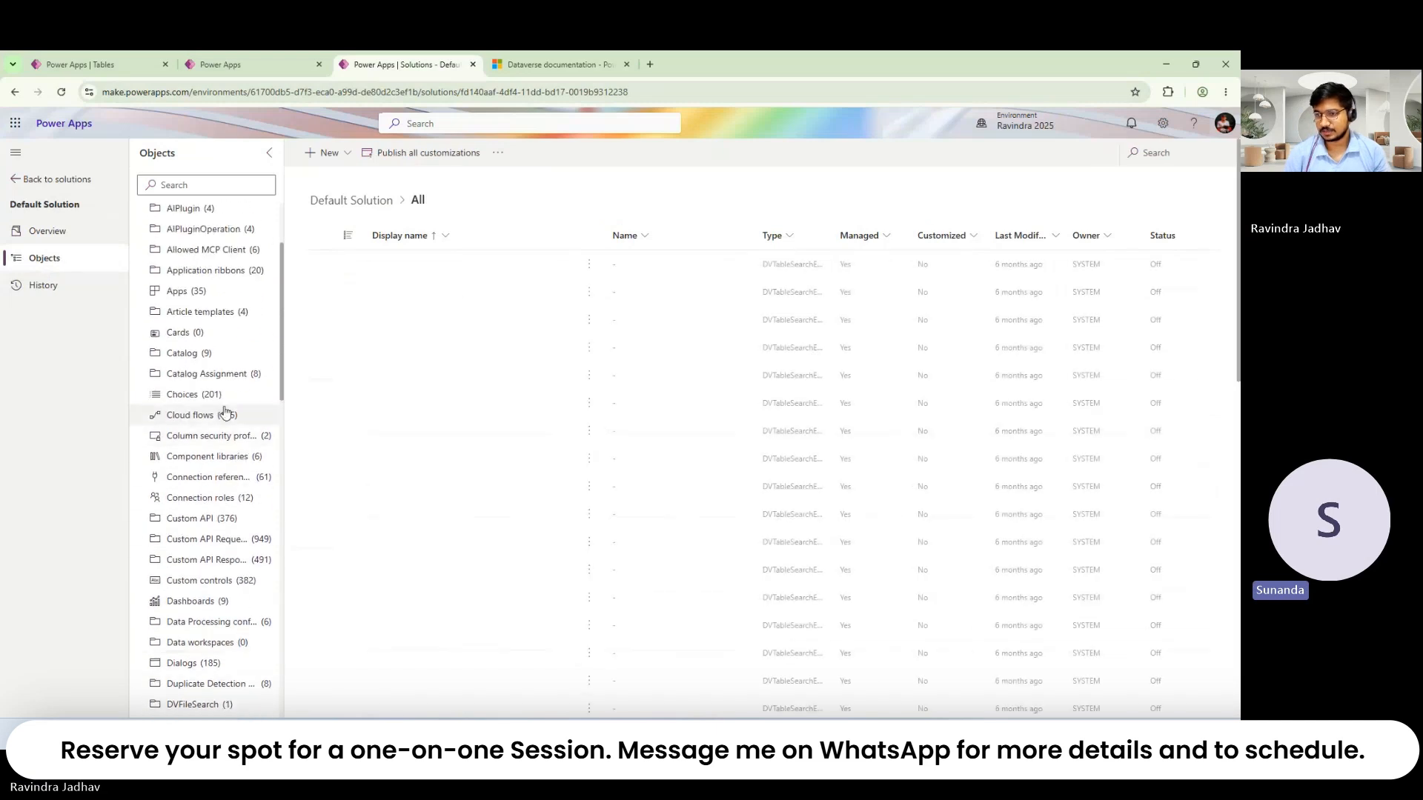
pyautogui.click(222, 400)
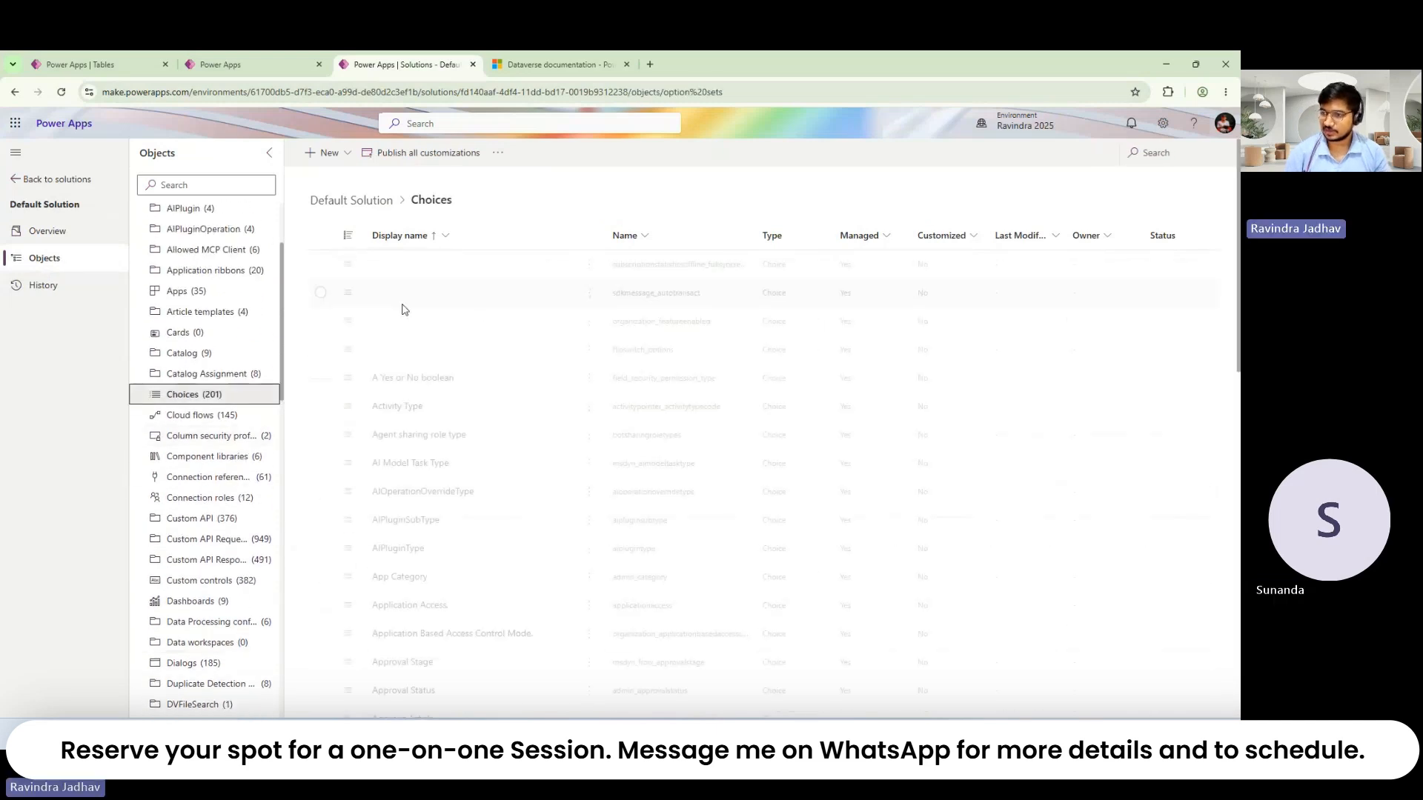
pyautogui.scroll(-15, 469, 421)
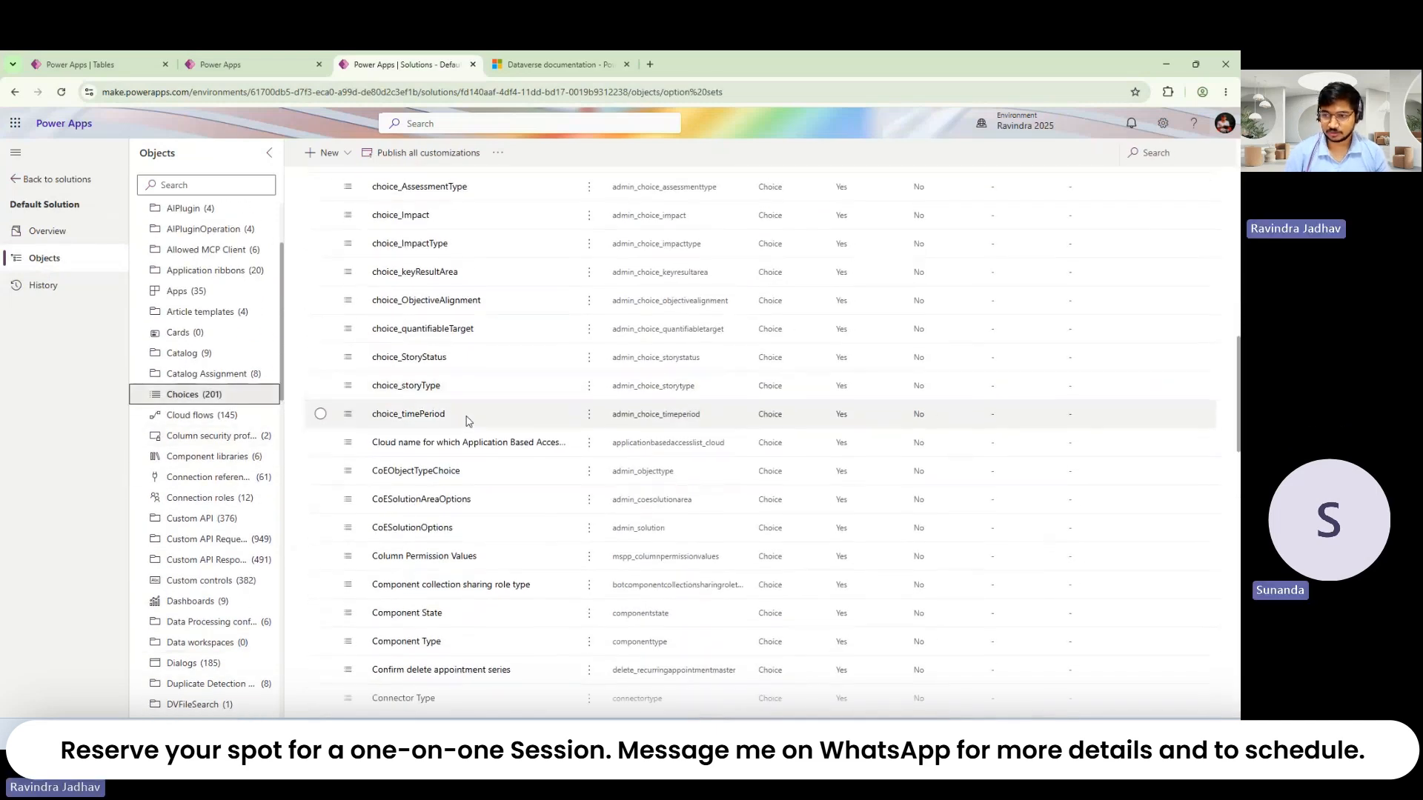
pyautogui.scroll(15, 468, 421)
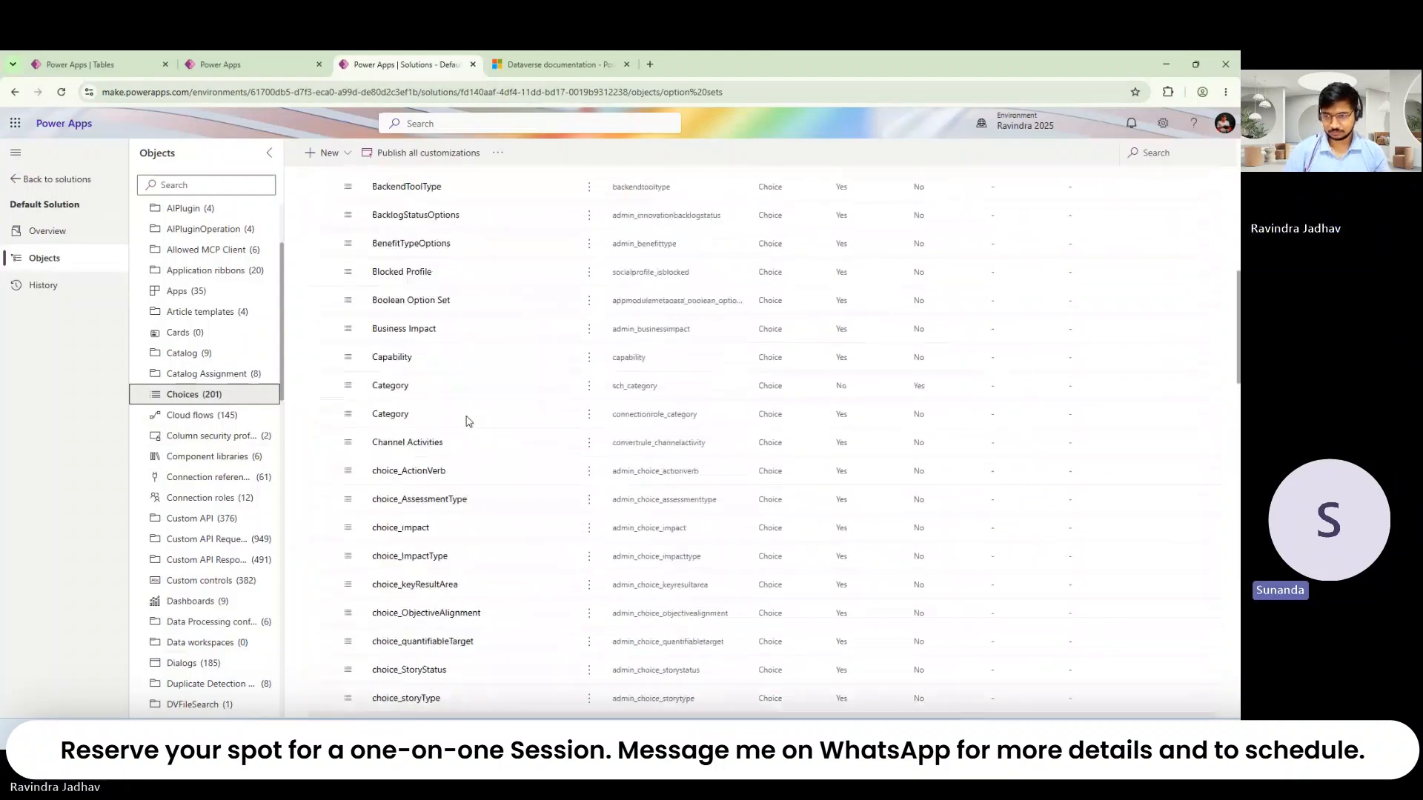
pyautogui.scroll(3, 468, 421)
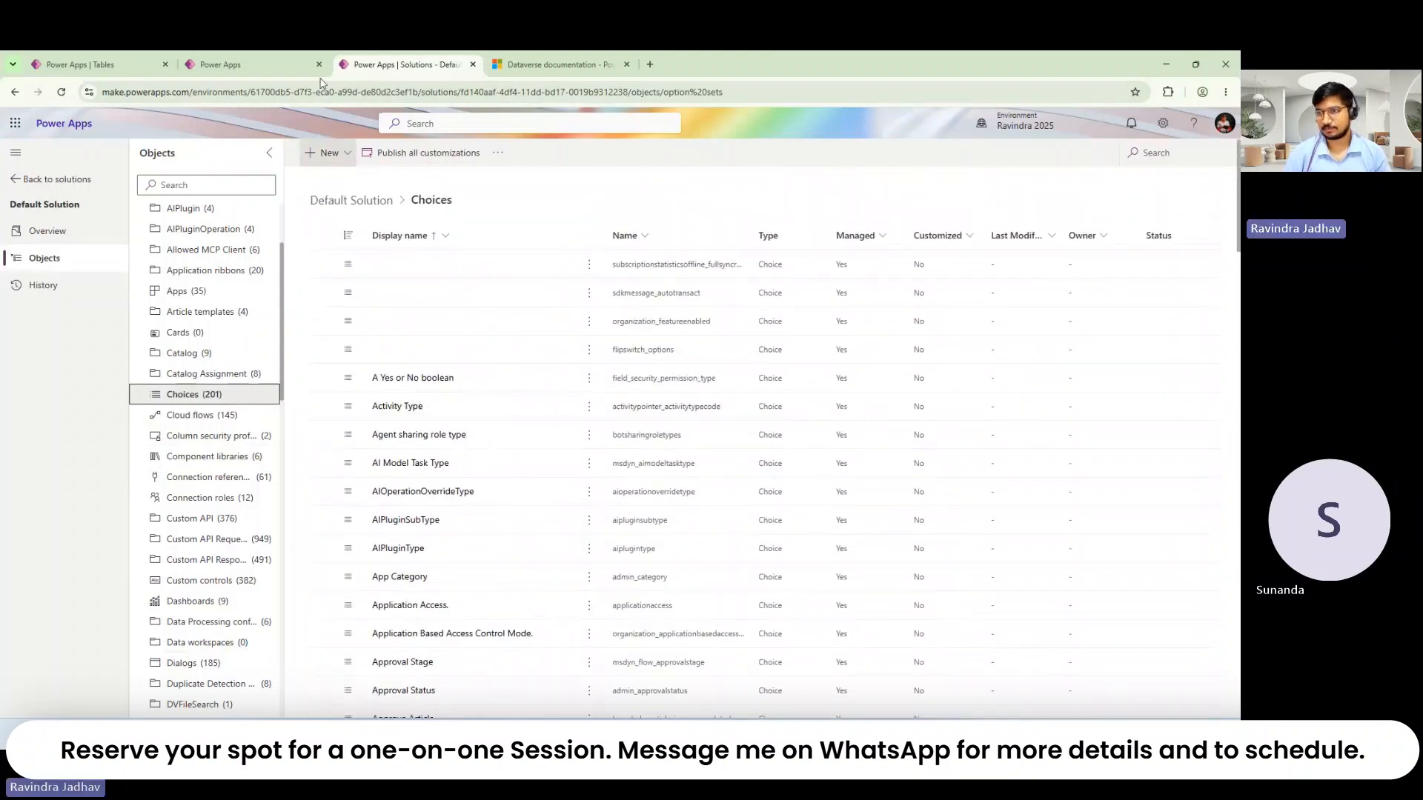
pyautogui.click(279, 56)
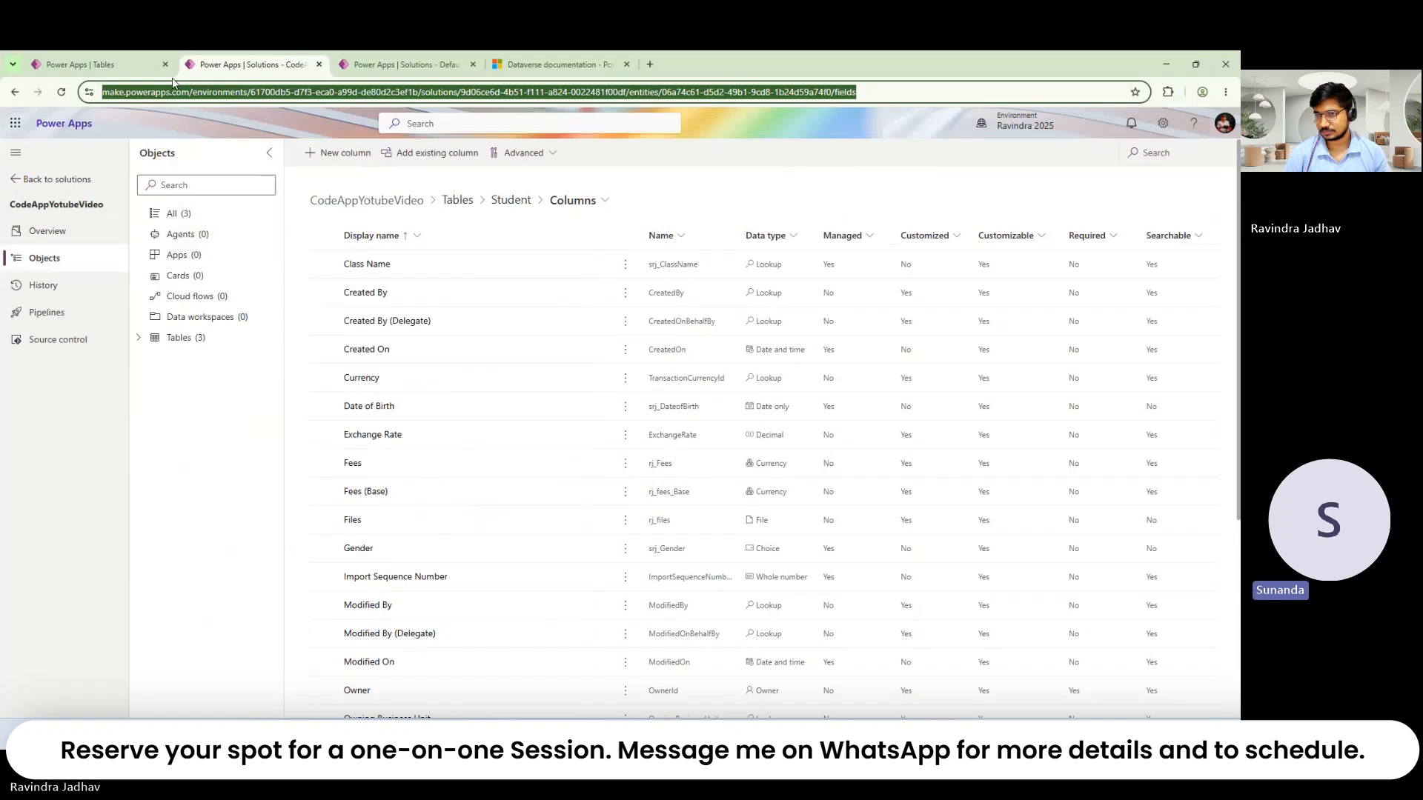
# Step: Create a new Student column and set its data type to Currency
pyautogui.click(337, 152)
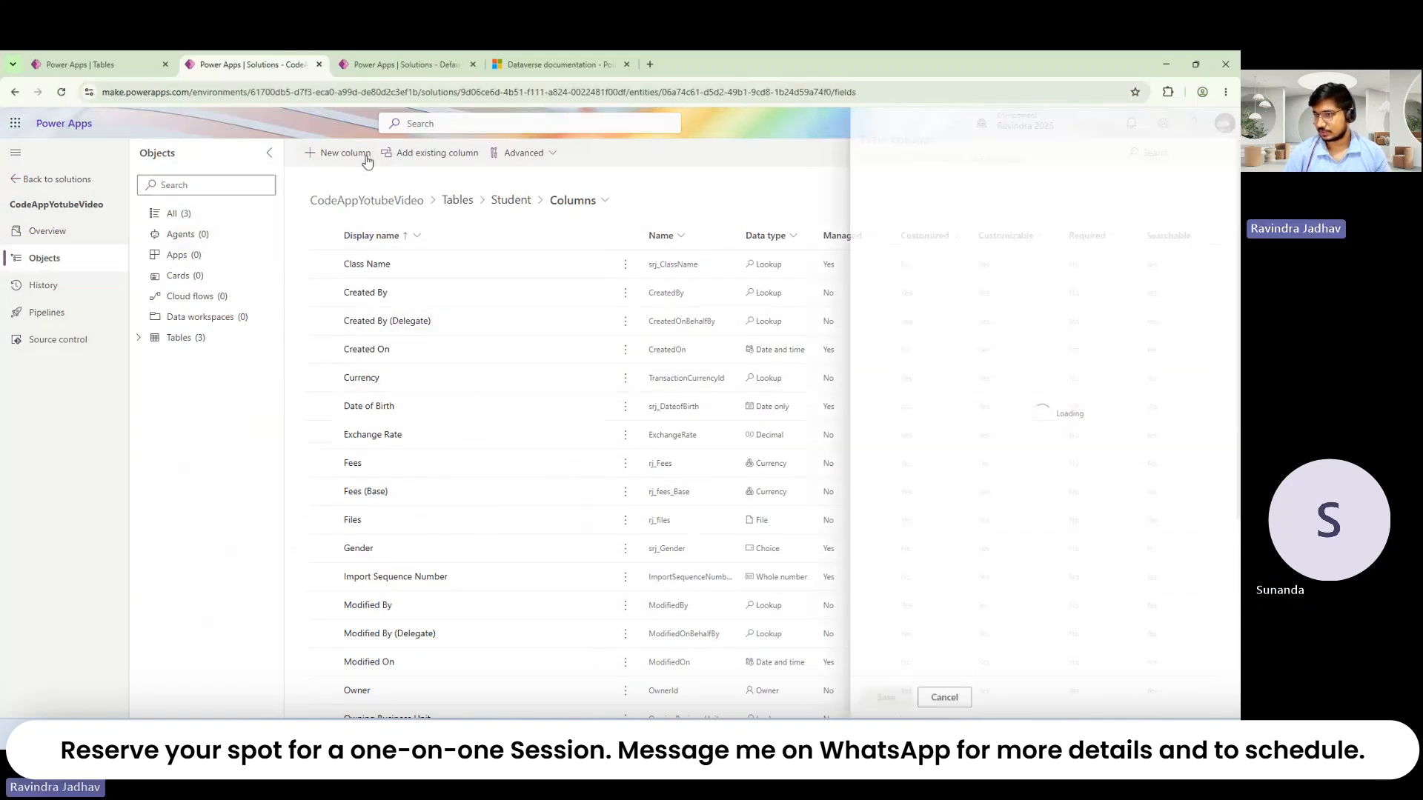
pyautogui.click(882, 567)
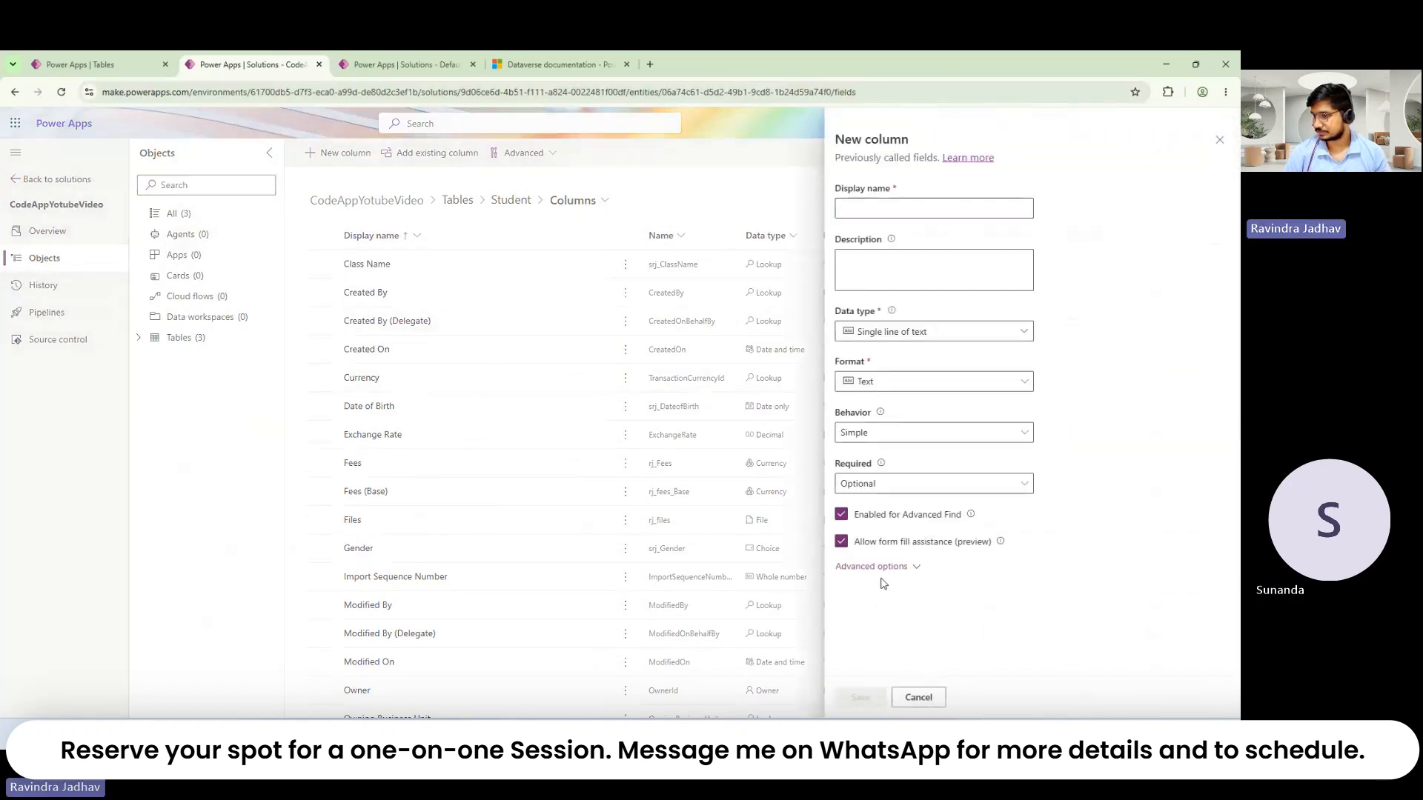
pyautogui.click(932, 335)
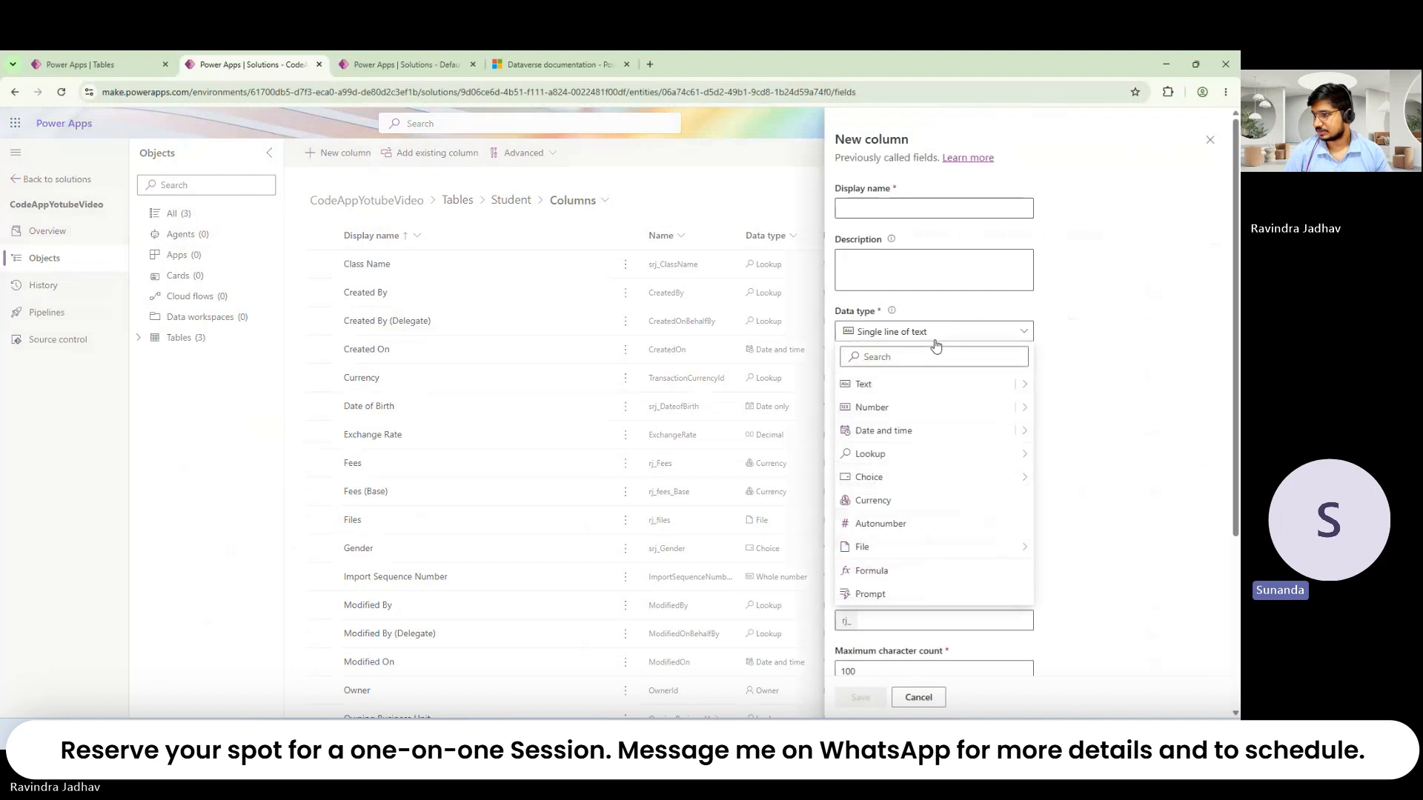
pyautogui.click(923, 510)
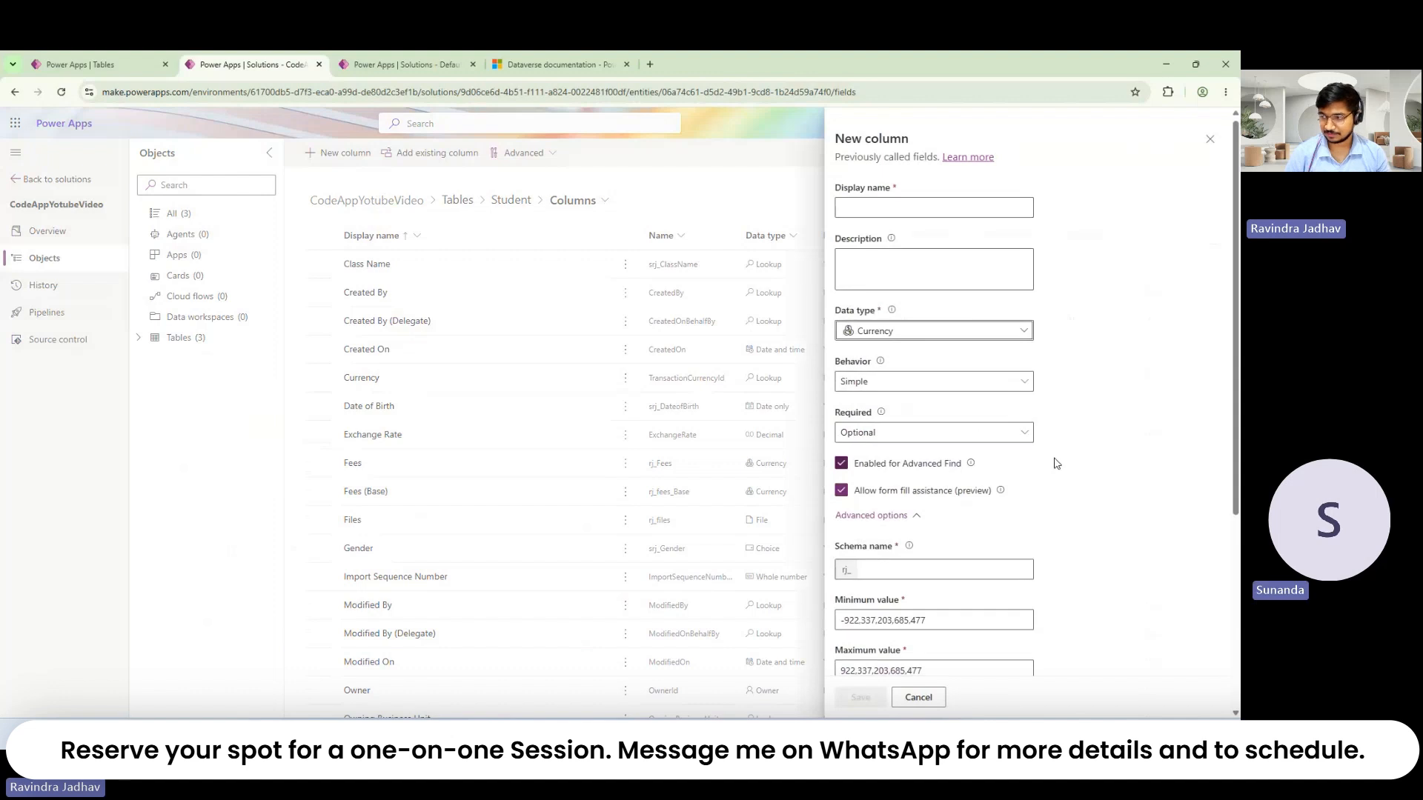
pyautogui.scroll(-2, 1057, 464)
pyautogui.scroll(2, 1057, 463)
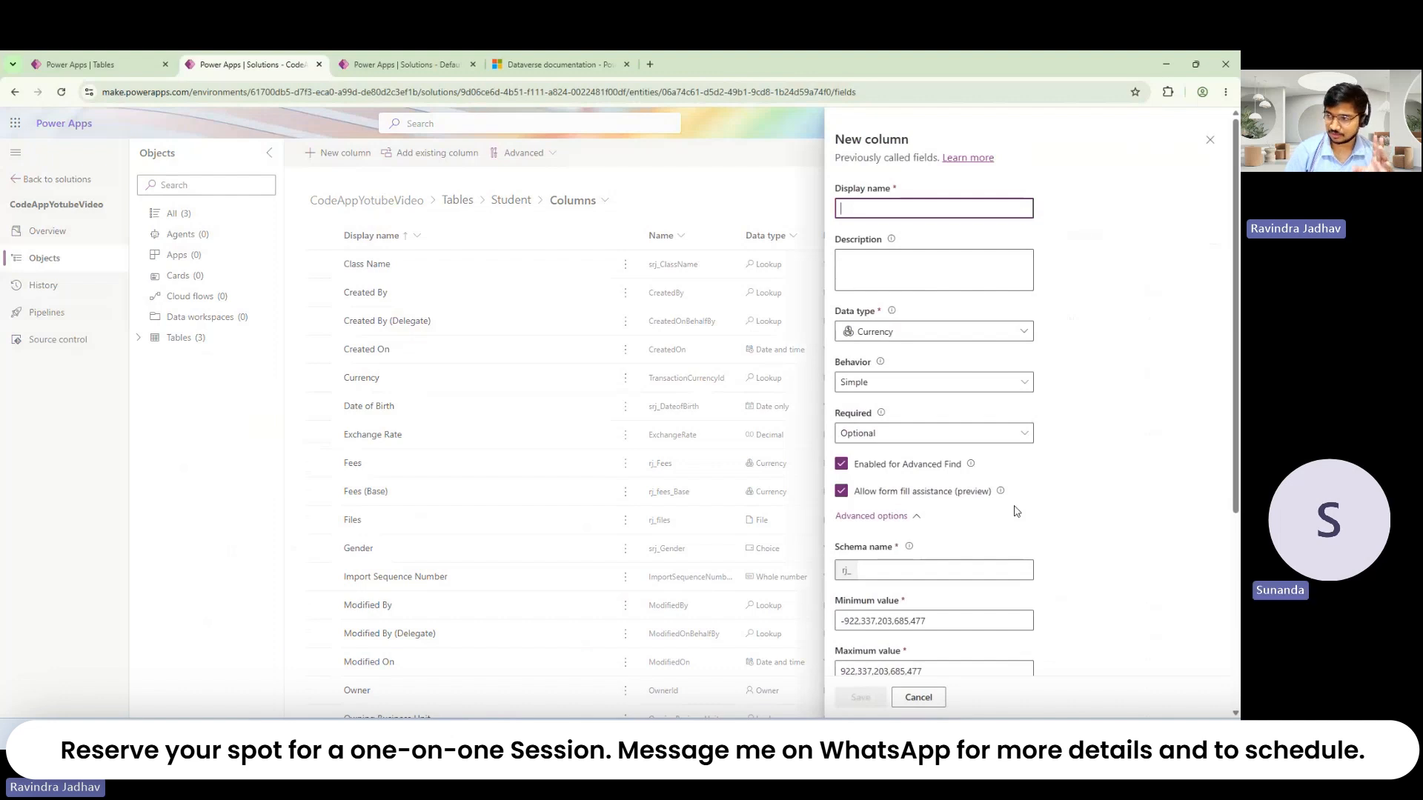
pyautogui.scroll(-5, 1016, 511)
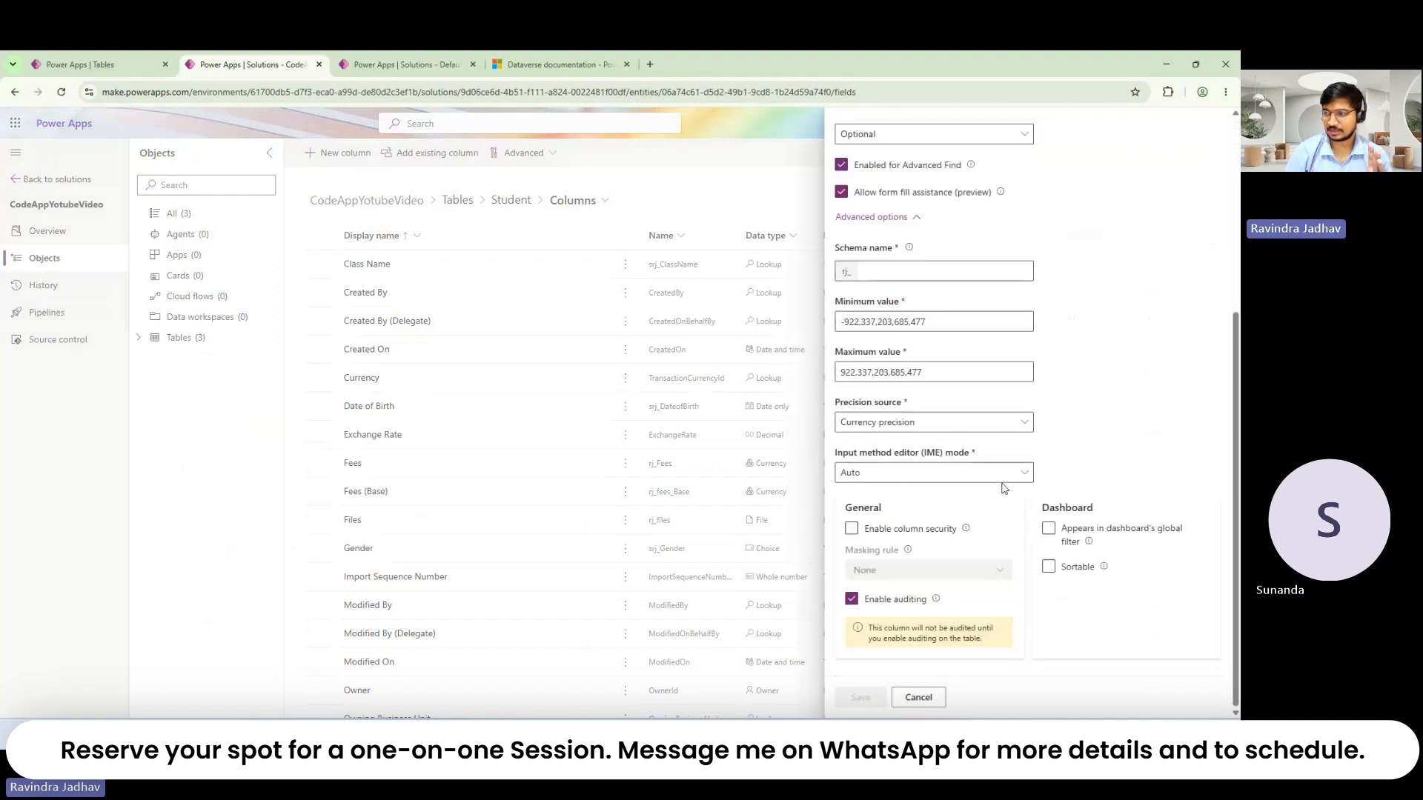
pyautogui.scroll(4, 1023, 423)
pyautogui.scroll(2, 1122, 394)
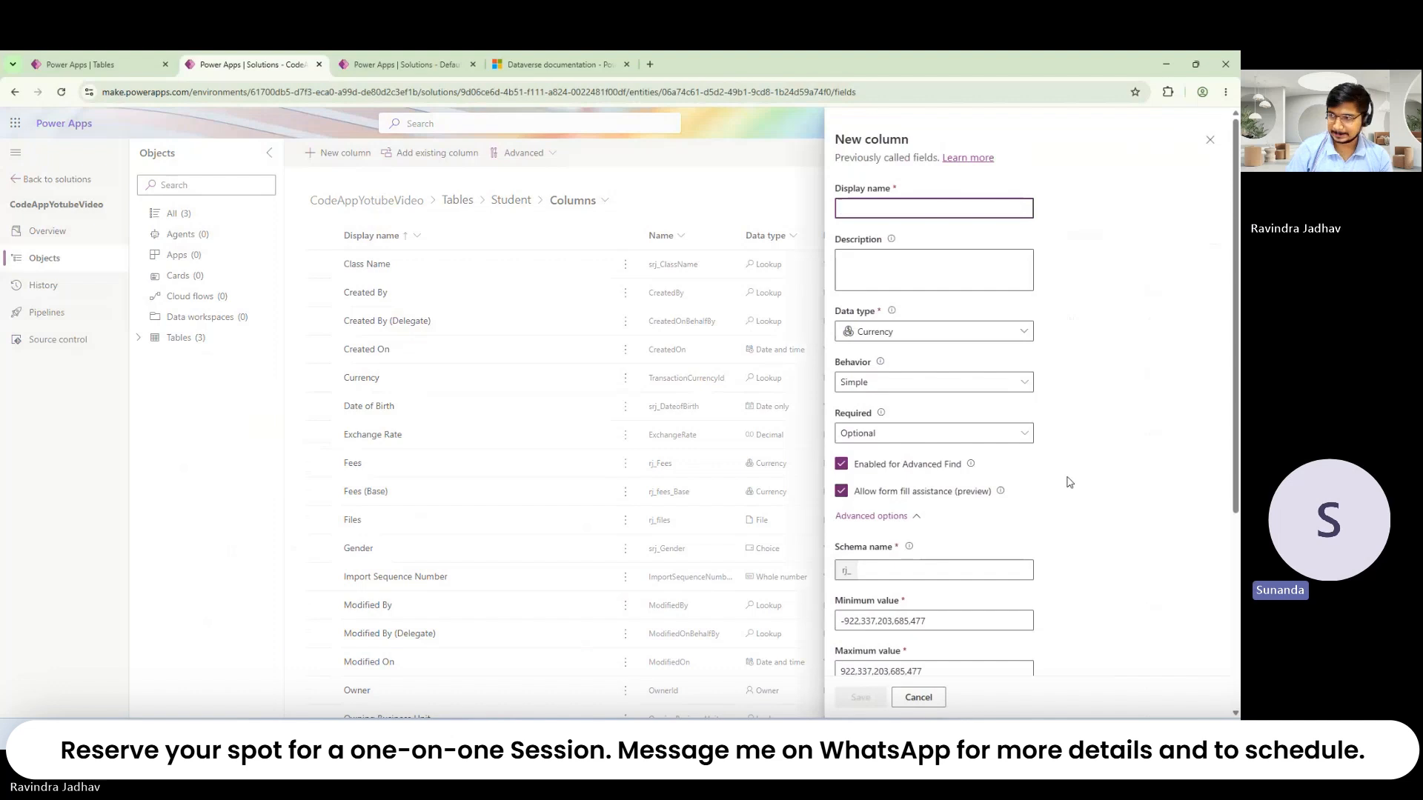
# Step: Name the currency column 'Amount' and save it, which adds Amount (Base) too
pyautogui.scroll(-4, 964, 519)
pyautogui.scroll(4, 889, 563)
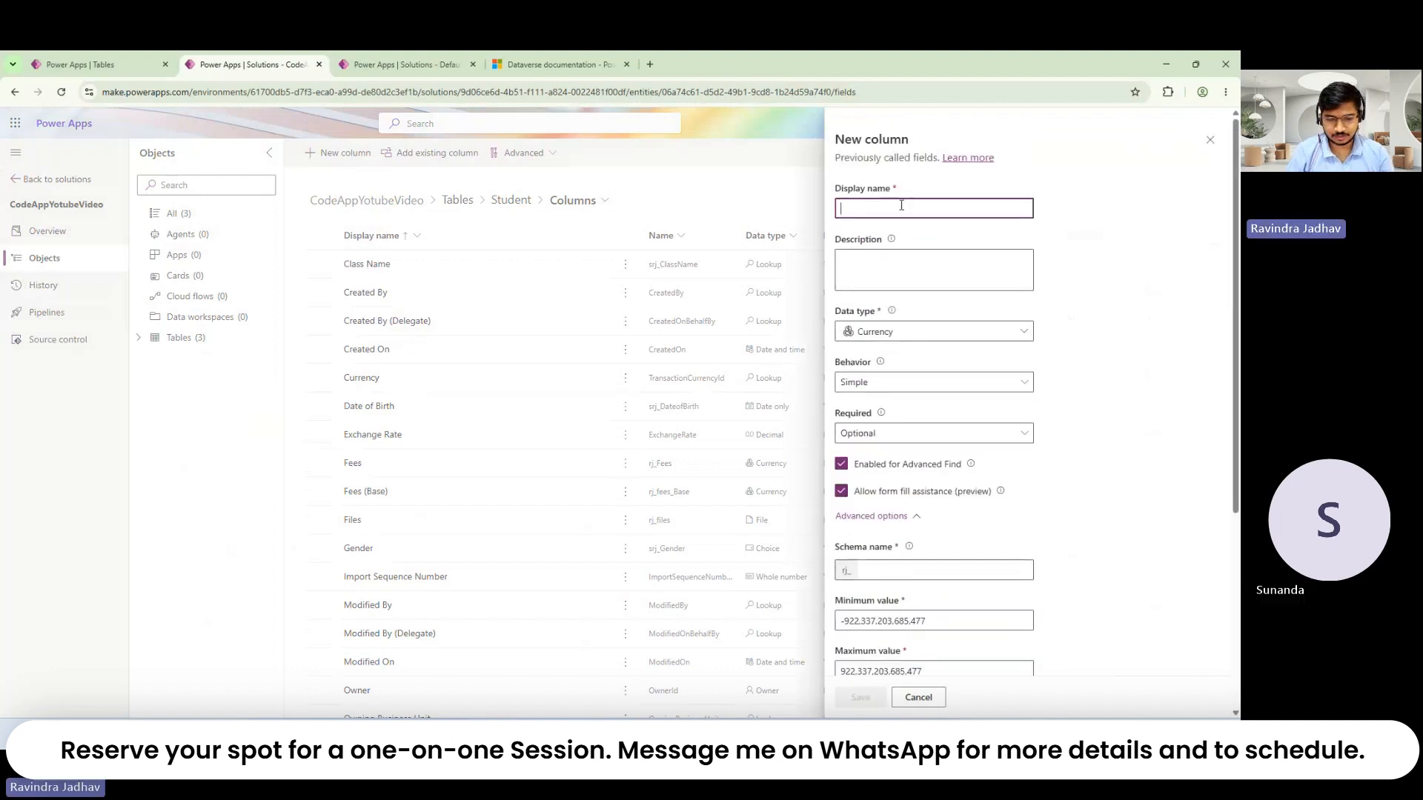
pyautogui.write('Amount')
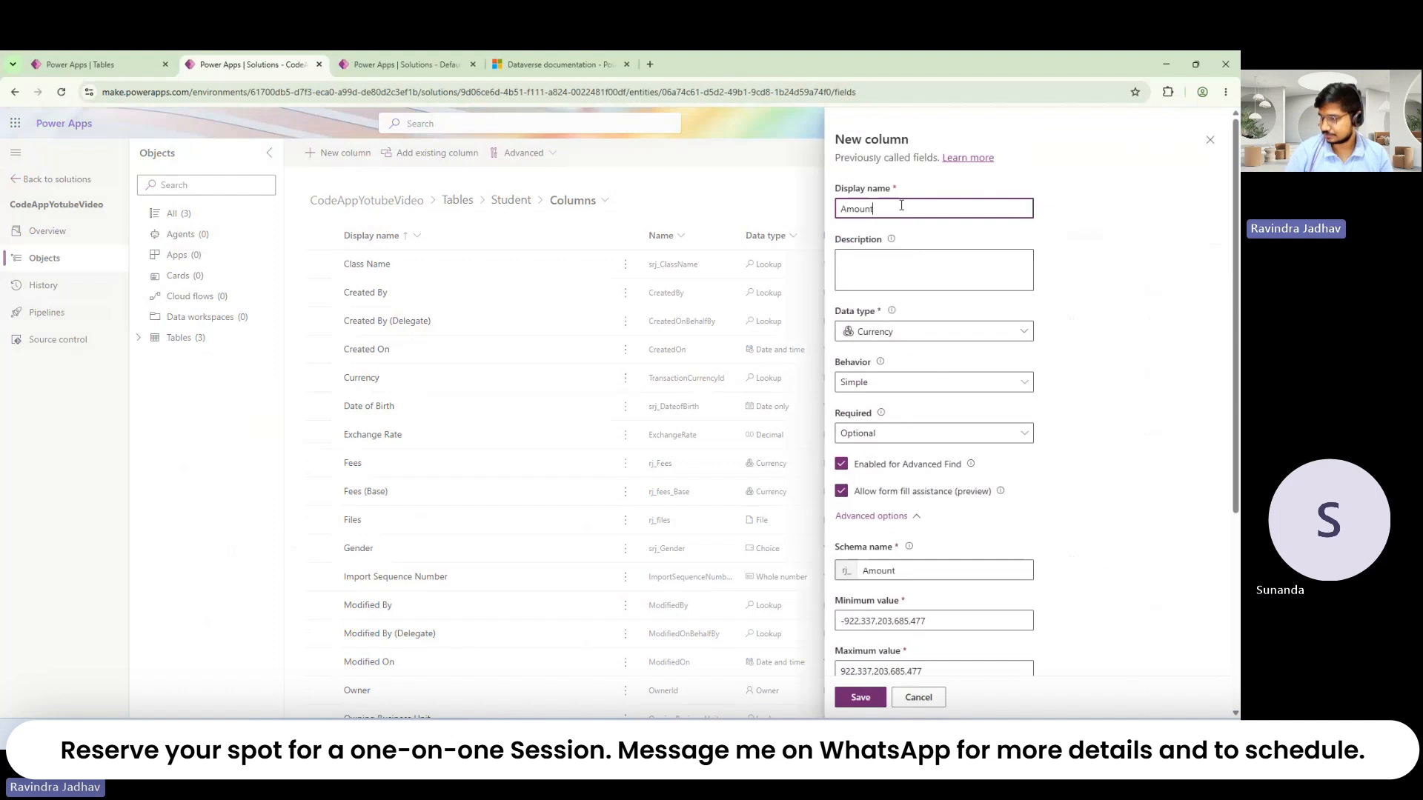
pyautogui.scroll(-4, 905, 585)
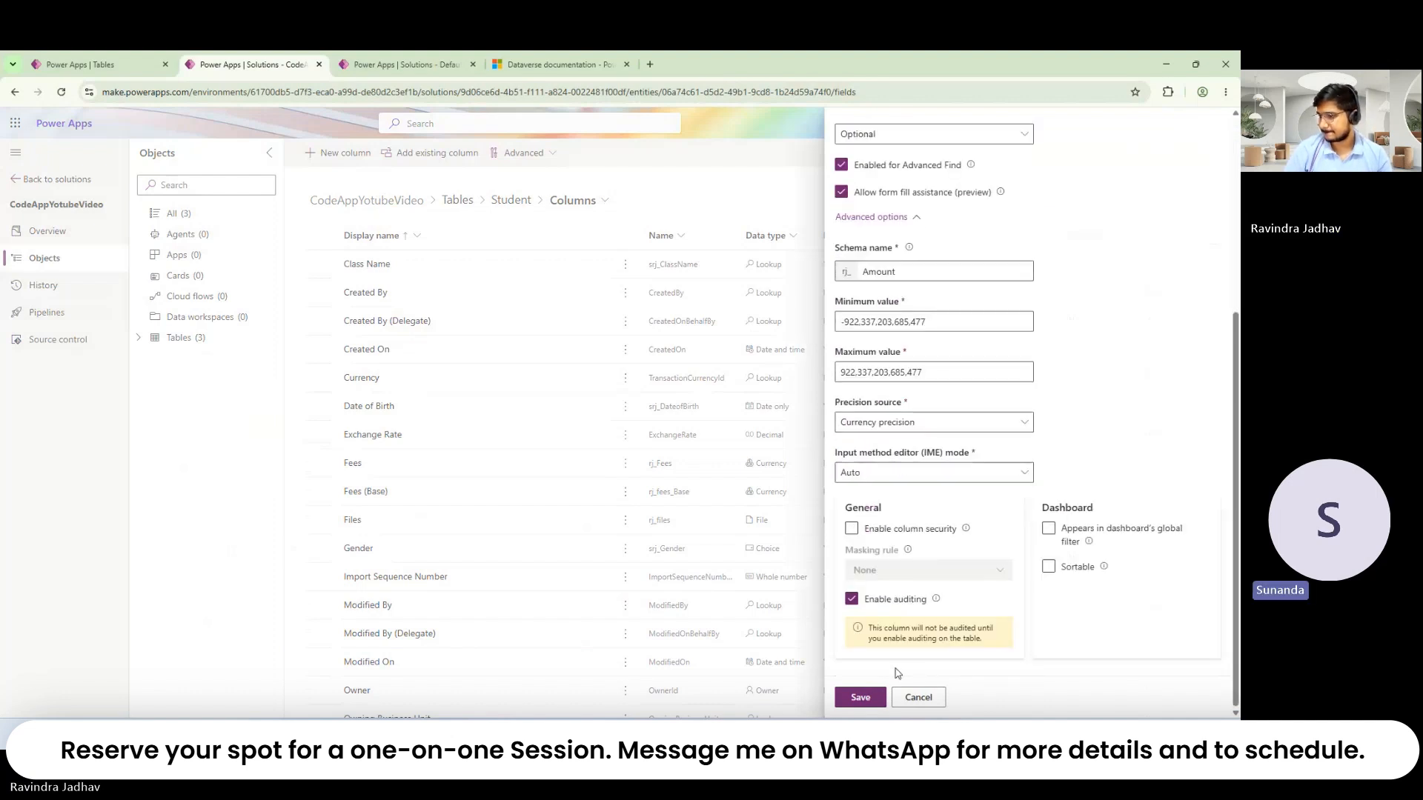
pyautogui.click(864, 700)
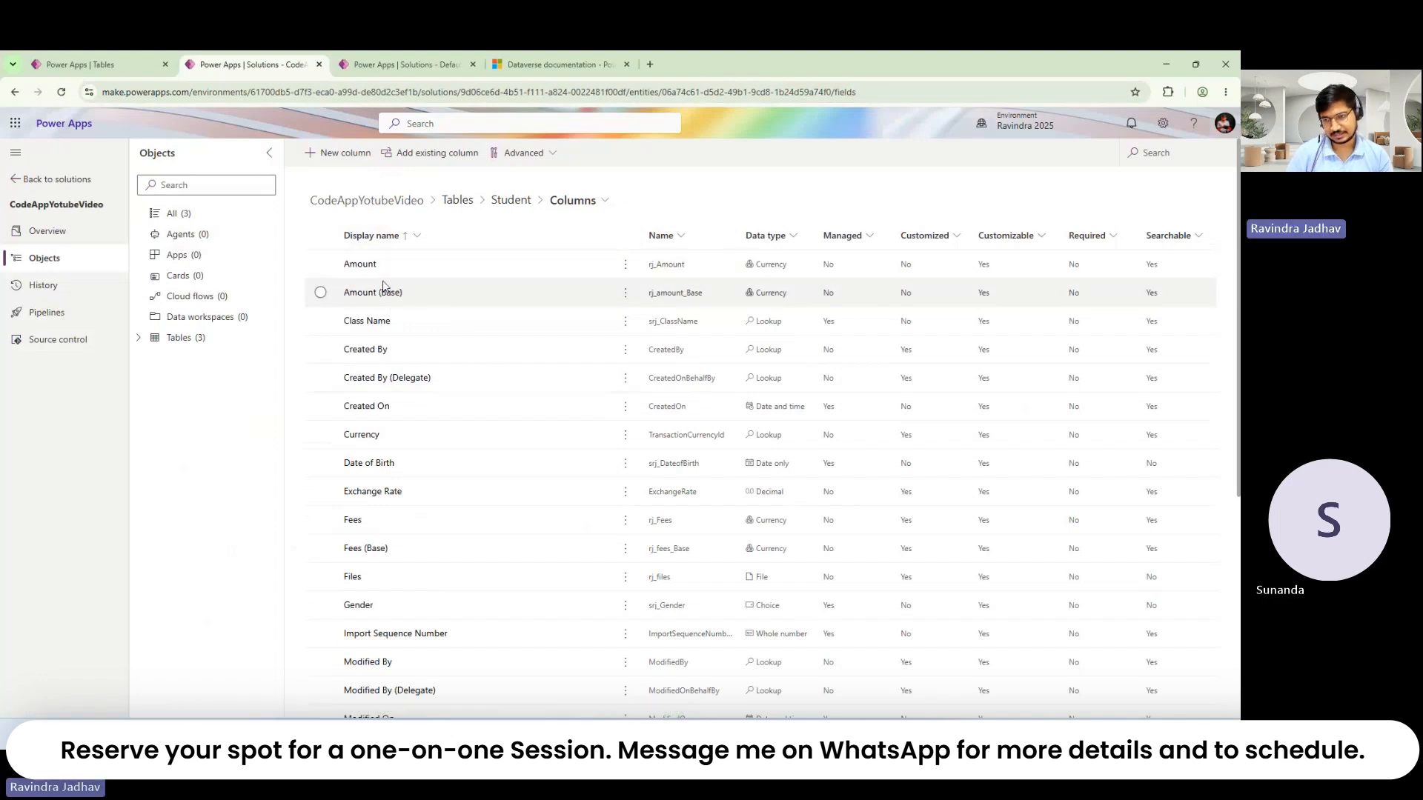
# Step: Navigate through Tables to the Student table's columns list
pyautogui.click(202, 338)
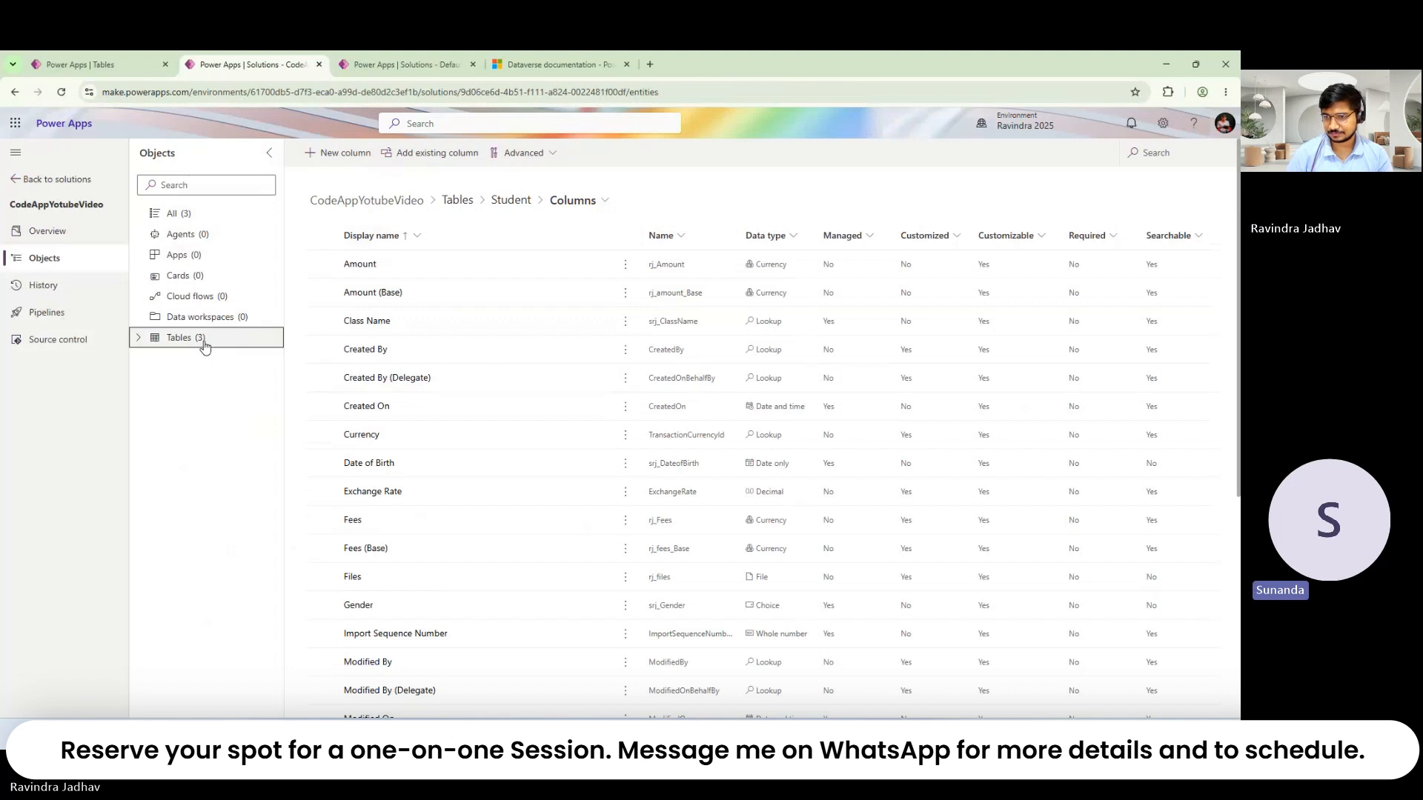
pyautogui.click(138, 338)
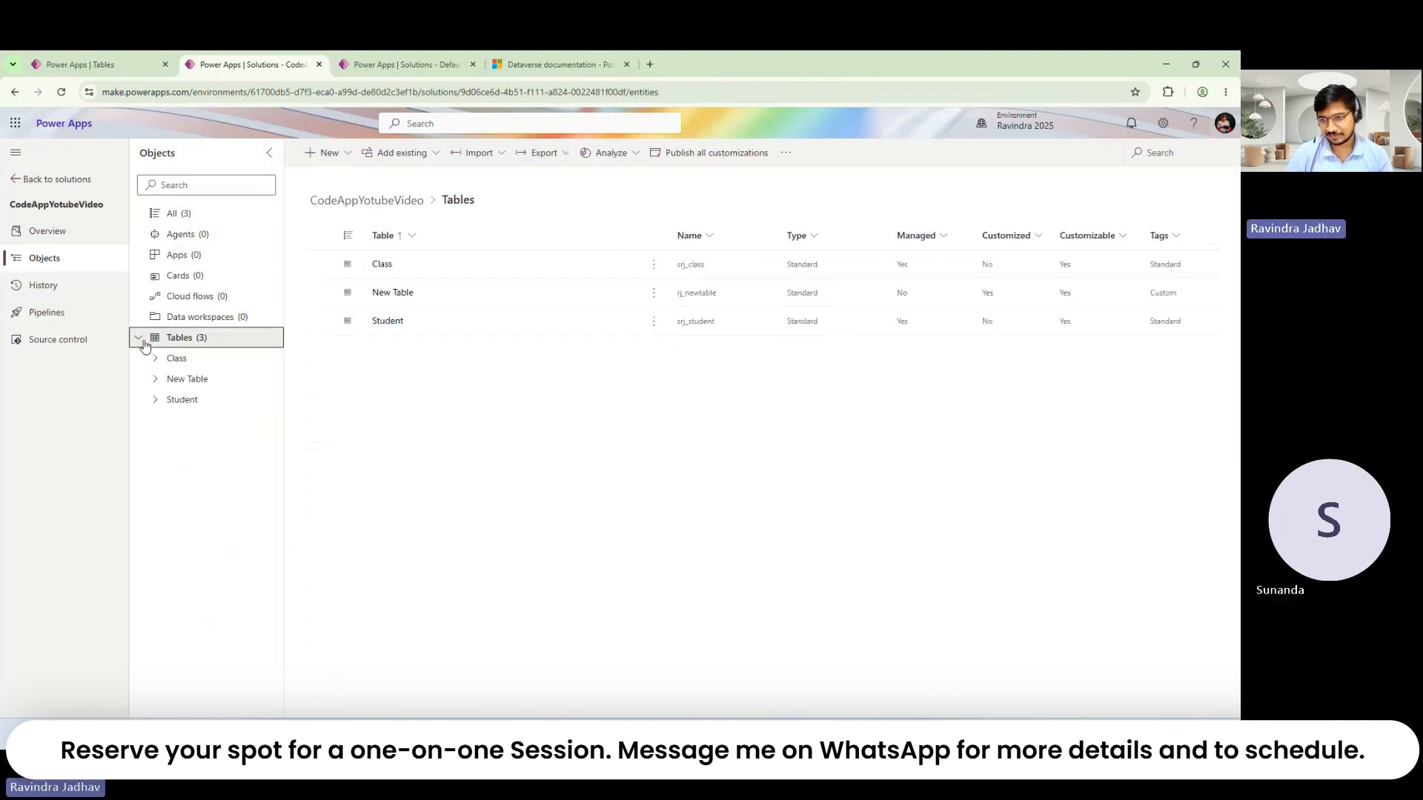
pyautogui.click(143, 343)
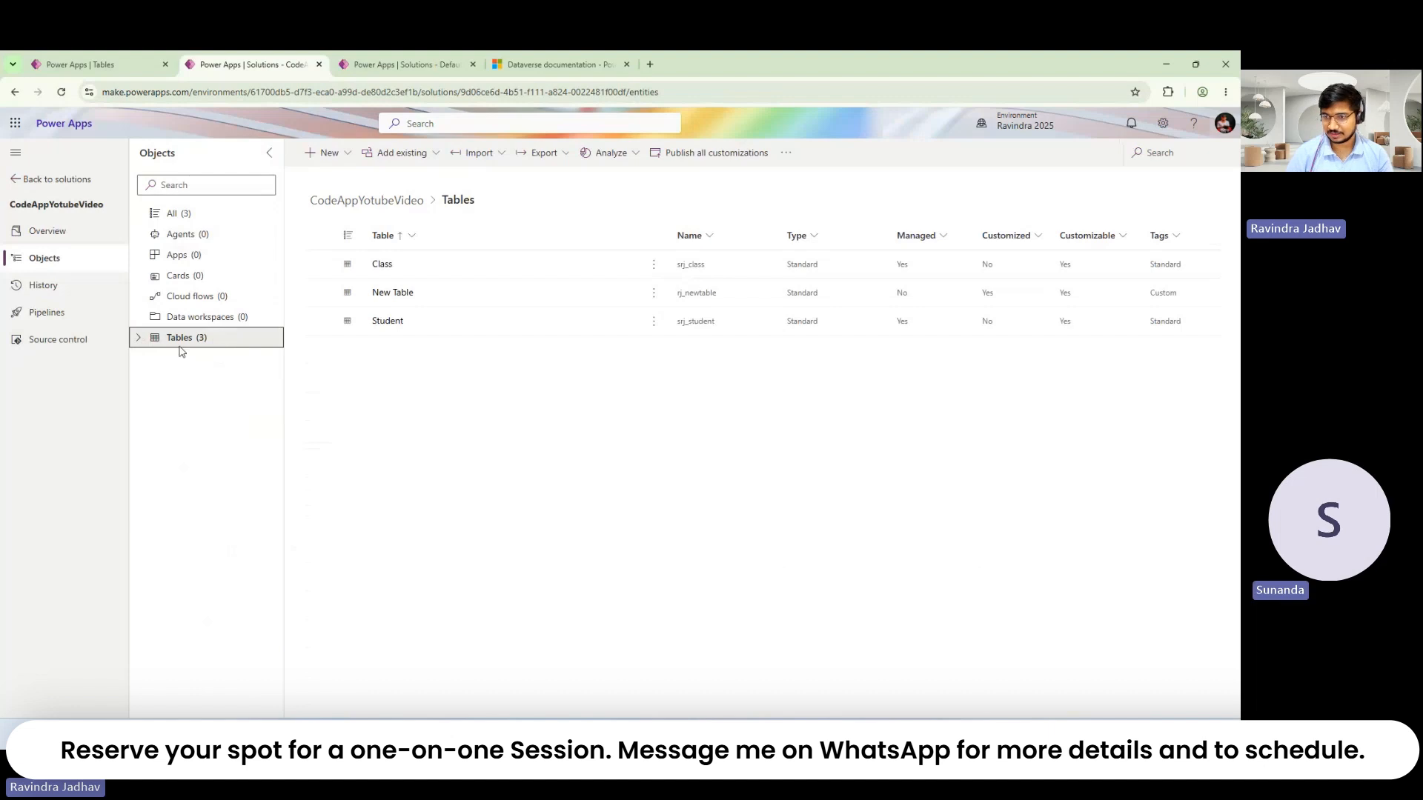
pyautogui.click(141, 341)
pyautogui.click(196, 400)
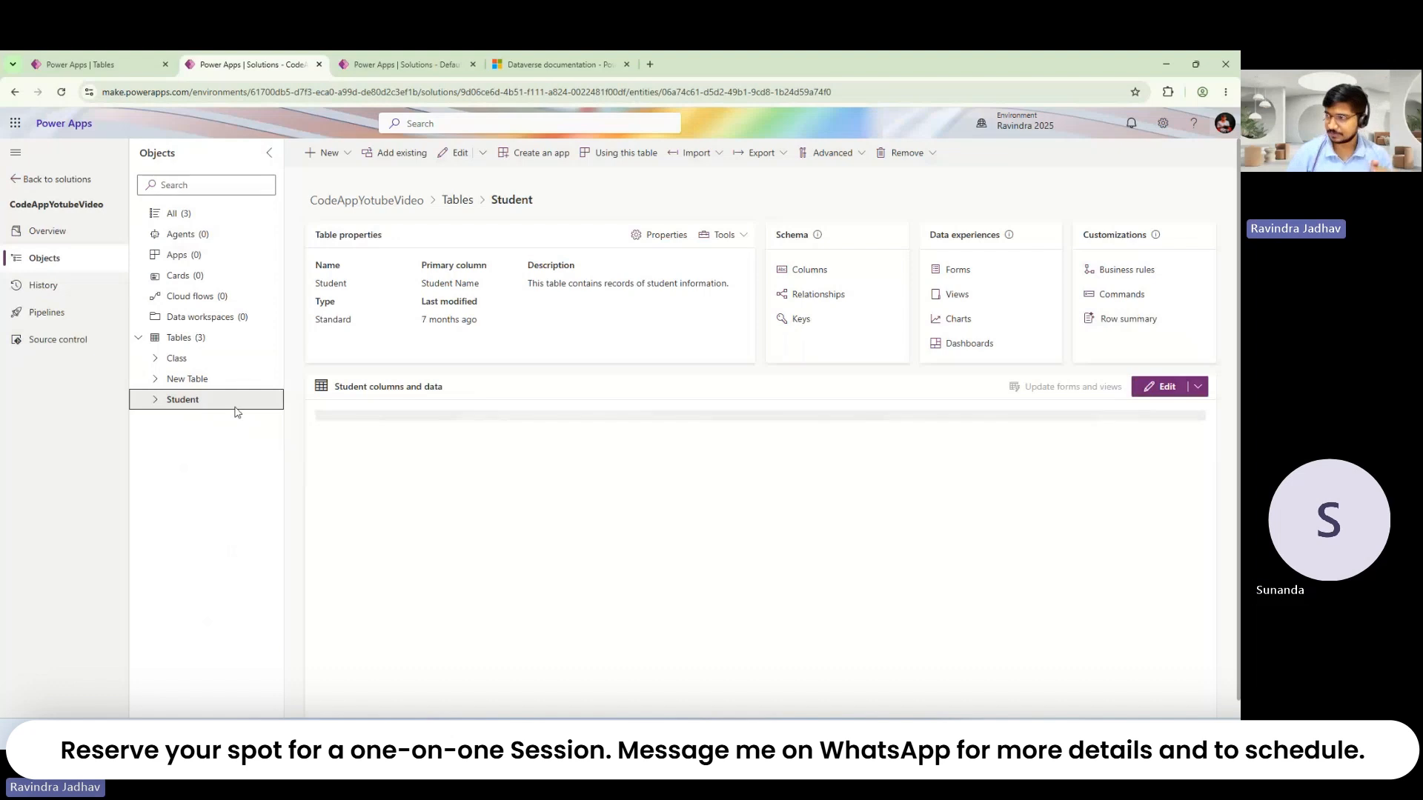
pyautogui.click(814, 272)
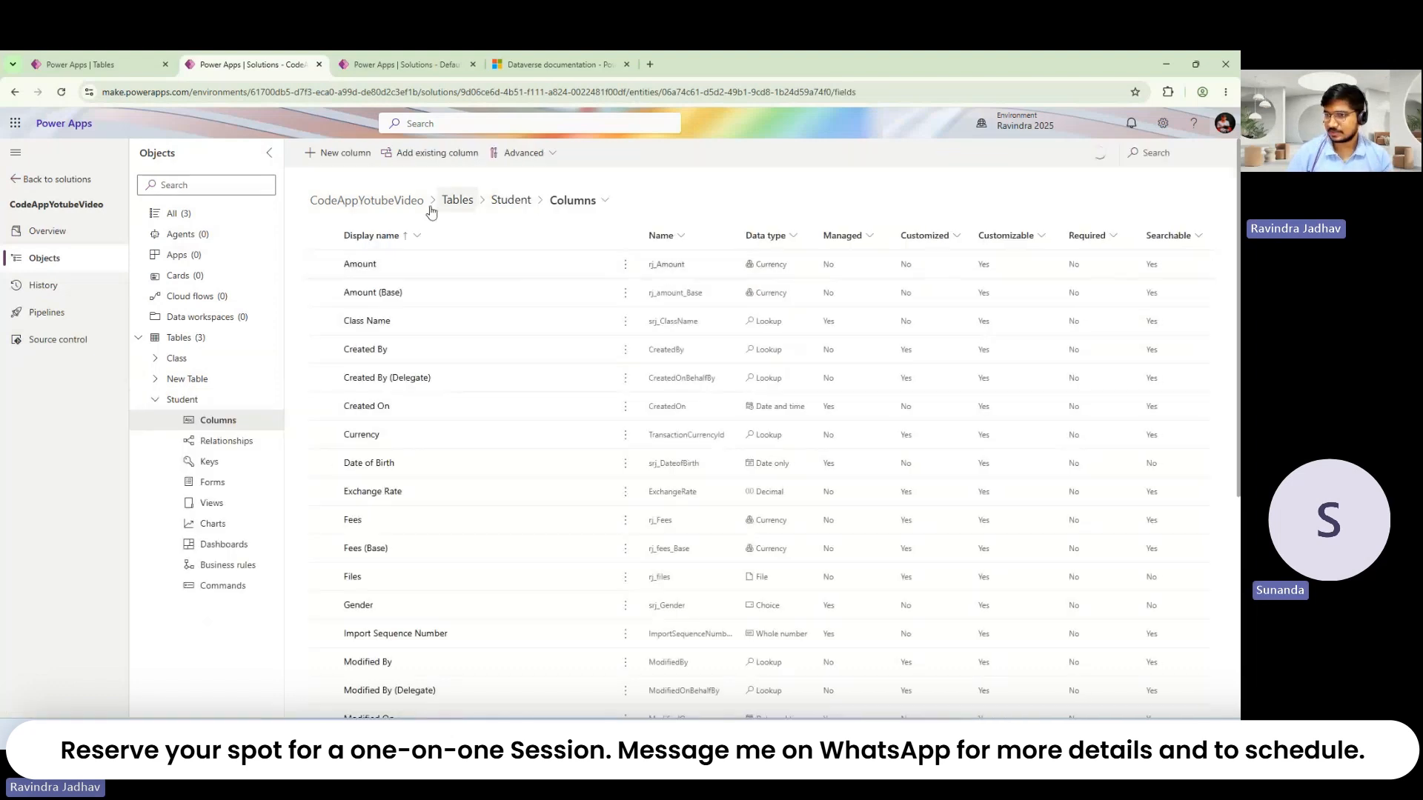
# Step: Start a new Student column, leaving Single line of text as its data type for now
pyautogui.click(330, 152)
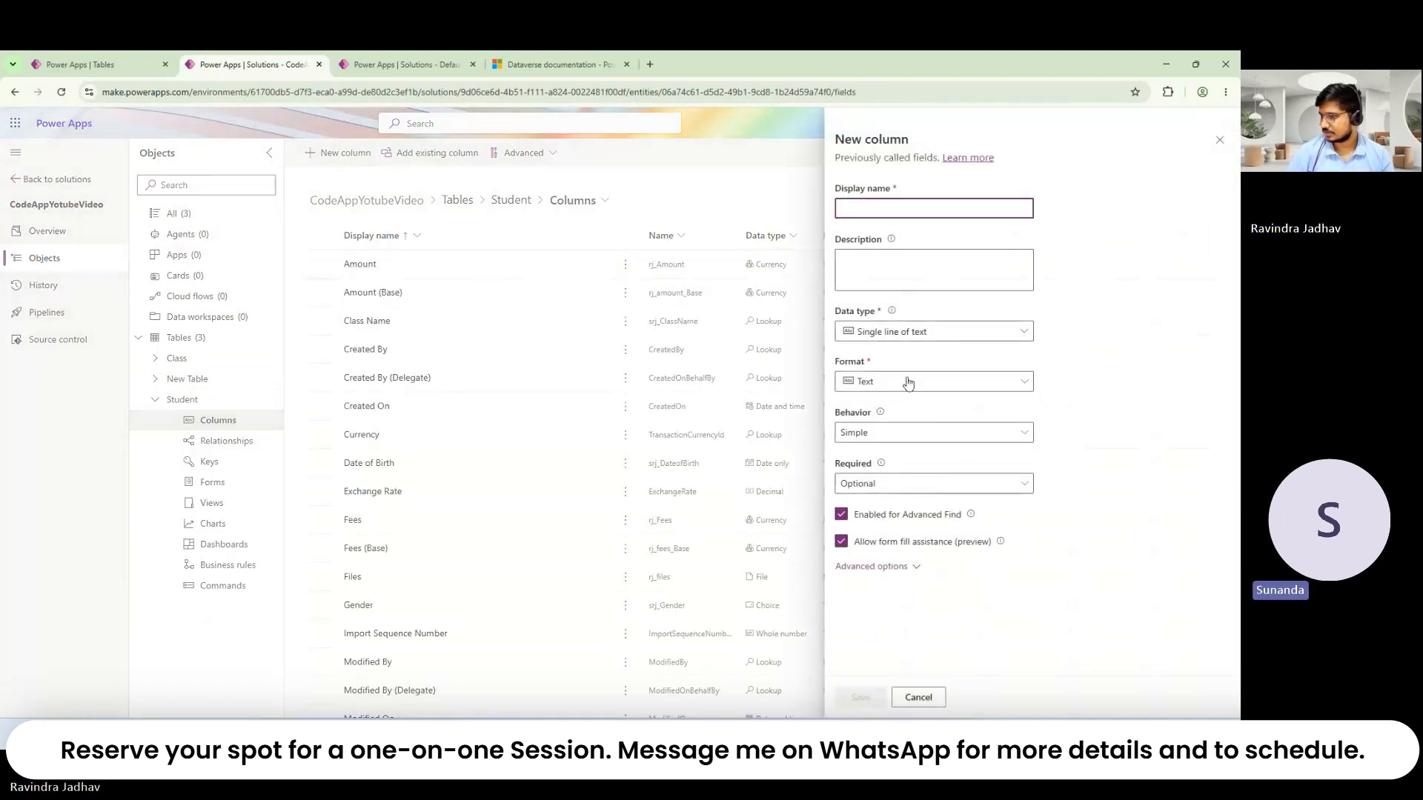
pyautogui.click(916, 337)
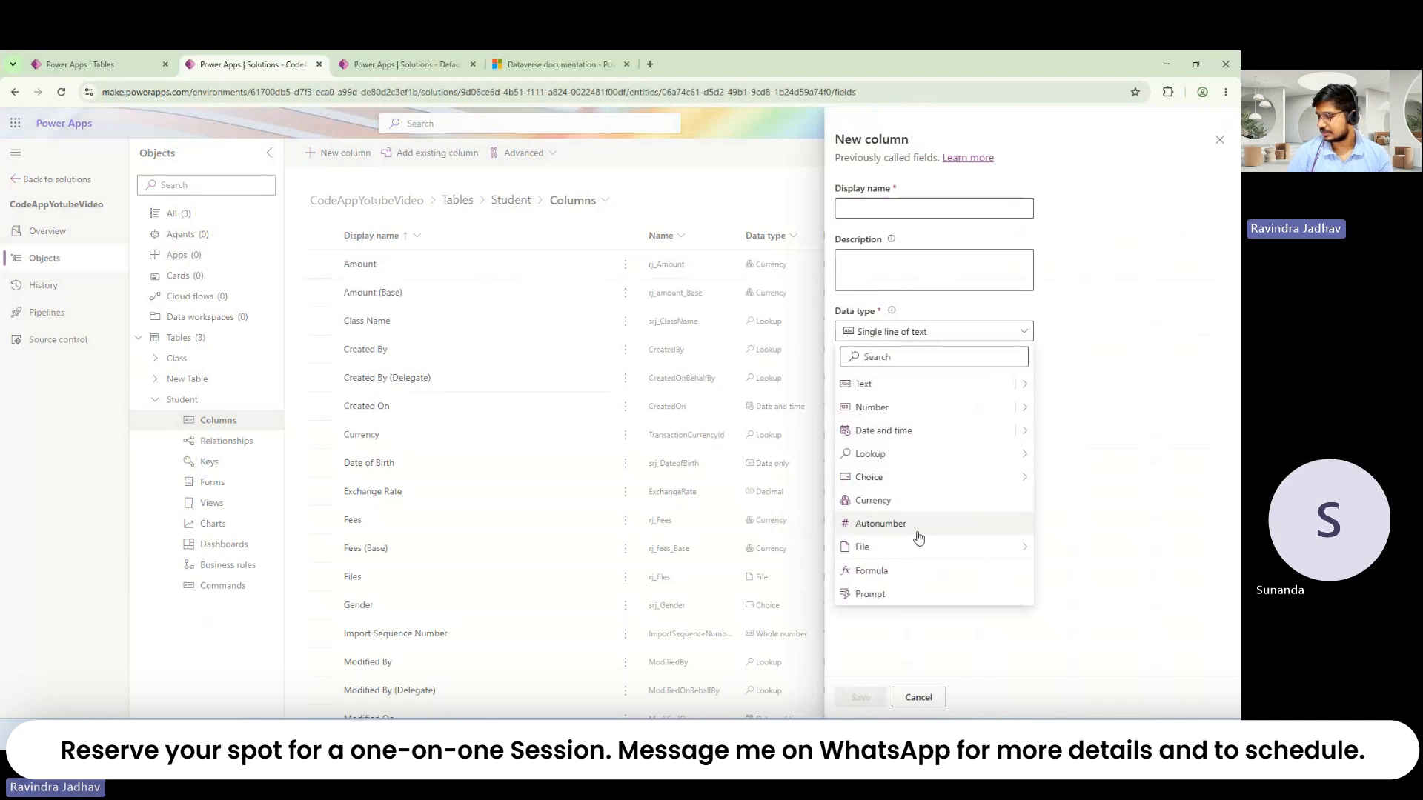
pyautogui.moveTo(911, 546)
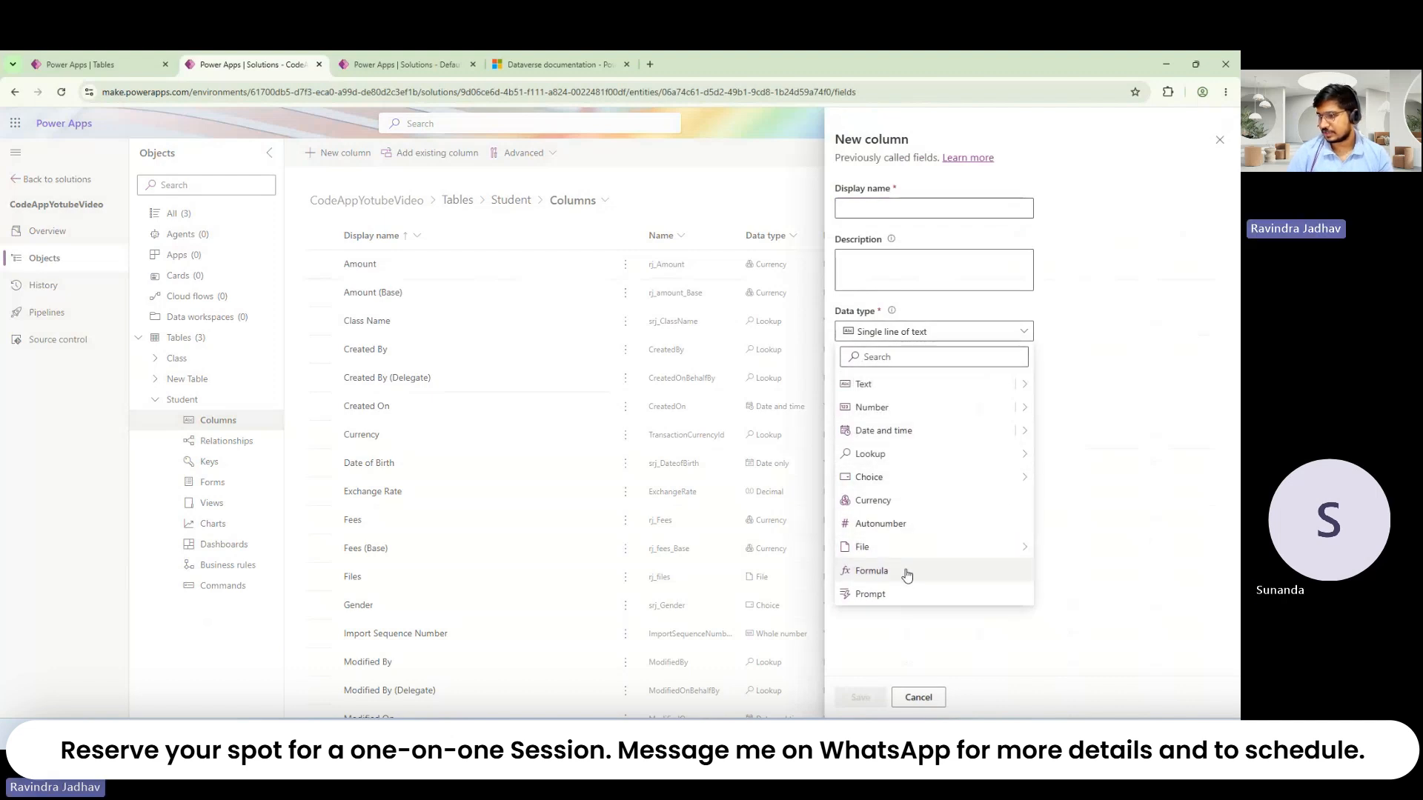
pyautogui.click(930, 642)
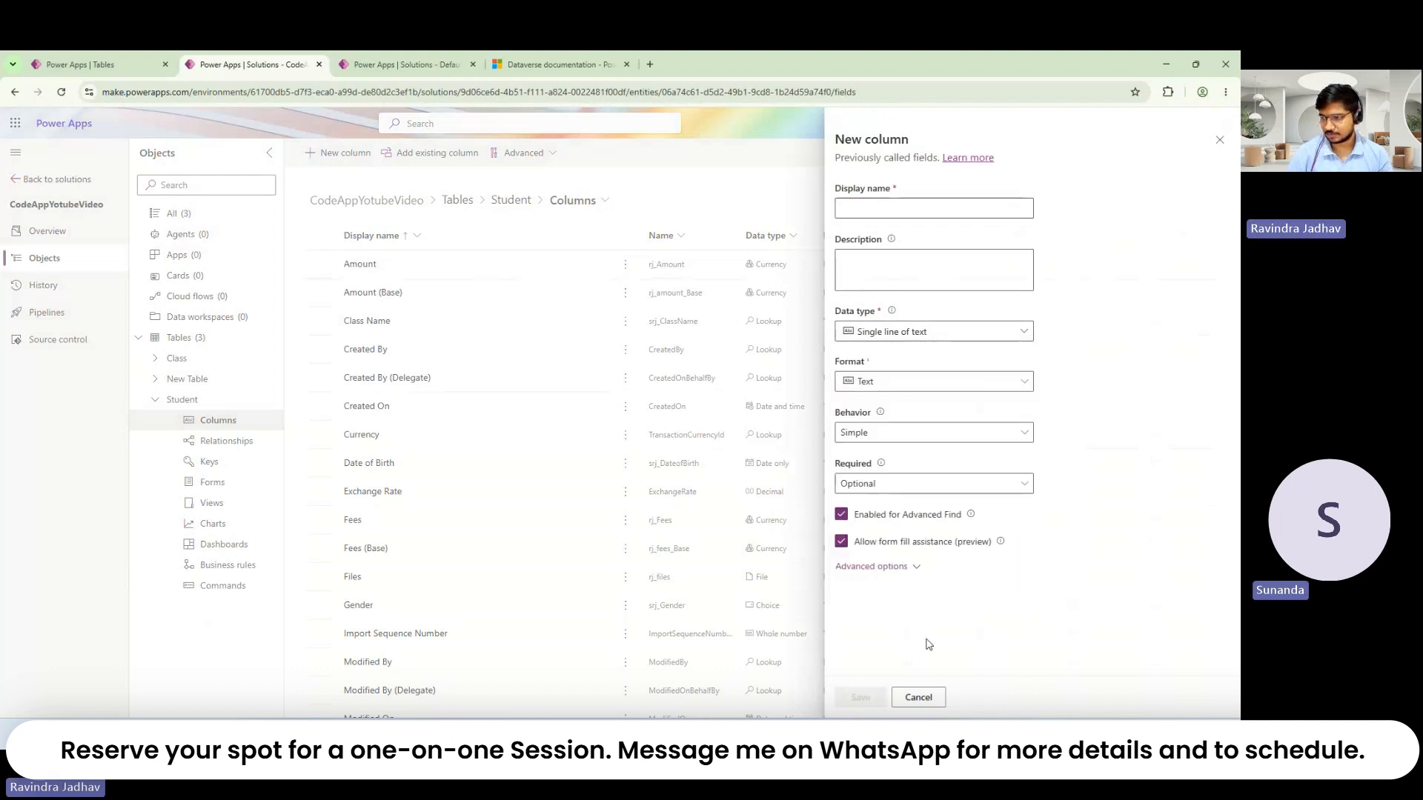
pyautogui.click(925, 341)
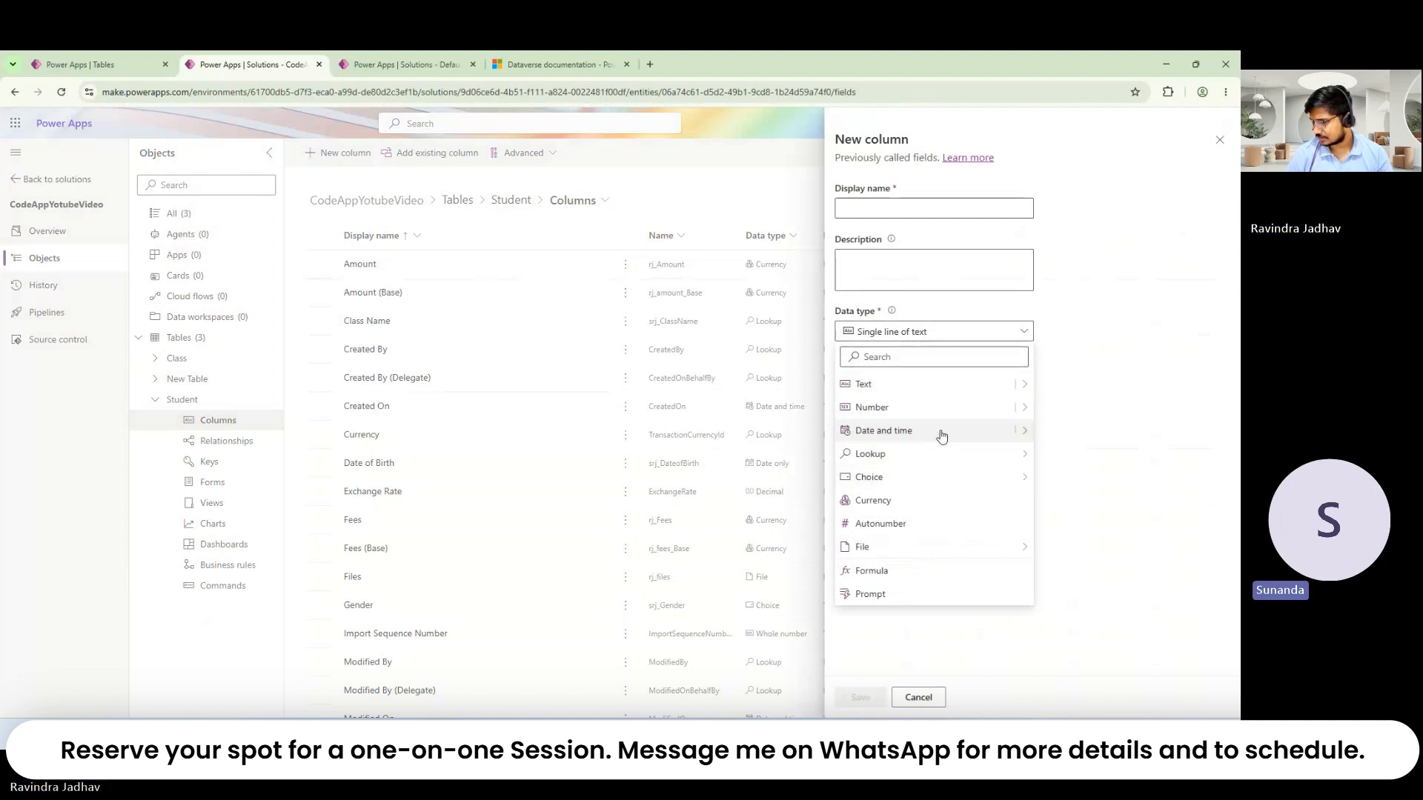
pyautogui.click(925, 630)
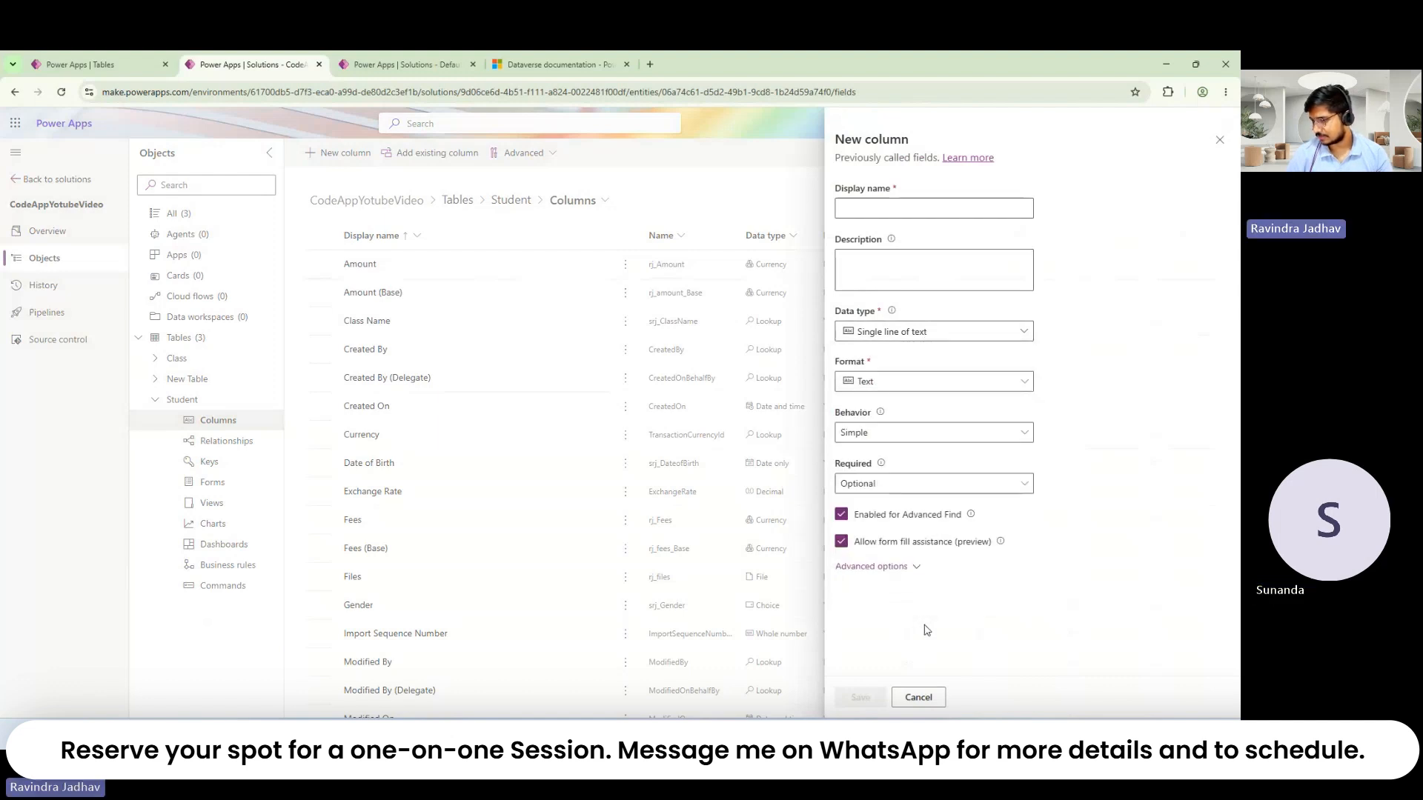
# Step: Expand advanced options and switch the new column's data type to Whole number
pyautogui.click(889, 568)
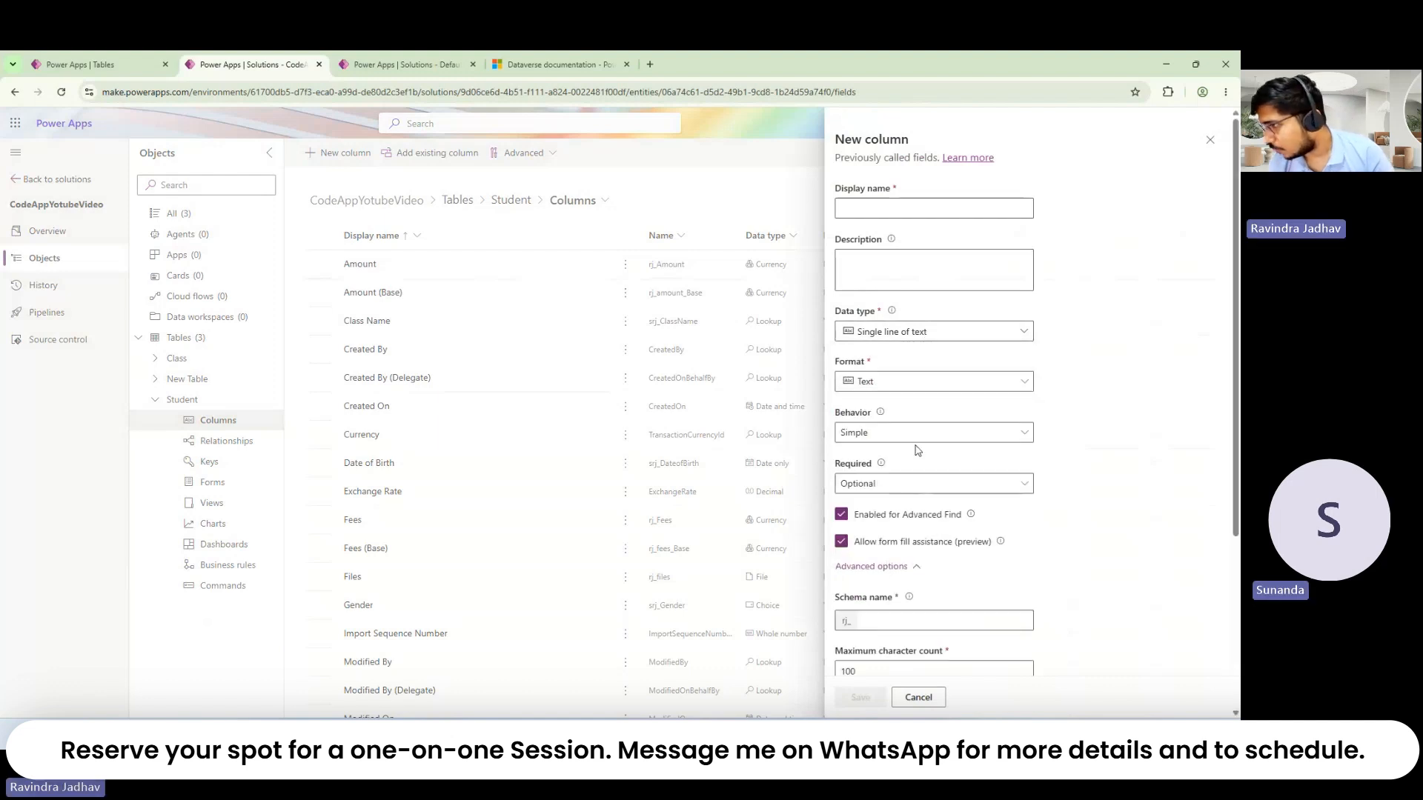
pyautogui.click(878, 381)
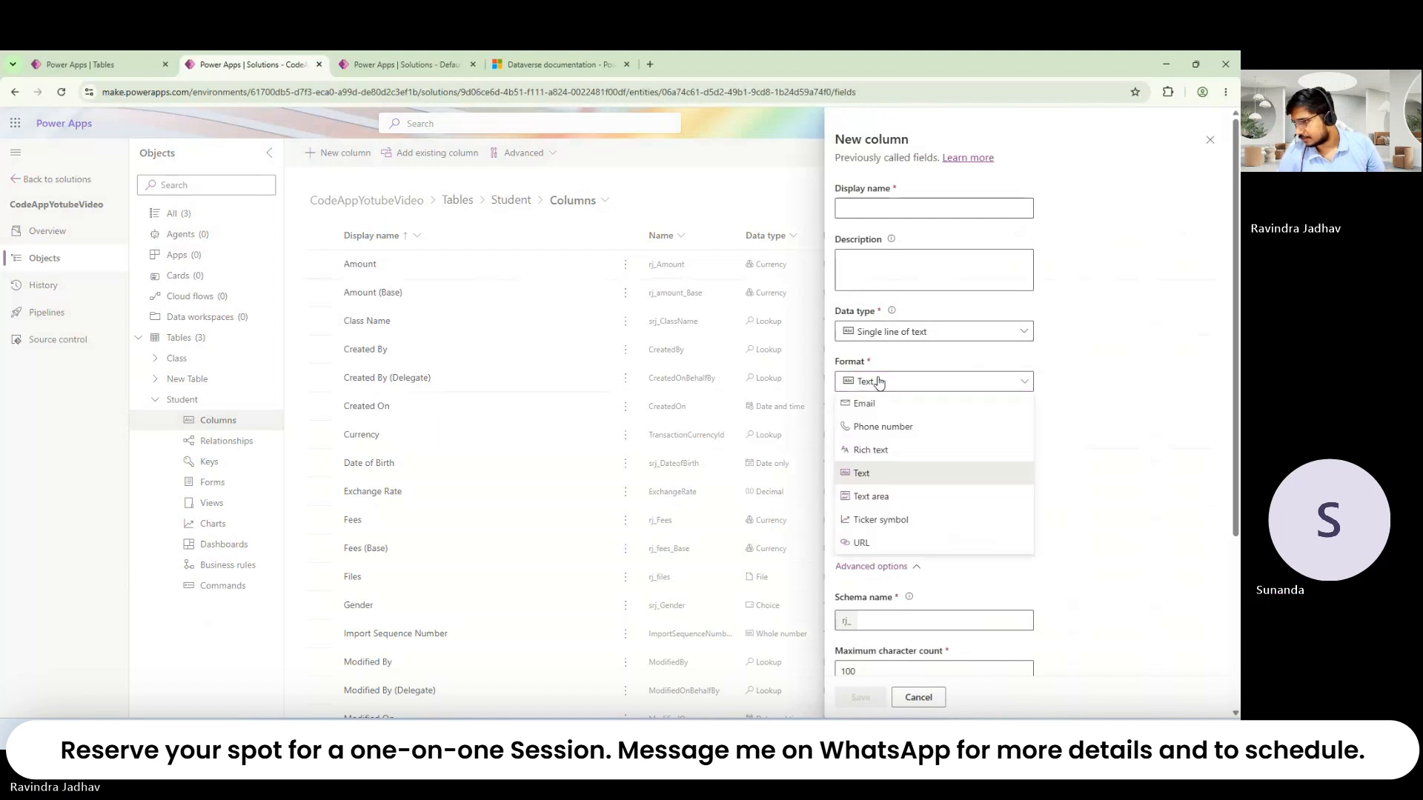
pyautogui.click(878, 382)
pyautogui.click(881, 341)
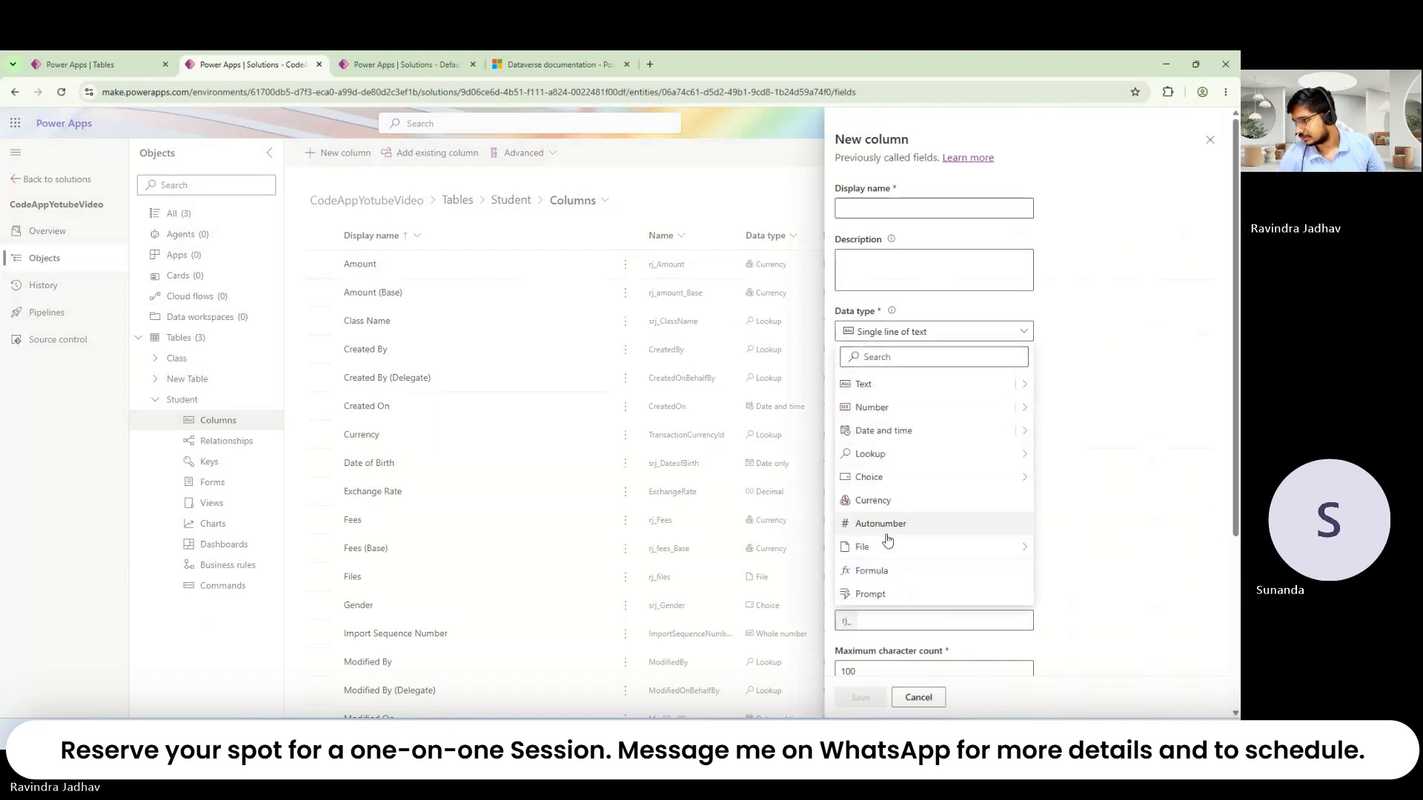
pyautogui.click(884, 409)
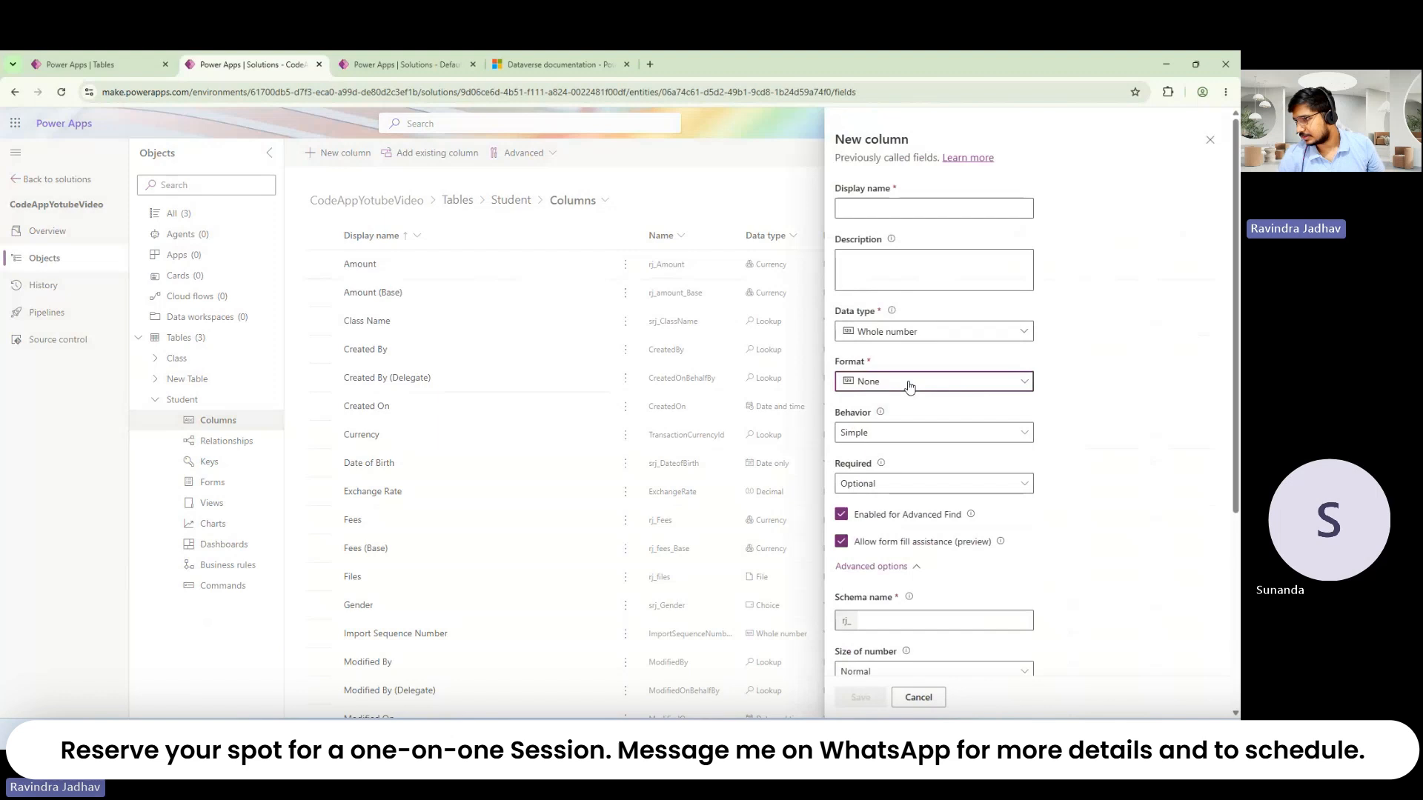
pyautogui.click(905, 383)
pyautogui.click(905, 384)
pyautogui.click(947, 337)
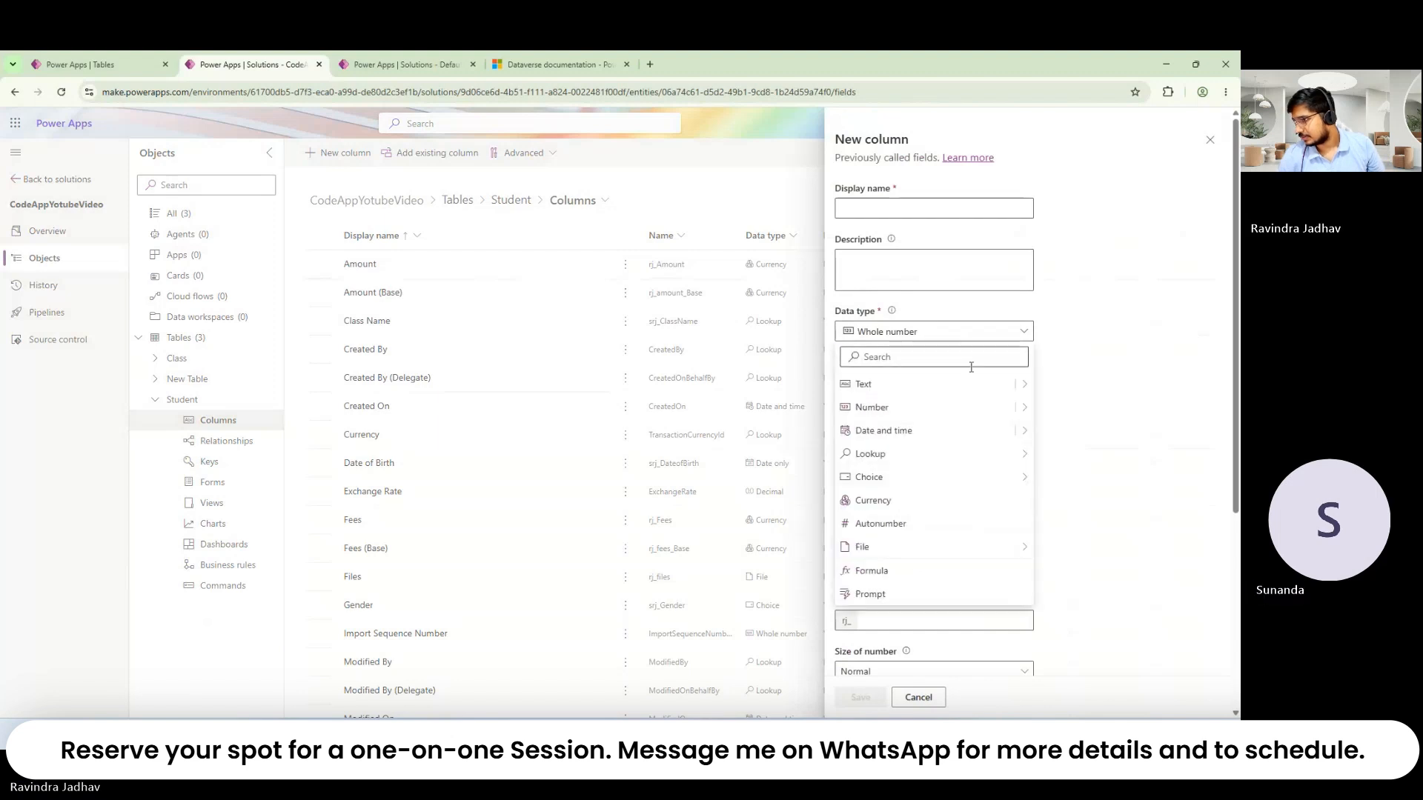
# Step: Confirm Whole number with Format None and bring up the Behavior choices
pyautogui.moveTo(1029, 415)
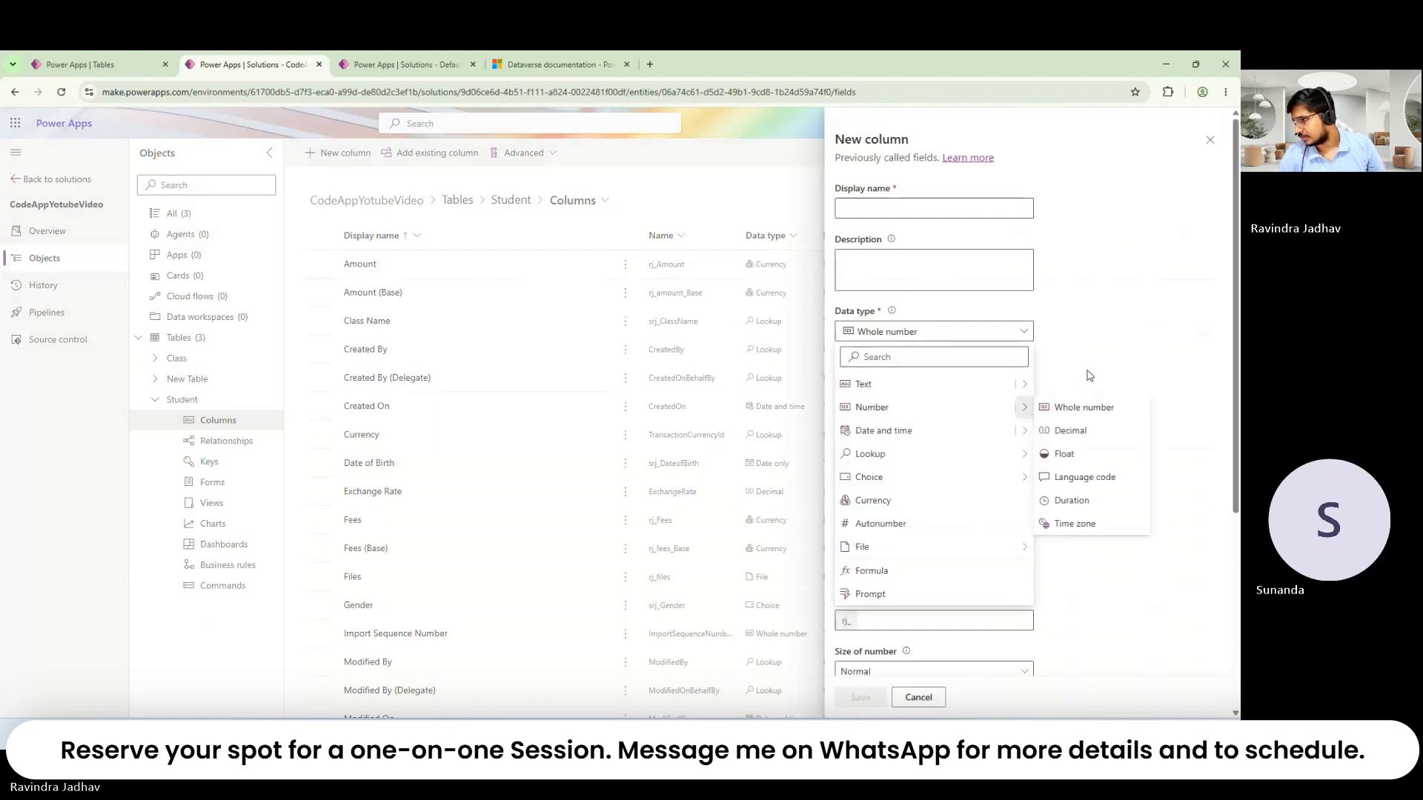
pyautogui.click(1078, 406)
pyautogui.click(1017, 385)
pyautogui.click(1017, 385)
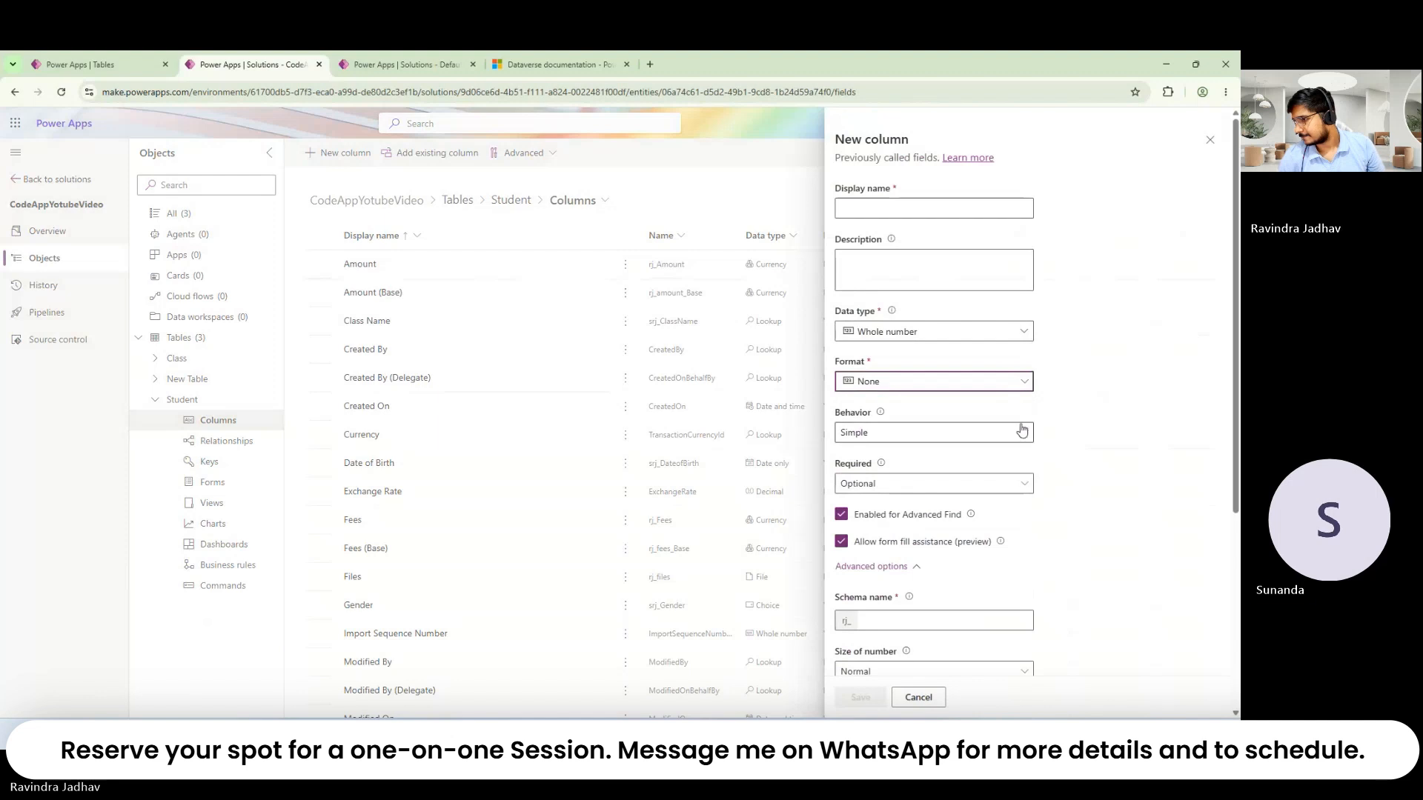
pyautogui.click(1021, 434)
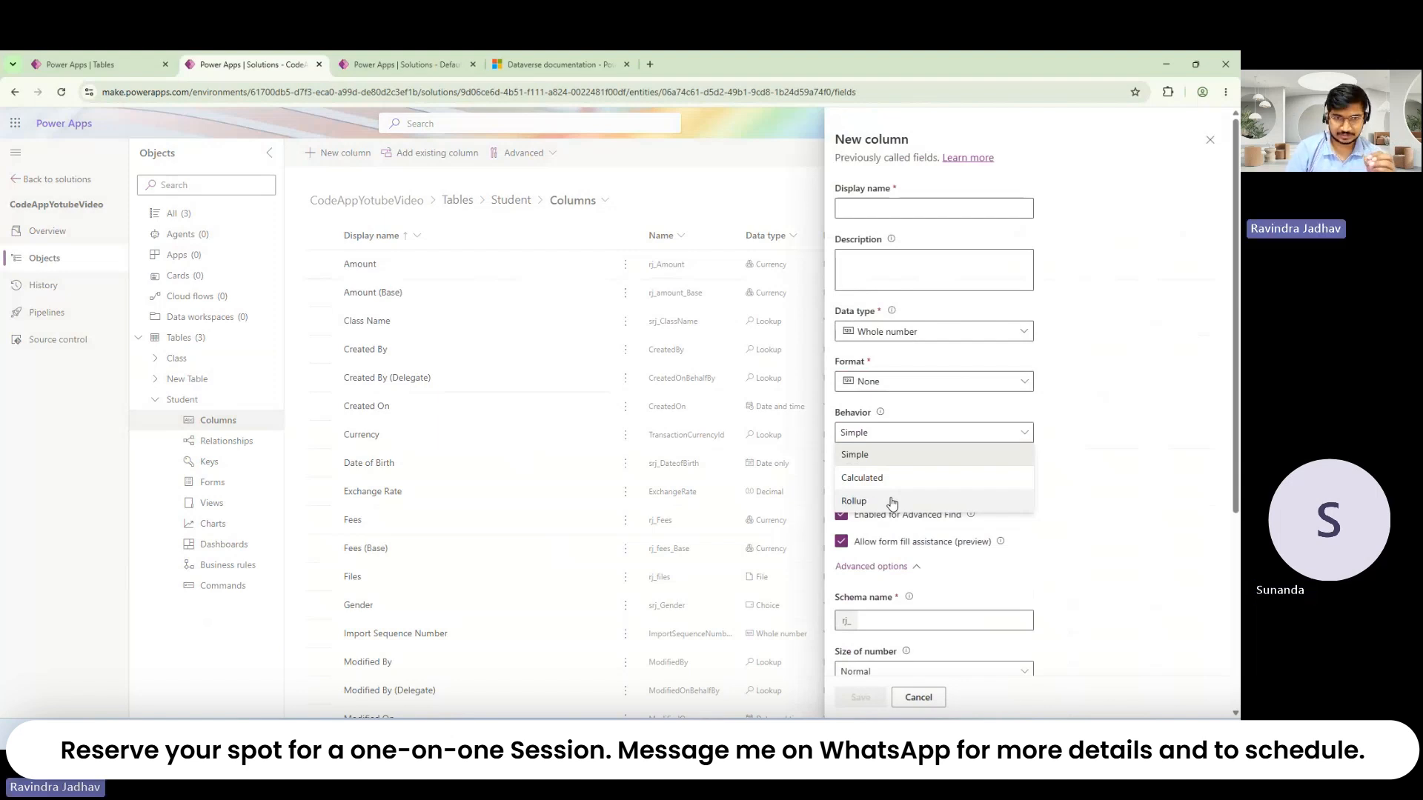
# Step: Keep the column's behaviour Simple and its required level Optional
pyautogui.click(1083, 507)
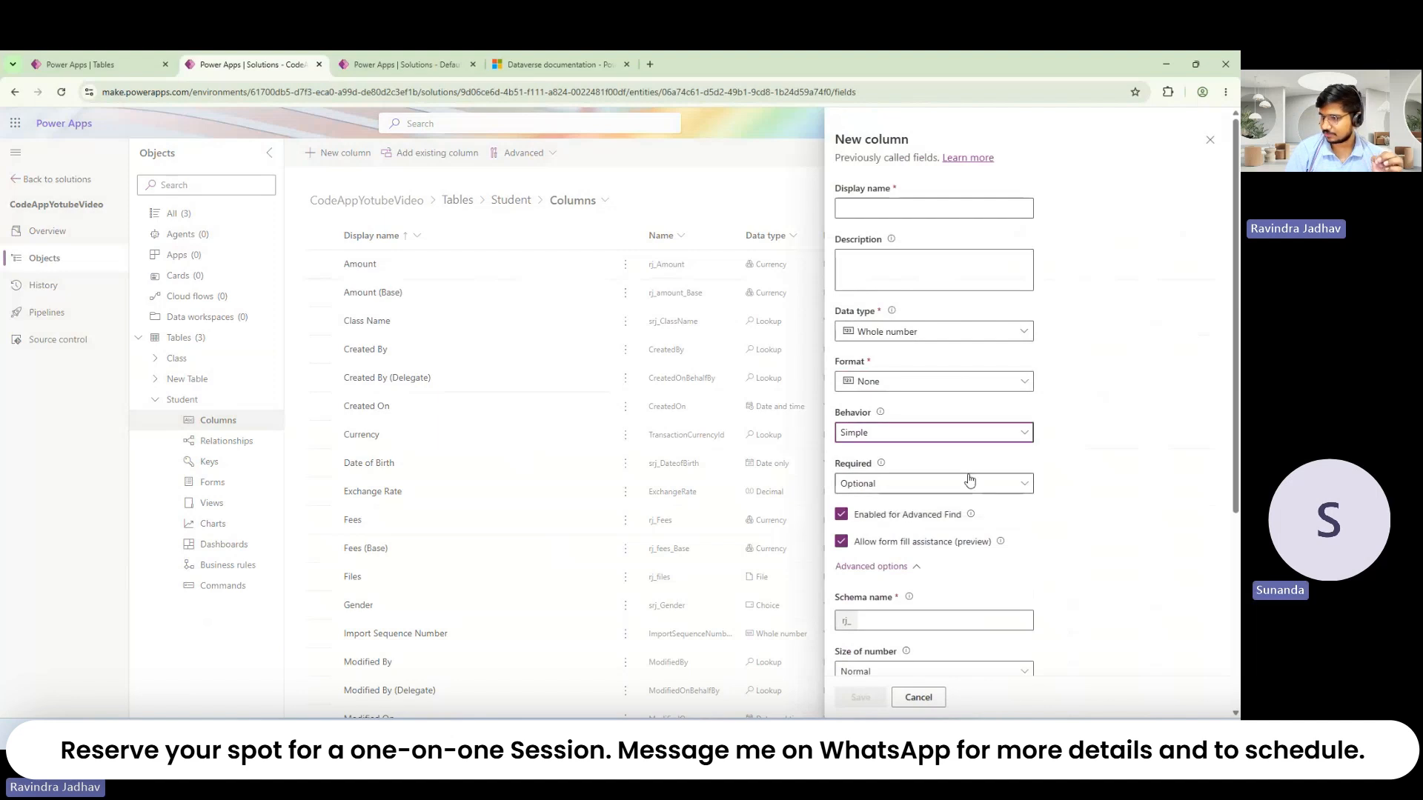
pyautogui.click(970, 482)
pyautogui.click(1068, 507)
pyautogui.scroll(-2, 1065, 507)
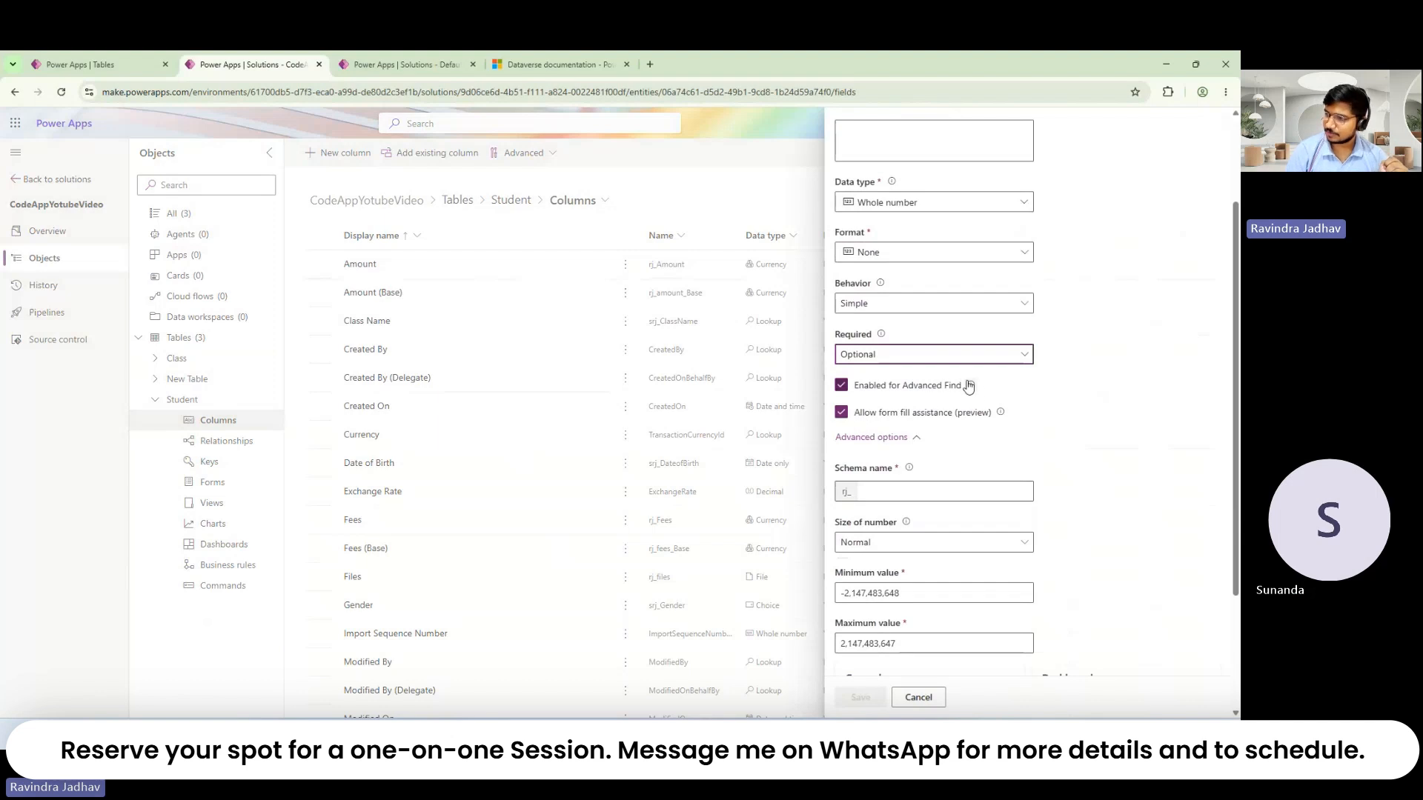
# Step: Check the Default Solution and Tables tabs, then return to the new column form
pyautogui.click(404, 64)
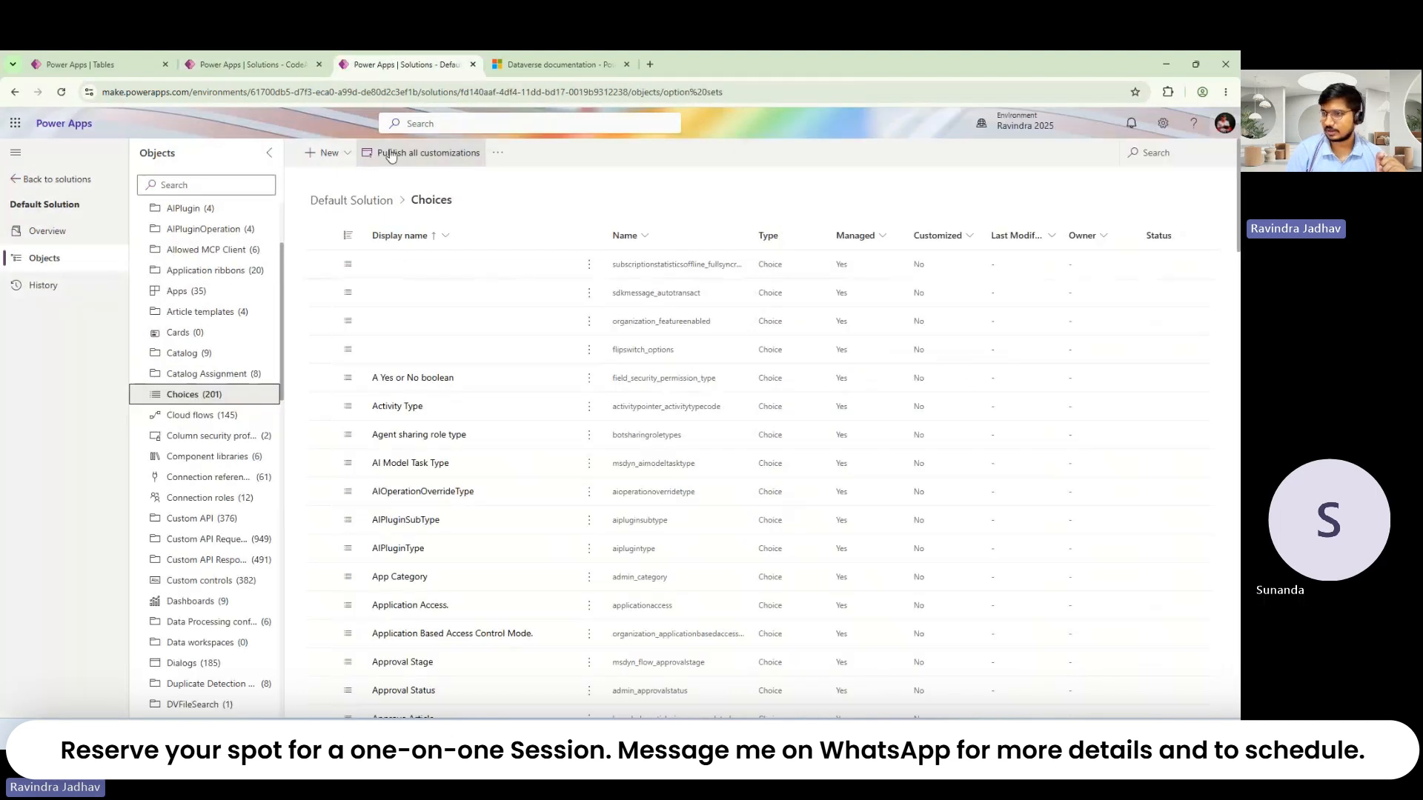
pyautogui.click(90, 58)
pyautogui.click(480, 97)
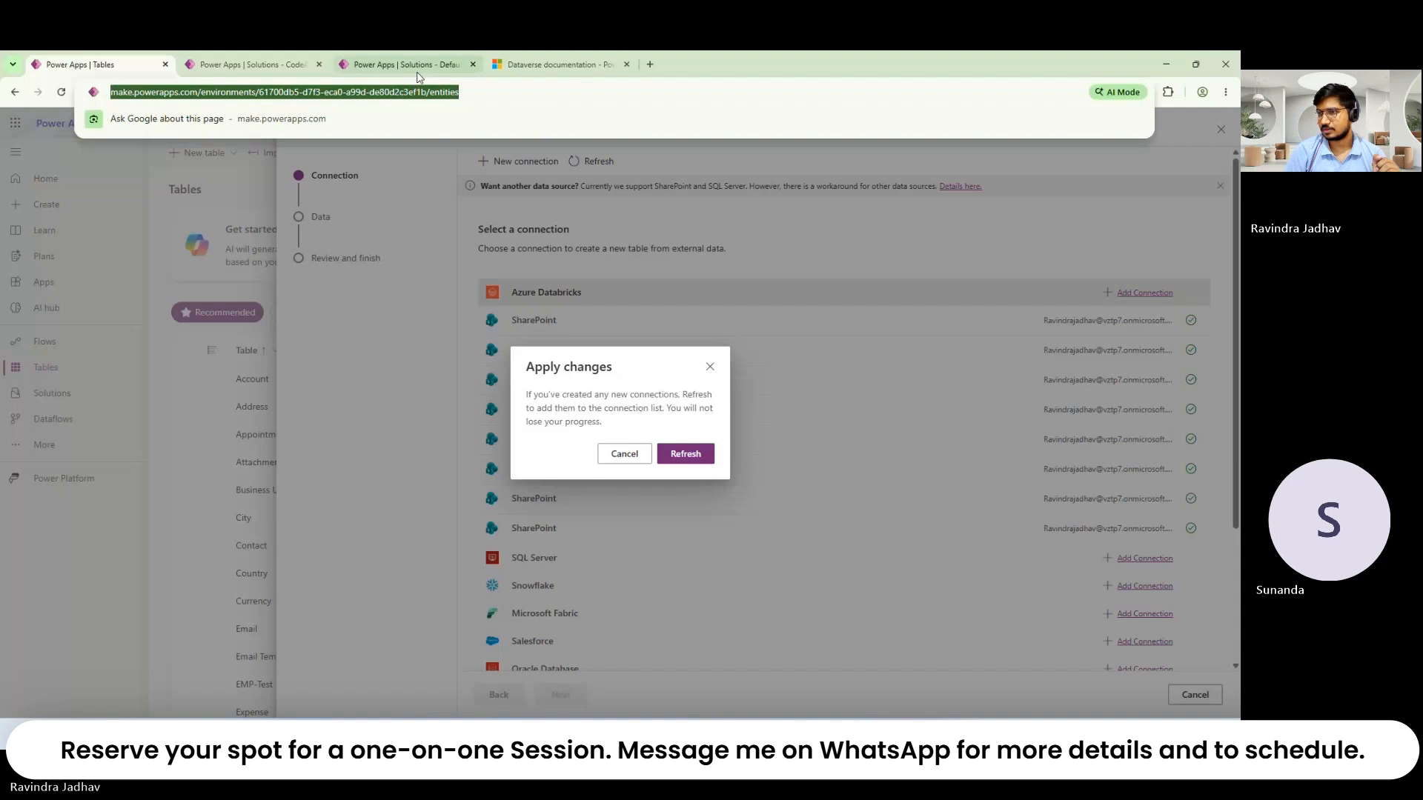
pyautogui.click(416, 70)
pyautogui.click(148, 66)
pyautogui.click(237, 65)
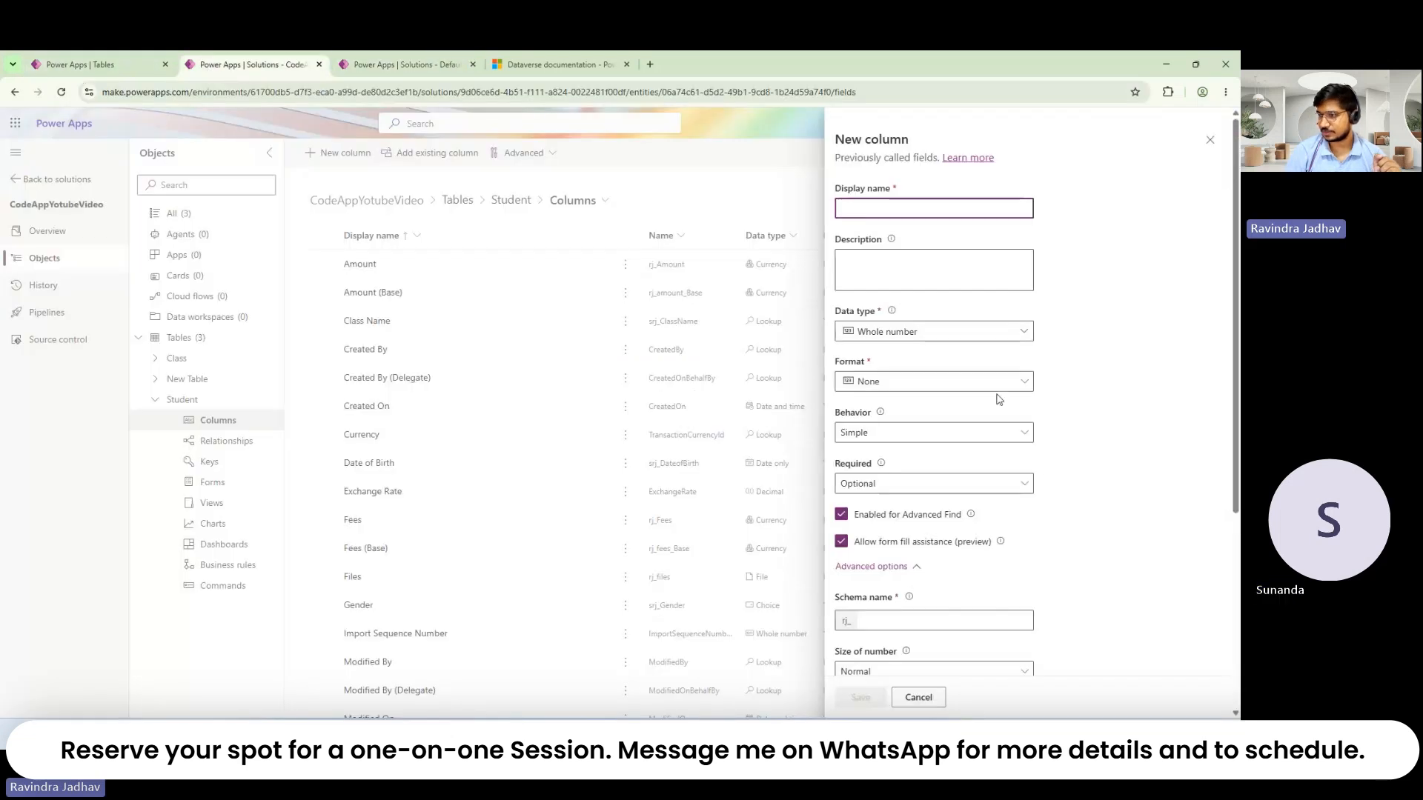
# Step: Enable the dashboard global filter option, then cancel the Whole number column draft
pyautogui.scroll(3, 1034, 530)
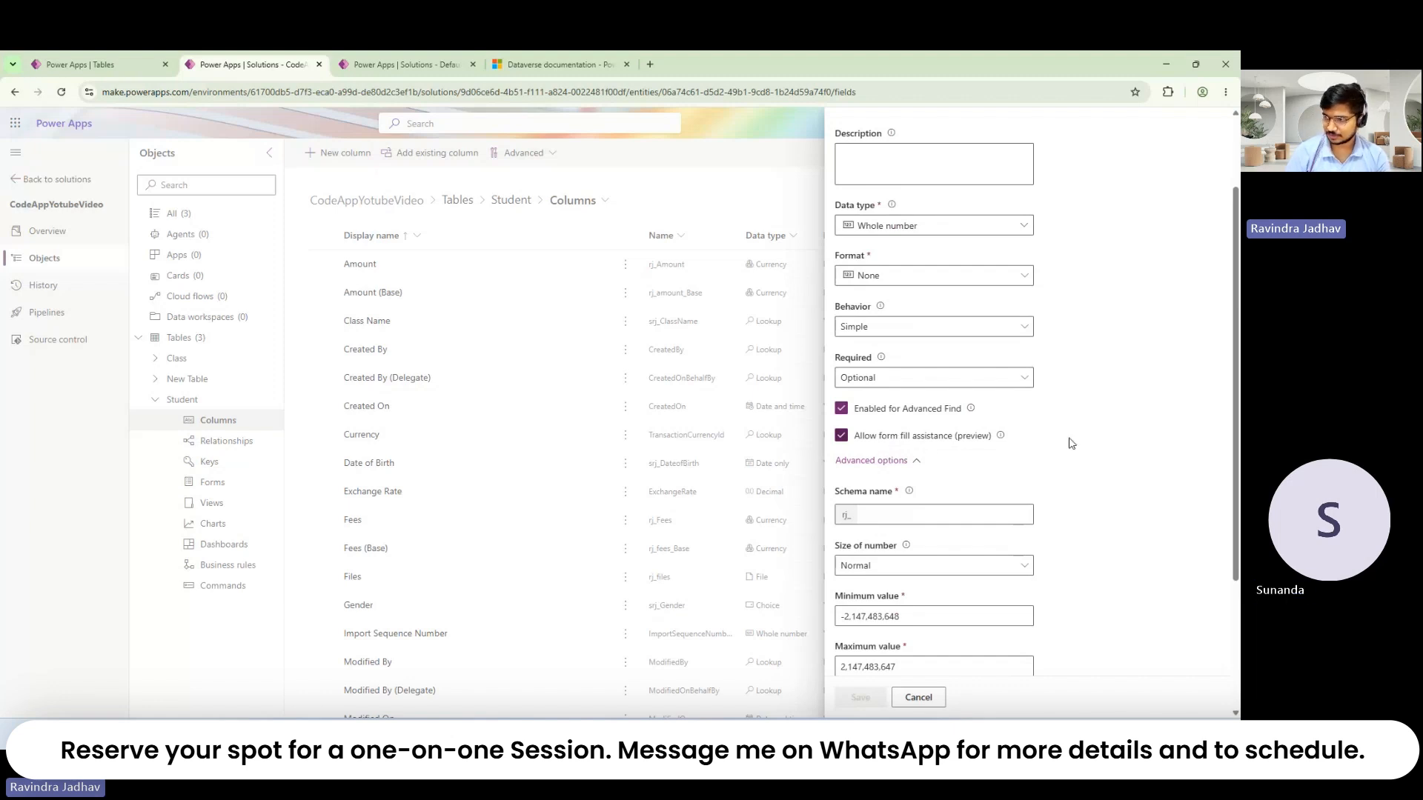
pyautogui.scroll(-1, 1071, 443)
pyautogui.scroll(-3, 1071, 443)
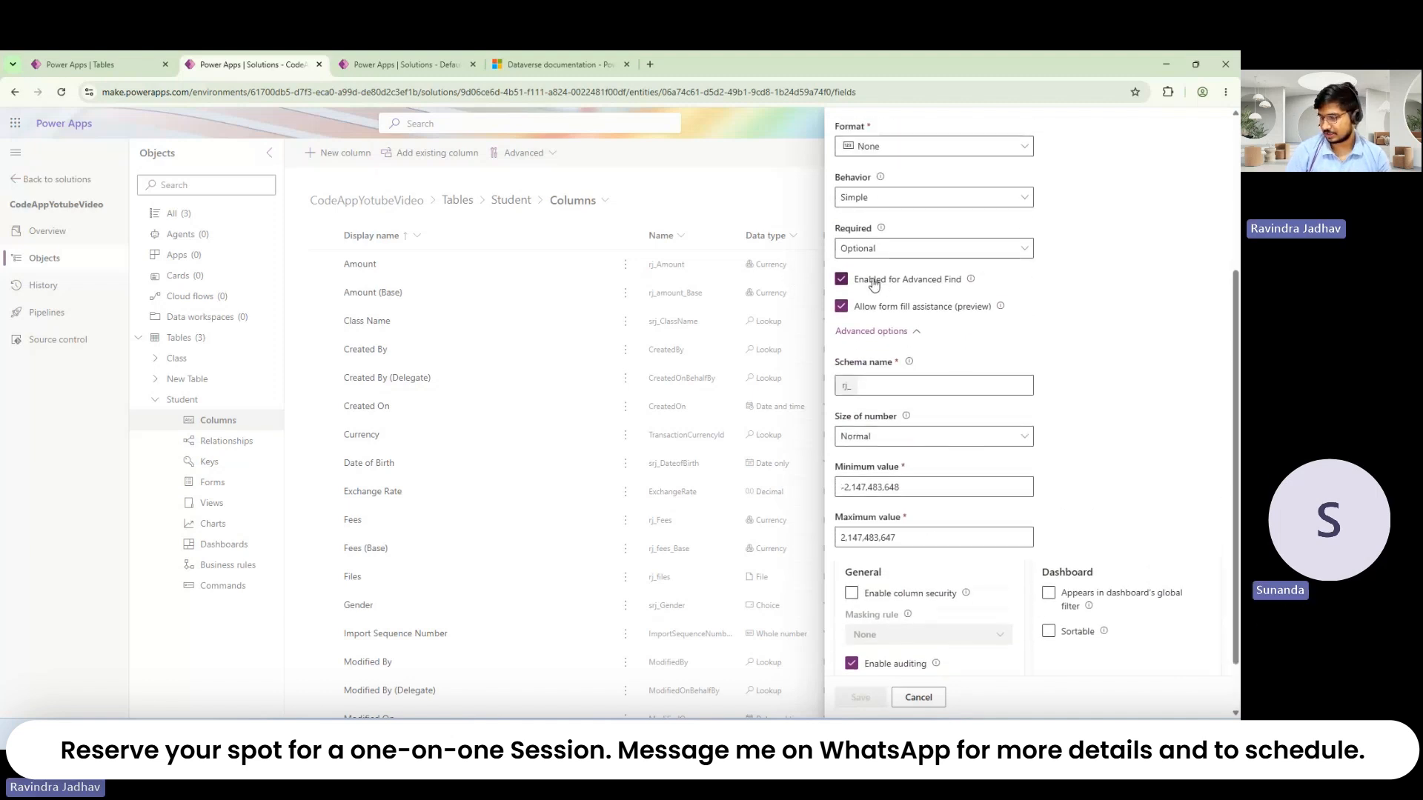
pyautogui.scroll(-2, 962, 547)
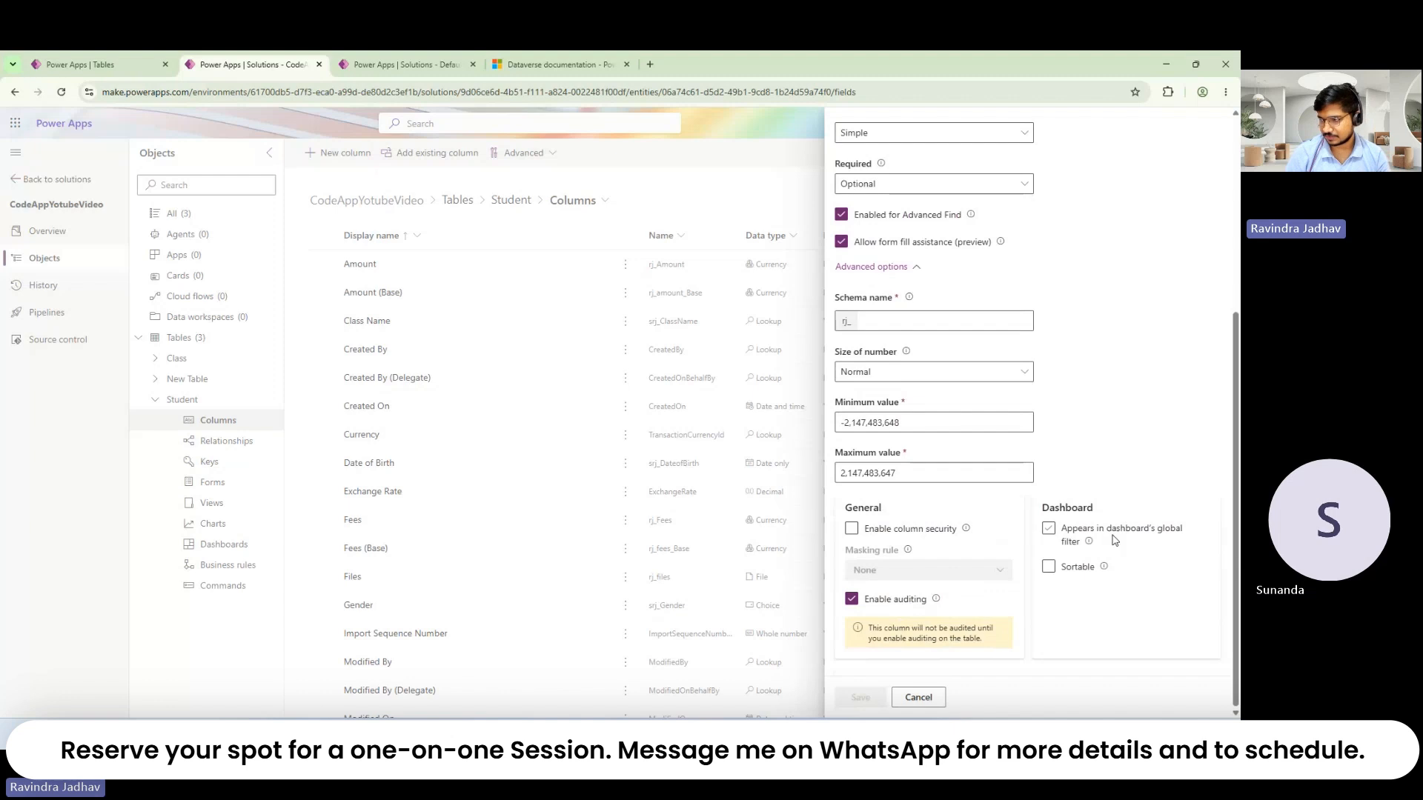
pyautogui.click(1068, 537)
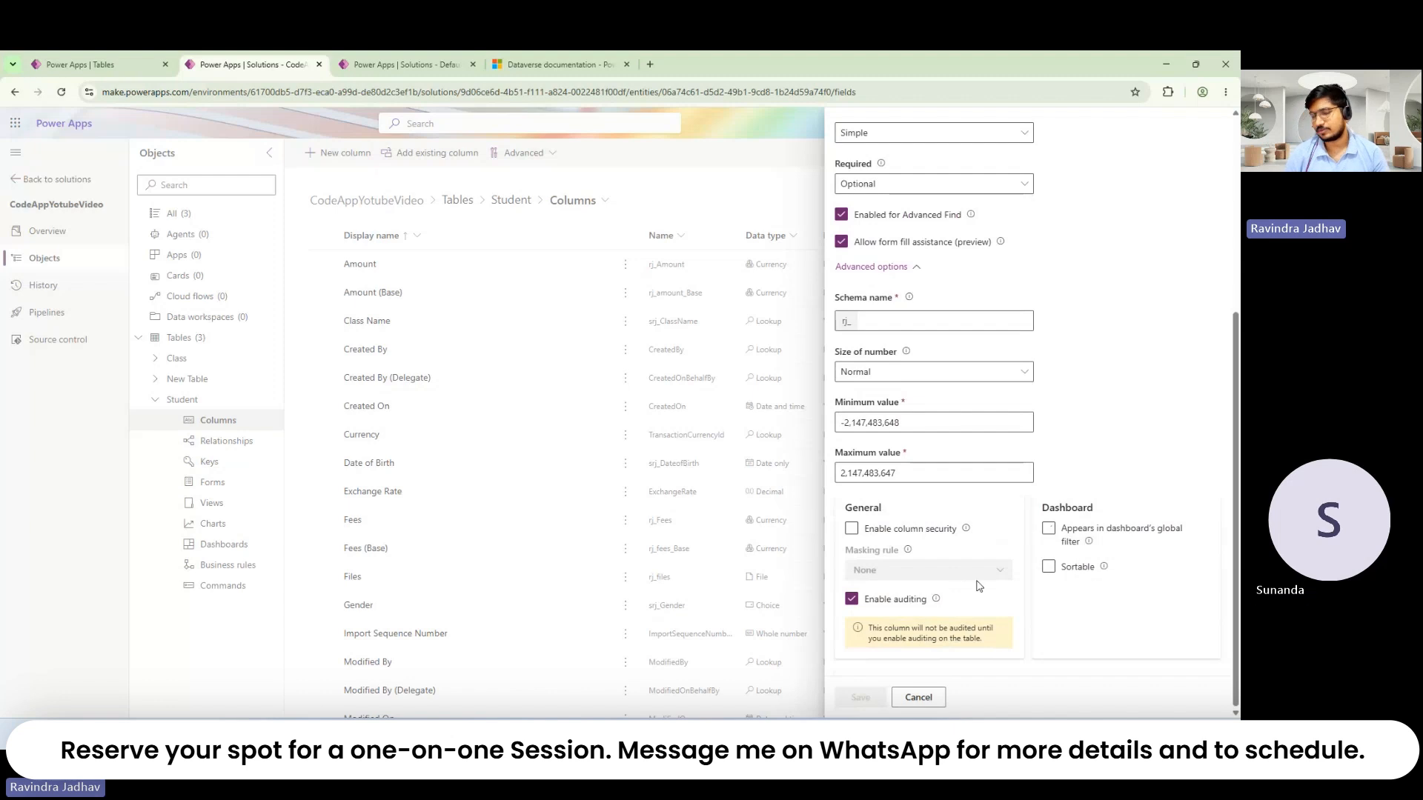
pyautogui.scroll(5, 1045, 495)
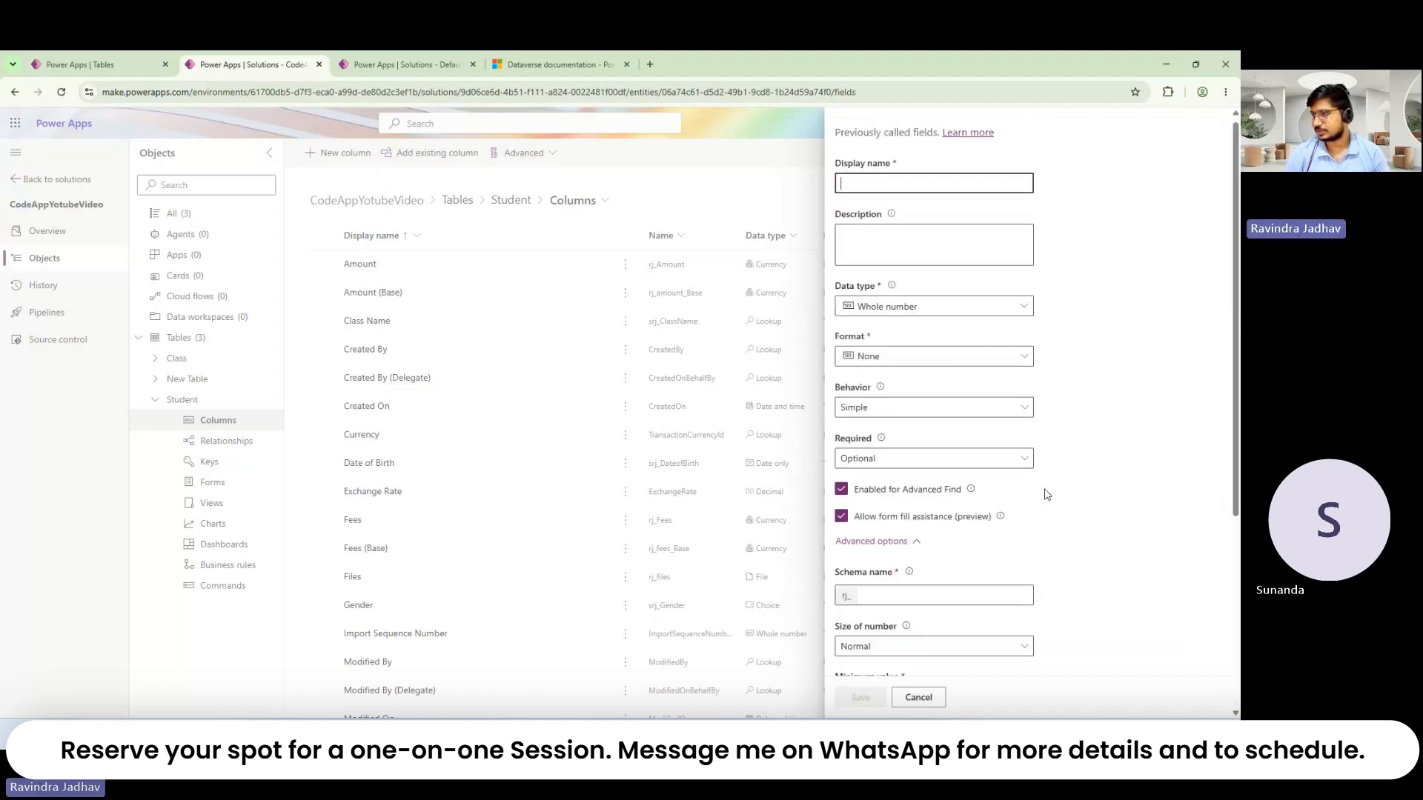
pyautogui.scroll(-5, 1046, 494)
pyautogui.click(917, 698)
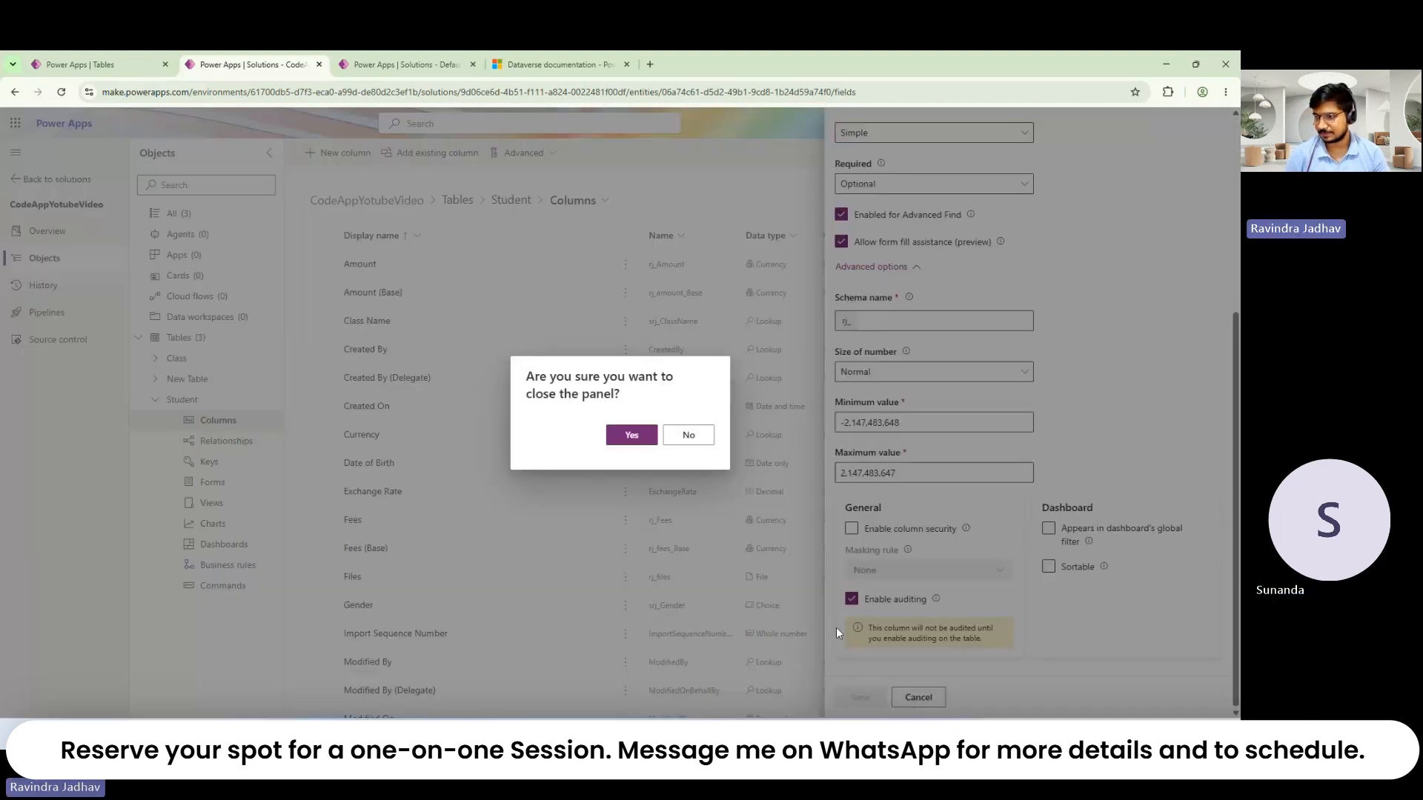
# Step: Discard the draft and review the Amount column's advanced settings
pyautogui.click(638, 439)
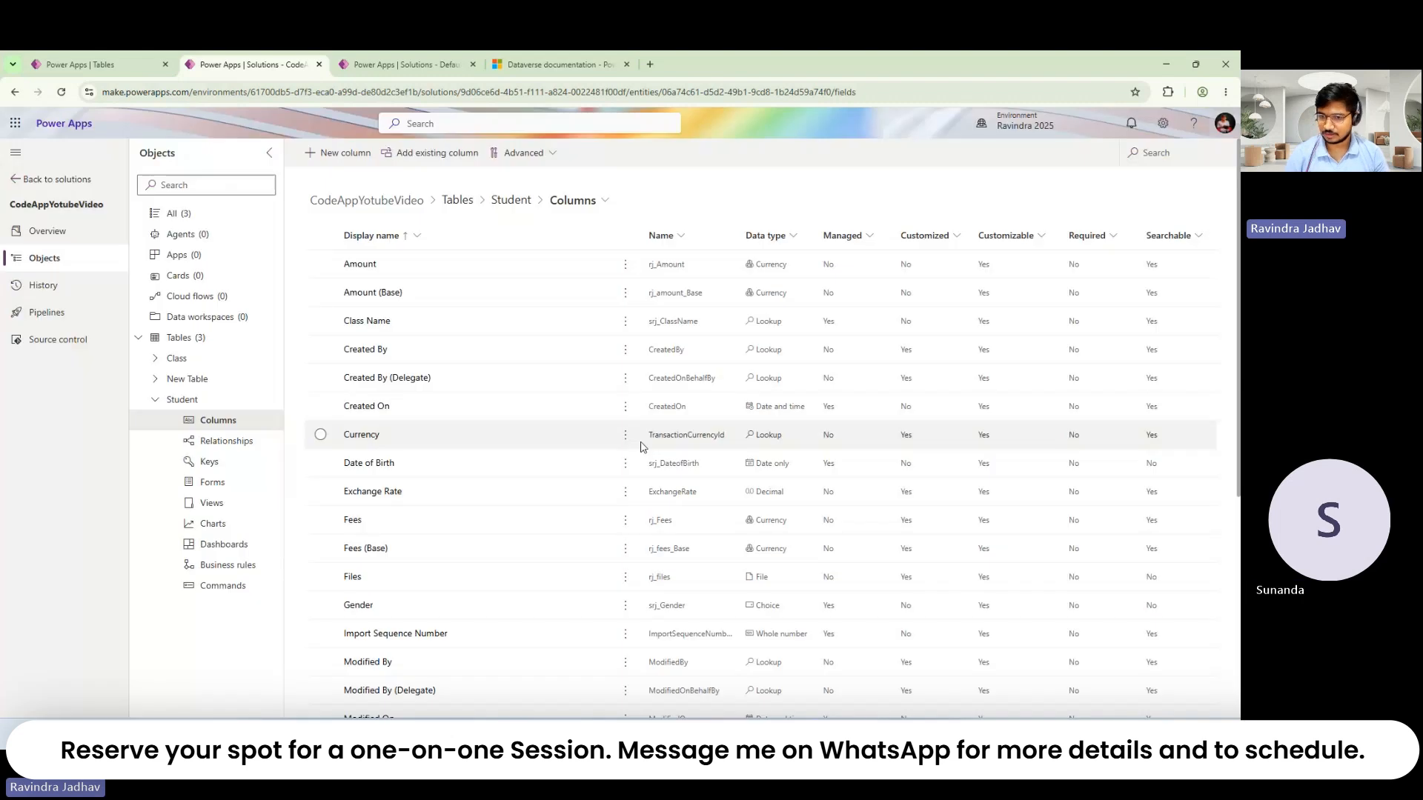
pyautogui.scroll(-5, 444, 454)
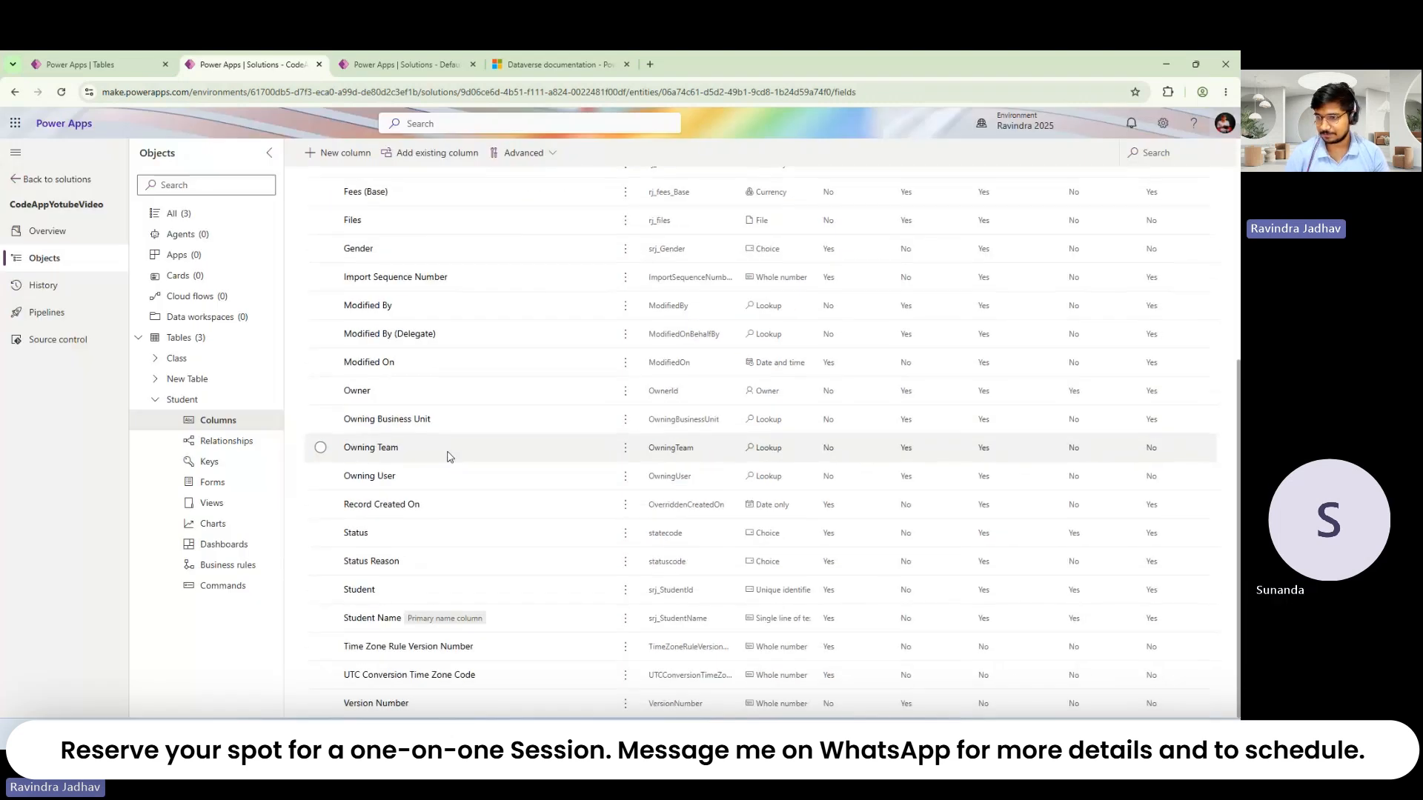
pyautogui.scroll(5, 444, 454)
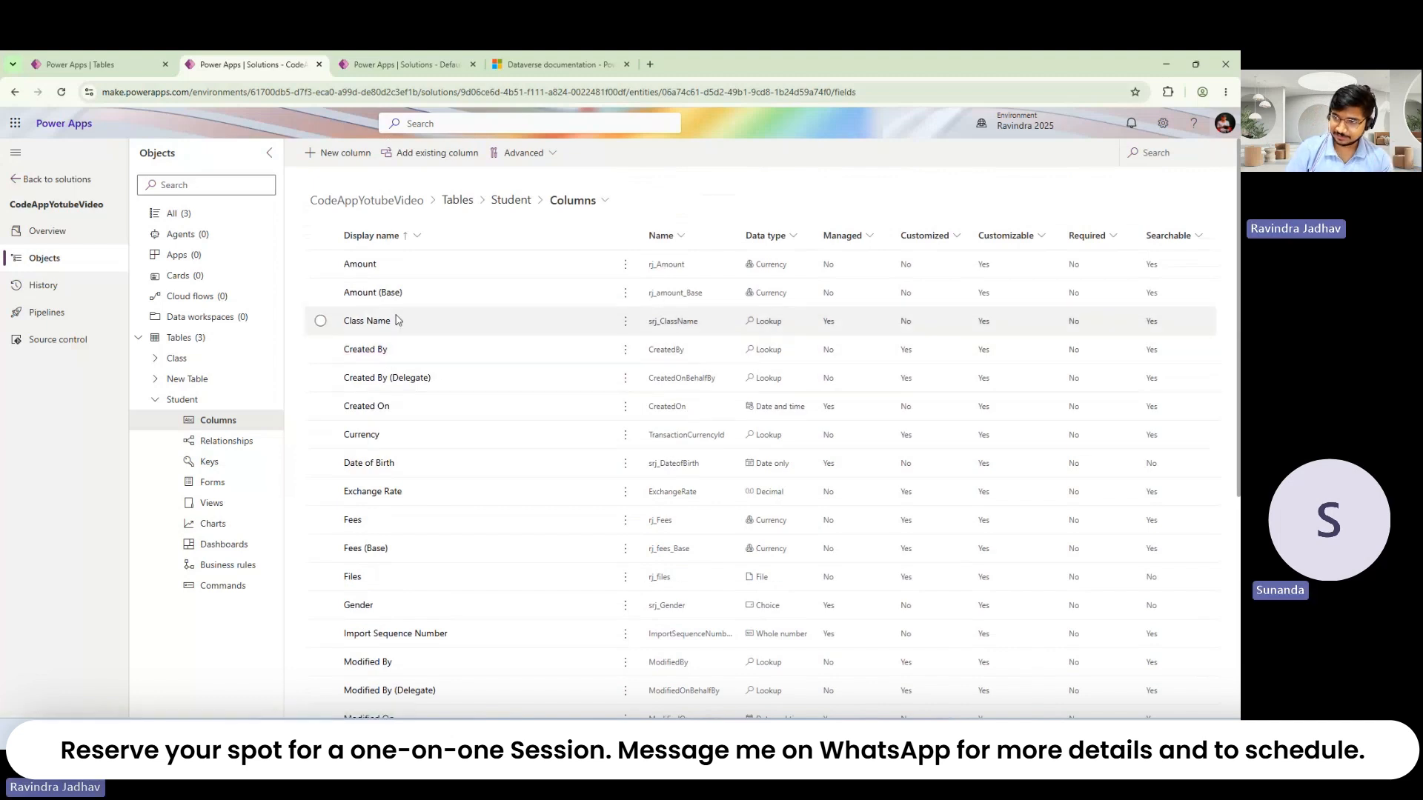
pyautogui.click(370, 270)
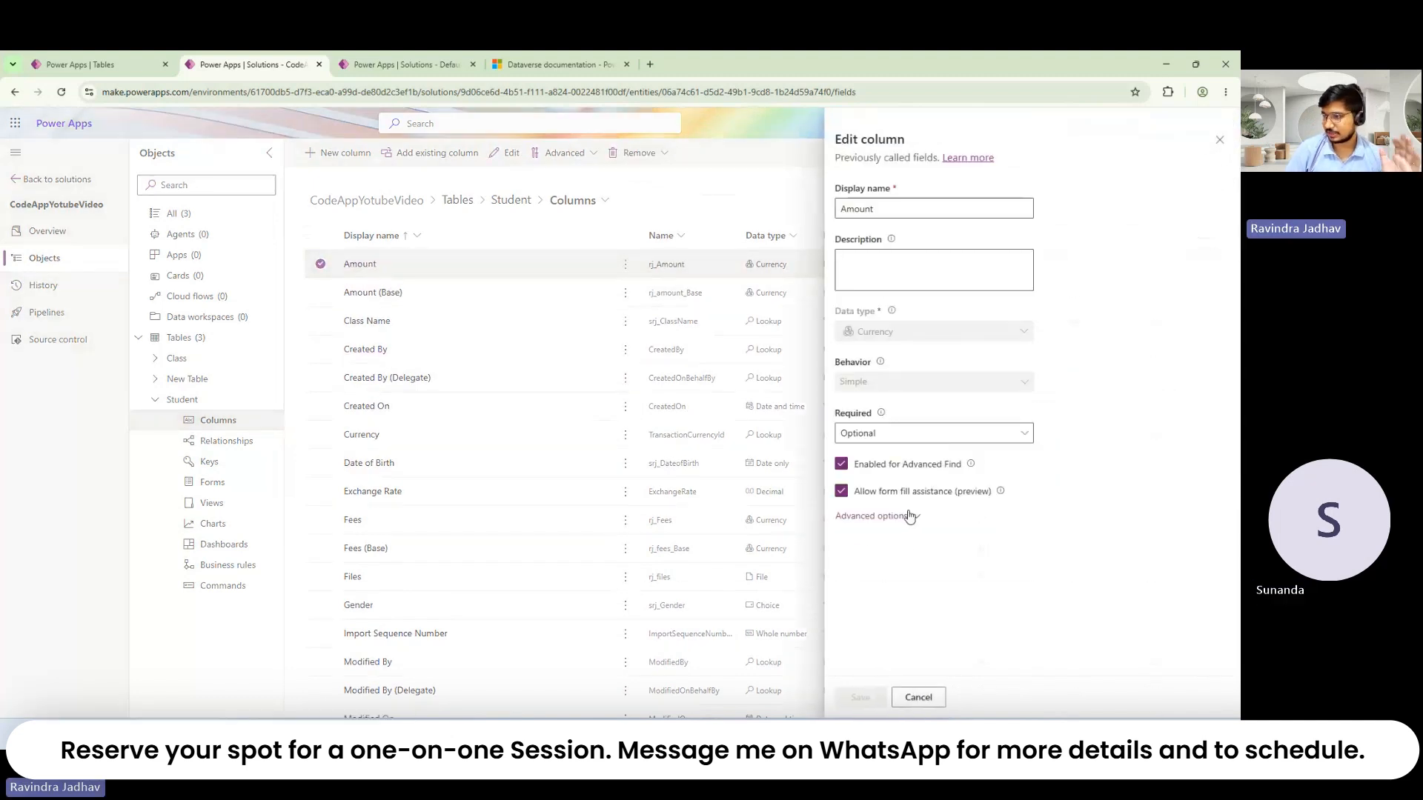
pyautogui.click(909, 516)
pyautogui.click(1211, 141)
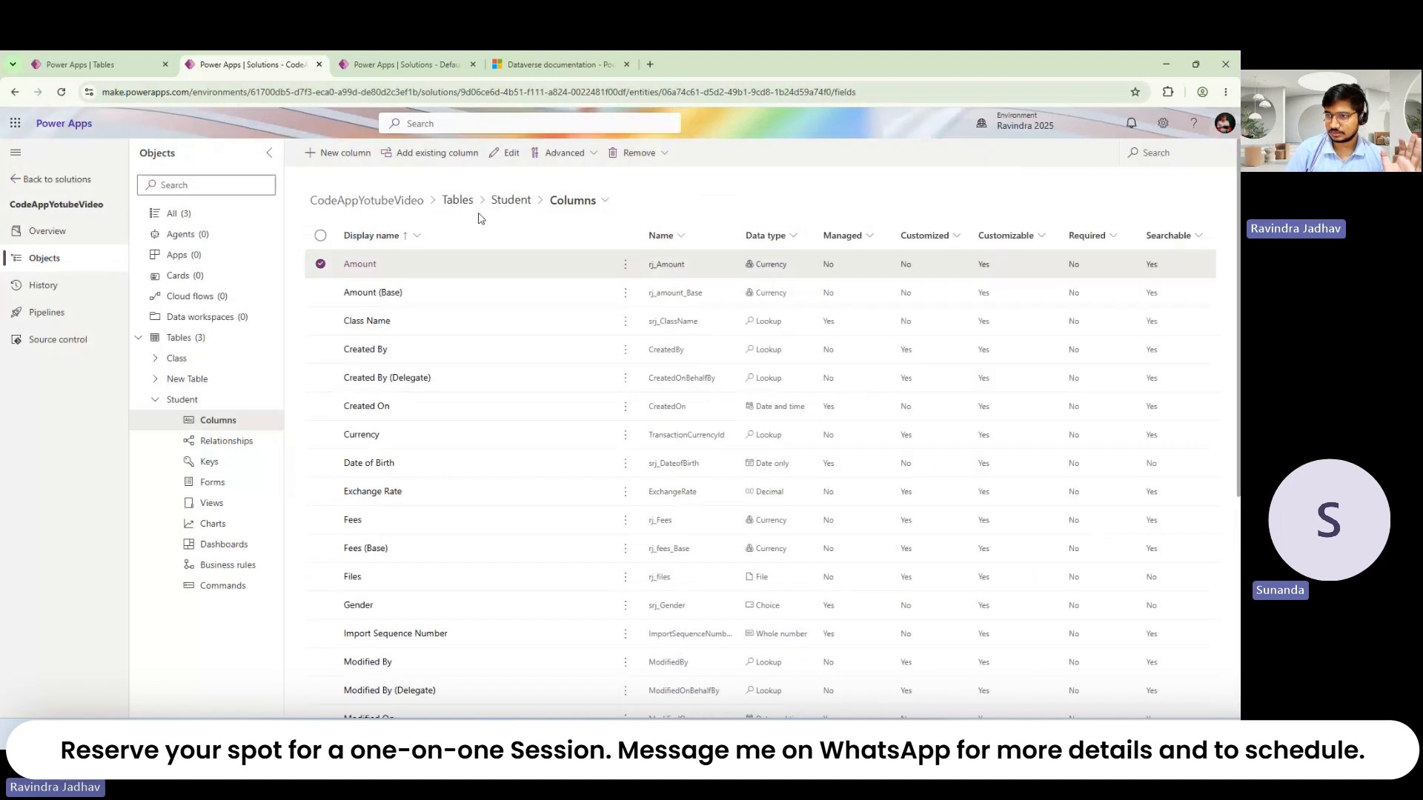
# Step: Deselect the Amount column and start a fresh new column on Student
pyautogui.click(339, 153)
pyautogui.click(320, 282)
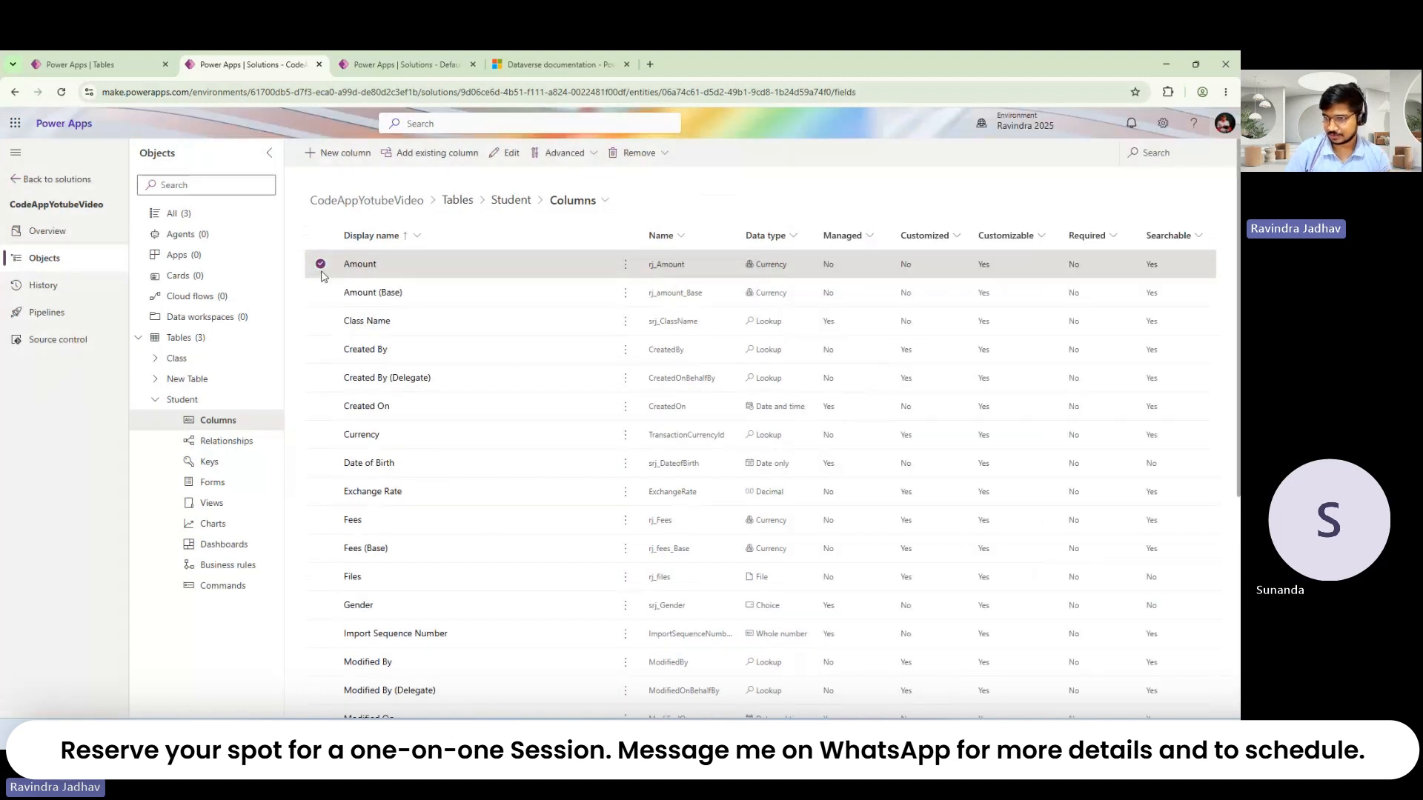
pyautogui.click(320, 271)
pyautogui.click(339, 153)
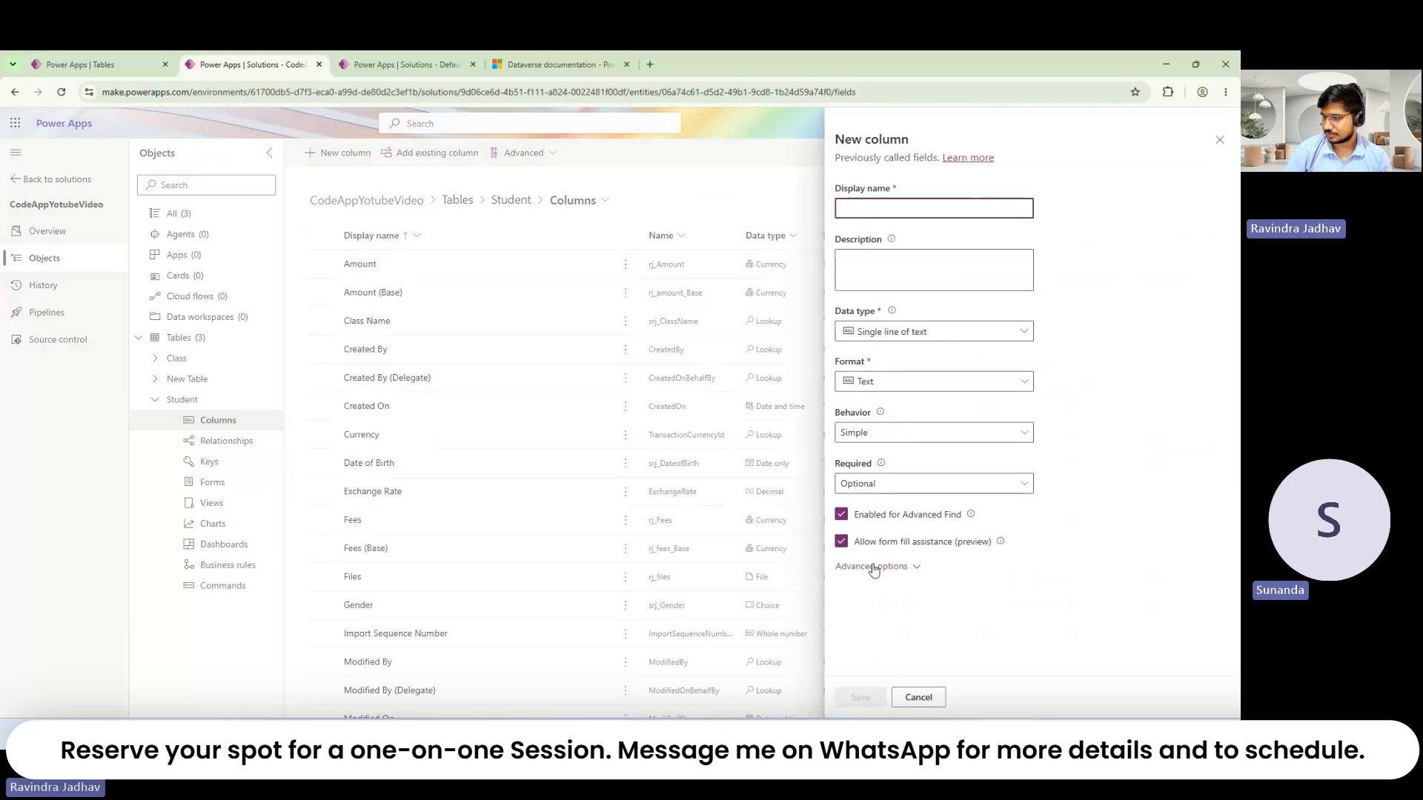
# Step: Enter 'XYZ' as the new column's display name with advanced options shown
pyautogui.click(913, 566)
pyautogui.scroll(-3, 913, 549)
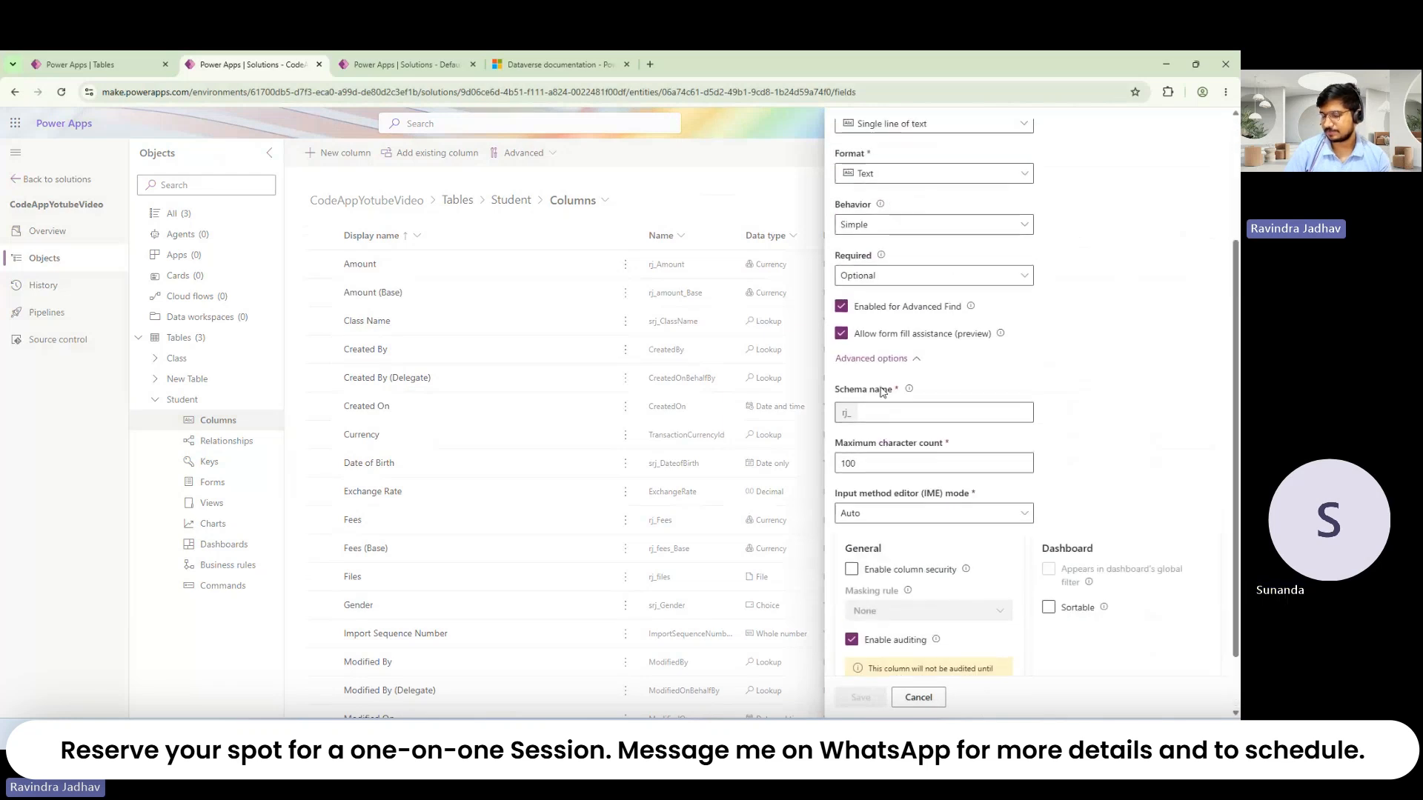
pyautogui.scroll(5, 922, 362)
pyautogui.click(891, 209)
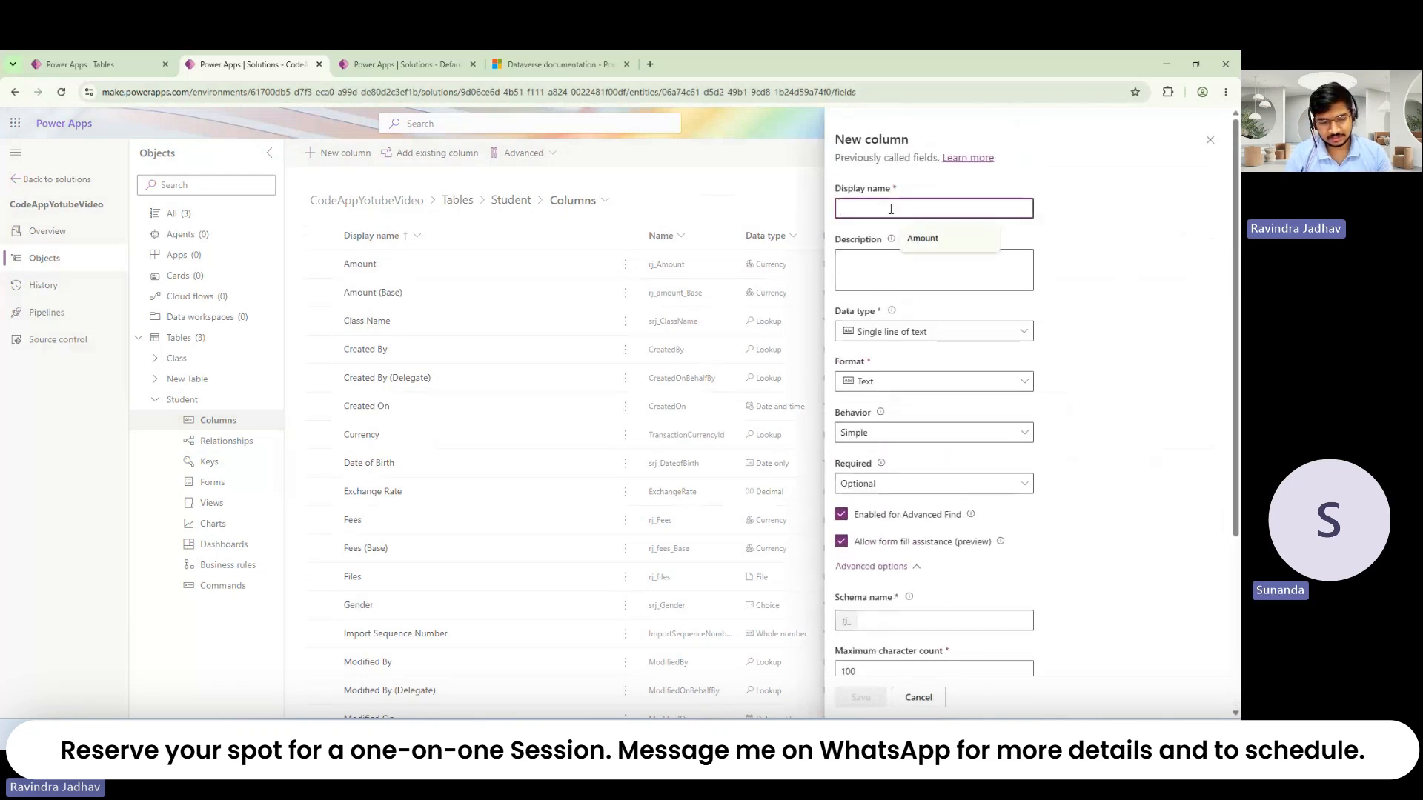
pyautogui.write('XYZ')
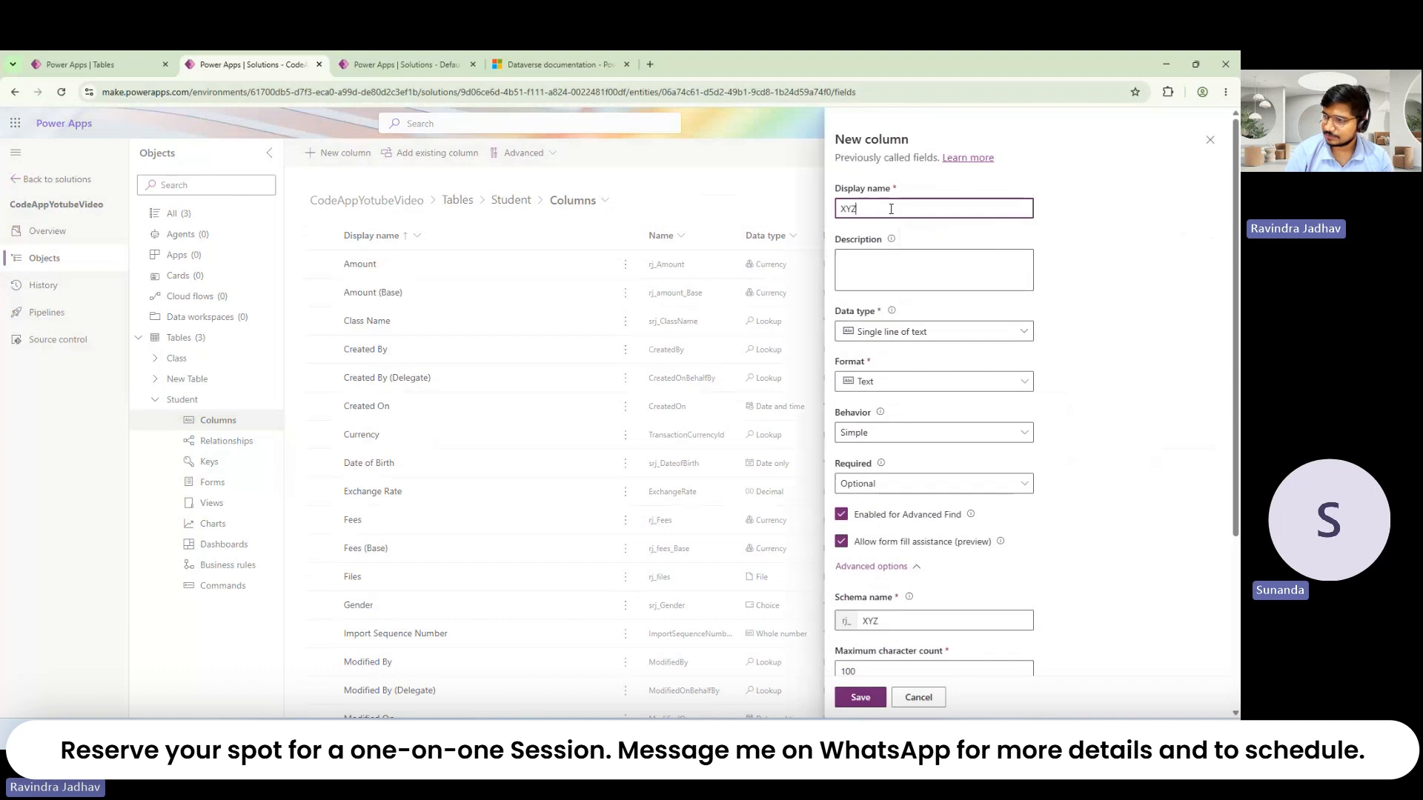
# Step: Change the schema name to lowercase 'xyz' and save the XYZ column
pyautogui.scroll(-4, 887, 380)
pyautogui.click(888, 380)
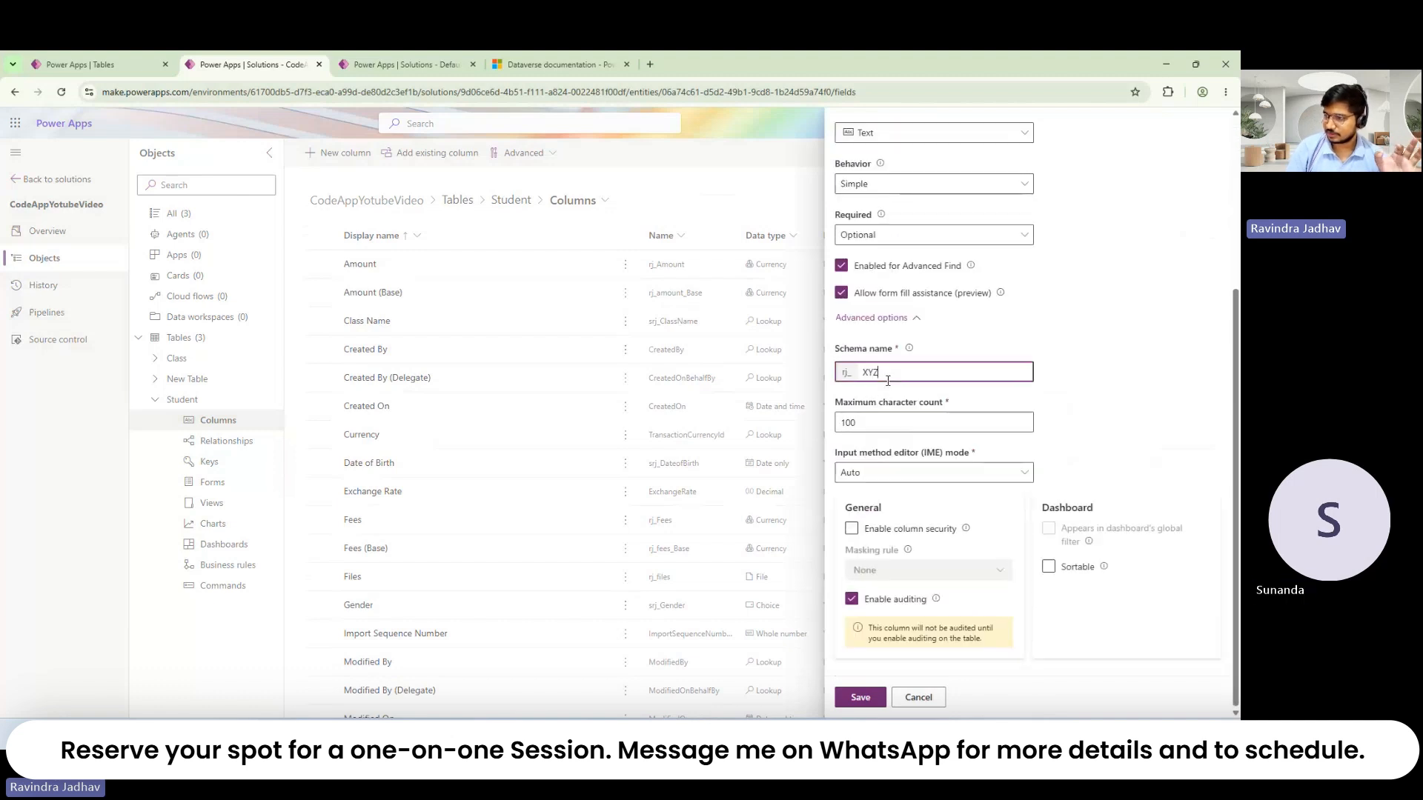
pyautogui.scroll(2, 902, 513)
pyautogui.click(902, 512)
pyautogui.scroll(-2, 902, 513)
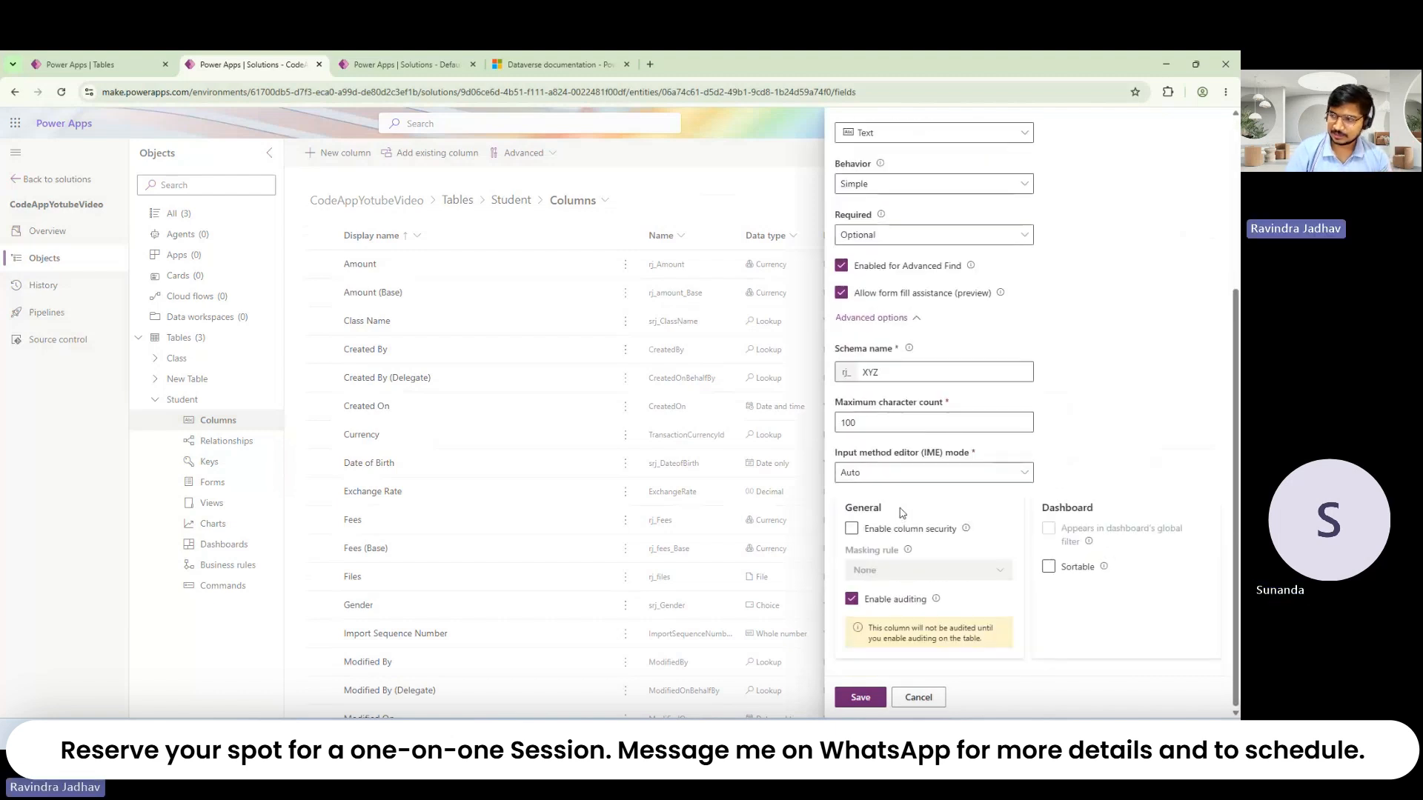
pyautogui.click(935, 371)
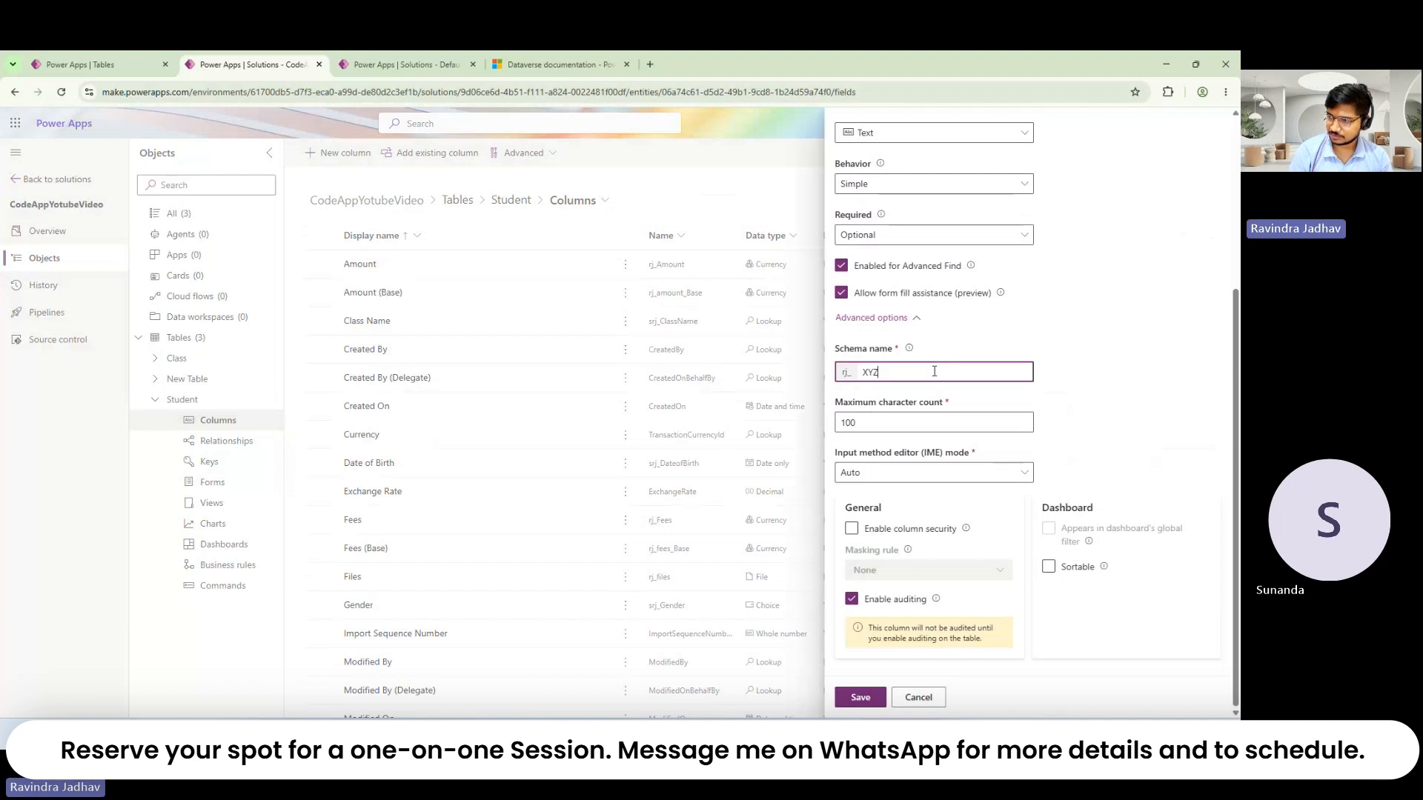
pyautogui.press('BackSpace')
pyautogui.write('xyz')
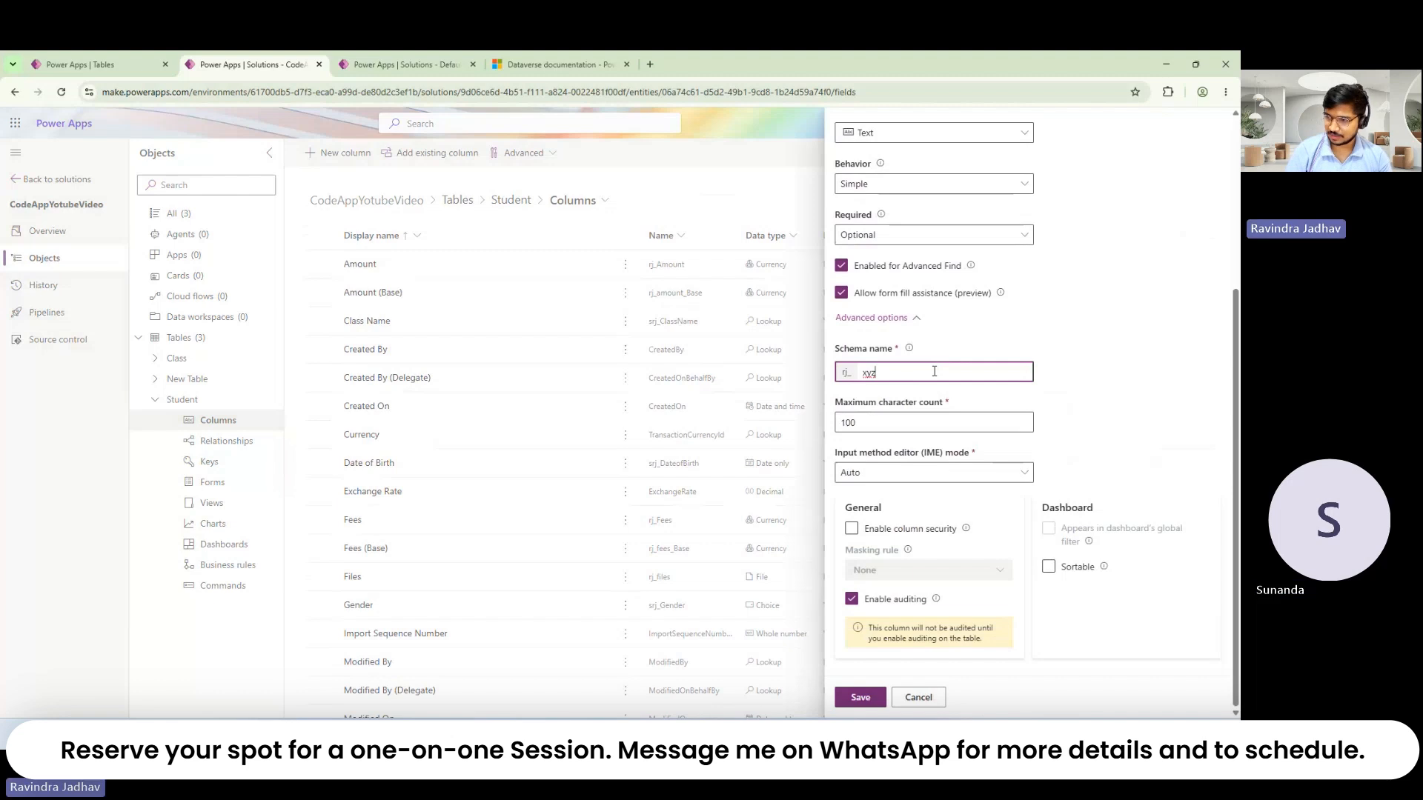
pyautogui.scroll(4, 934, 371)
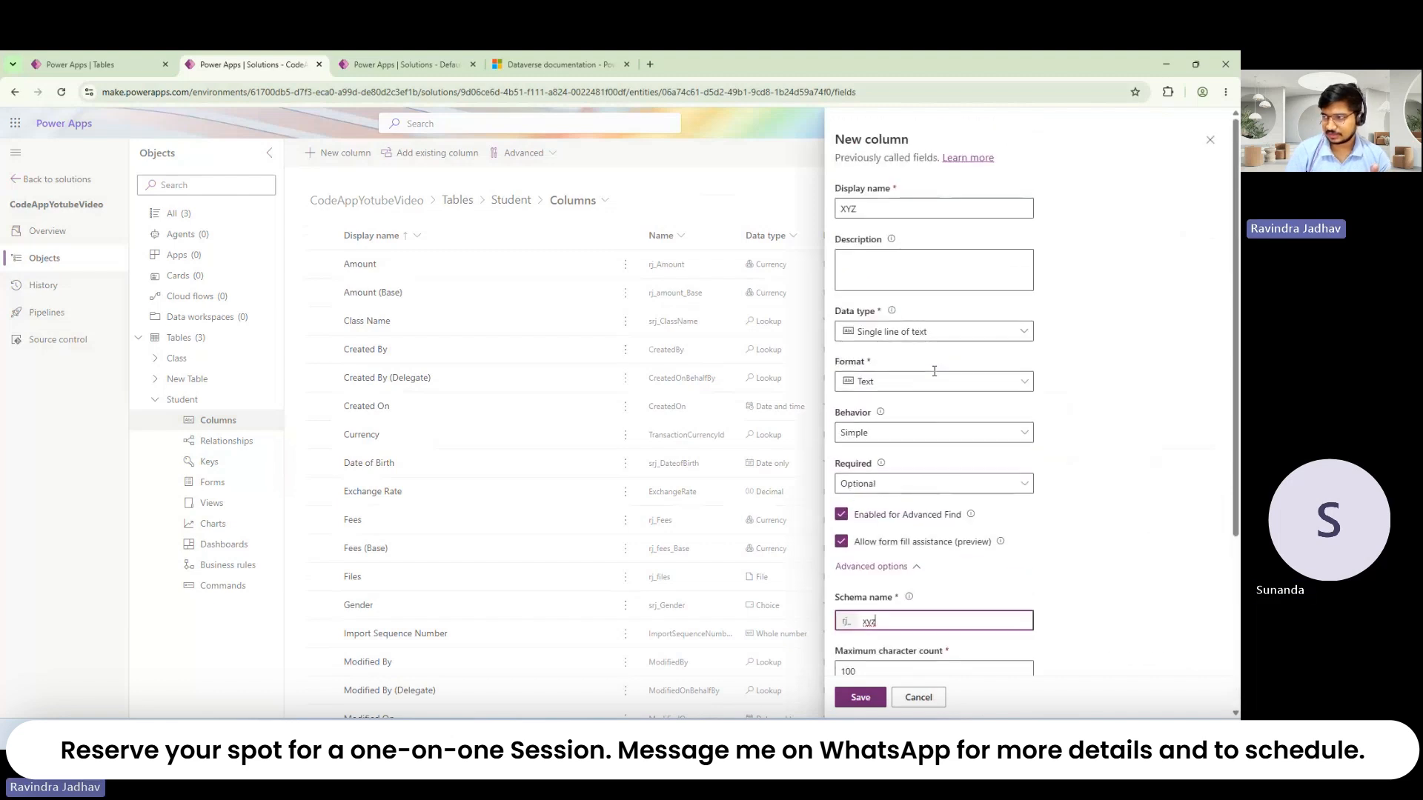
pyautogui.click(865, 699)
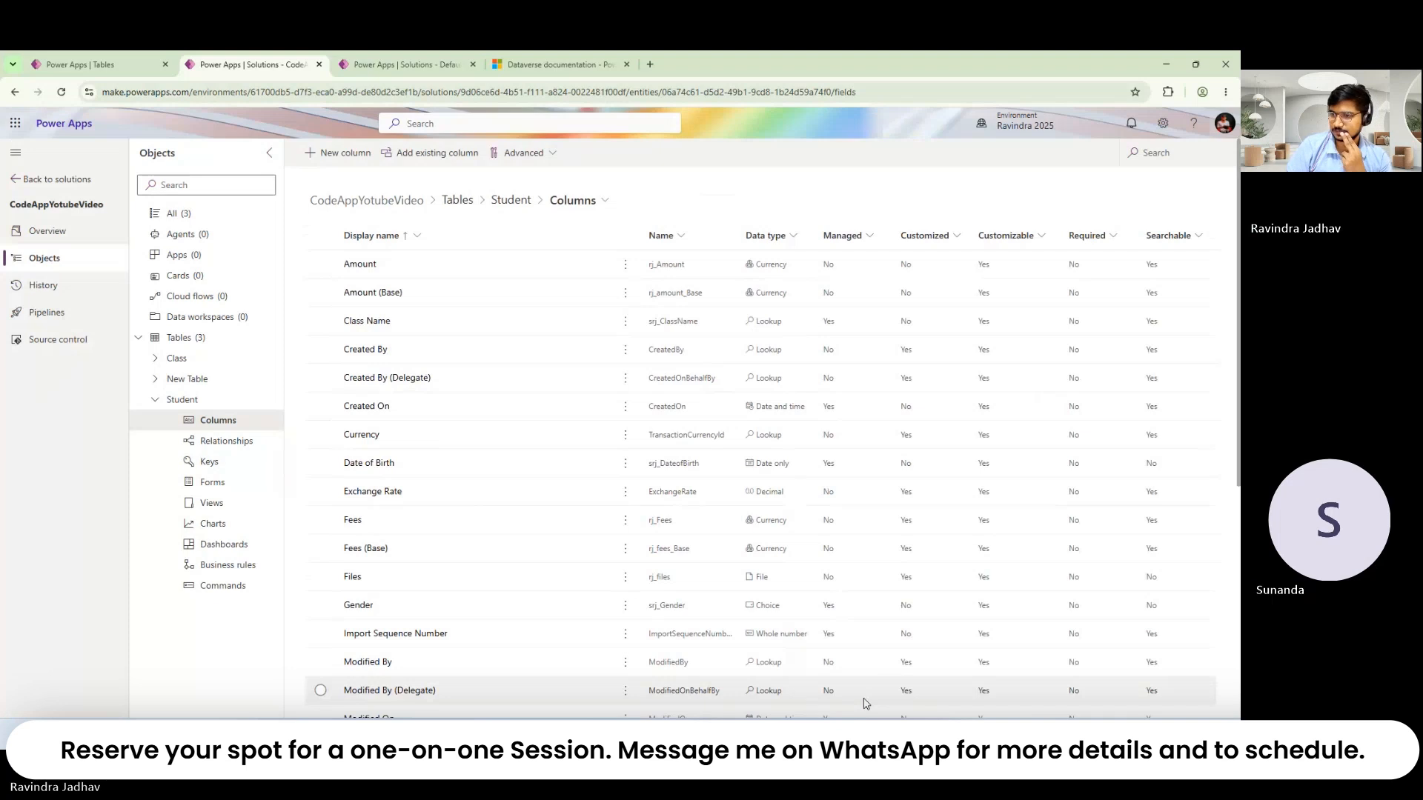
# Step: Open the XYZ column's settings and expand its advanced options
pyautogui.scroll(-5, 435, 548)
pyautogui.click(351, 712)
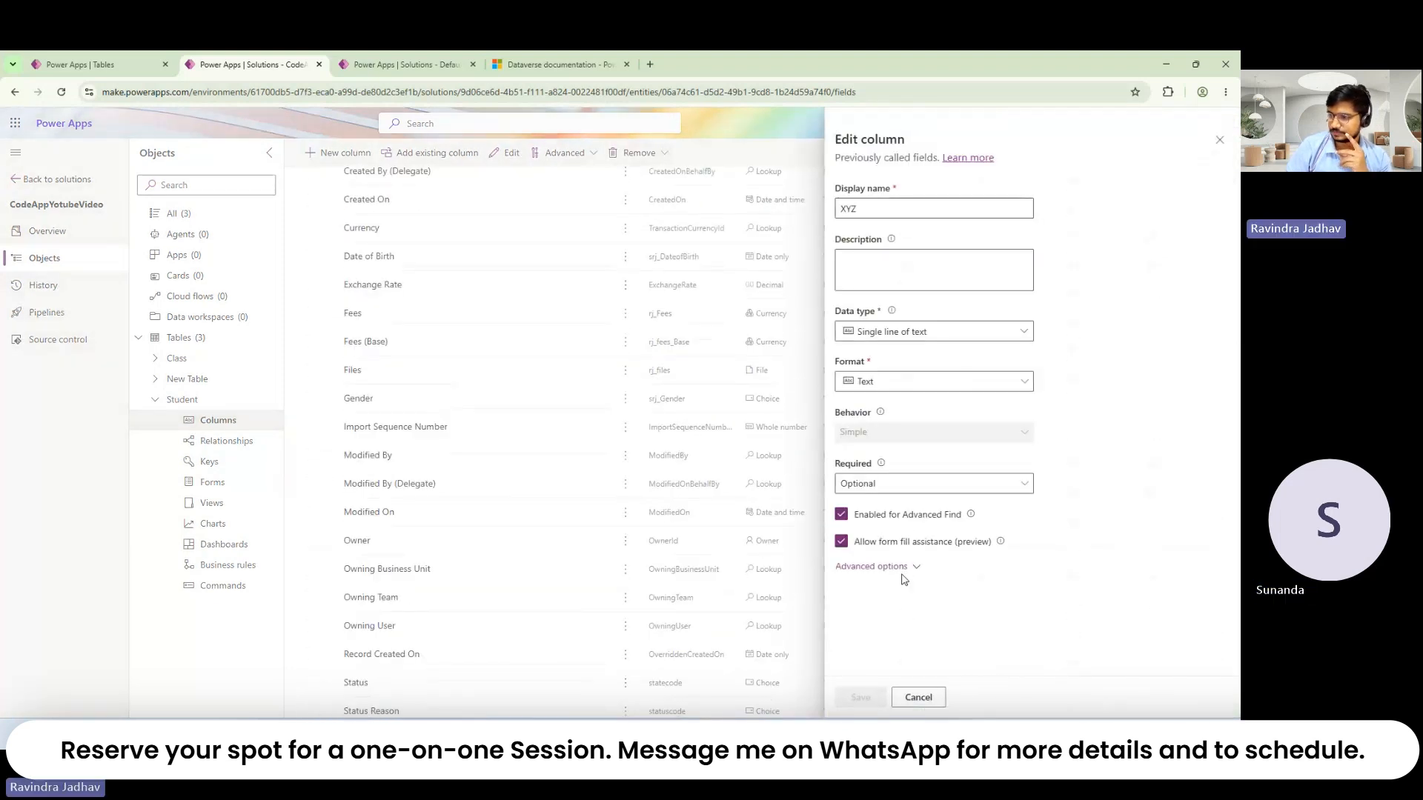
pyautogui.click(902, 573)
pyautogui.scroll(-4, 901, 576)
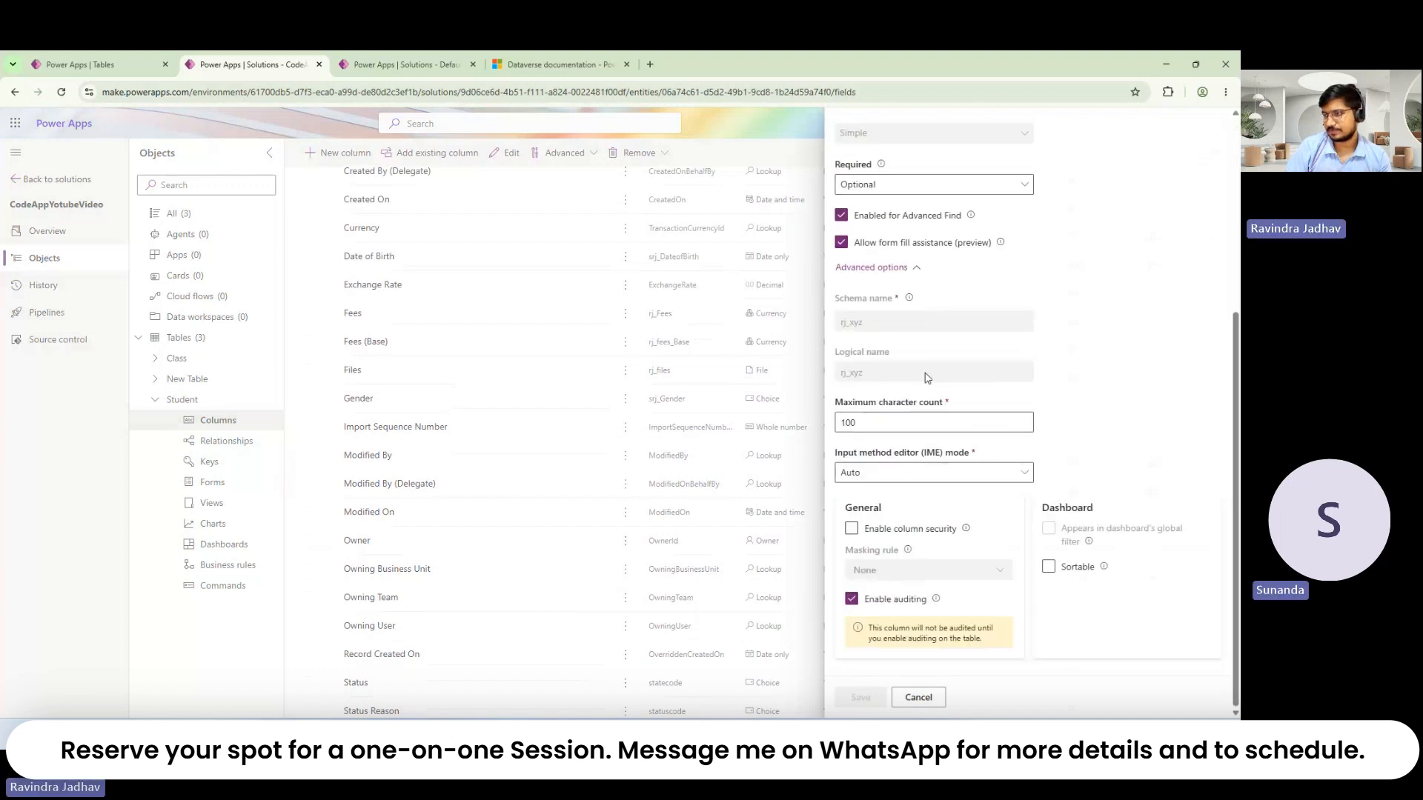
# Step: Check that the Schema name and Logical name both read rj_xyz
pyautogui.tripleClick(867, 300)
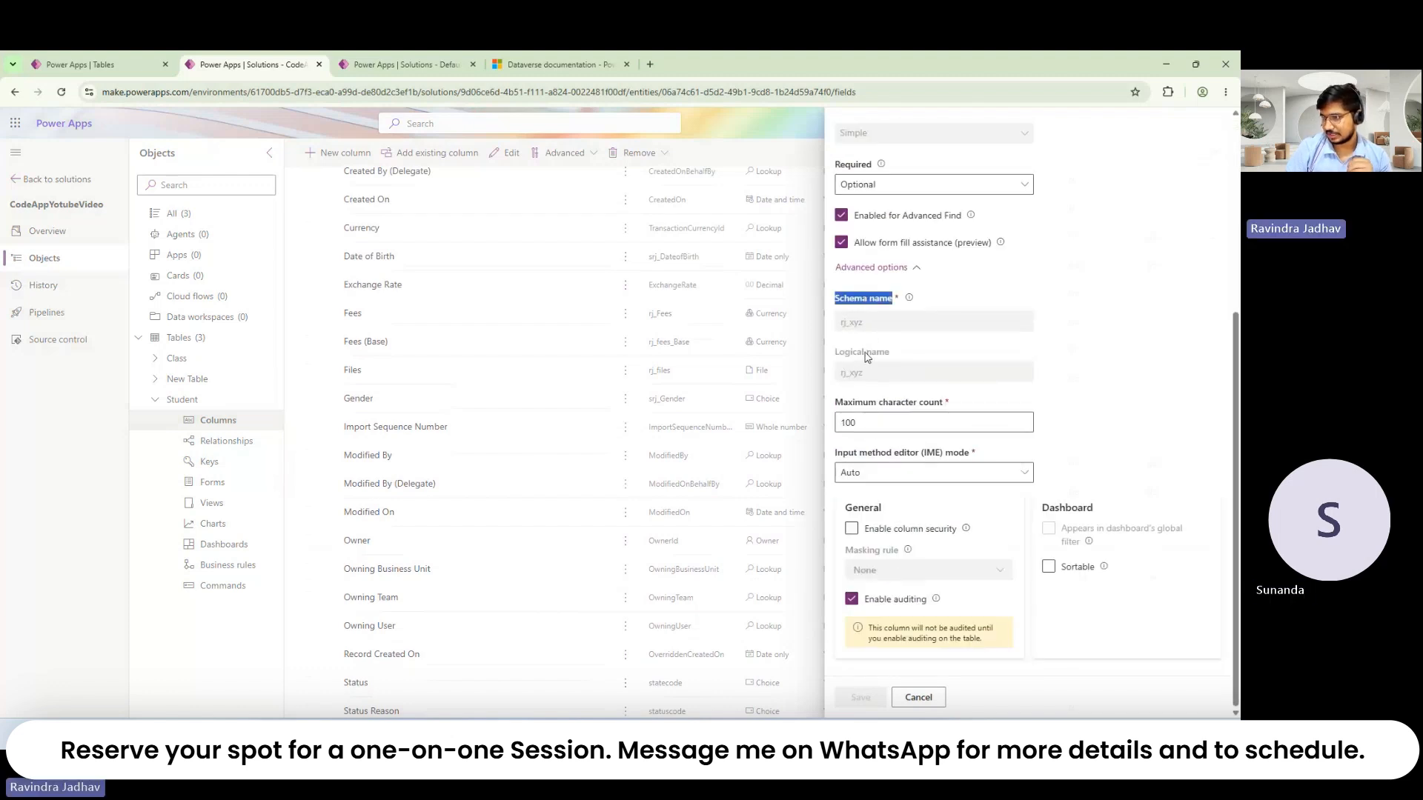
pyautogui.tripleClick(867, 353)
pyautogui.doubleClick(854, 324)
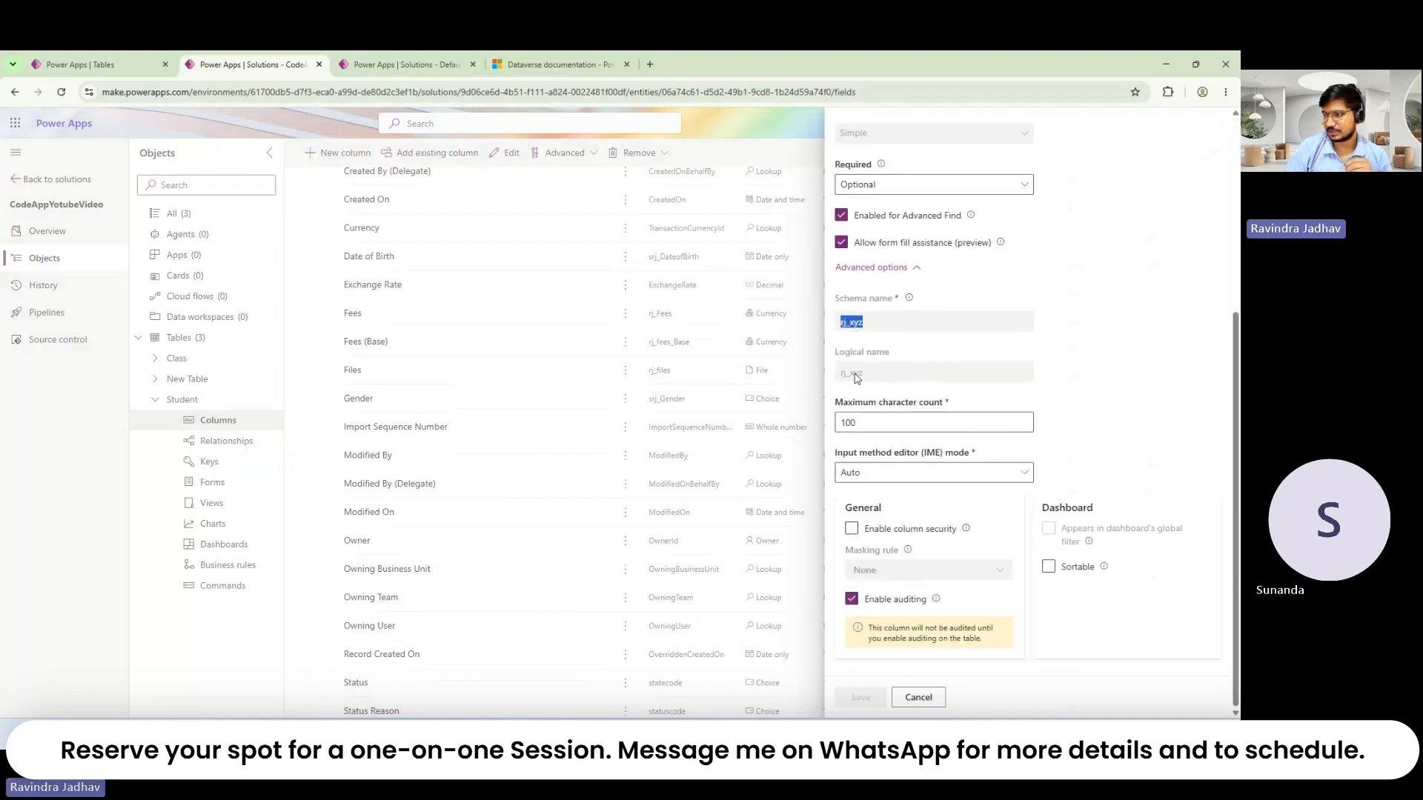
pyautogui.doubleClick(853, 372)
pyautogui.click(1000, 335)
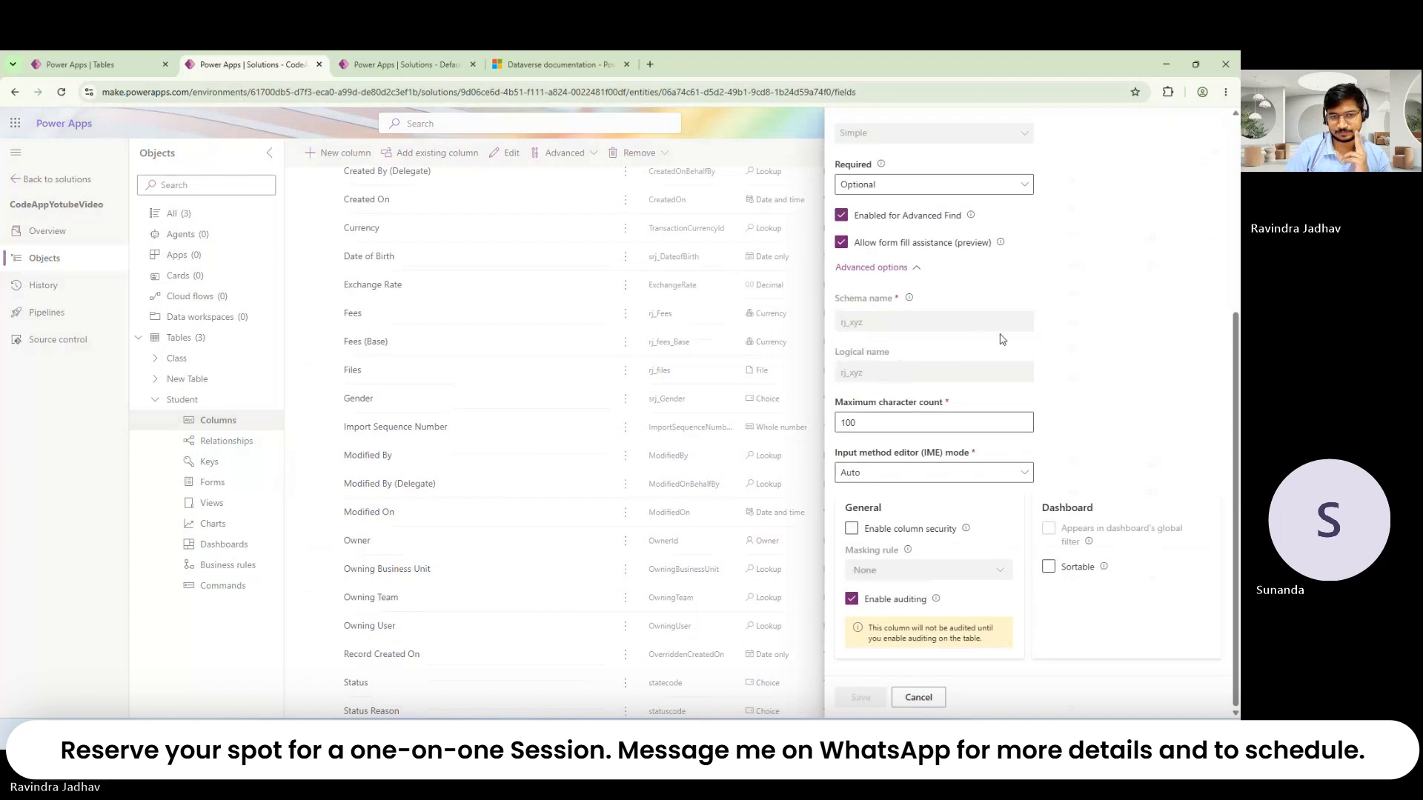
pyautogui.tripleClick(895, 358)
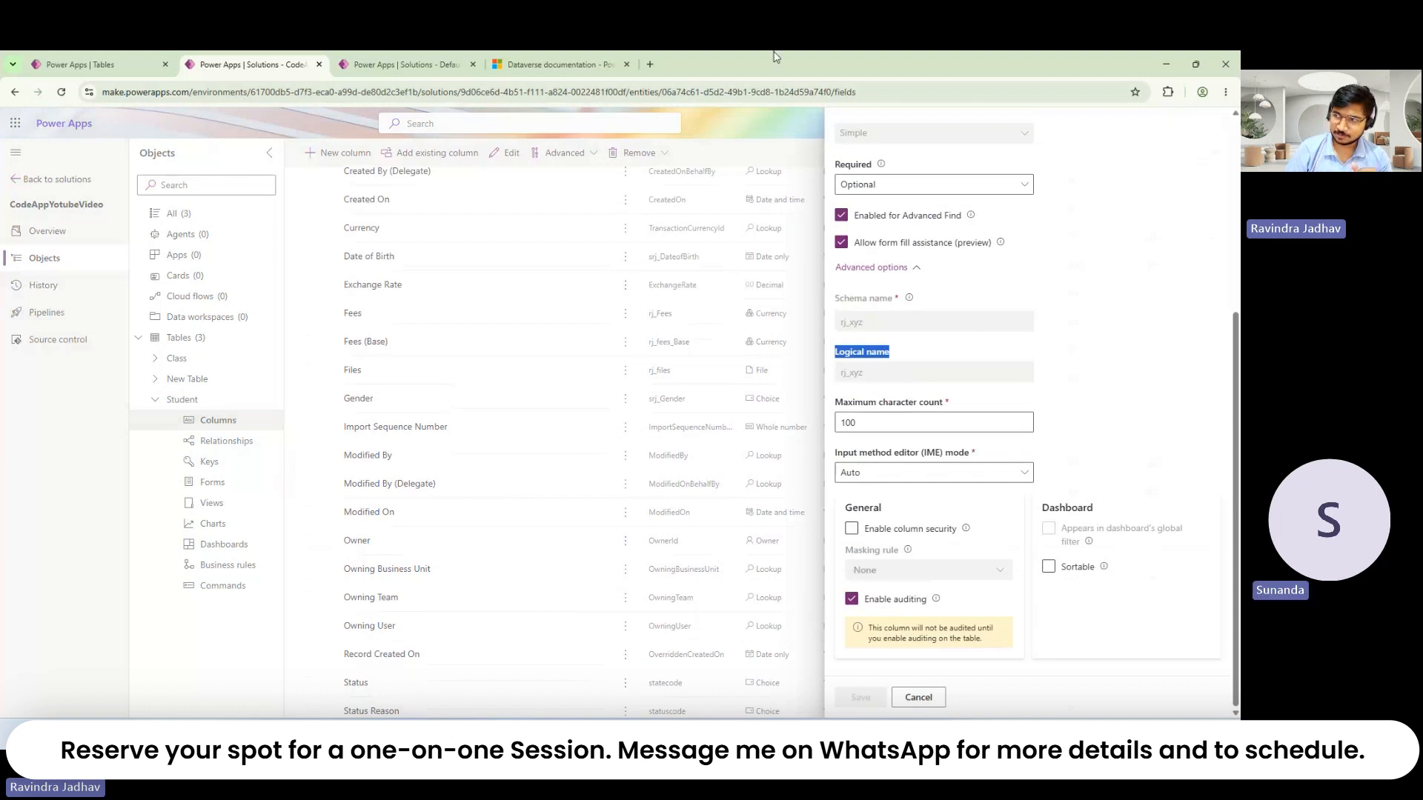
pyautogui.click(875, 92)
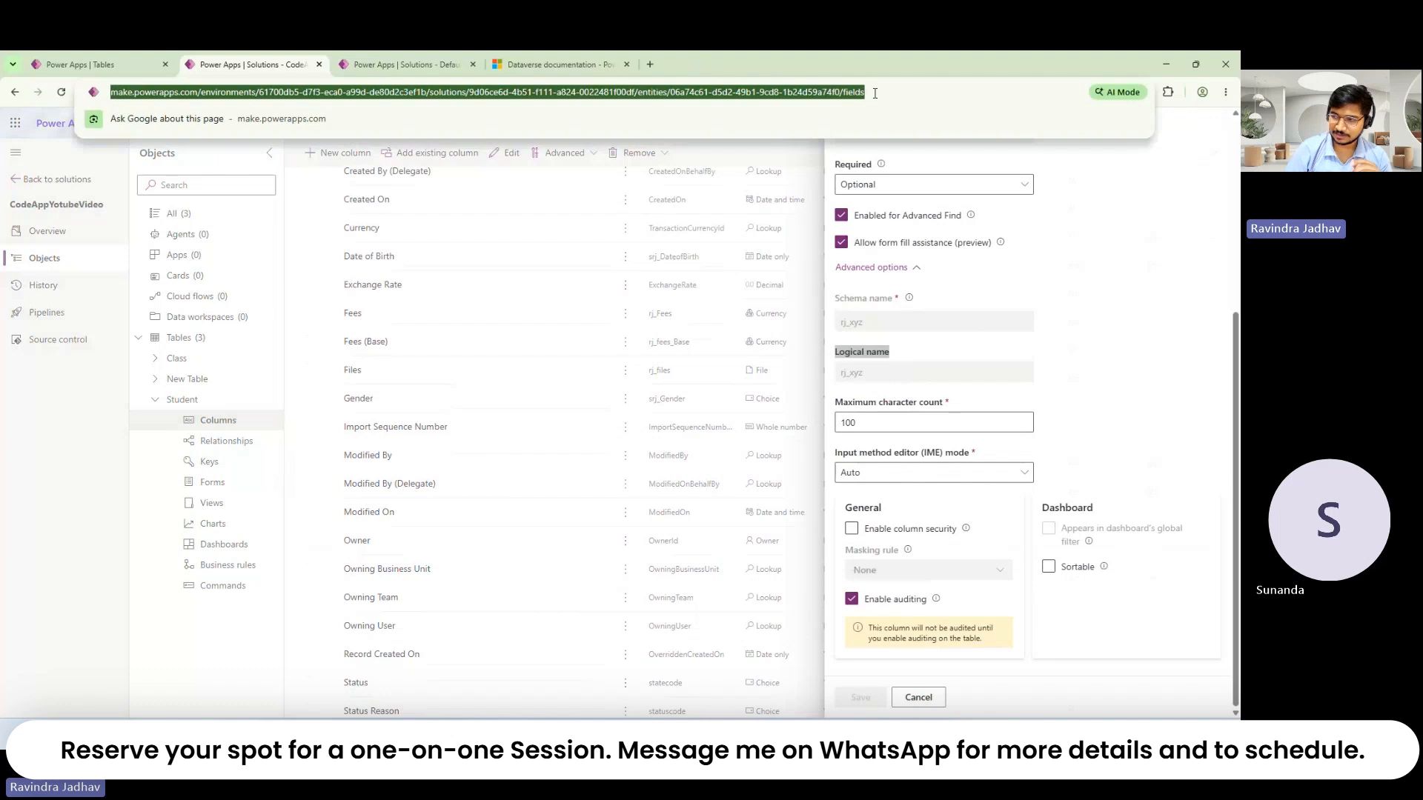
pyautogui.click(944, 369)
pyautogui.scroll(-4, 923, 427)
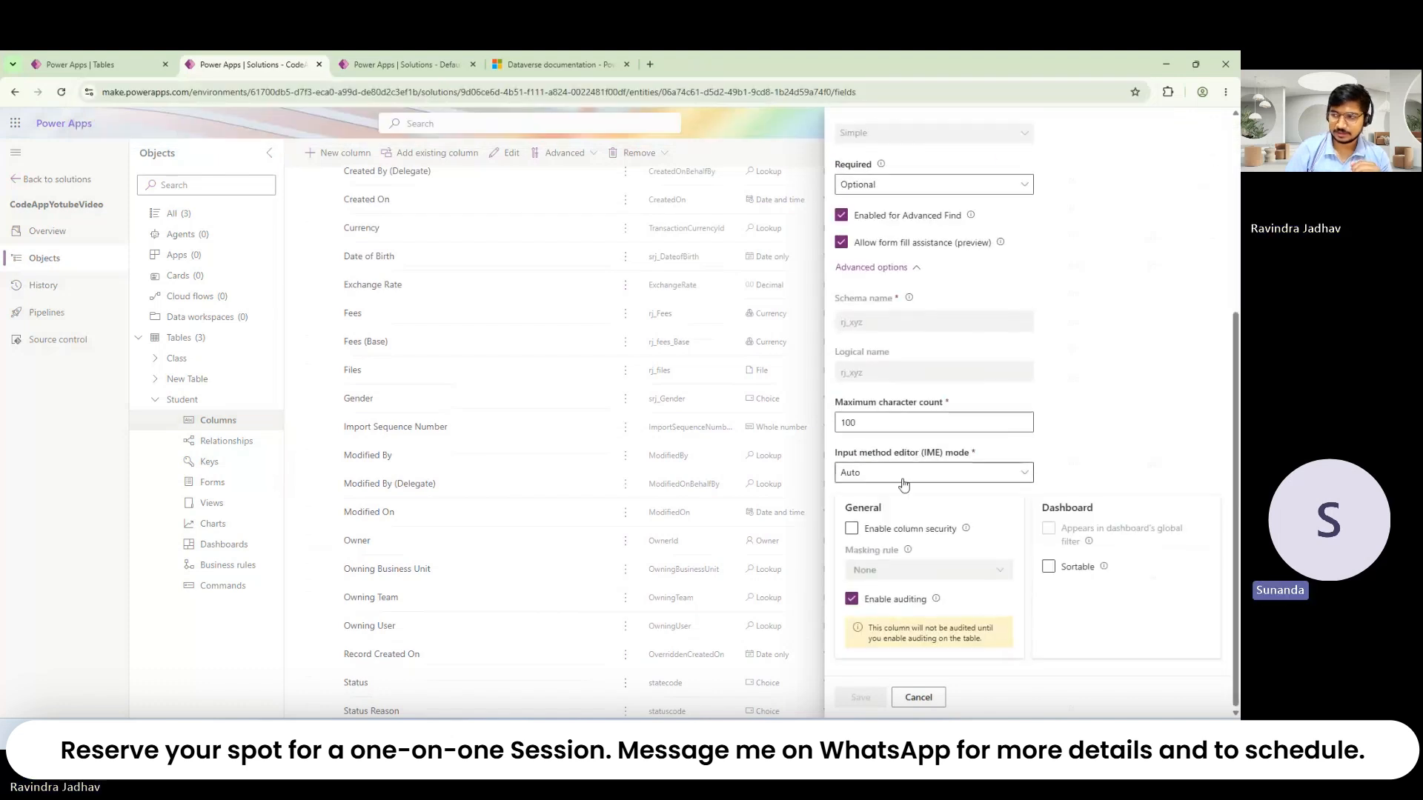
pyautogui.doubleClick(875, 374)
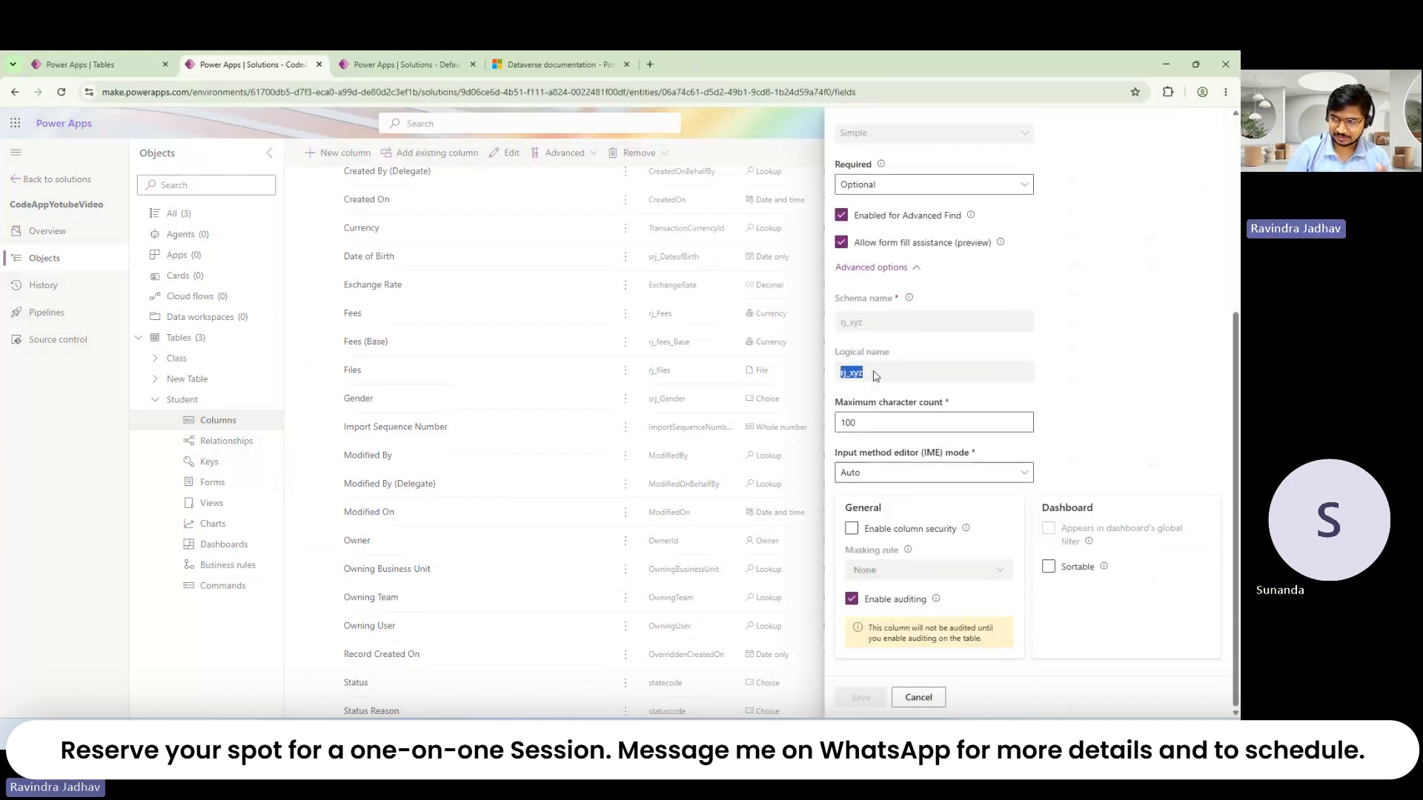
pyautogui.doubleClick(876, 323)
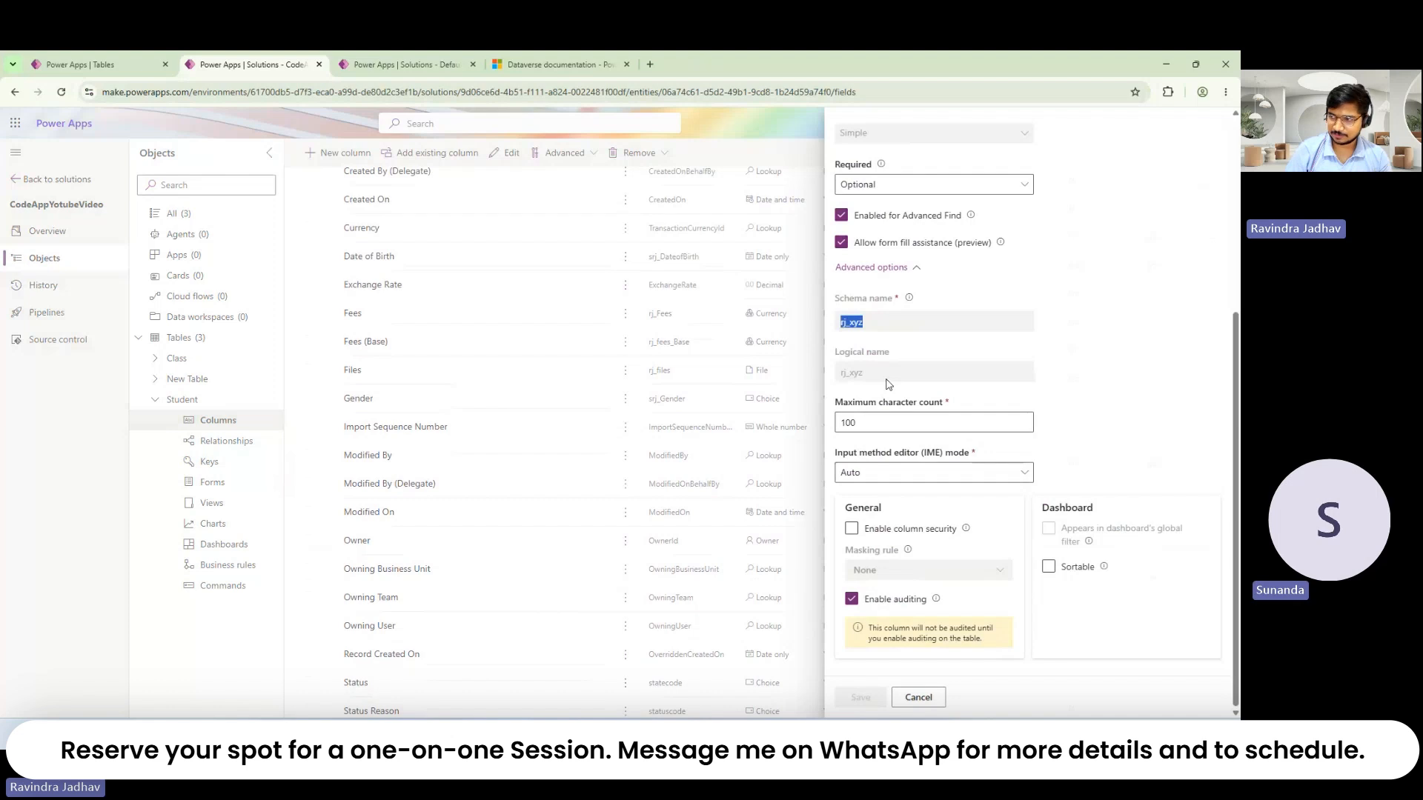
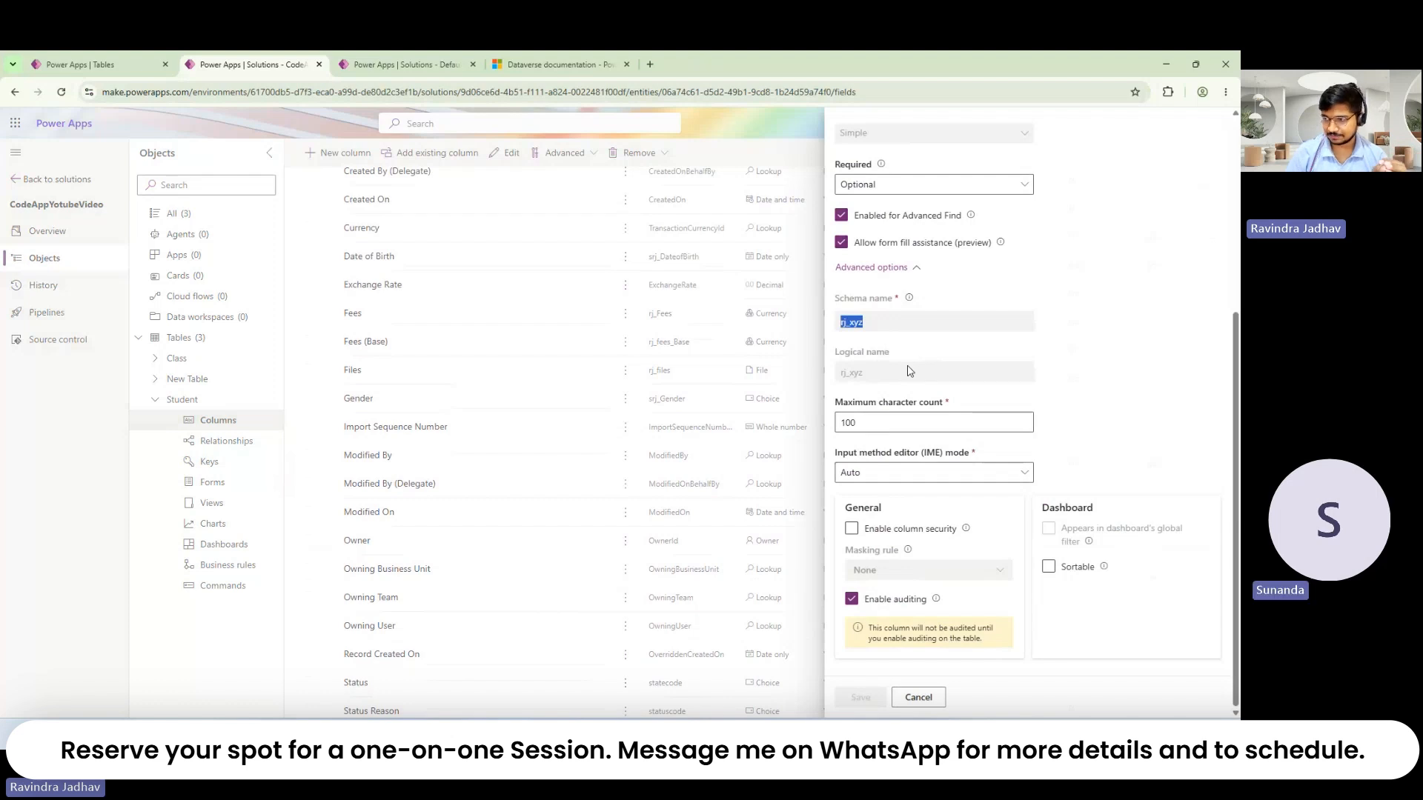
# Step: Close the XYZ column's settings without saving, back to the Student column list
pyautogui.click(934, 701)
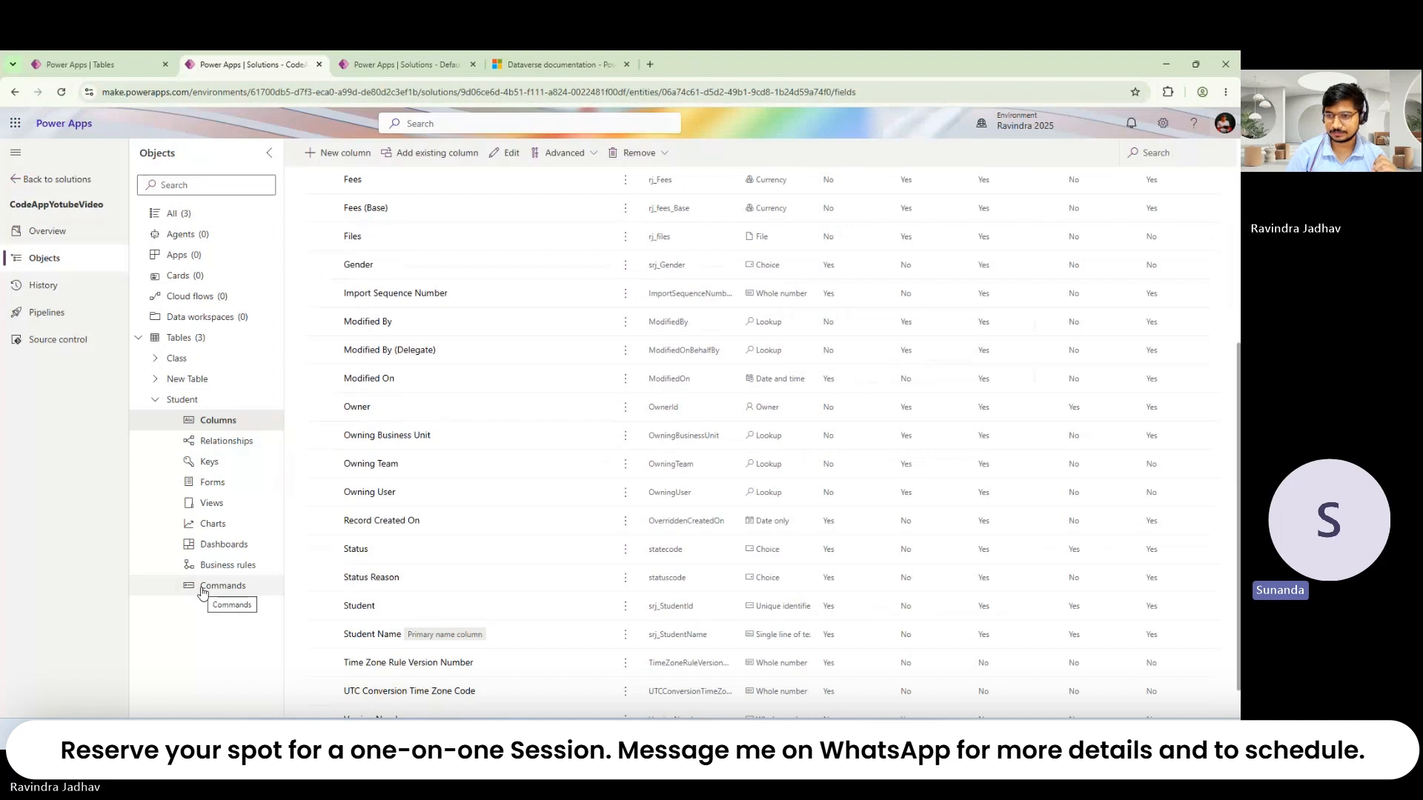
# Step: Scroll through the Student table's relationships, then open its empty Keys page
pyautogui.click(238, 448)
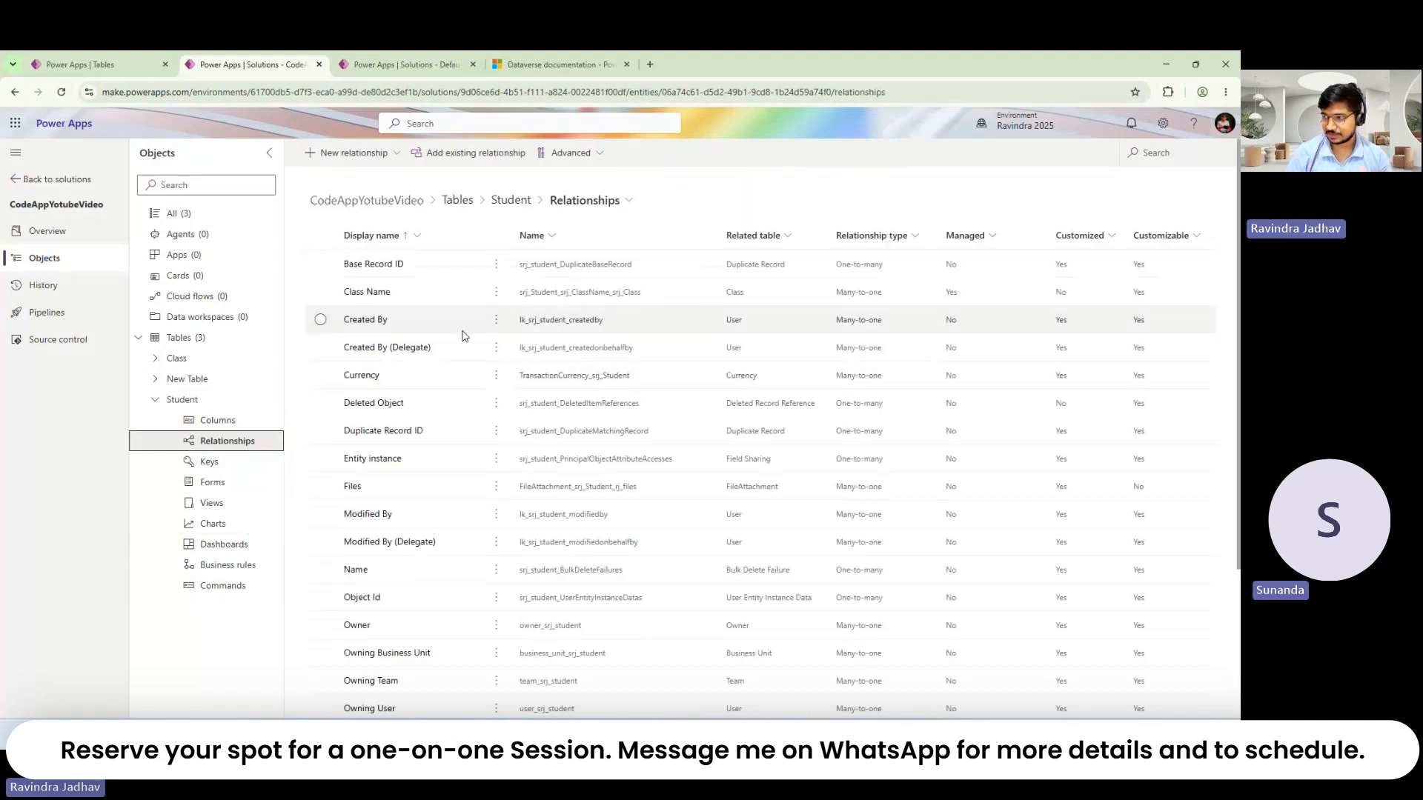
pyautogui.scroll(-3, 778, 422)
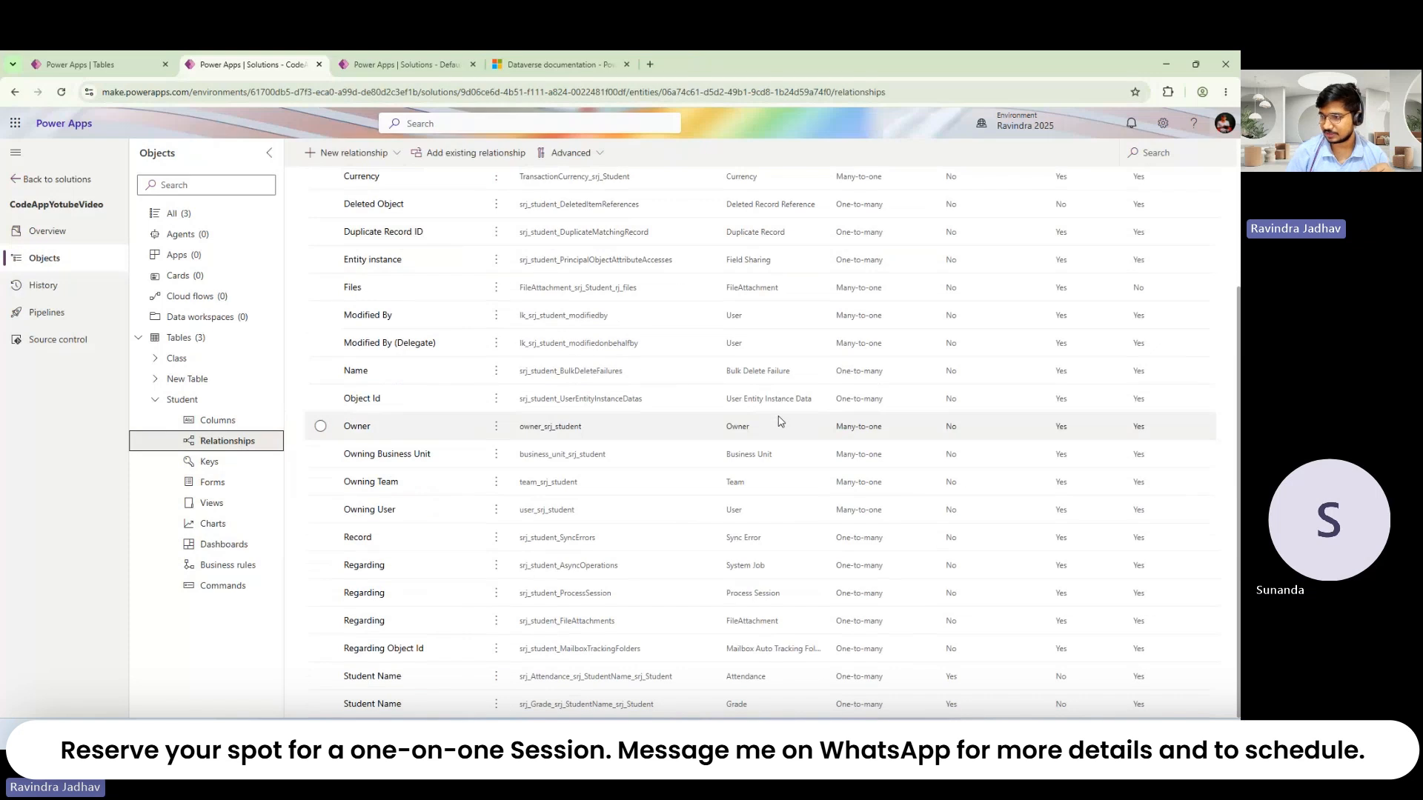
pyautogui.scroll(3, 764, 519)
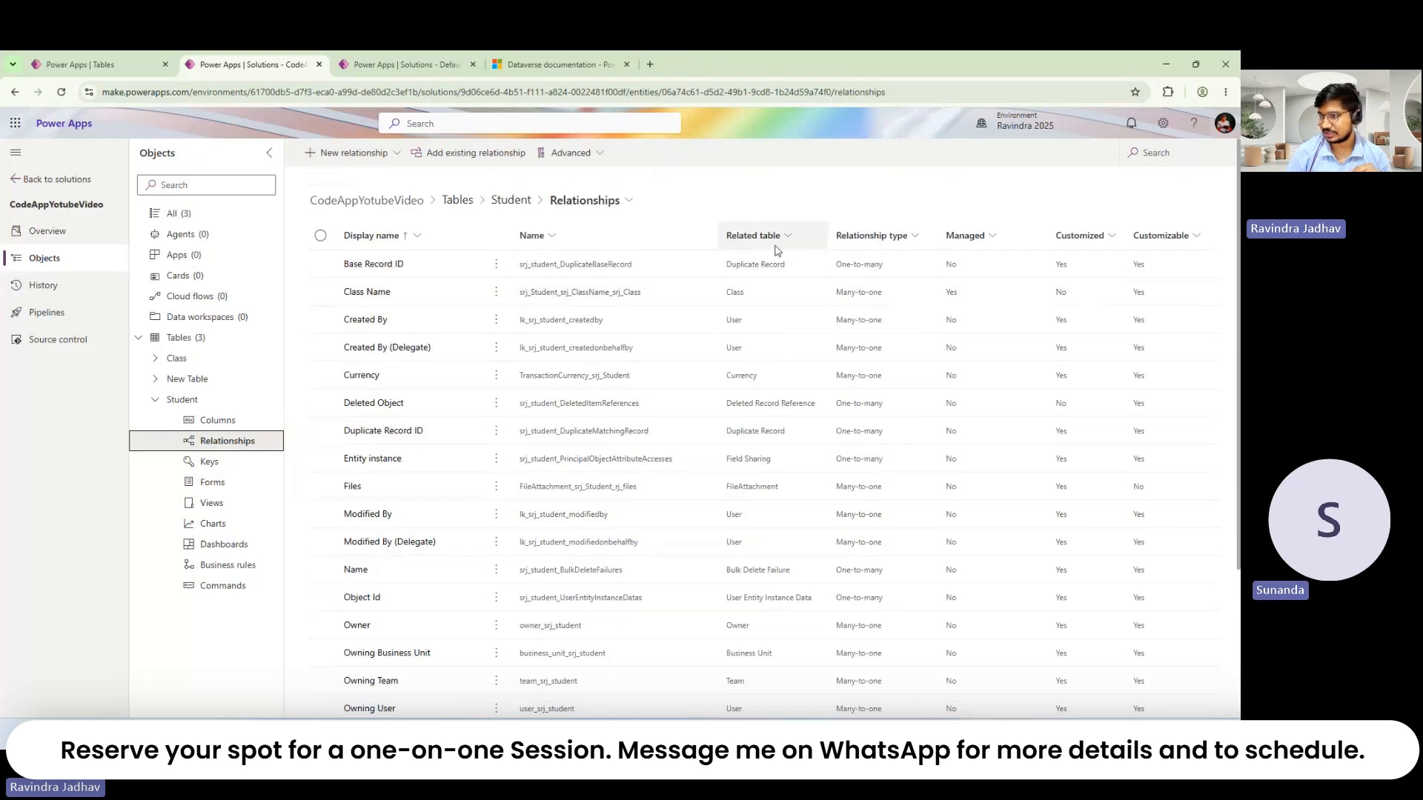
pyautogui.scroll(-3, 862, 474)
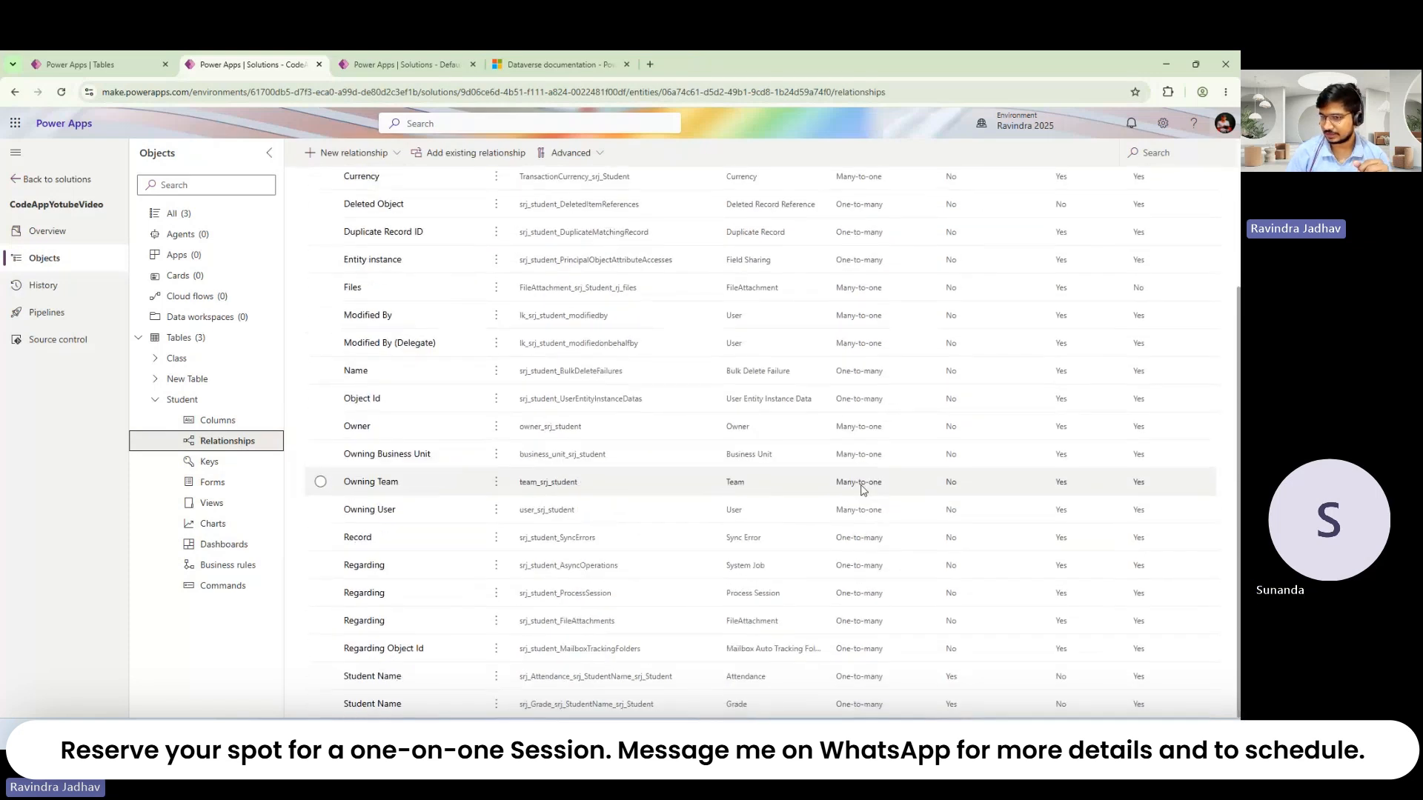
pyautogui.click(236, 467)
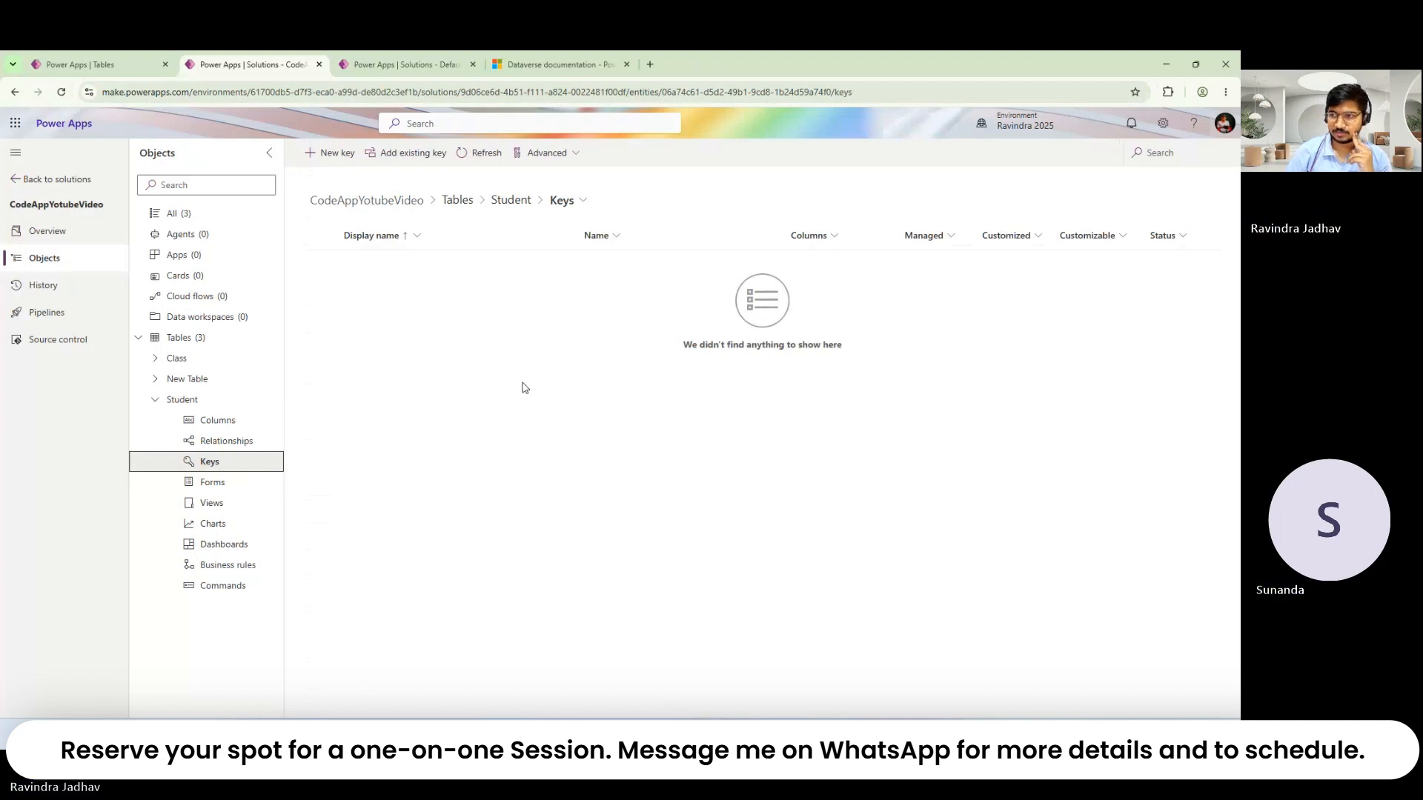
# Step: Start a new Student key with Class Name ticked, then cancel it
pyautogui.click(339, 152)
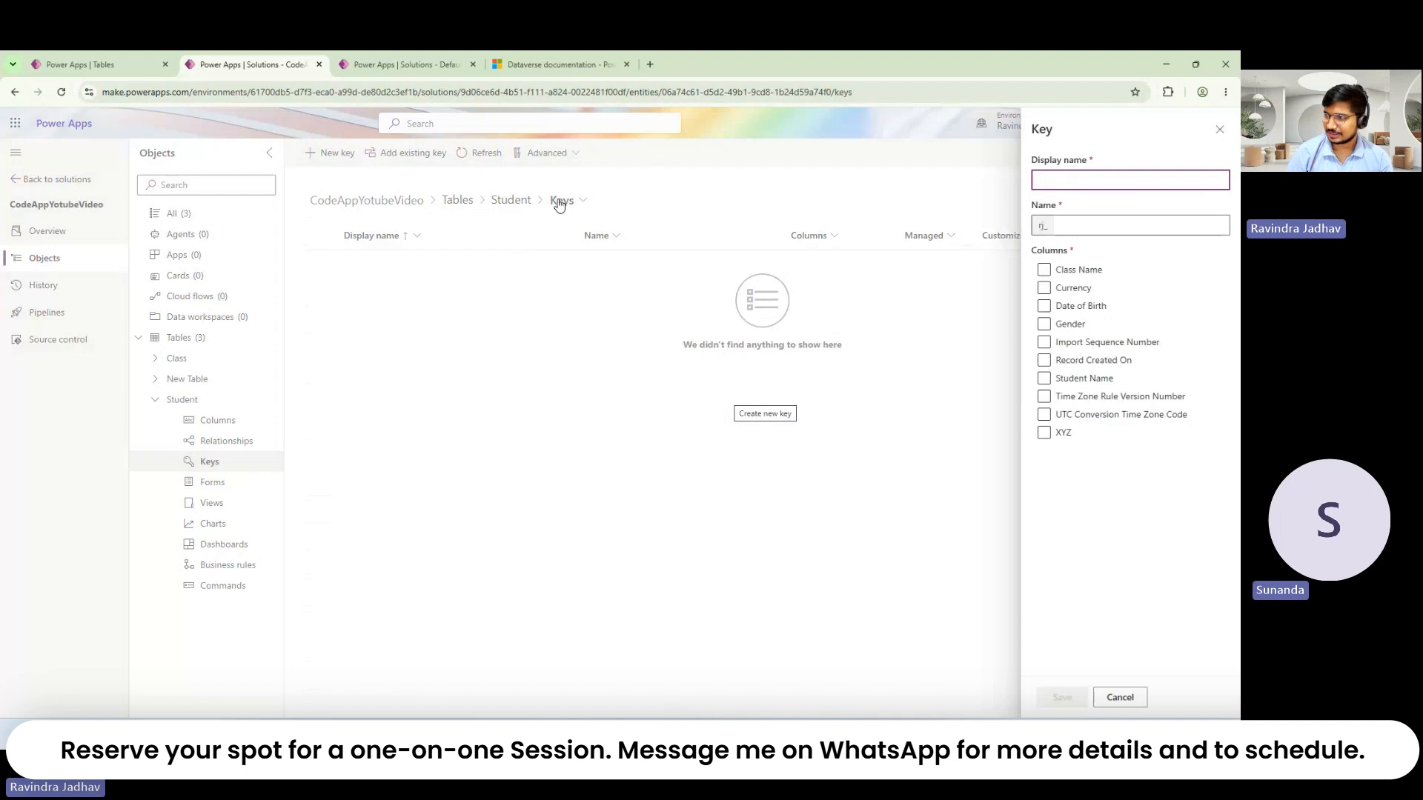
pyautogui.click(1061, 272)
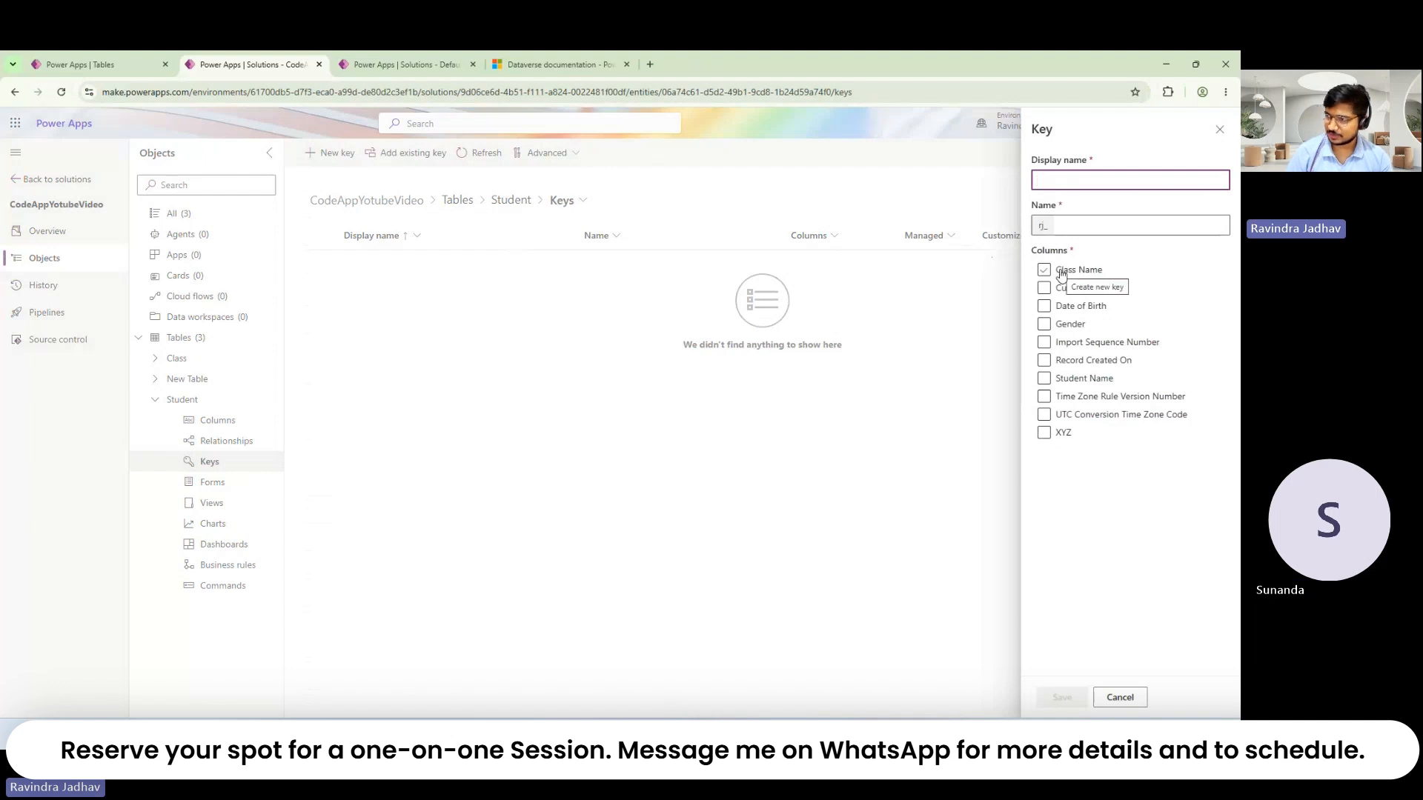
pyautogui.click(1061, 273)
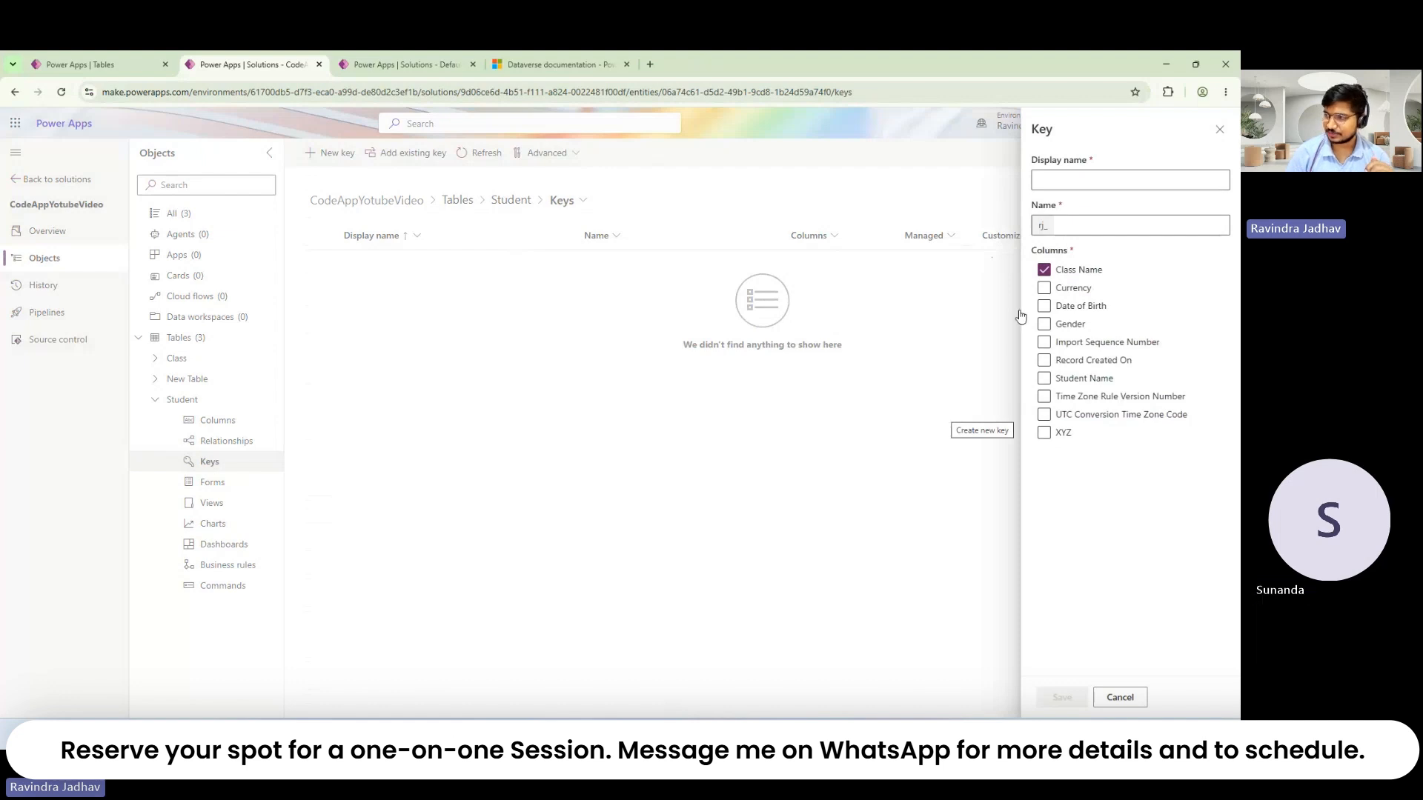
pyautogui.click(1045, 271)
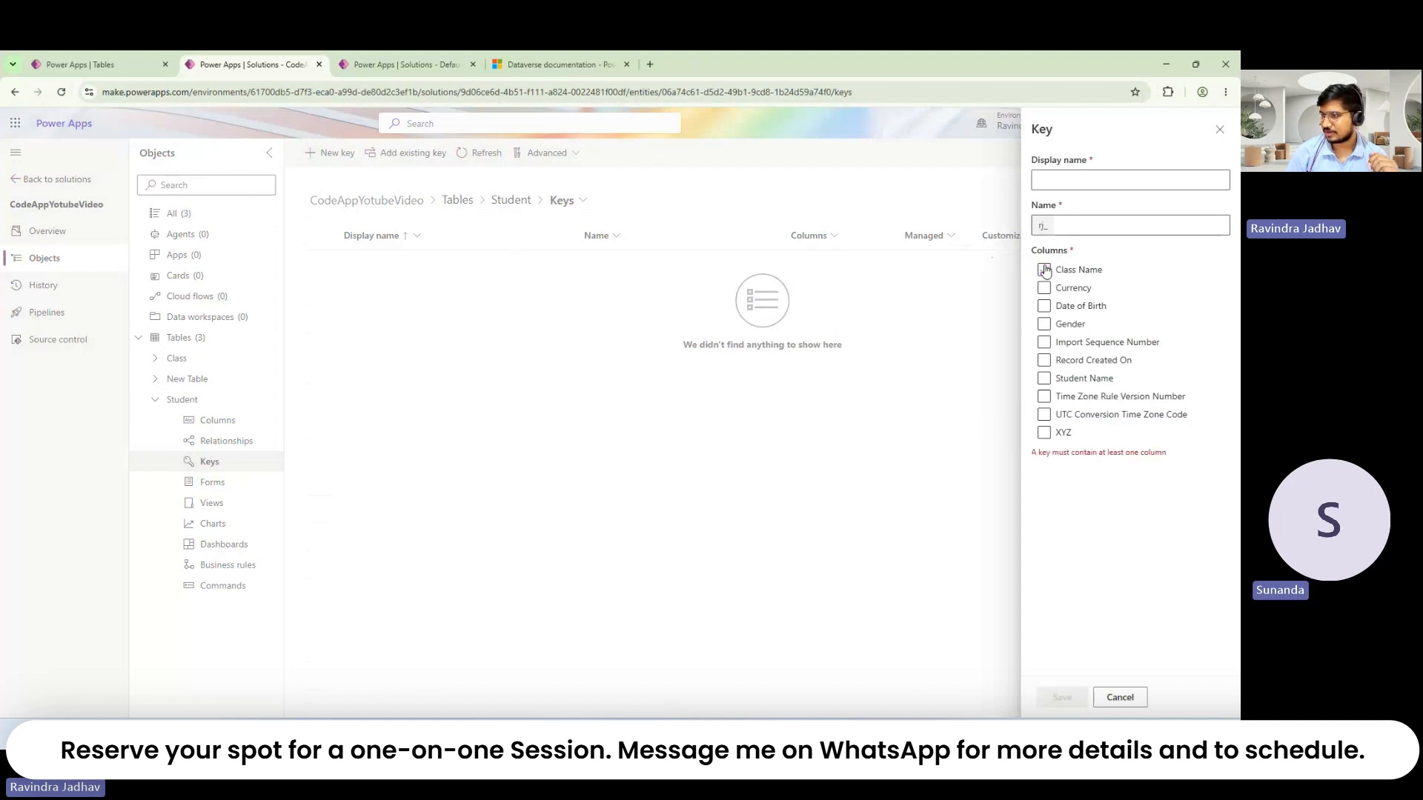
pyautogui.click(1045, 271)
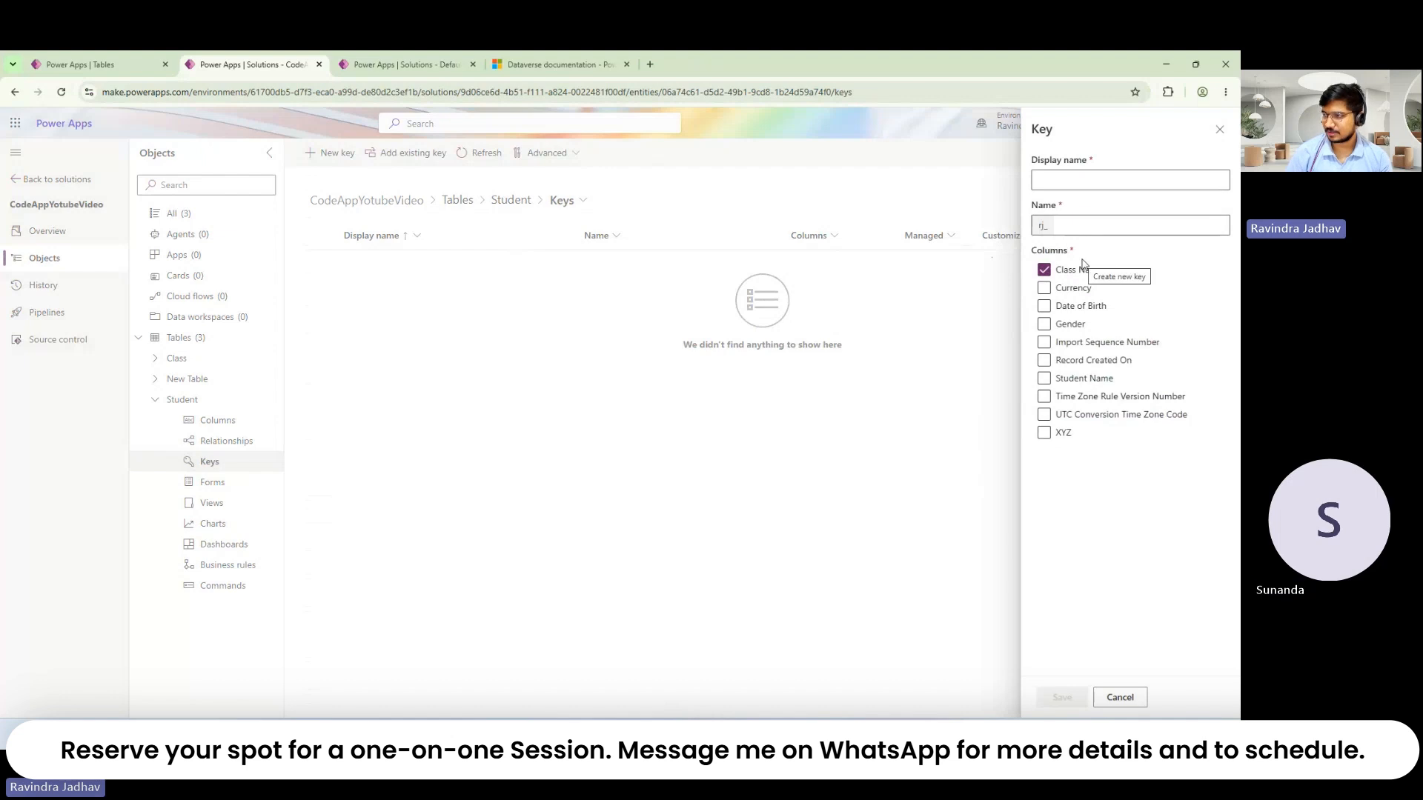
pyautogui.click(1102, 180)
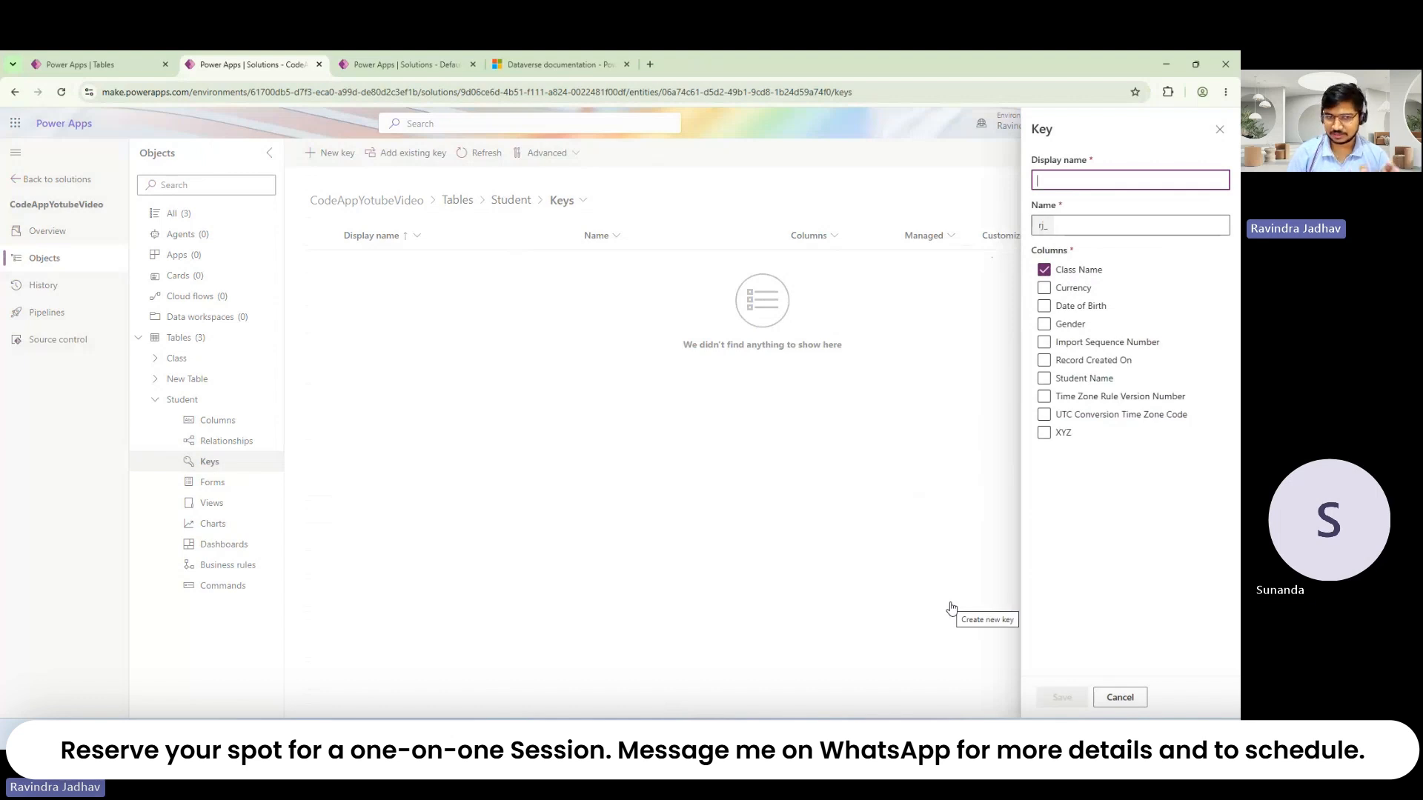
pyautogui.click(1119, 696)
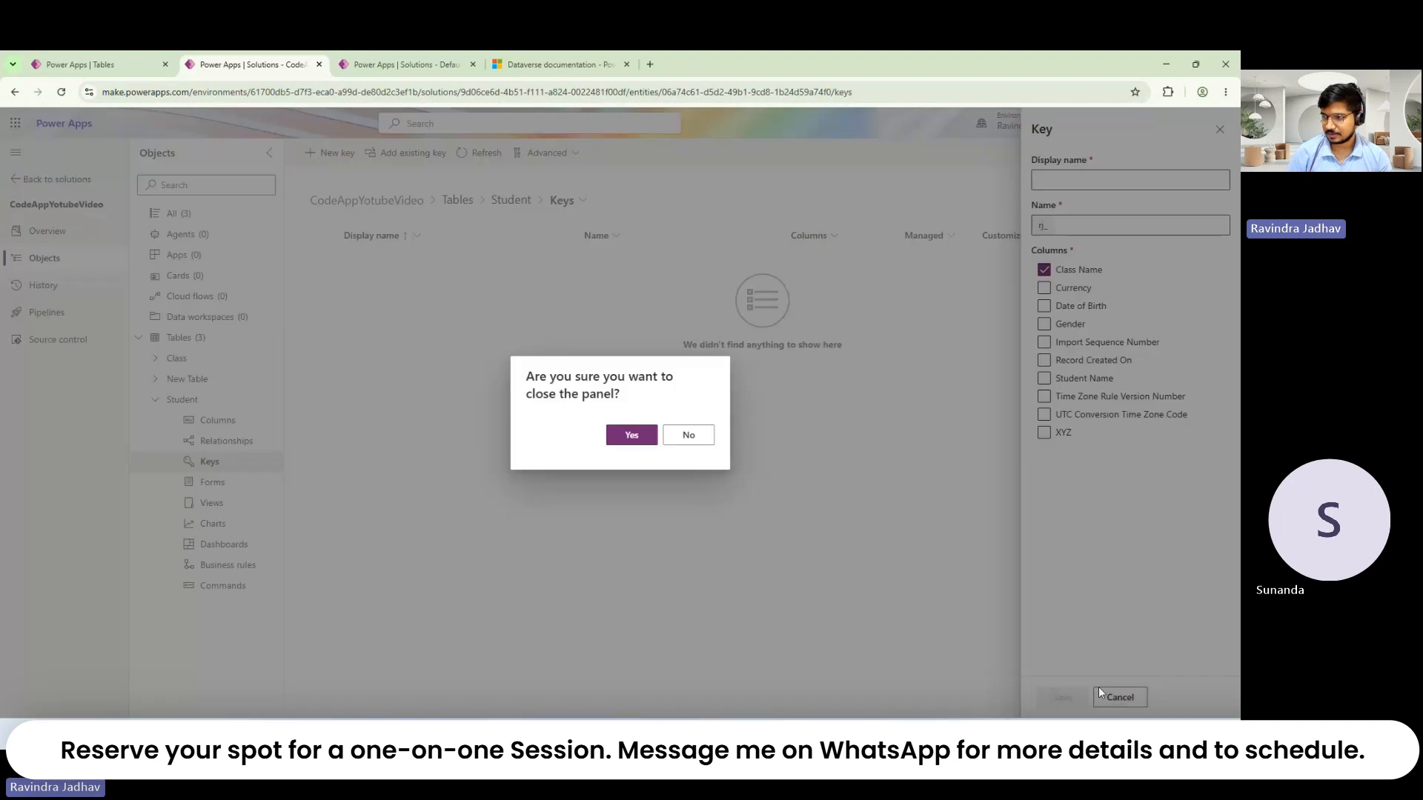
# Step: Discard the unsaved key and browse Student's forms, views, charts, dashboards and business rules
pyautogui.click(631, 435)
pyautogui.click(213, 483)
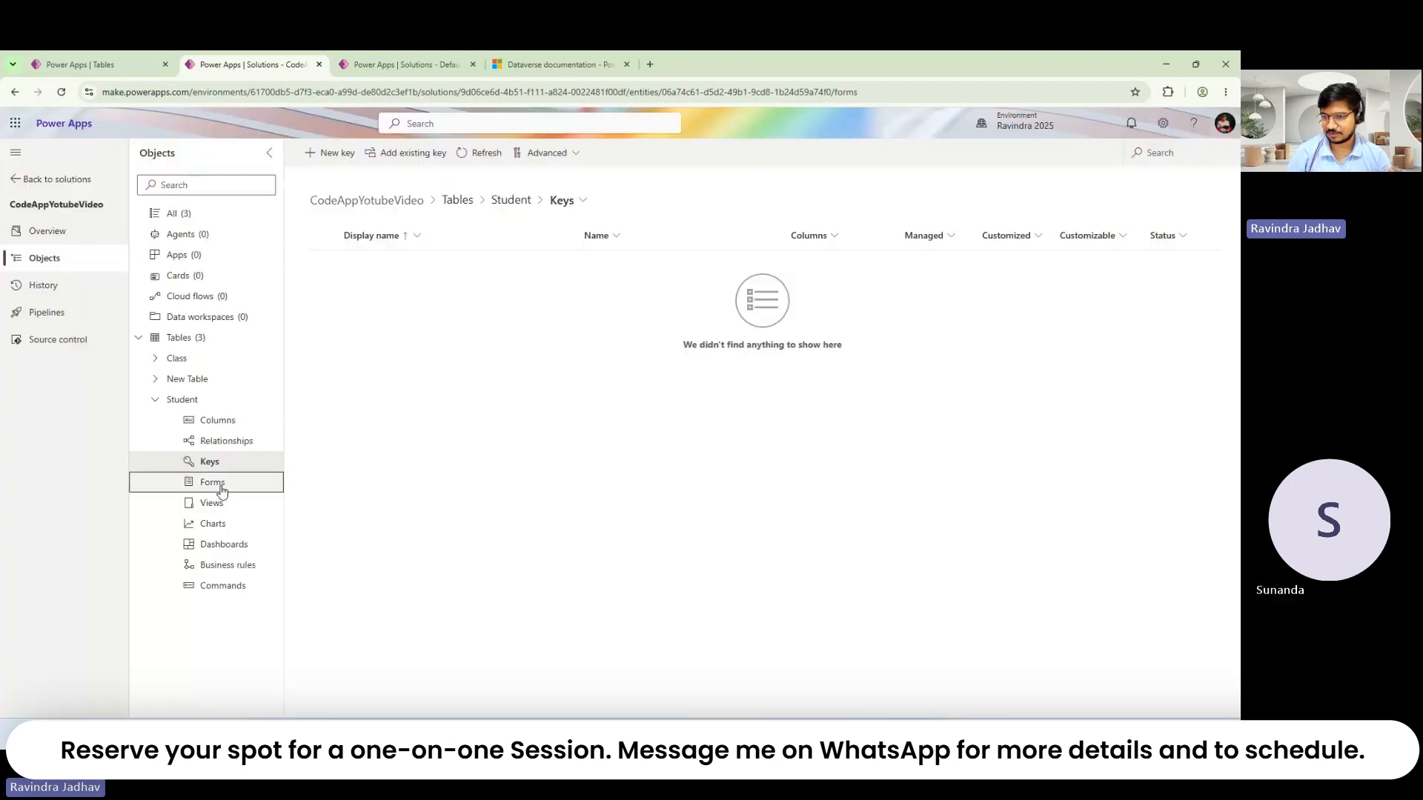
pyautogui.click(209, 504)
pyautogui.click(211, 524)
pyautogui.click(214, 545)
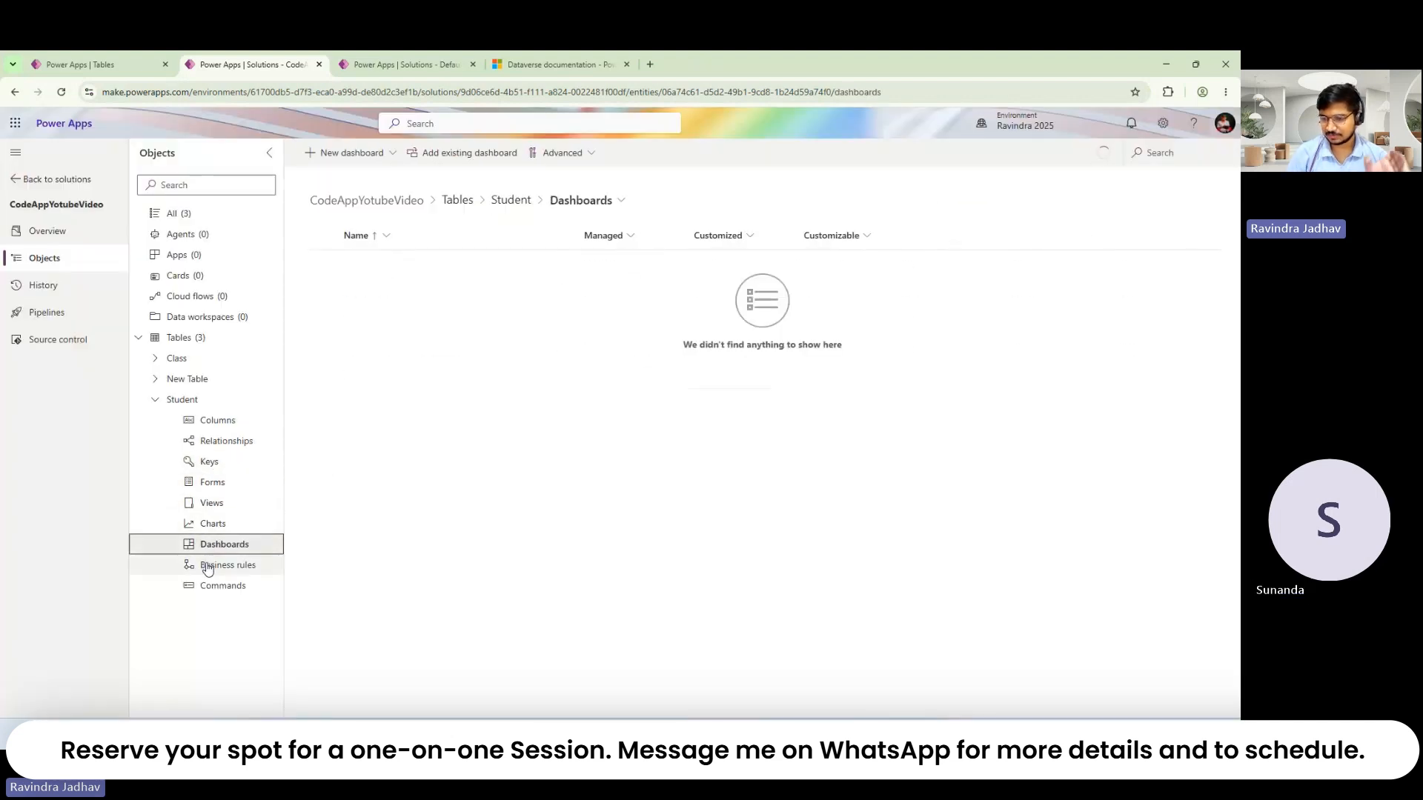
pyautogui.click(208, 567)
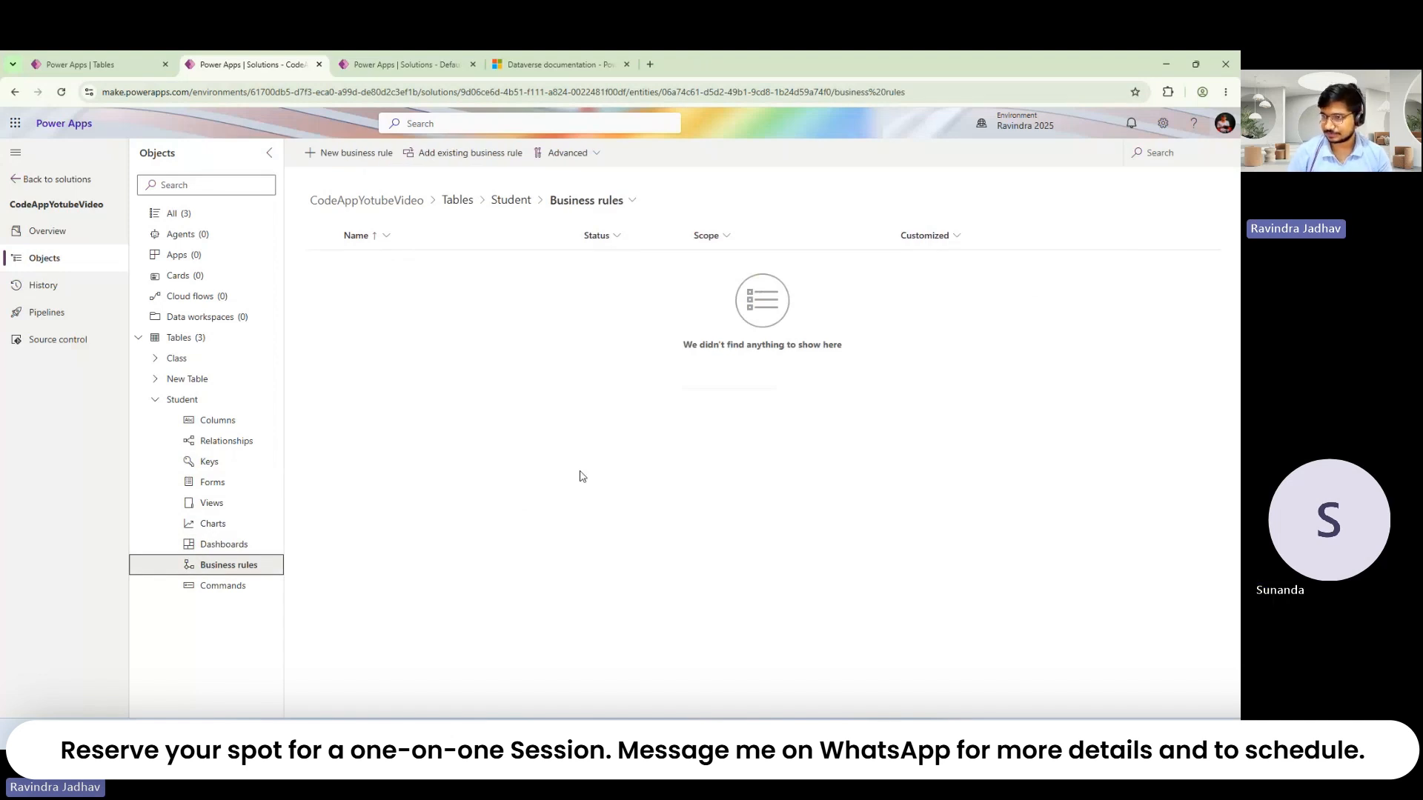
# Step: Start a new Student business rule and go to the sign-in tab it opened
pyautogui.click(341, 152)
pyautogui.click(251, 59)
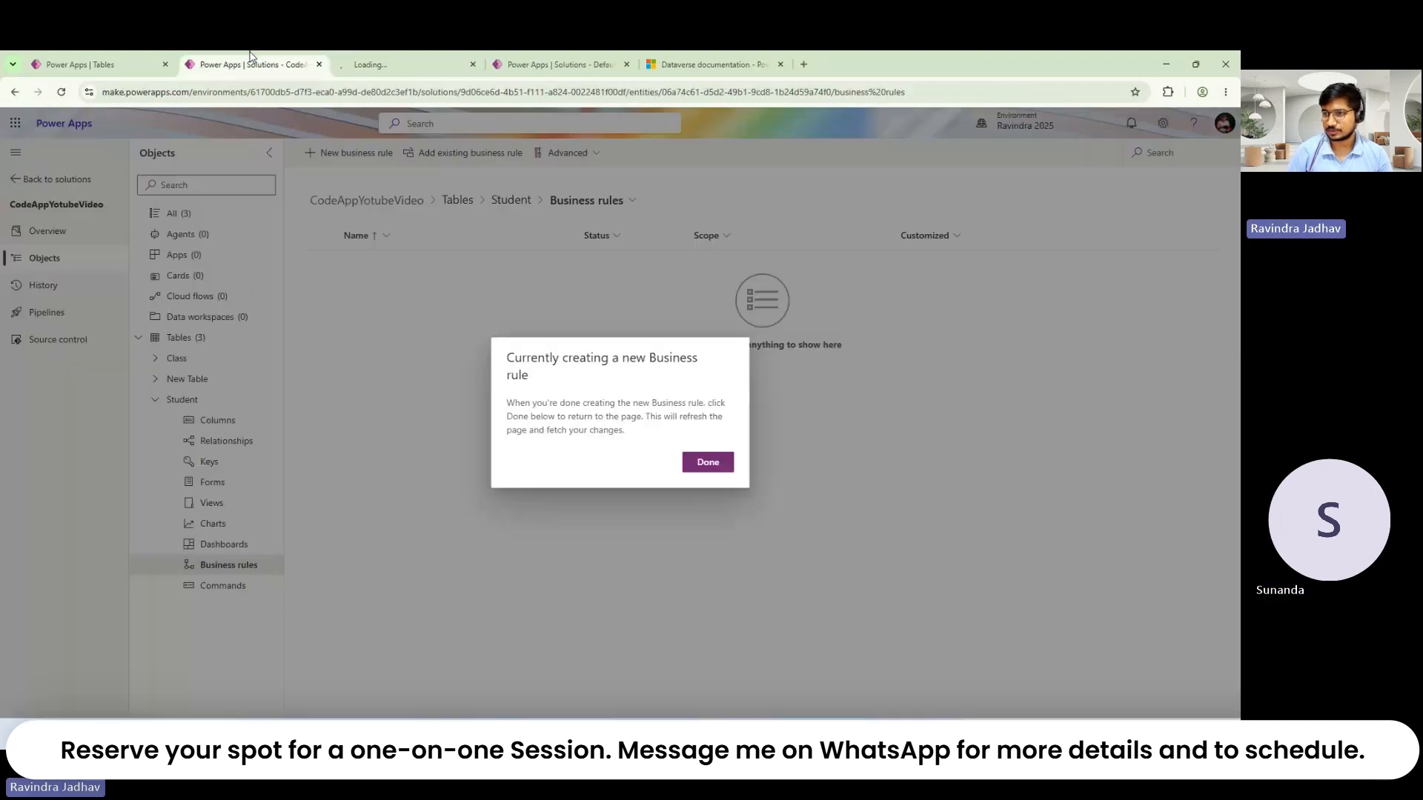
pyautogui.click(441, 59)
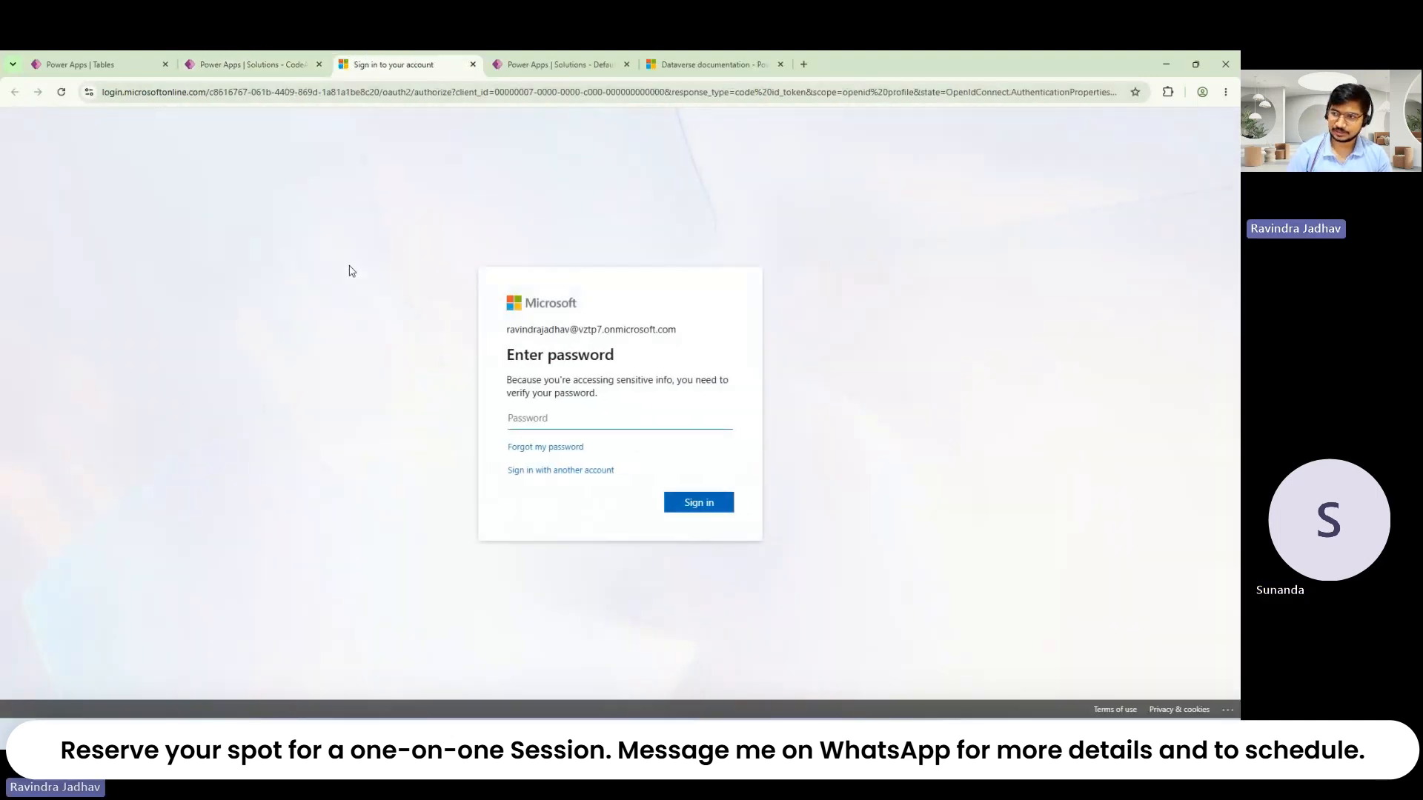
# Step: Re-enter the account password, request a text-message code, and move sign-in to its own window
pyautogui.click(232, 60)
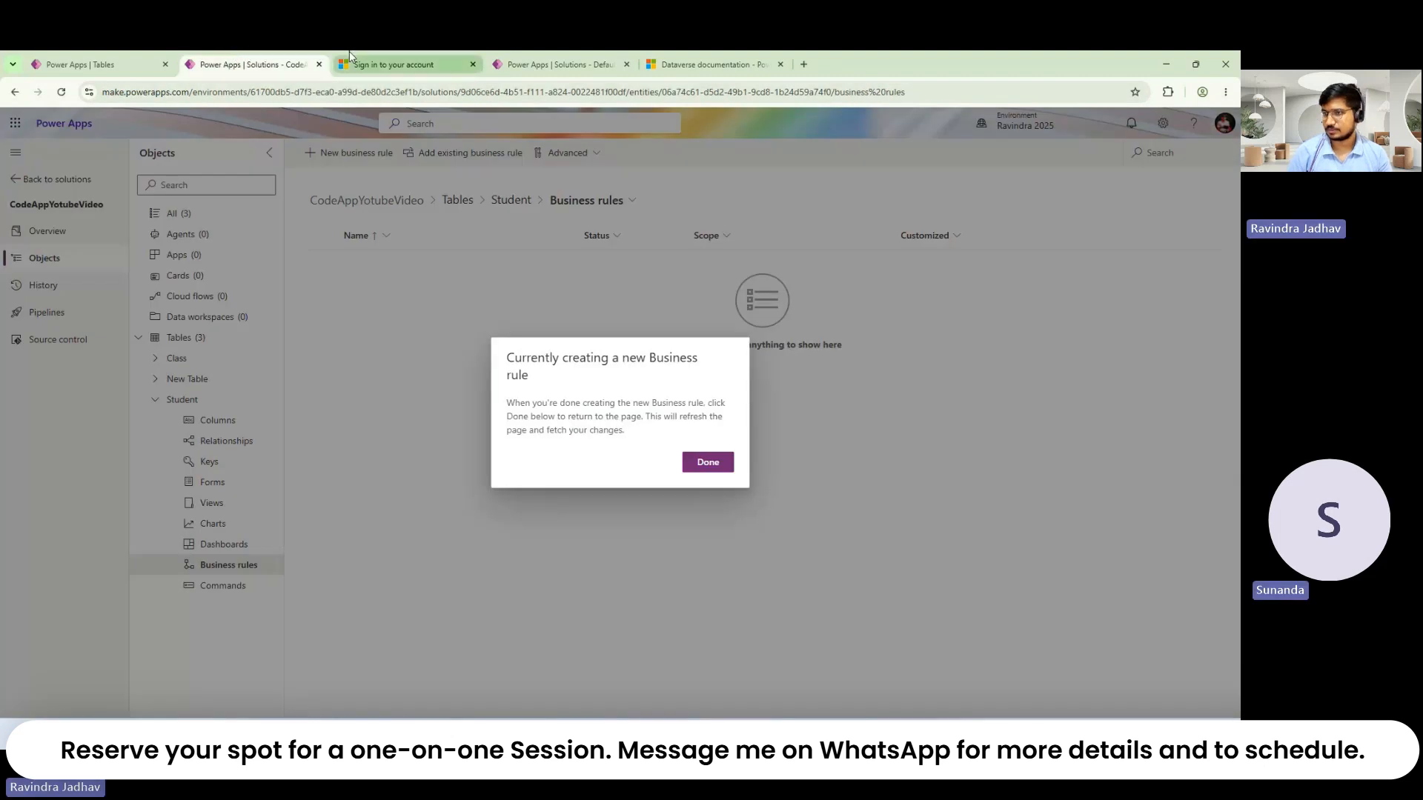
pyautogui.click(385, 62)
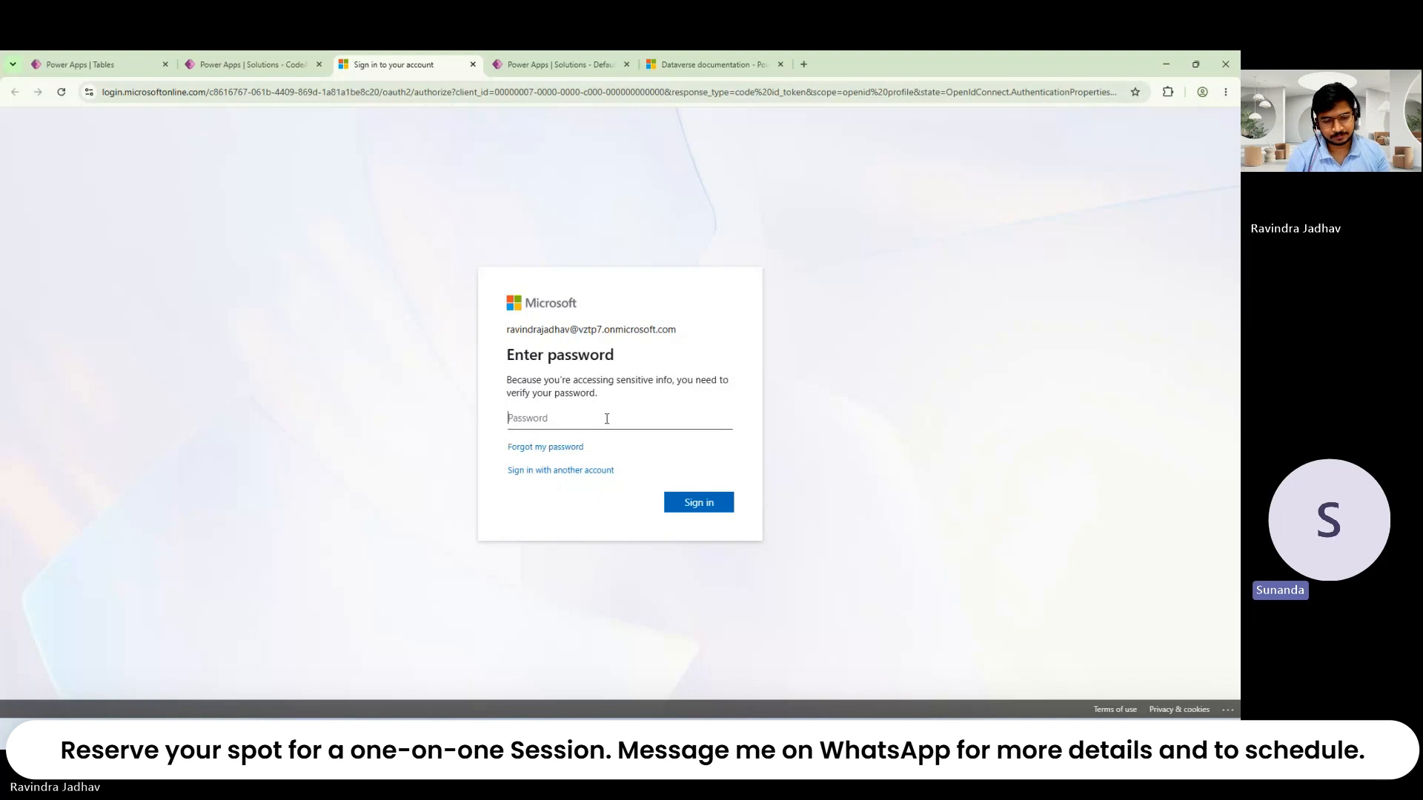
pyautogui.write('•••••••')
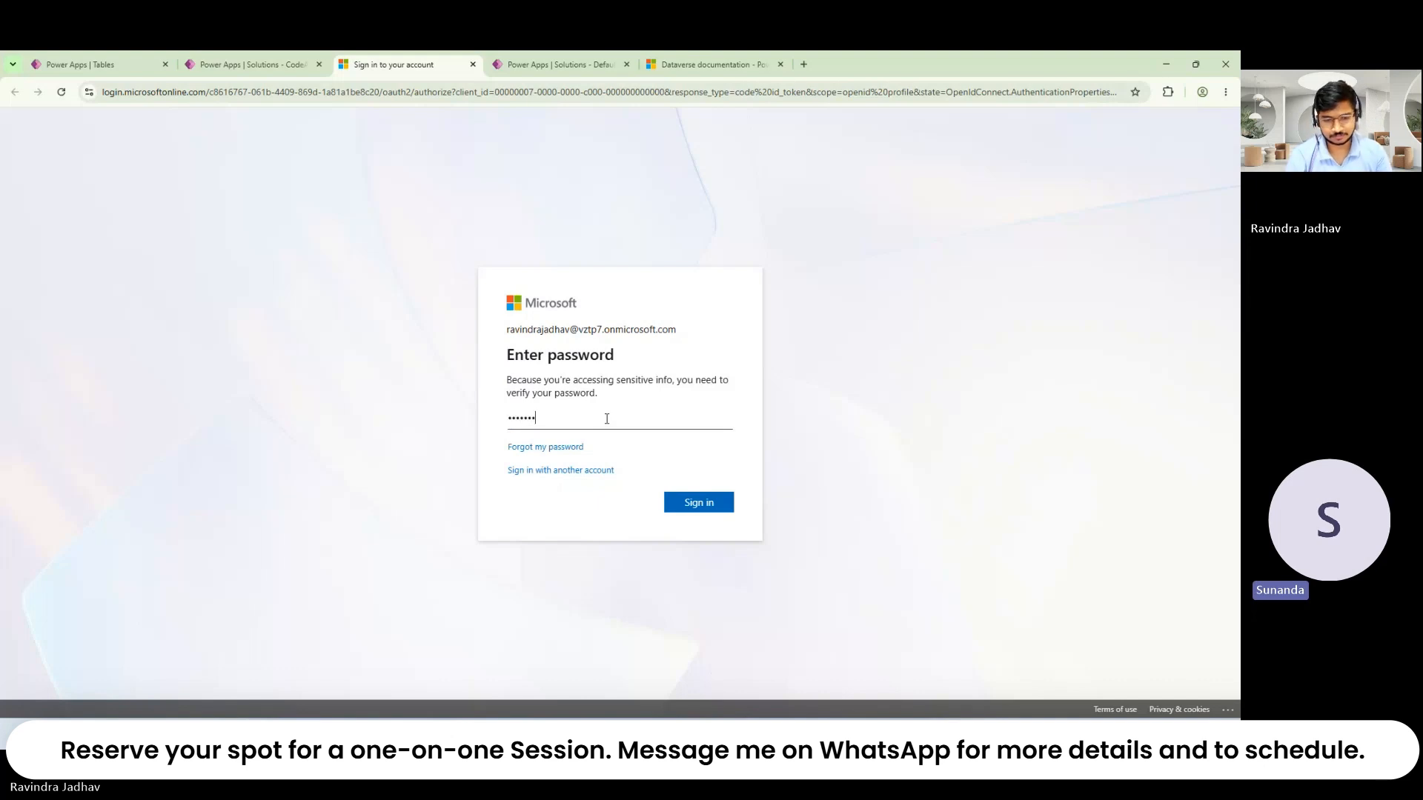
pyautogui.write('•••')
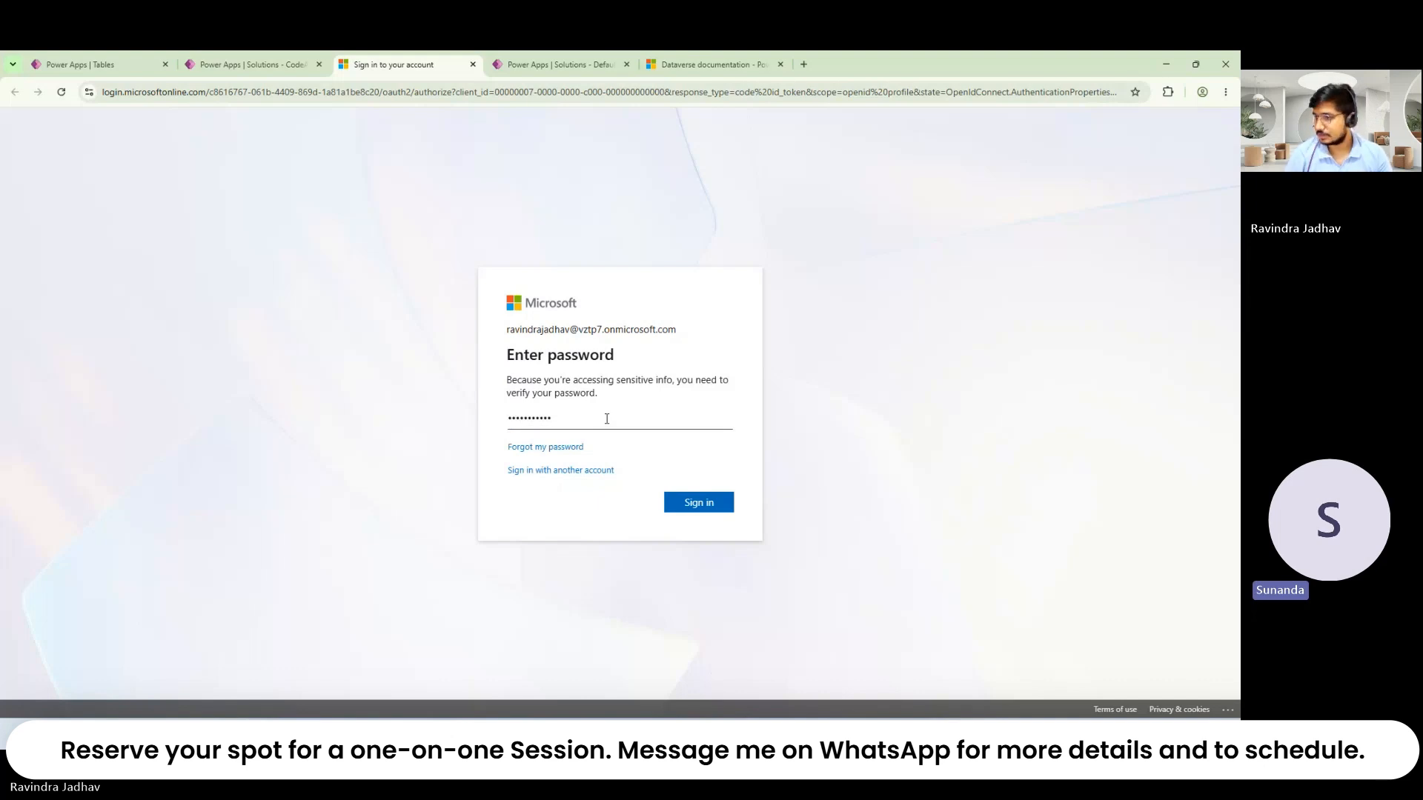
pyautogui.click(702, 504)
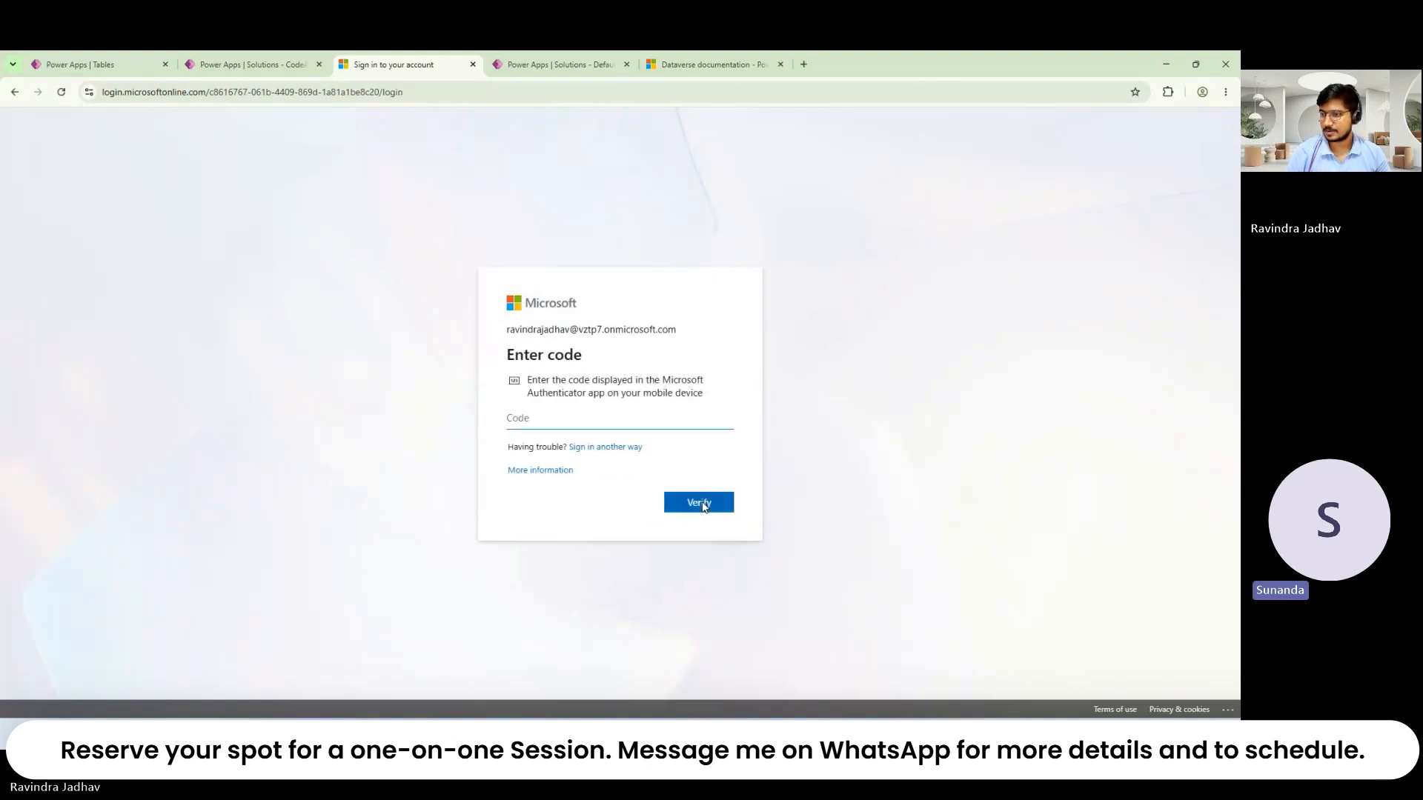
pyautogui.click(593, 449)
pyautogui.click(627, 438)
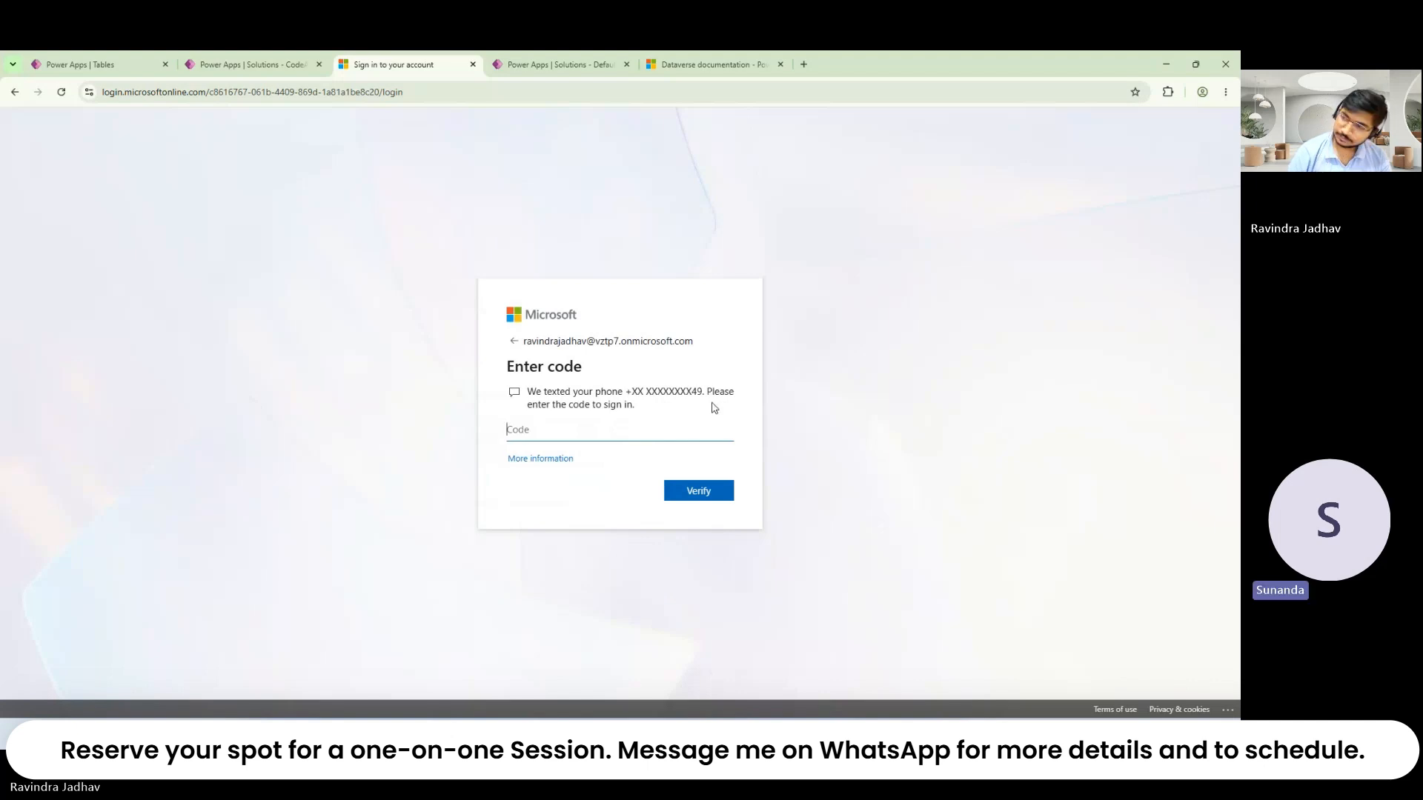
pyautogui.moveTo(413, 65); pyautogui.dragTo(222, 96)
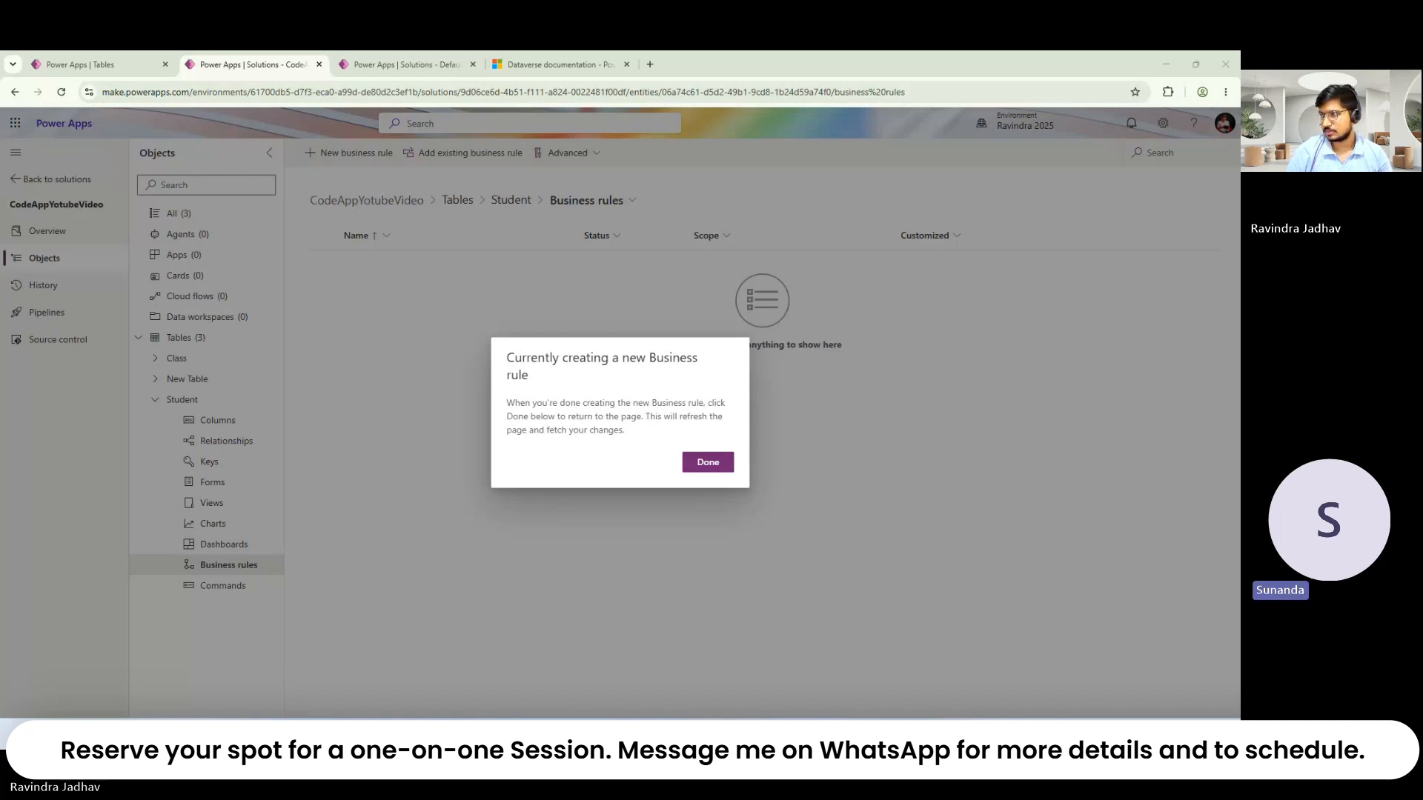
# Step: Make the browser full screen, arrange the windows, and dismiss the creation notice
pyautogui.click(1226, 92)
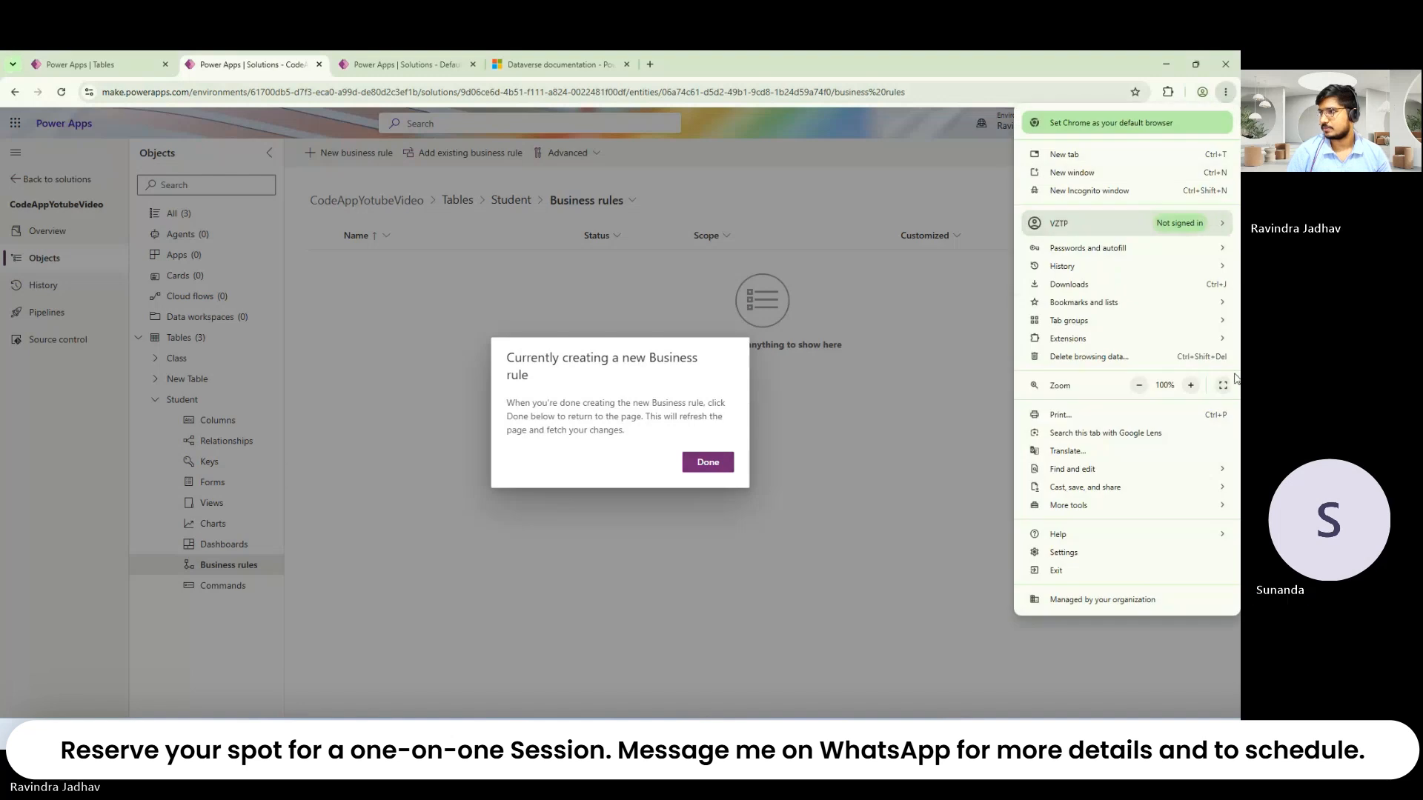
pyautogui.click(1223, 384)
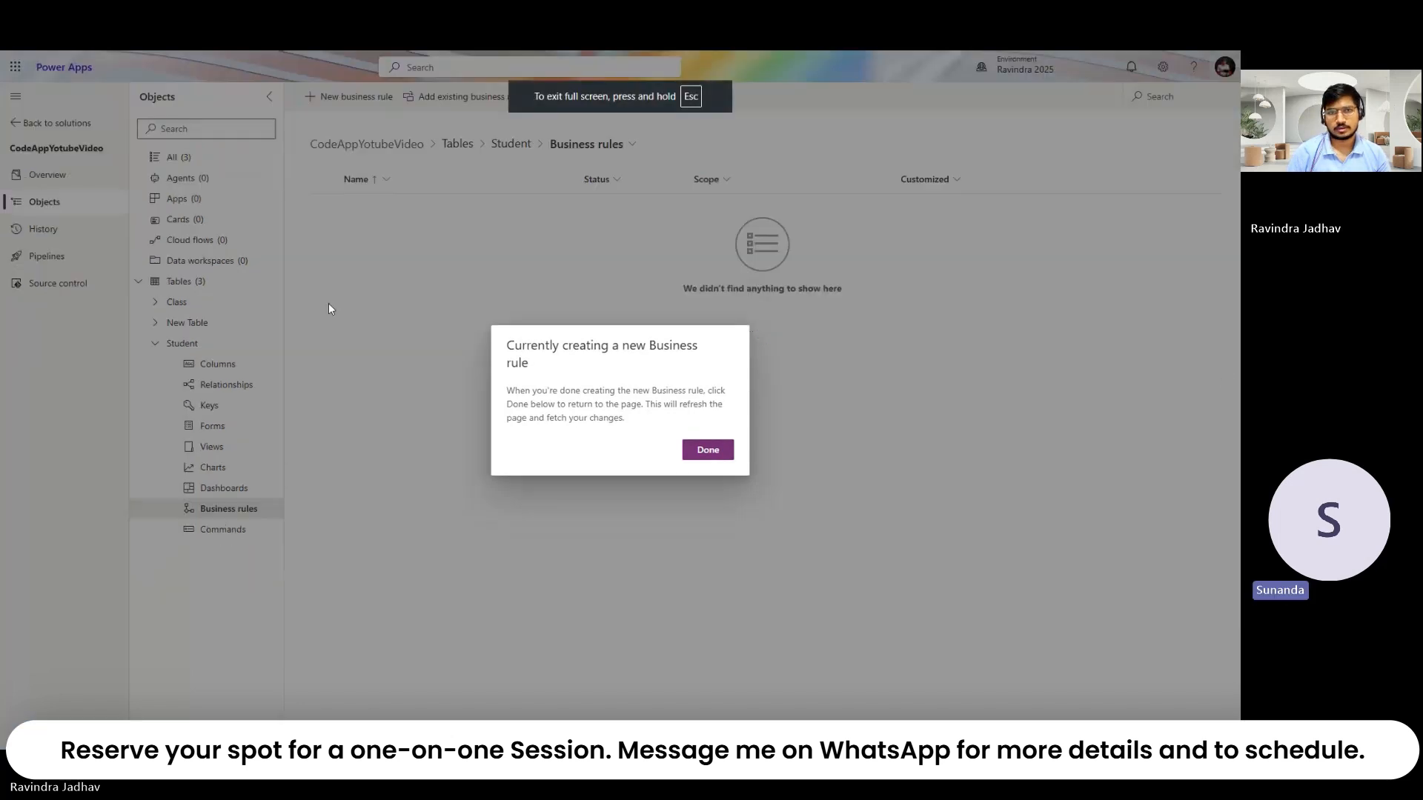
pyautogui.moveTo(328, 303); pyautogui.dragTo(0, 148)
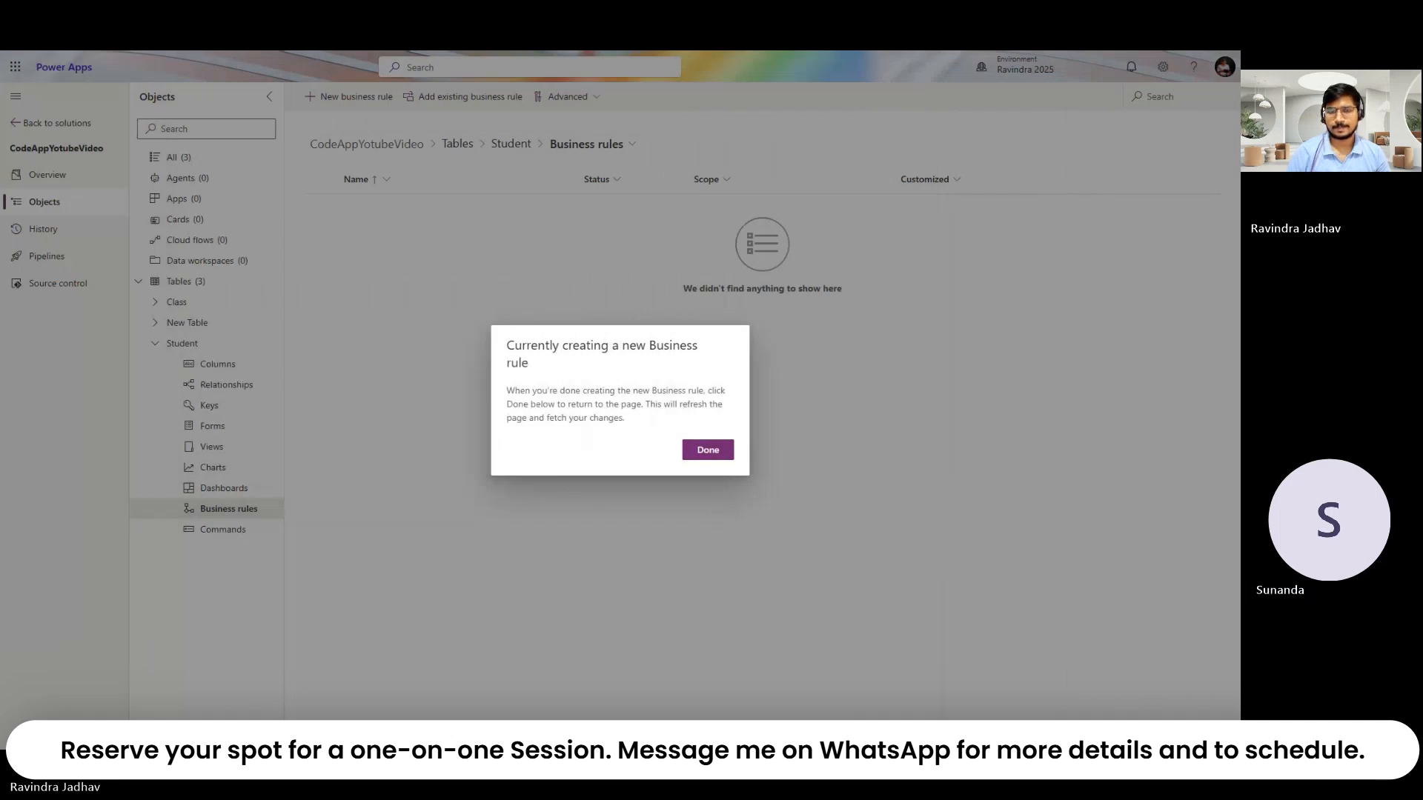
pyautogui.click(708, 452)
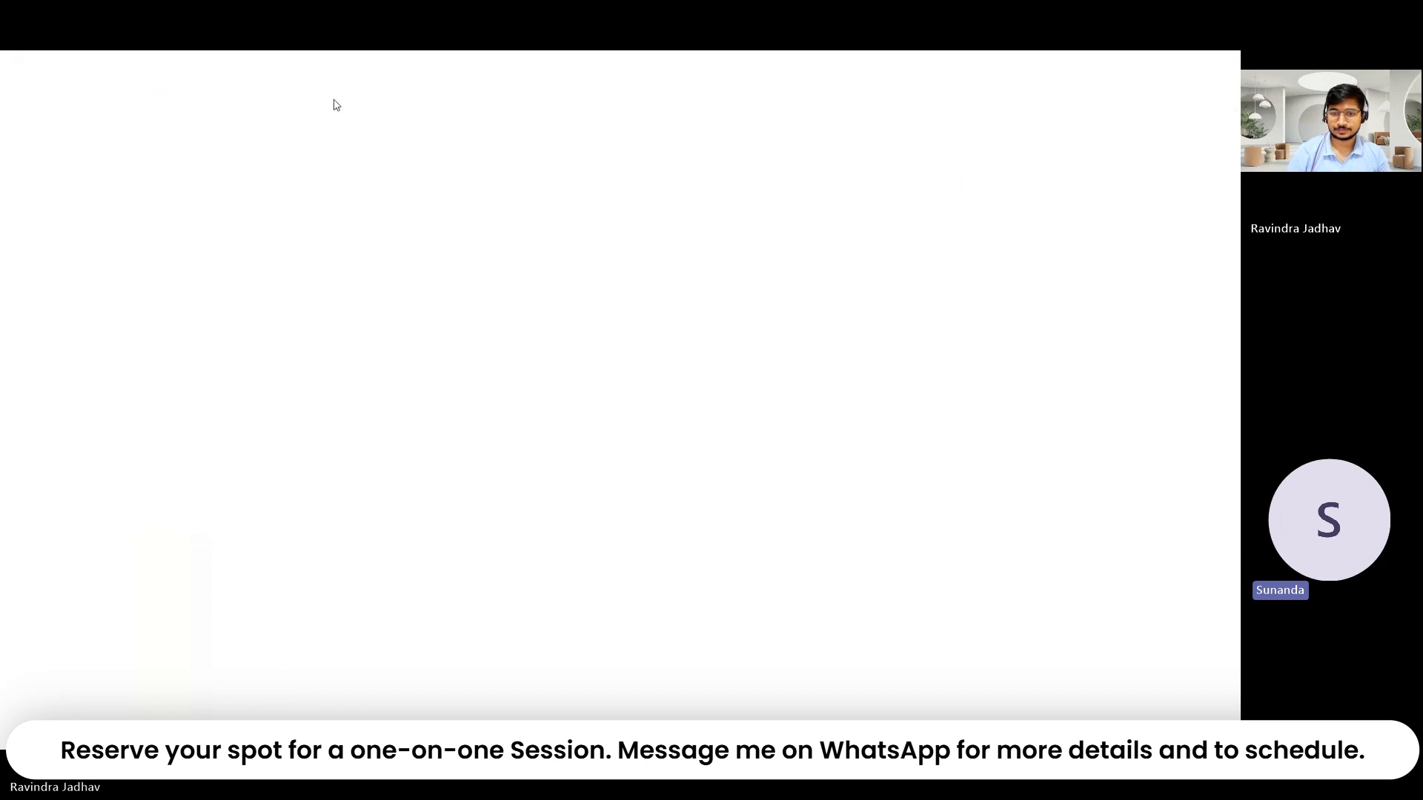
pyautogui.moveTo(467, 51)
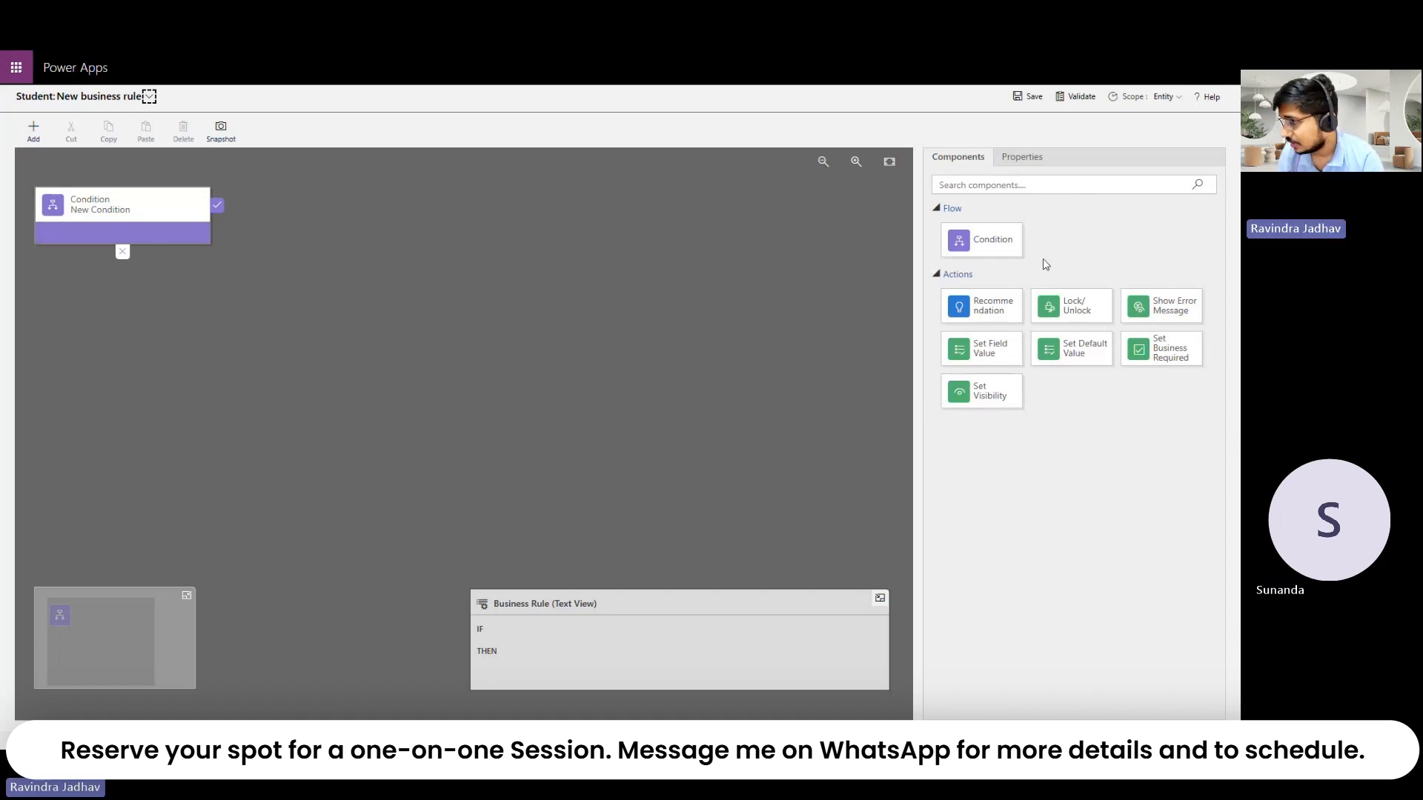
# Step: Set the business rule's scope to the Information form
pyautogui.click(1162, 98)
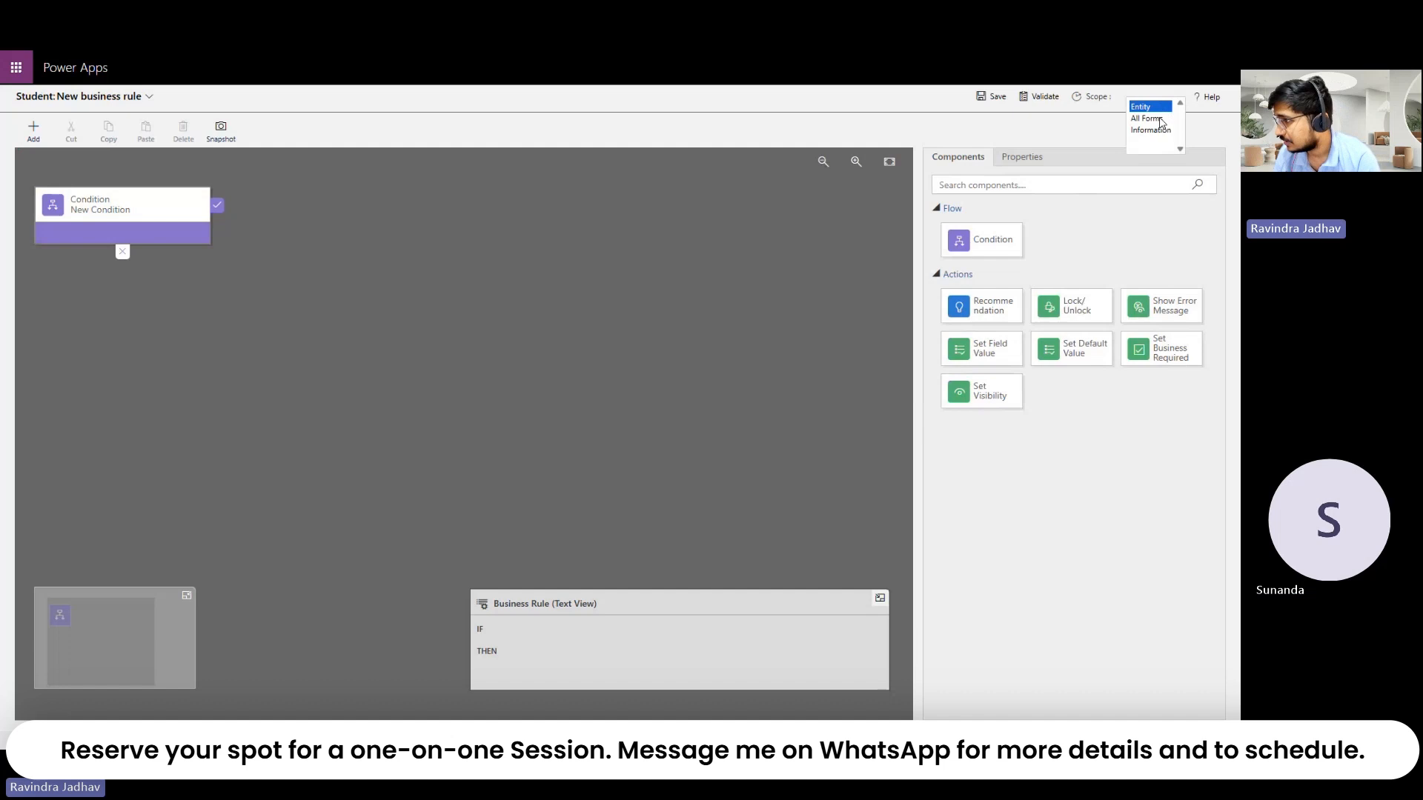
pyautogui.click(1160, 118)
pyautogui.click(1162, 103)
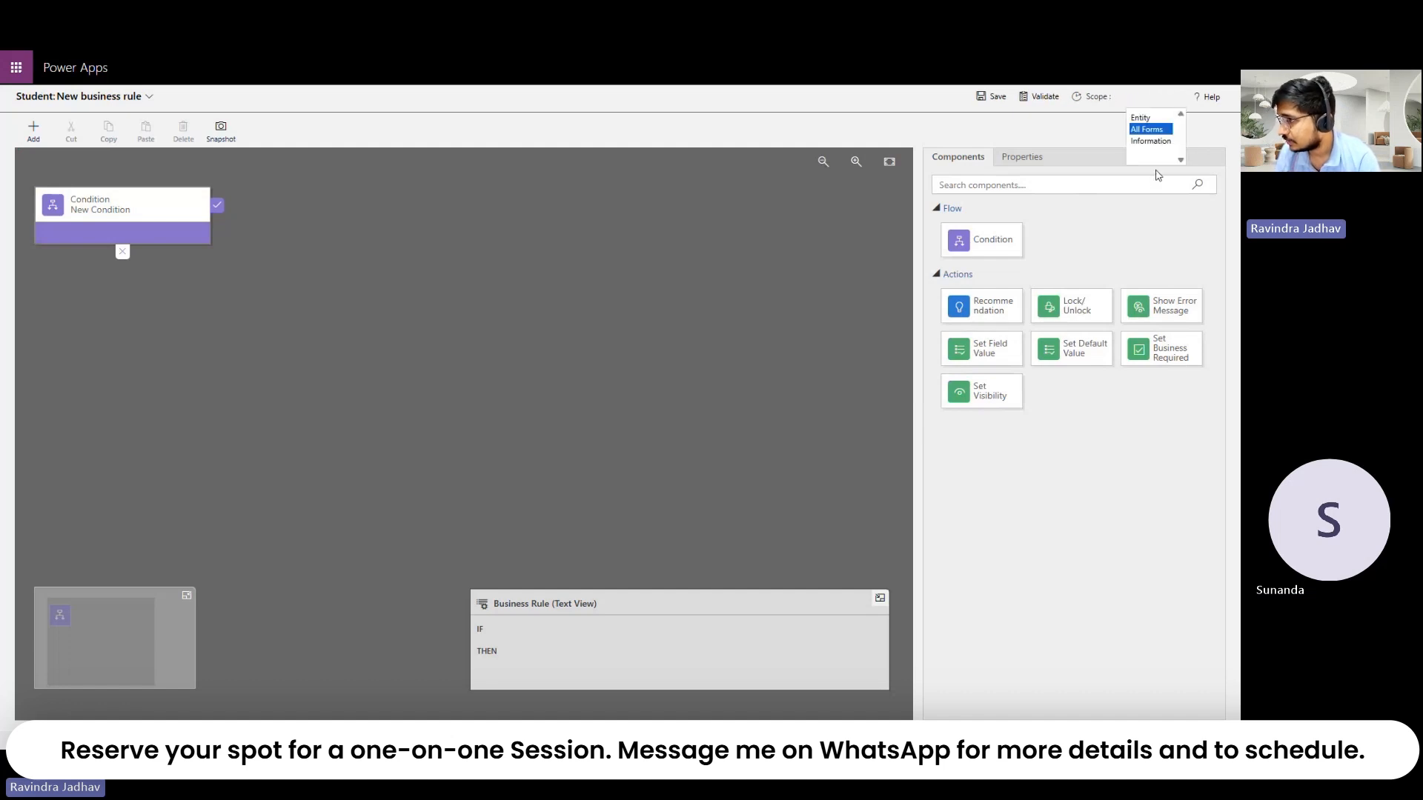
pyautogui.click(1158, 149)
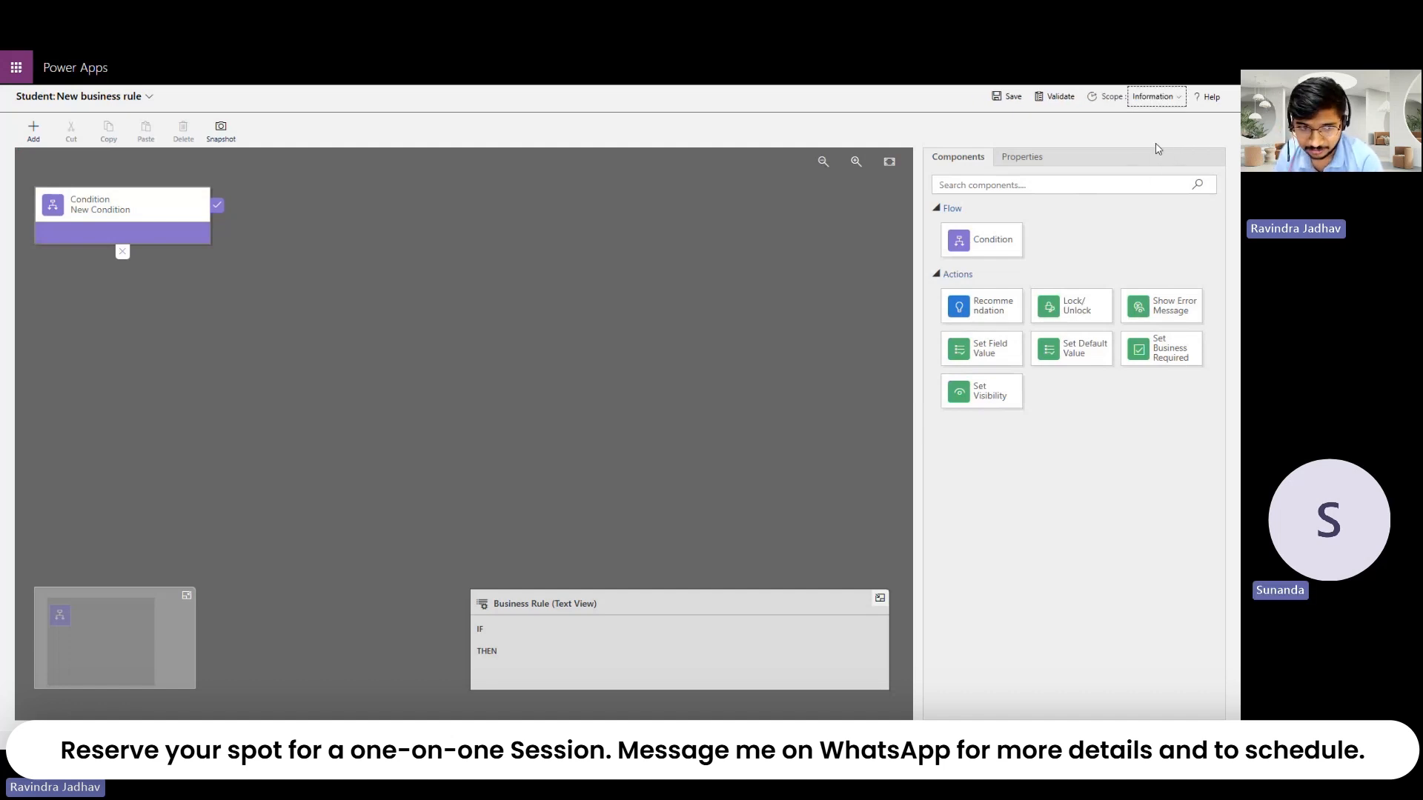
pyautogui.click(1168, 102)
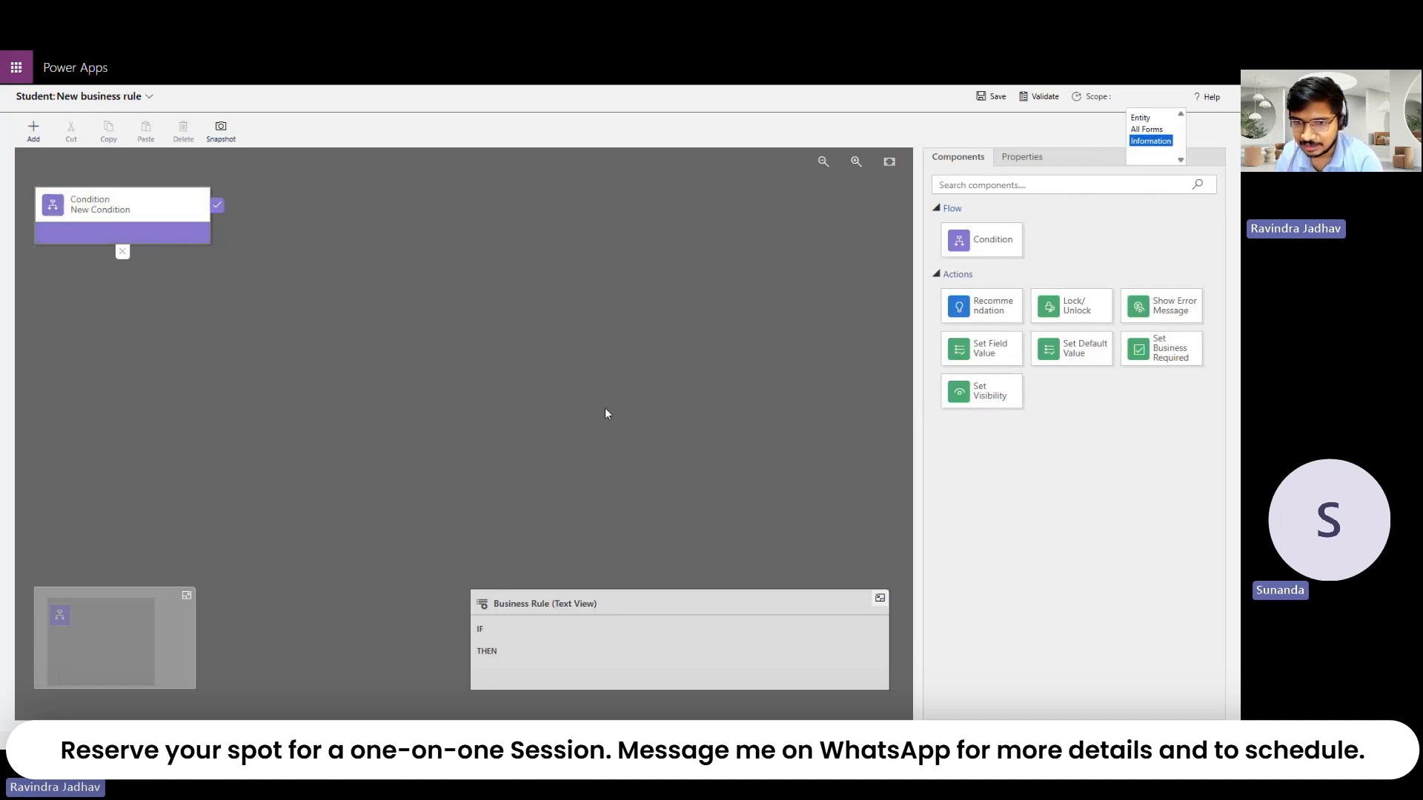
# Step: Explore rule components and condition properties, keep the Information scope, and exit full screen
pyautogui.moveTo(1071, 305); pyautogui.dragTo(224, 227)
pyautogui.click(135, 207)
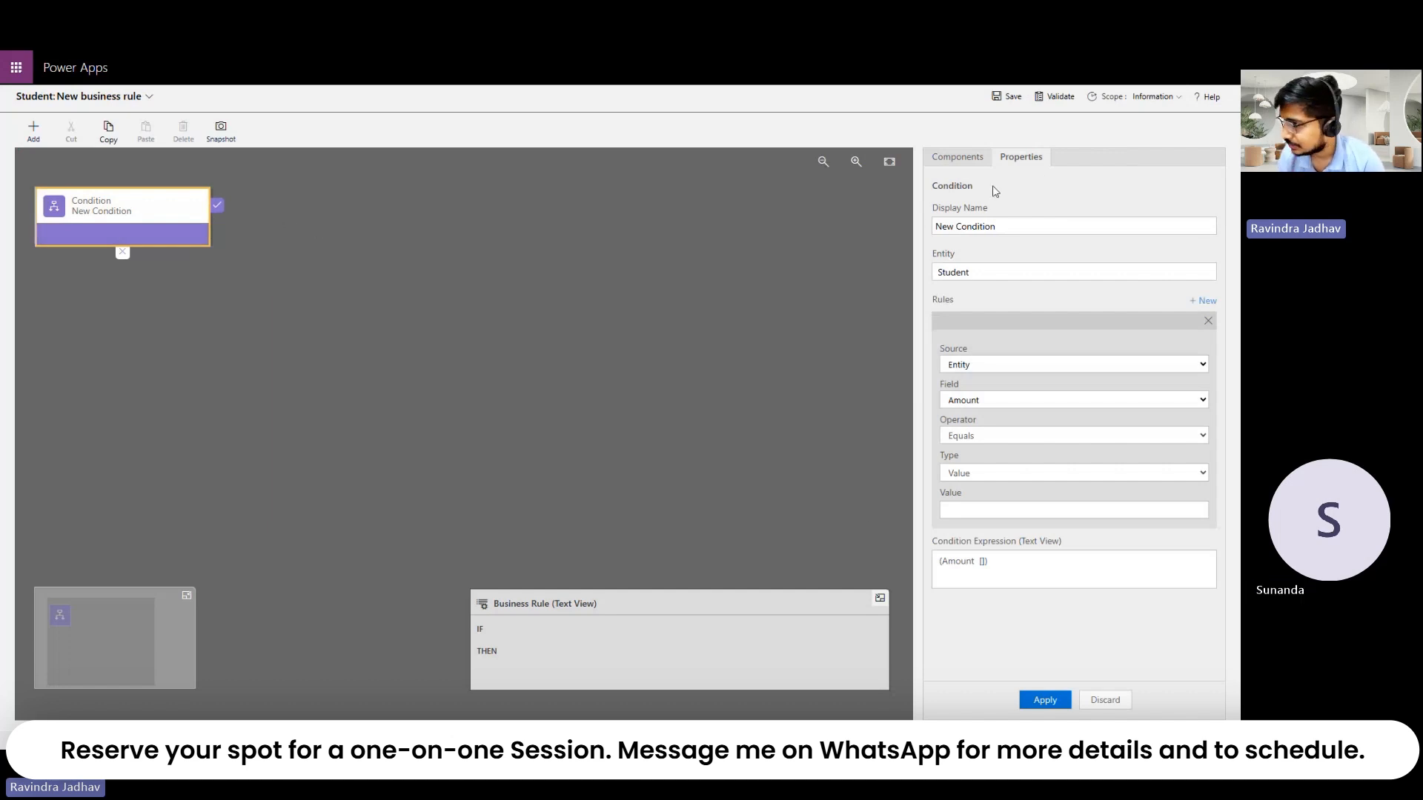
pyautogui.click(967, 164)
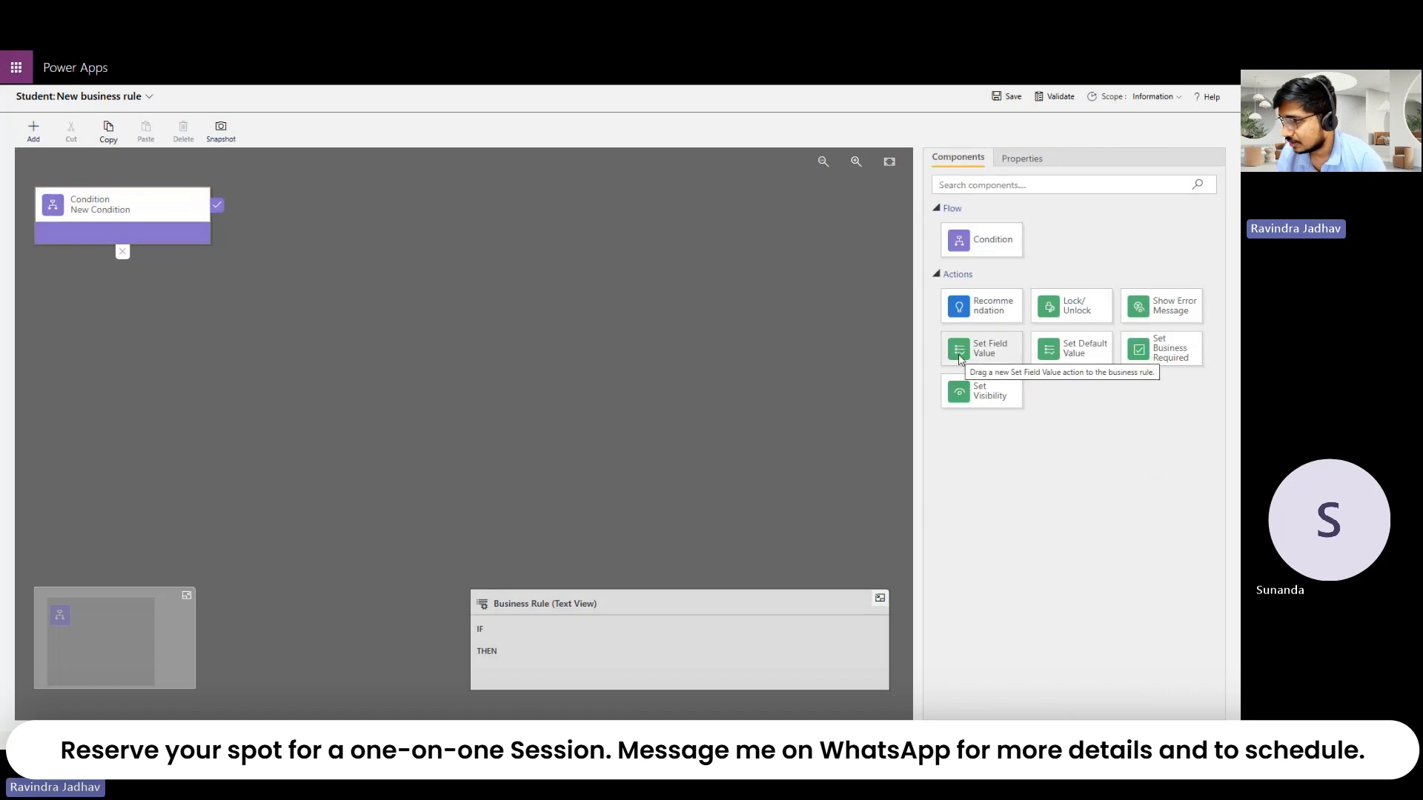
pyautogui.click(1161, 94)
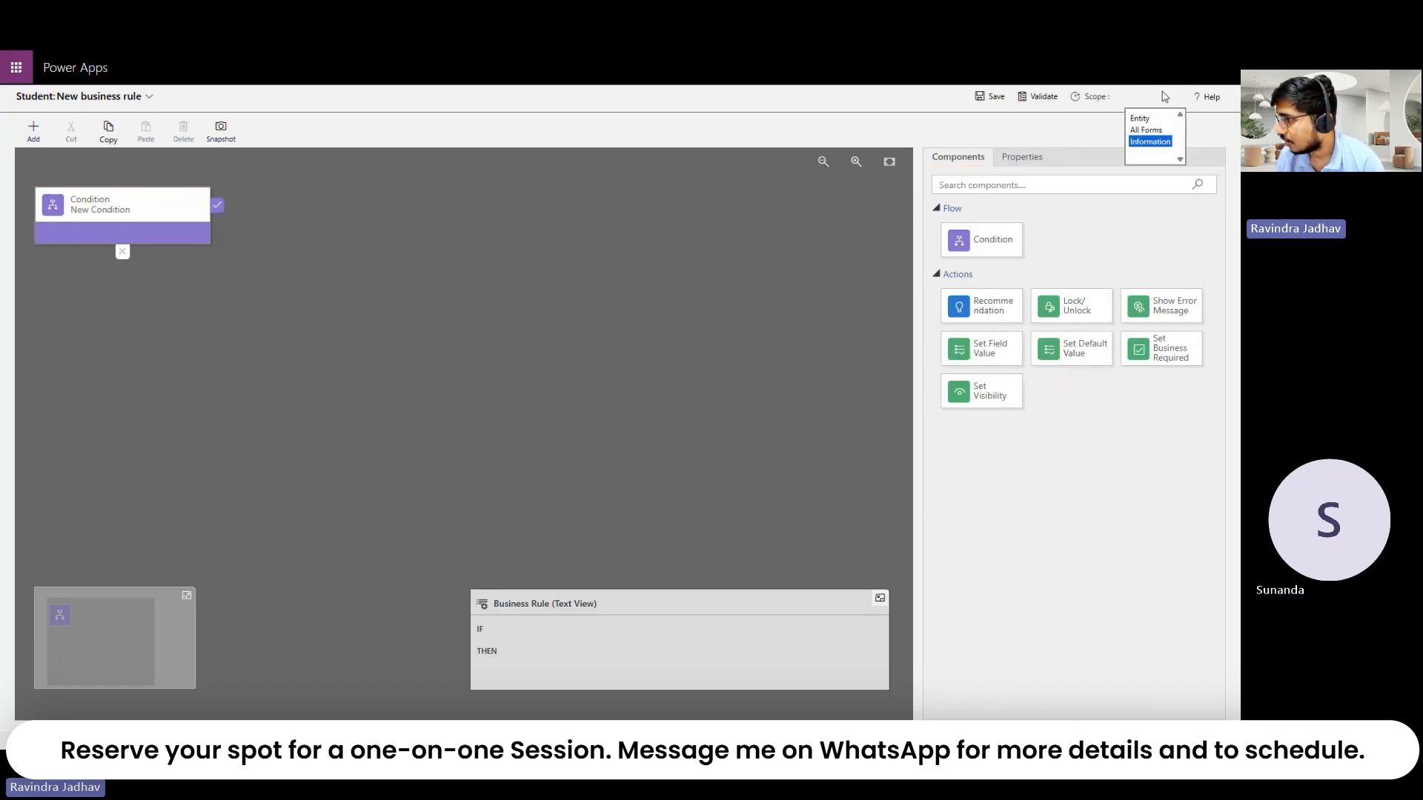
pyautogui.click(571, 351)
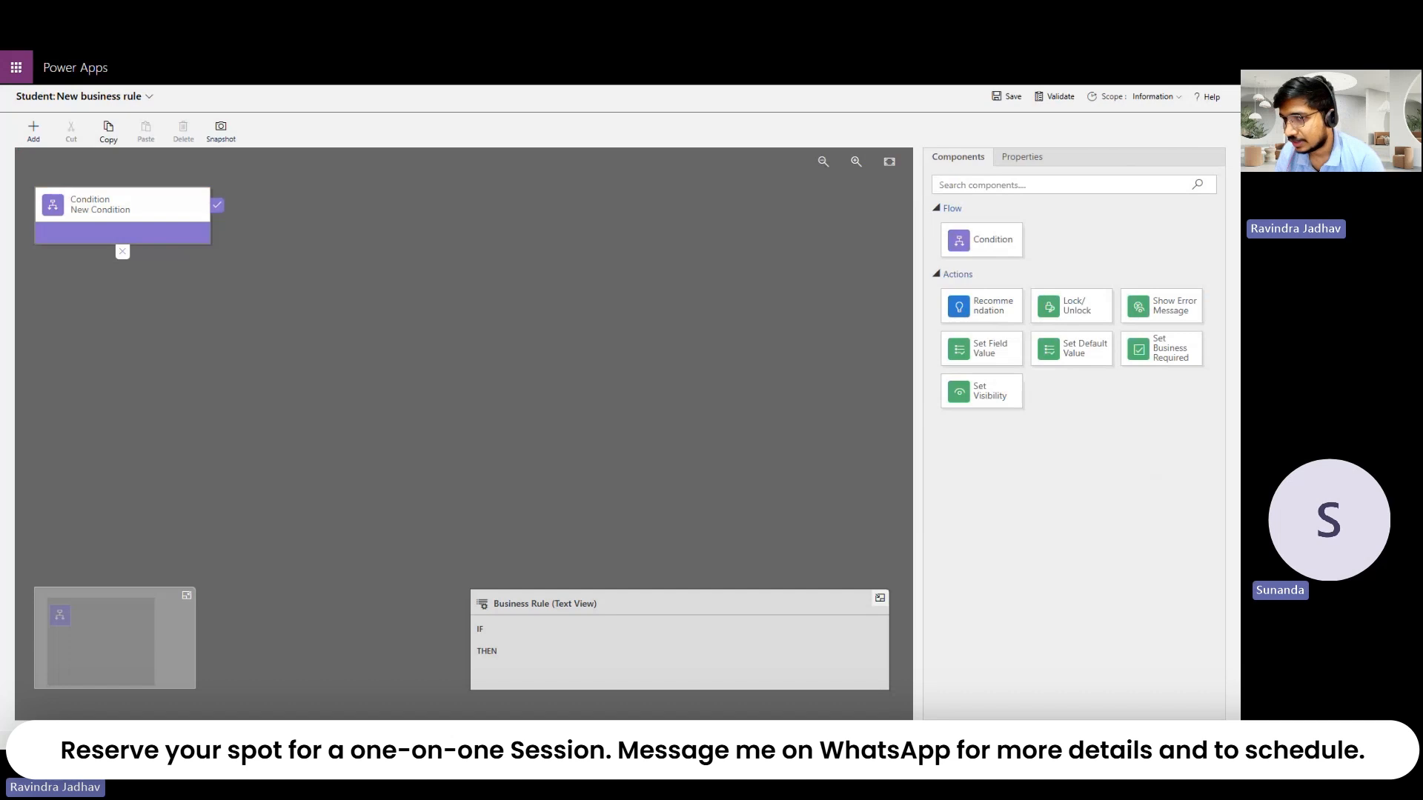
pyautogui.click(149, 98)
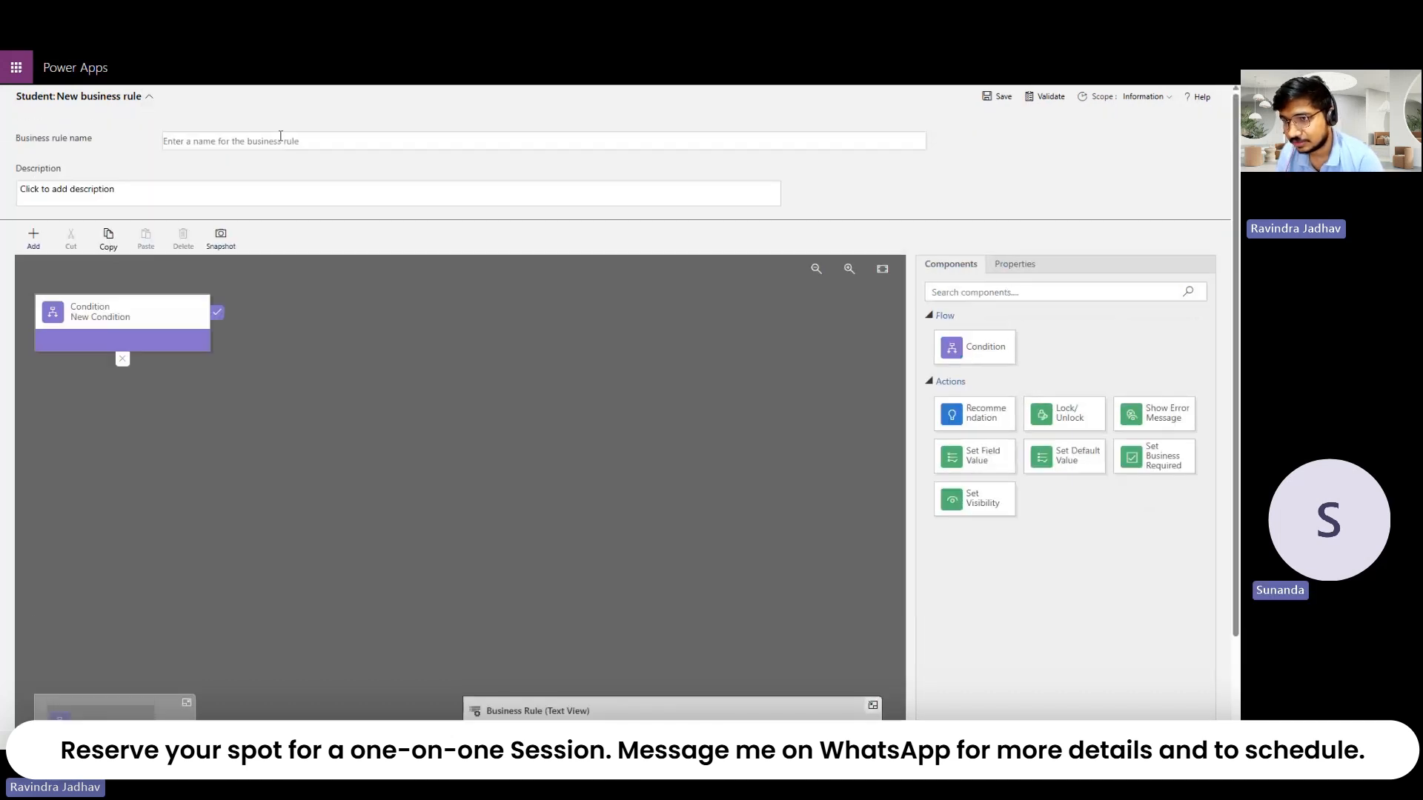
pyautogui.click(149, 97)
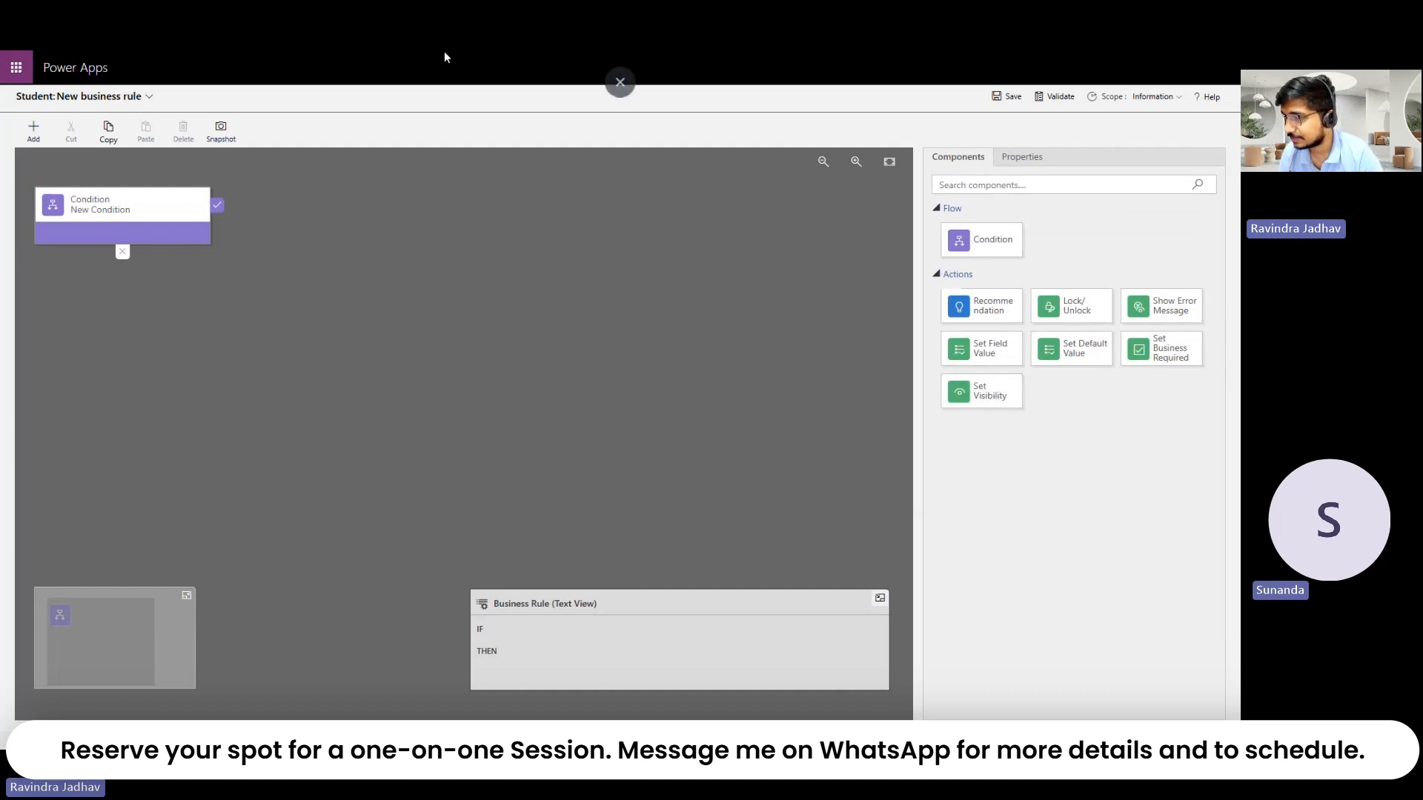
pyautogui.click(624, 106)
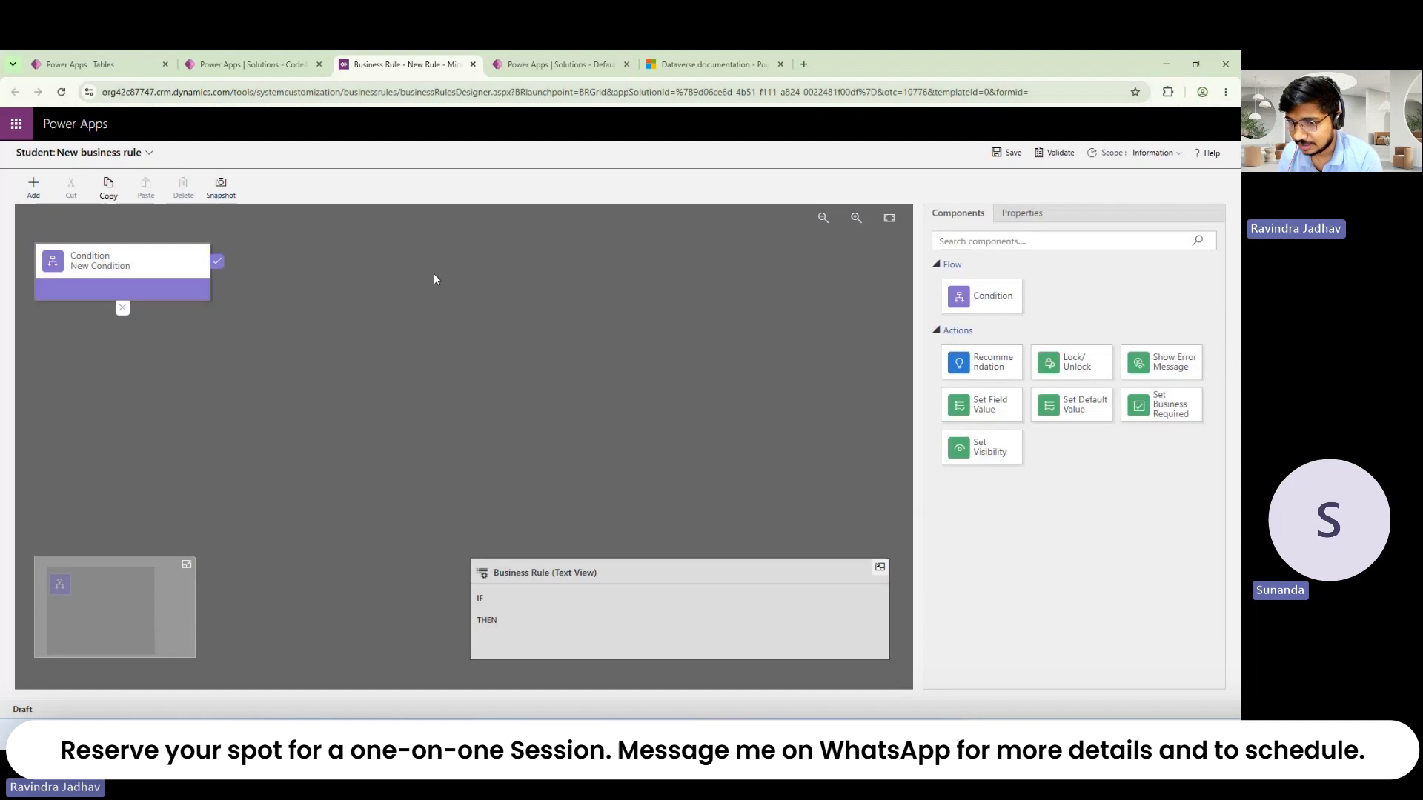
# Step: Close the business rule designer, then open and abandon the Student command bar editor
pyautogui.click(474, 65)
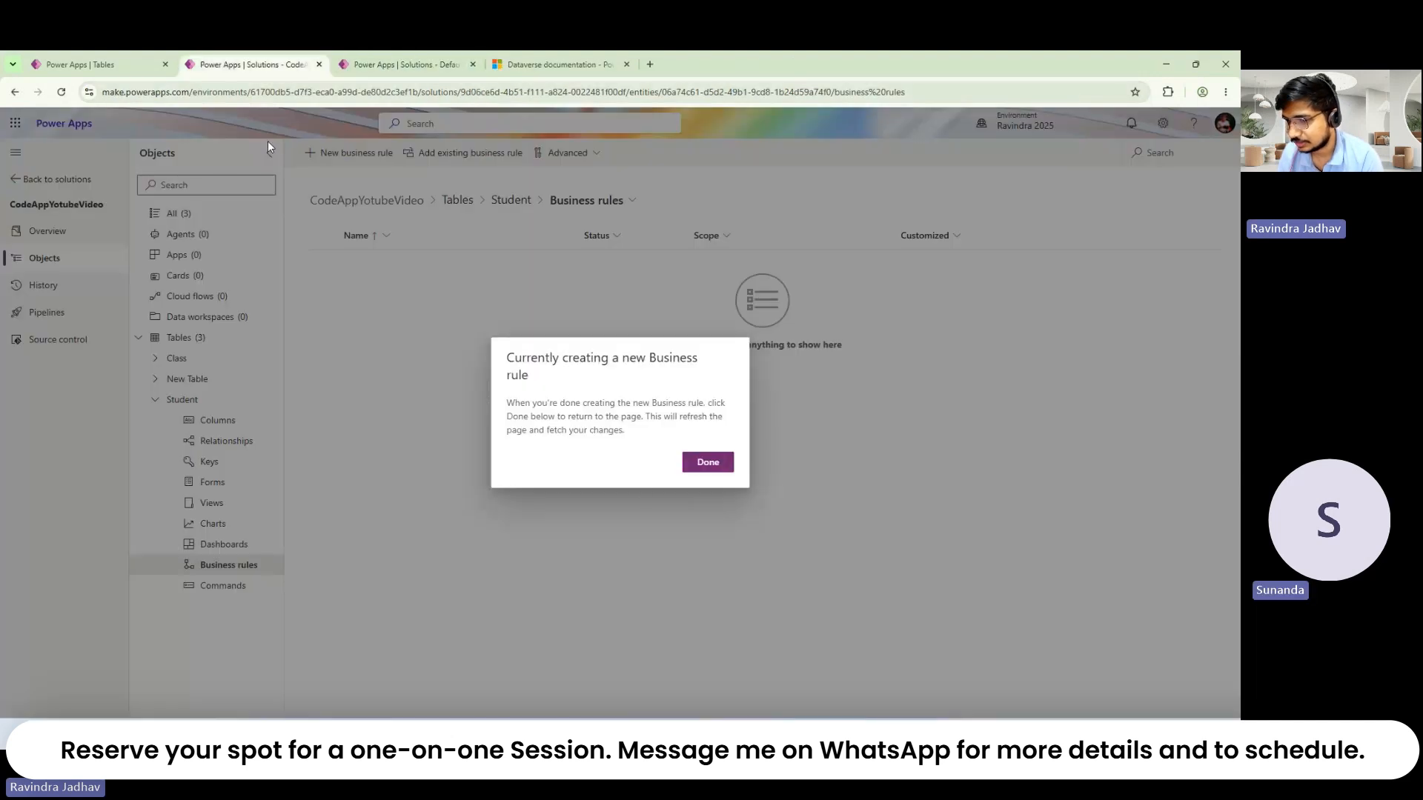
pyautogui.click(701, 462)
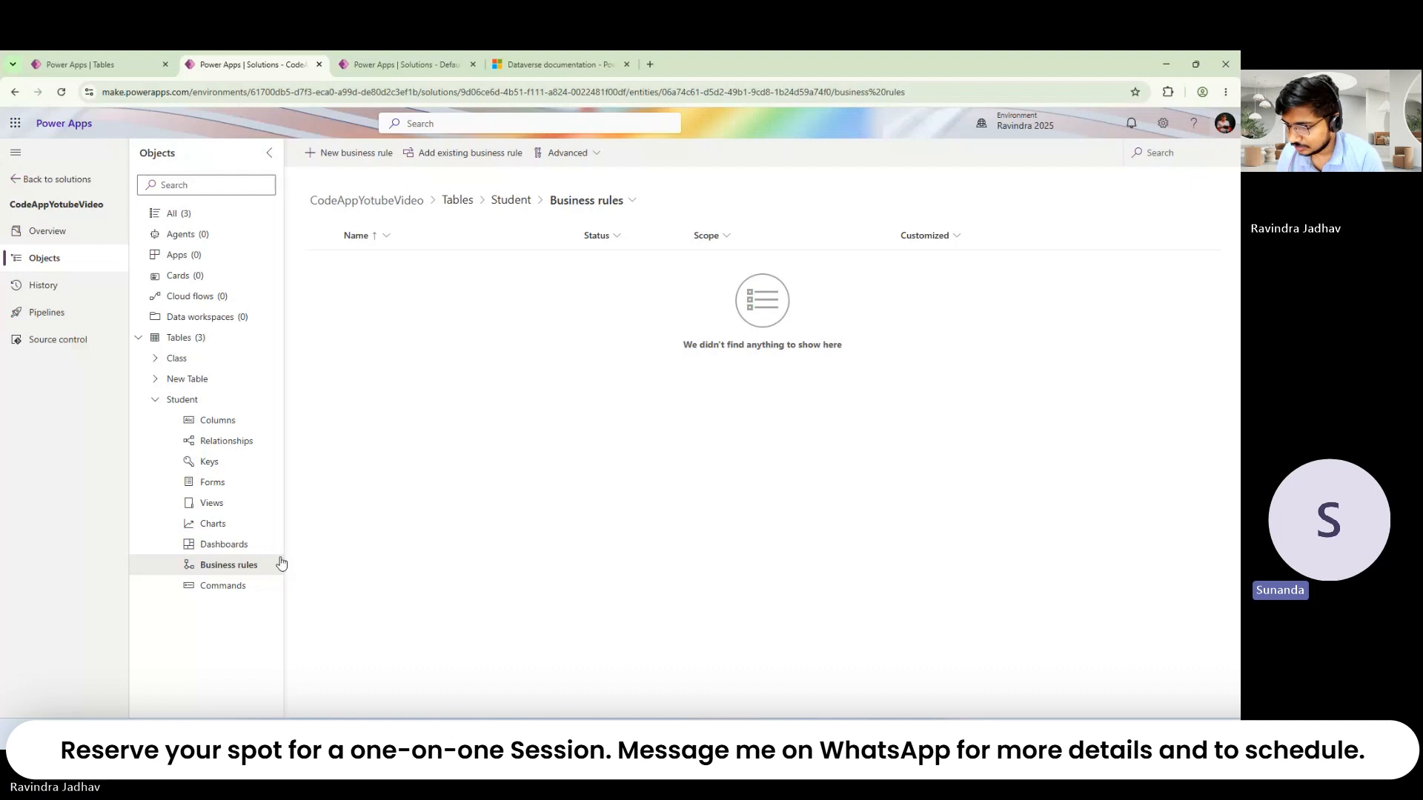
pyautogui.click(247, 584)
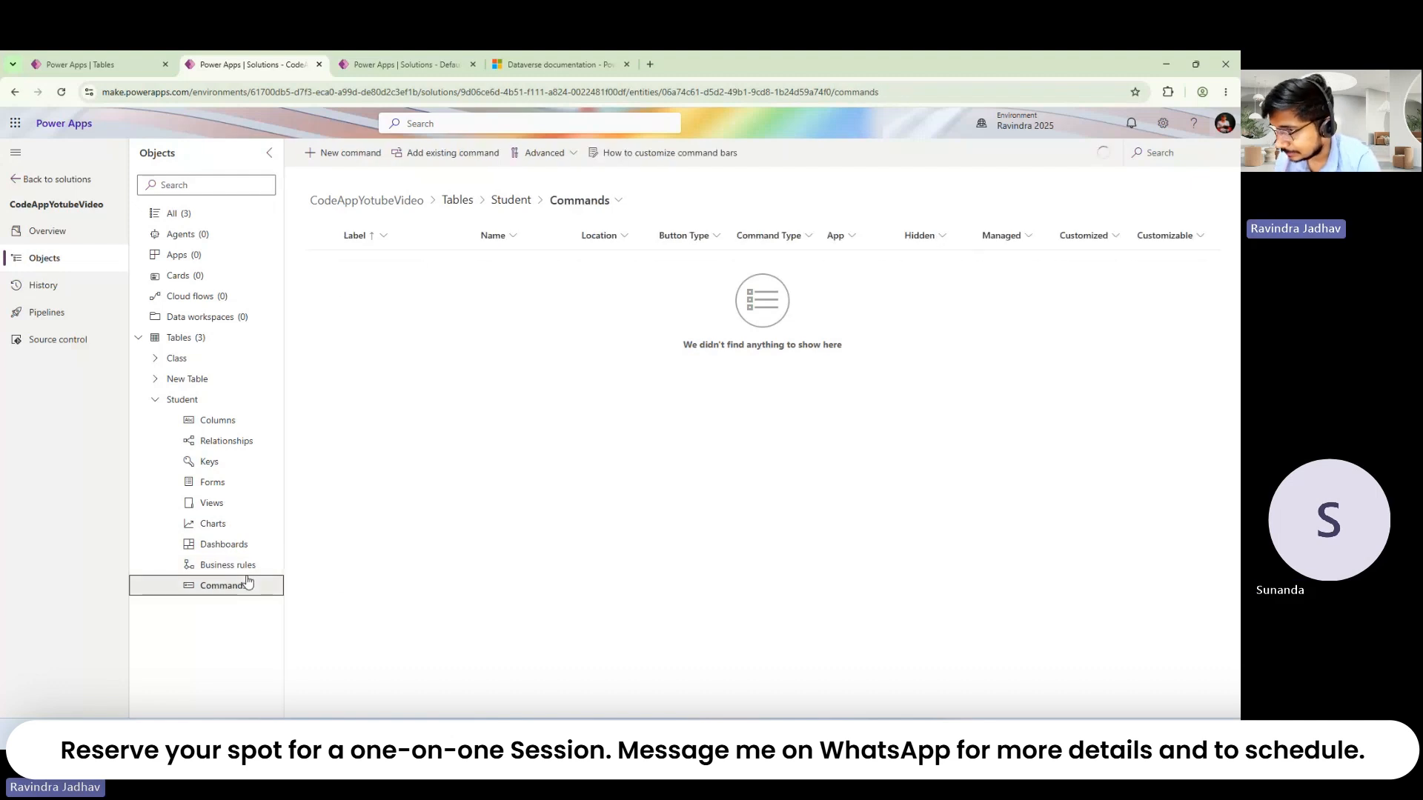
pyautogui.click(345, 154)
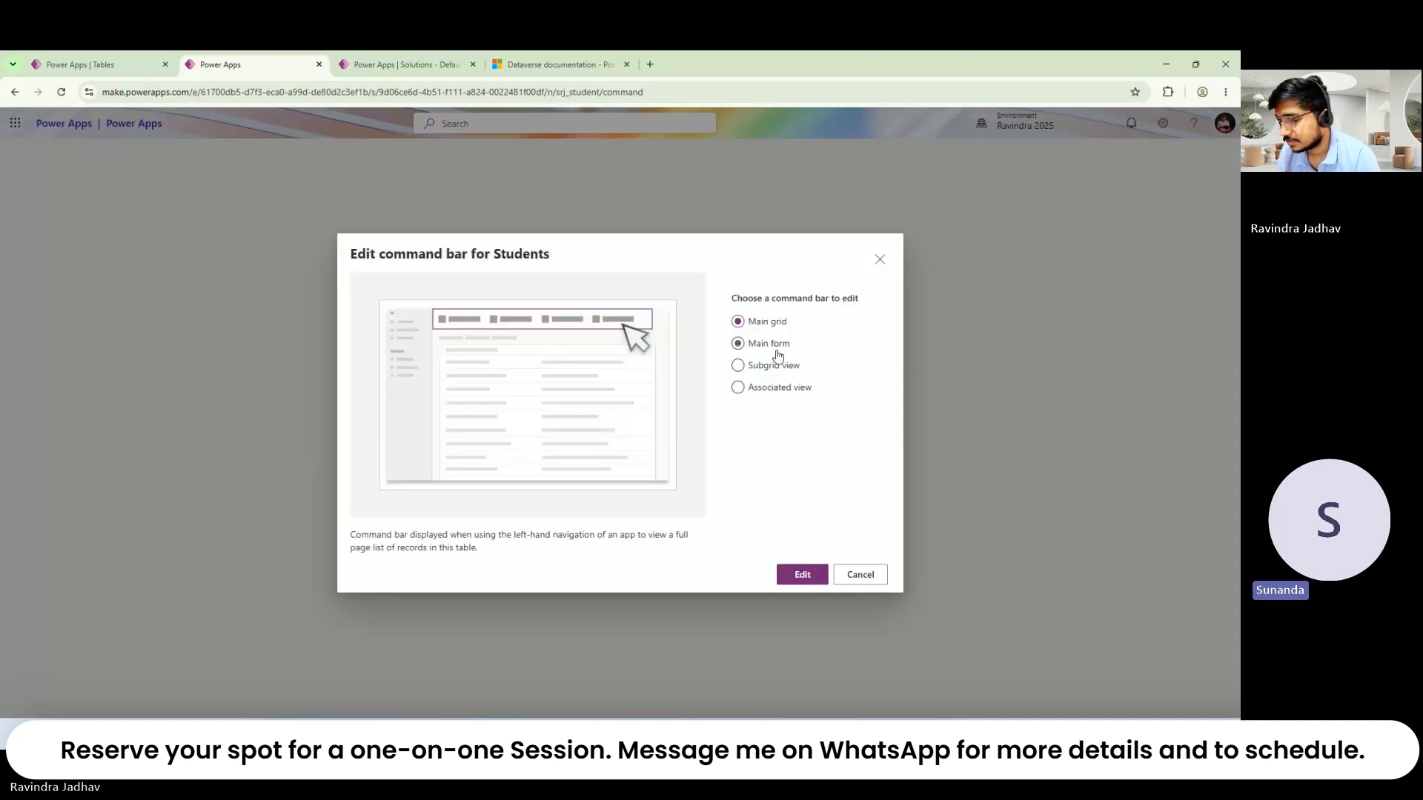
pyautogui.click(872, 573)
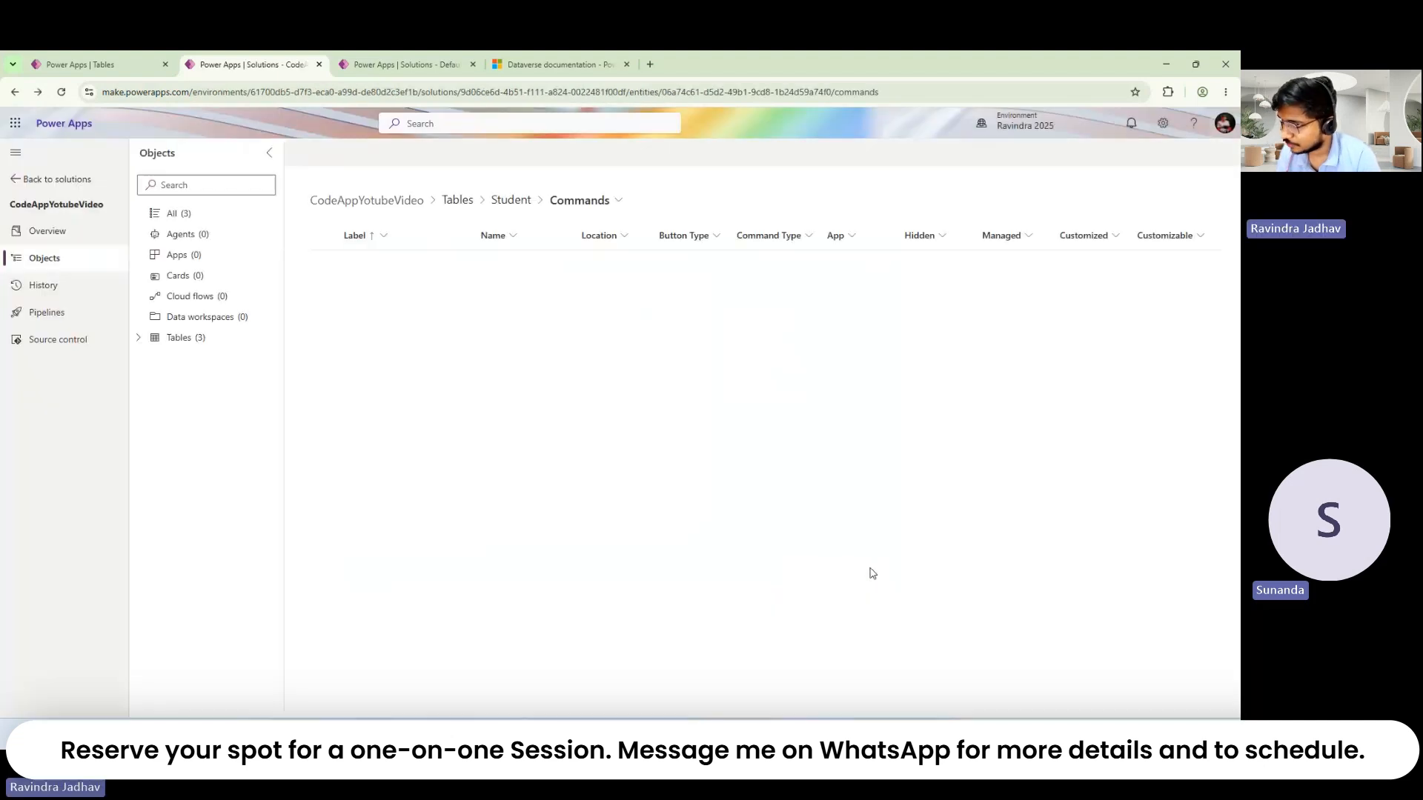
# Step: Look over the Student table's three Information forms, then return to its overview
pyautogui.click(194, 341)
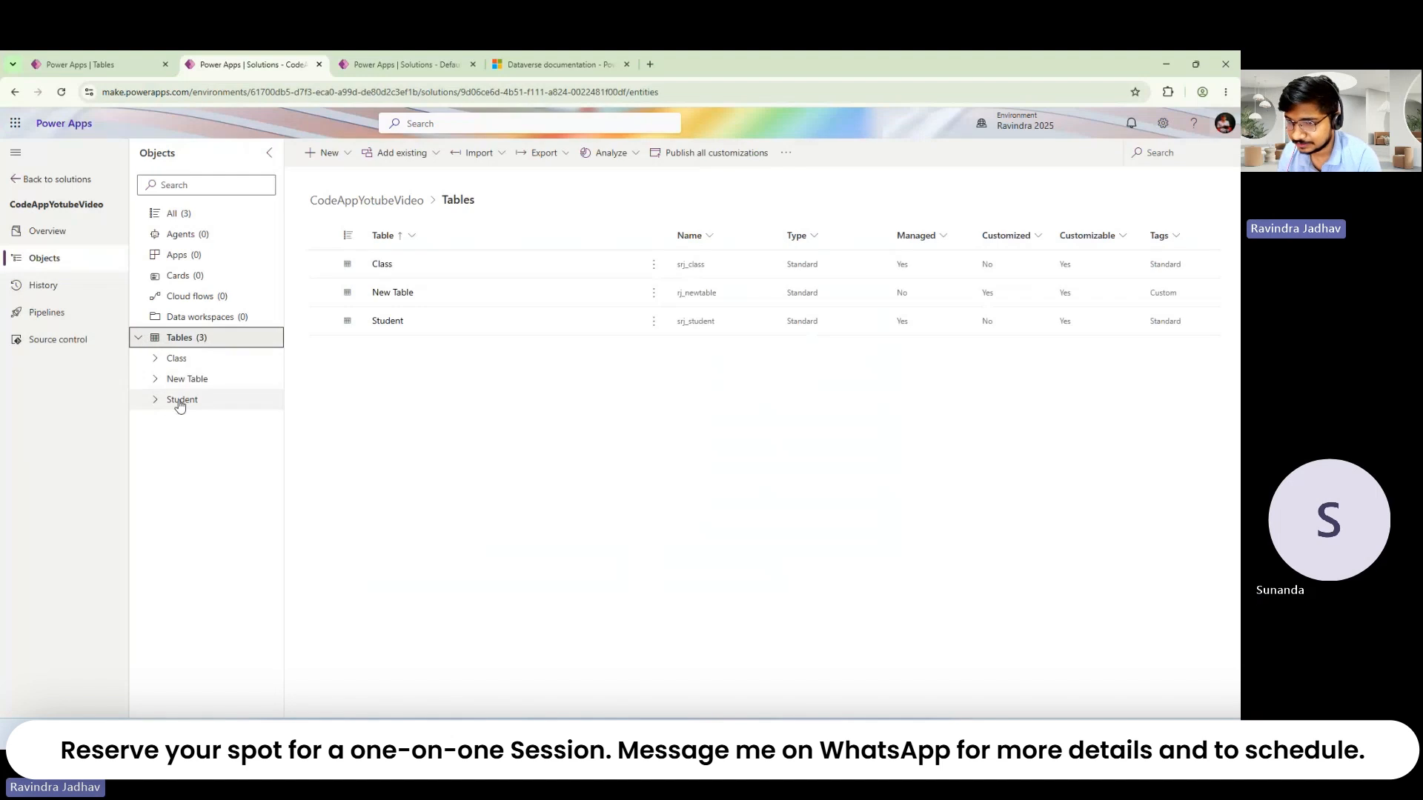
pyautogui.click(179, 401)
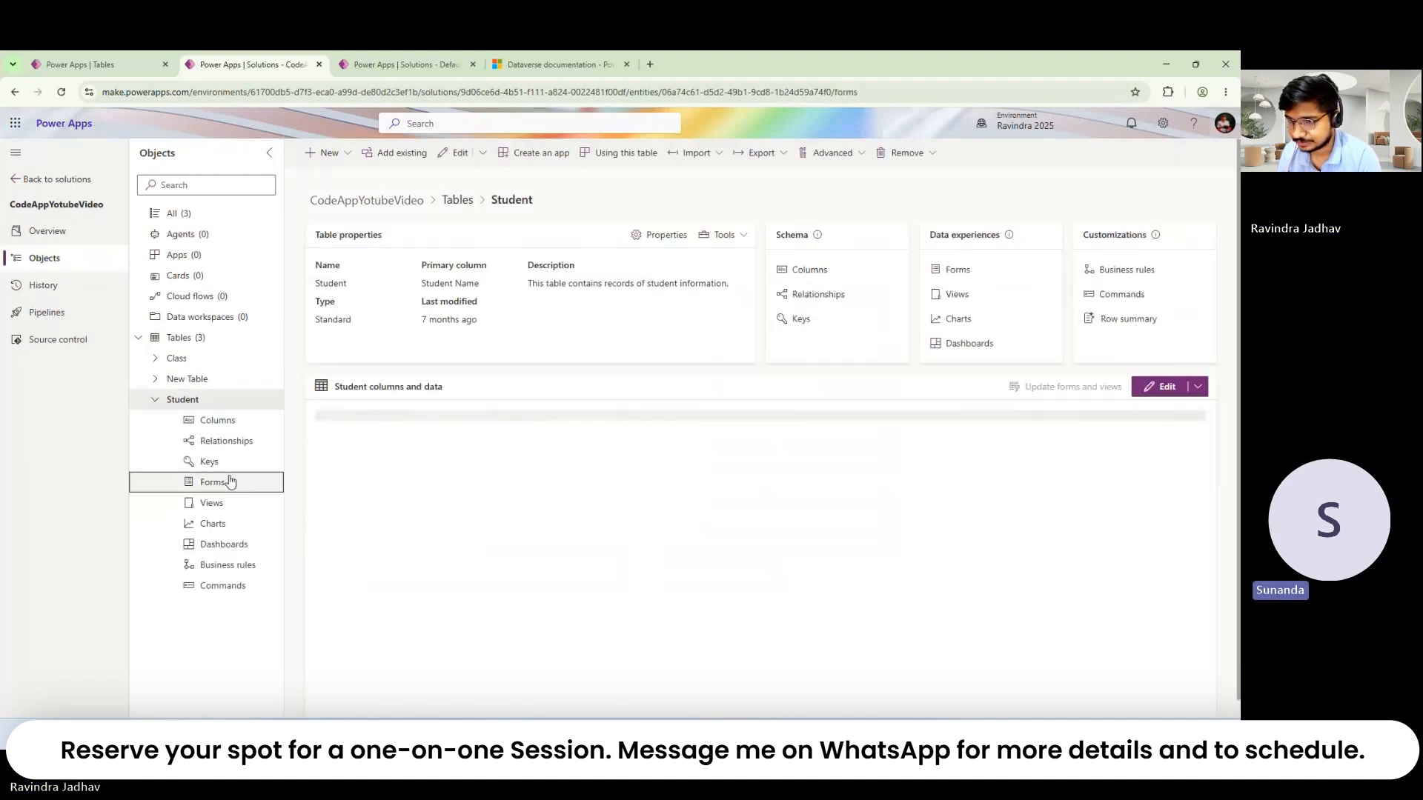
pyautogui.click(229, 482)
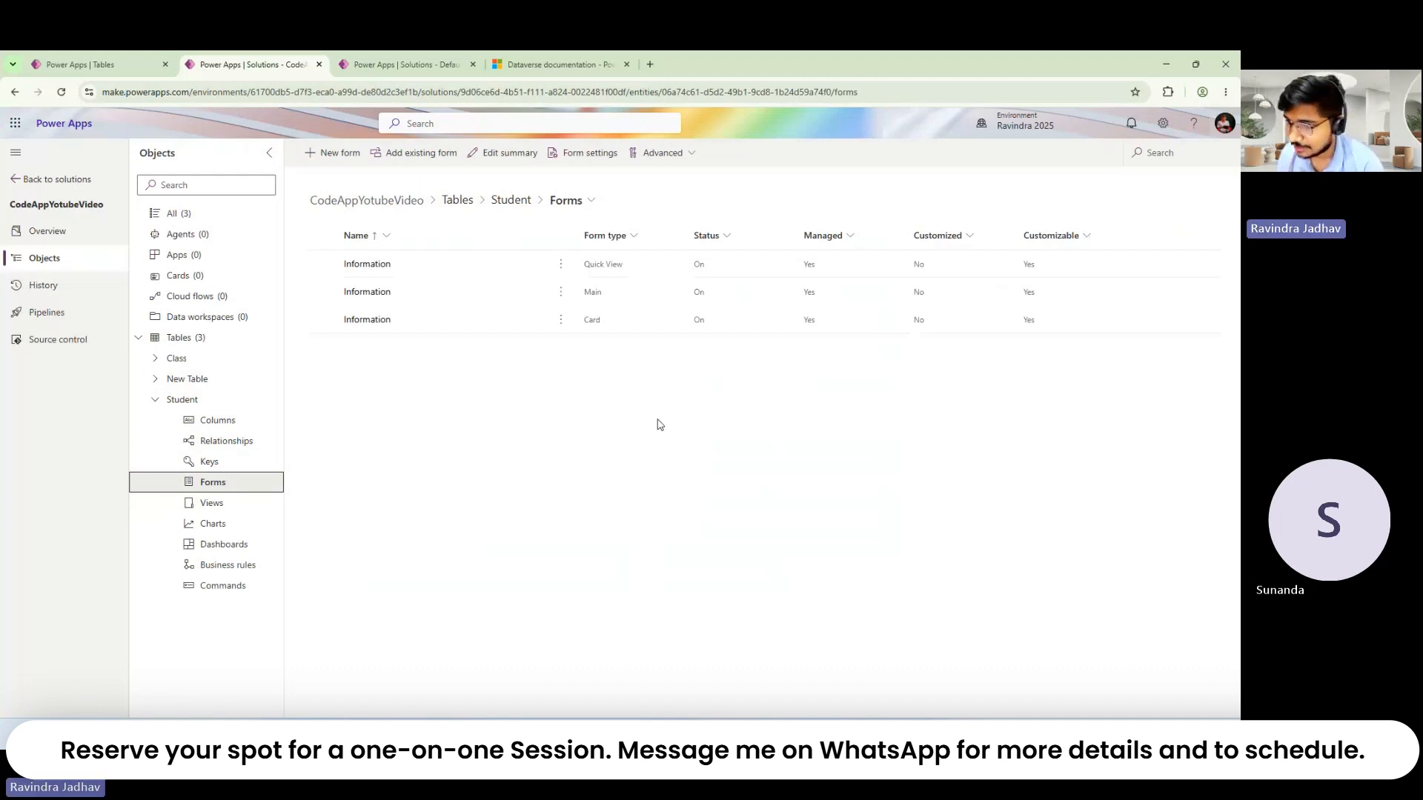
pyautogui.click(191, 401)
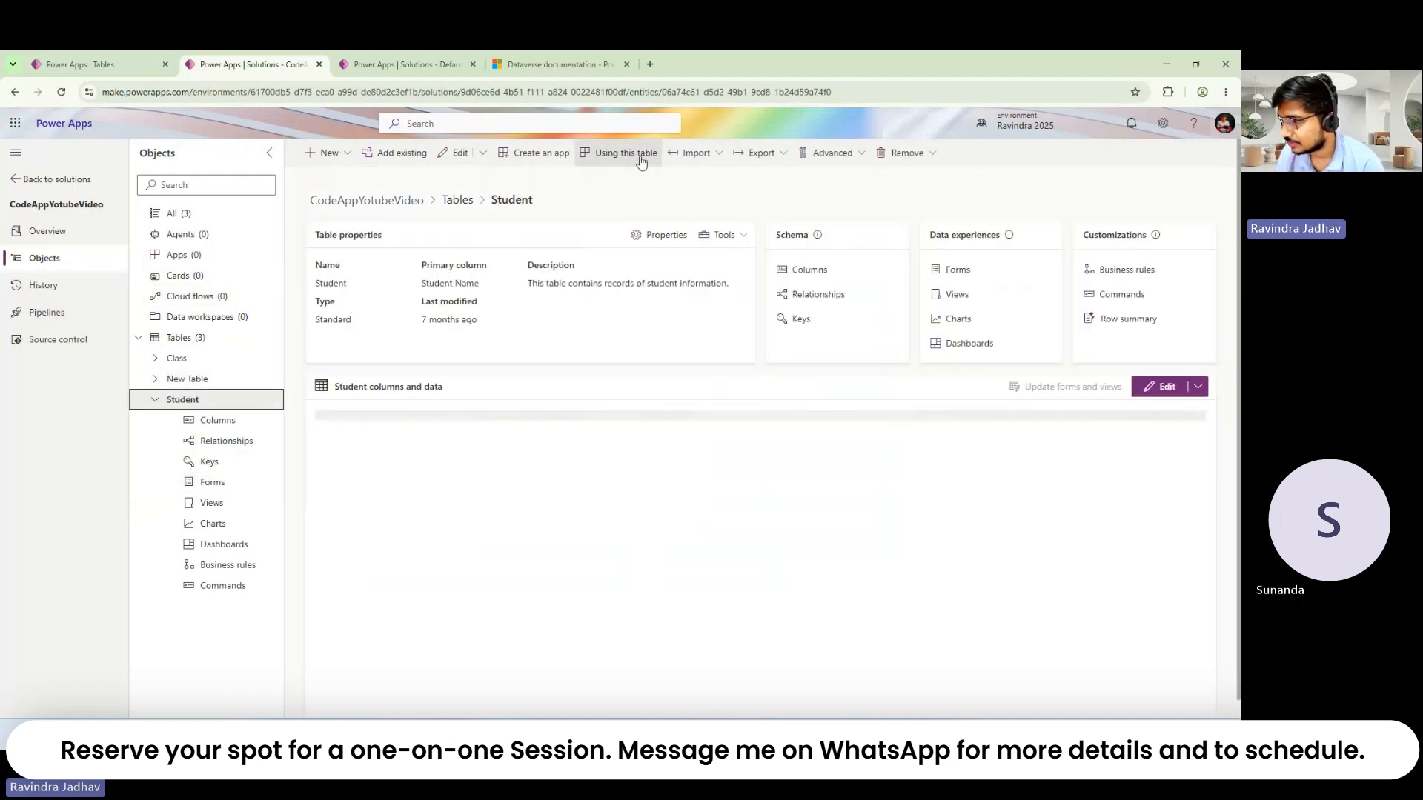
# Step: Create a model-driven app named 'Demo App' from the Student table
pyautogui.click(543, 151)
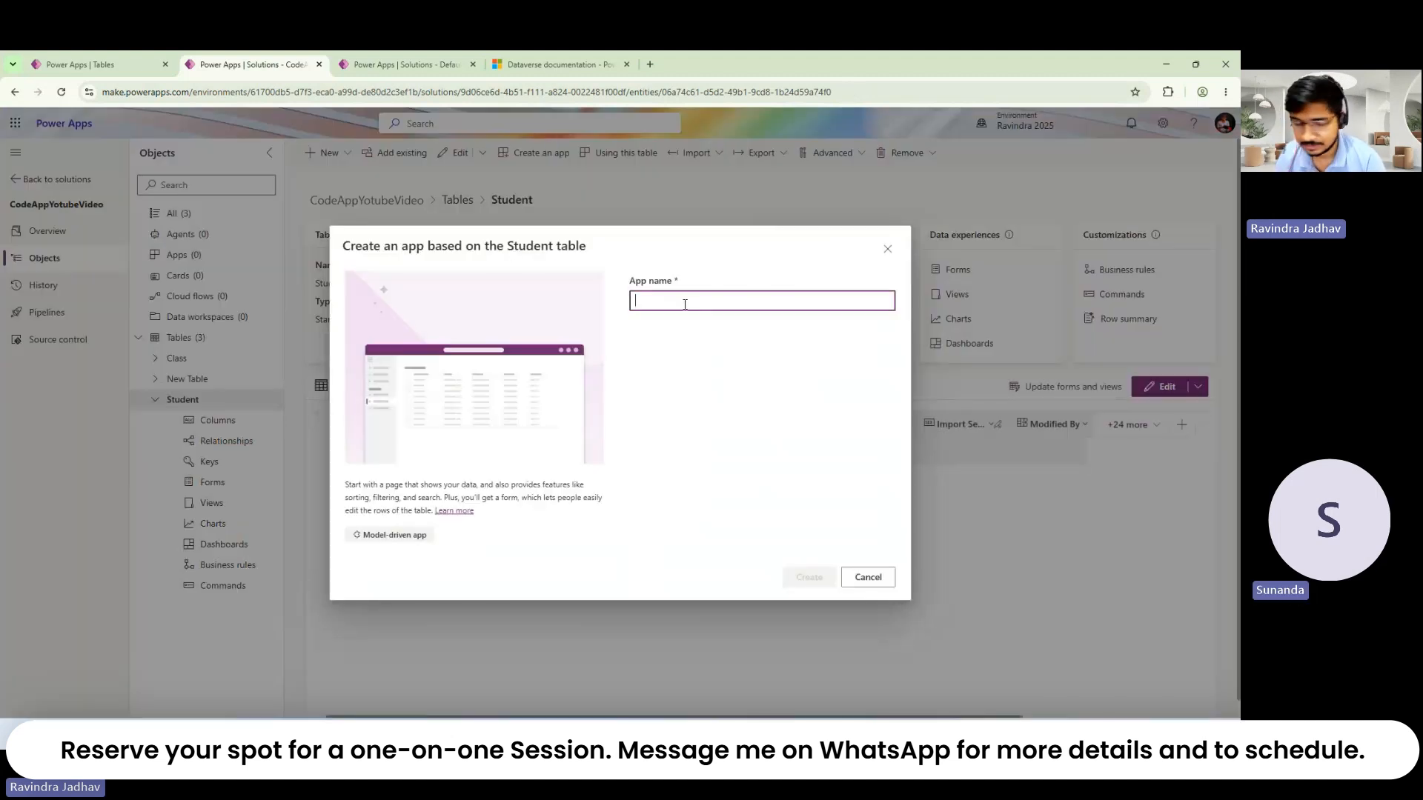
pyautogui.write('De')
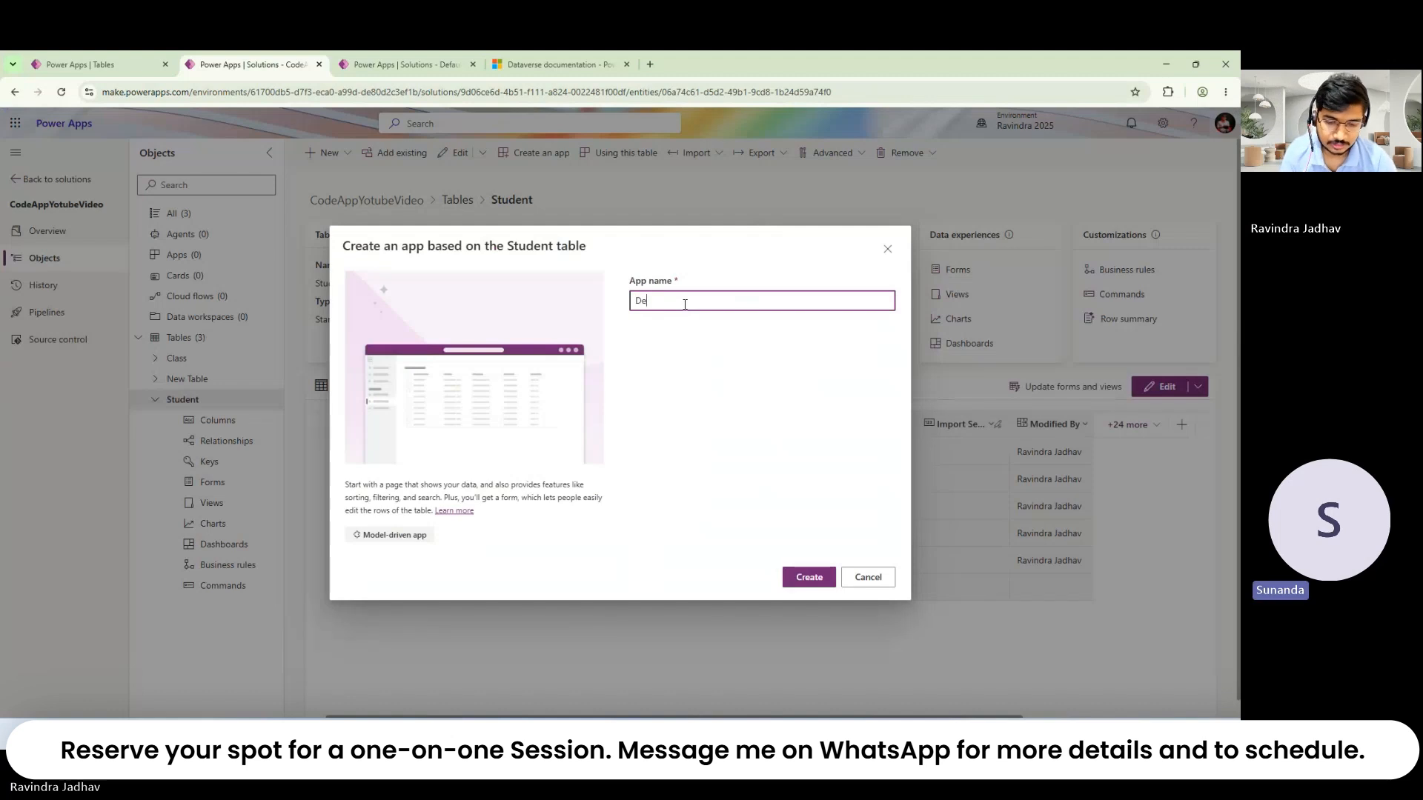
pyautogui.write('mo ')
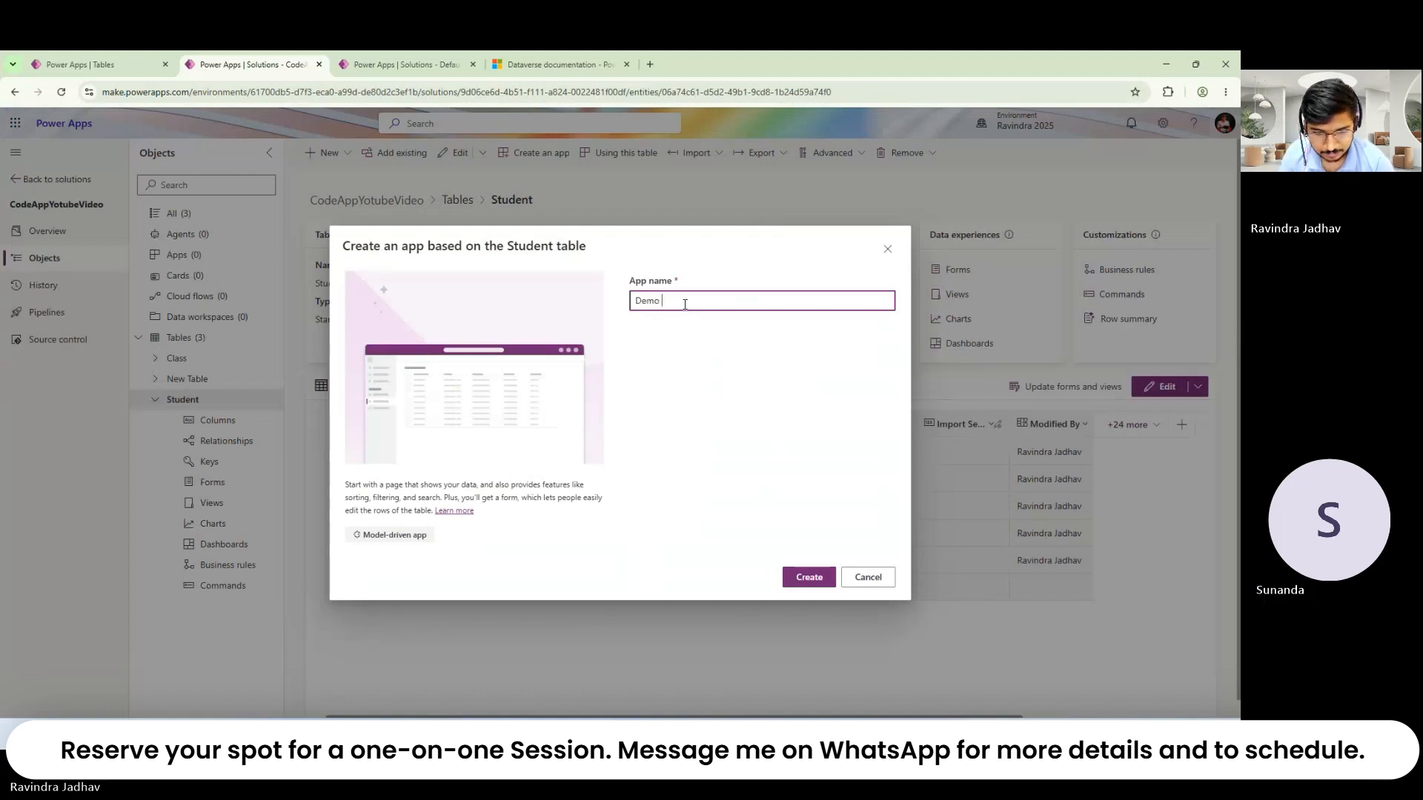
pyautogui.write('Aopp')
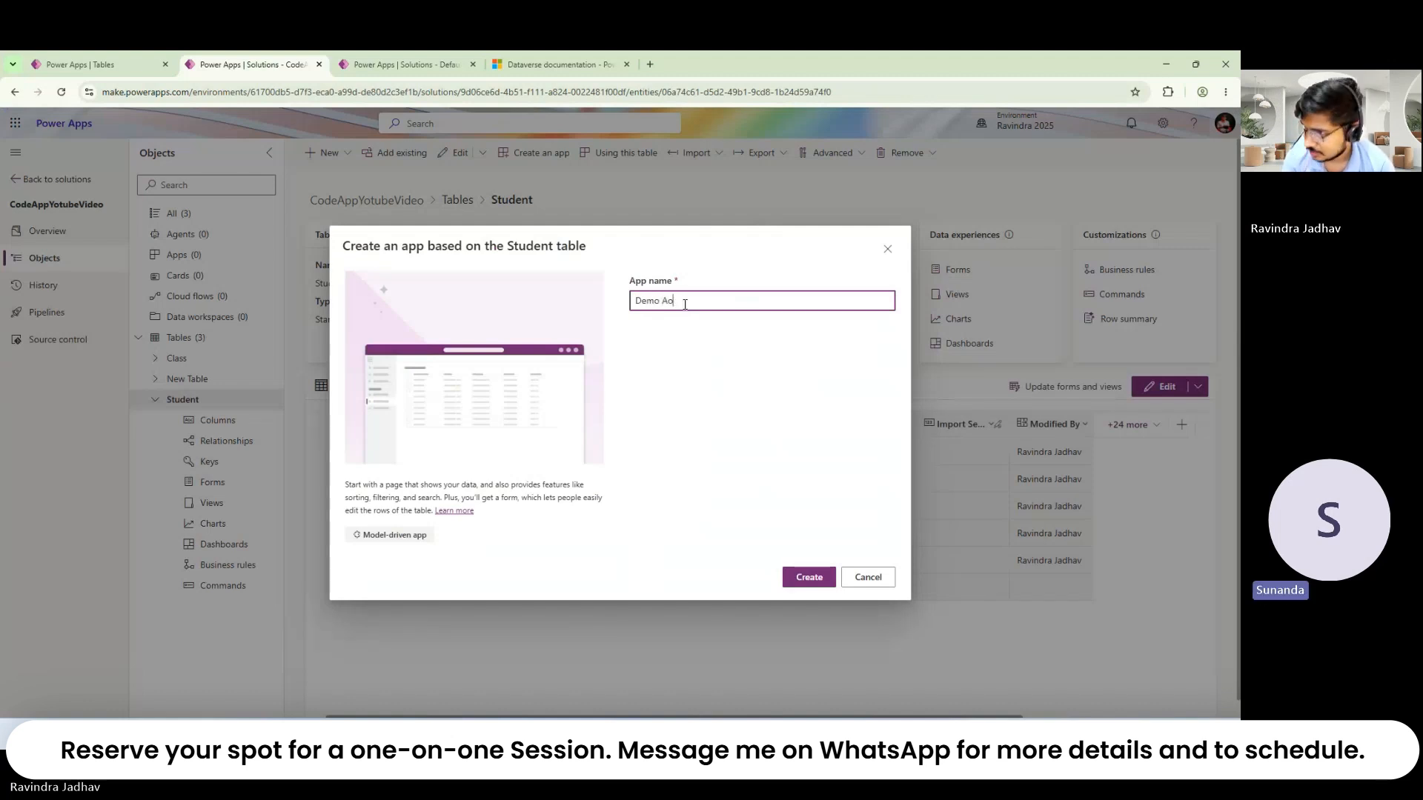
pyautogui.press('BackSpace')
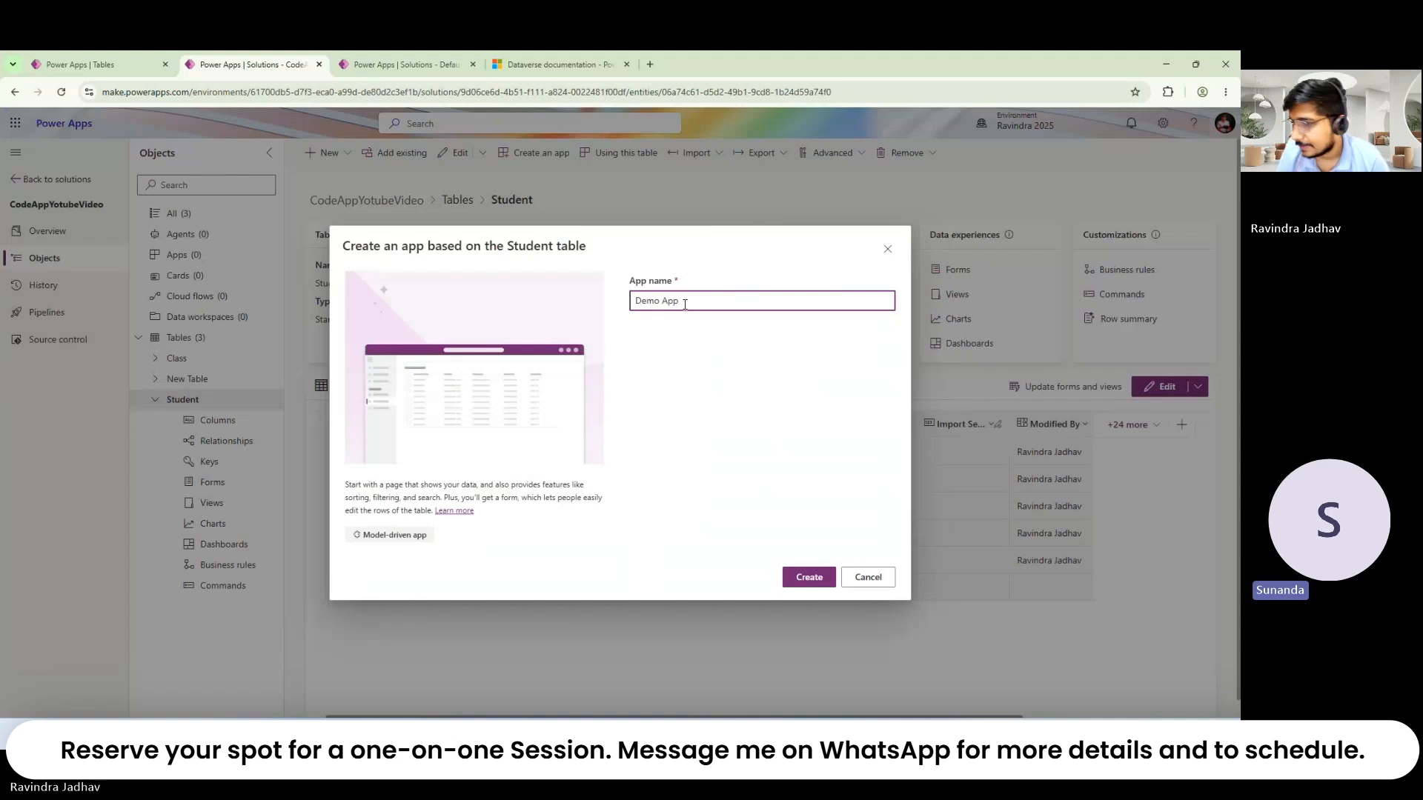
pyautogui.click(810, 578)
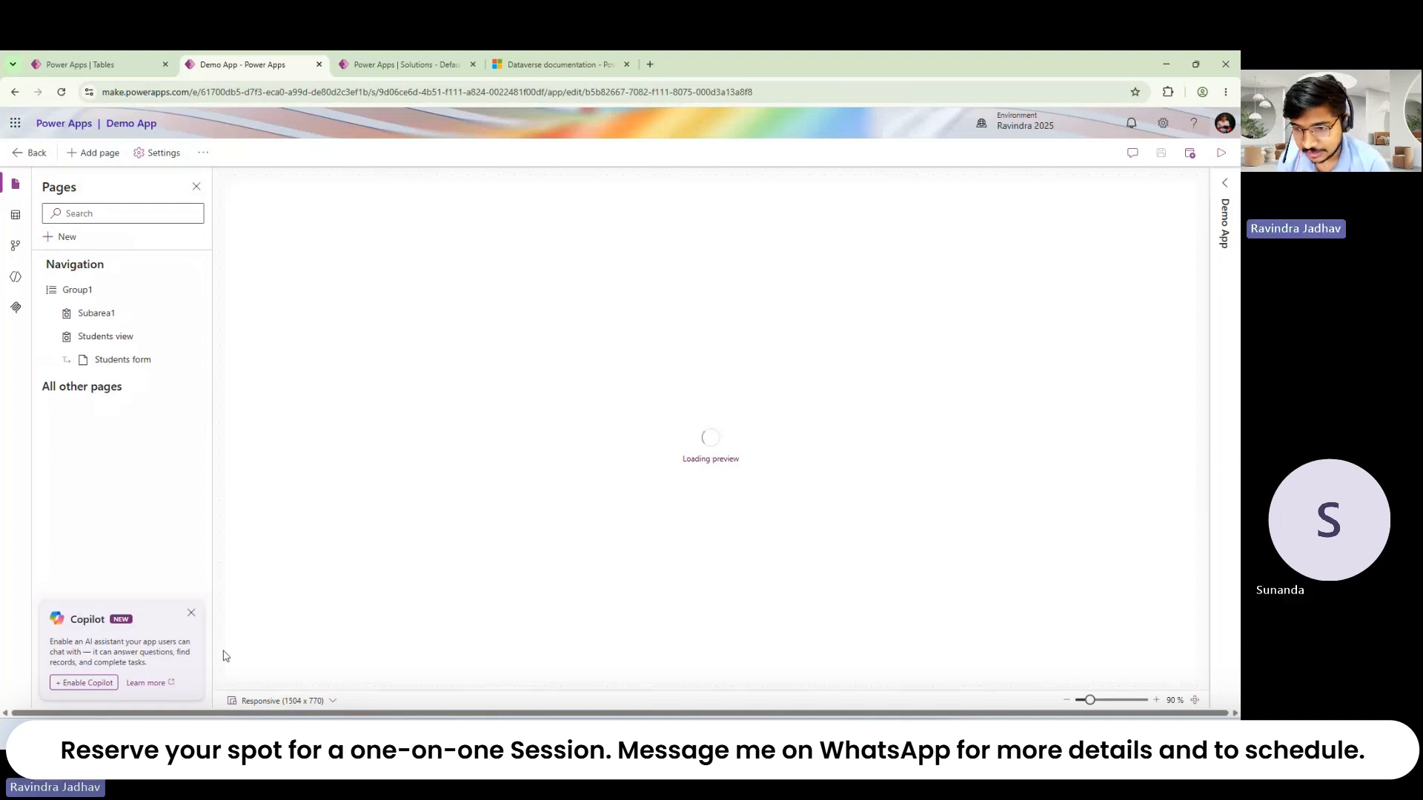
# Step: Dismiss the Copilot promotion, preview the app, and view the first student's record
pyautogui.click(190, 615)
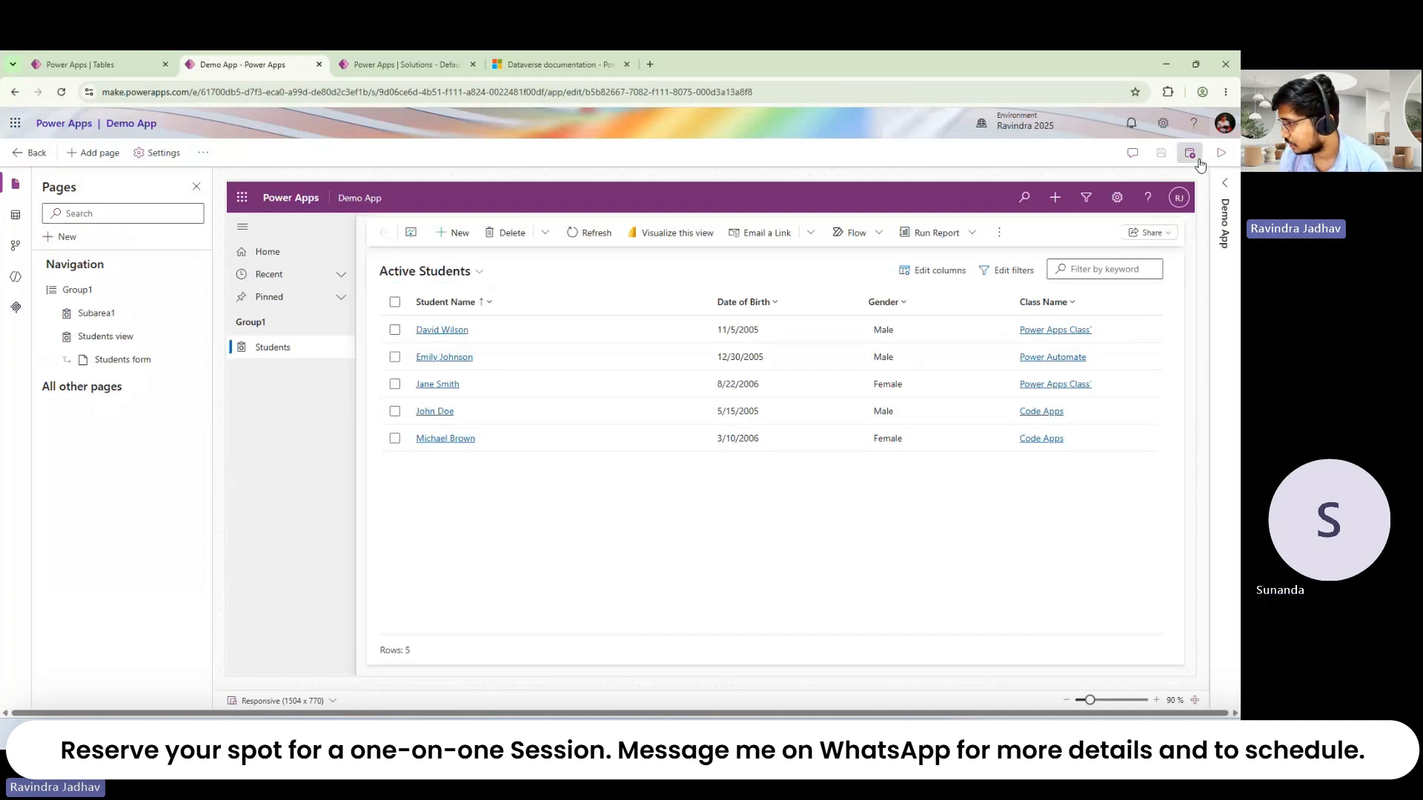
pyautogui.click(1222, 153)
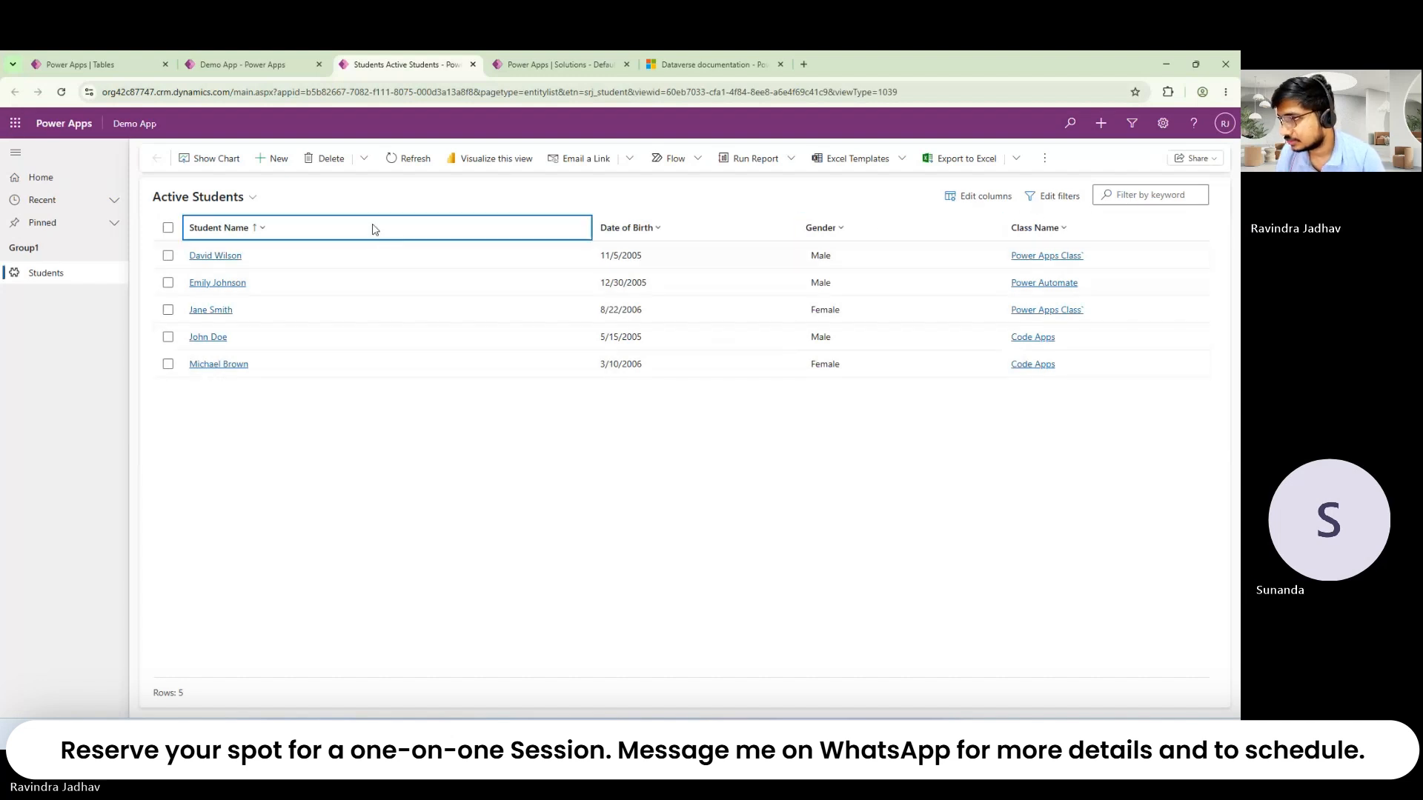
pyautogui.click(168, 256)
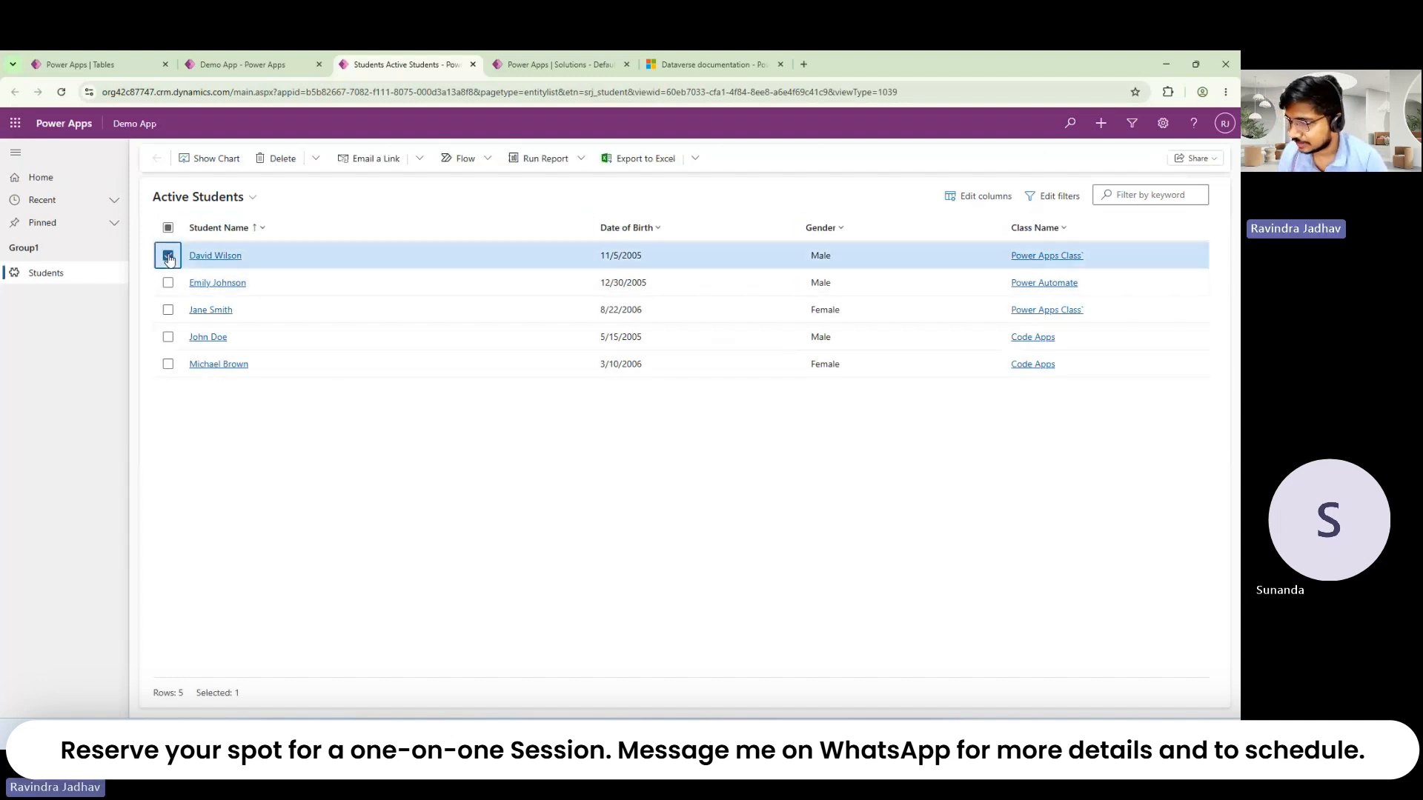
pyautogui.click(274, 161)
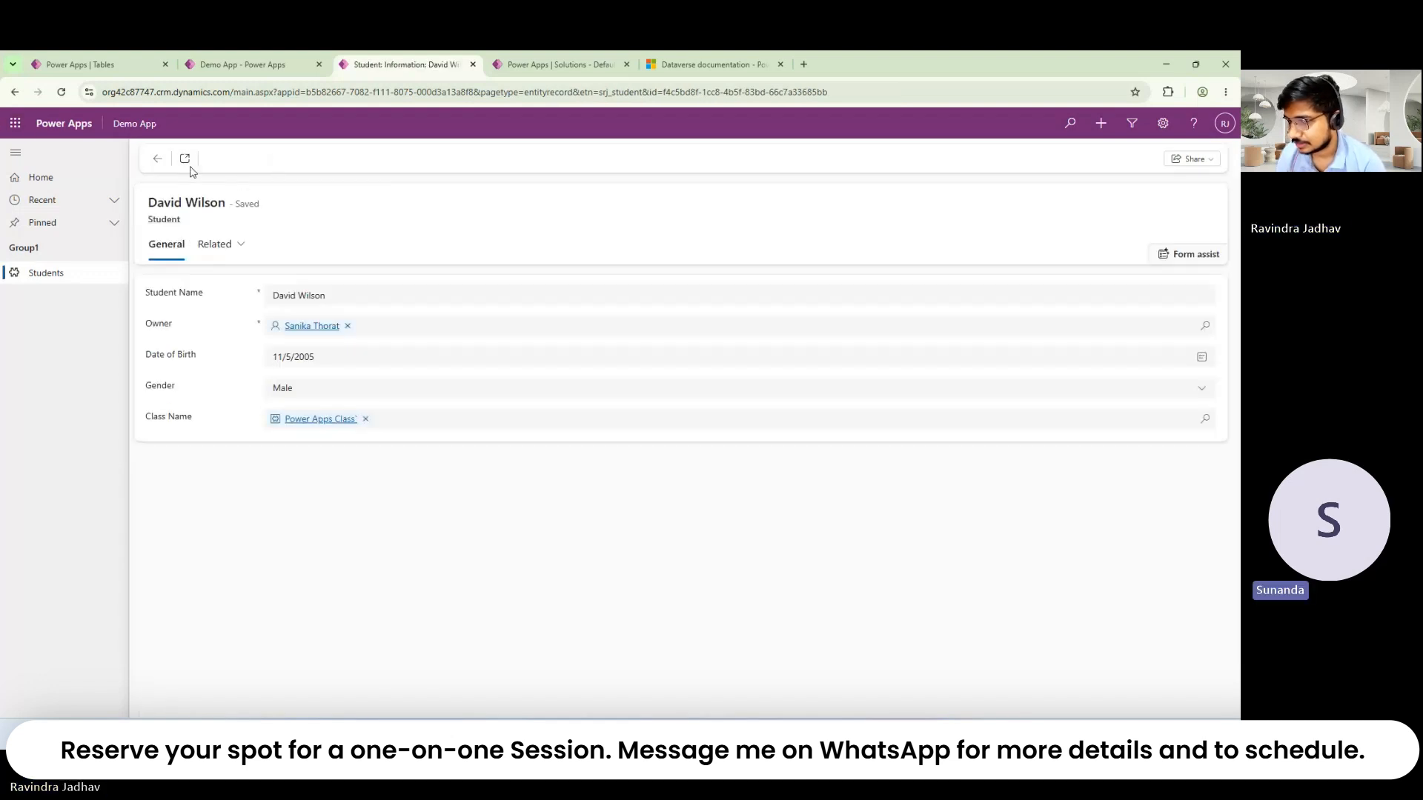
pyautogui.click(157, 158)
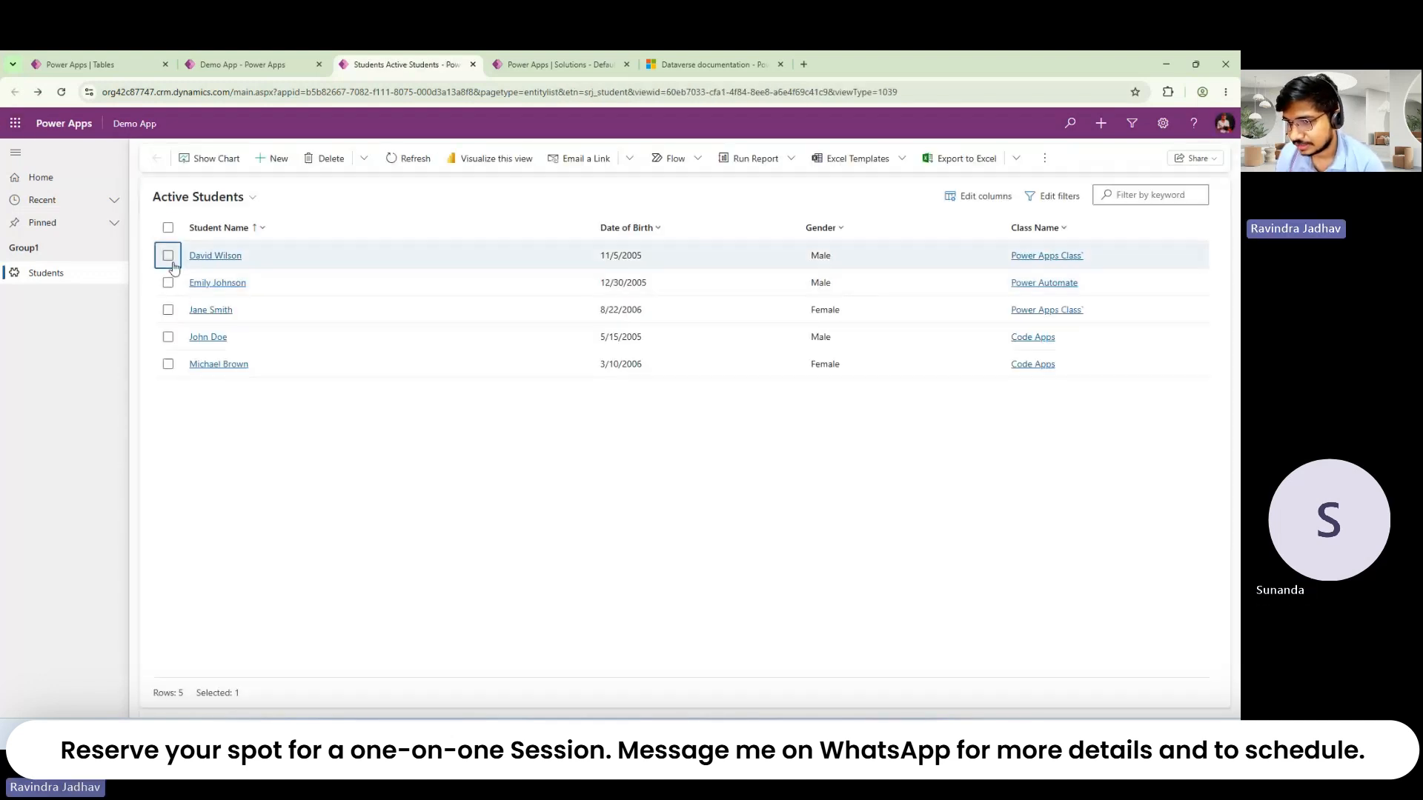
# Step: Open a bulk edit of the first two students, then return to the Demo App designer
pyautogui.click(167, 282)
pyautogui.click(277, 158)
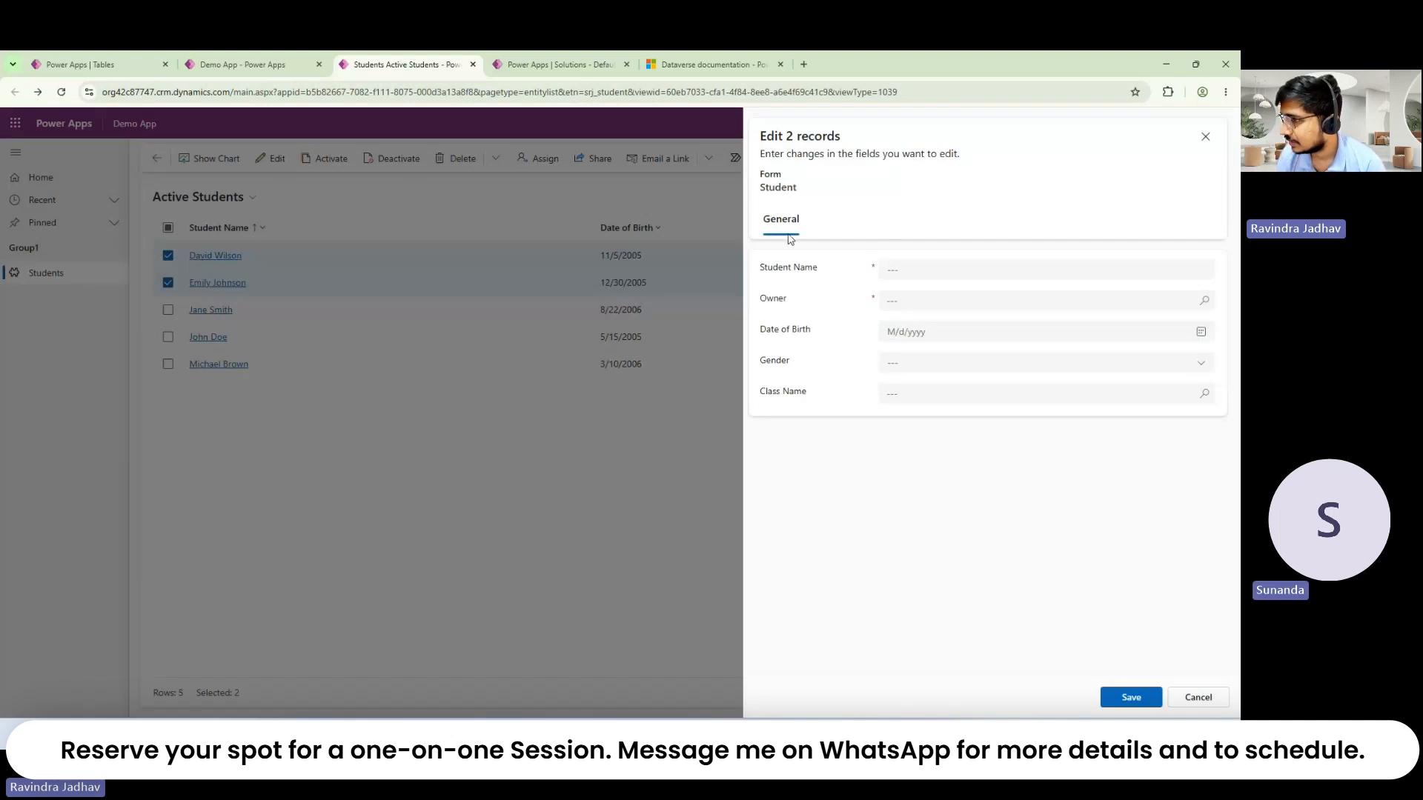
pyautogui.click(1025, 307)
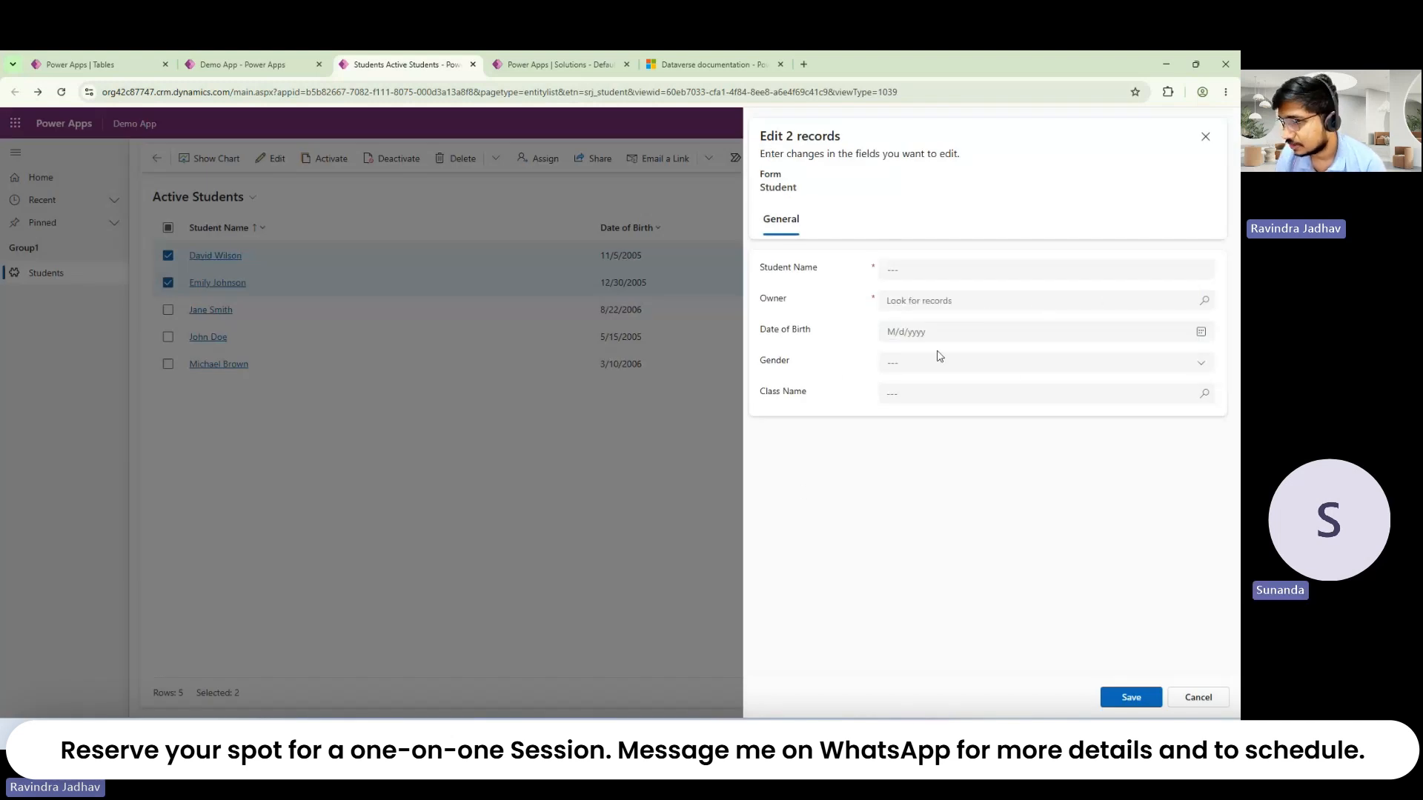
pyautogui.click(237, 64)
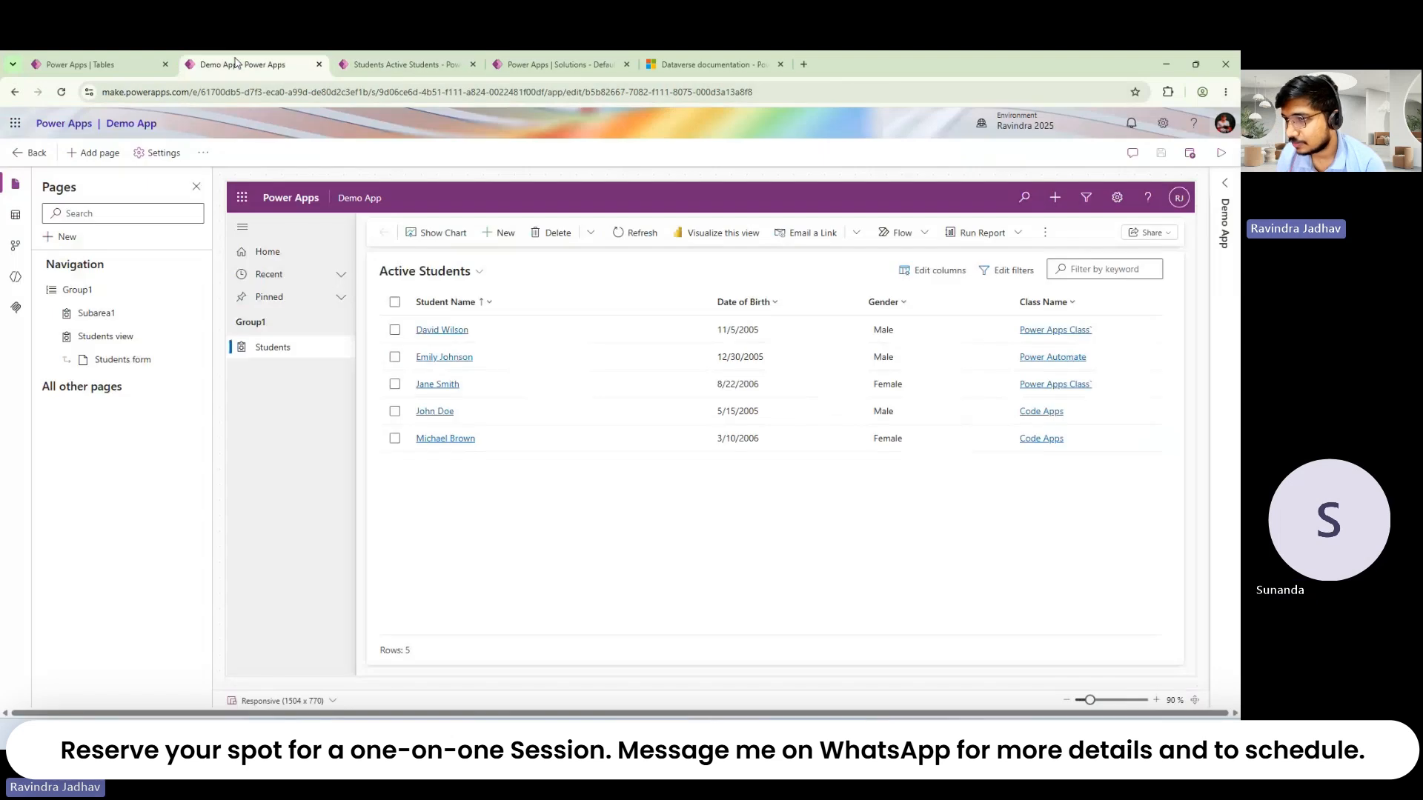
# Step: Dismiss the pending prompt and panel, then open the CodeAppYotubeVideo solution
pyautogui.click(109, 60)
pyautogui.click(624, 454)
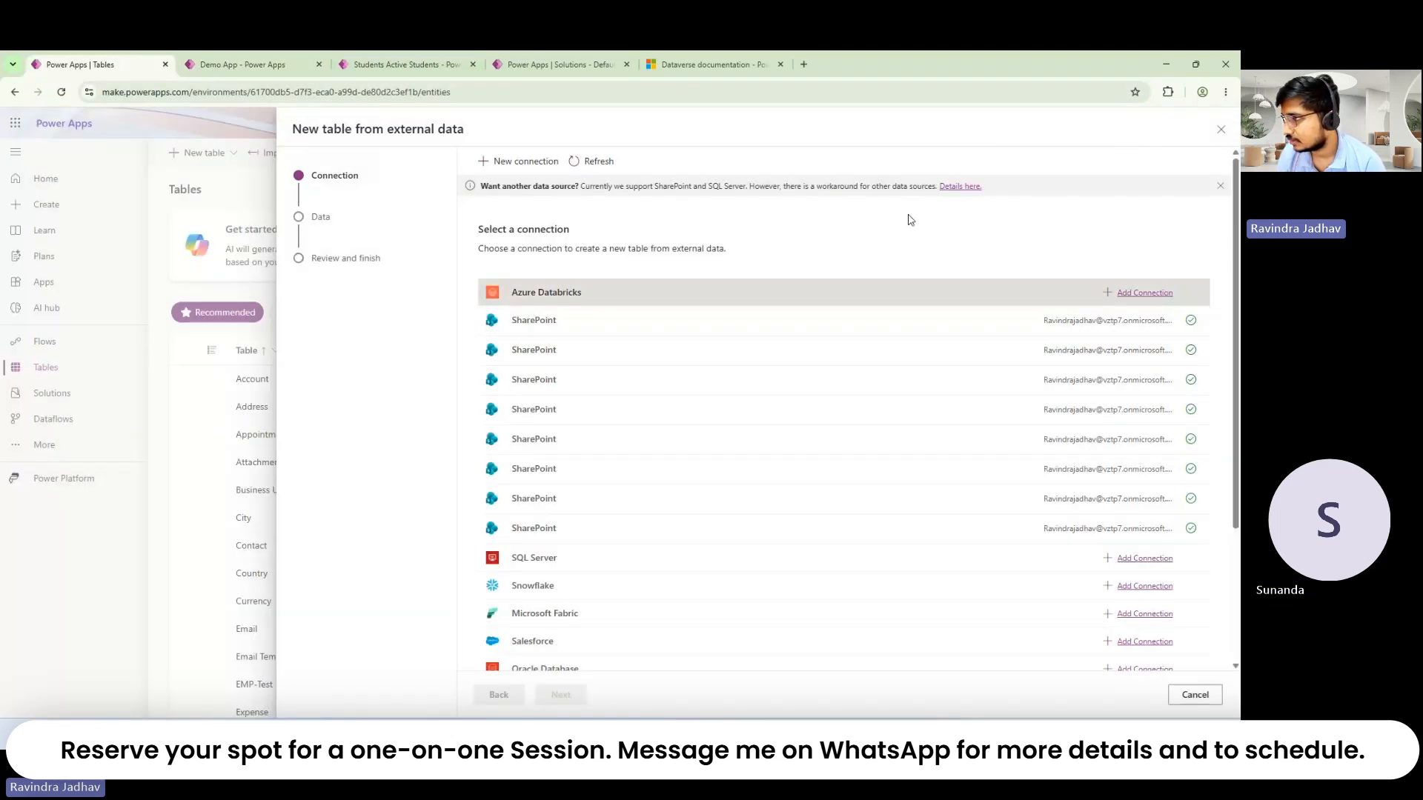
pyautogui.click(1222, 131)
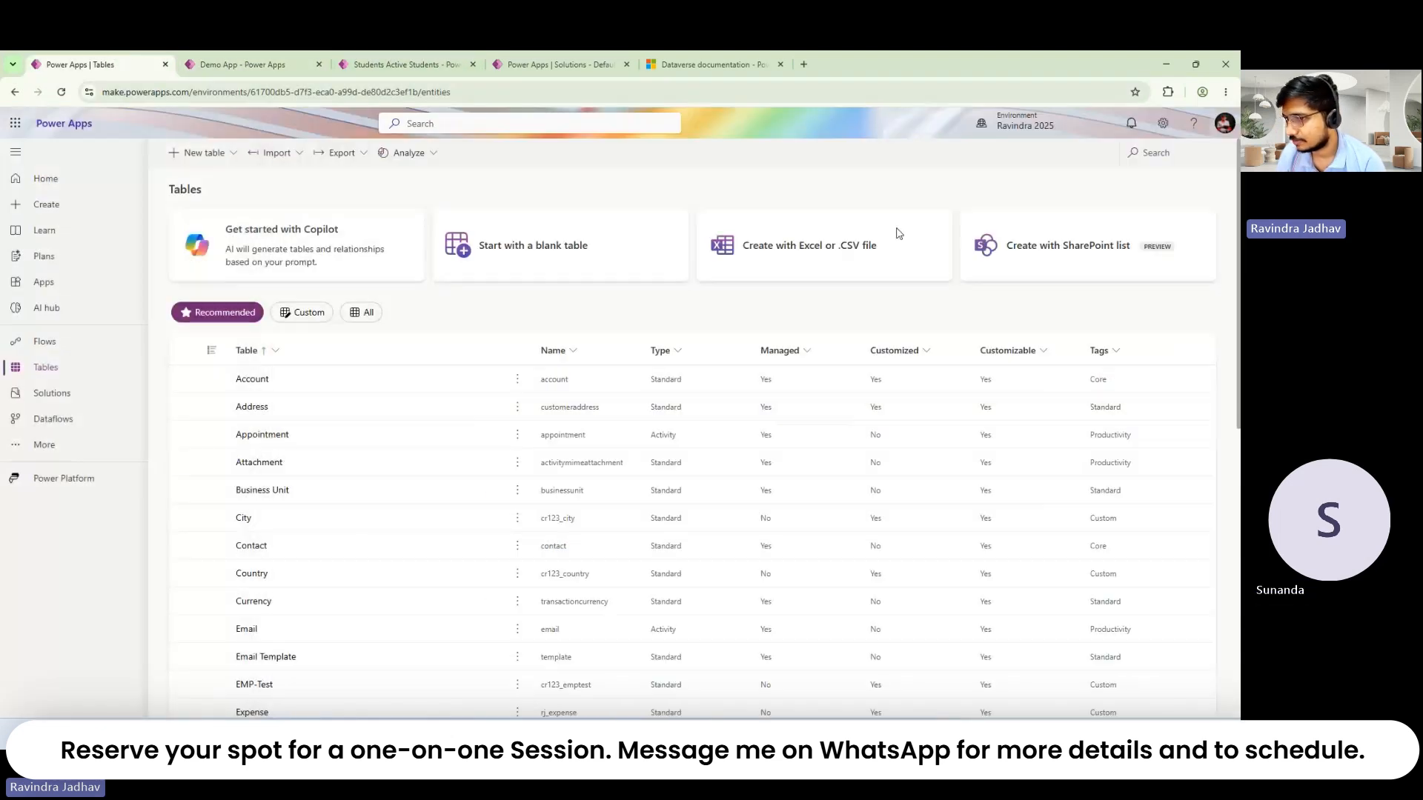
pyautogui.click(59, 395)
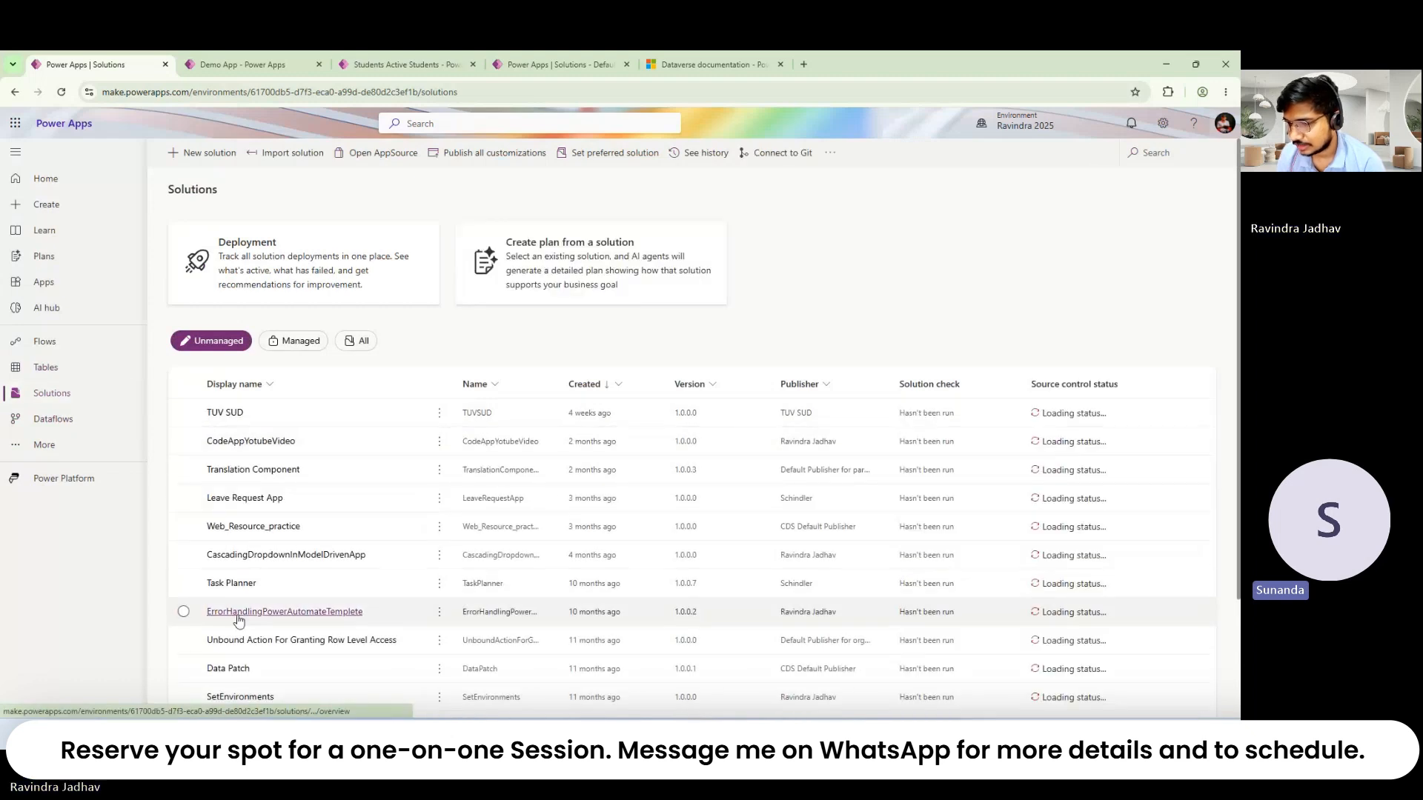
pyautogui.scroll(-3, 241, 608)
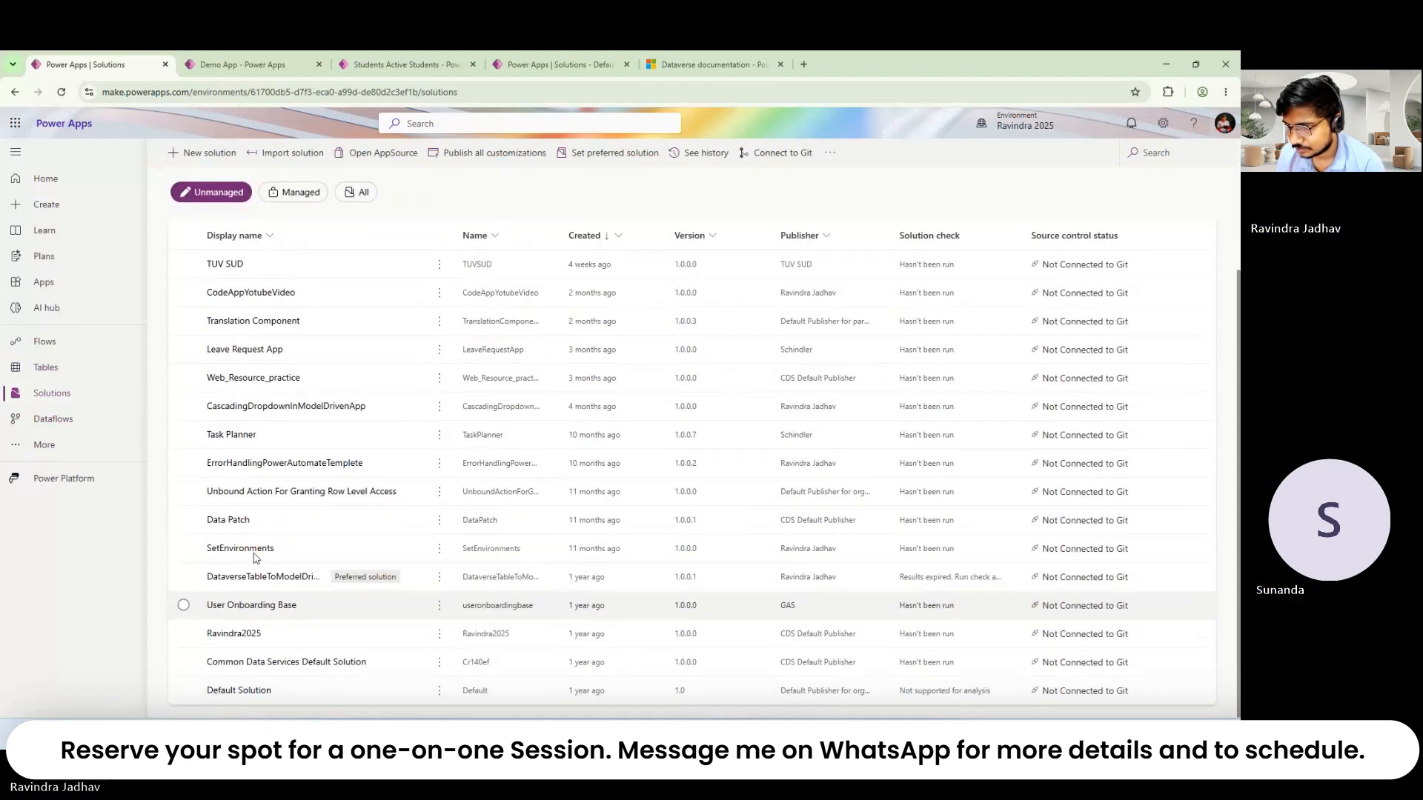
pyautogui.click(255, 292)
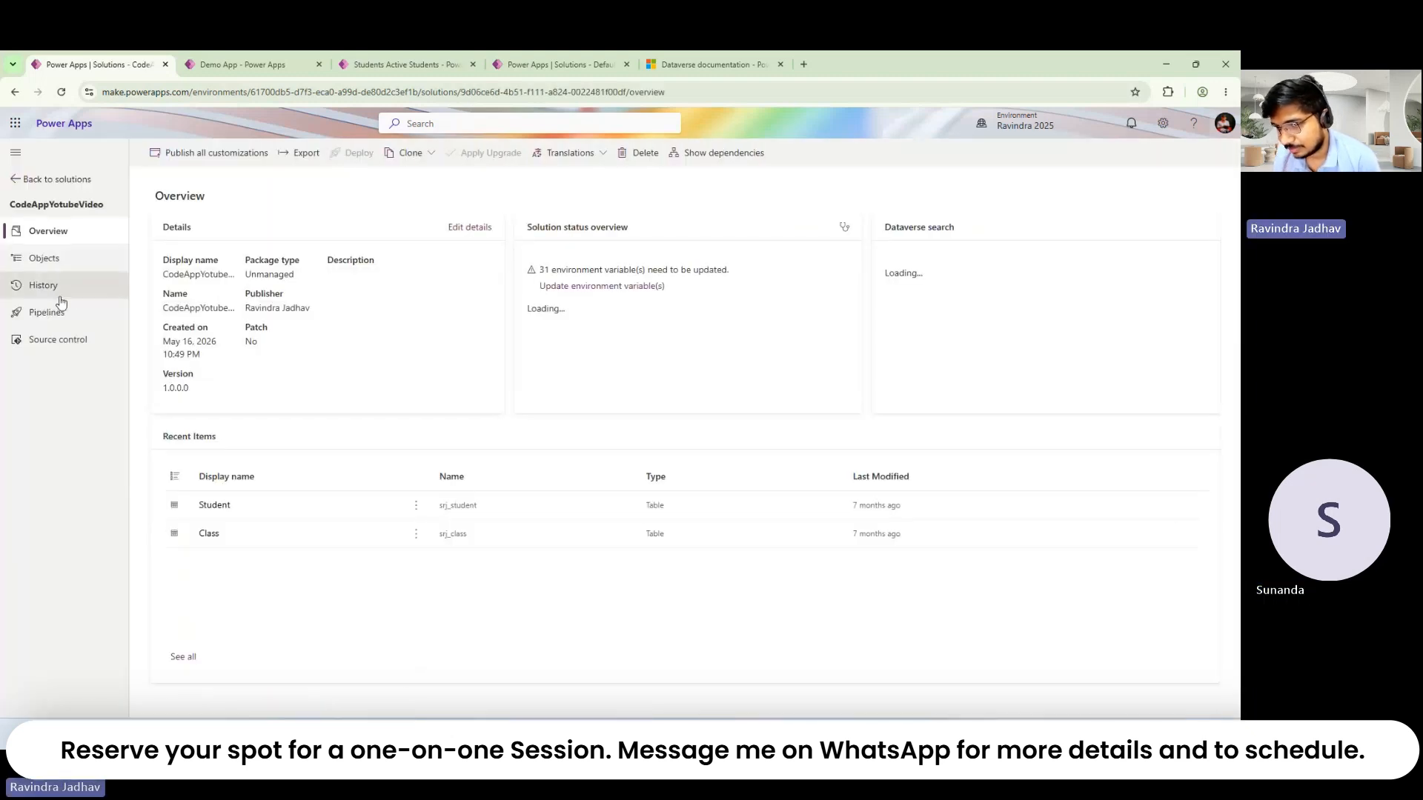
# Step: Open the Student table's Quick View Information form from the solution's objects
pyautogui.click(32, 264)
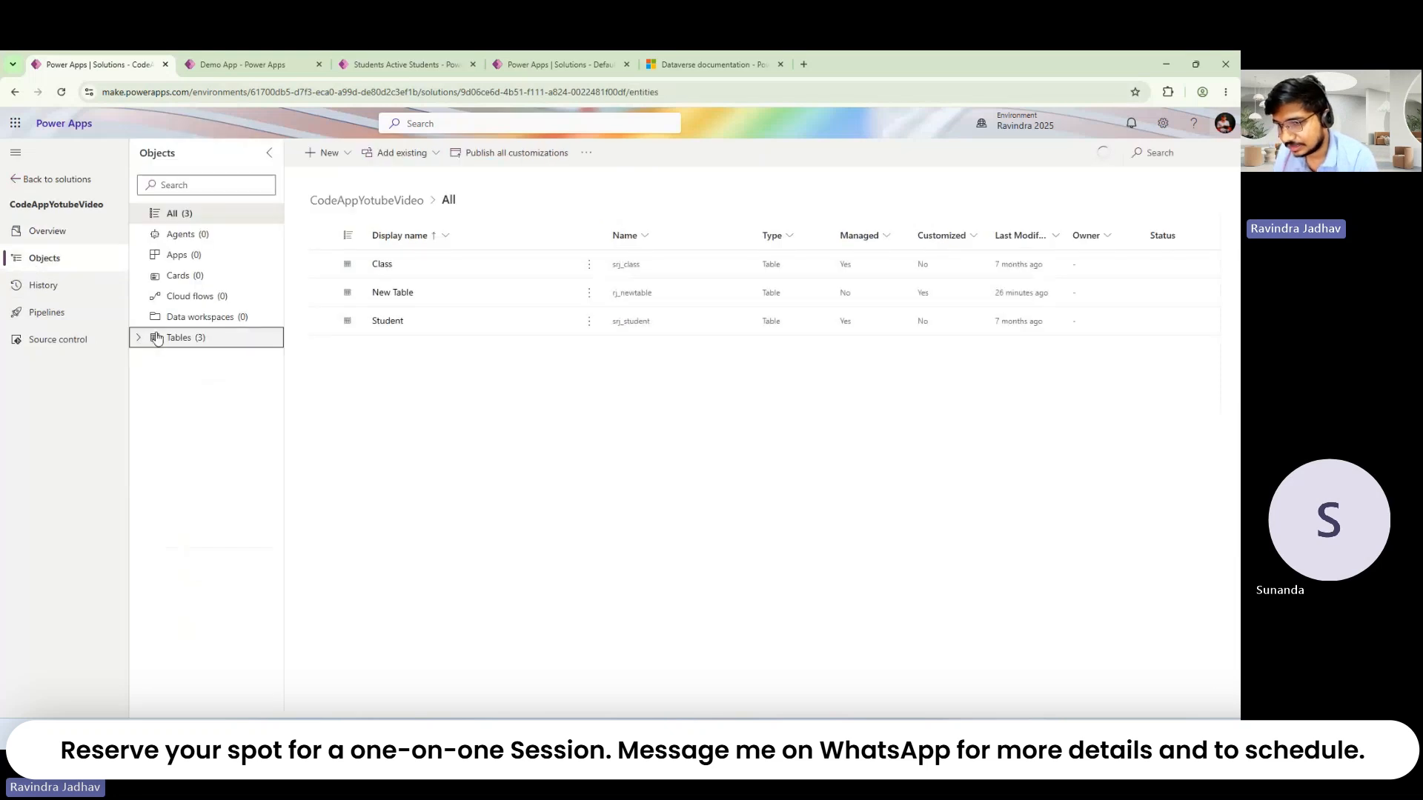
pyautogui.click(387, 322)
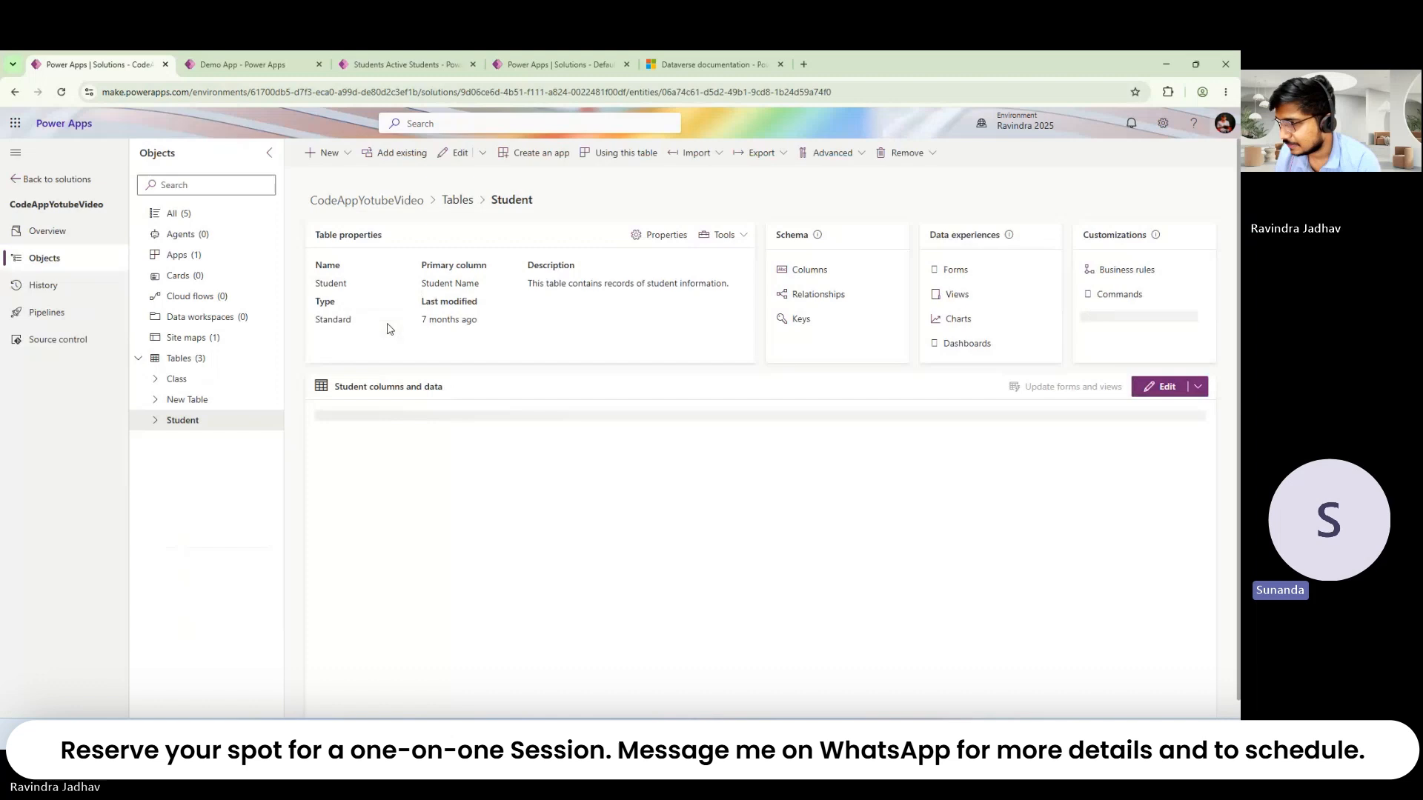
pyautogui.click(944, 271)
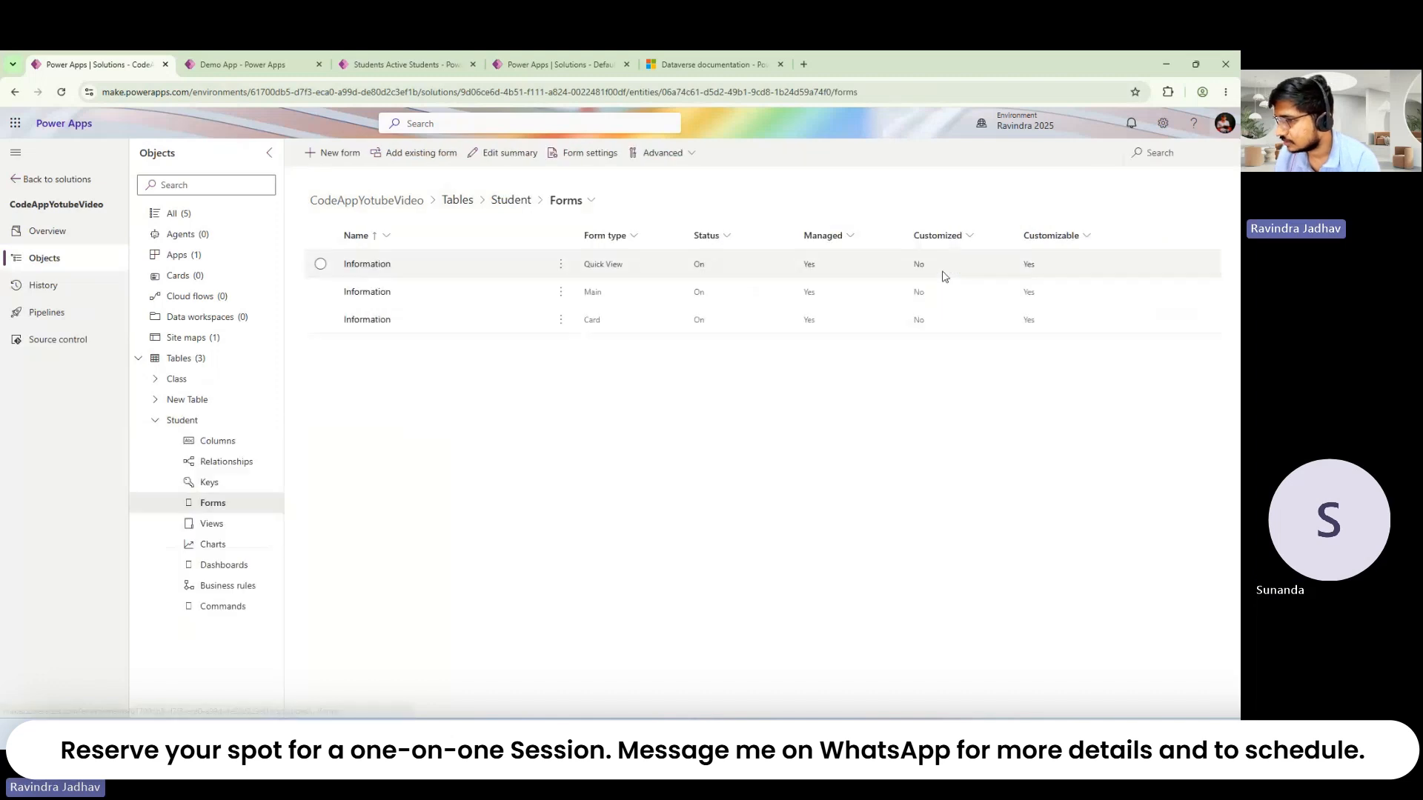
pyautogui.click(350, 266)
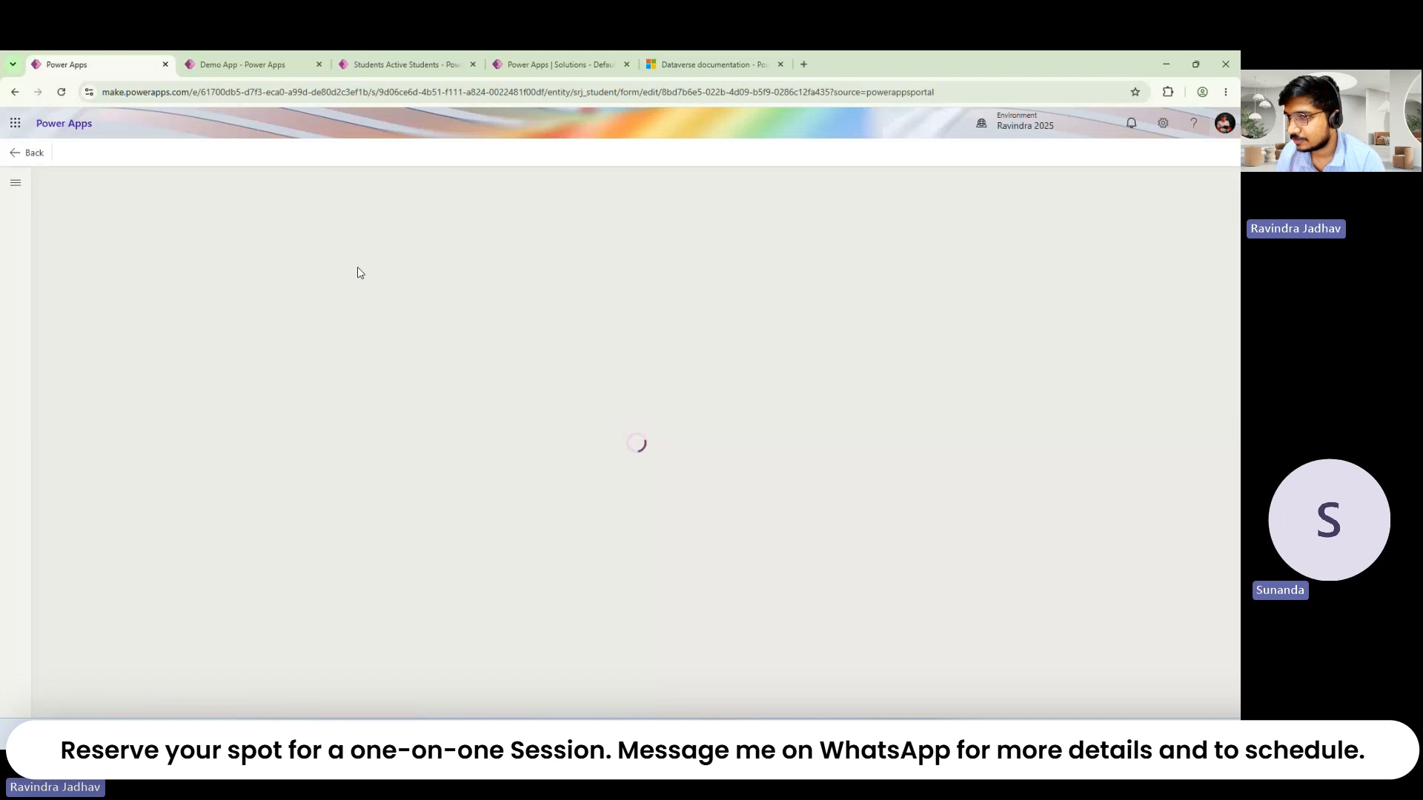
pyautogui.click(223, 64)
pyautogui.click(96, 64)
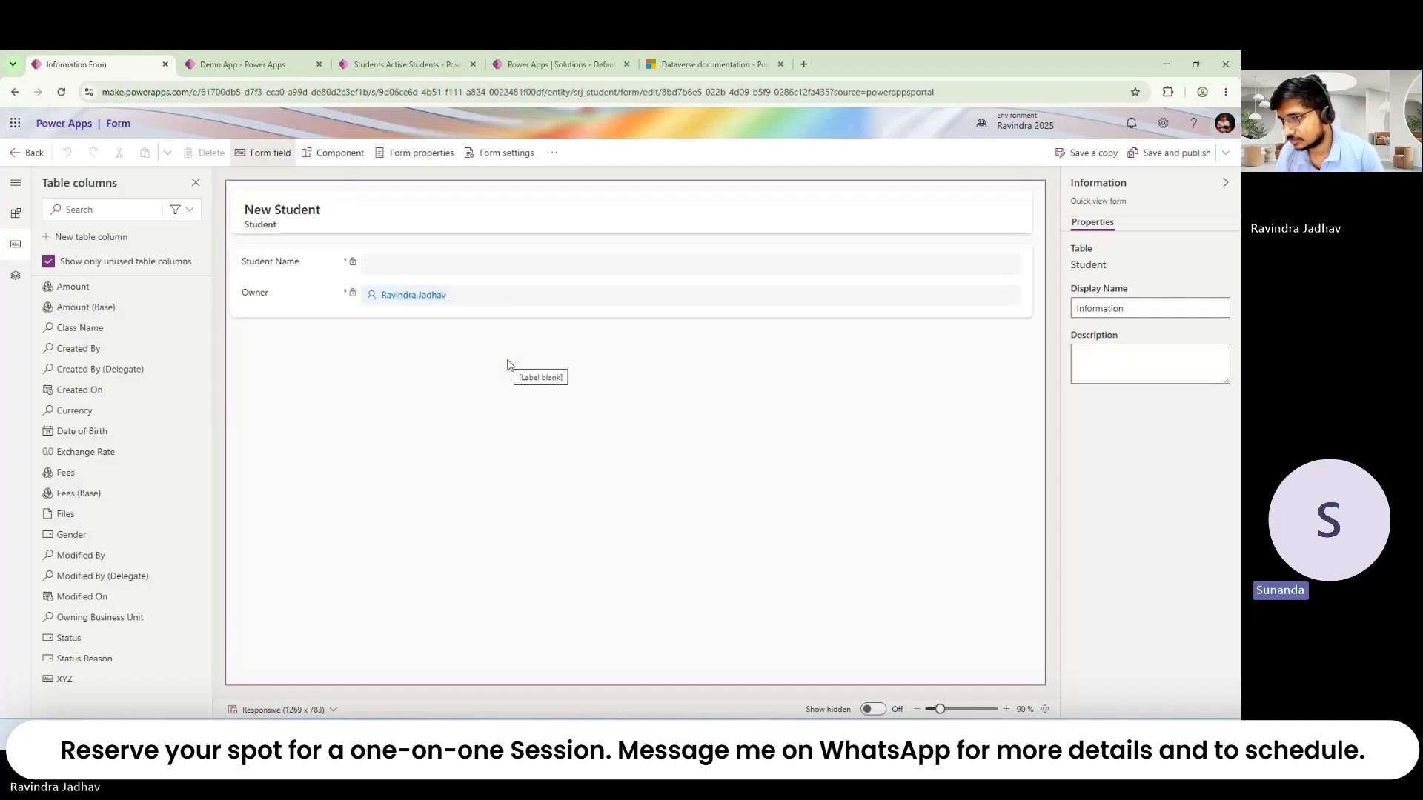
pyautogui.click(531, 58)
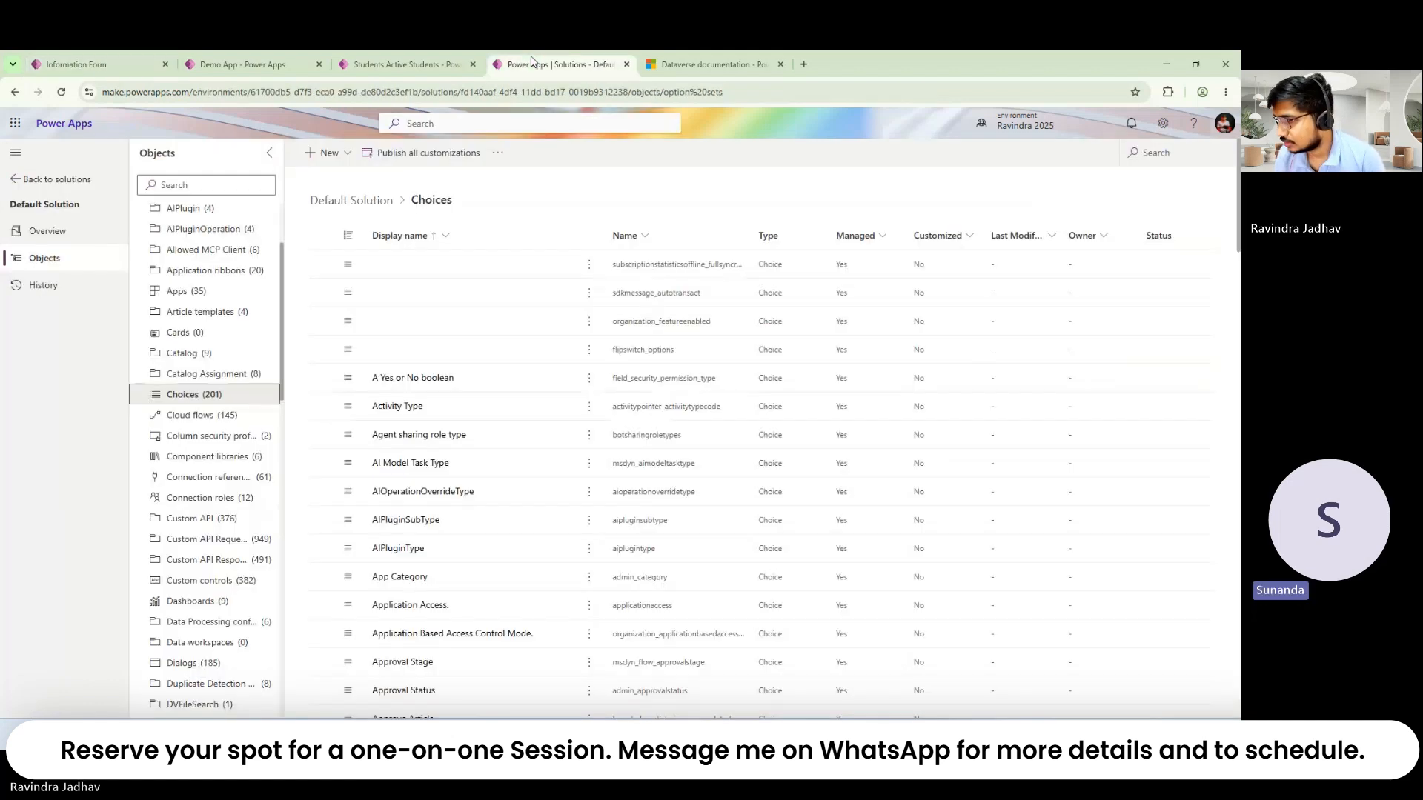
pyautogui.click(67, 53)
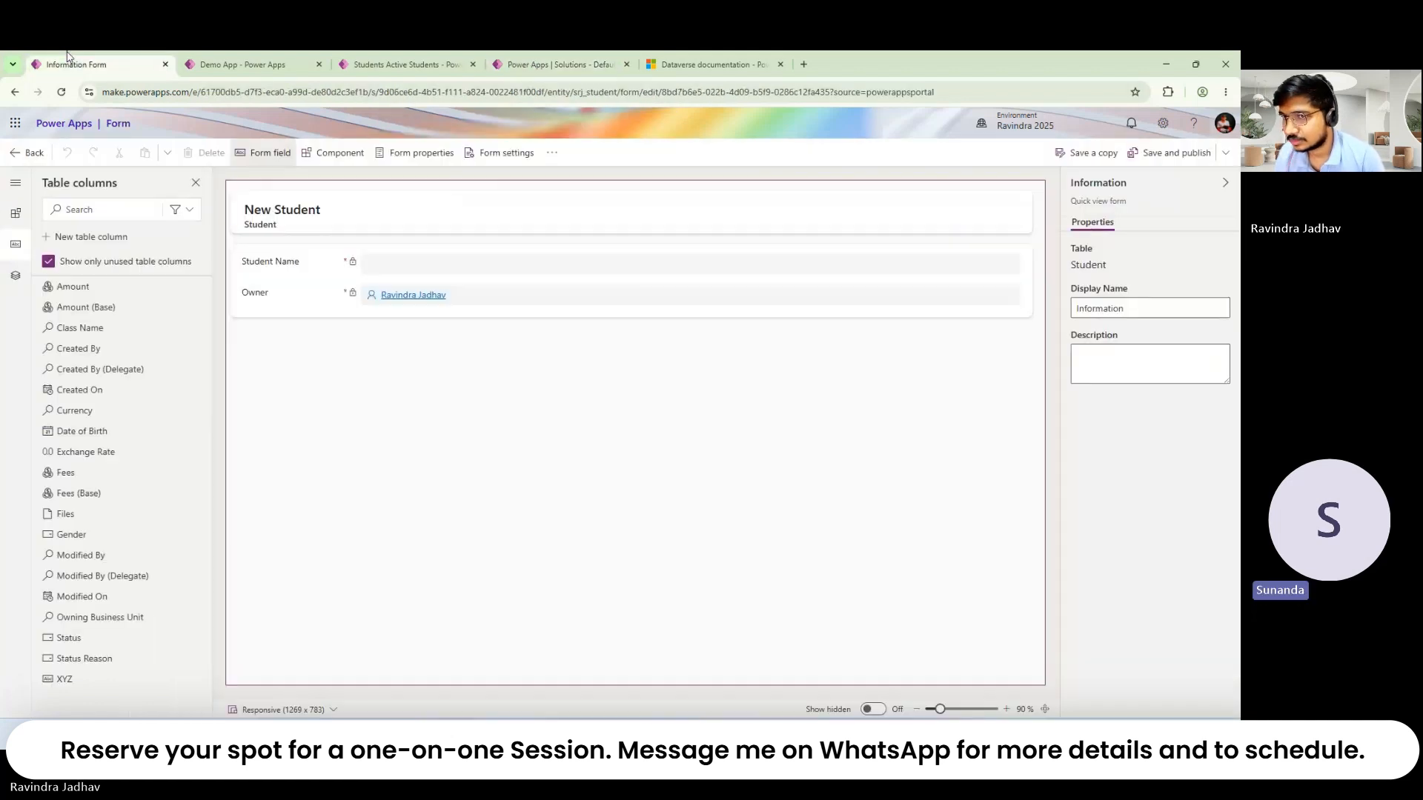
# Step: Open the Student Card and Quick View Information forms, each in a new tab
pyautogui.click(19, 165)
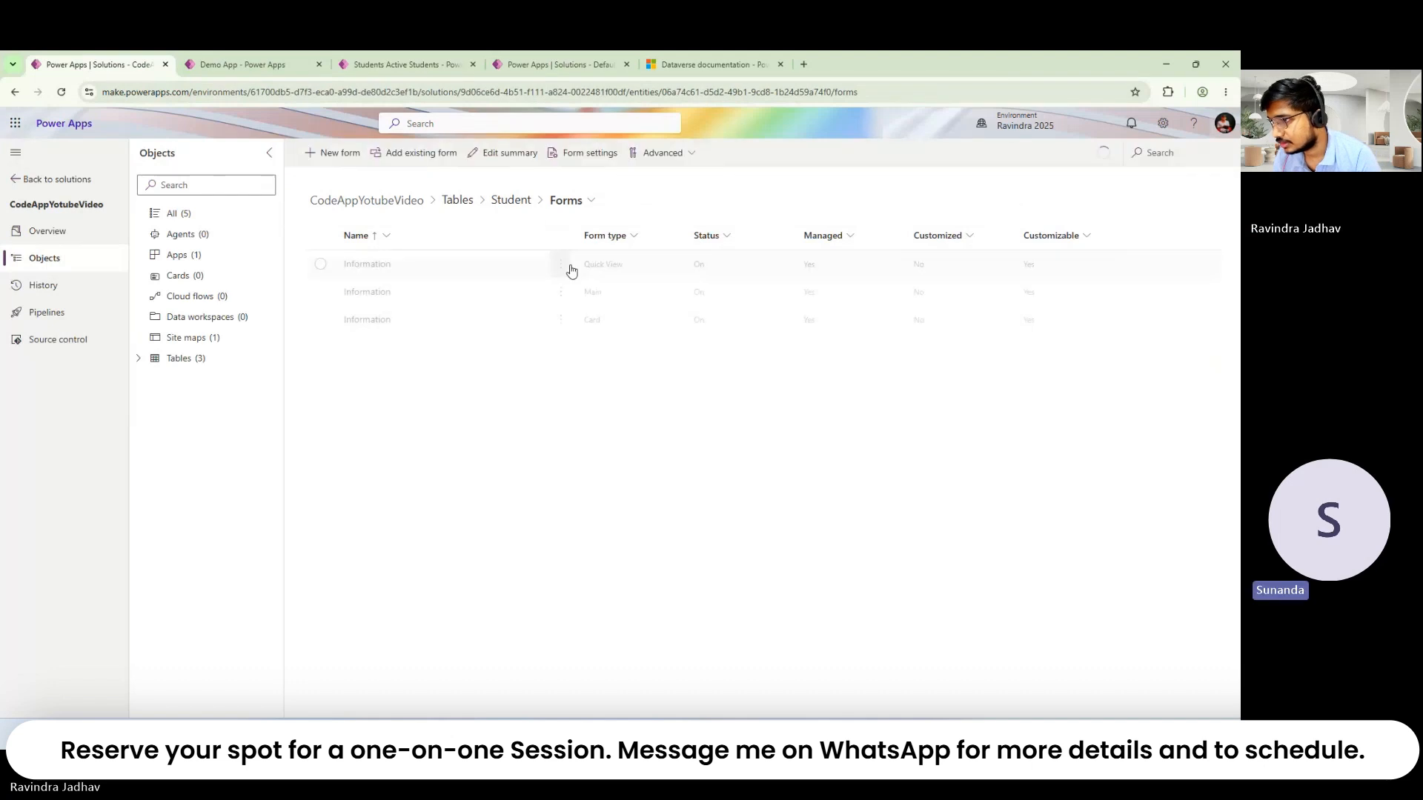
pyautogui.click(556, 326)
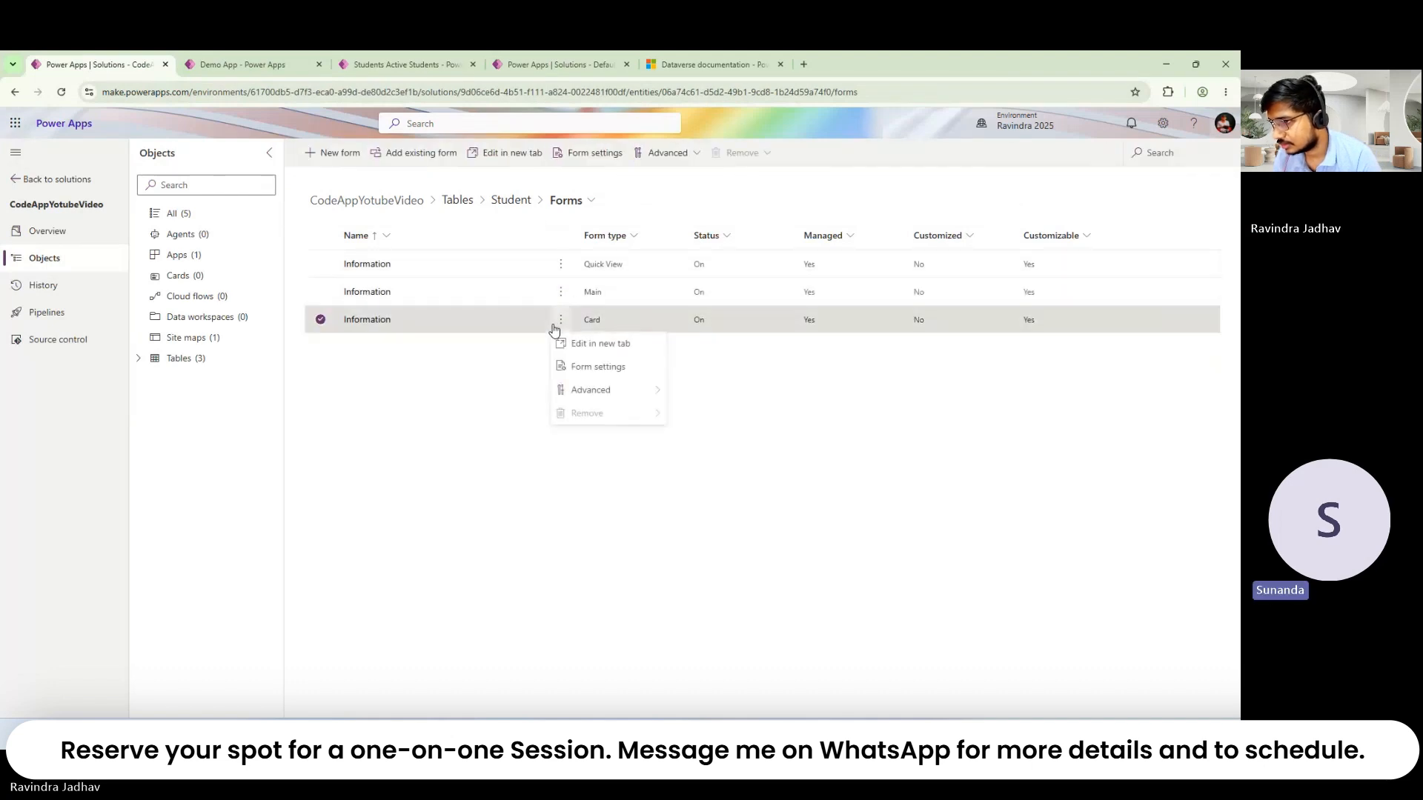
pyautogui.click(625, 343)
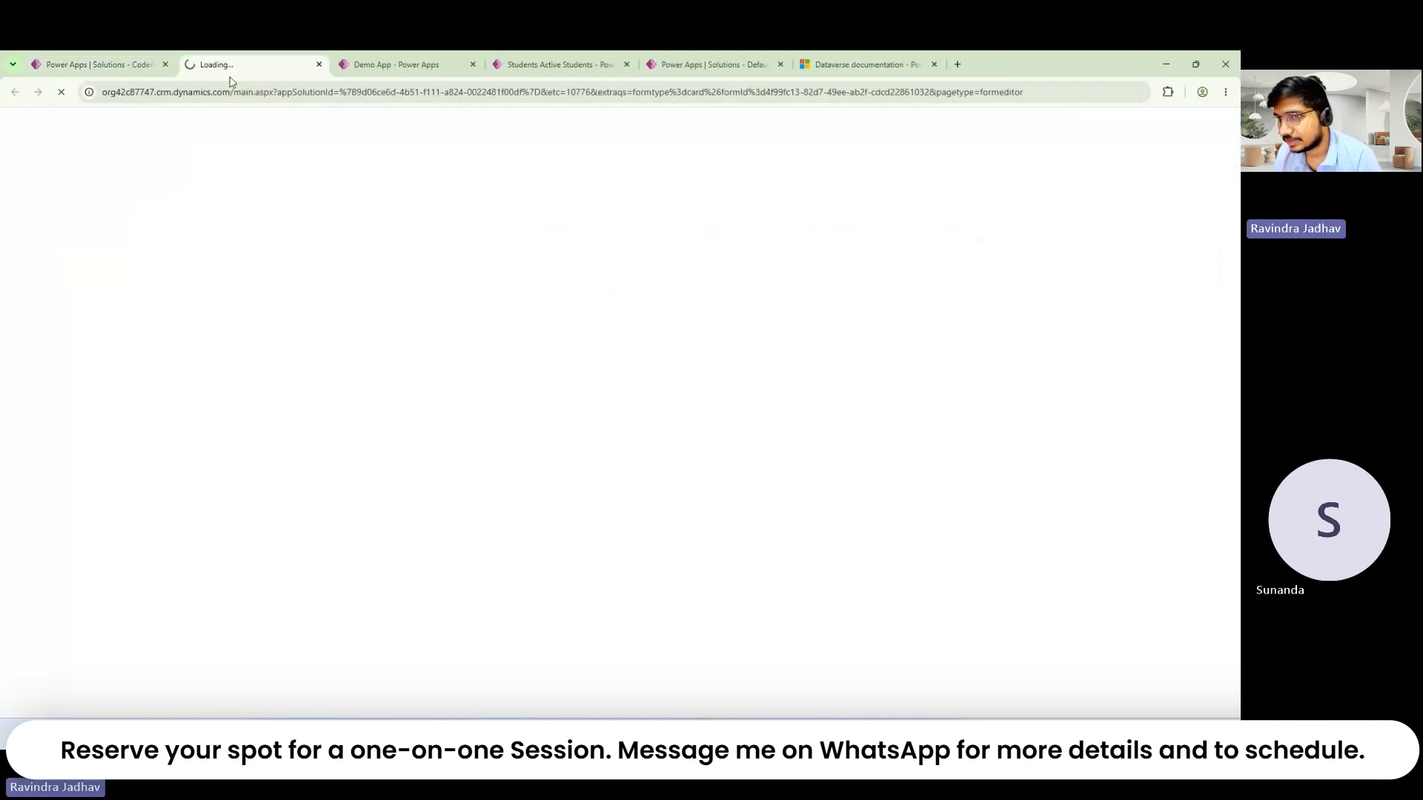
pyautogui.click(97, 65)
pyautogui.click(710, 461)
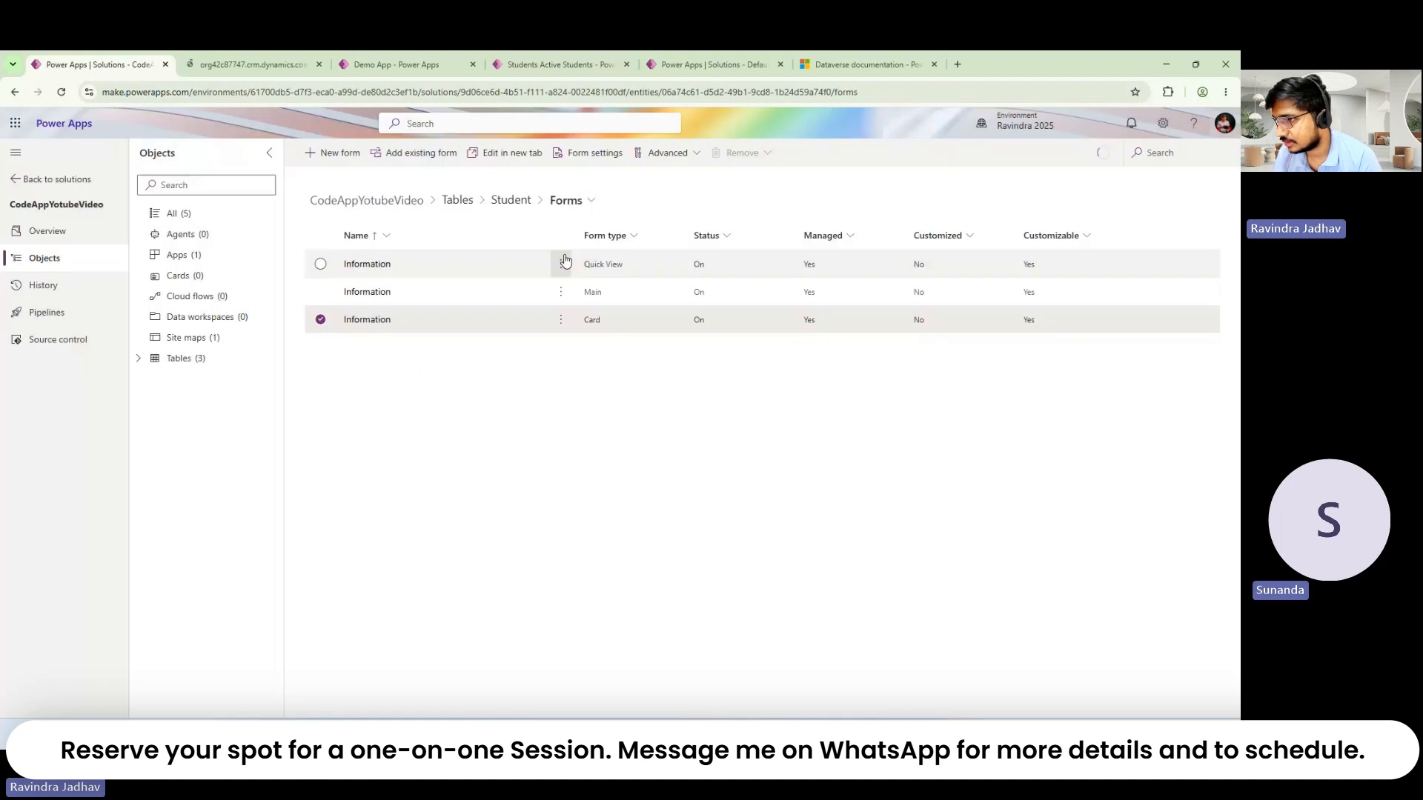
pyautogui.click(561, 264)
pyautogui.moveTo(660, 295)
pyautogui.click(713, 312)
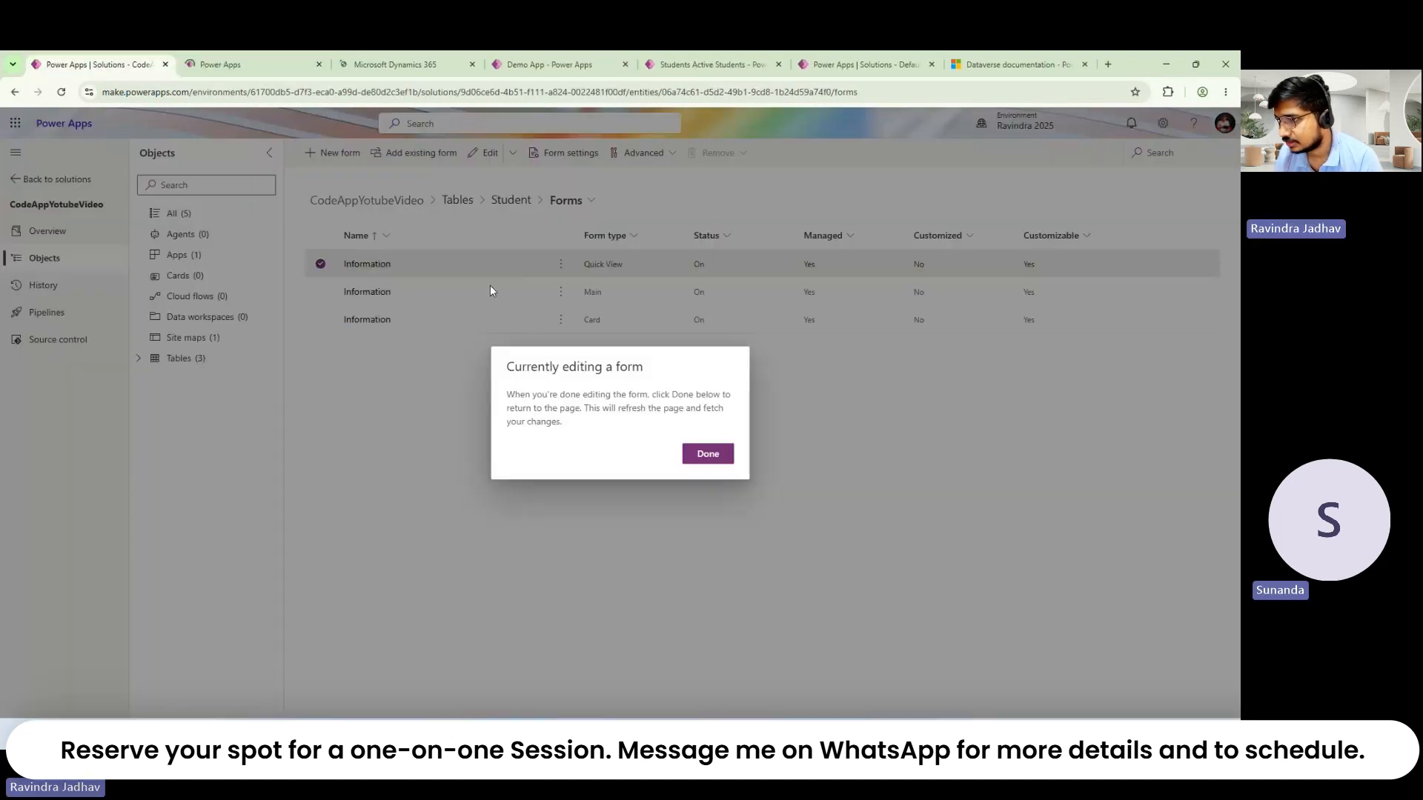
pyautogui.click(708, 453)
# Step: Open the Student Main Information form in a new tab, then return to Active Students
pyautogui.click(561, 292)
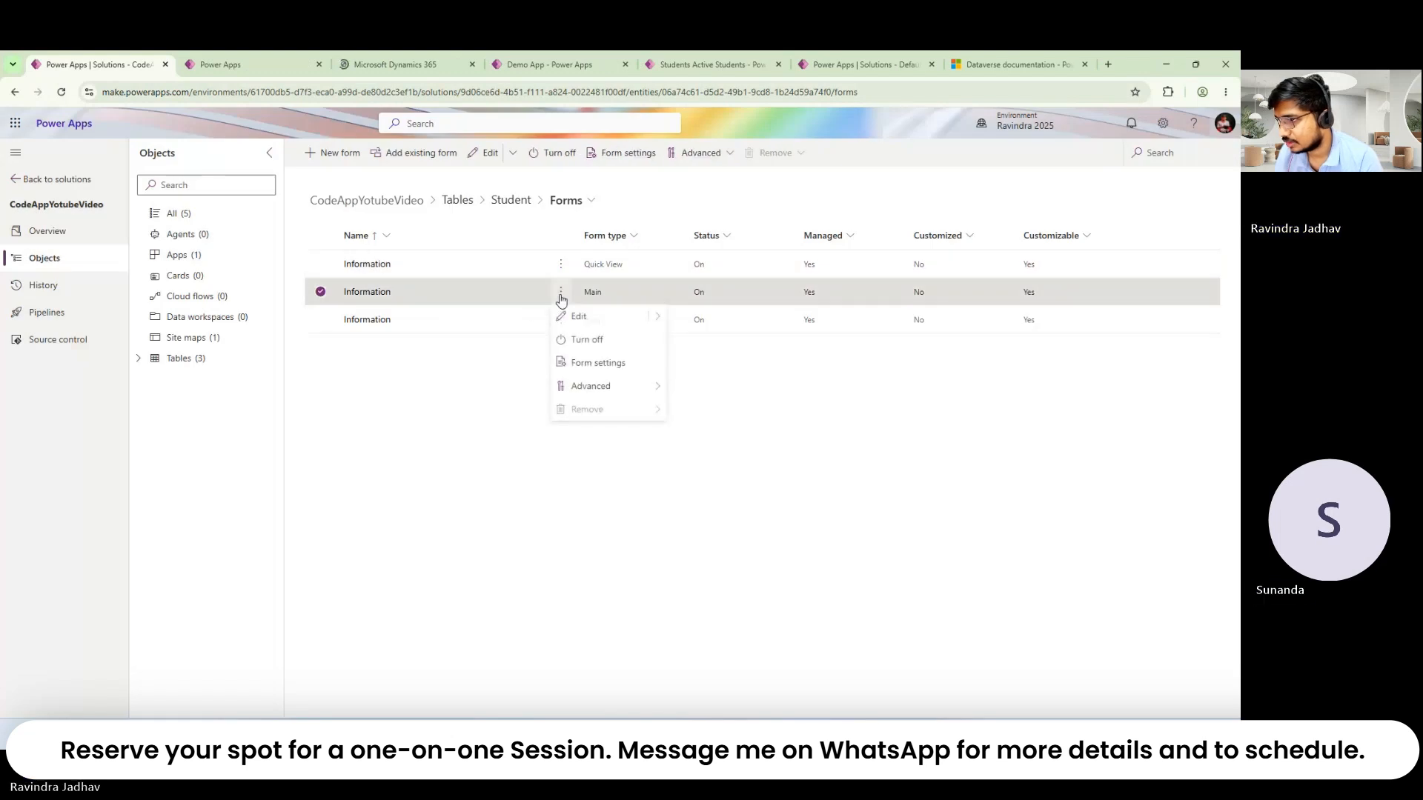
pyautogui.moveTo(657, 316)
pyautogui.click(671, 340)
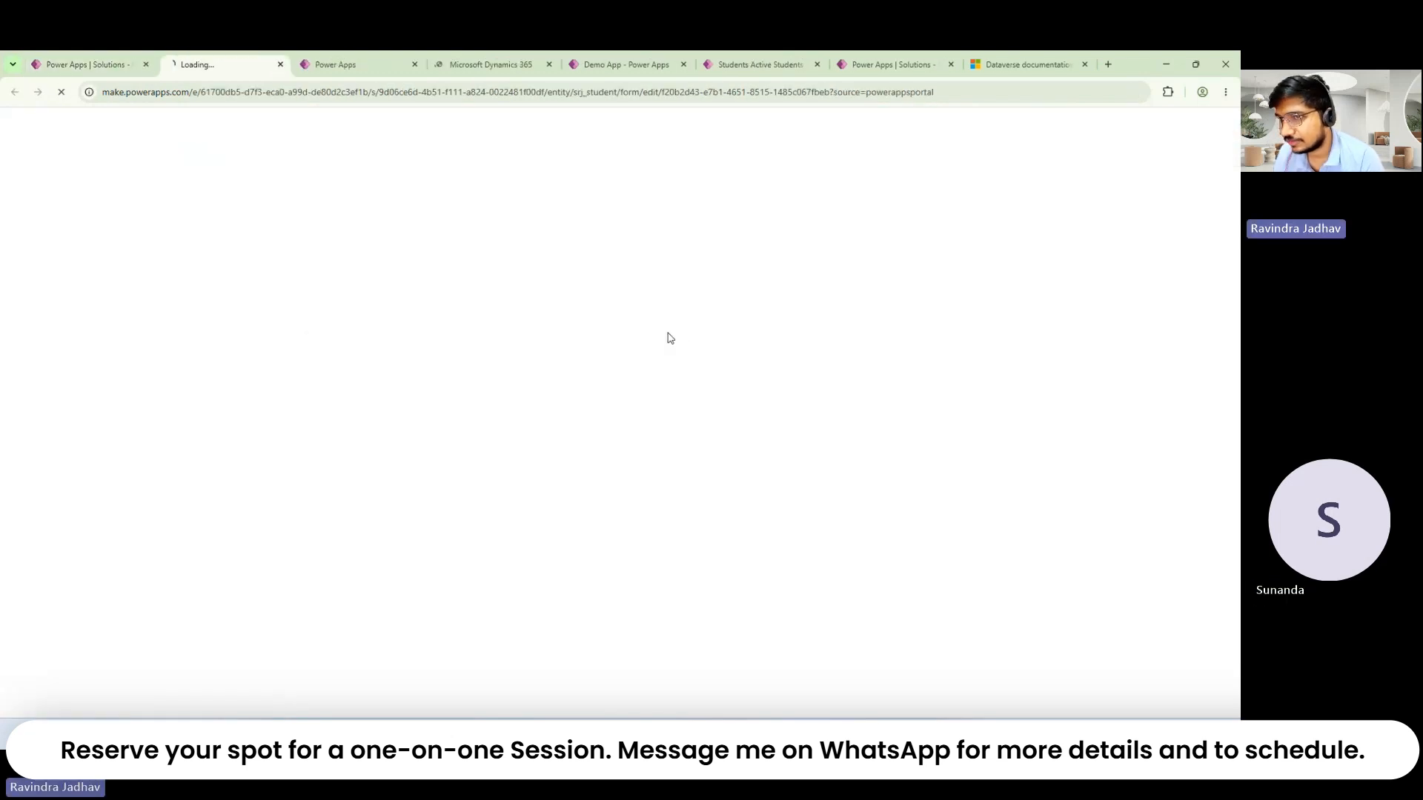
pyautogui.click(109, 67)
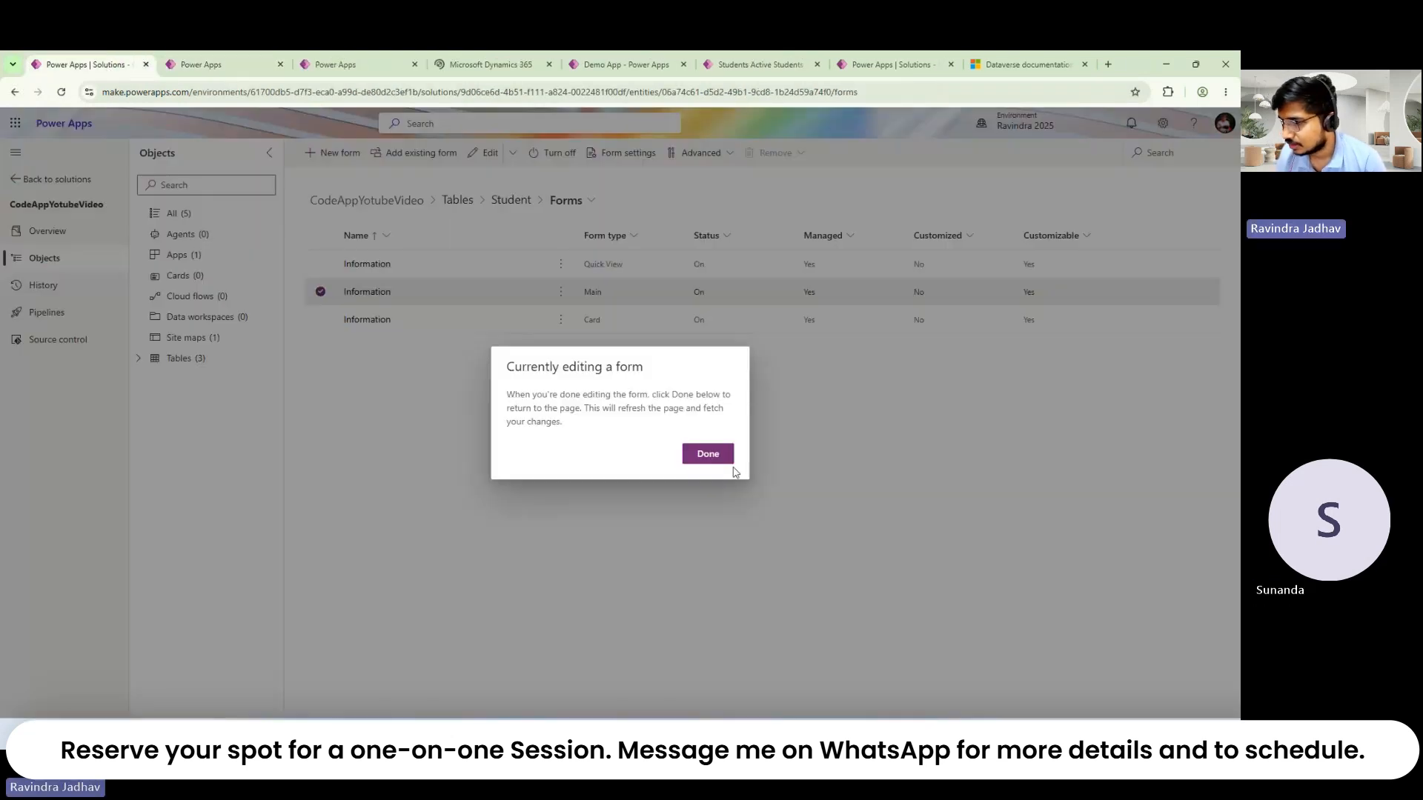
pyautogui.click(701, 454)
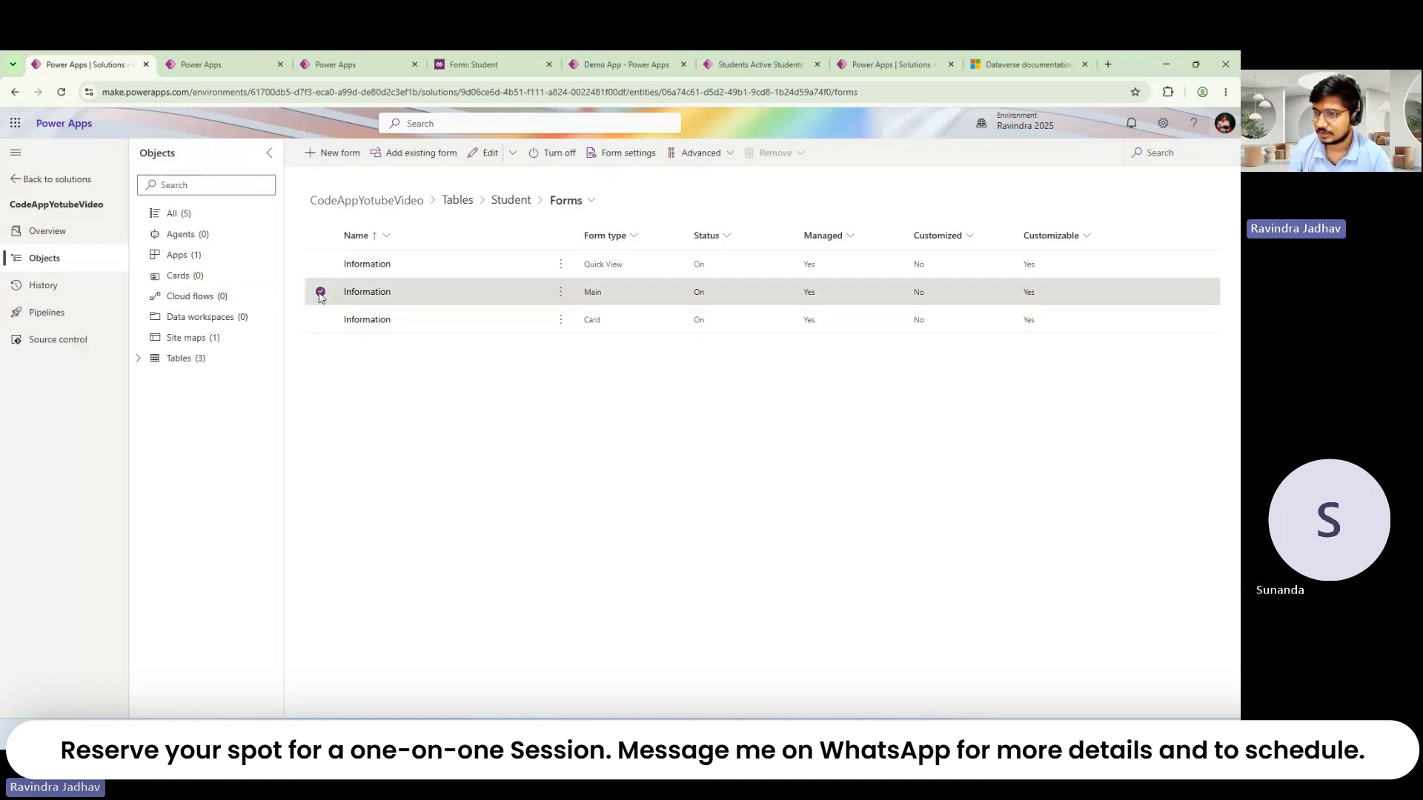
pyautogui.click(176, 56)
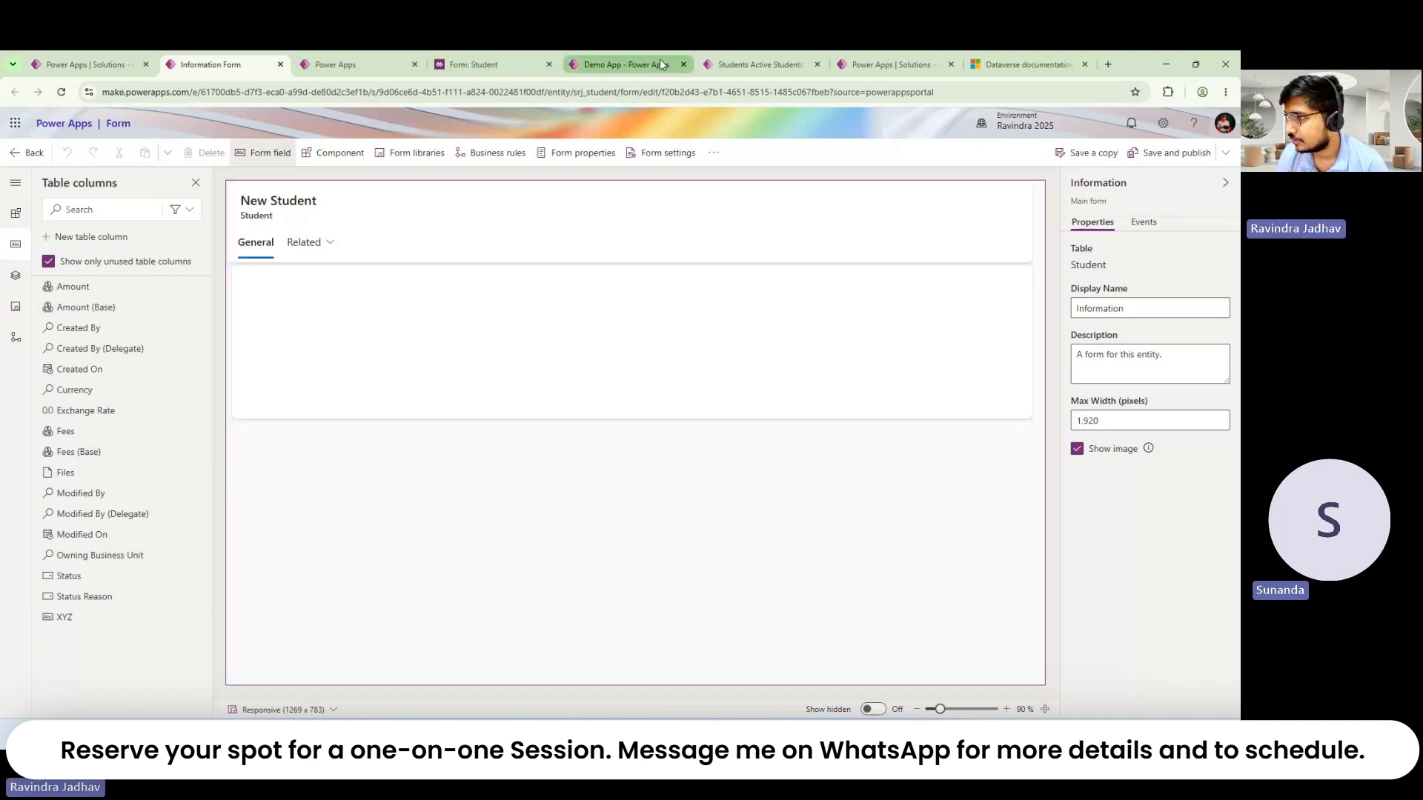
pyautogui.click(659, 61)
pyautogui.click(749, 62)
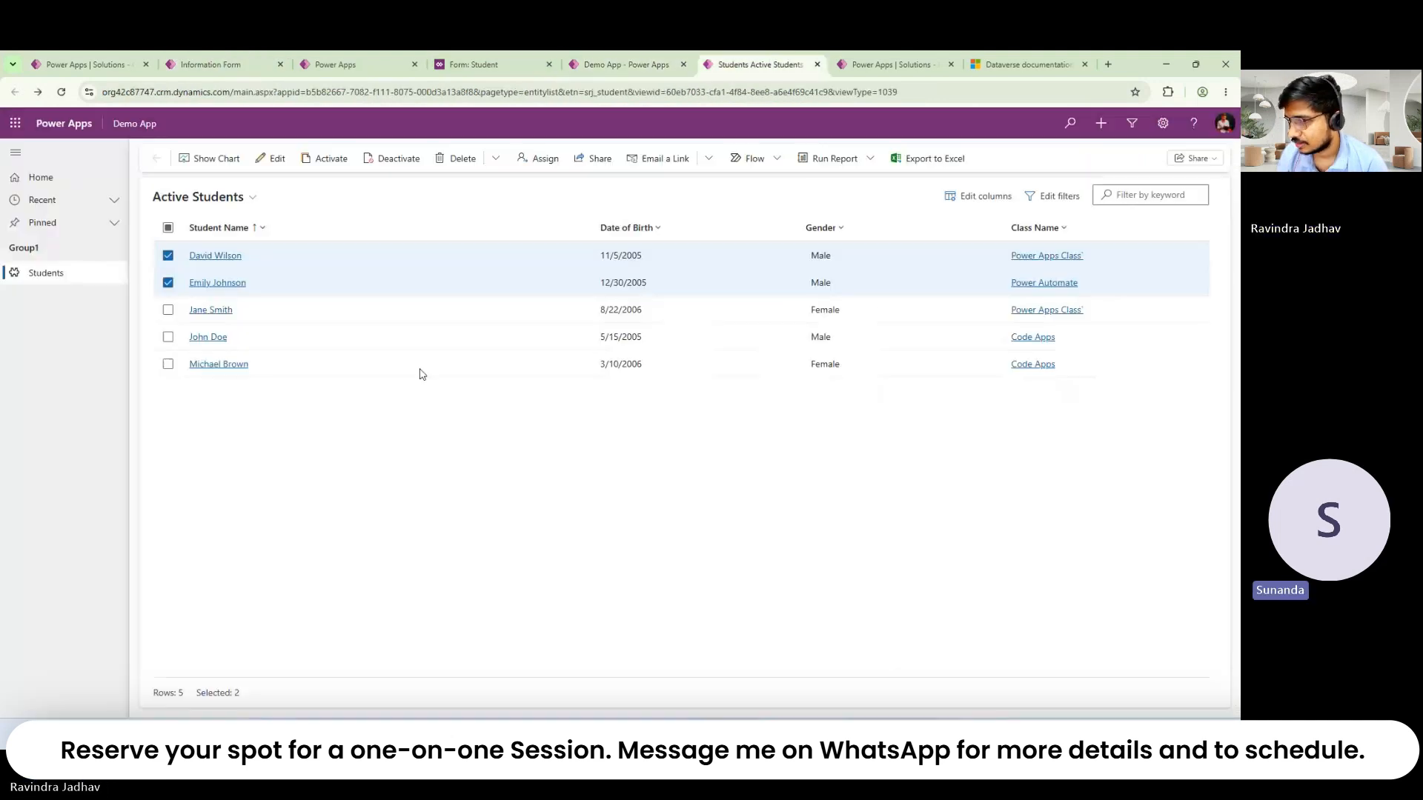
# Step: Start a new Student record and inspect the main form's type and General section
pyautogui.click(167, 227)
pyautogui.click(287, 159)
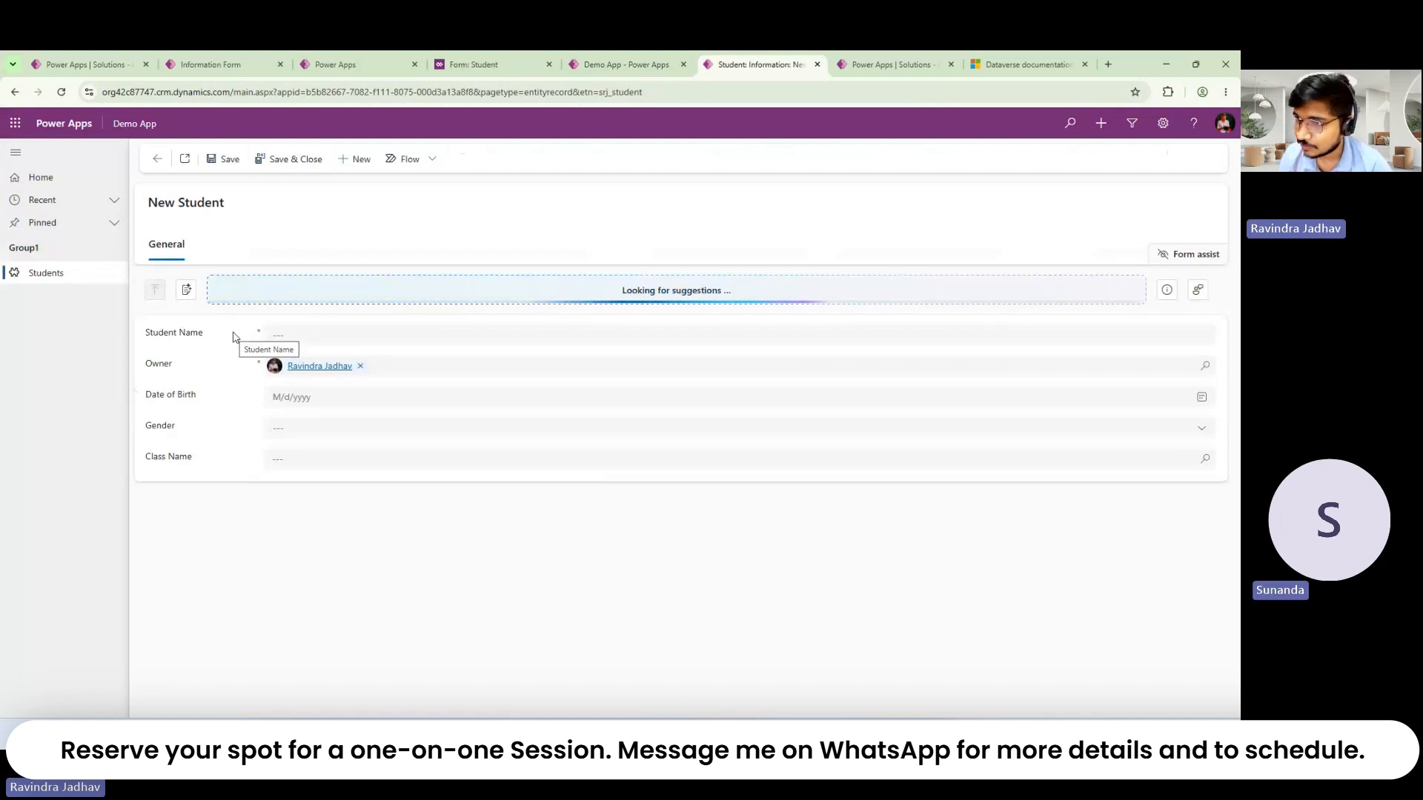
pyautogui.click(347, 54)
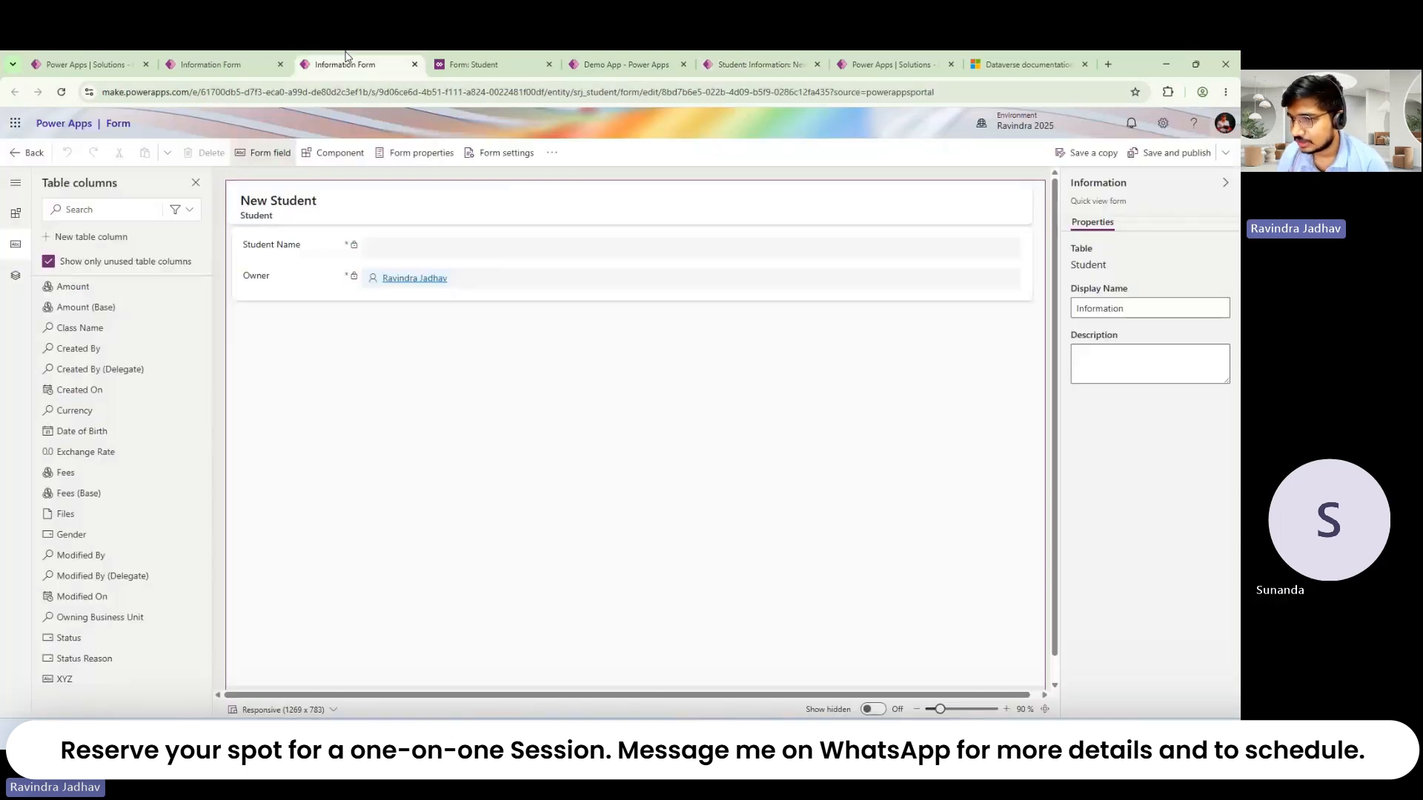
pyautogui.click(214, 60)
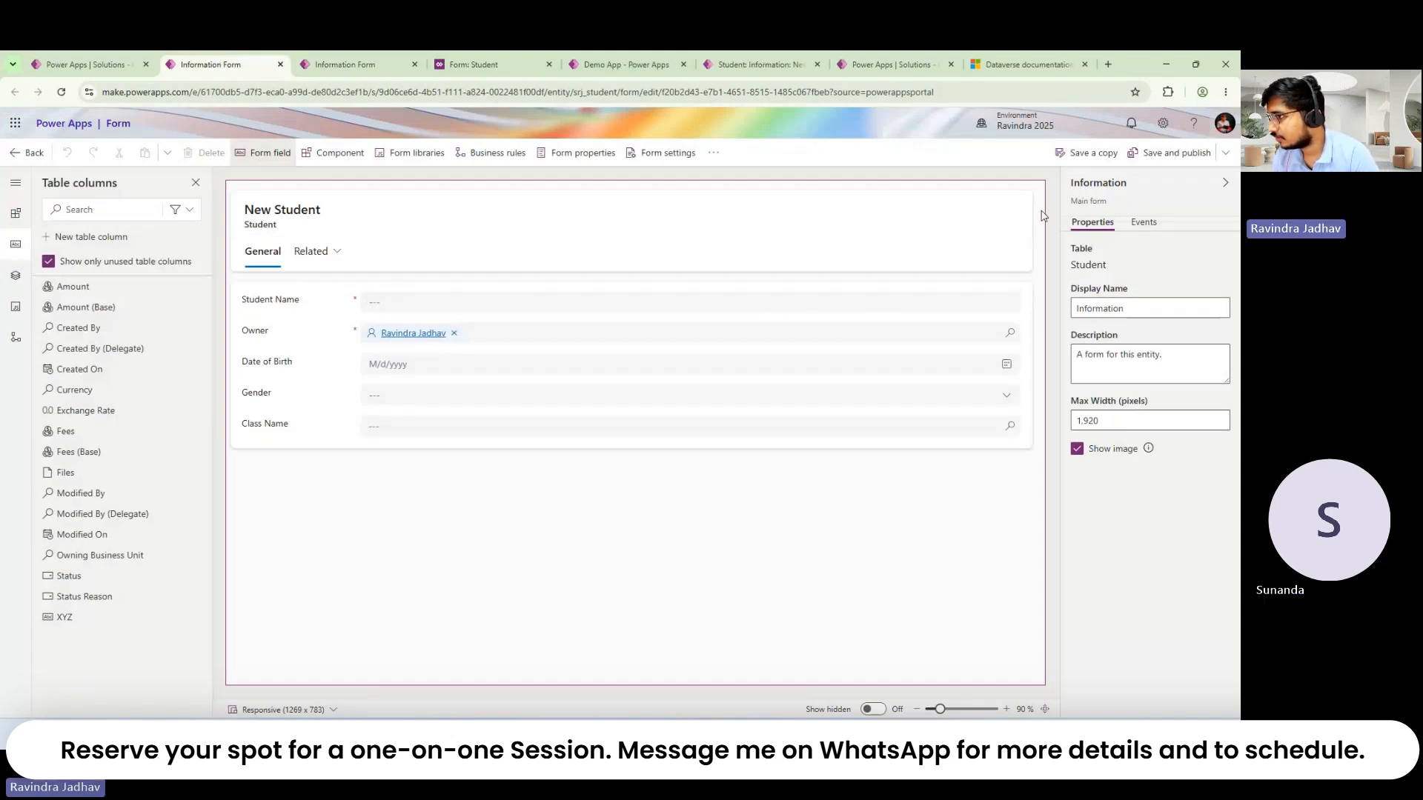
pyautogui.tripleClick(1084, 208)
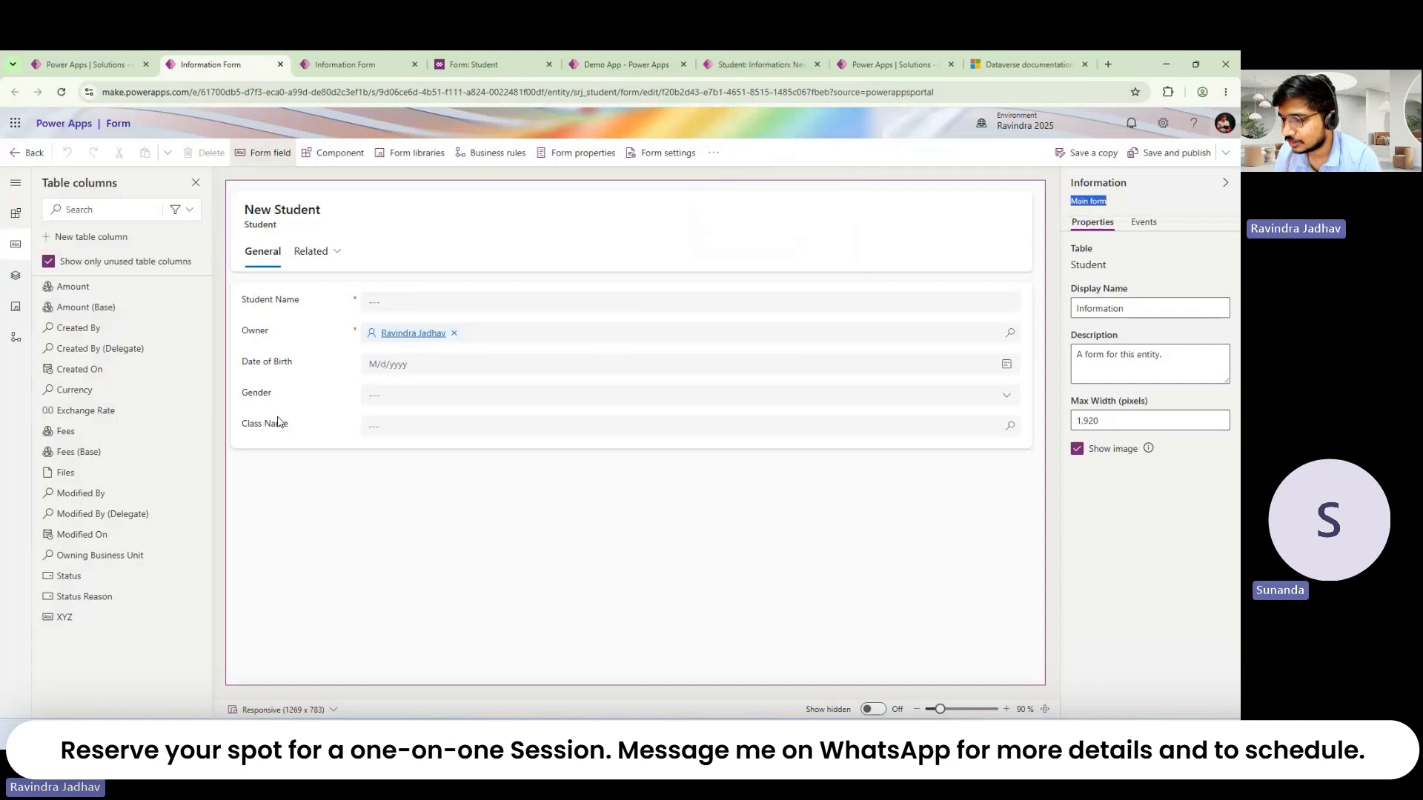
pyautogui.click(291, 437)
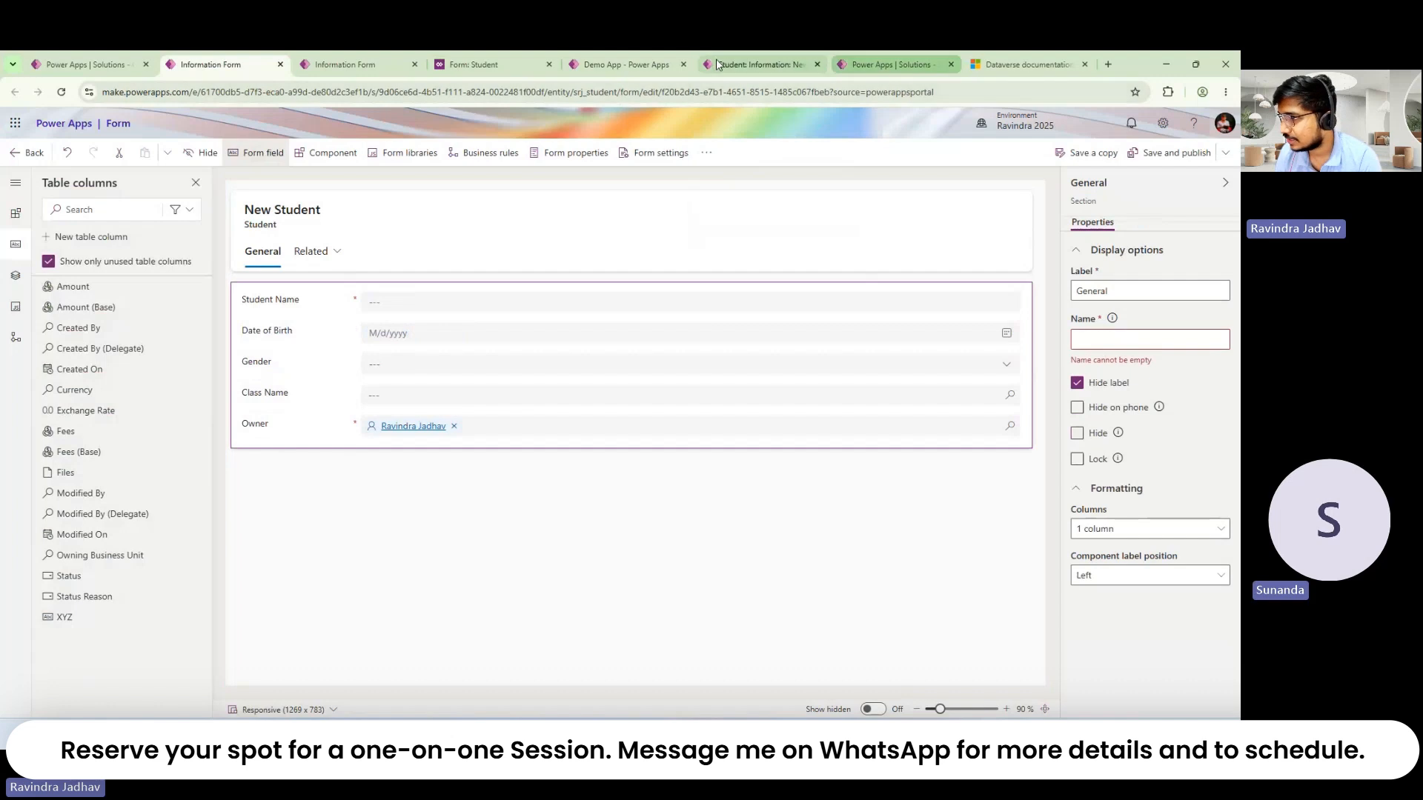
pyautogui.click(757, 64)
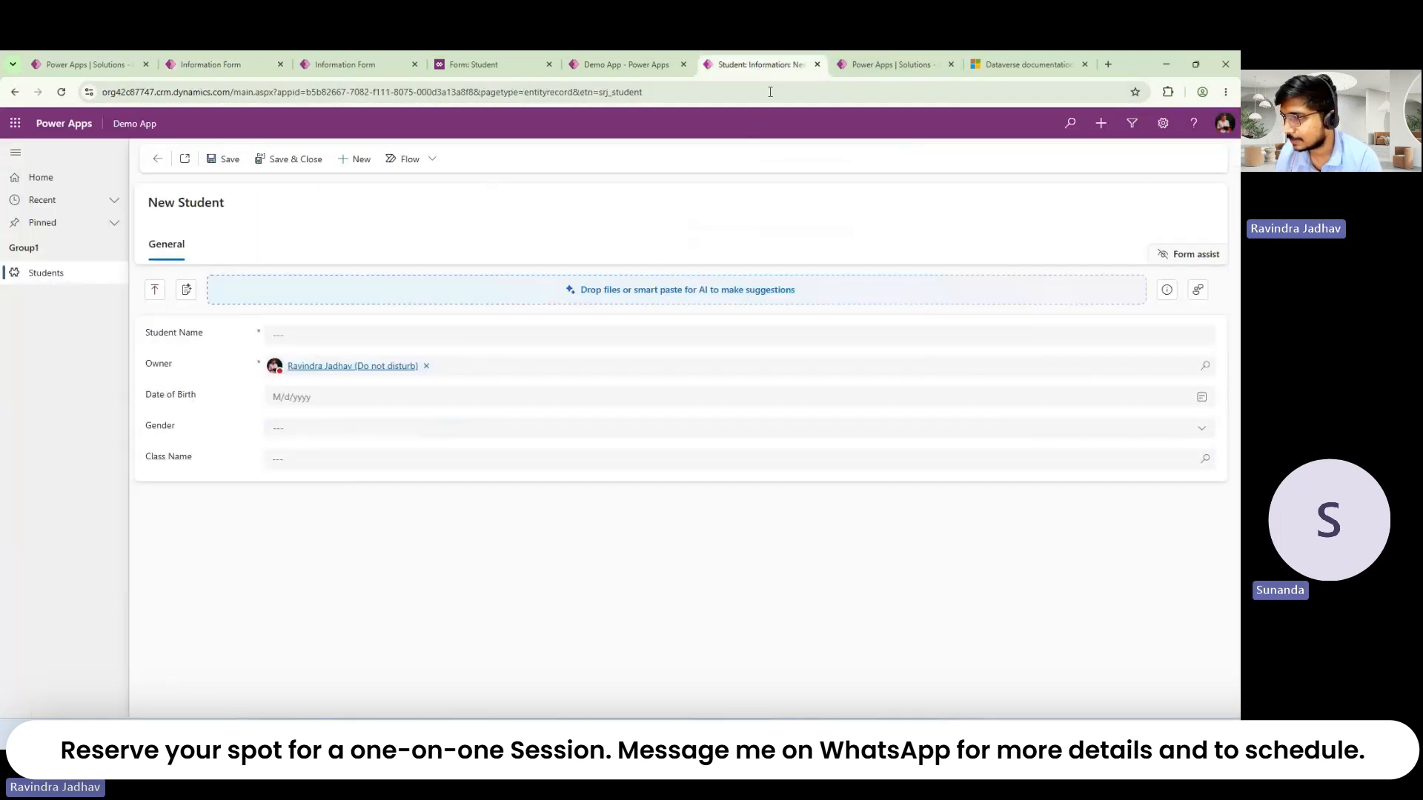
# Step: Close the classic Student form editor and go back to the Active Students list
pyautogui.moveTo(573, 56)
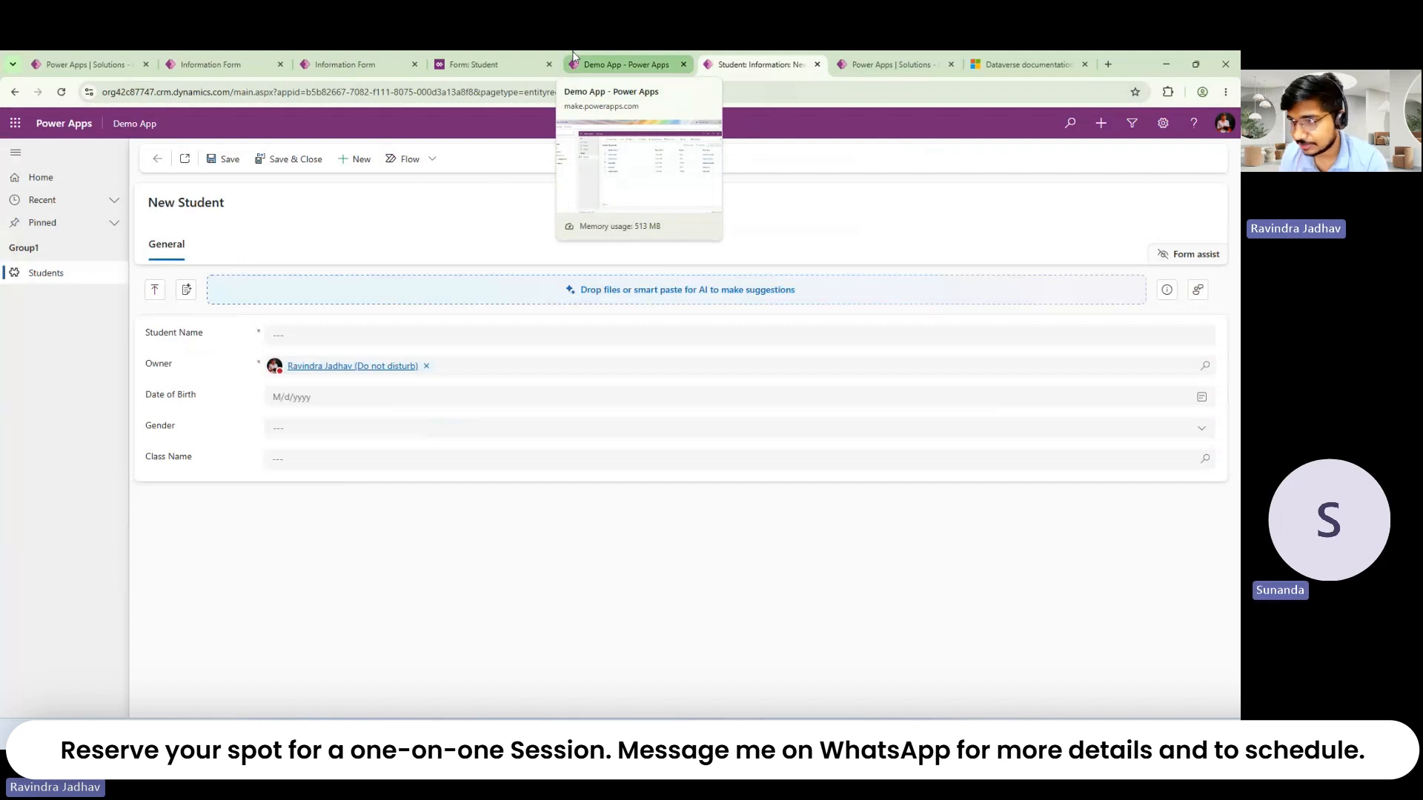
pyautogui.click(526, 56)
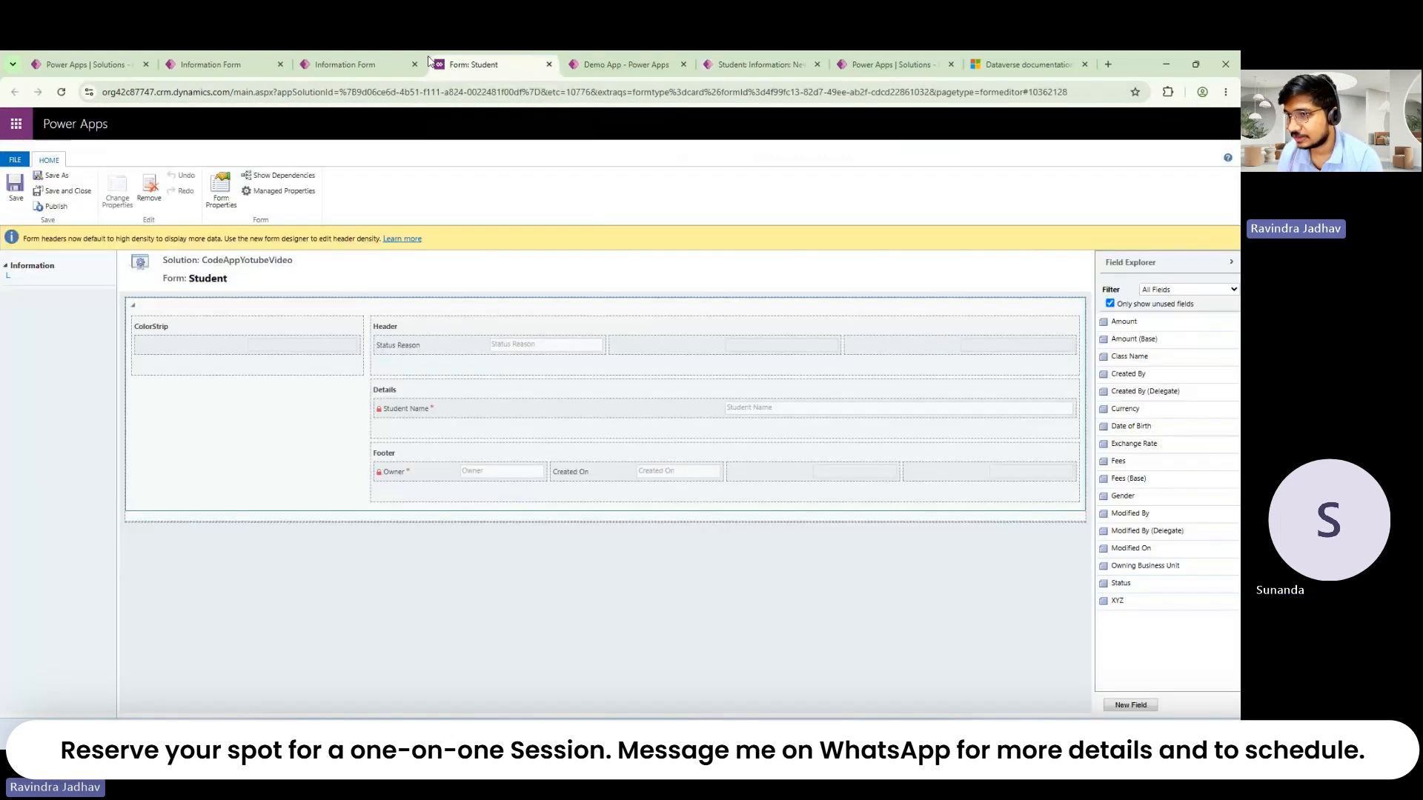
pyautogui.click(550, 65)
pyautogui.click(619, 66)
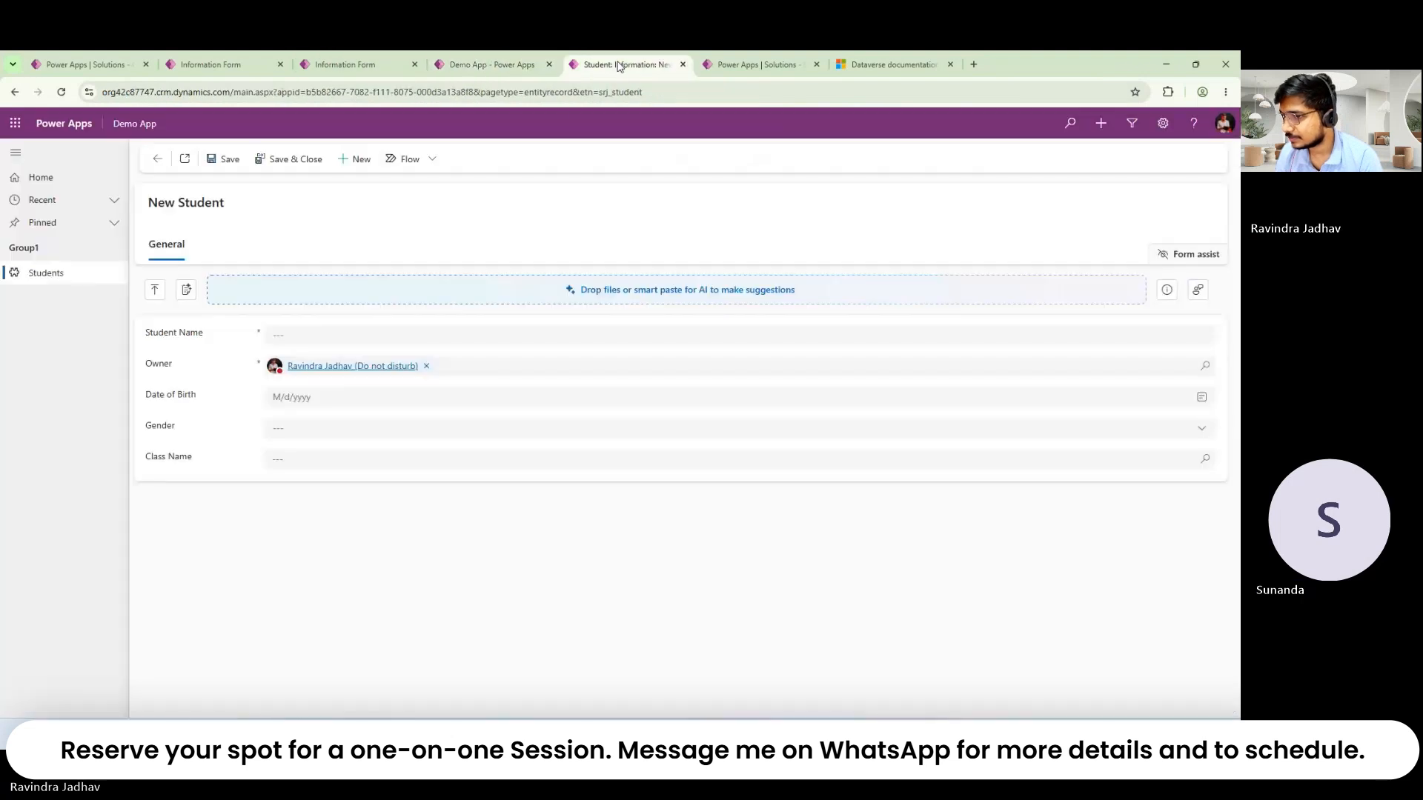
pyautogui.click(159, 160)
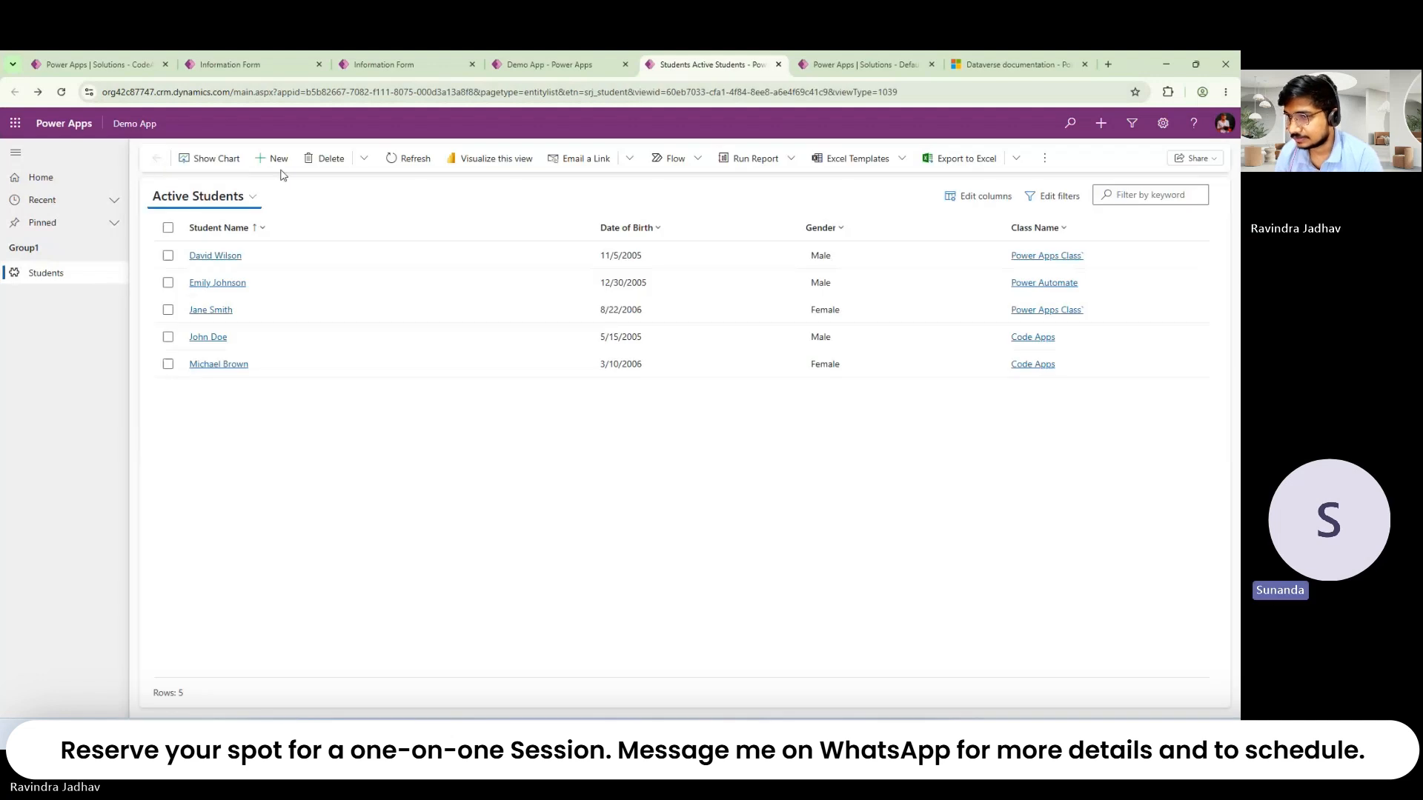
# Step: Bulk-edit three selected student records, then show the Student table's forms list
pyautogui.click(168, 255)
pyautogui.click(168, 282)
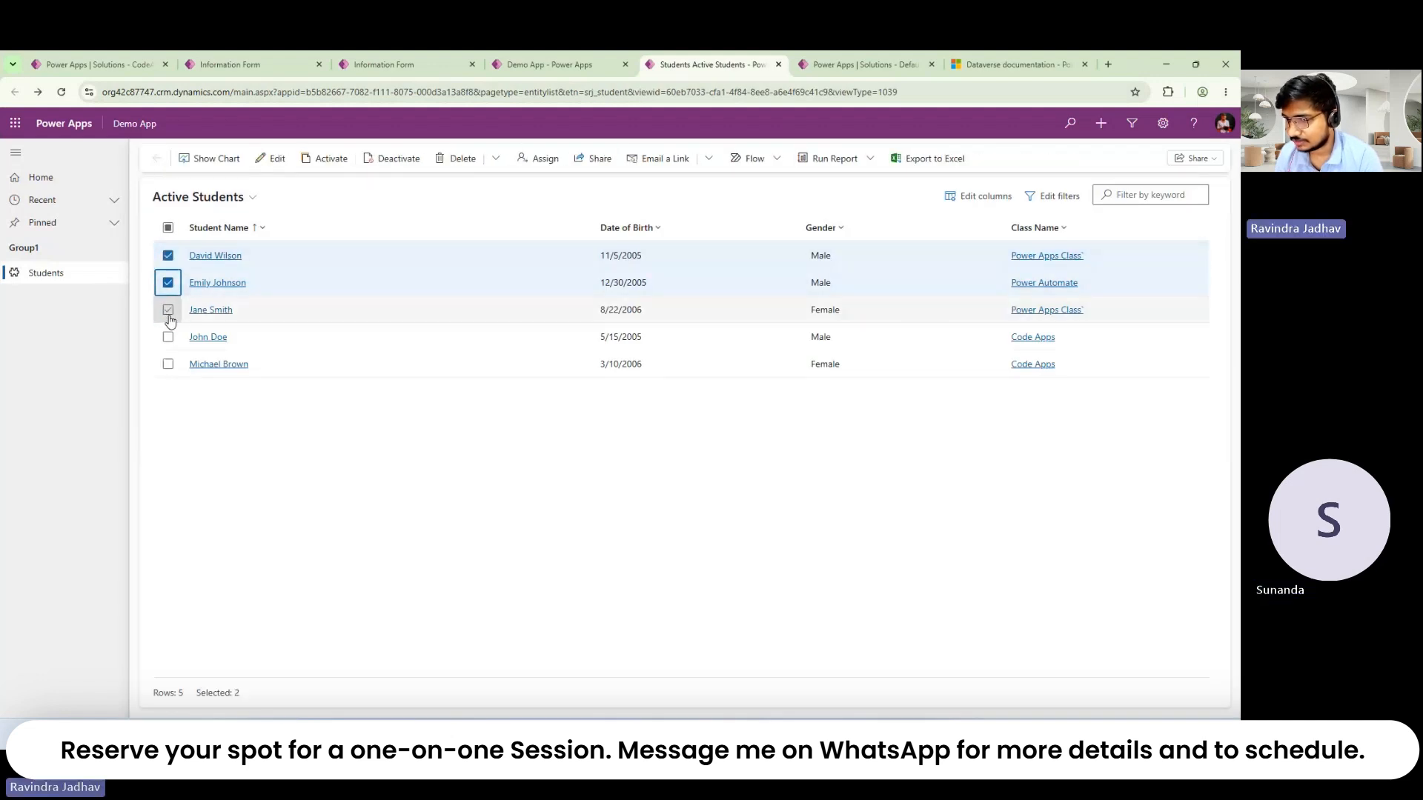
pyautogui.click(168, 310)
pyautogui.click(275, 158)
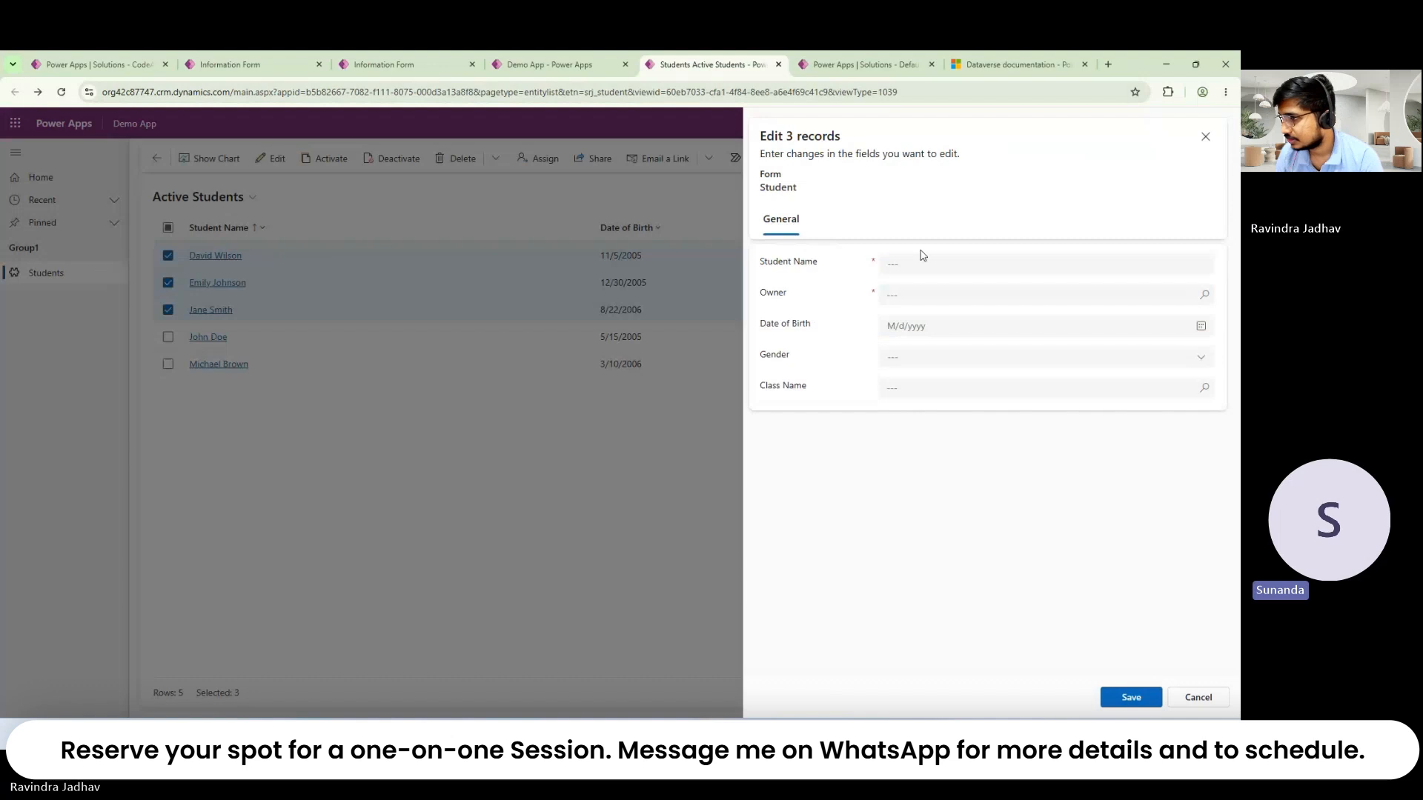
pyautogui.click(126, 65)
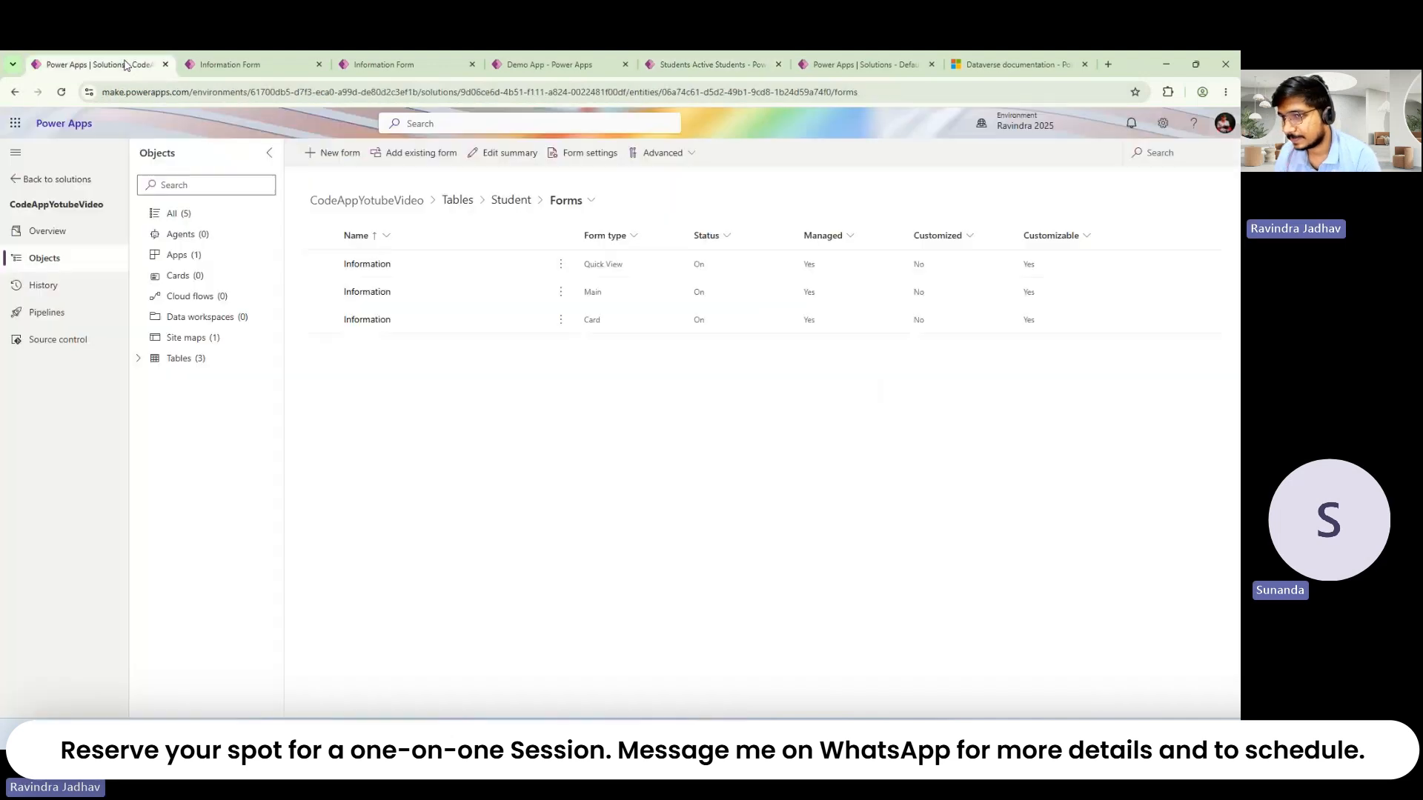
# Step: Compare the main and Quick view Student forms, then show the main form's Tree view
pyautogui.click(208, 63)
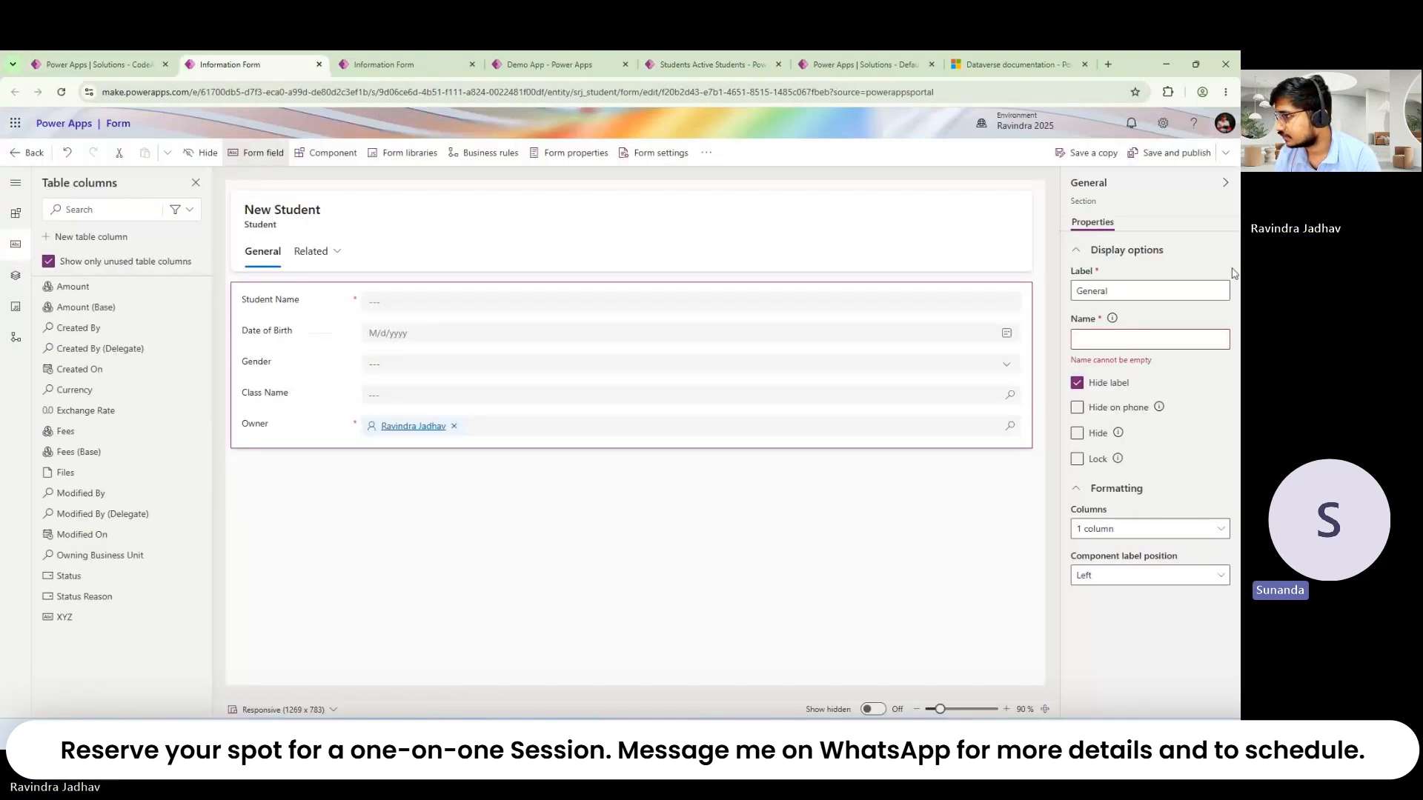
pyautogui.doubleClick(1088, 203)
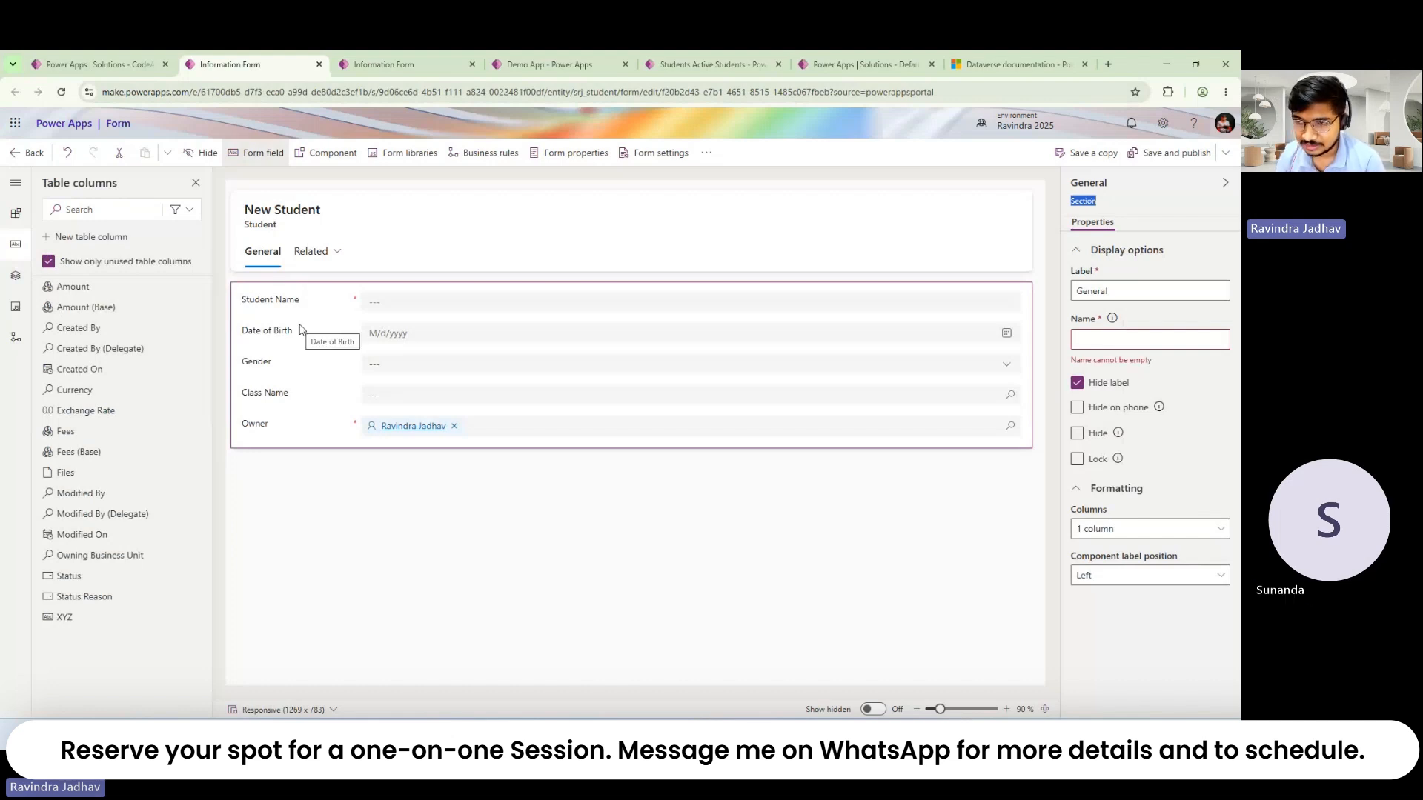
pyautogui.click(1099, 202)
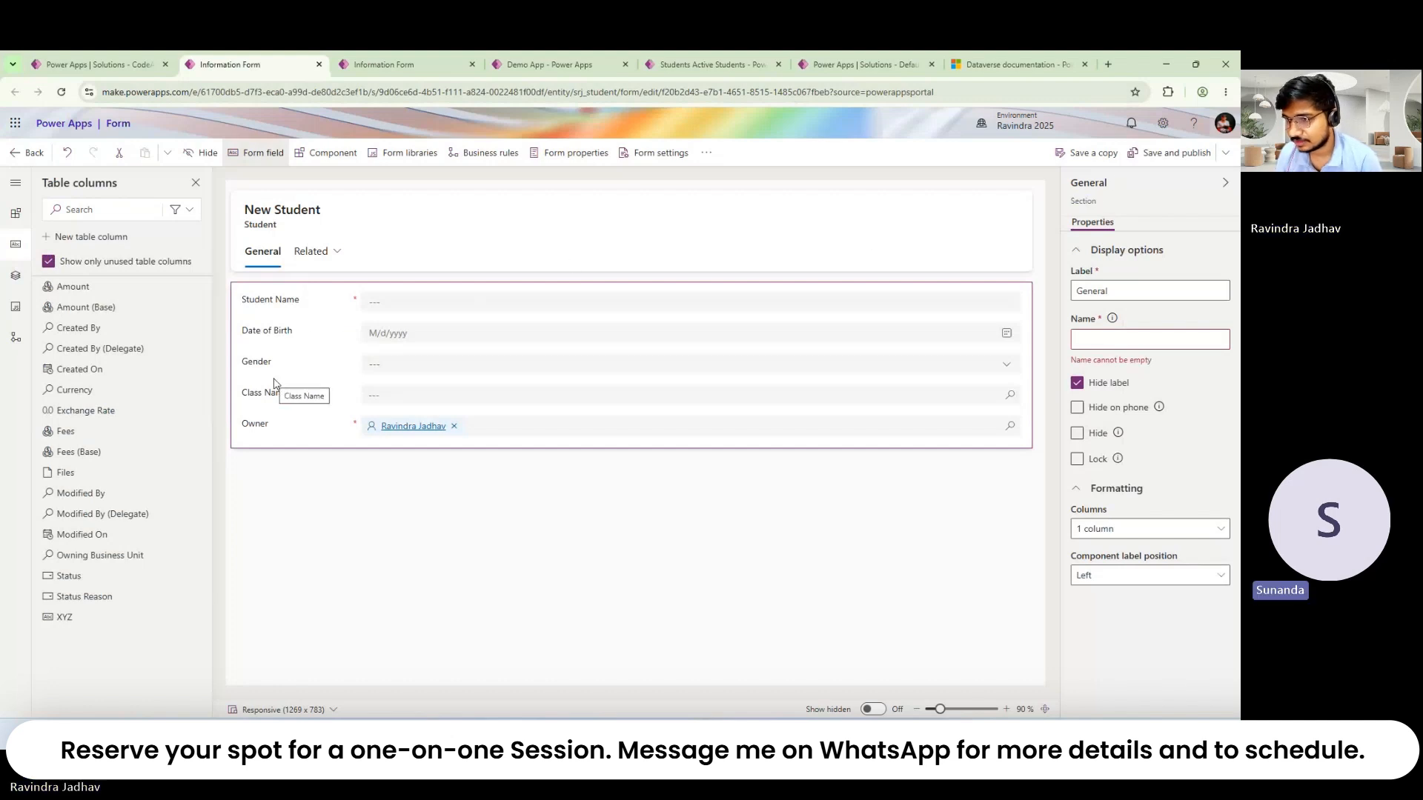
pyautogui.click(374, 67)
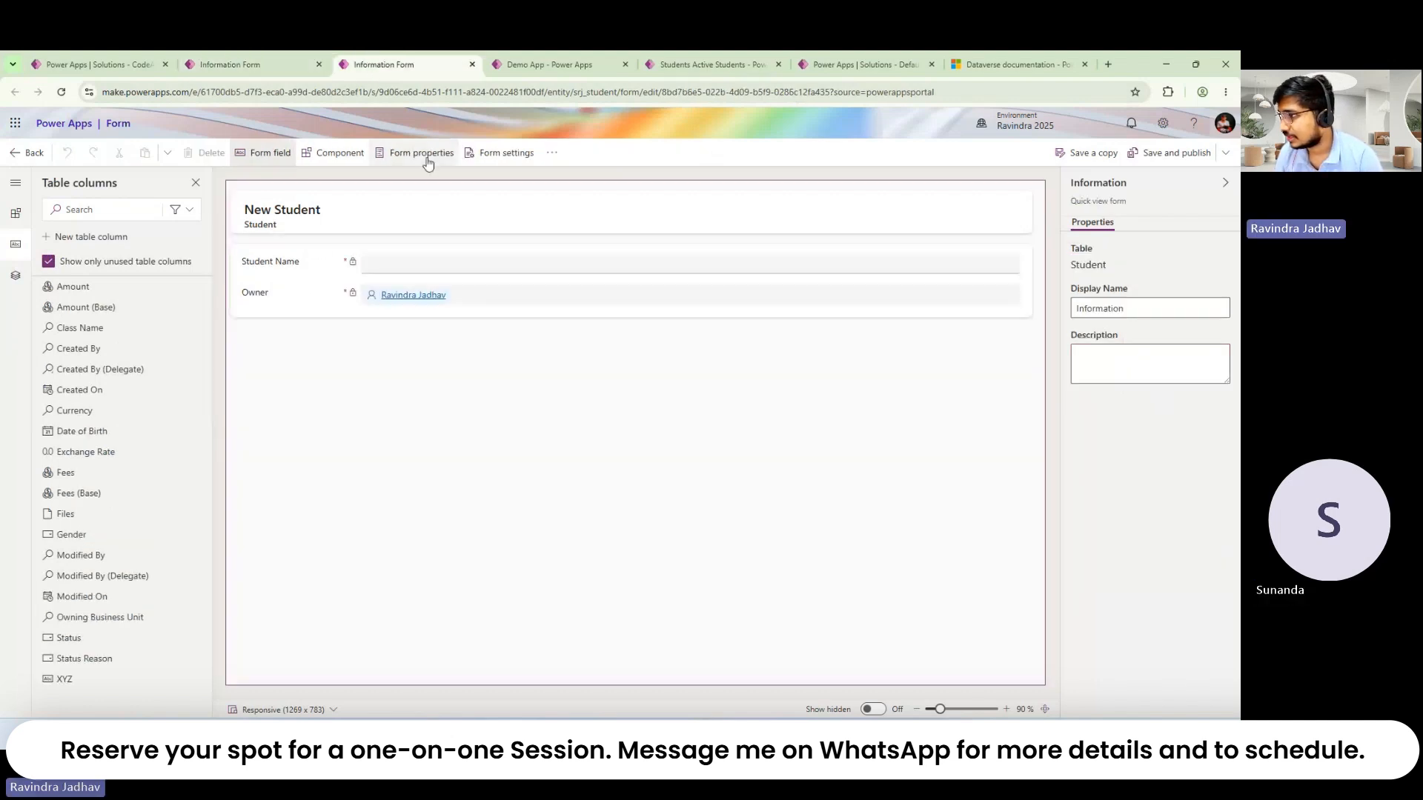
pyautogui.tripleClick(1131, 211)
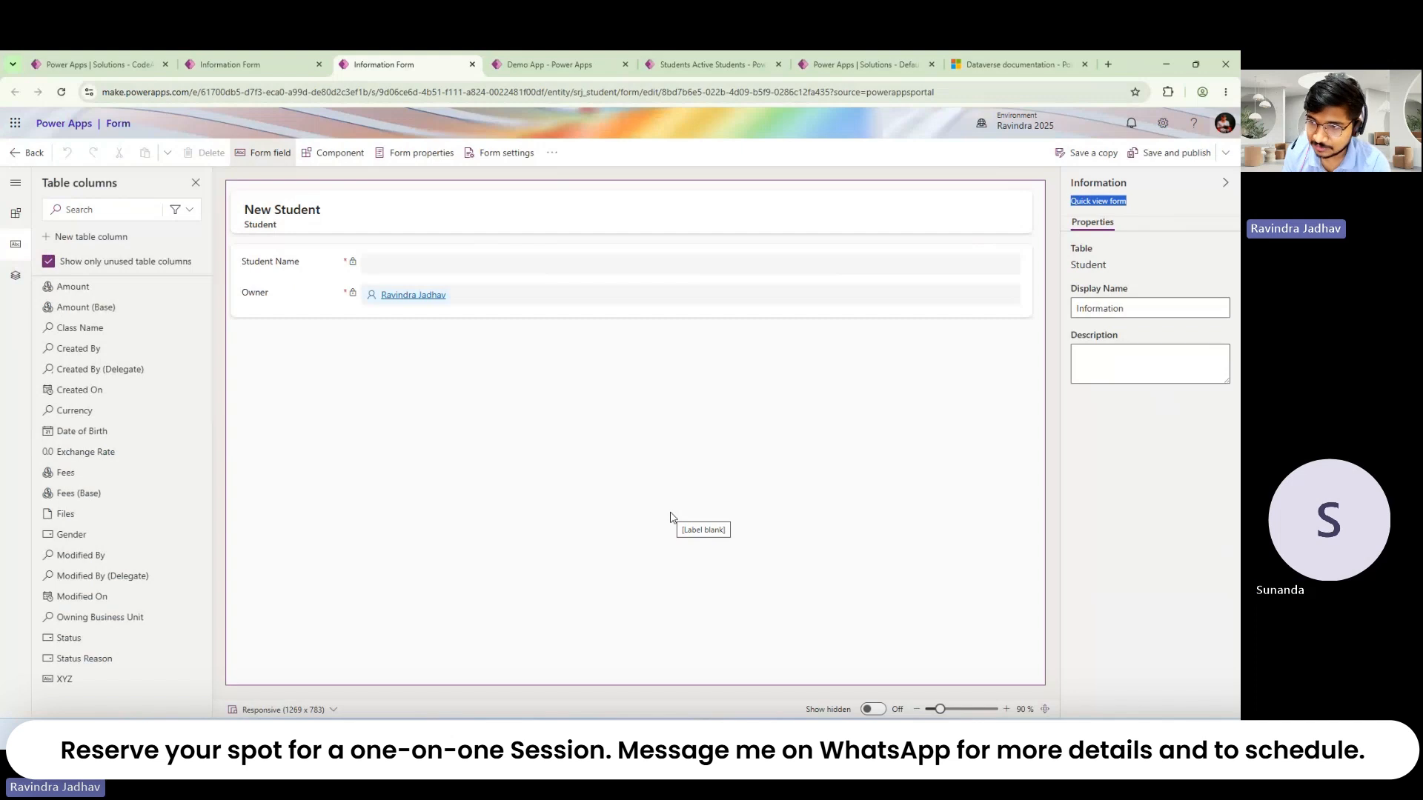
pyautogui.click(1117, 202)
pyautogui.tripleClick(1117, 200)
pyautogui.tripleClick(1117, 201)
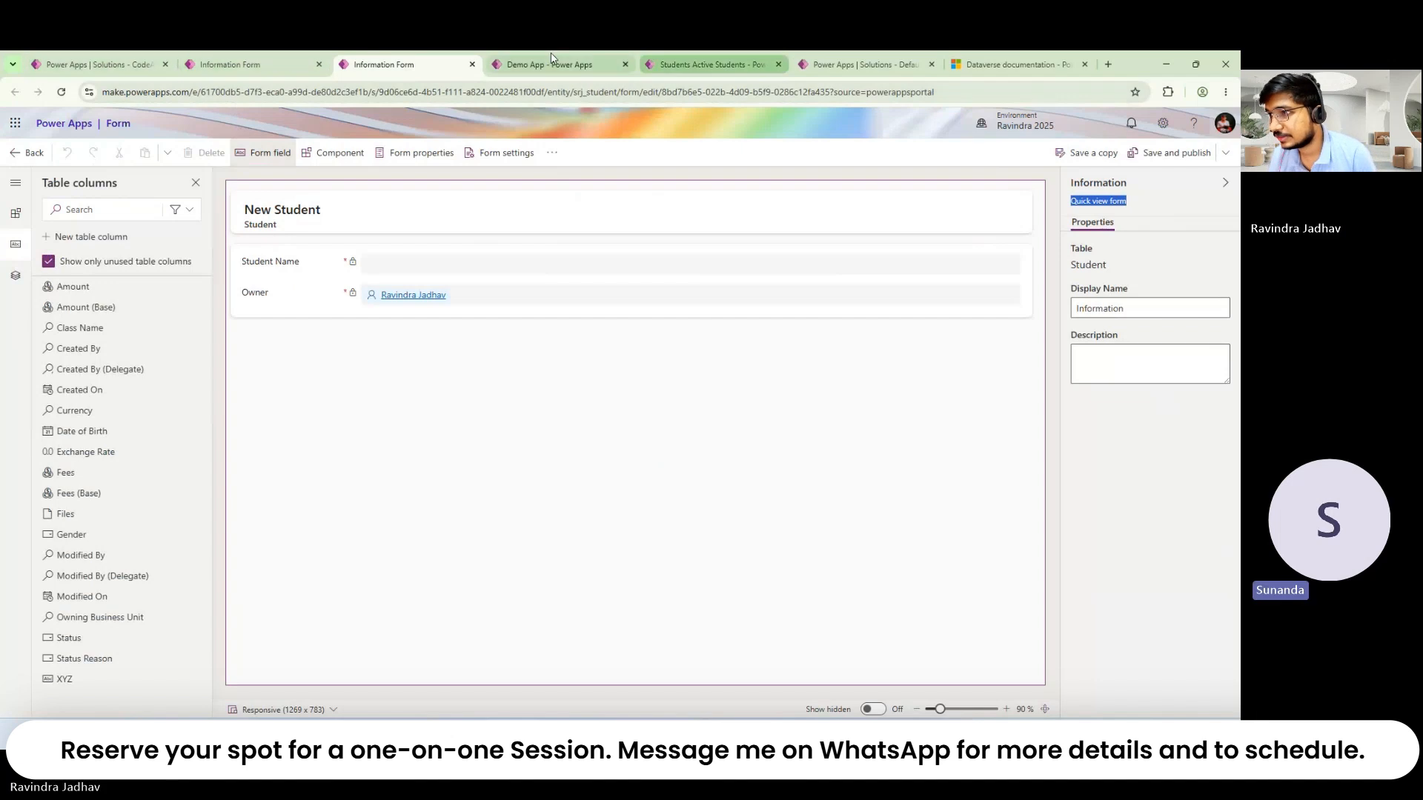
pyautogui.click(274, 53)
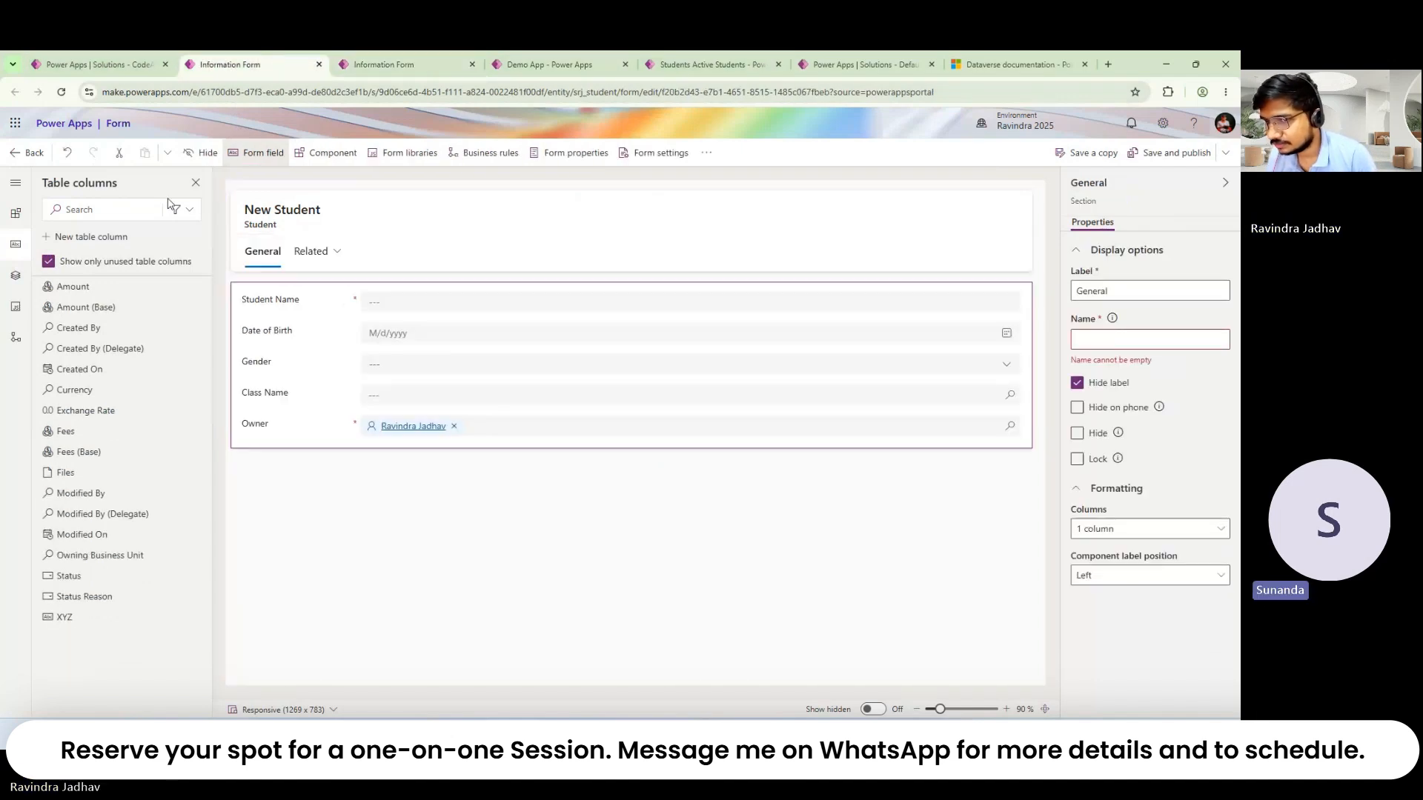
pyautogui.click(18, 275)
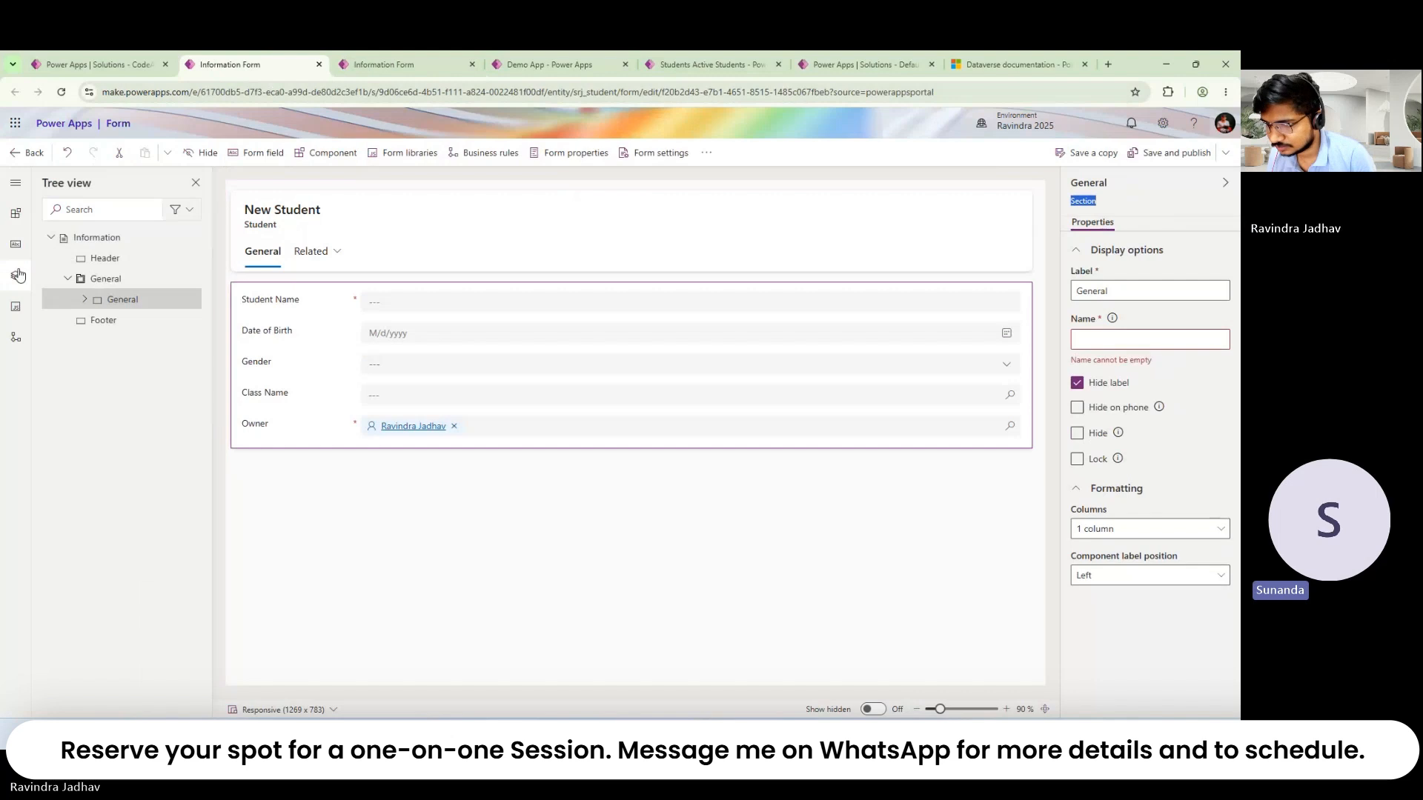
# Step: Drag a Subgrid below Owner on the Student form and set its table to Classes
pyautogui.click(20, 218)
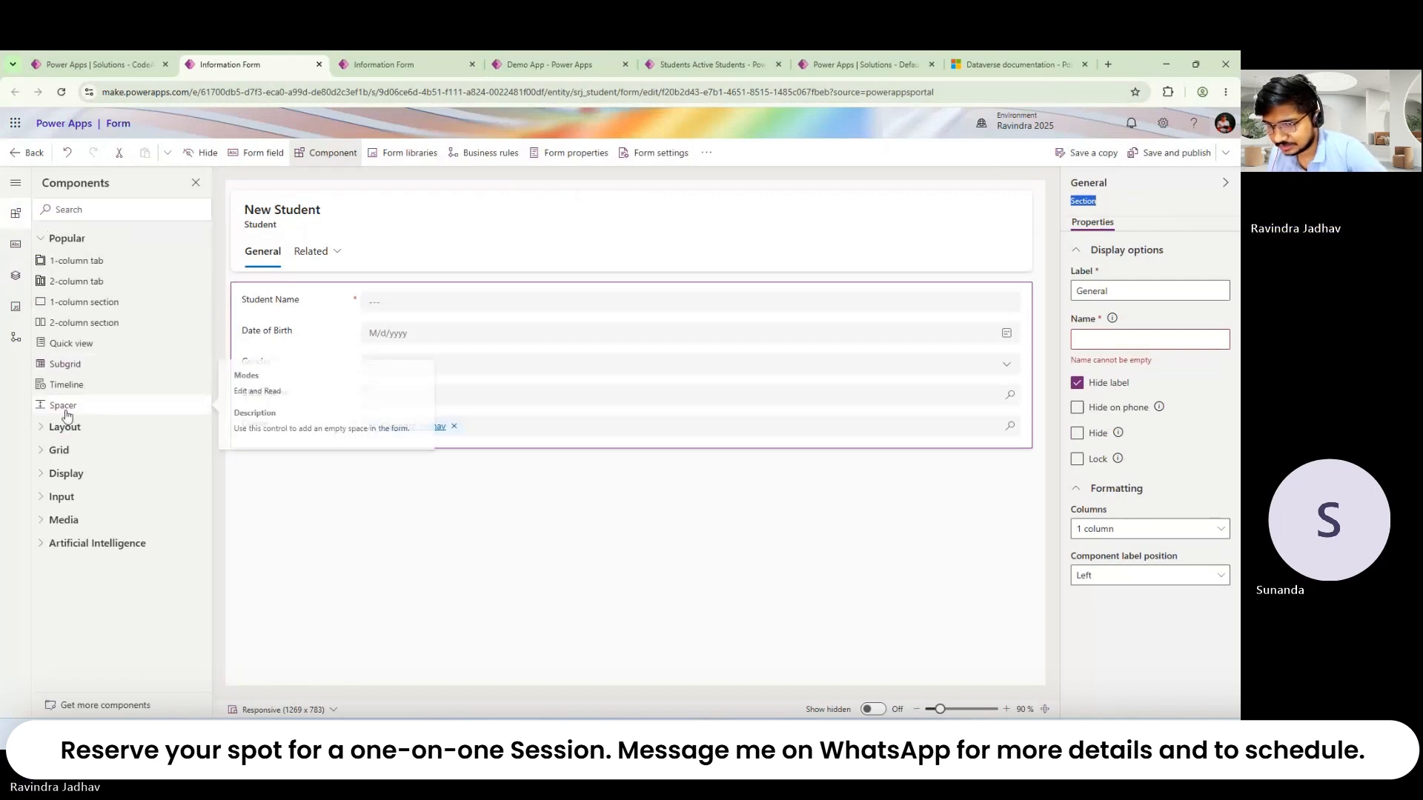
pyautogui.click(54, 452)
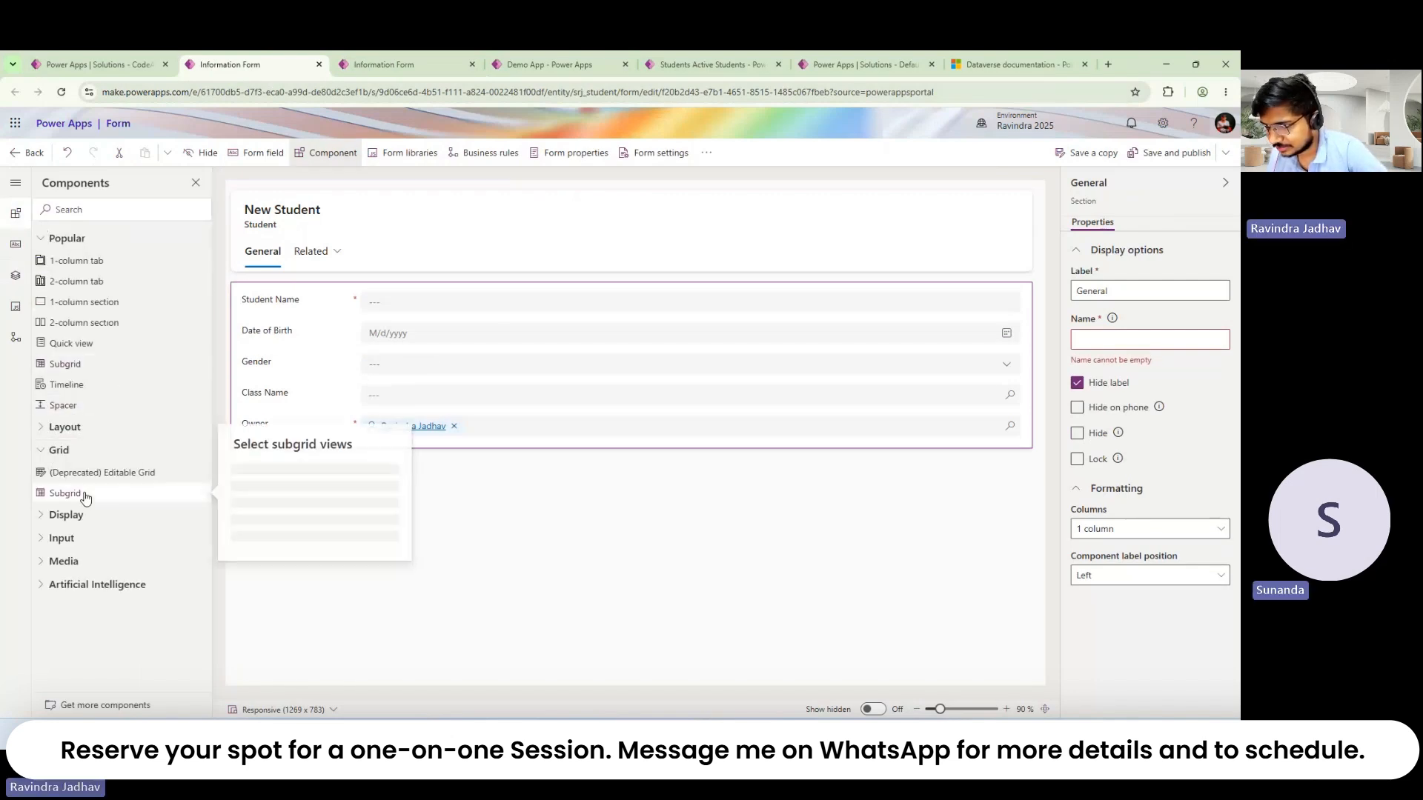
pyautogui.moveTo(84, 495); pyautogui.dragTo(427, 474)
pyautogui.click(261, 584)
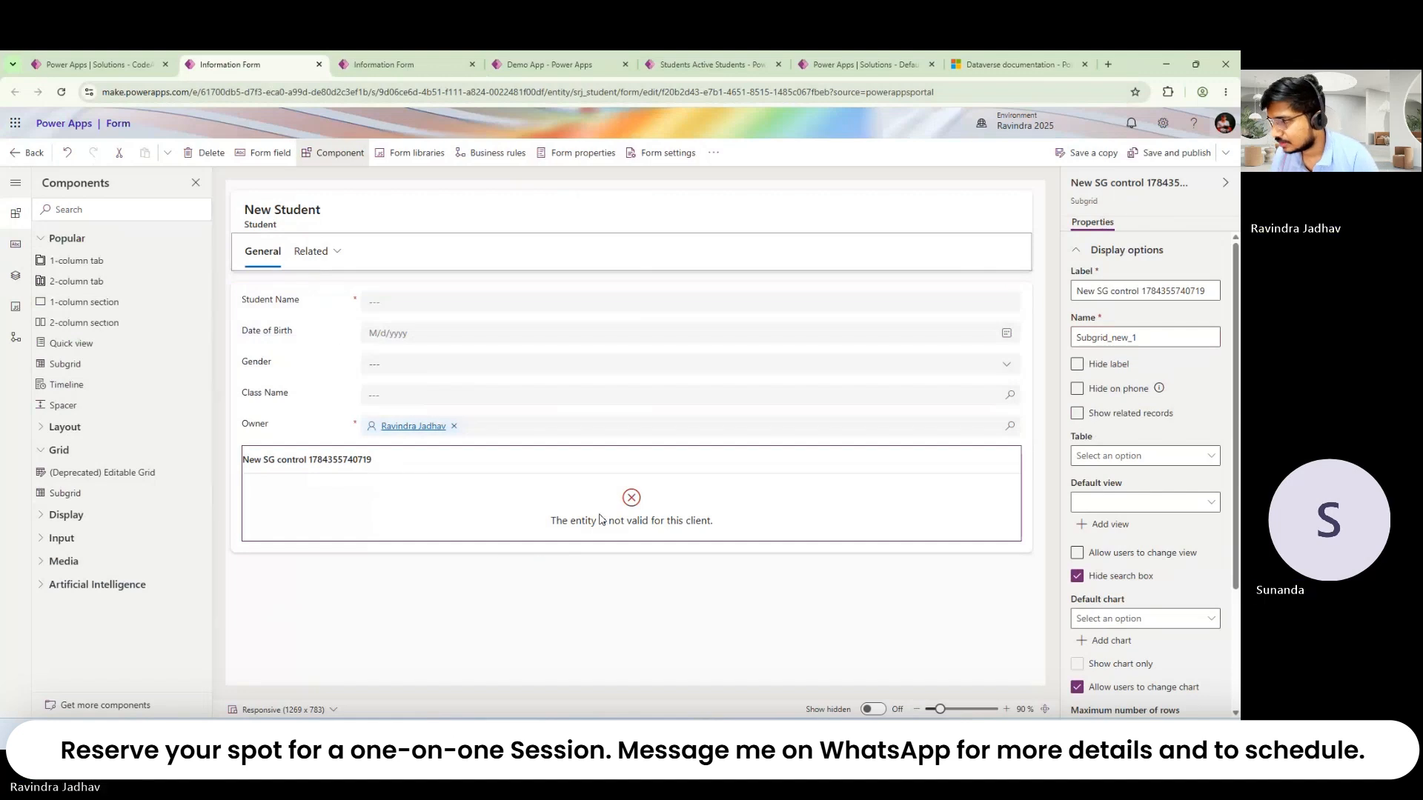
pyautogui.click(1131, 456)
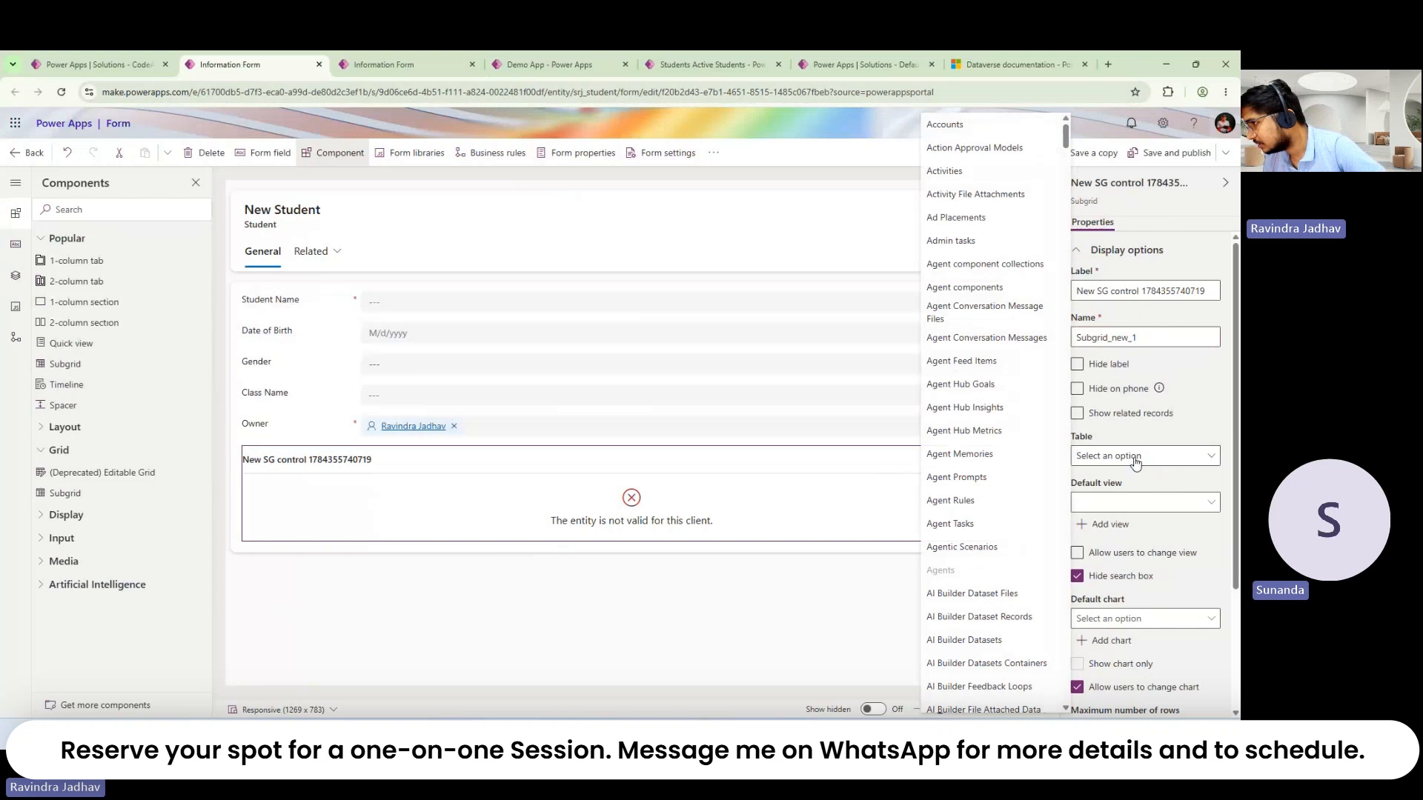
pyautogui.scroll(-10, 988, 548)
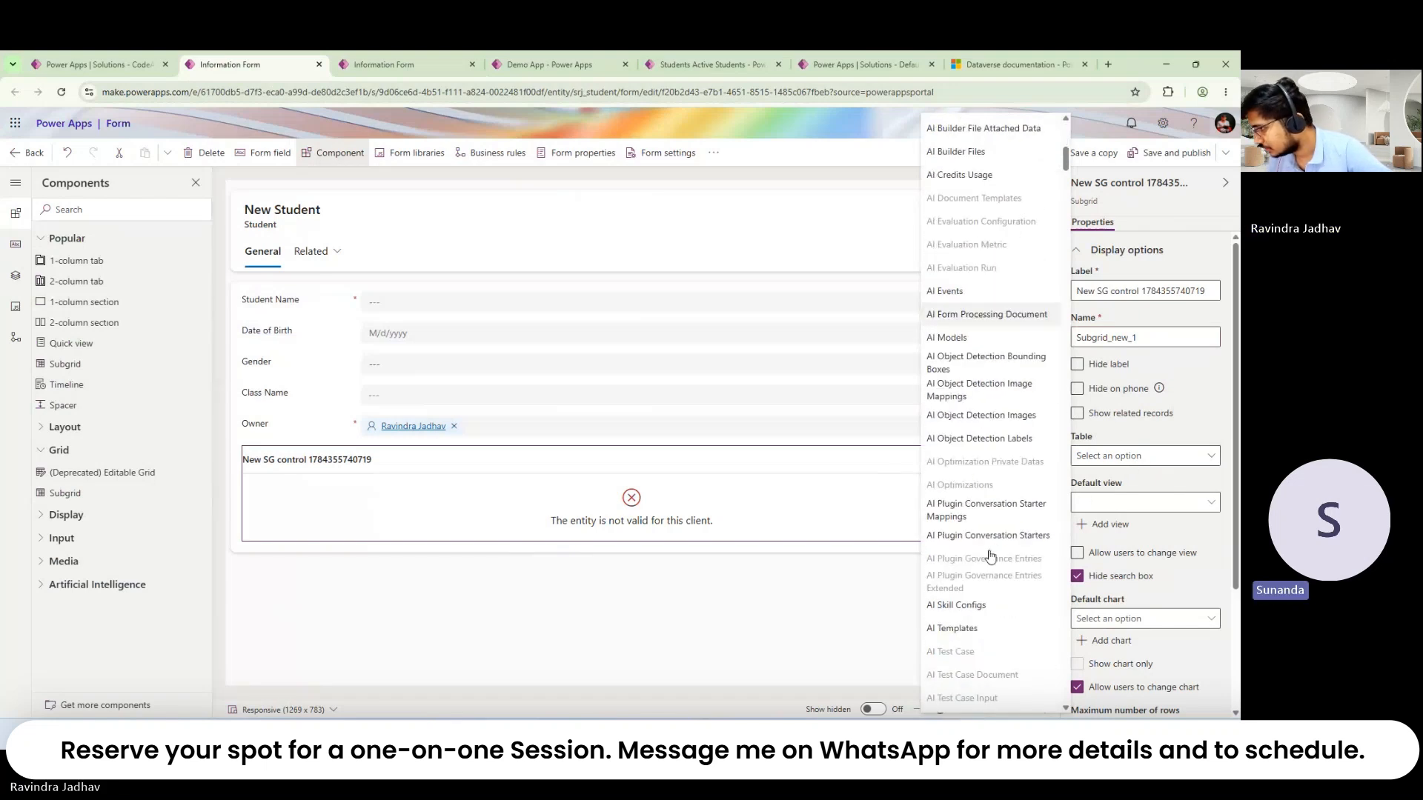
pyautogui.scroll(-10, 992, 556)
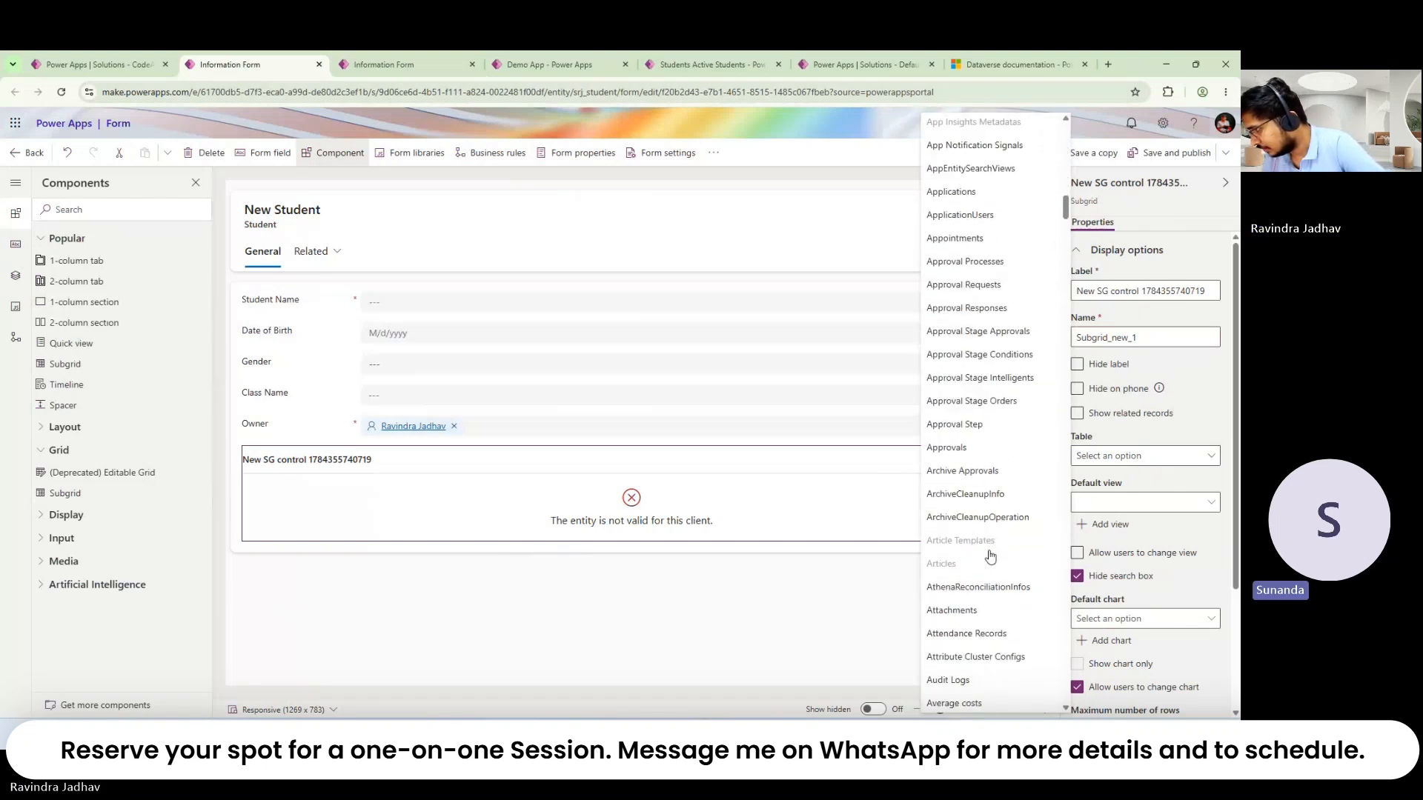
pyautogui.scroll(-10, 990, 557)
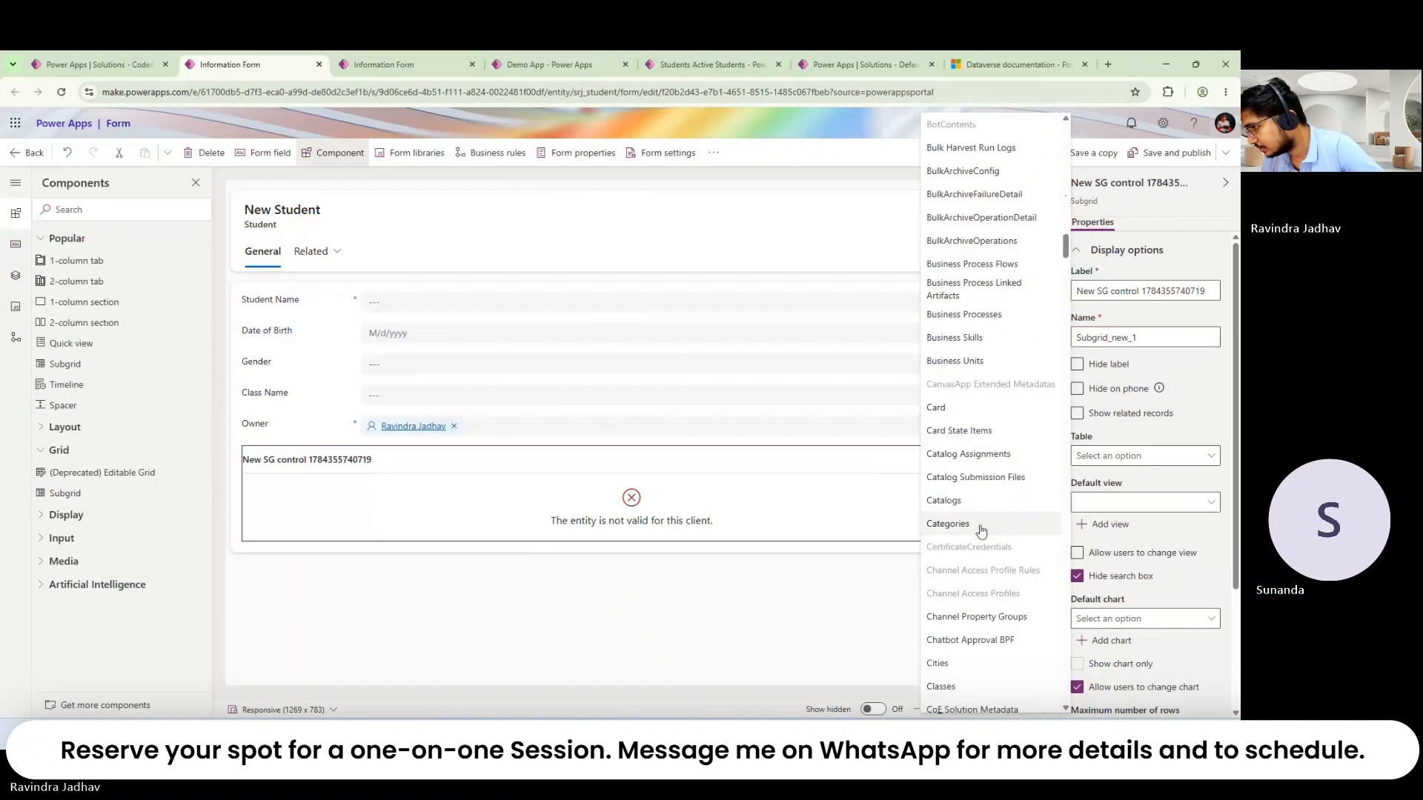
pyautogui.scroll(-5, 980, 530)
pyautogui.click(971, 509)
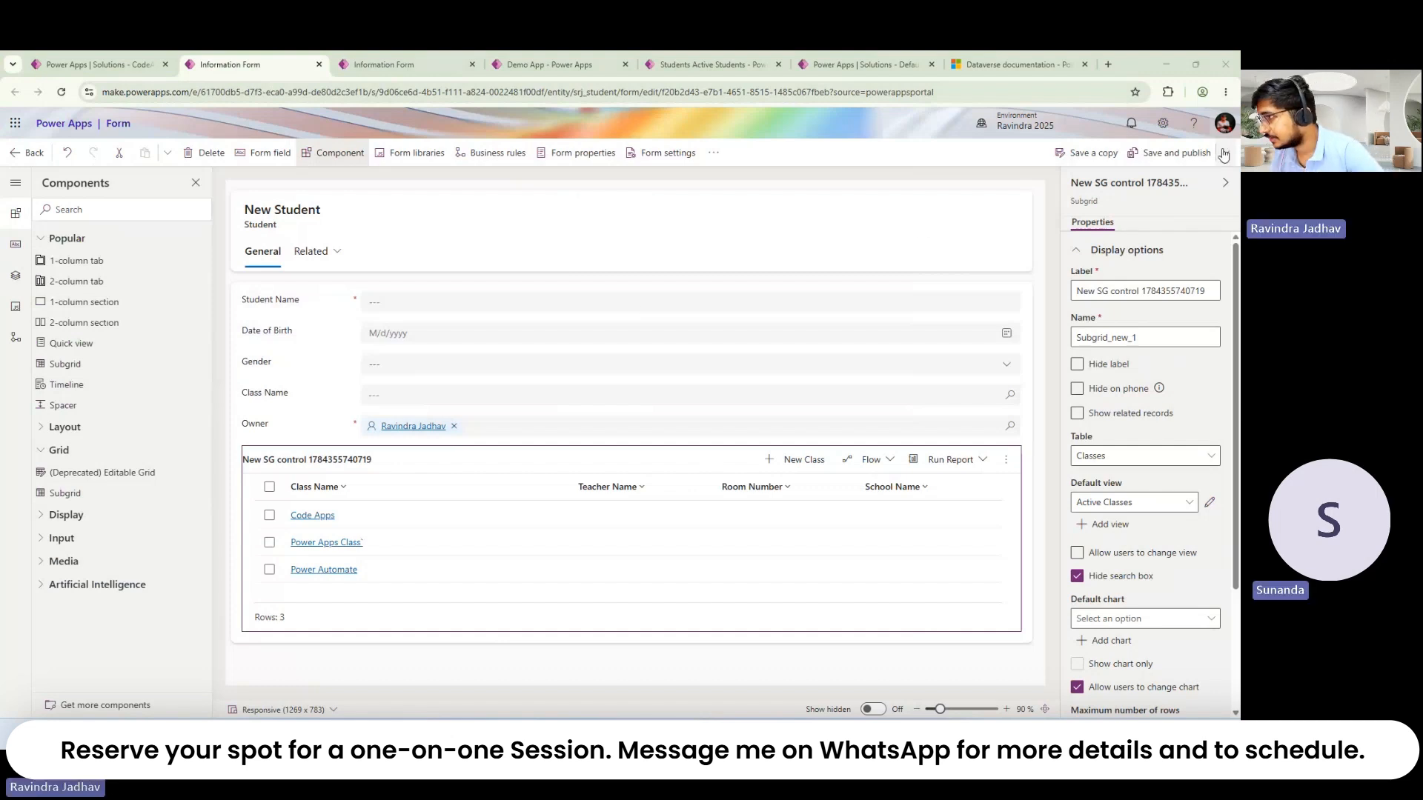
# Step: Save and publish the Student form, toggle browser full screen, then publish again
pyautogui.click(1178, 153)
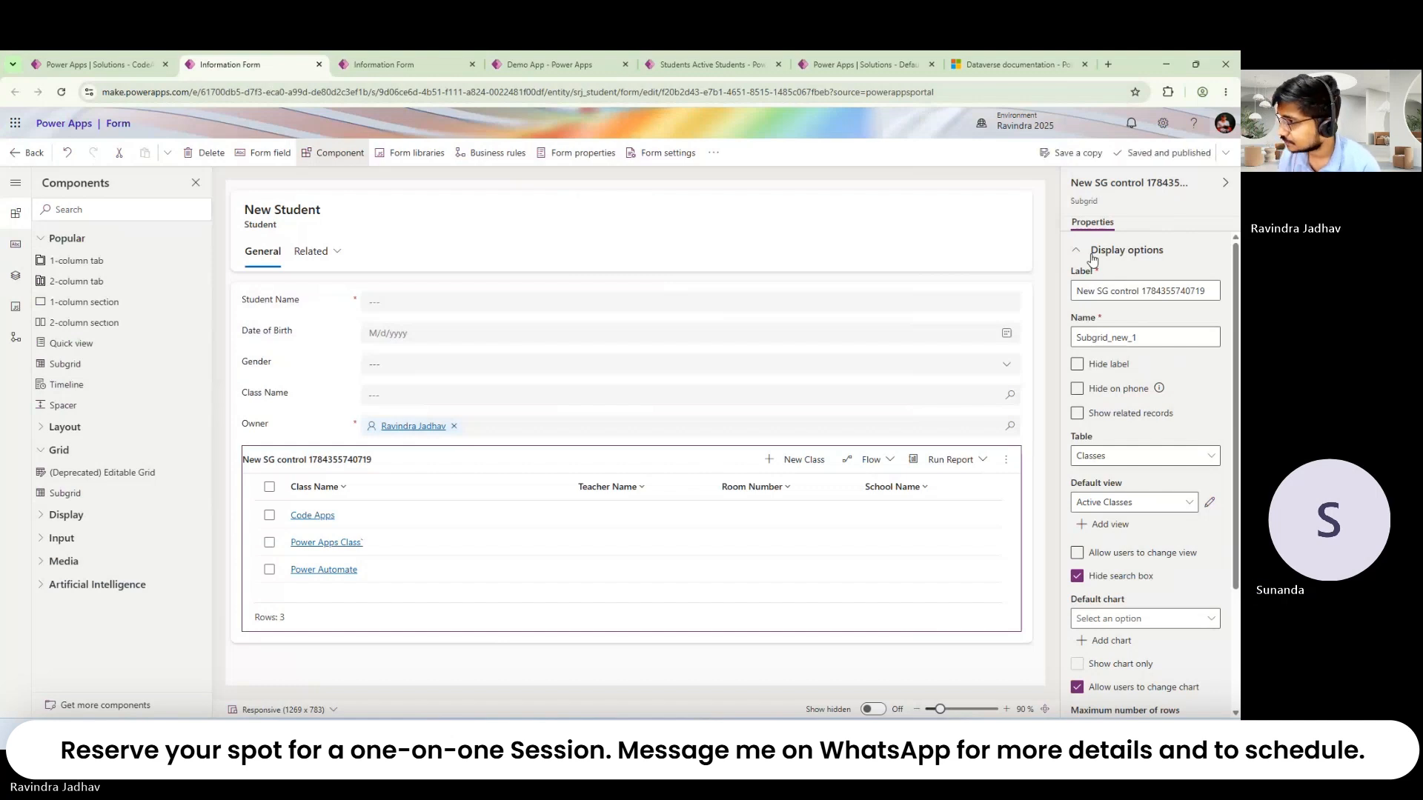
pyautogui.click(1226, 92)
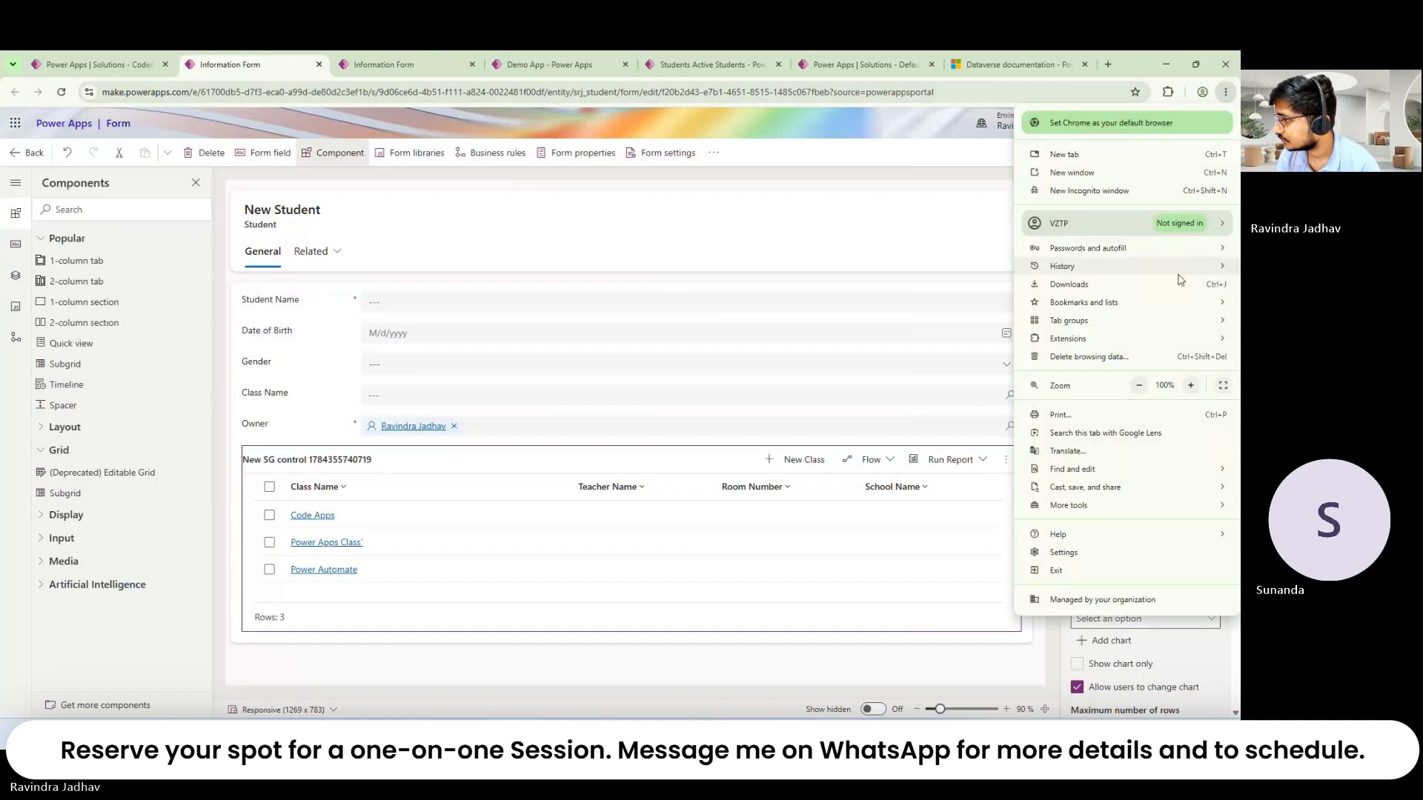
pyautogui.click(1223, 385)
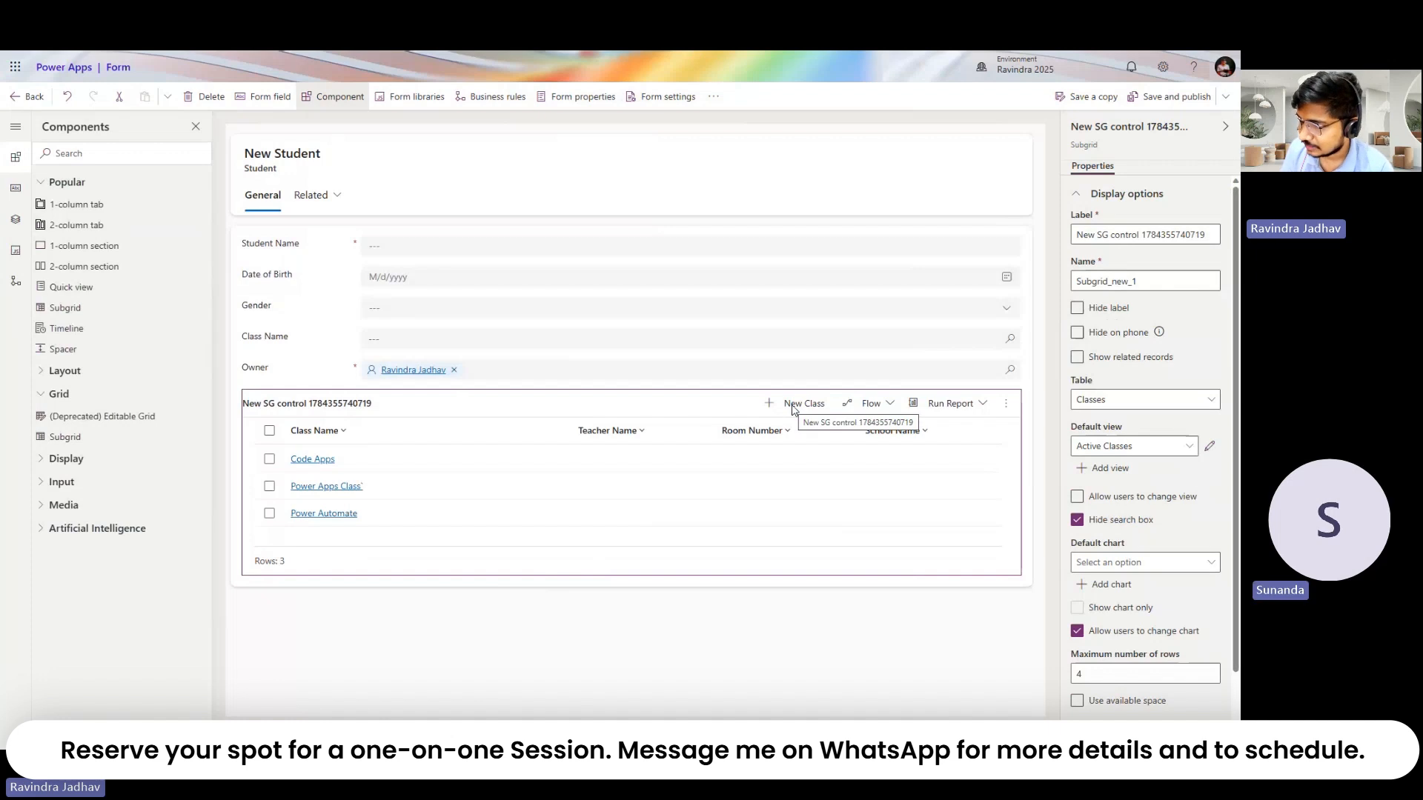
pyautogui.moveTo(578, 51)
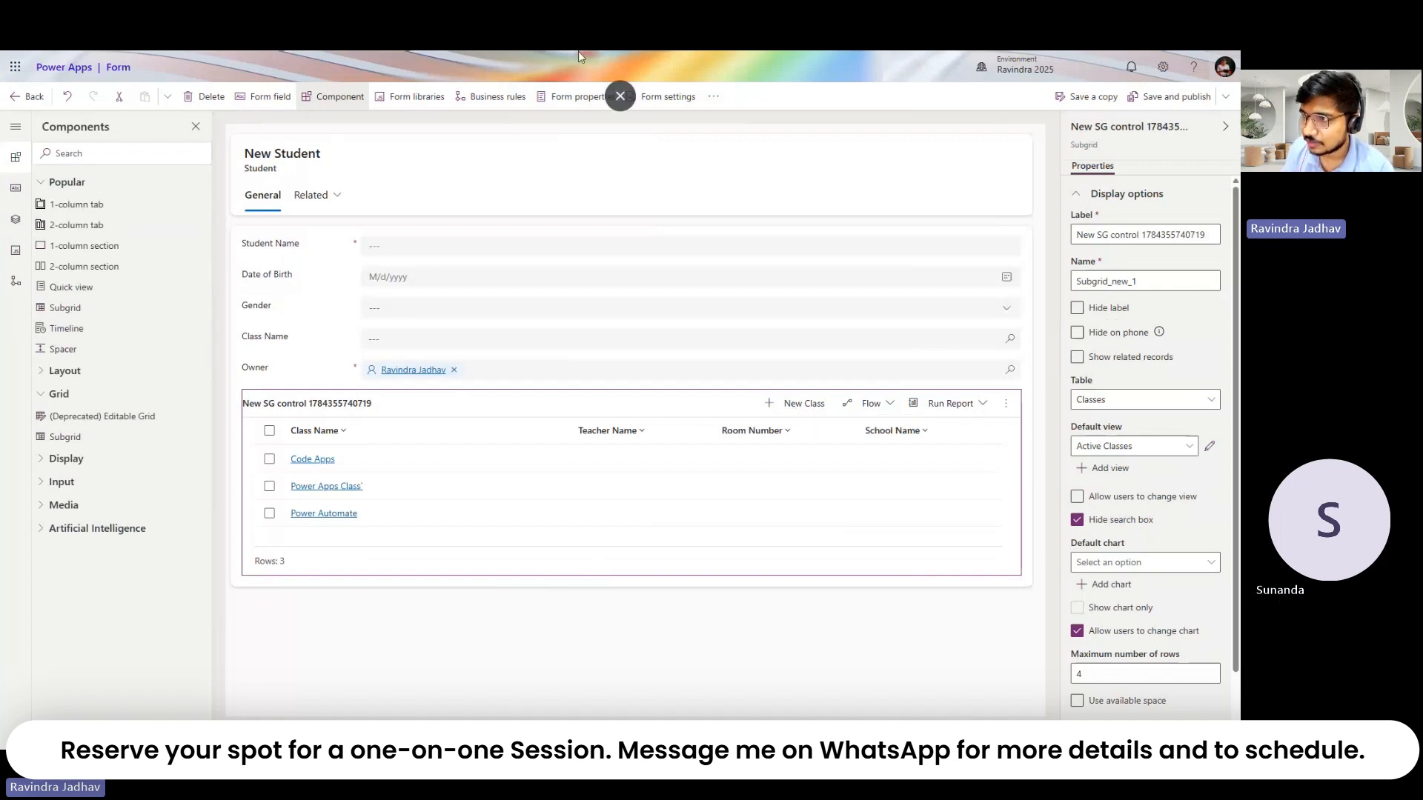
pyautogui.click(618, 105)
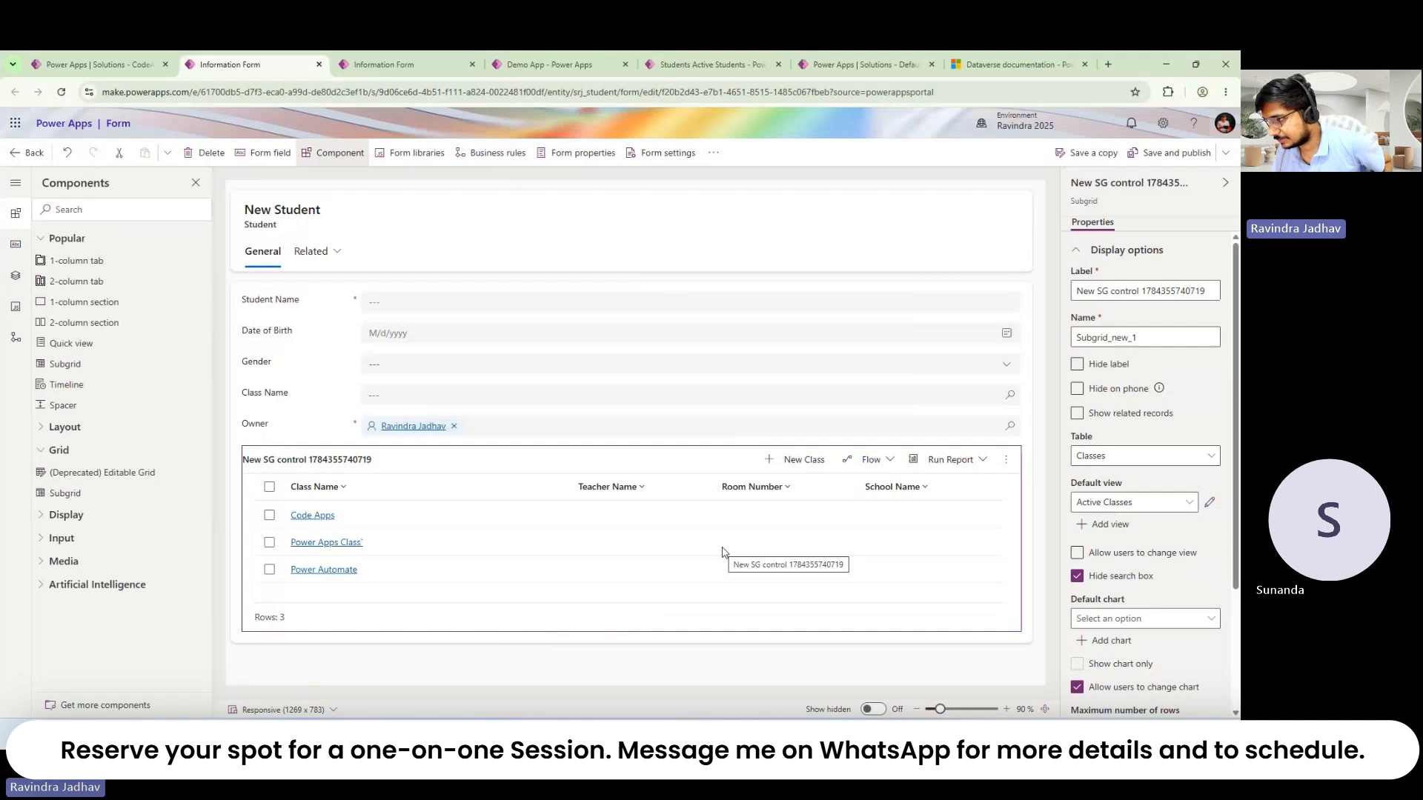
pyautogui.click(1160, 152)
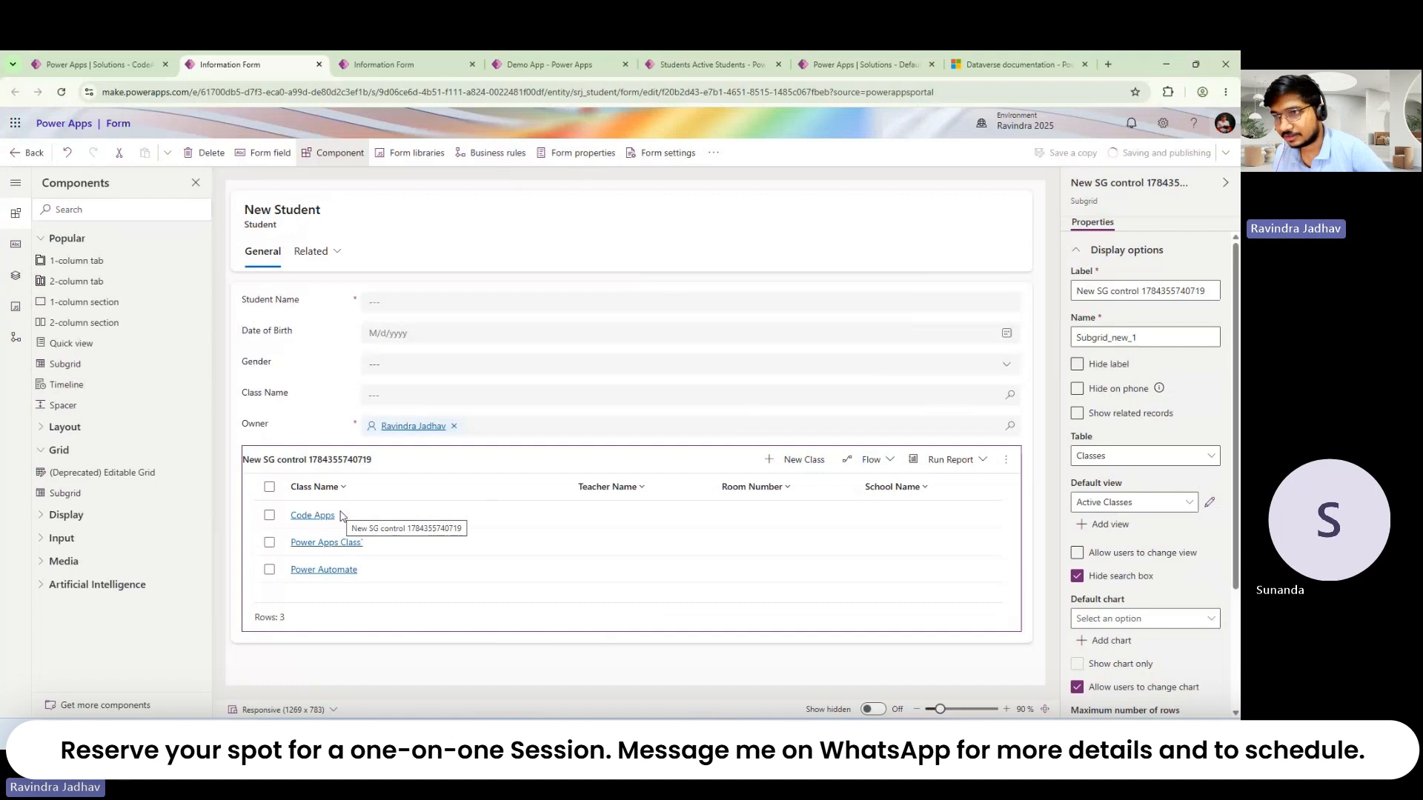
# Step: Cancel the bulk edit of the three selected students
pyautogui.click(447, 55)
pyautogui.click(566, 56)
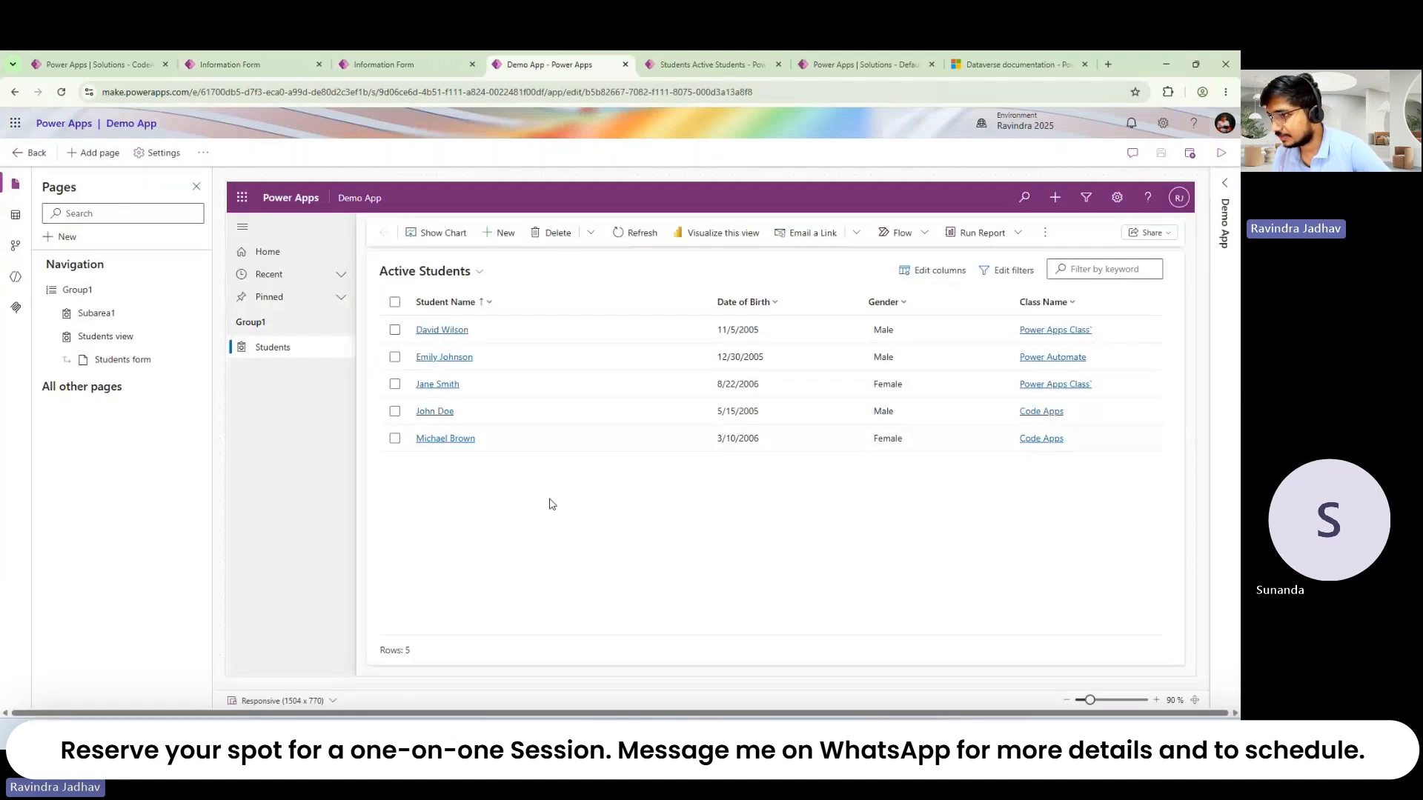
pyautogui.click(687, 64)
pyautogui.click(864, 65)
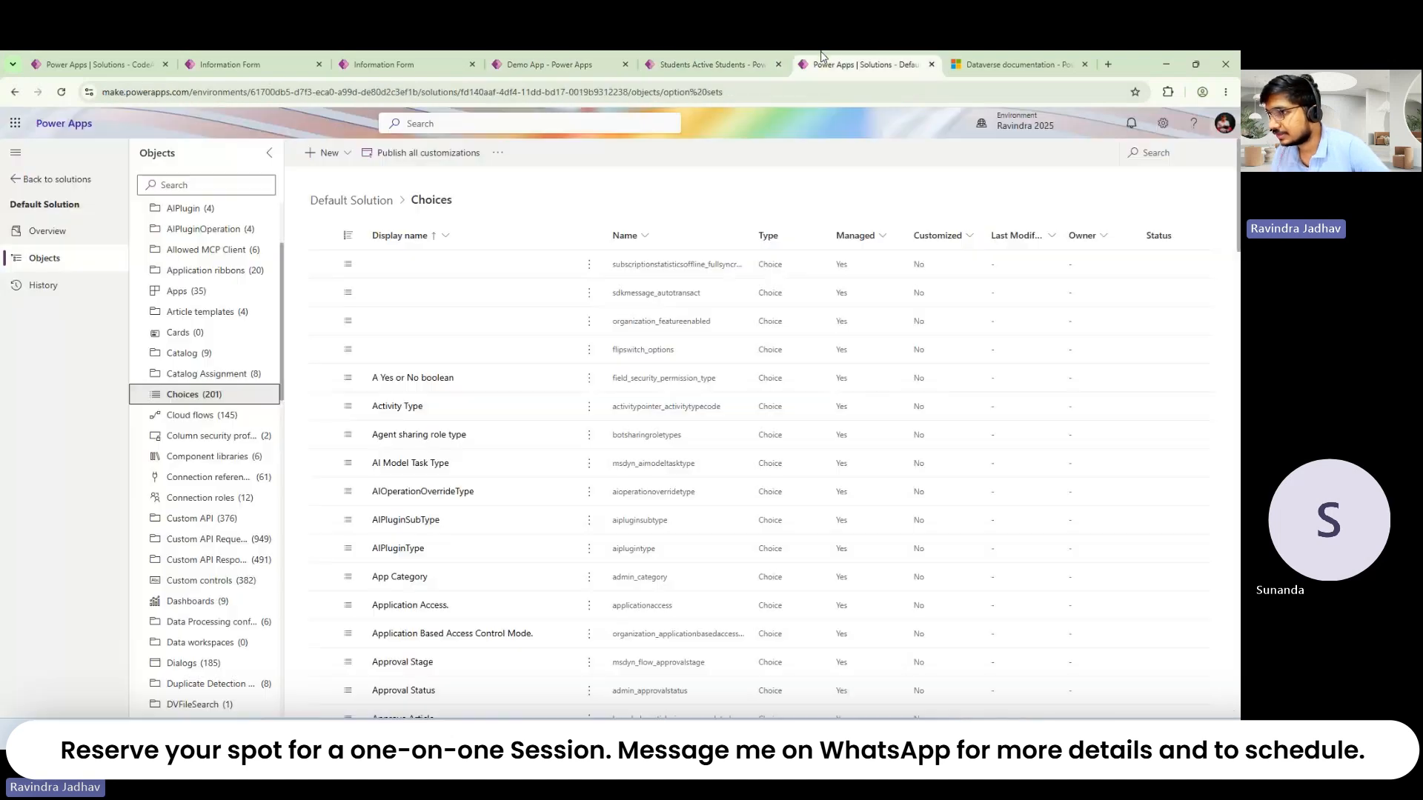
pyautogui.click(559, 64)
pyautogui.click(726, 67)
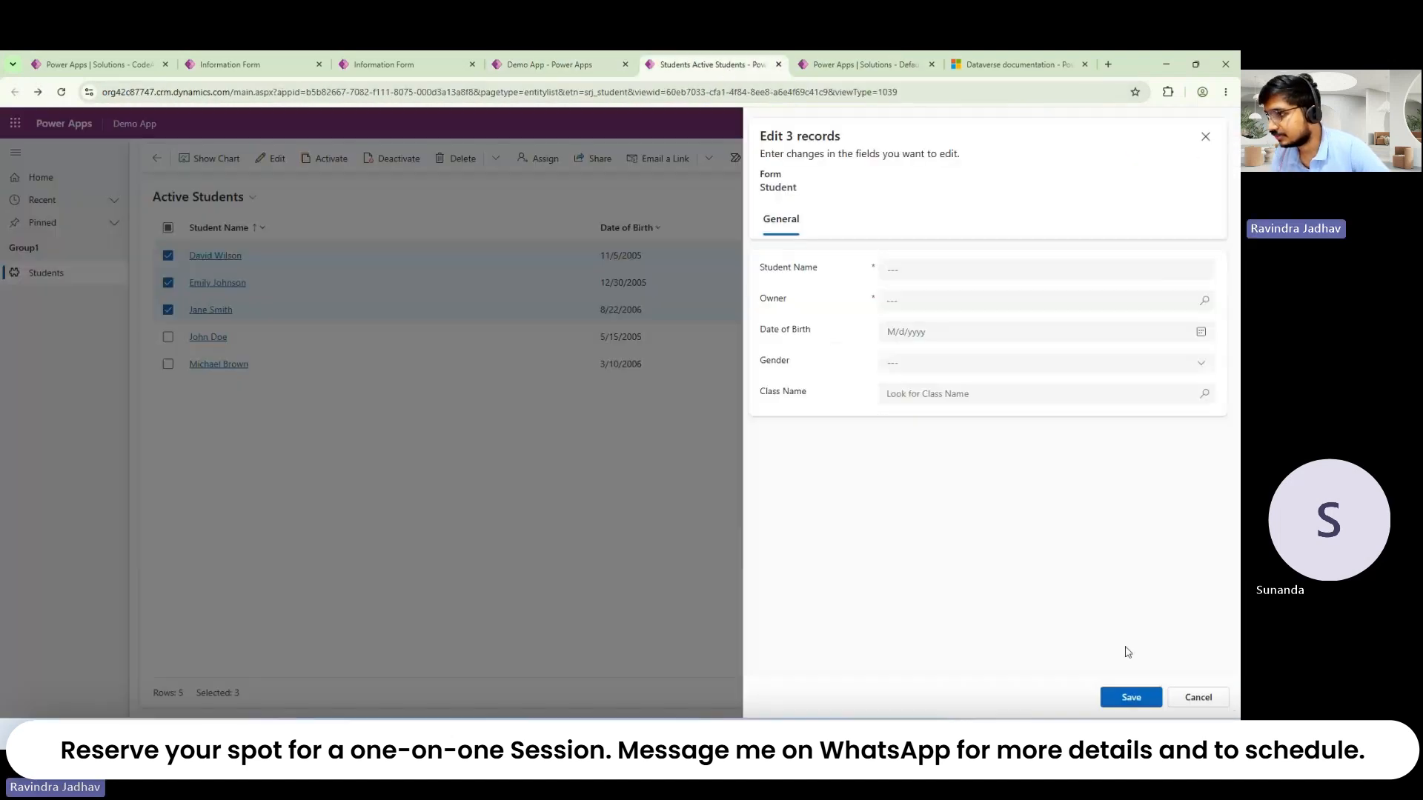
pyautogui.click(1181, 697)
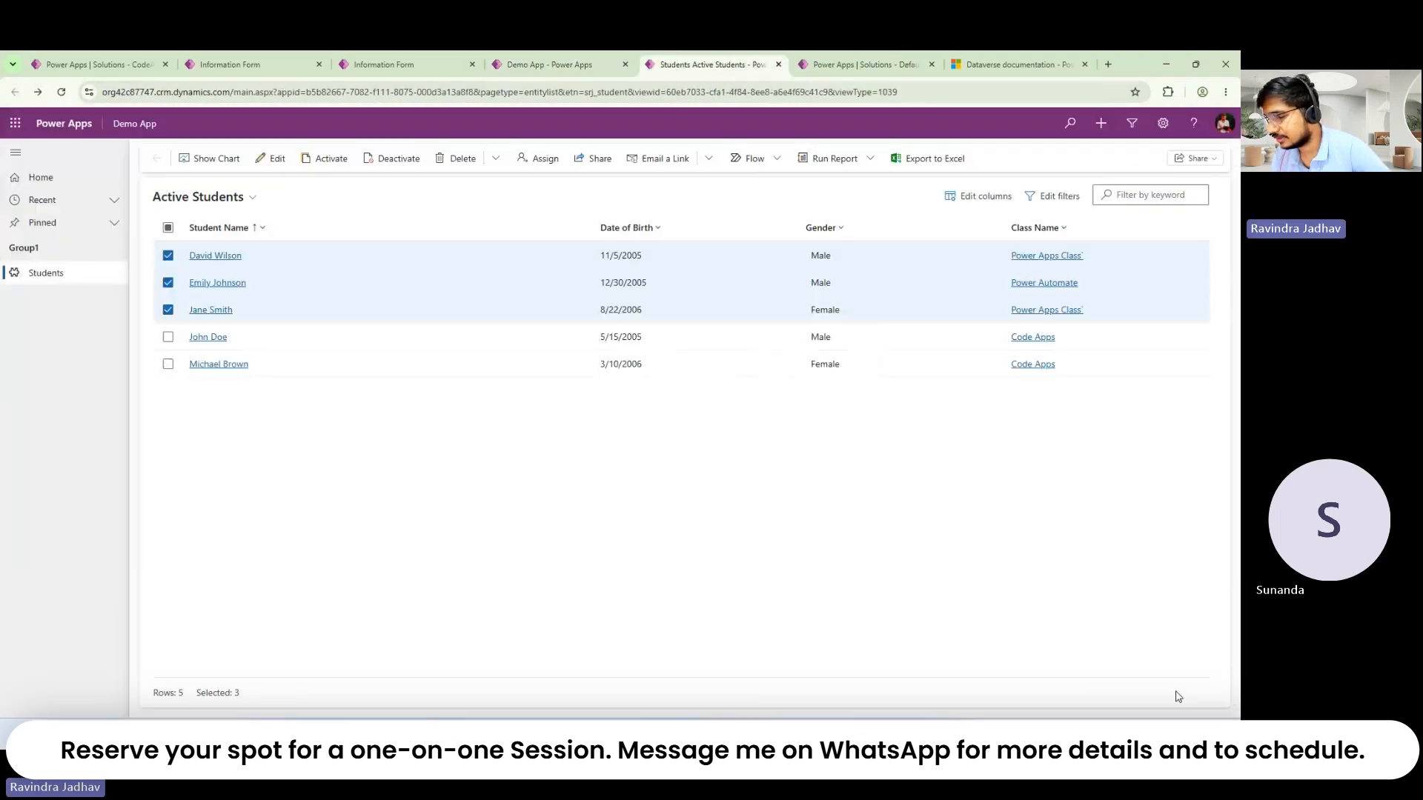
pyautogui.click(137, 58)
# Step: Save and publish the Student form, then clear all three selected students in Active Students
pyautogui.click(259, 59)
pyautogui.click(1160, 153)
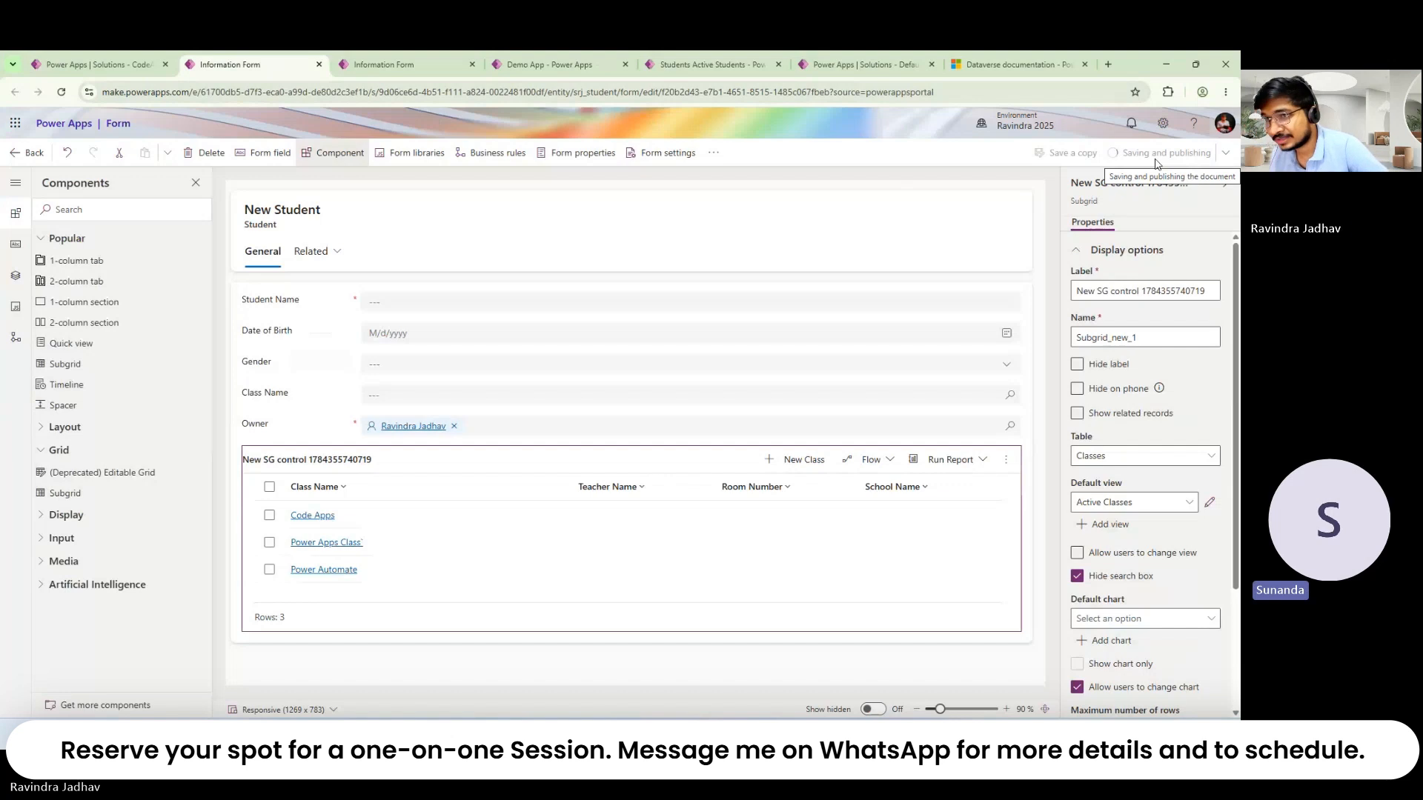
pyautogui.click(410, 69)
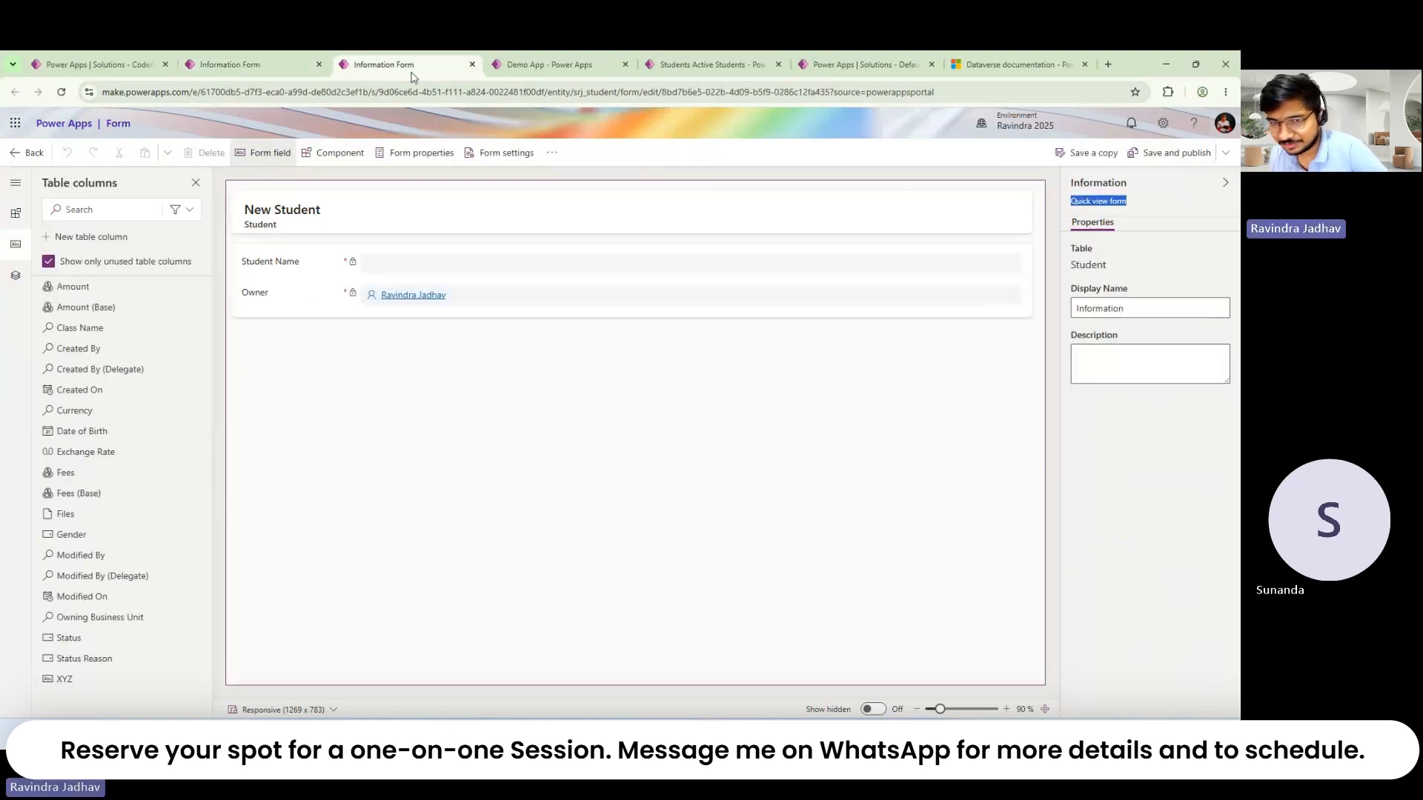
pyautogui.click(544, 67)
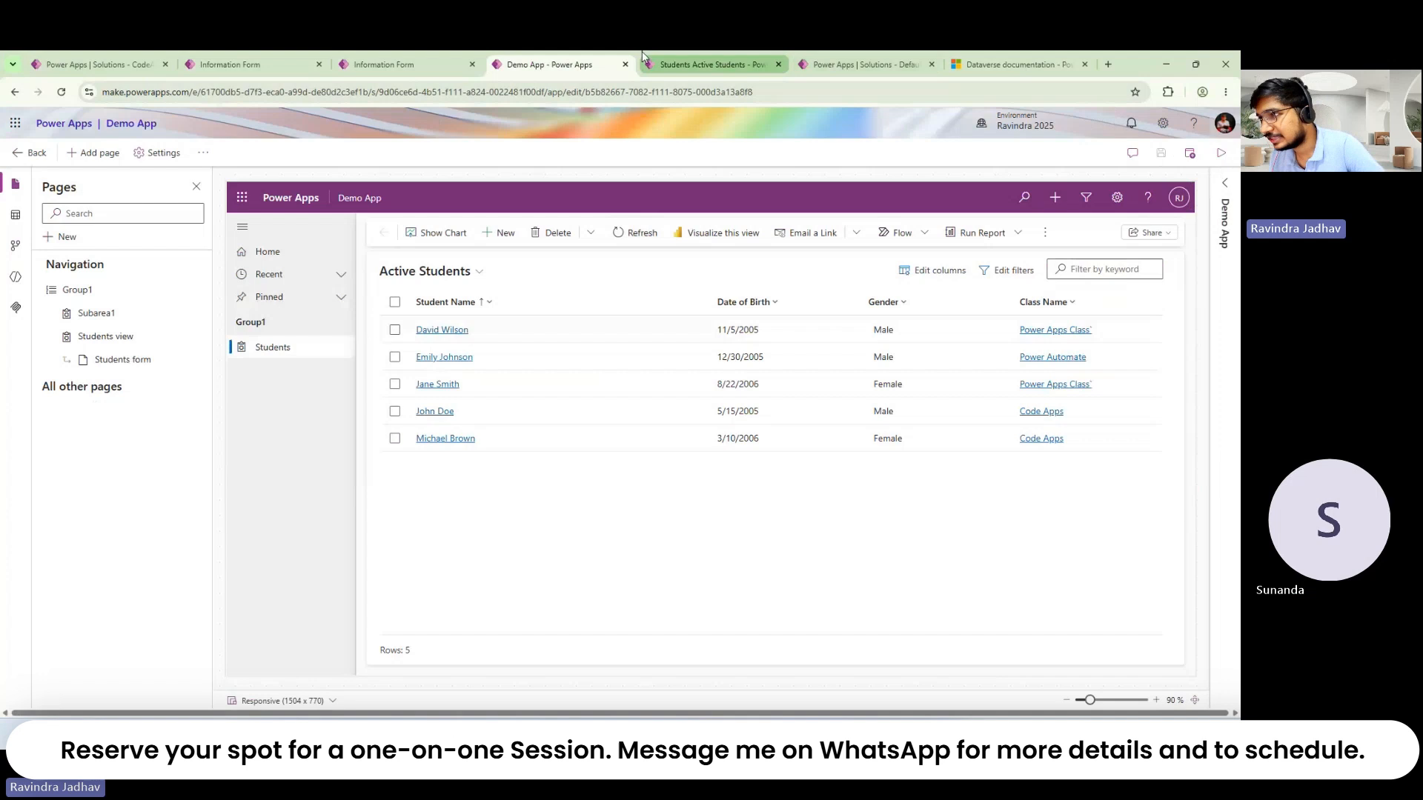
pyautogui.click(708, 65)
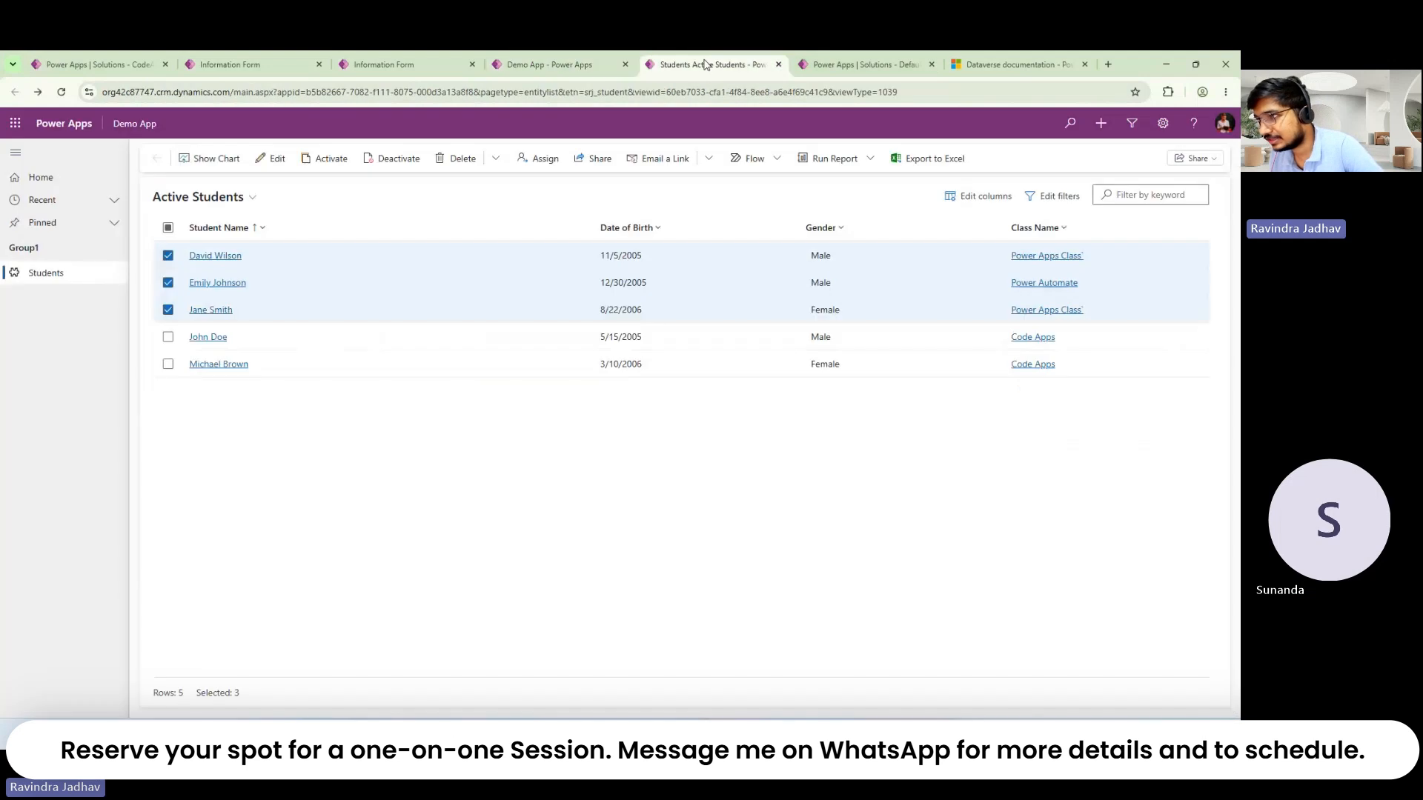
pyautogui.click(167, 227)
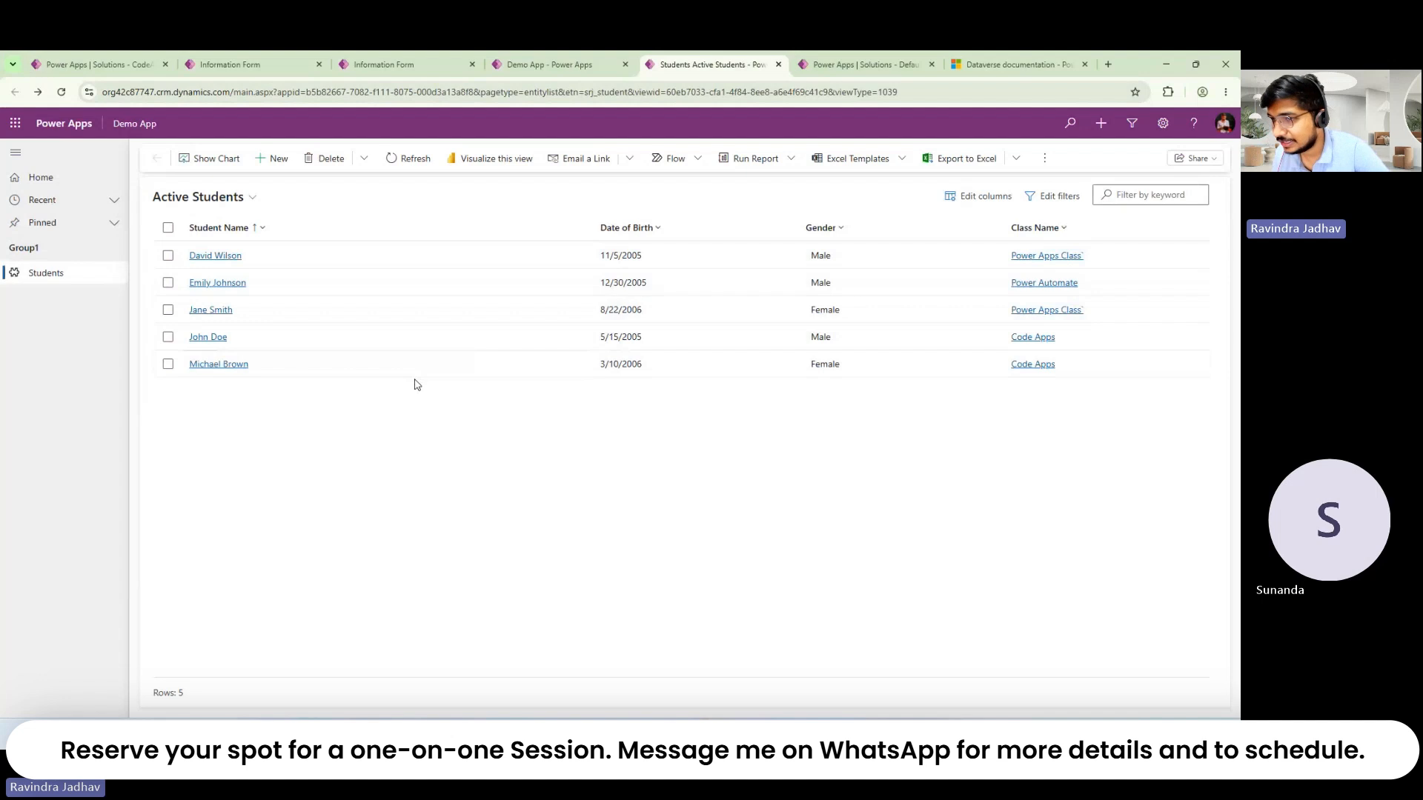
# Step: Open a student record and reload it until the Classes subgrid with three classes appears
pyautogui.doubleClick(343, 255)
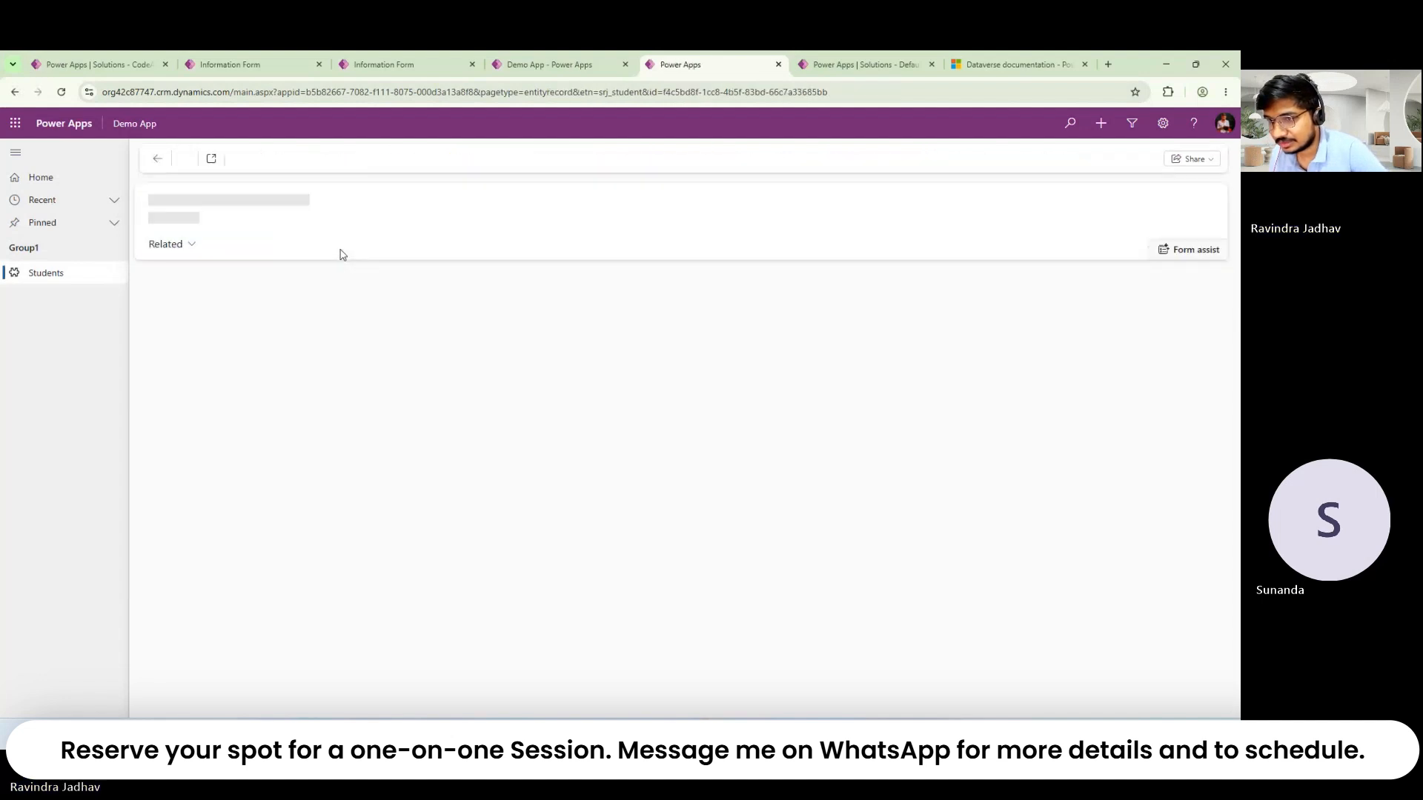
pyautogui.click(62, 92)
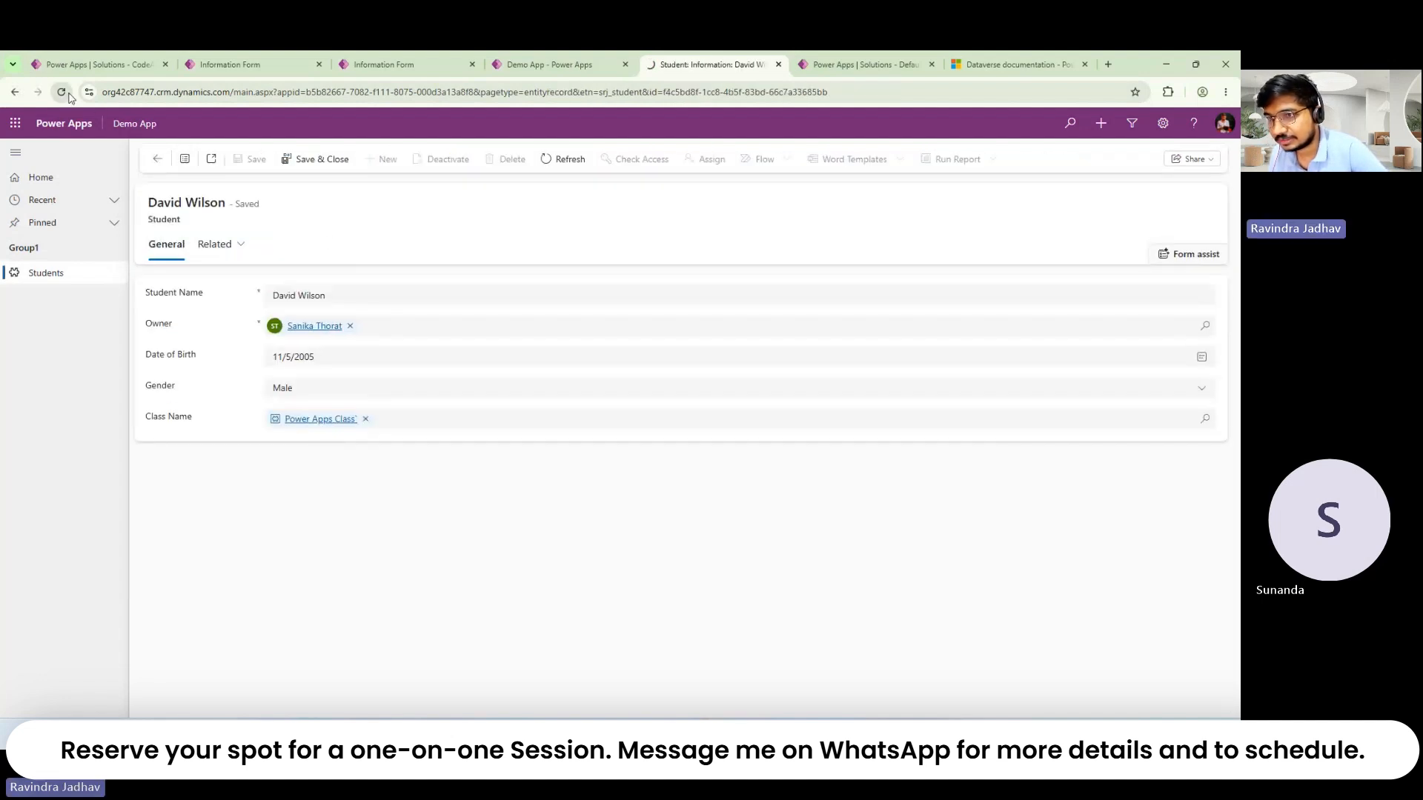
pyautogui.click(581, 62)
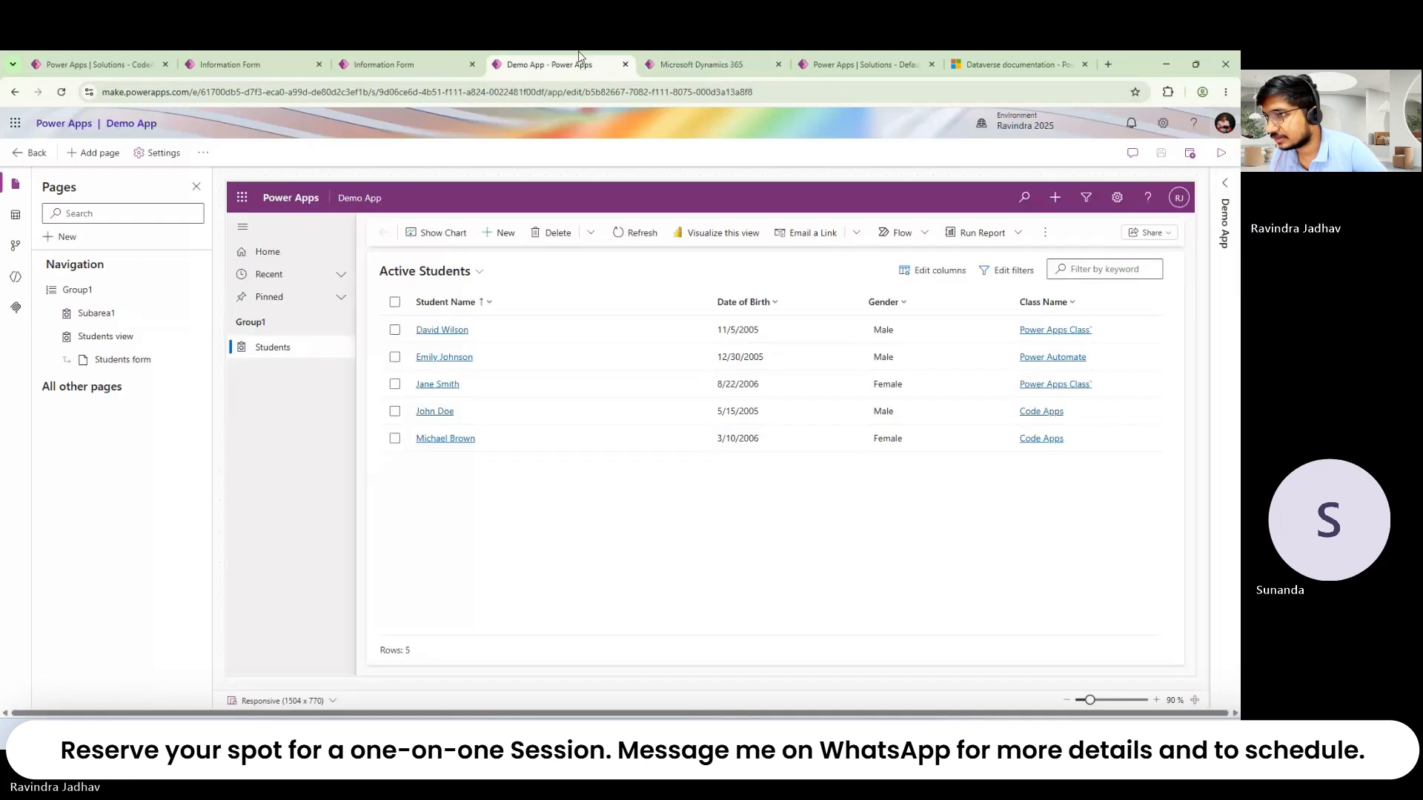
pyautogui.click(449, 60)
pyautogui.click(237, 64)
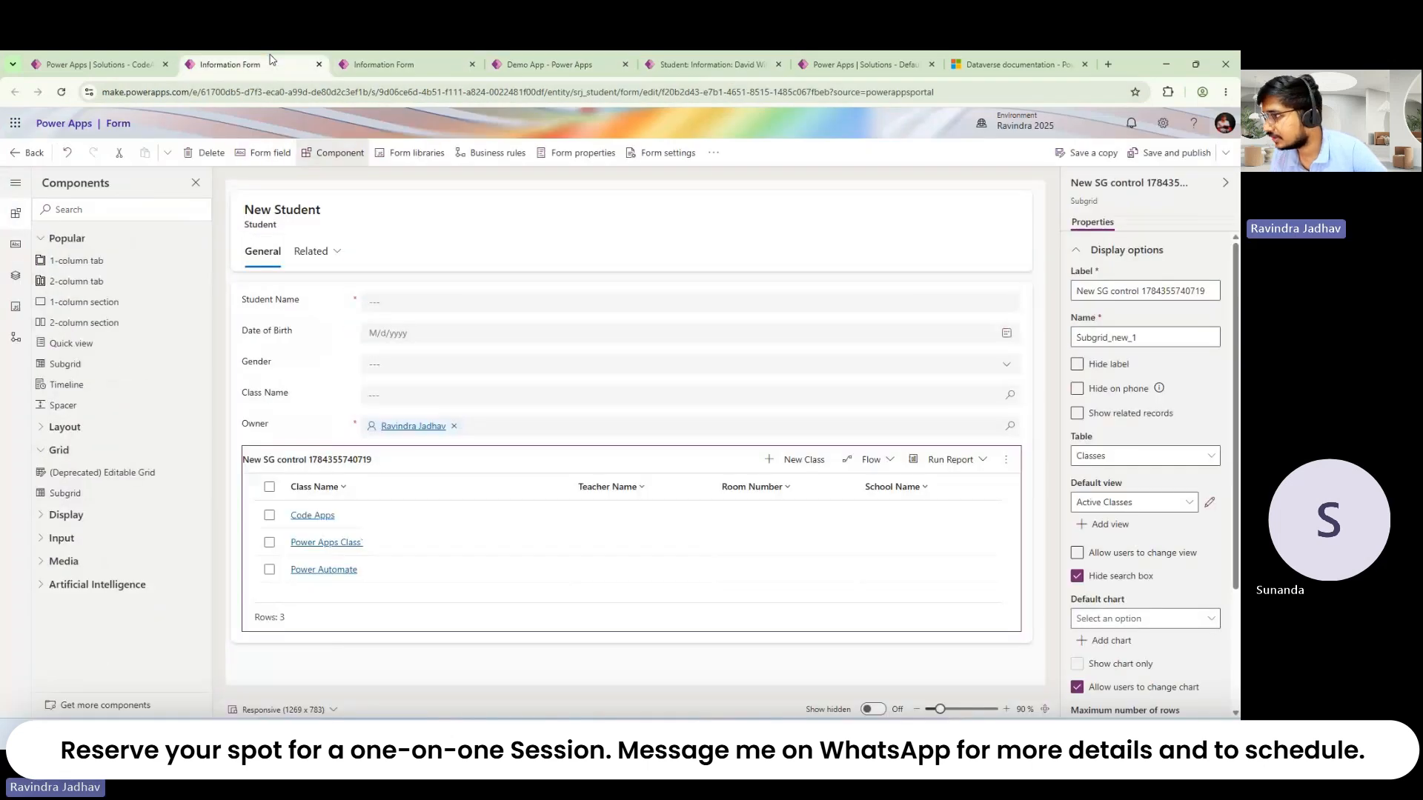
pyautogui.click(445, 60)
pyautogui.click(583, 57)
pyautogui.click(750, 54)
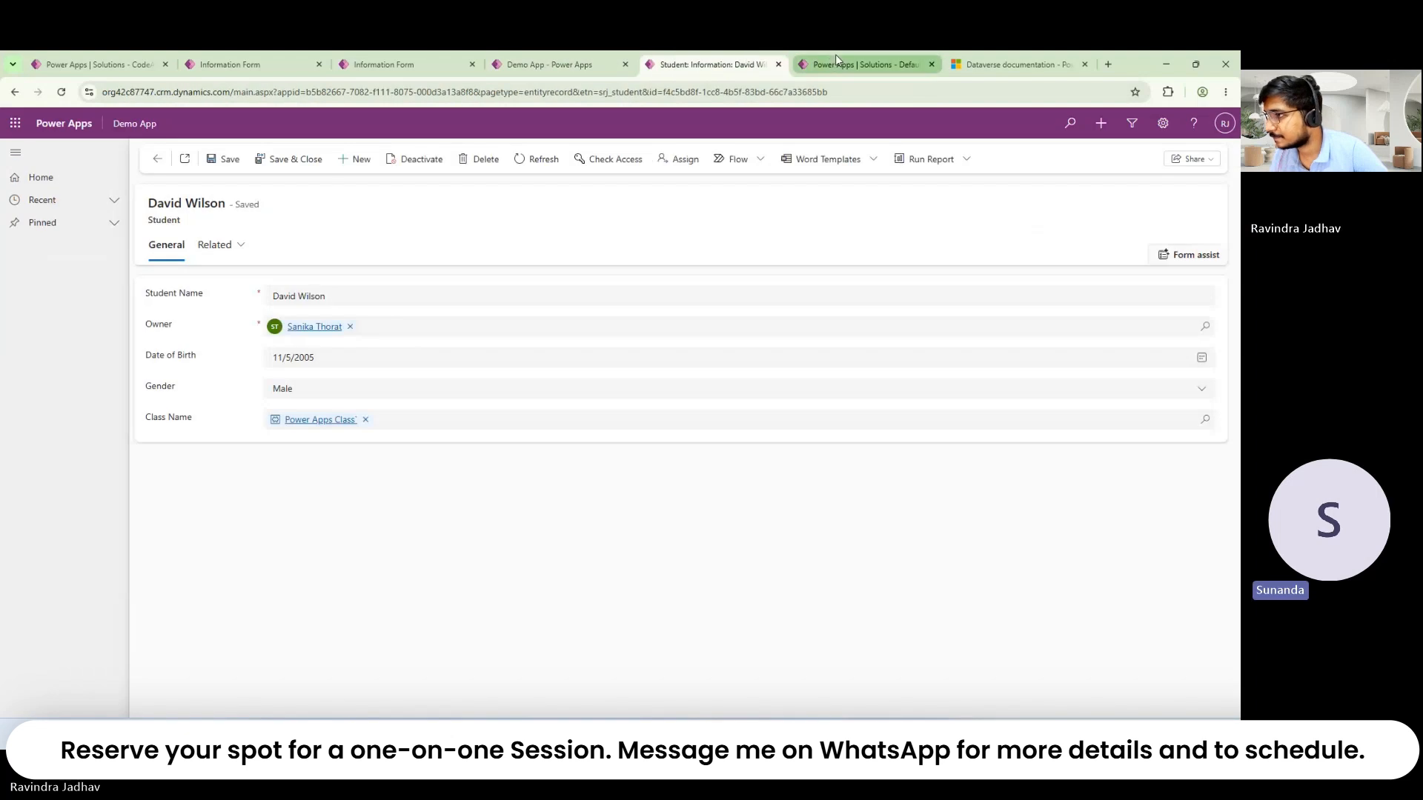
pyautogui.click(61, 92)
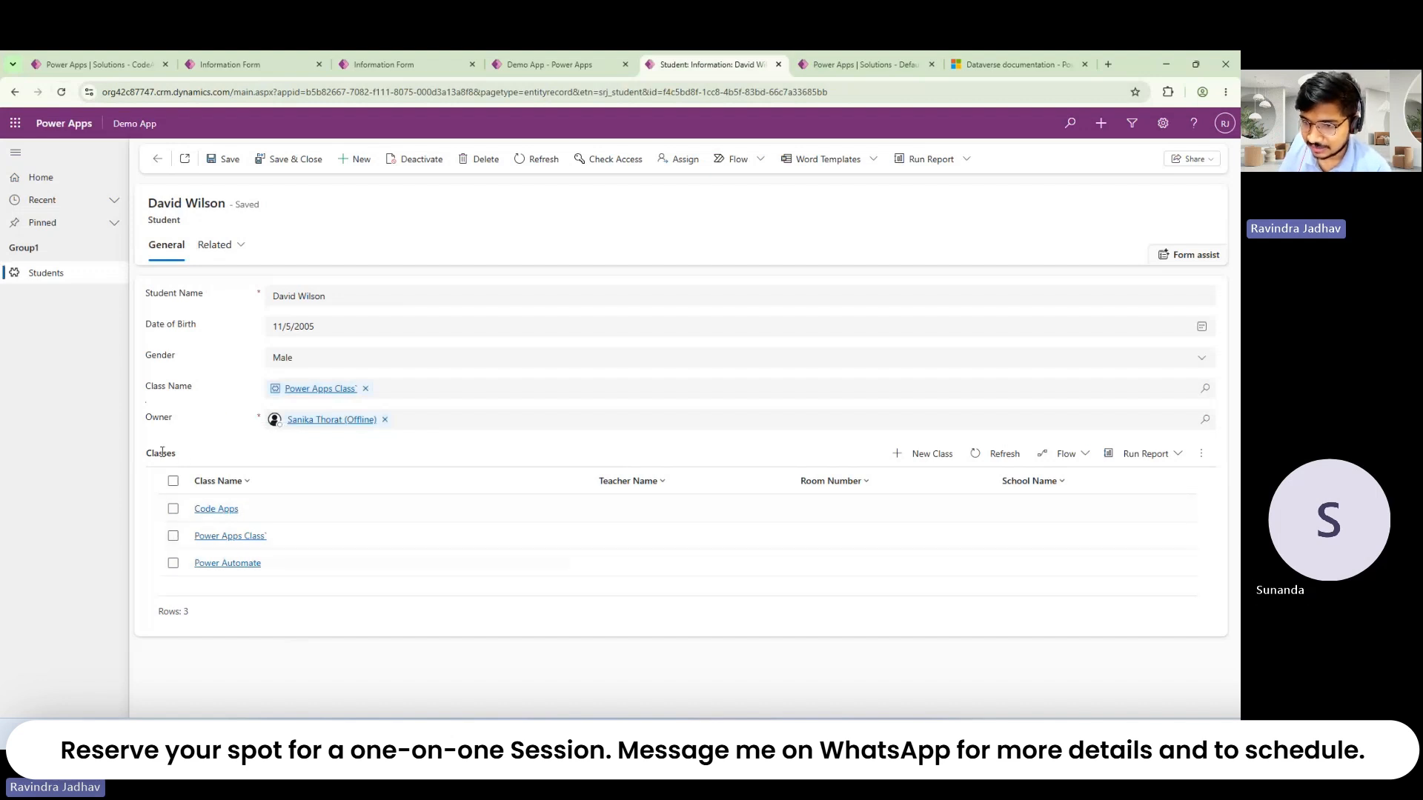
# Step: Try New Class in the Classes subgrid, go back, and view its overflow options
pyautogui.moveTo(149, 453); pyautogui.dragTo(1208, 460)
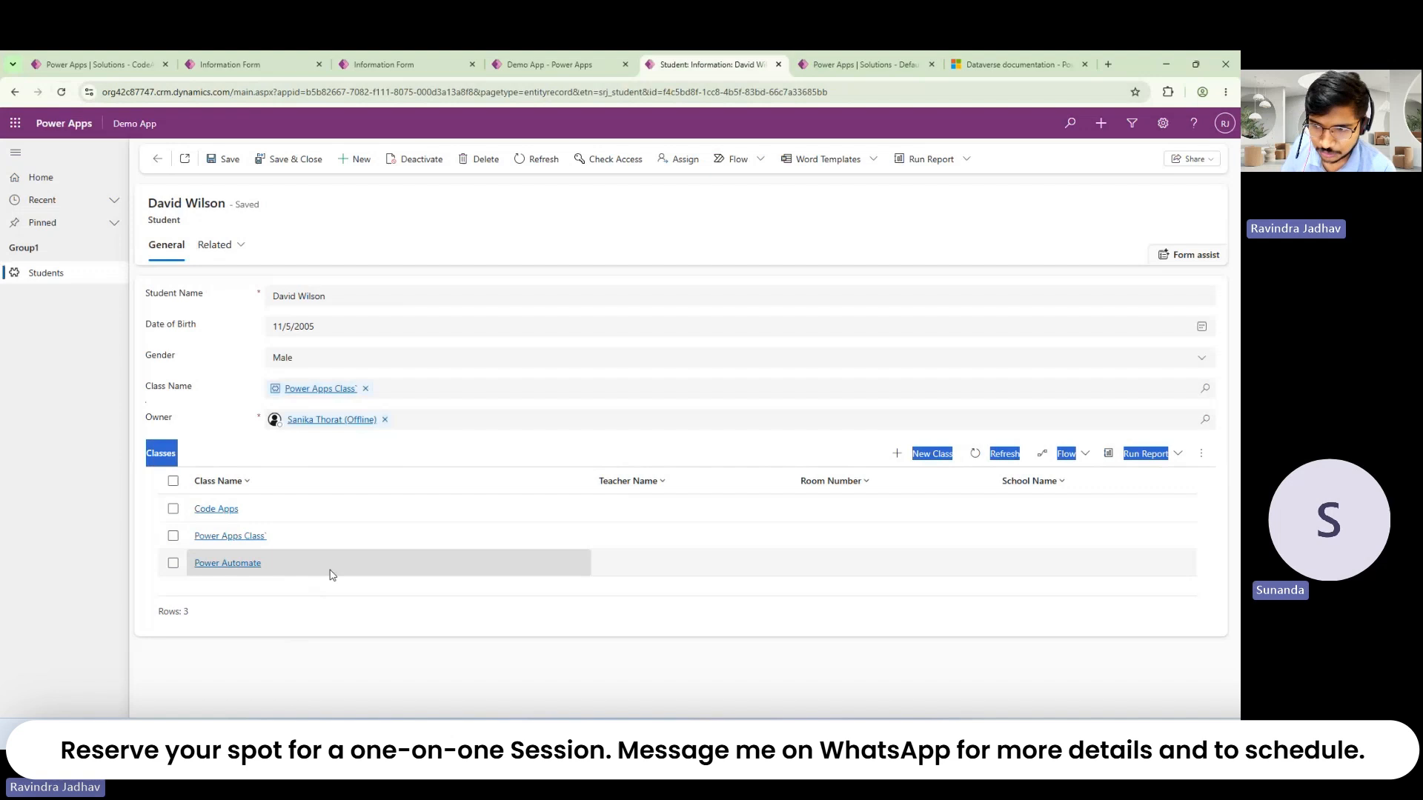
pyautogui.click(252, 457)
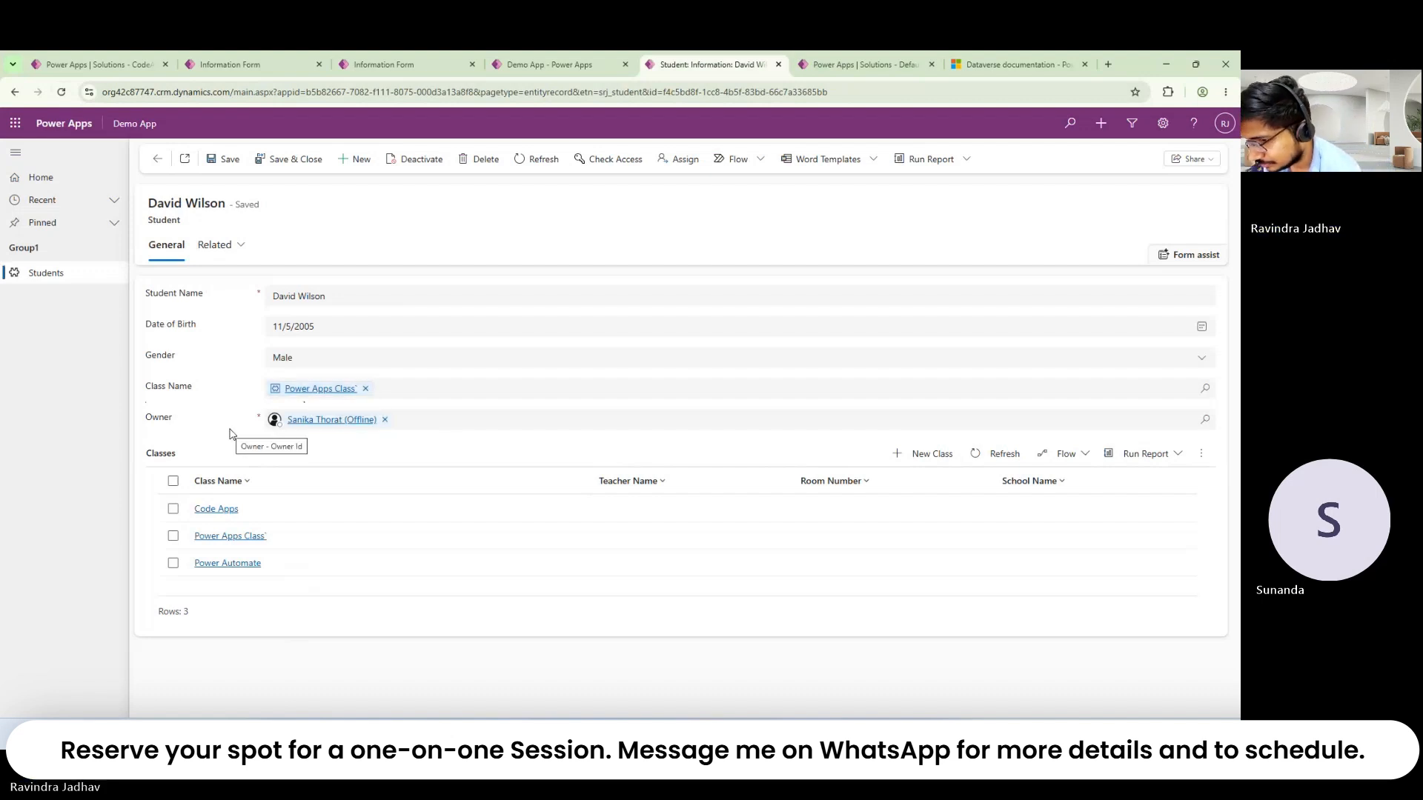
pyautogui.click(922, 457)
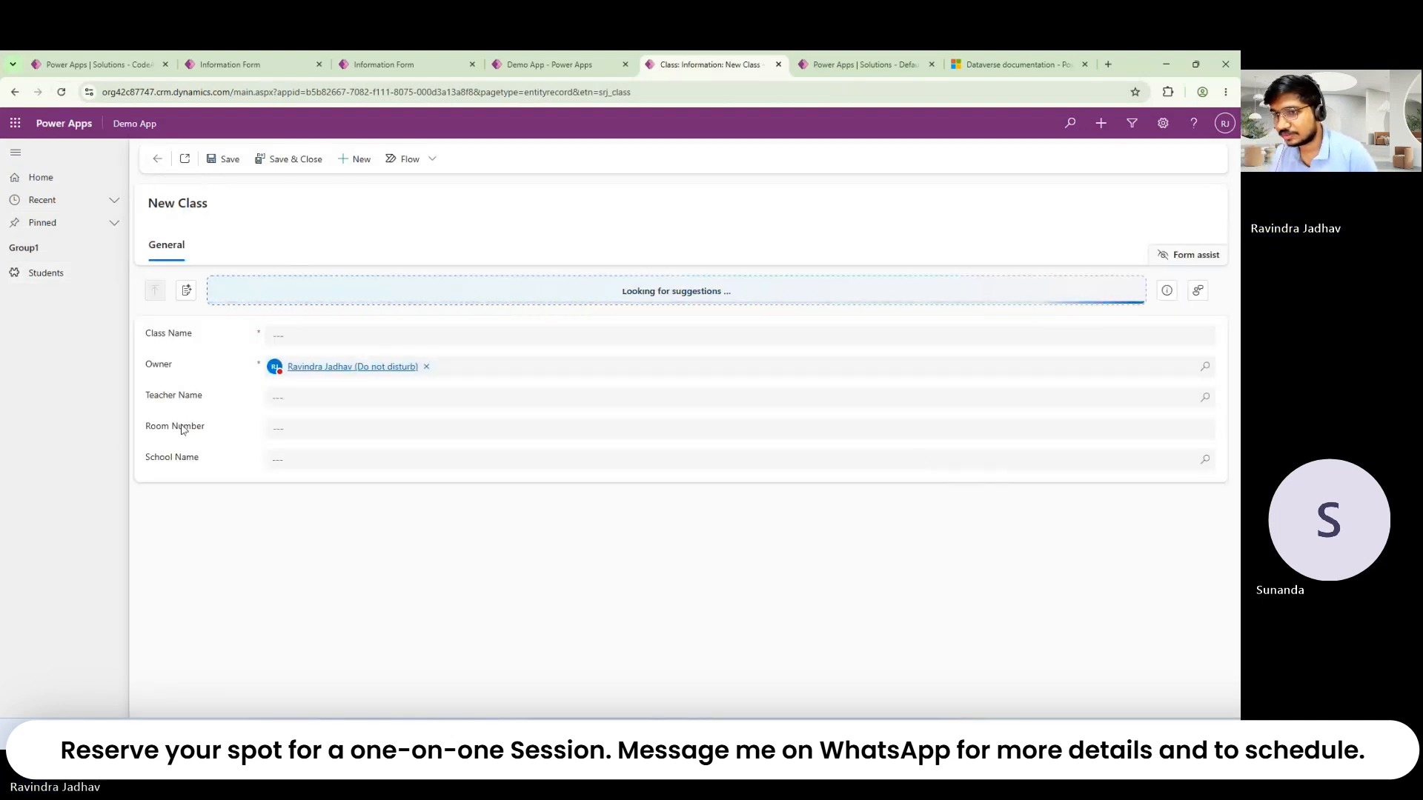
pyautogui.click(158, 159)
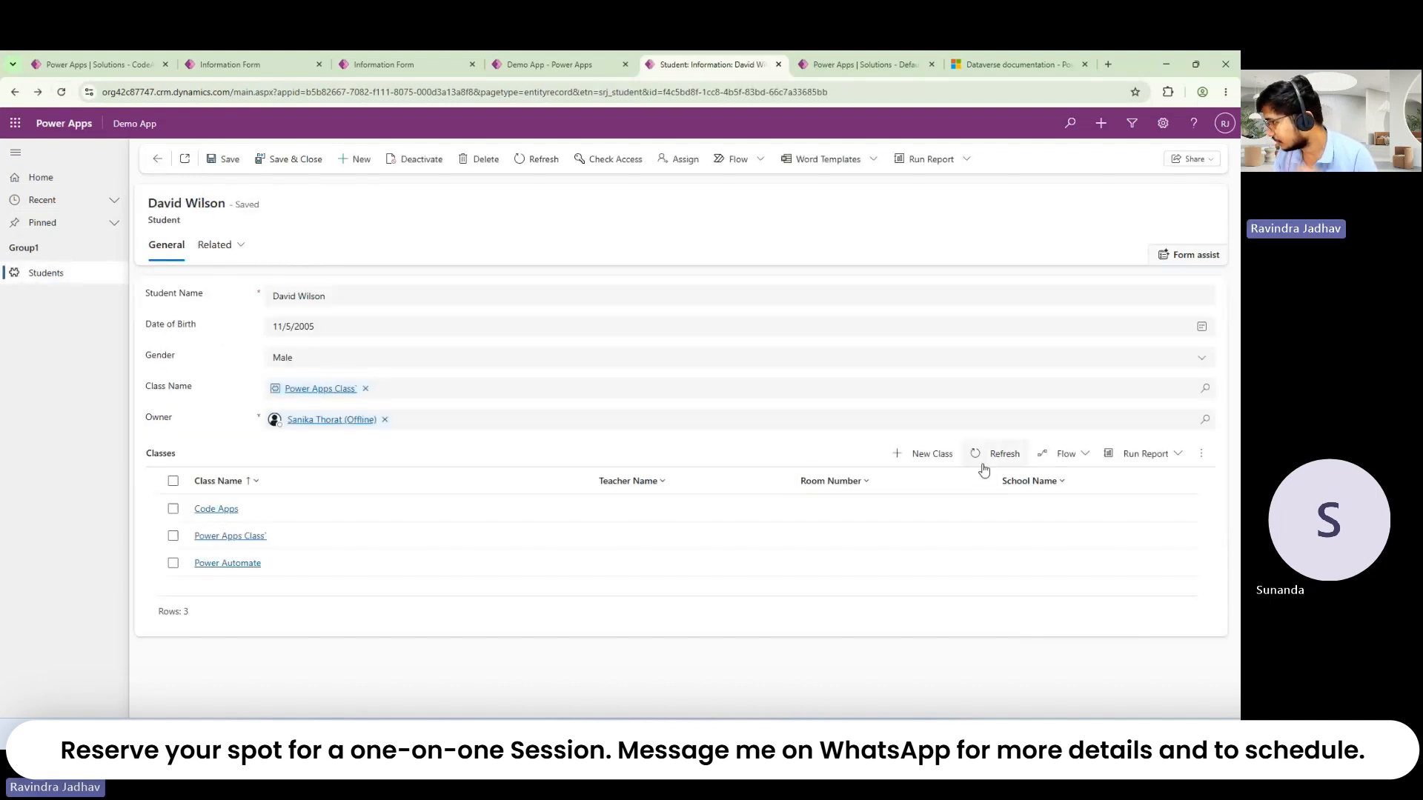
pyautogui.click(1201, 453)
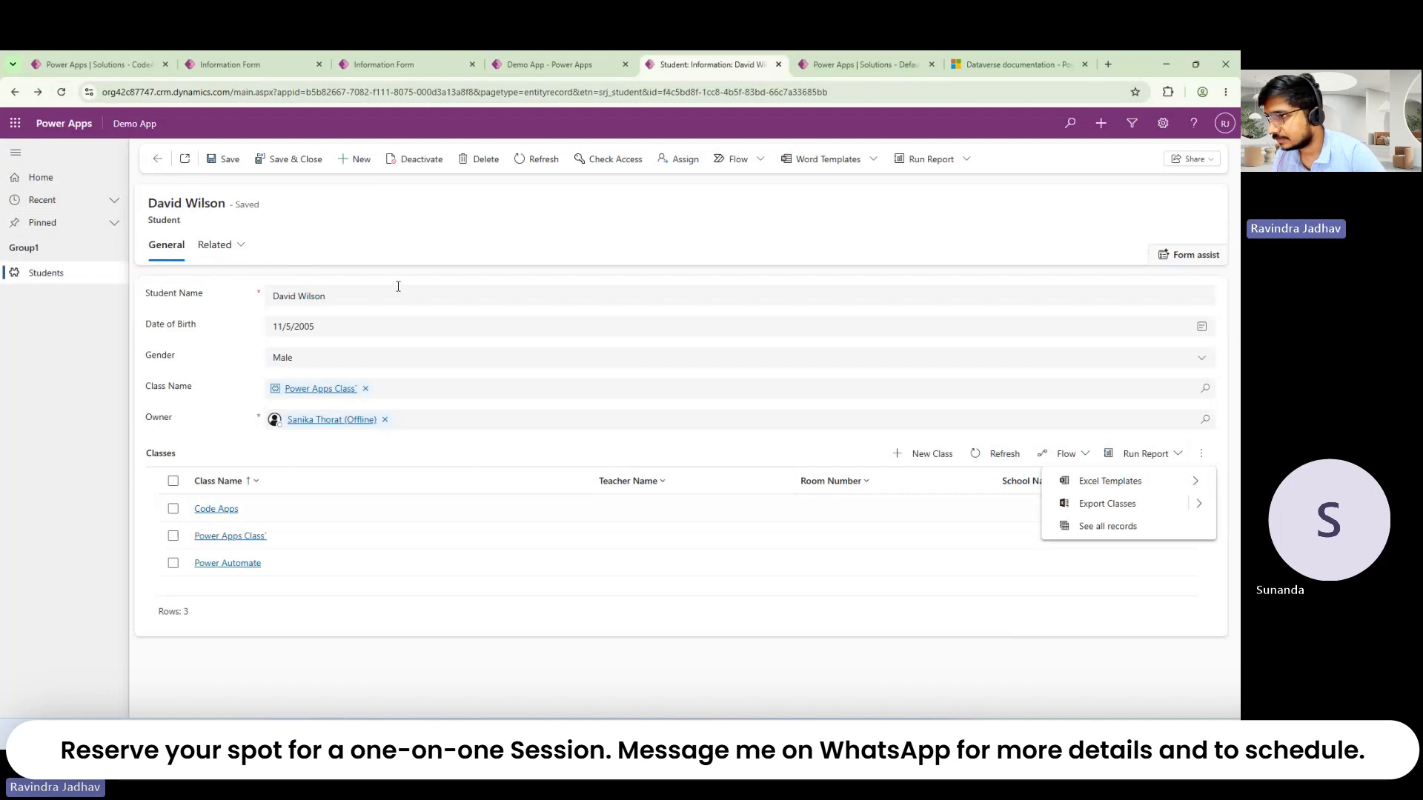
pyautogui.click(157, 158)
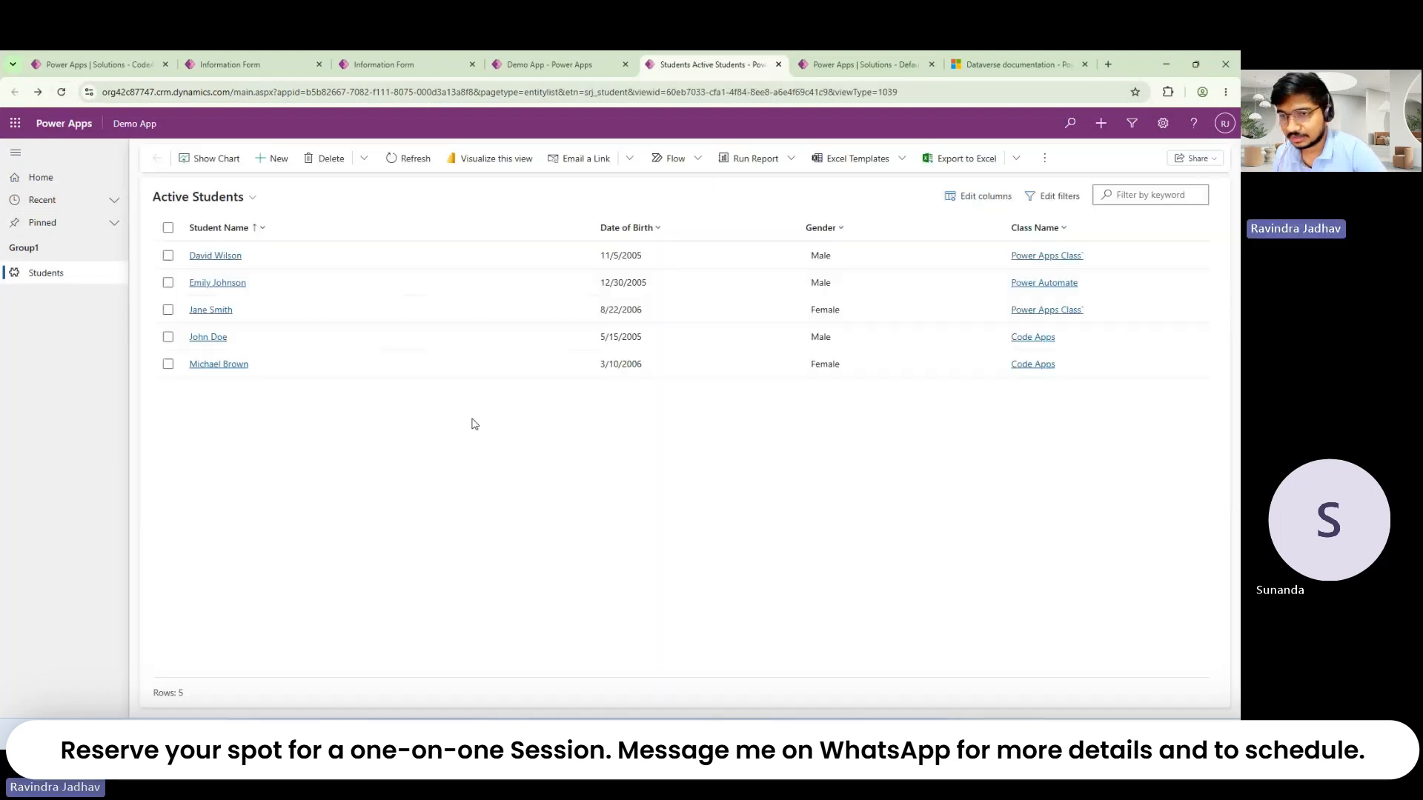
# Step: Check the student list's Flow commands, then reopen the Student quick view Information form
pyautogui.click(170, 257)
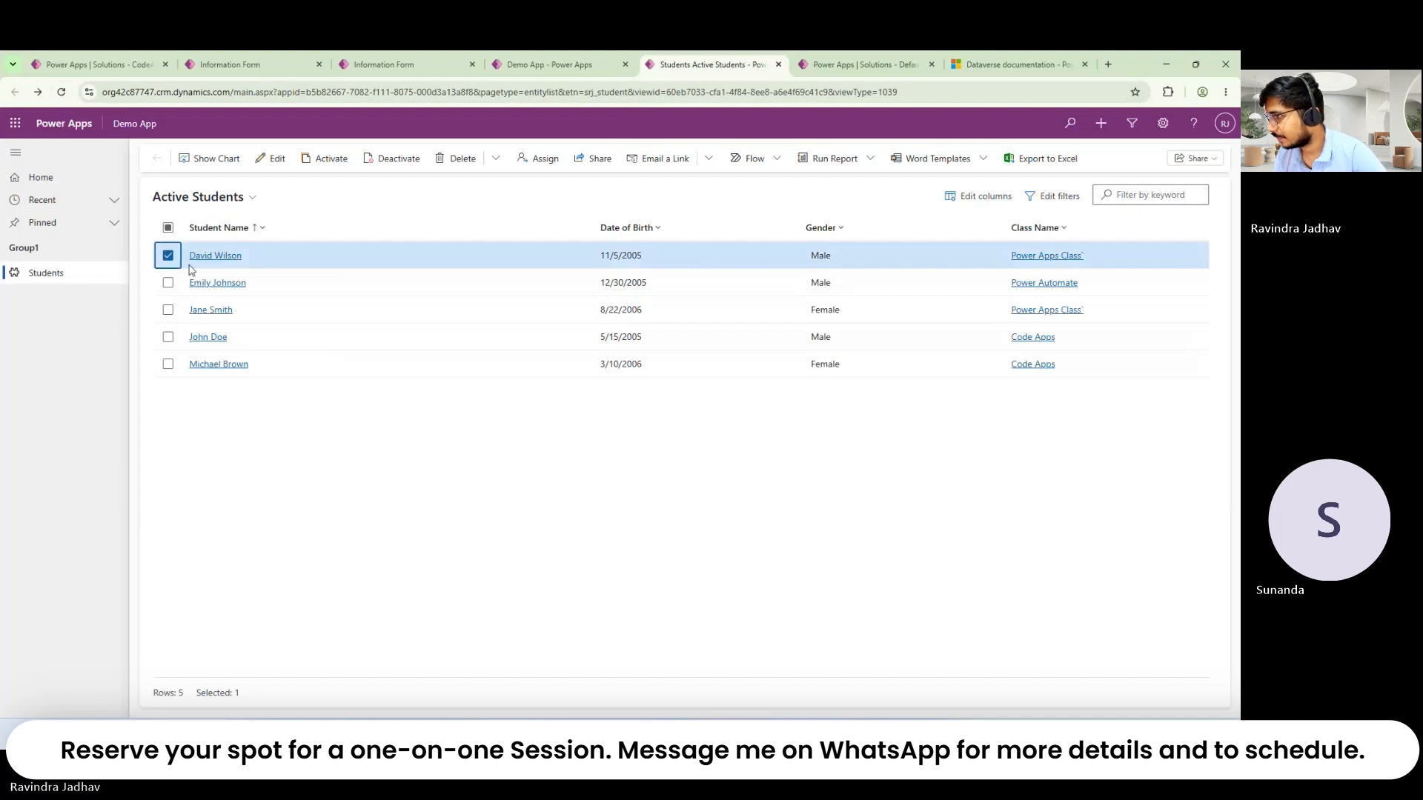
pyautogui.click(169, 257)
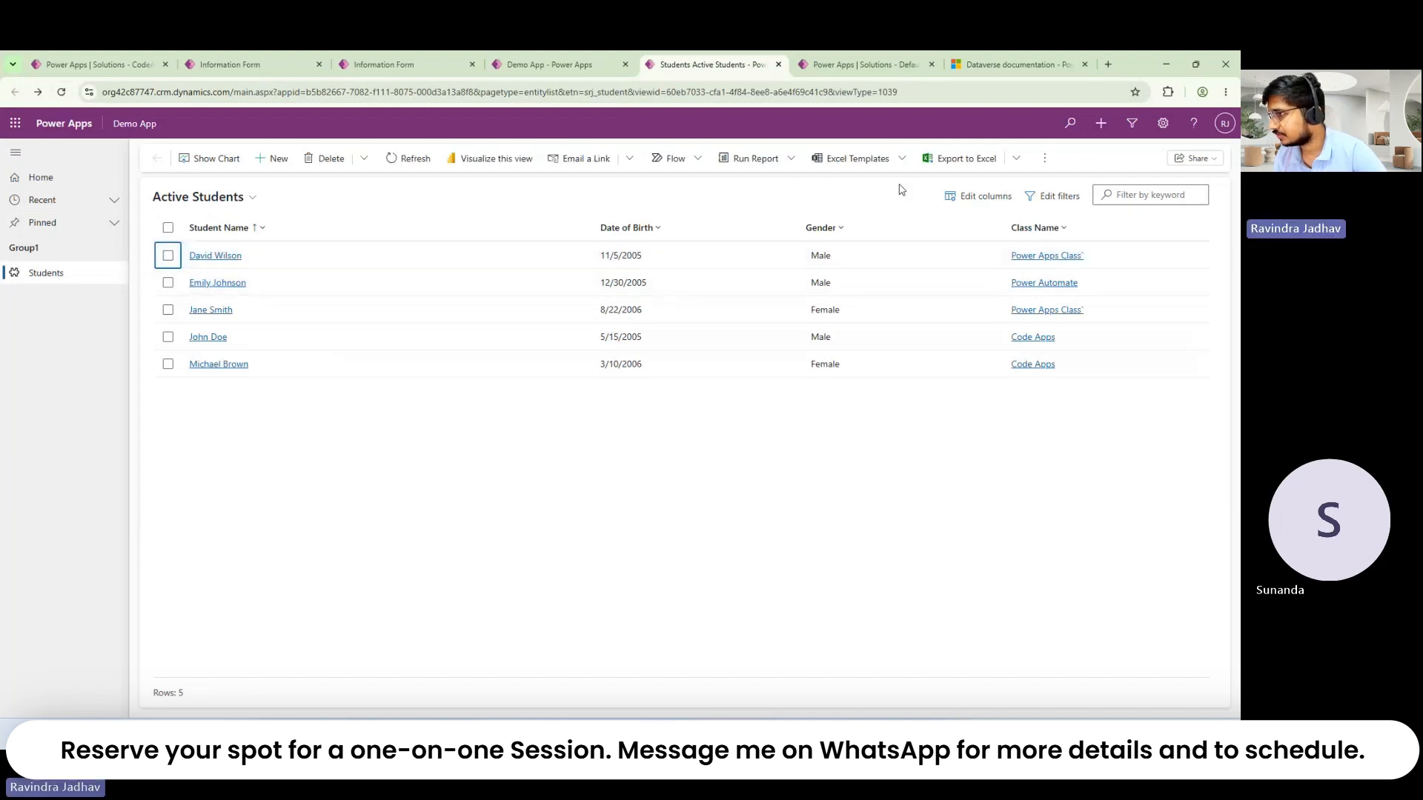
pyautogui.click(1045, 159)
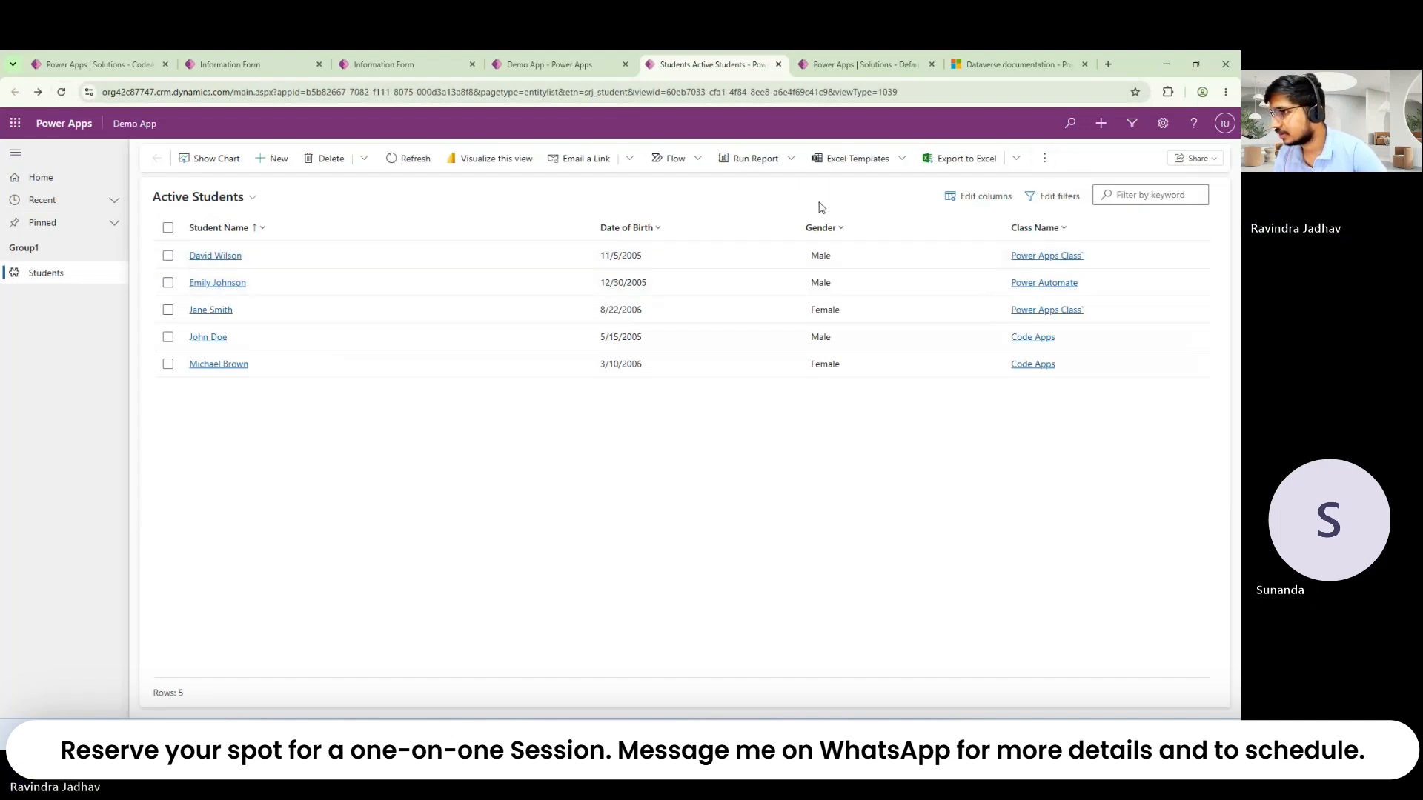
pyautogui.click(698, 160)
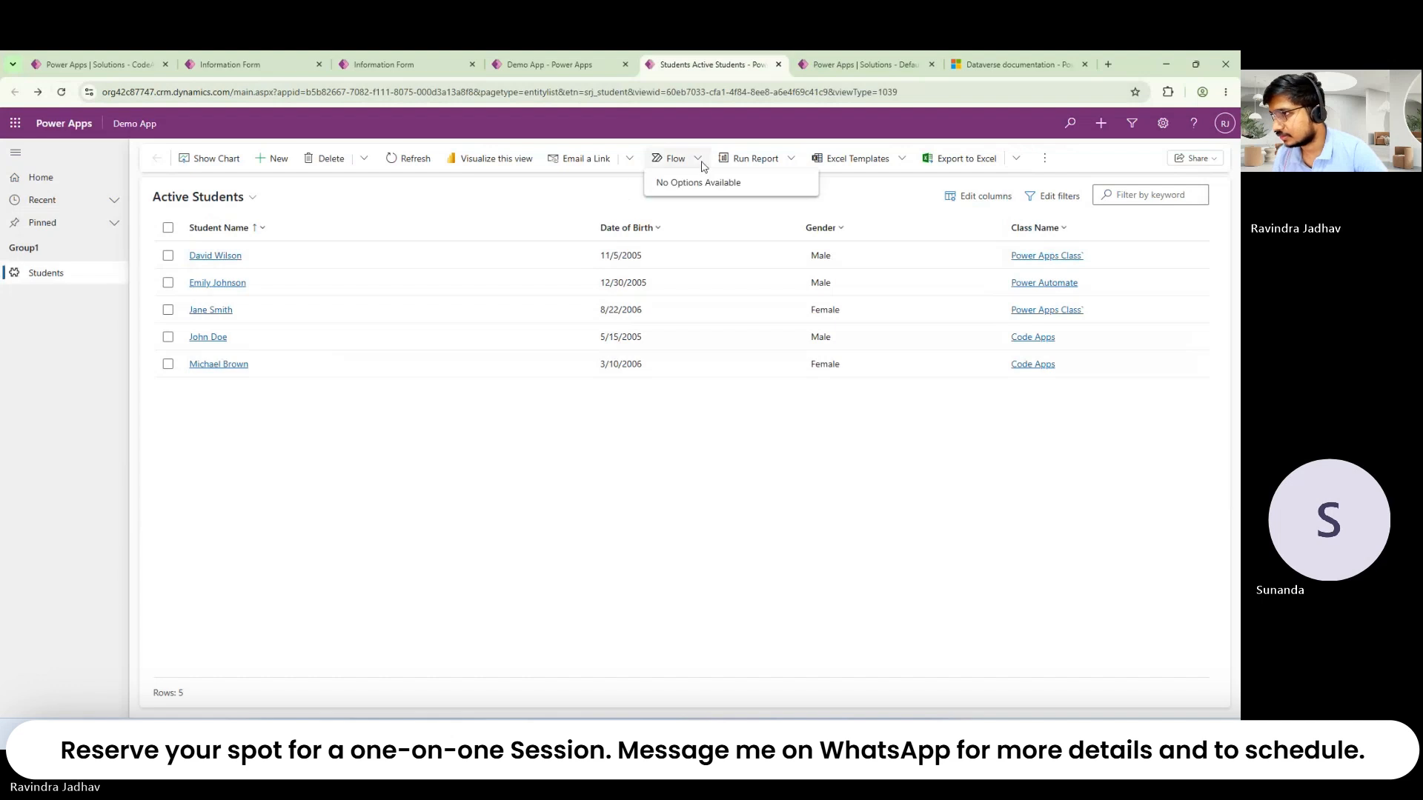
pyautogui.click(615, 204)
pyautogui.click(116, 65)
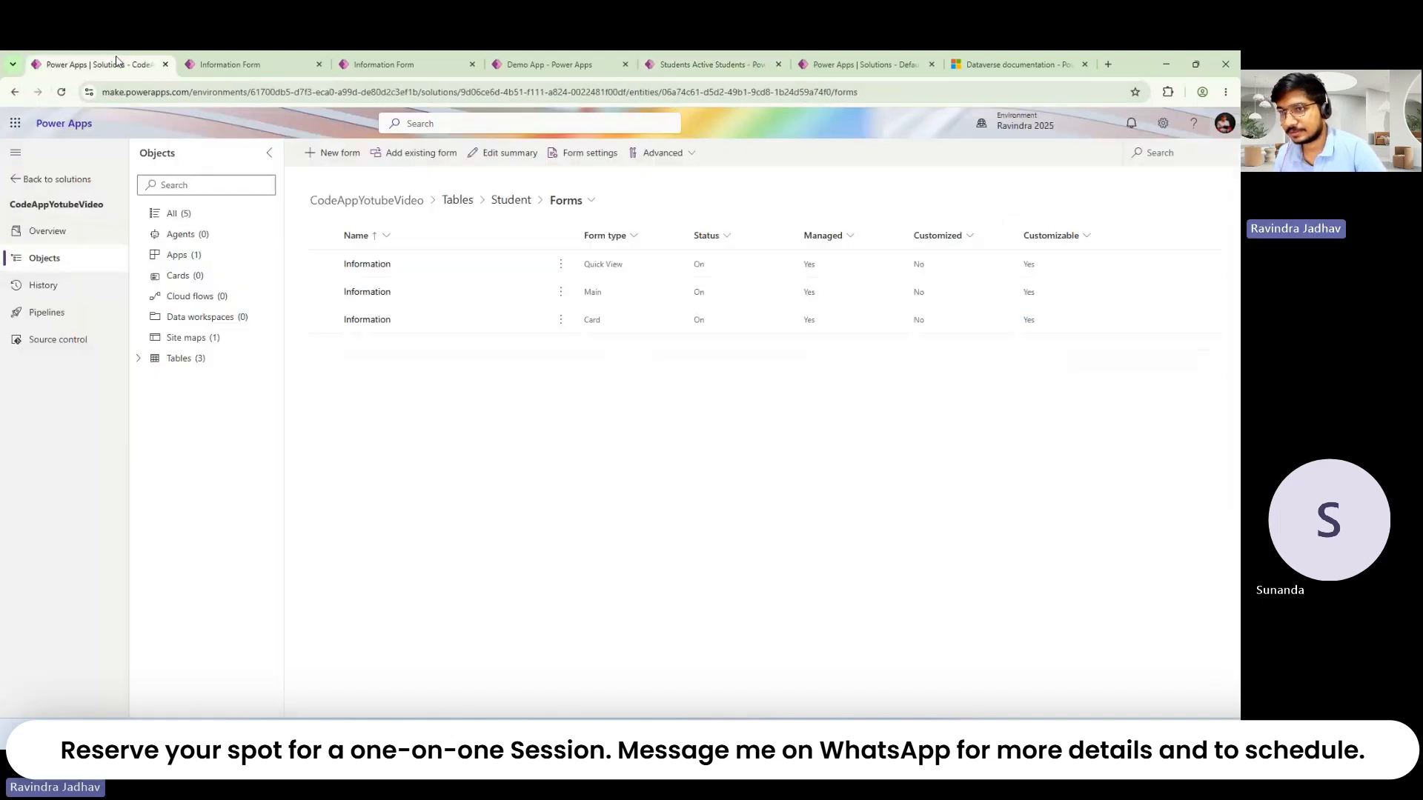
pyautogui.click(194, 362)
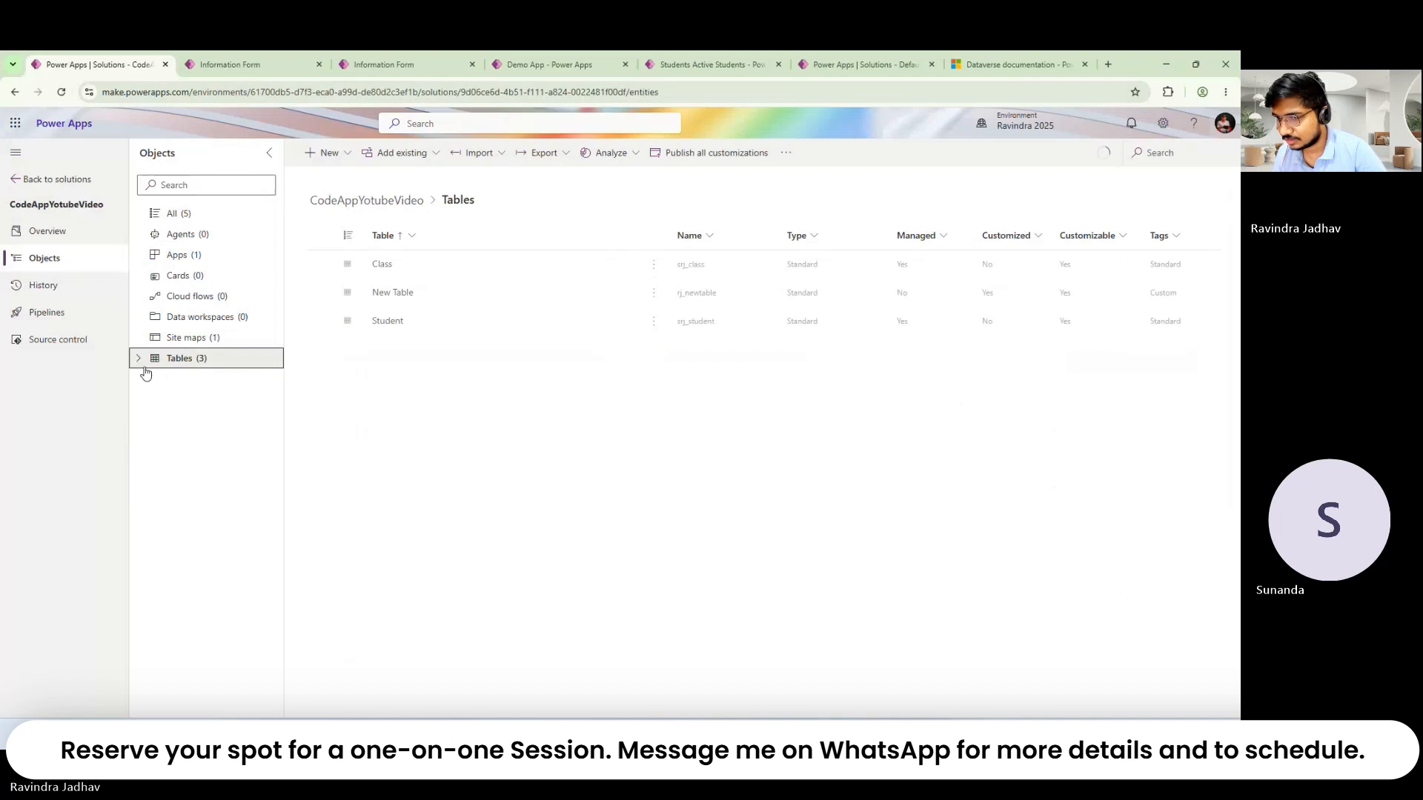
pyautogui.click(400, 65)
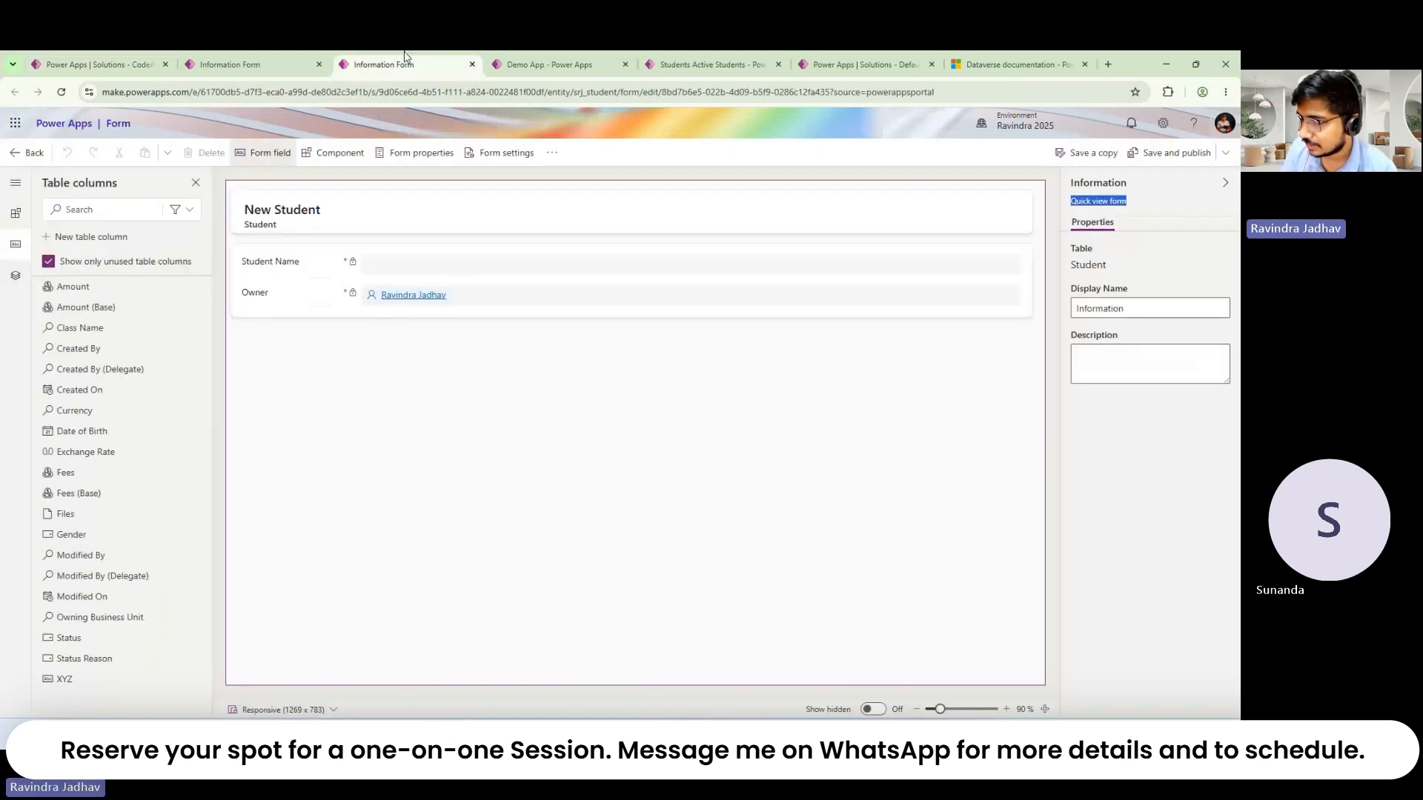